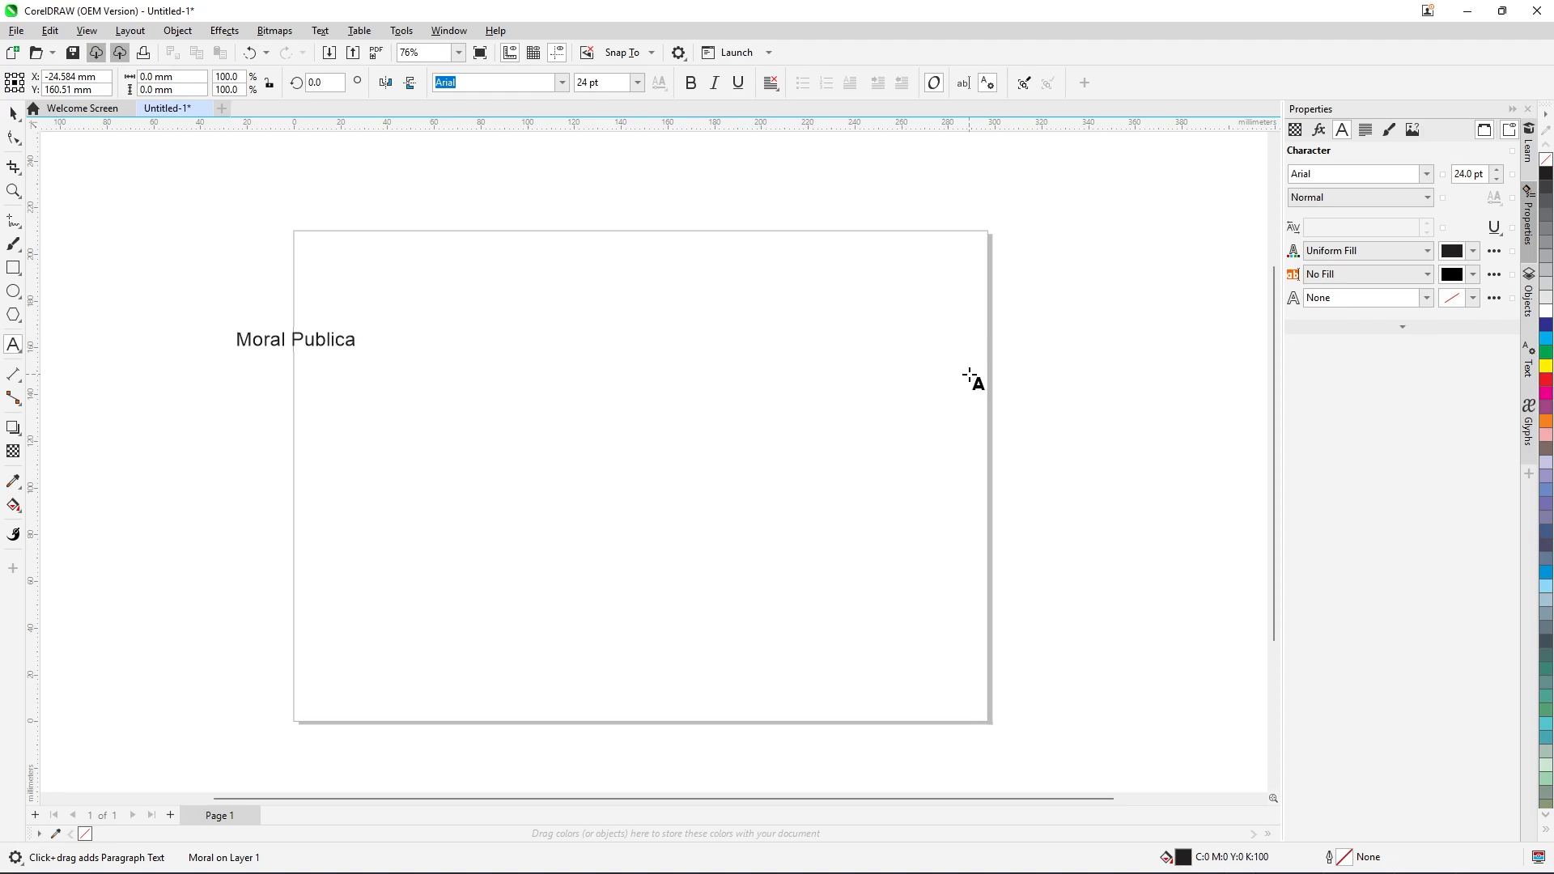
Finish the text as "Moral Publications" and move it onto the middle of the page.
type("s")
key("Escape")
left_click(15, 114)
left_click_drag(364, 352, 677, 476)
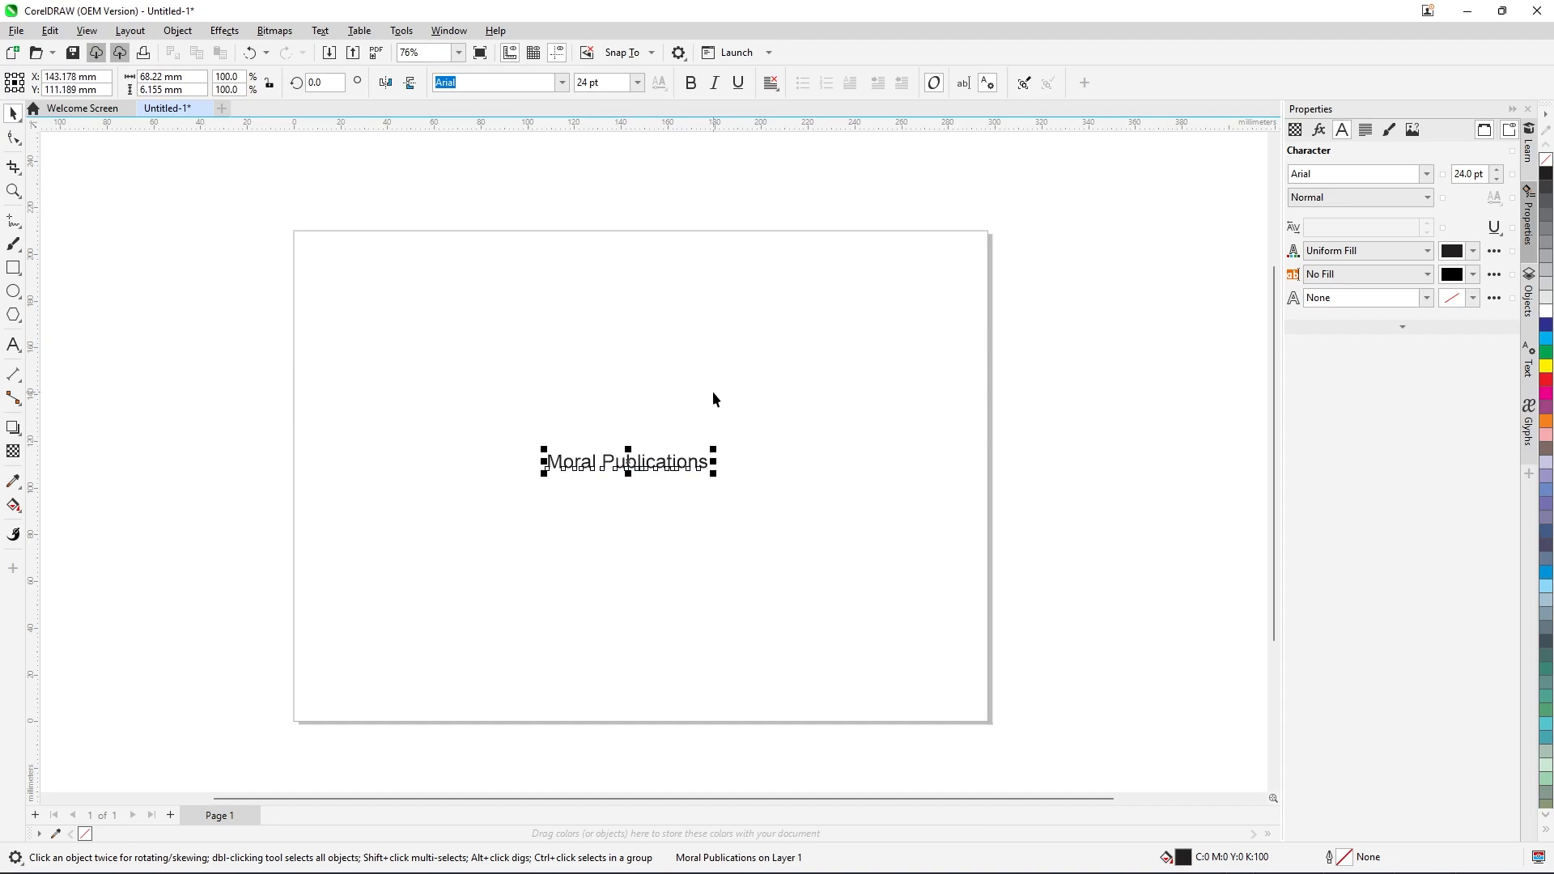
Enlarge the "Moral Publications" text to about 43 pt and move it to the lower part of the page.
scroll(696, 474, "up", 4)
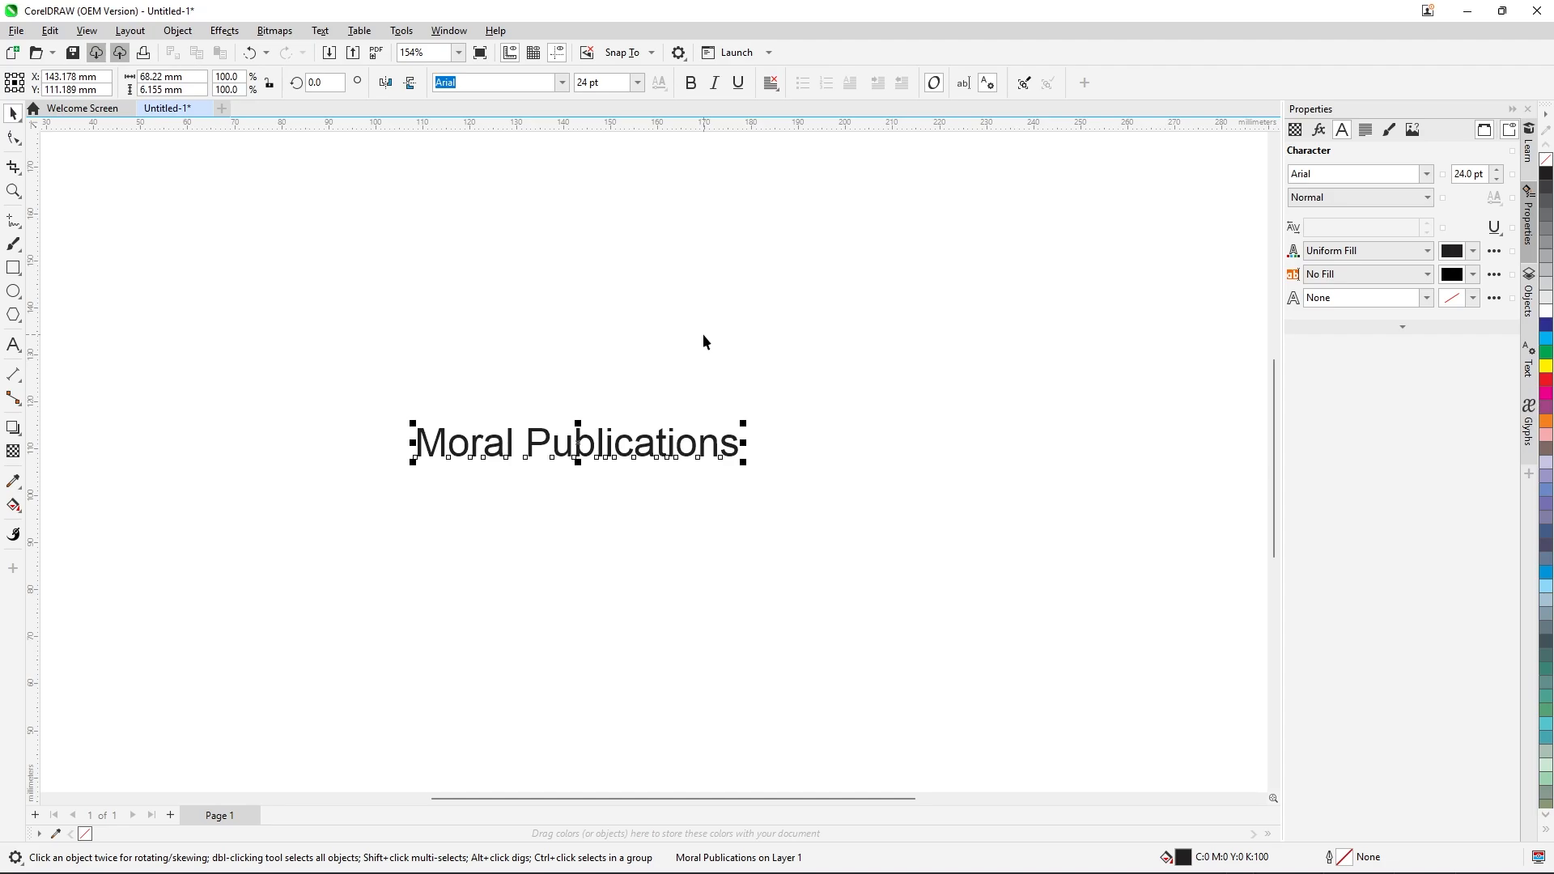
scroll(705, 340, "down", 3)
scroll(716, 388, "up", 3)
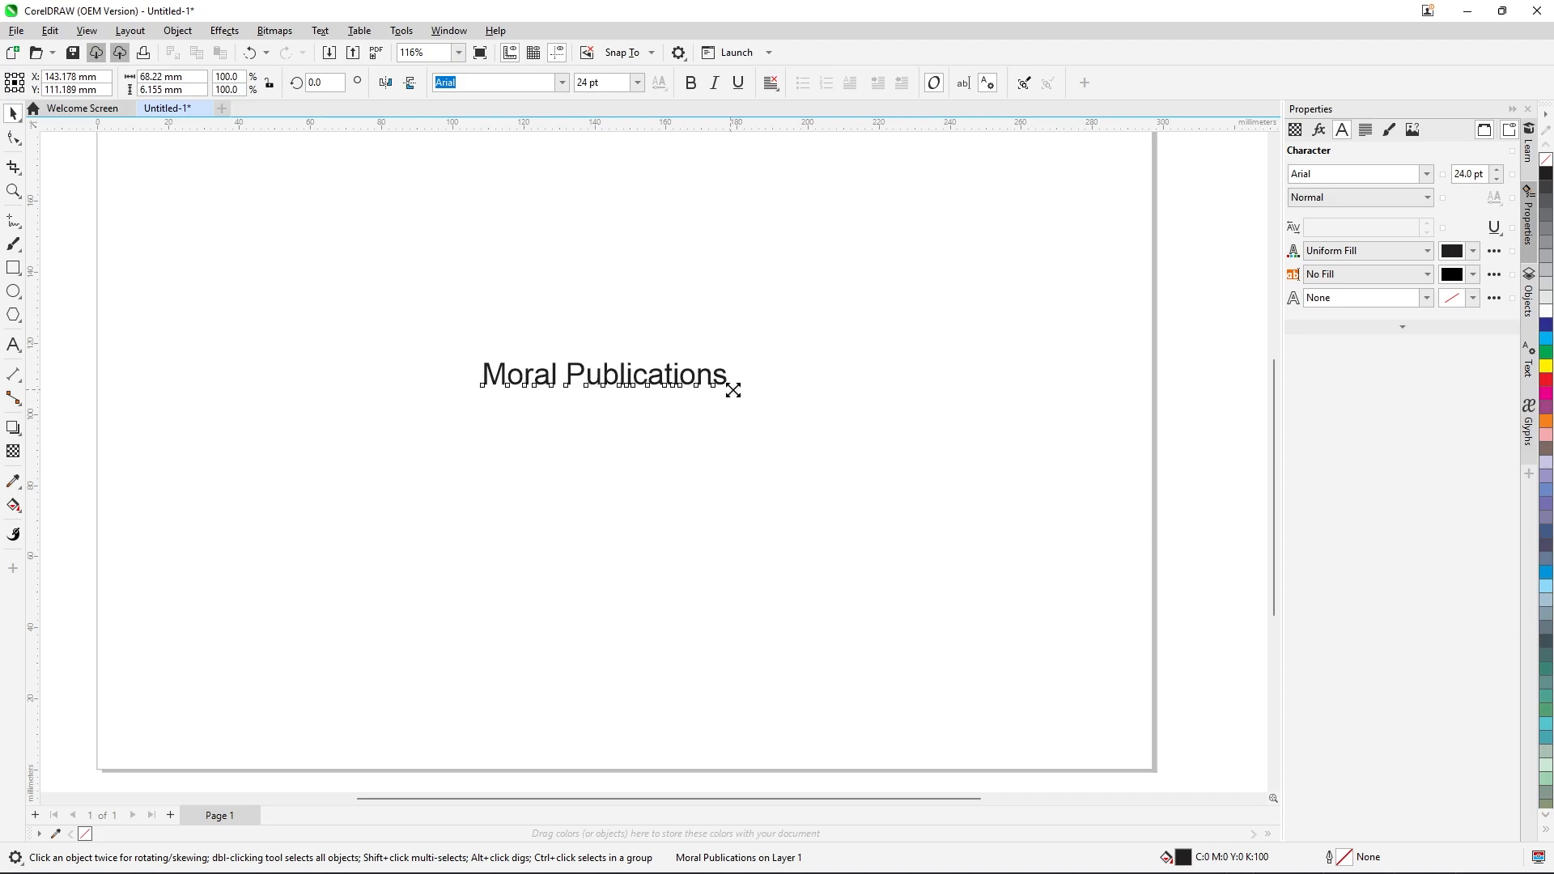
left_click_drag(731, 392, 825, 448)
left_click_drag(731, 383, 900, 615)
scroll(737, 401, "down", 1)
scroll(689, 369, "down", 2)
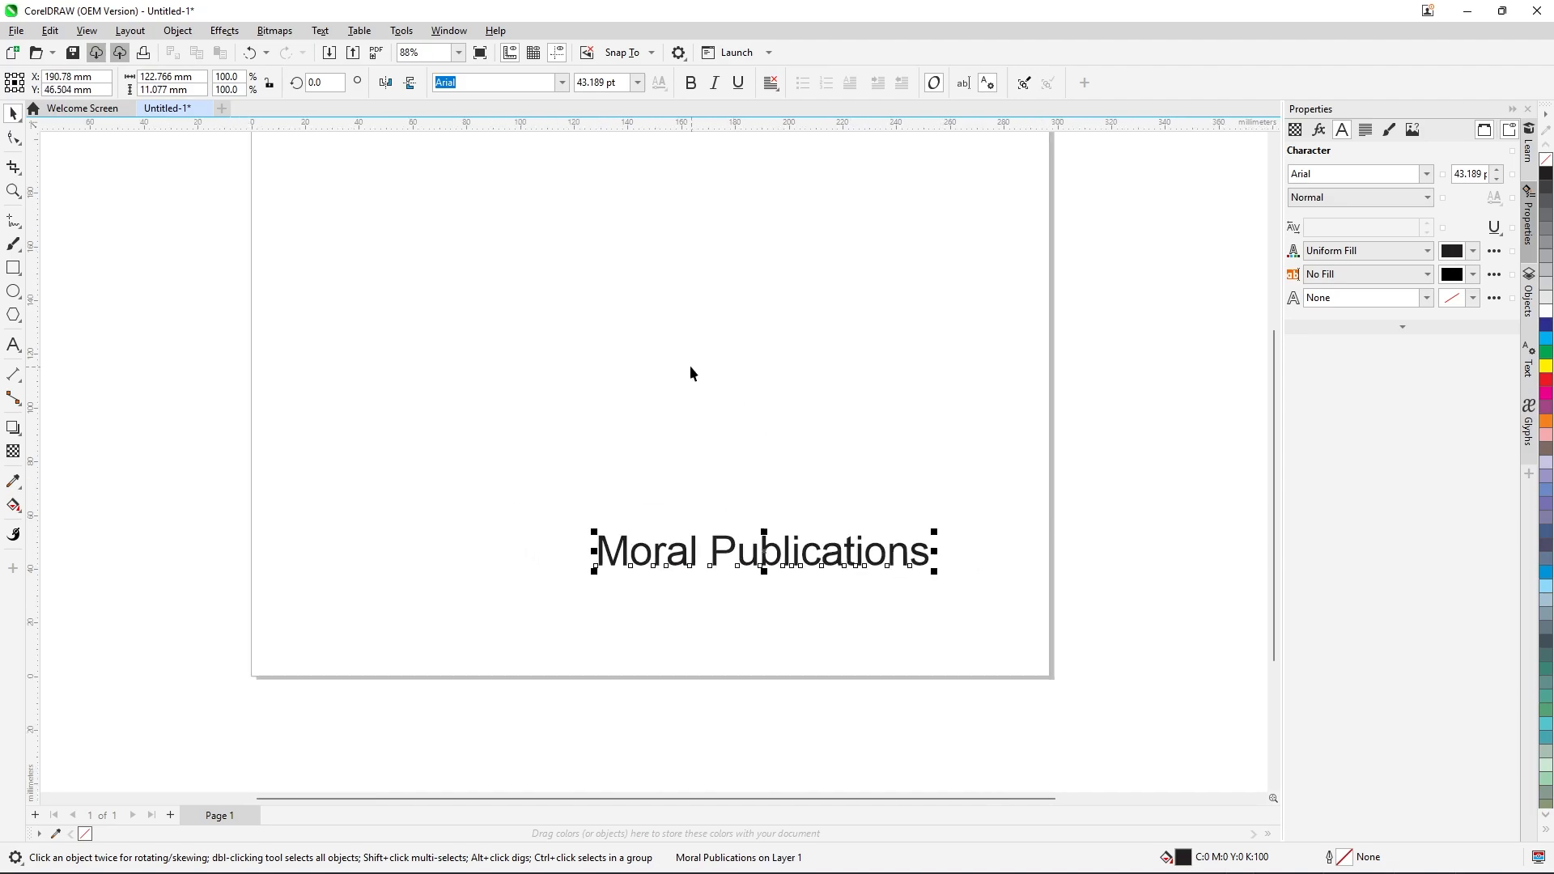
Place a vertical guideline near the page's centre and draw a closed curved book-page shape about 28 by 46 mm beside it with the Pen tool.
scroll(675, 316, "up", 1)
left_click(662, 315)
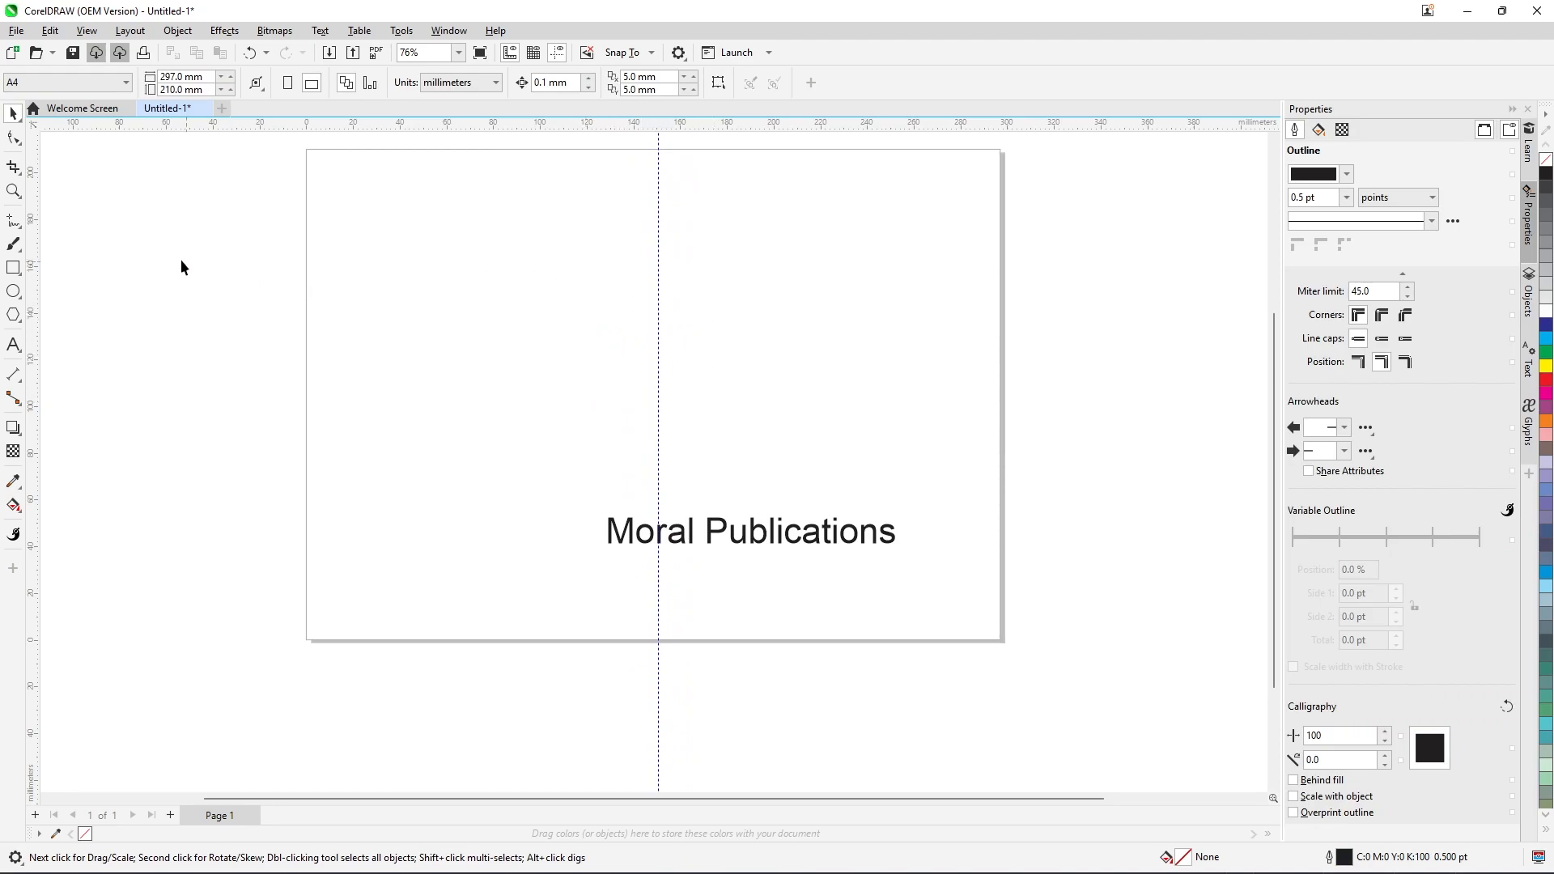
left_click(21, 228)
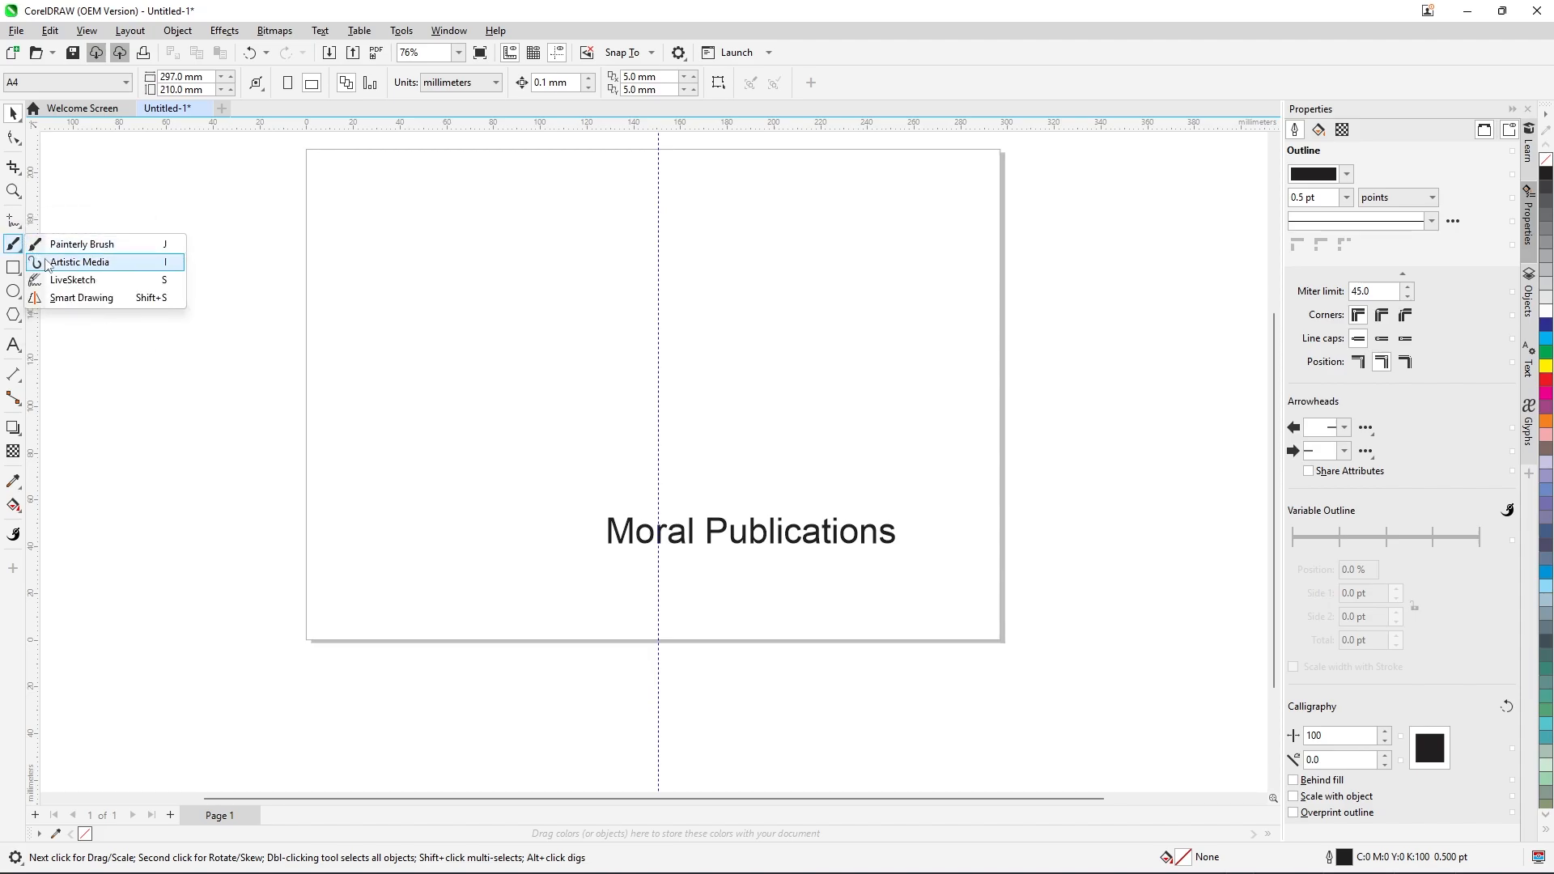
mouse_move(20, 247)
mouse_move(16, 220)
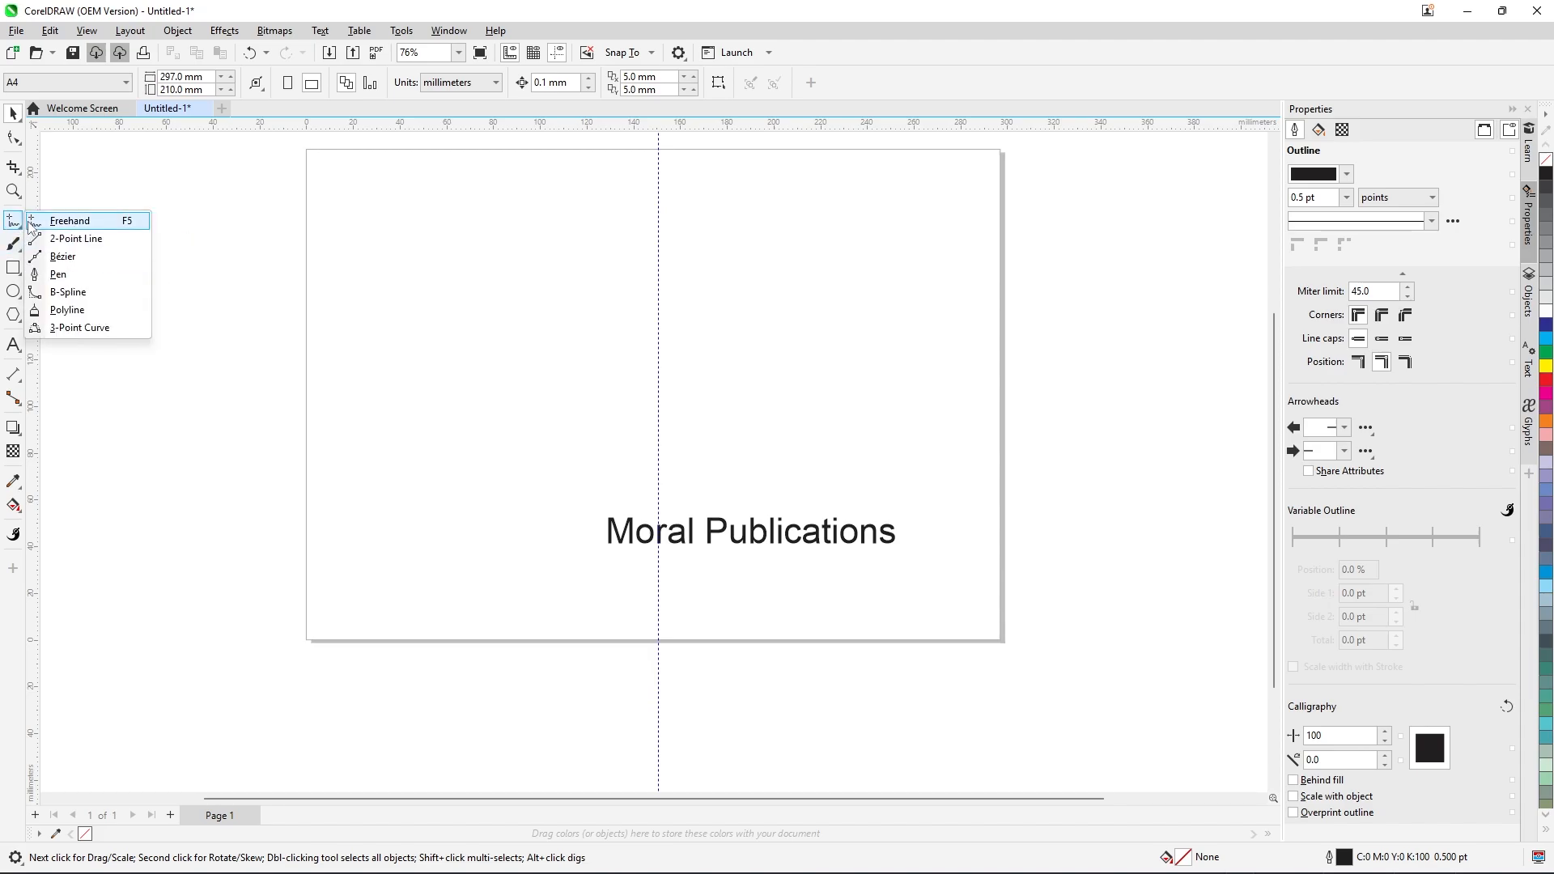
left_click(72, 271)
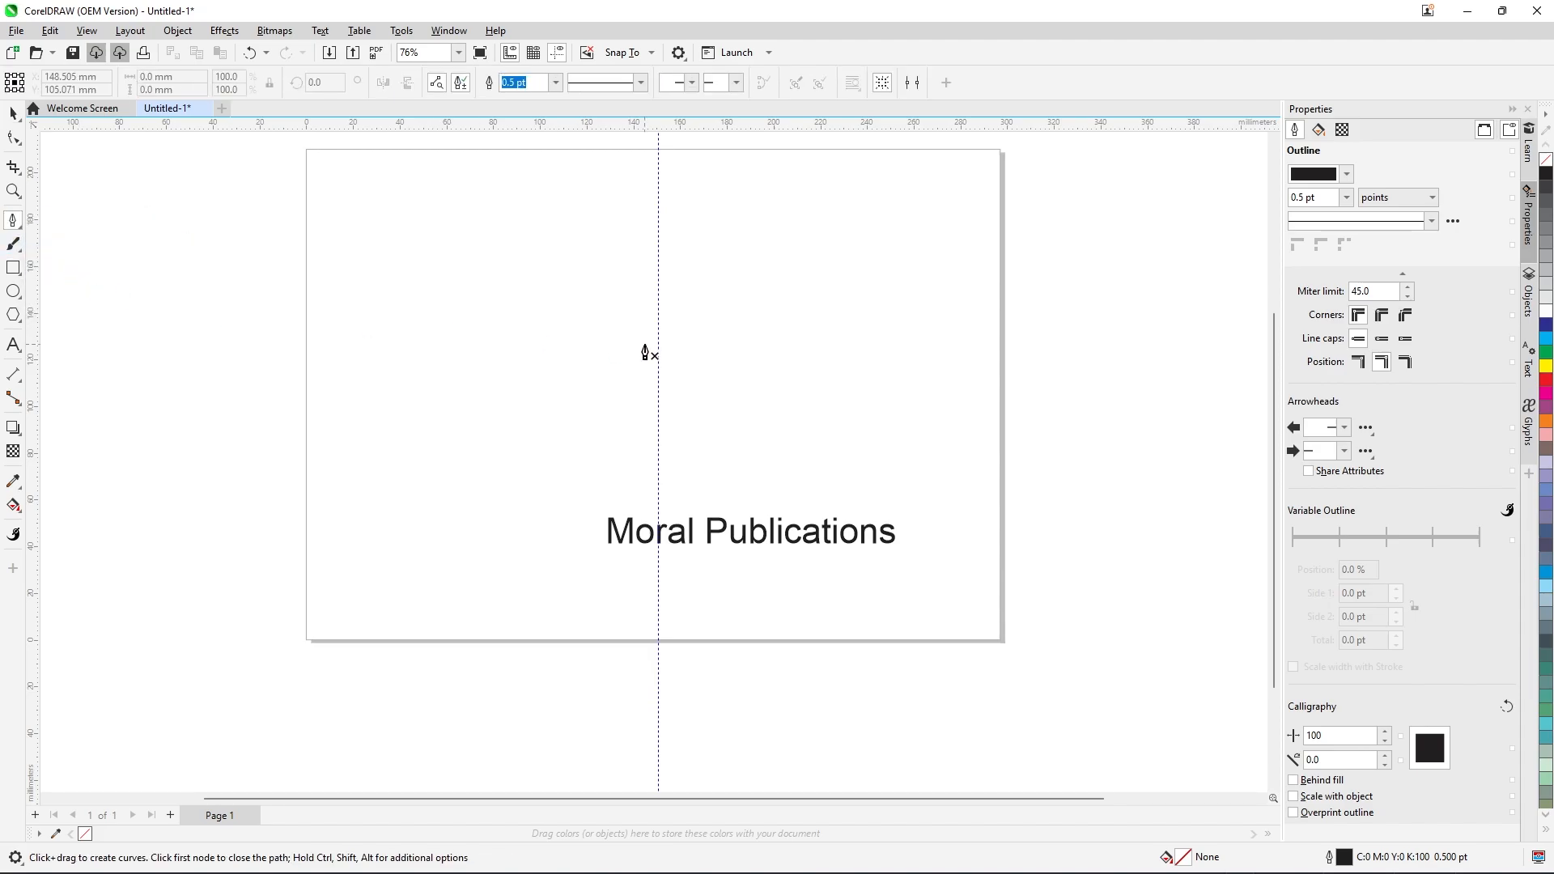
left_click(594, 320)
left_click_drag(656, 342, 684, 387)
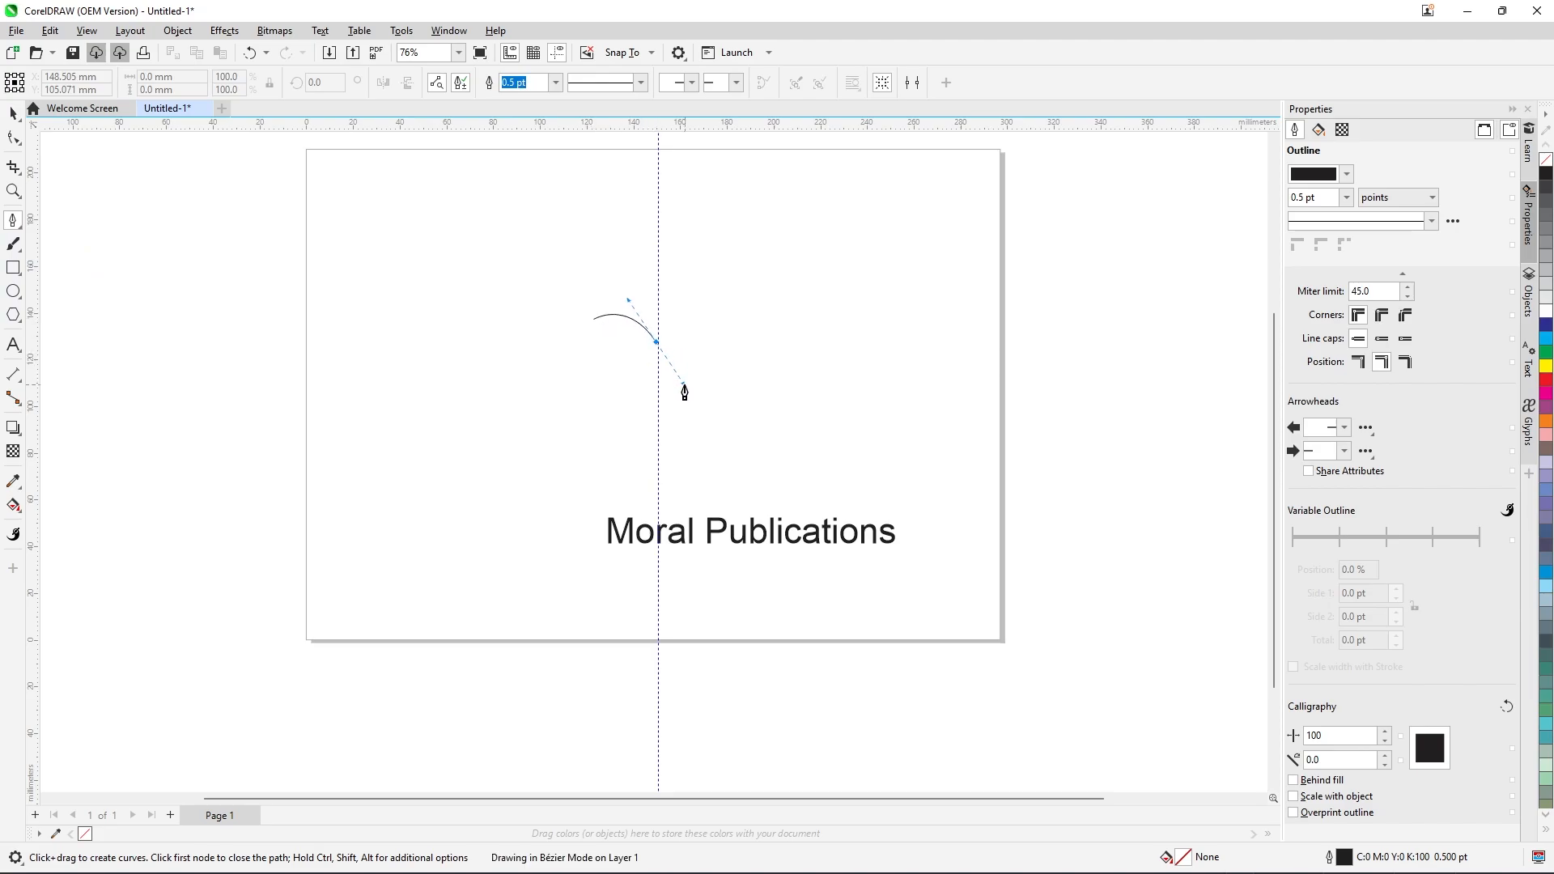
scroll(671, 391, "up", 1)
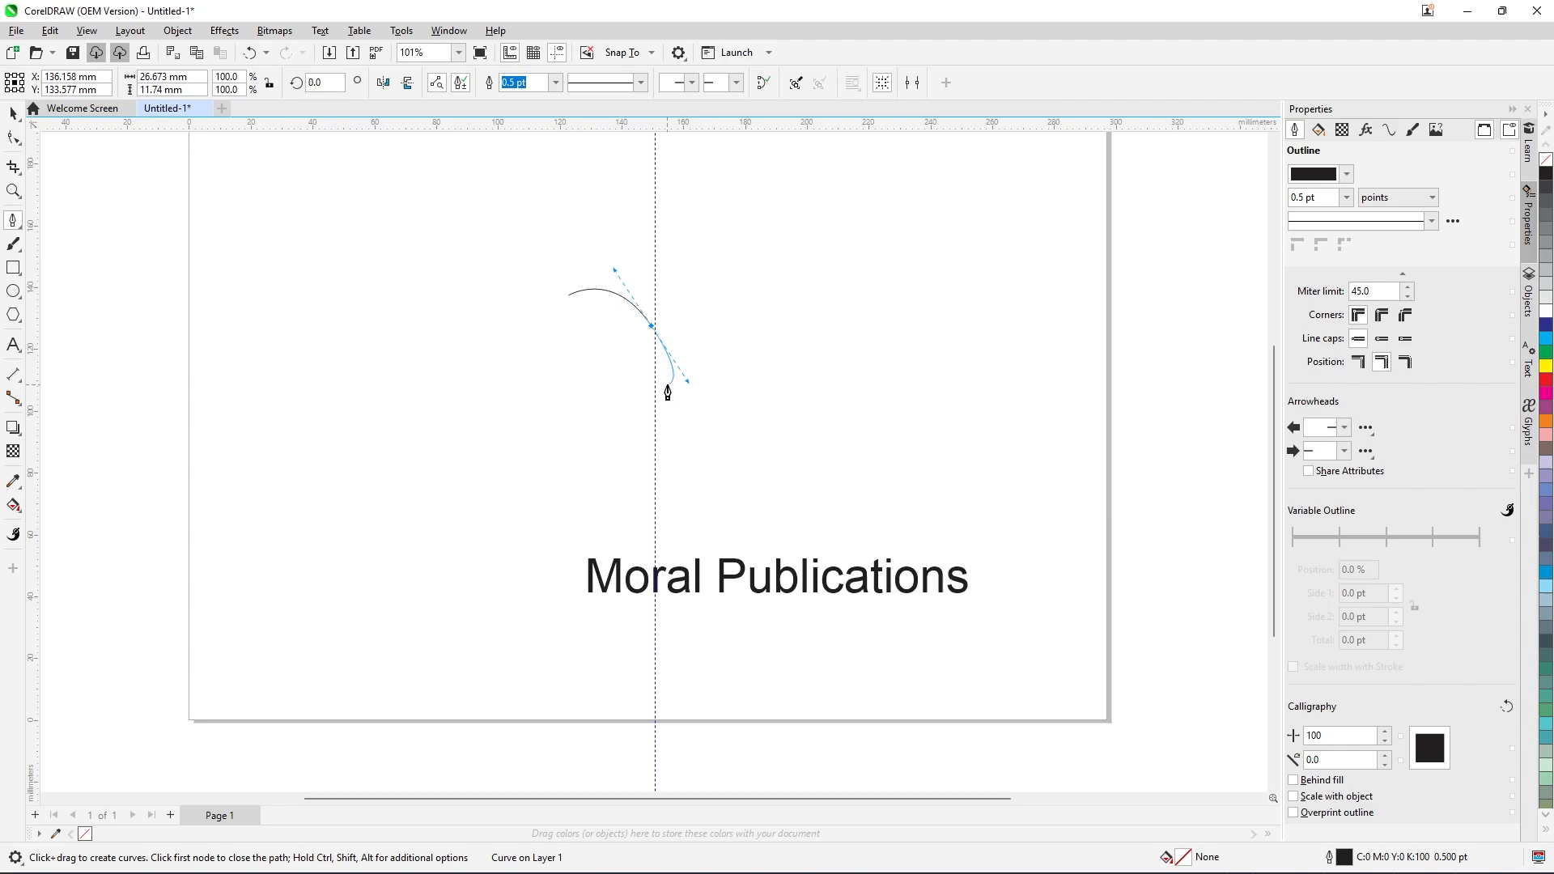
left_click(652, 325)
left_click(651, 433)
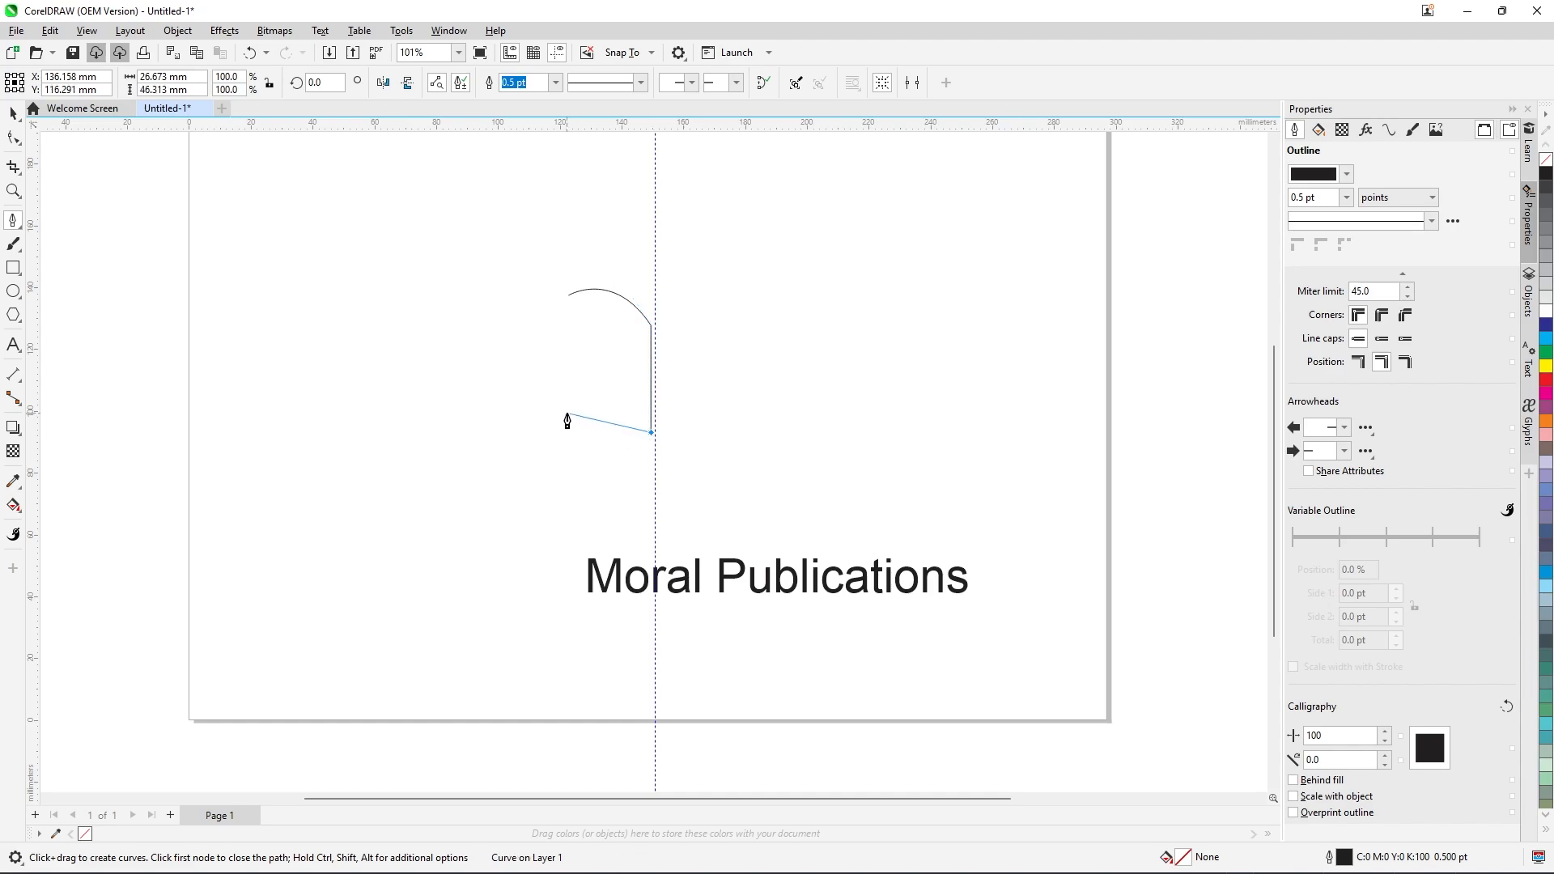
left_click_drag(566, 411, 546, 442)
left_click(566, 411)
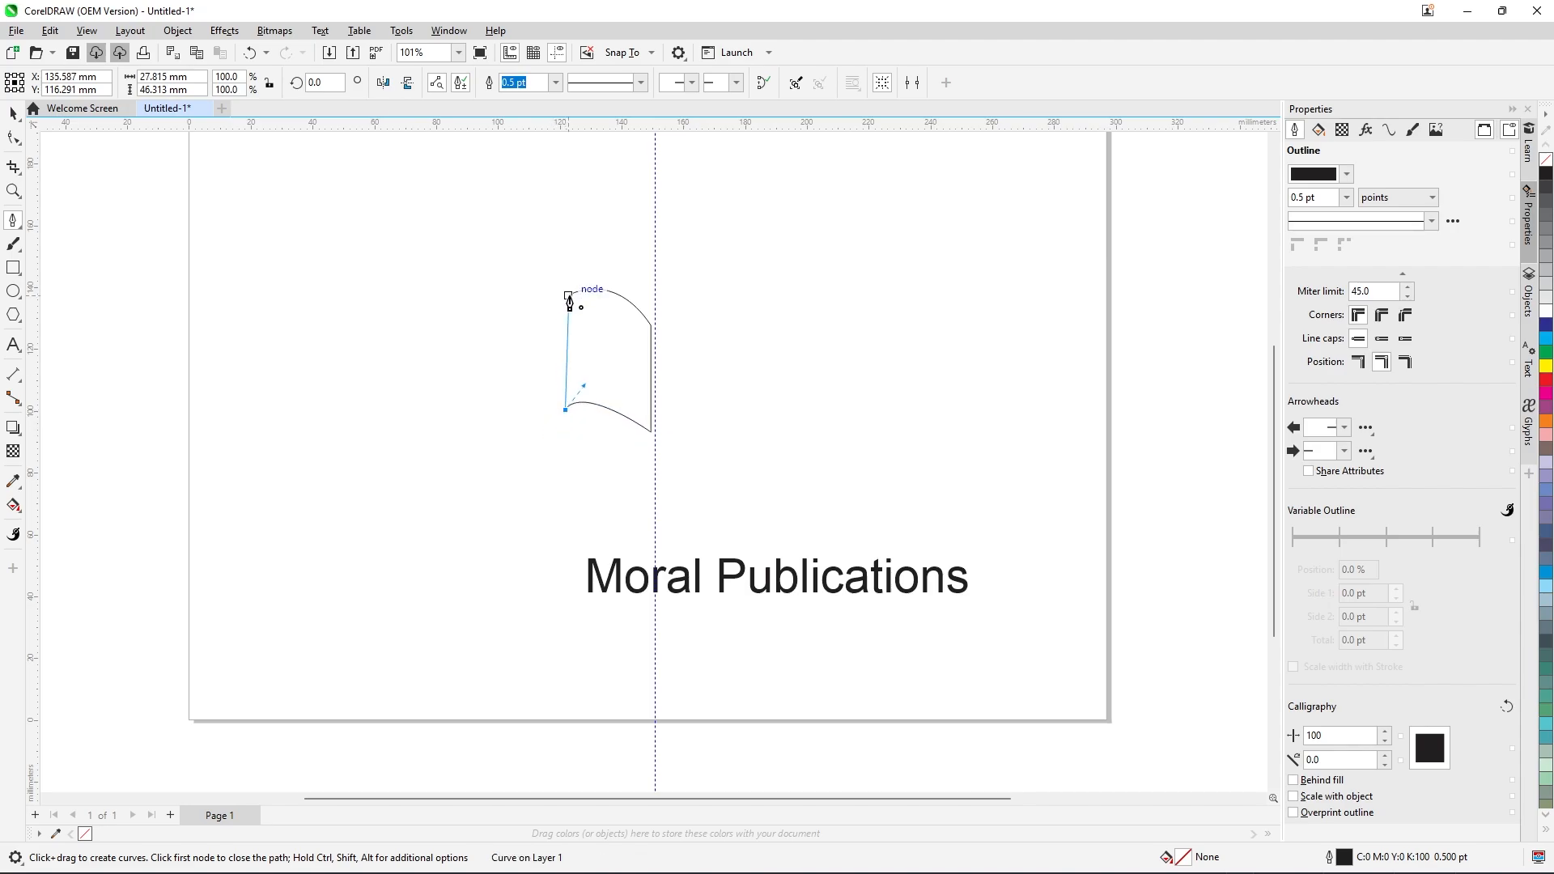
left_click(568, 300)
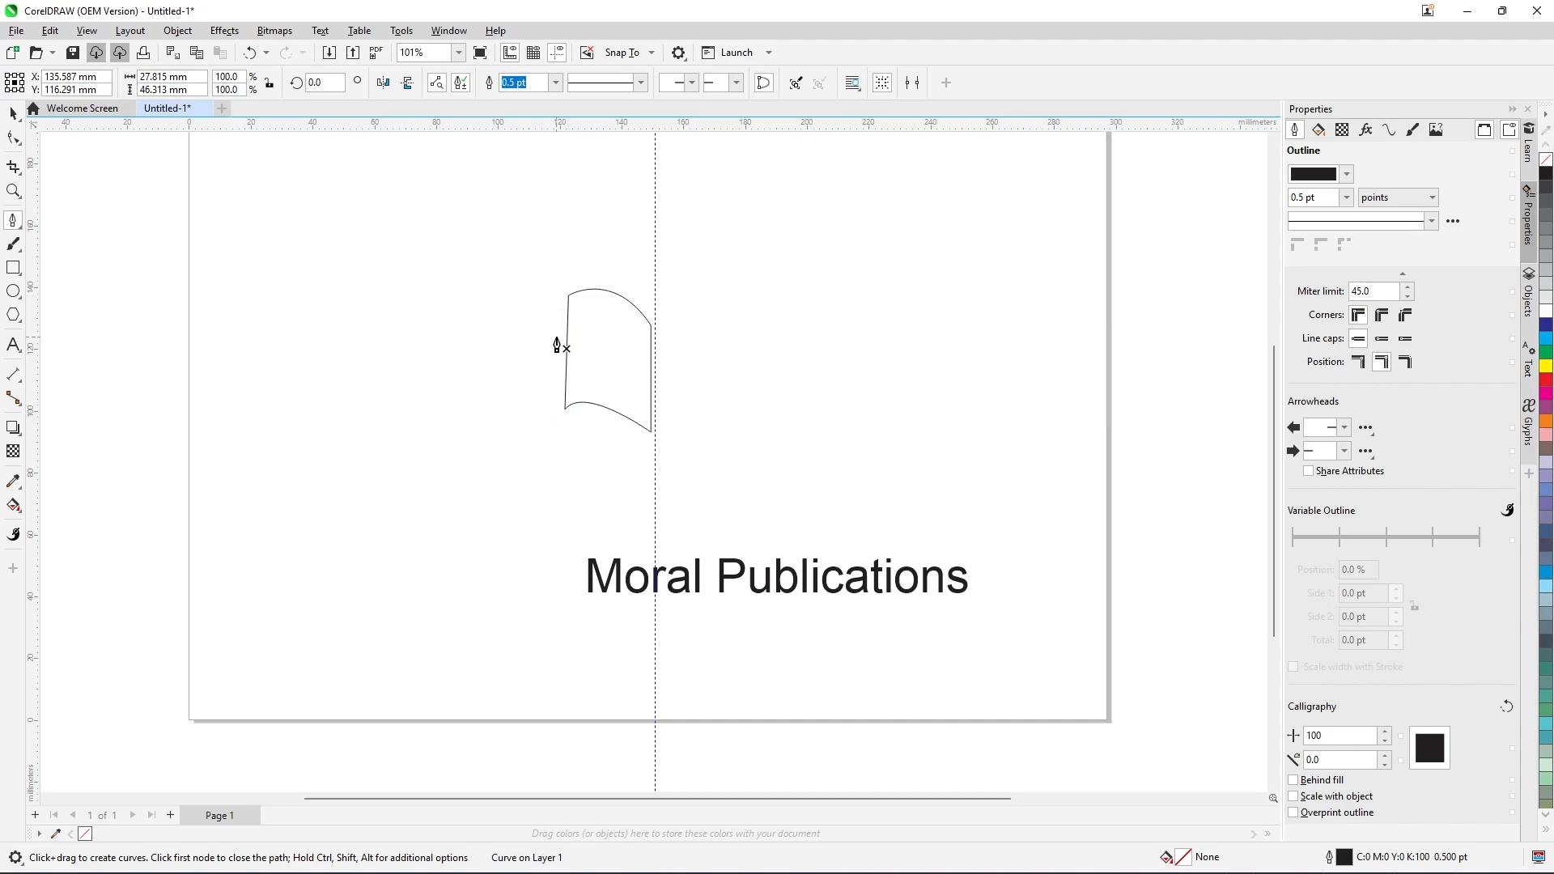
key("space")
scroll(607, 340, "up", 2)
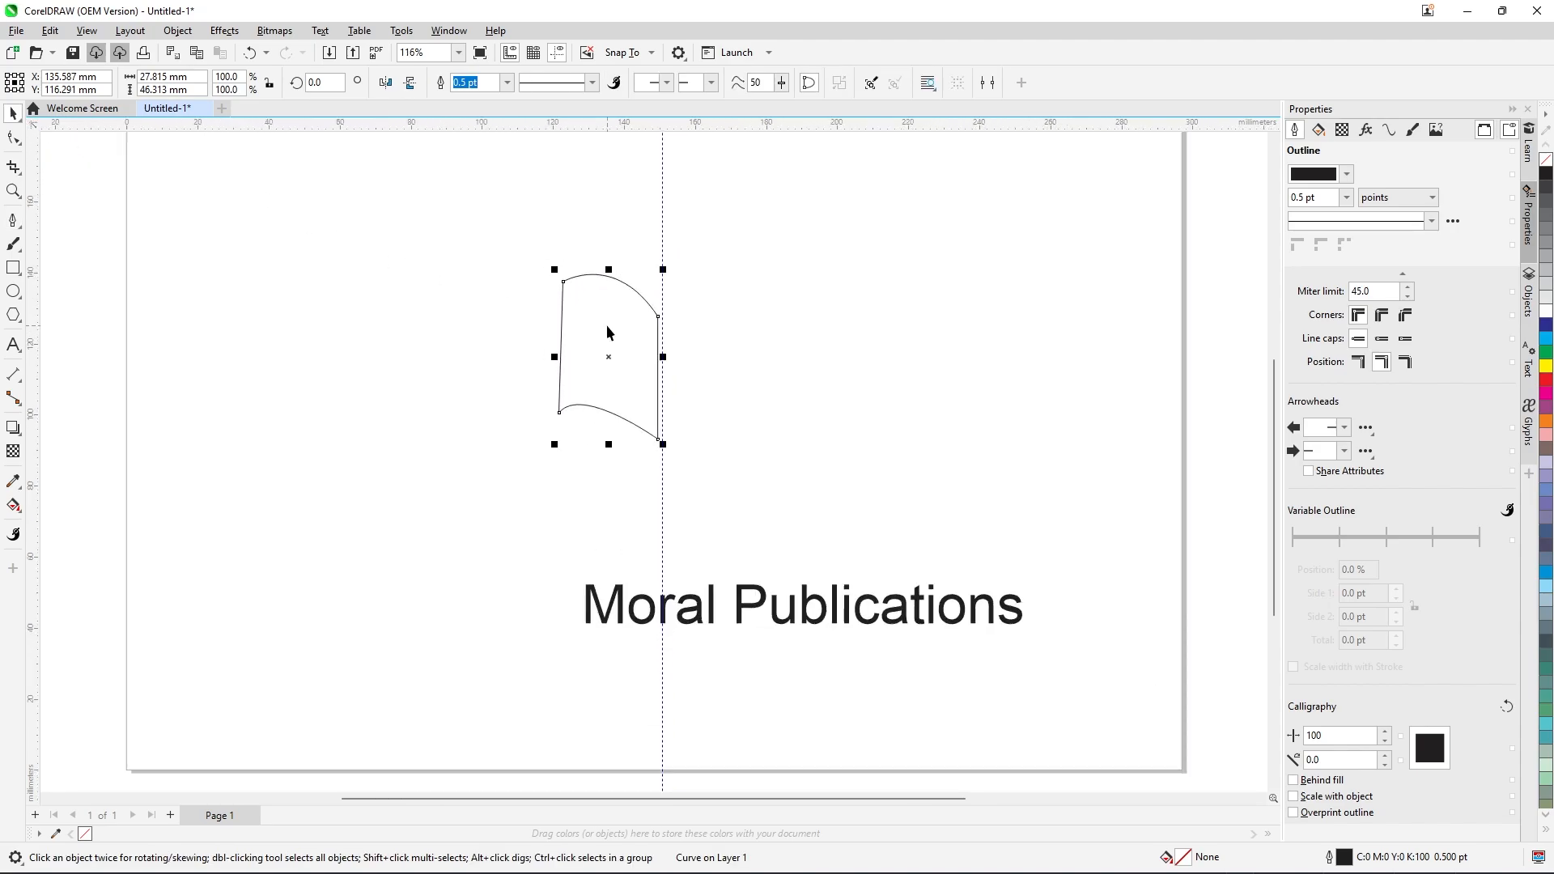
left_click(510, 256)
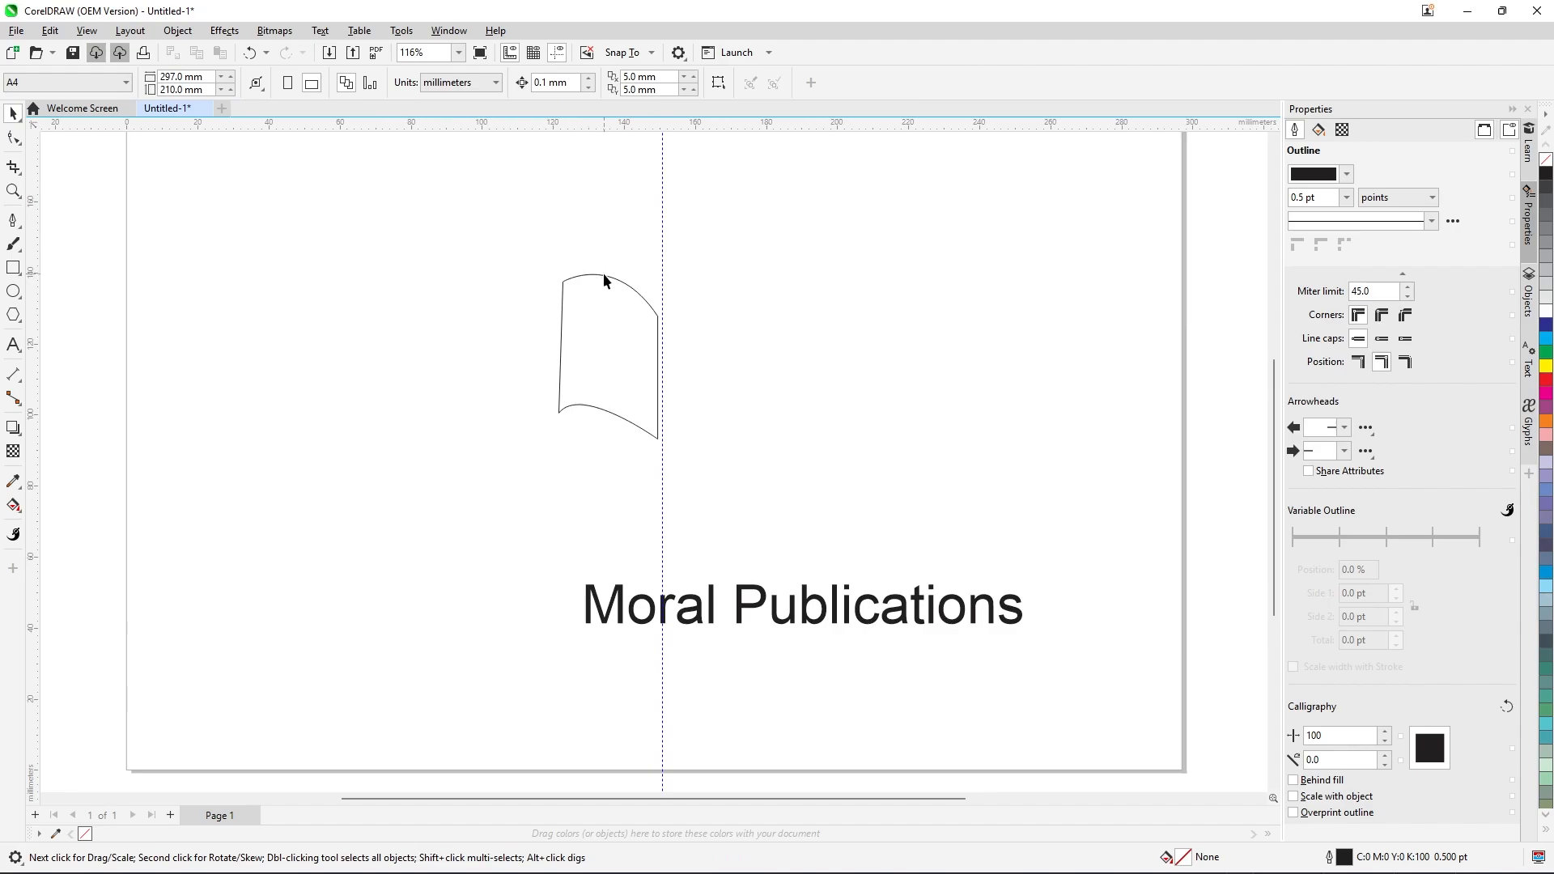
Duplicate the curved page shape and offset the copy about 7.9 mm to the right and 8.9 mm up.
left_click(639, 295)
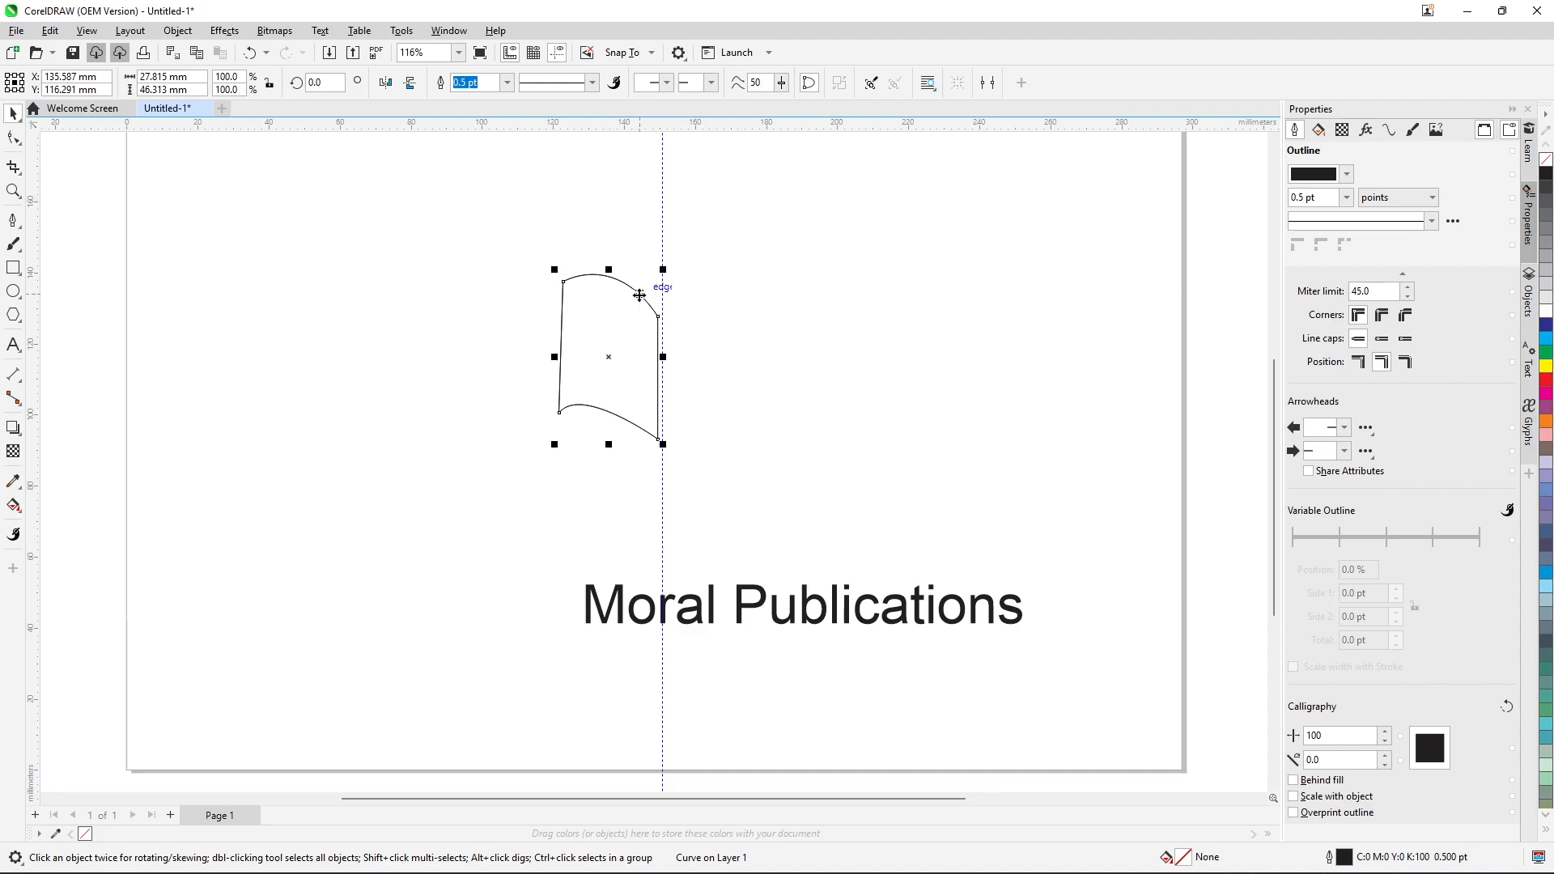
key("Up")
key("Up")
key("Up")
key("Up")
key("Up")
key("Up")
key("Up")
key("Up")
key("Up")
key("Up")
key("Up")
key("Up")
key("Up")
key("Up")
key("Up")
key("Up")
key("Up")
key("Up")
key("Up")
key("Up")
key("Up")
key("Up")
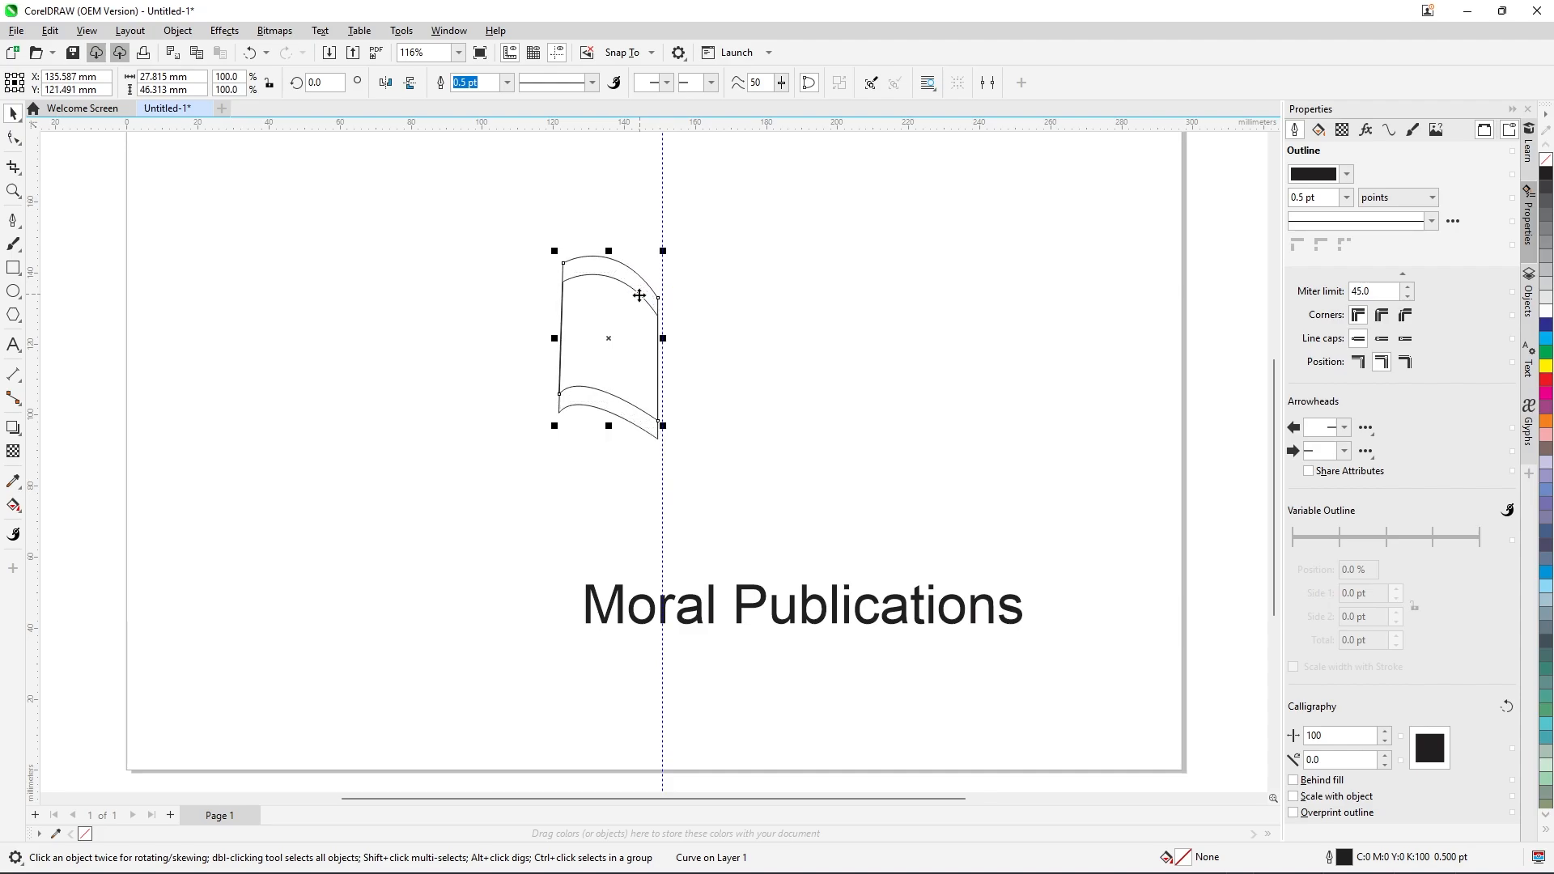
key("Right")
key("Right")
key("Right")
key("Right")
key("Right")
key("Right")
key("Right")
key("Right")
key("Right")
key("Right")
key("Right")
key("Right")
key("Right")
key("Right")
key("Right")
key("Right")
key("Right")
key("Right")
key("Right")
key("Right")
key("Right")
key("Right")
key("Right")
key("Right")
key("Right")
key("Right")
key("Right")
key("Right")
key("Right")
key("Right")
key("Right")
key("Right")
key("Right")
key("Right")
key("Right")
key("Right")
key("Right")
key("Right")
key("Right")
key("Right")
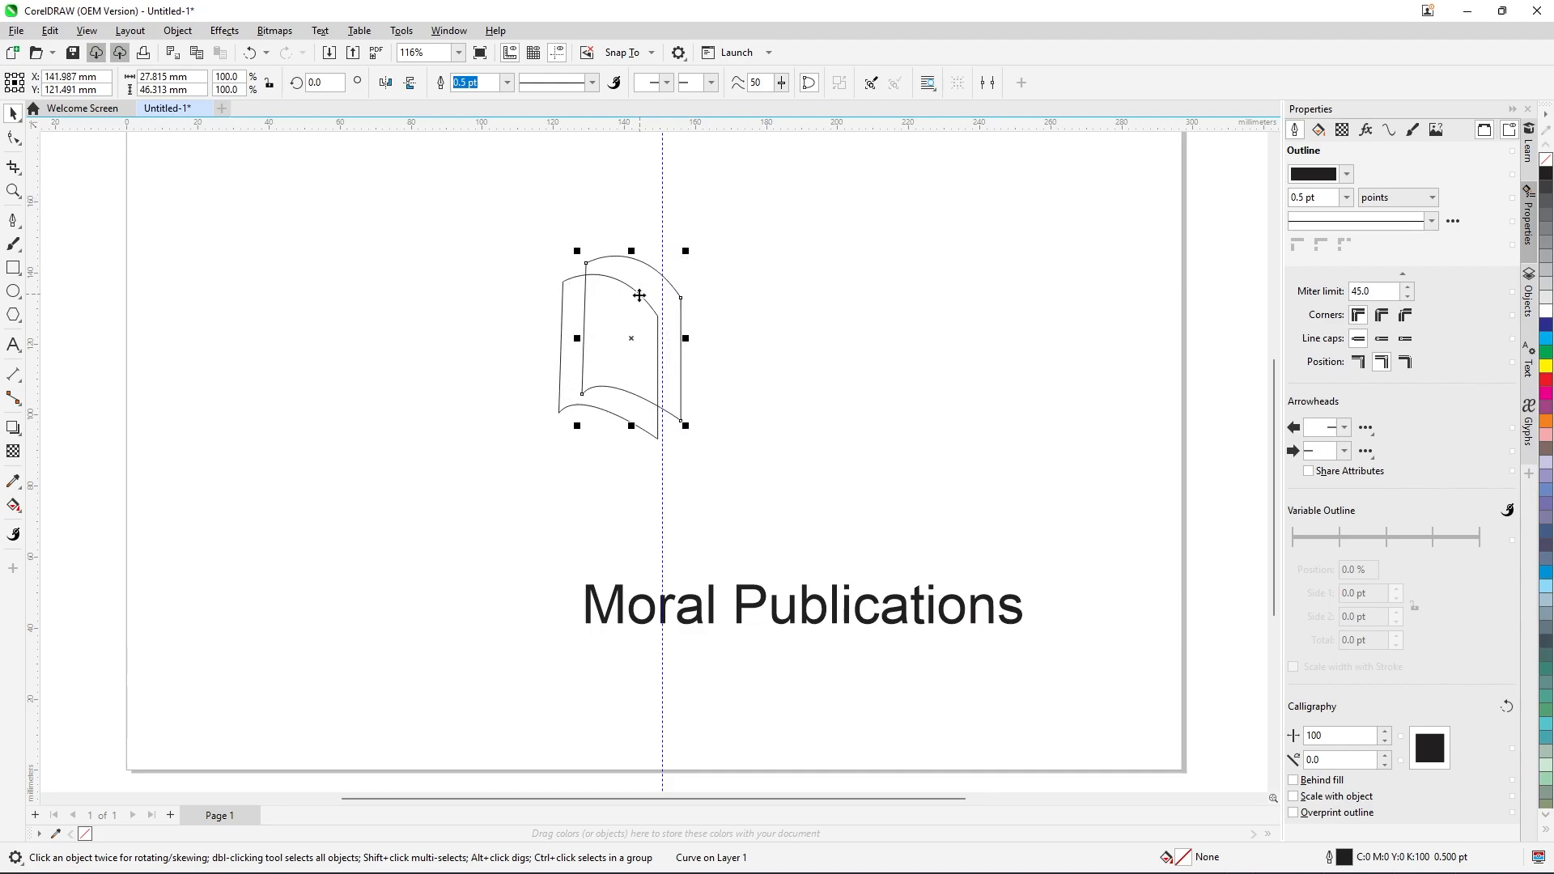
key("Up")
key("Up")
key("Up")
key("Up")
key("Up")
key("Up")
key("Up")
key("Up")
key("Up")
key("Up")
key("Up")
key("Up")
key("Up")
key("Up")
key("Up")
key("Up")
key("Up")
key("Up")
key("Up")
key("Up")
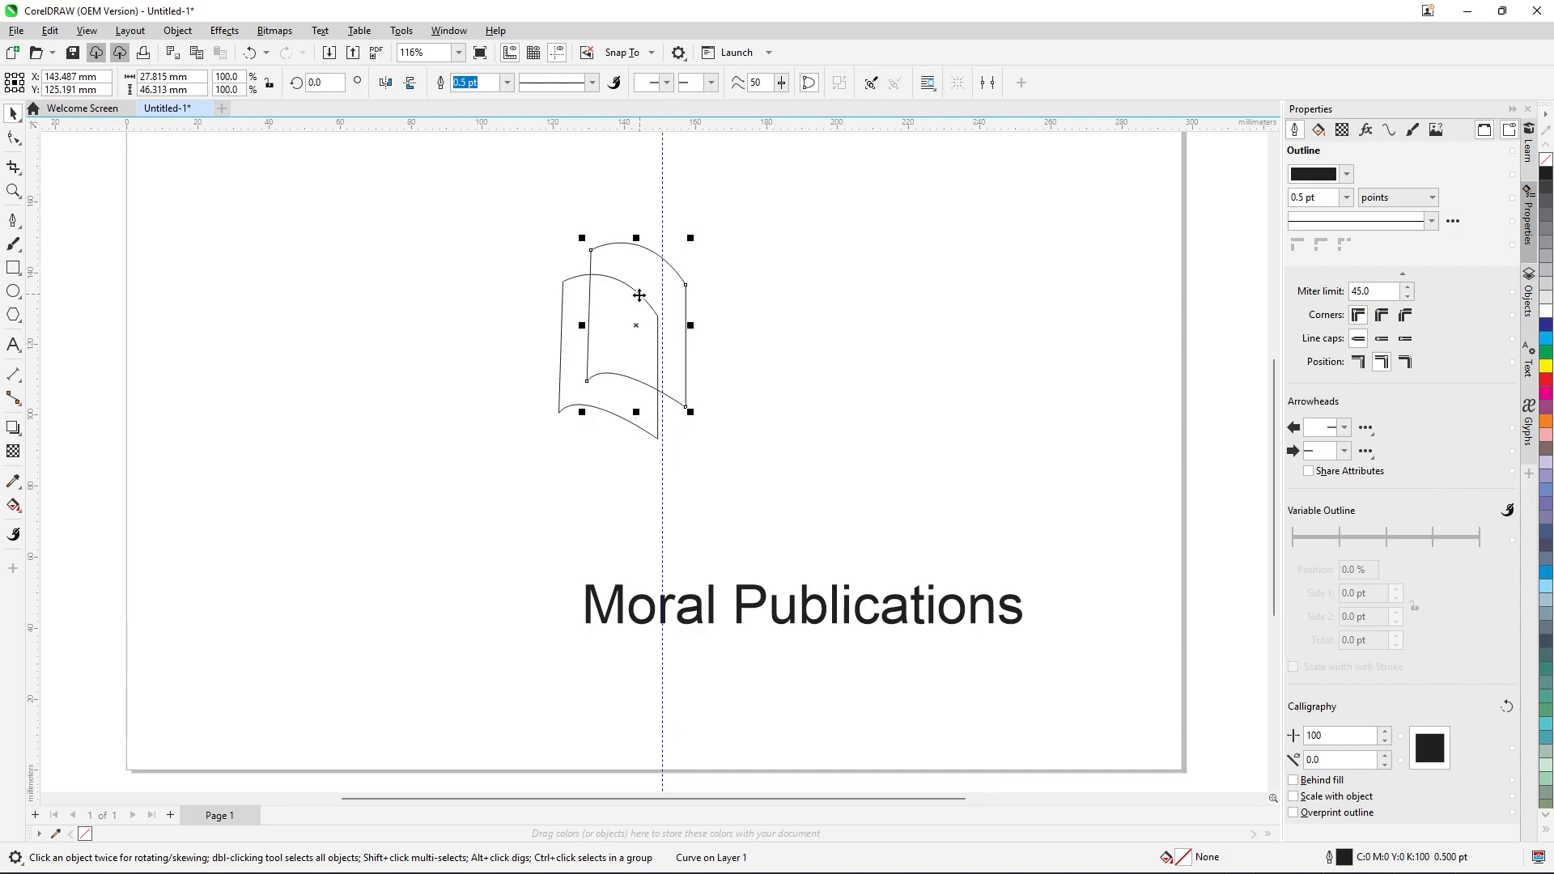
Narrow the copied page shape to about 19.9 mm, bringing its right edge in line with the original's right edge.
scroll(680, 328, "up", 4)
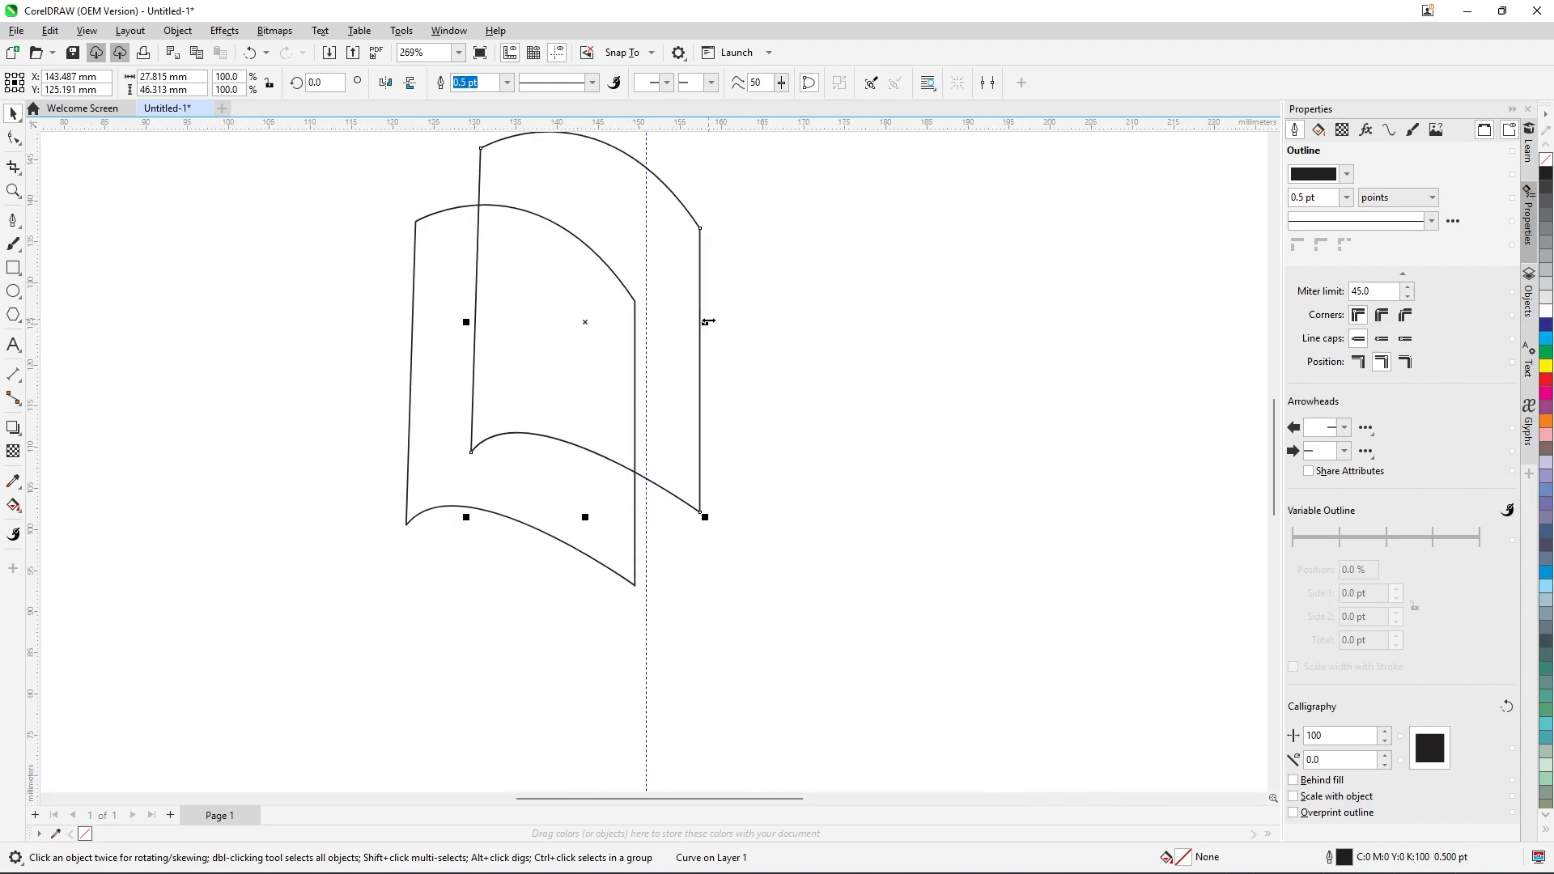
left_click_drag(705, 322, 637, 323)
scroll(642, 328, "down", 2)
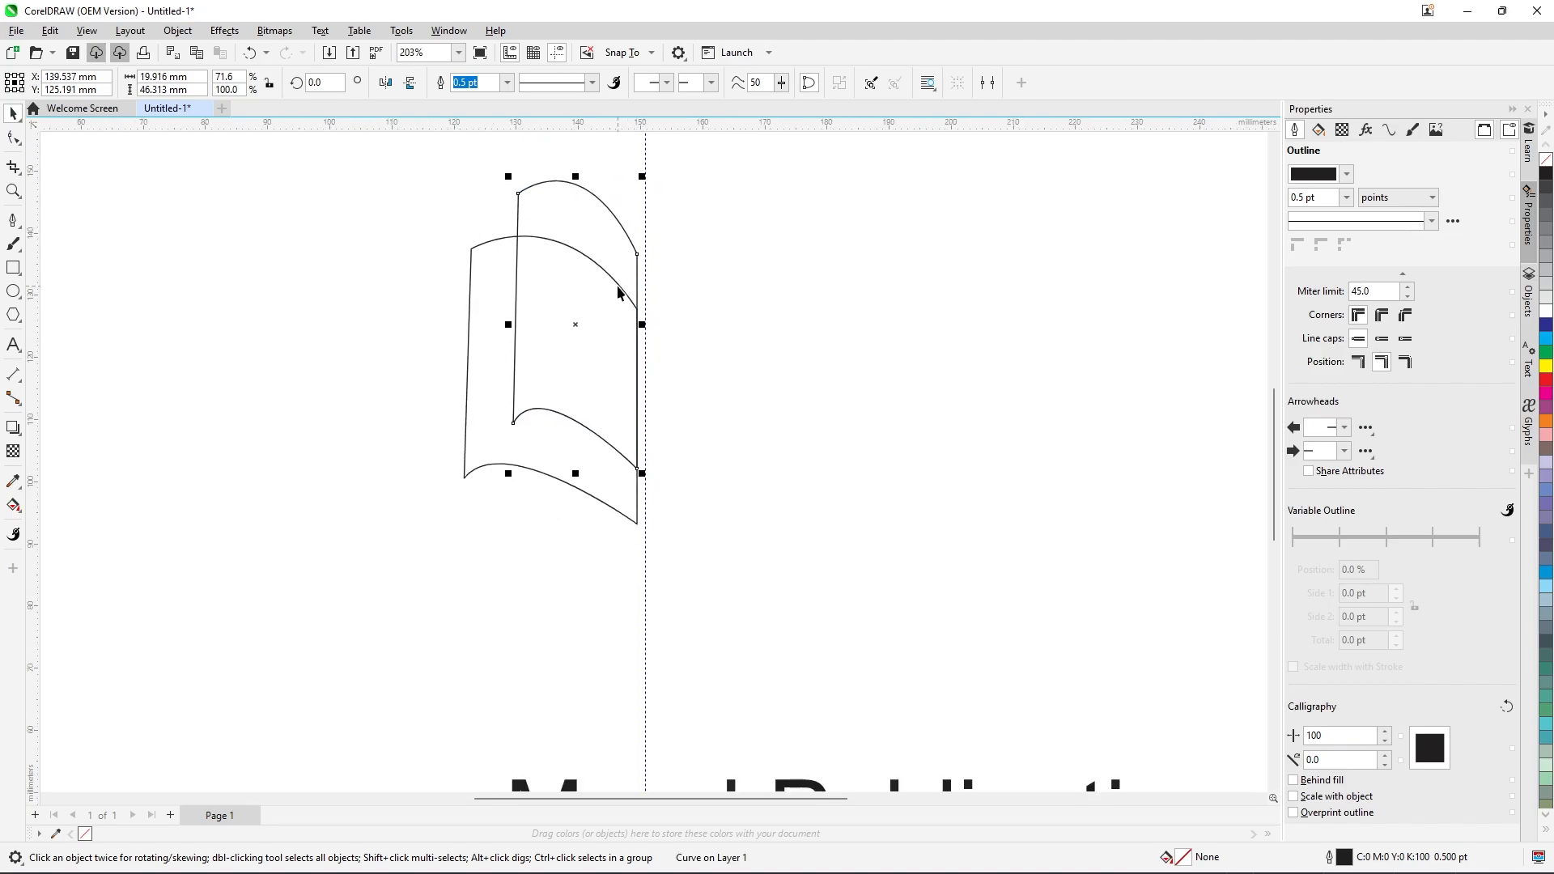
scroll(631, 271, "down", 2)
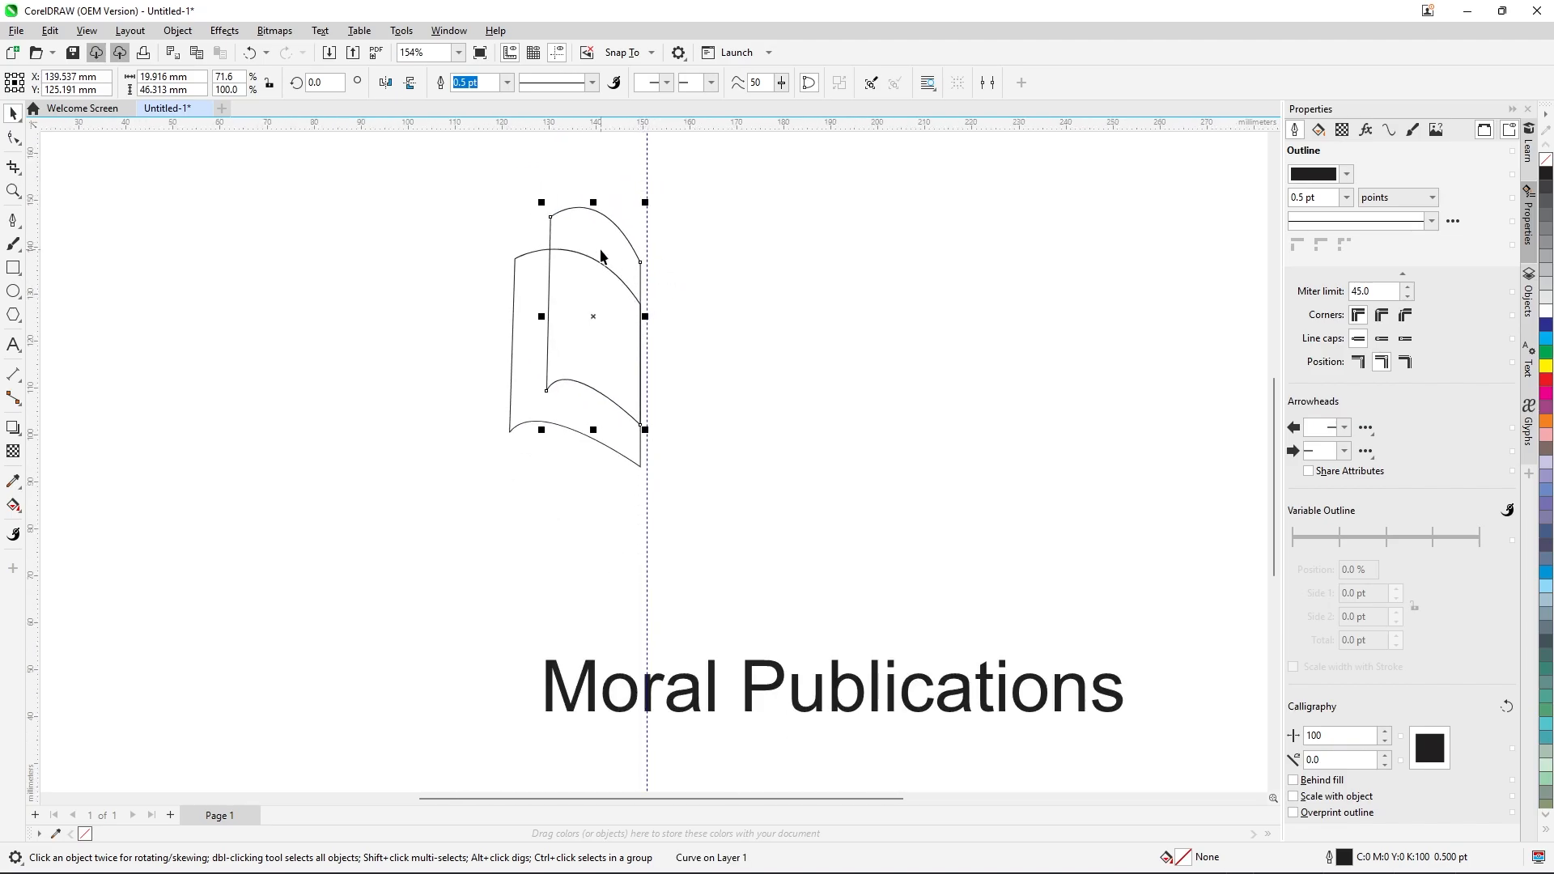
left_click(509, 237)
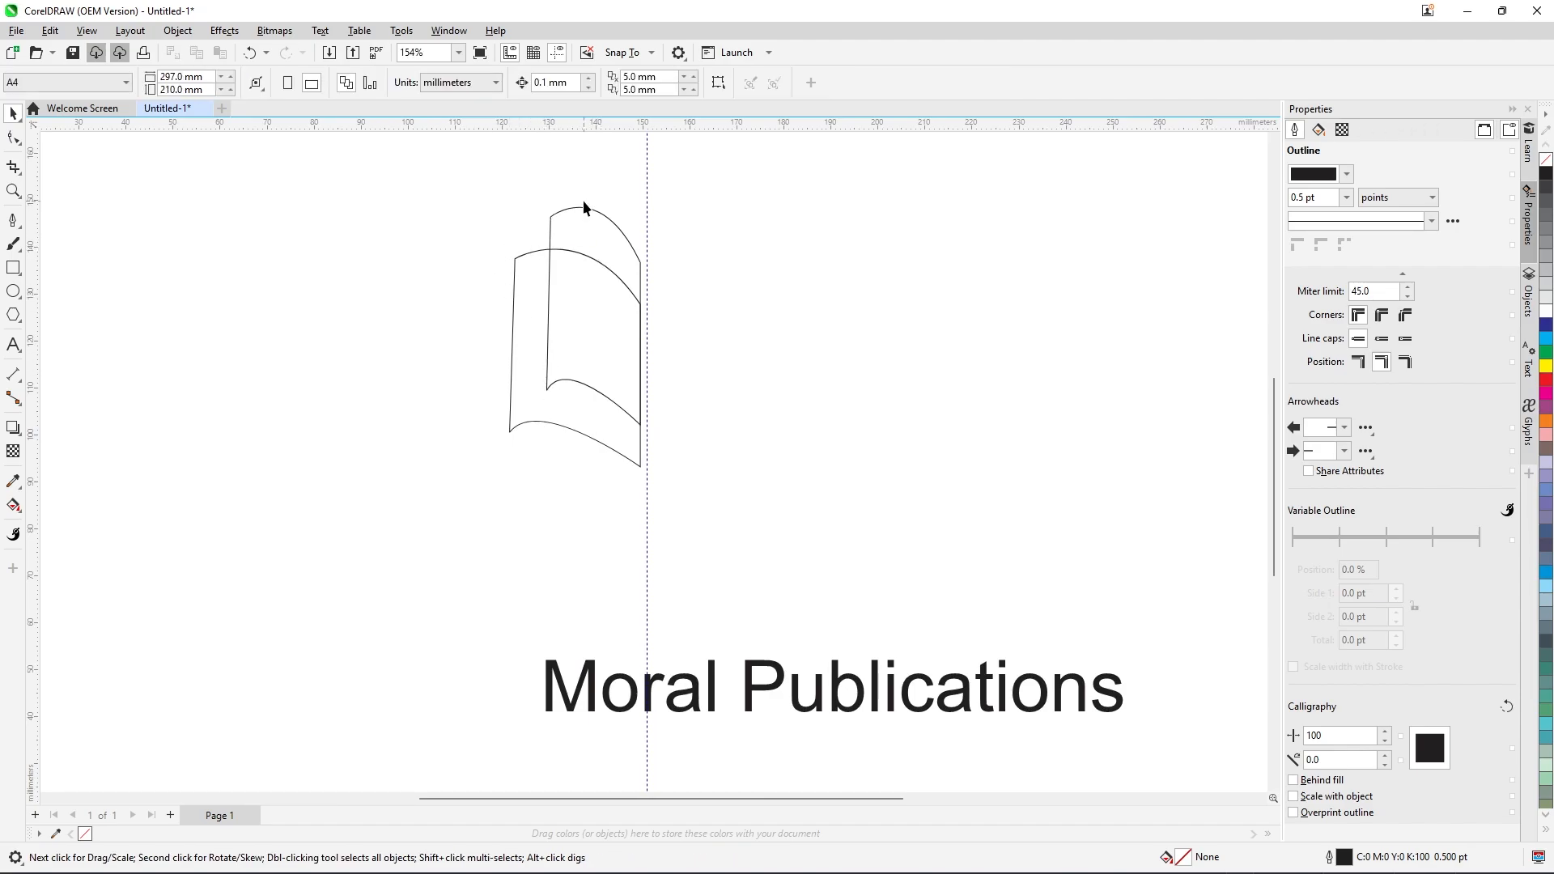
Widen the copied page shape leftward to about 23.6 mm and lower its top edge for a height of about 42.6 mm.
left_click(549, 311)
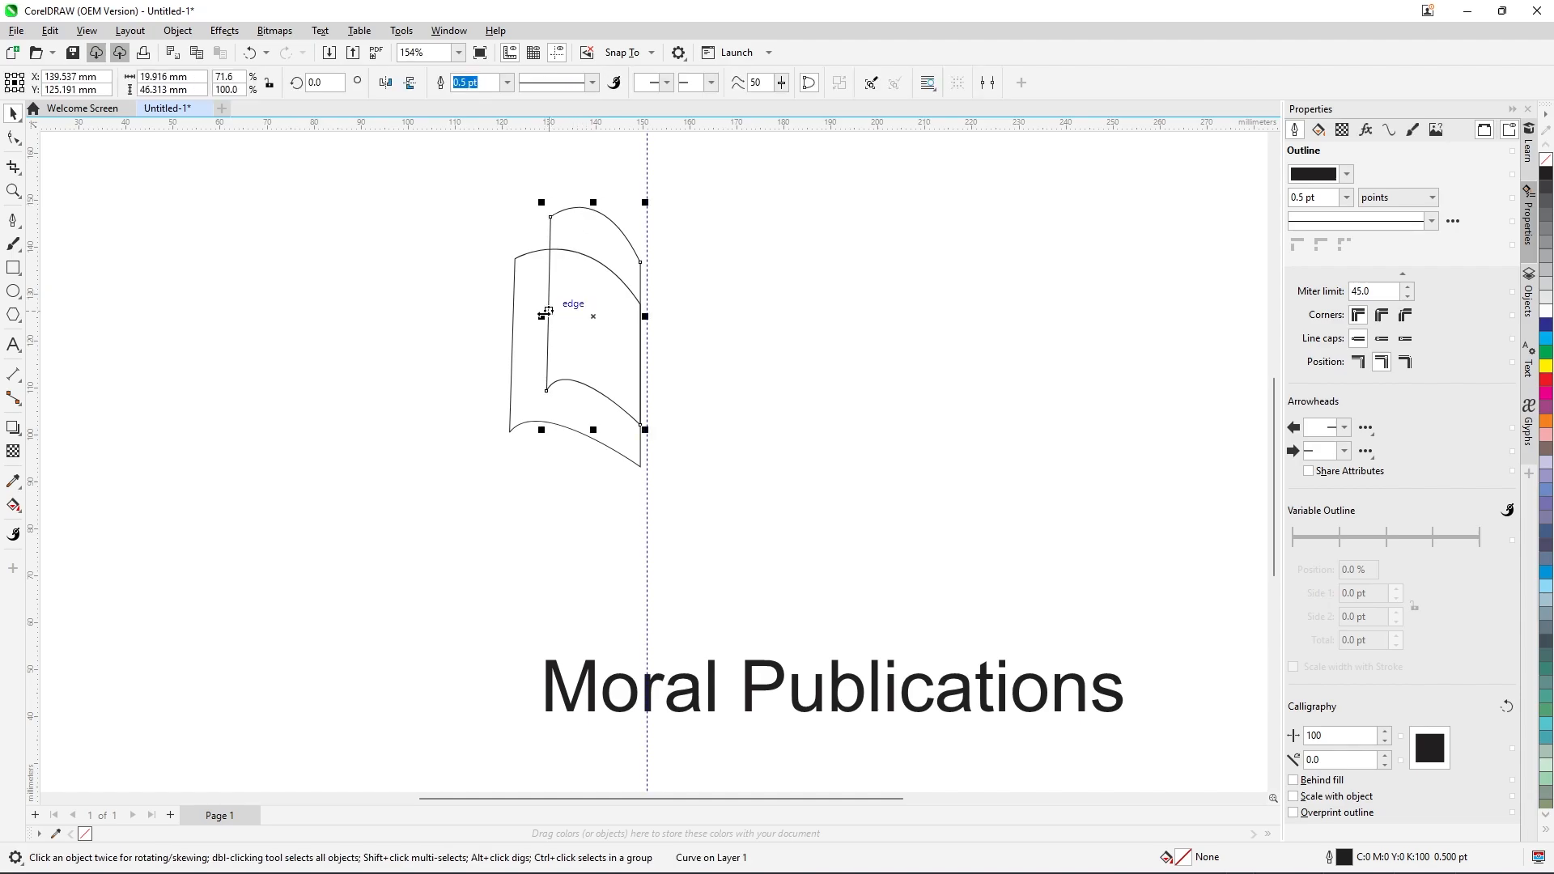
left_click_drag(542, 315, 525, 315)
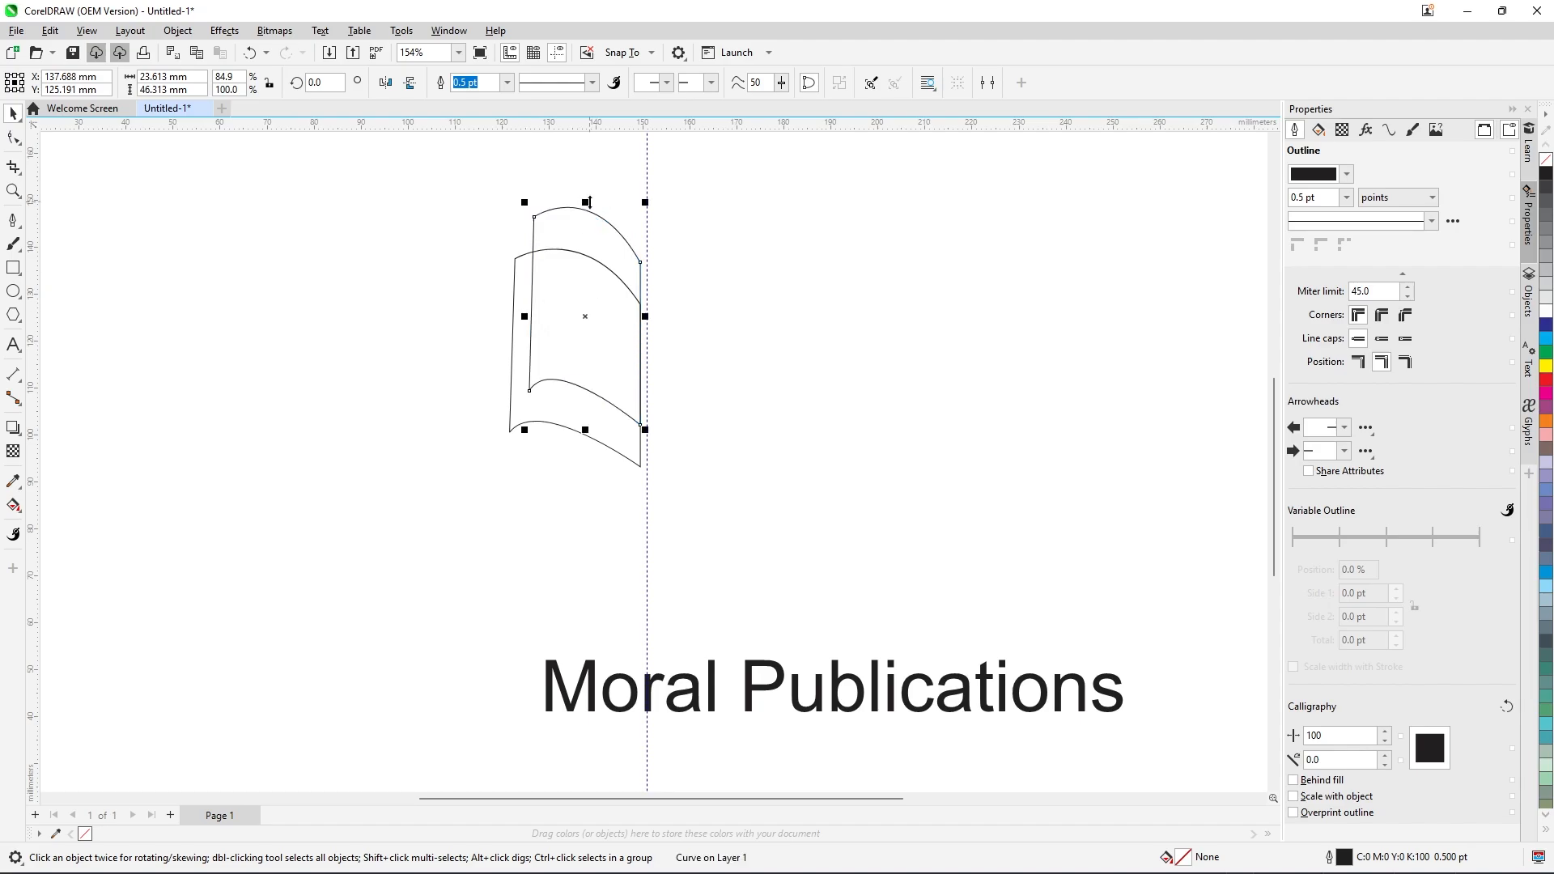
left_click_drag(588, 208, 583, 223)
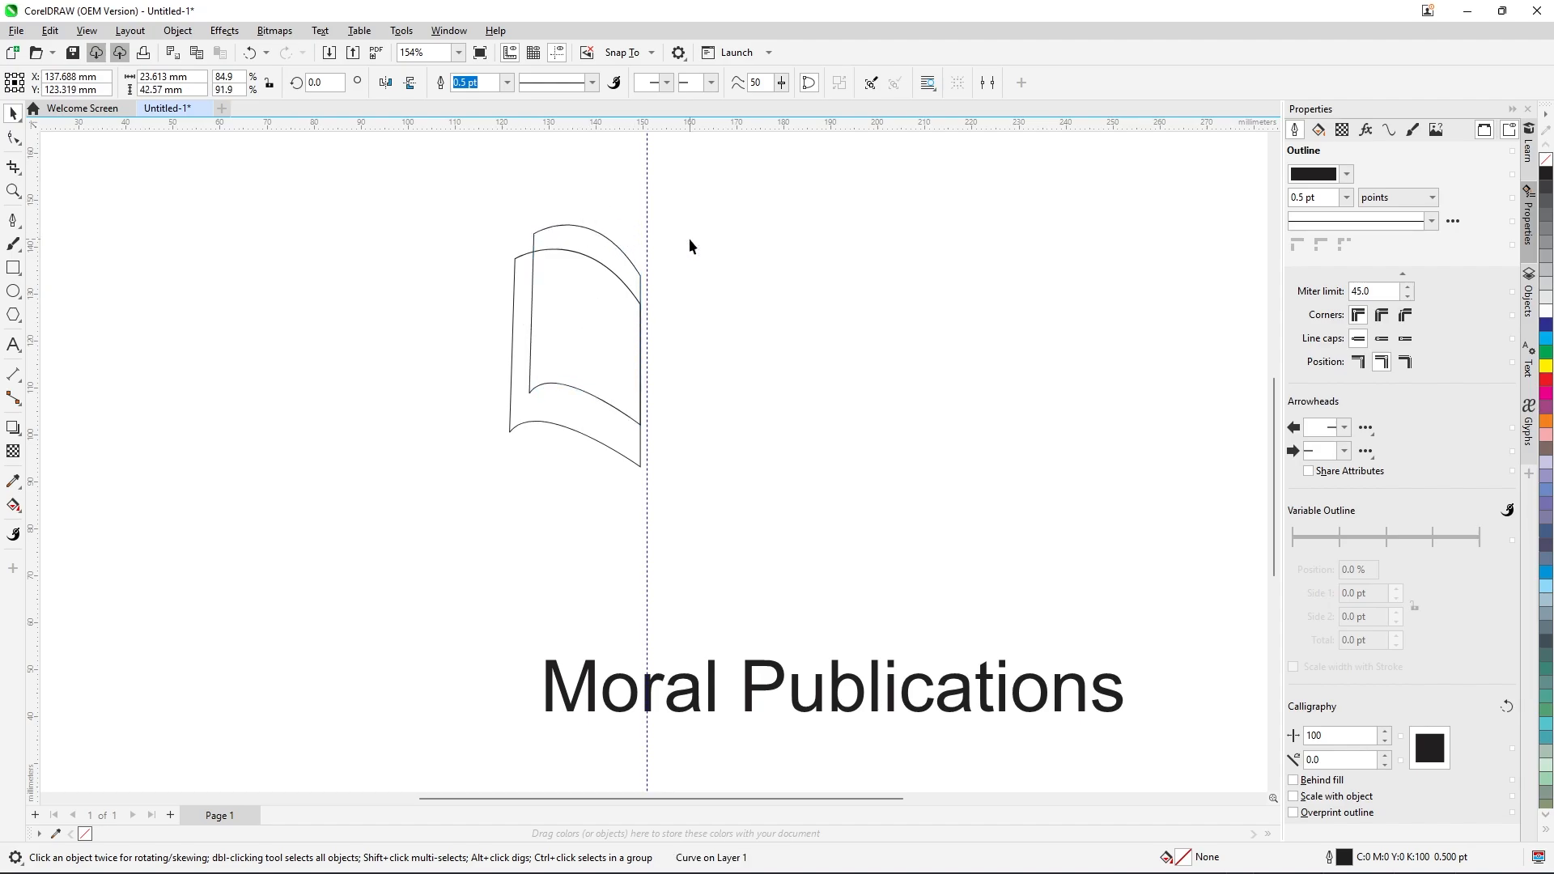
left_click(652, 245)
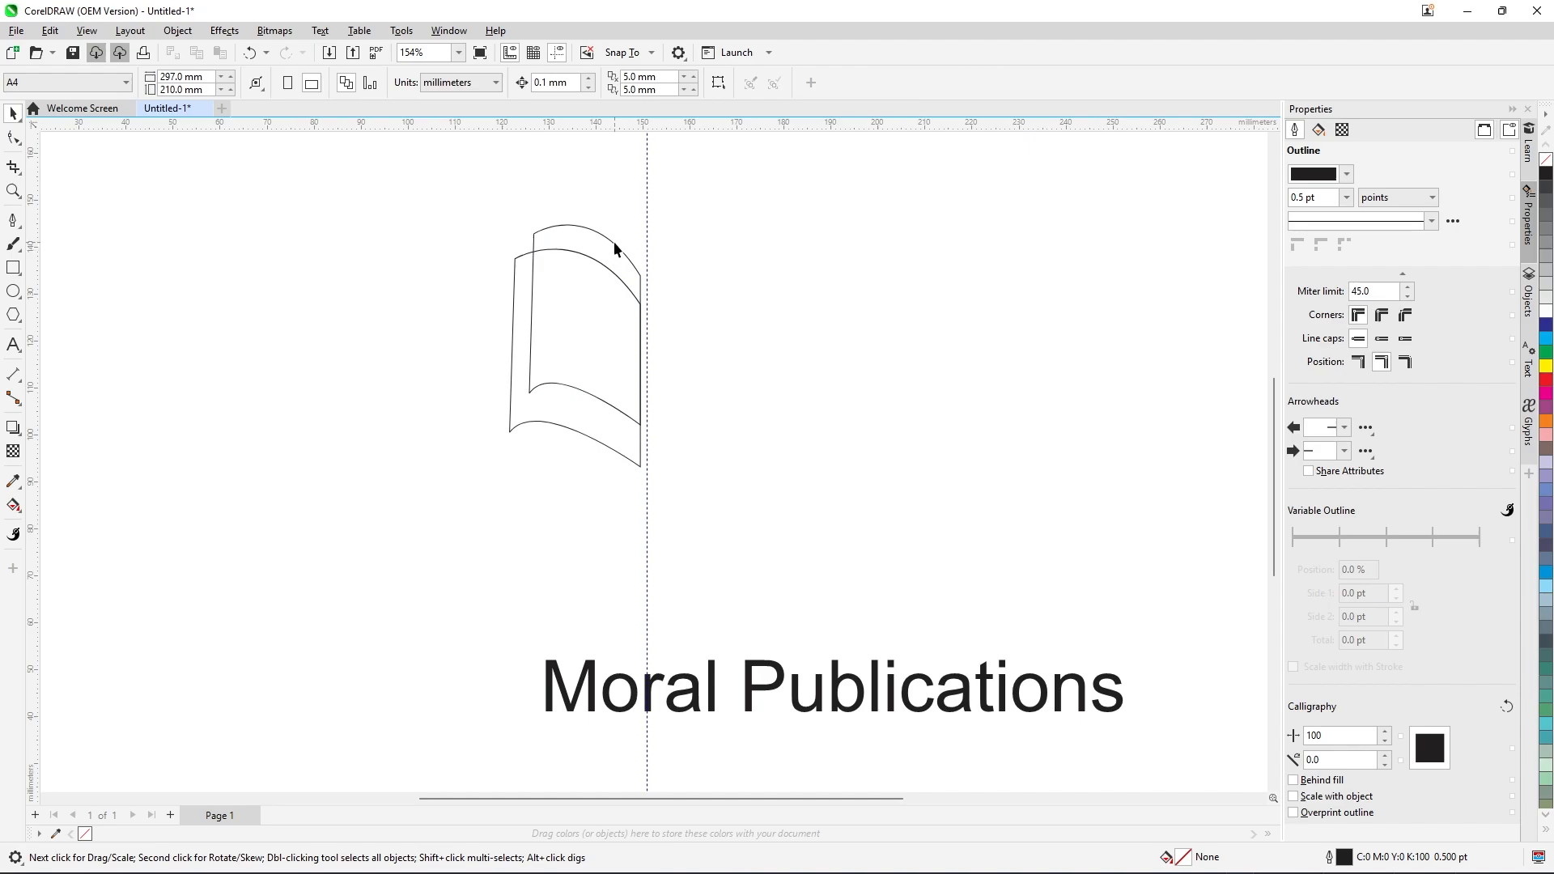
Duplicate the smaller page shape and offset the copy 3.7 mm to the right and 4.9 mm up.
left_click(615, 243)
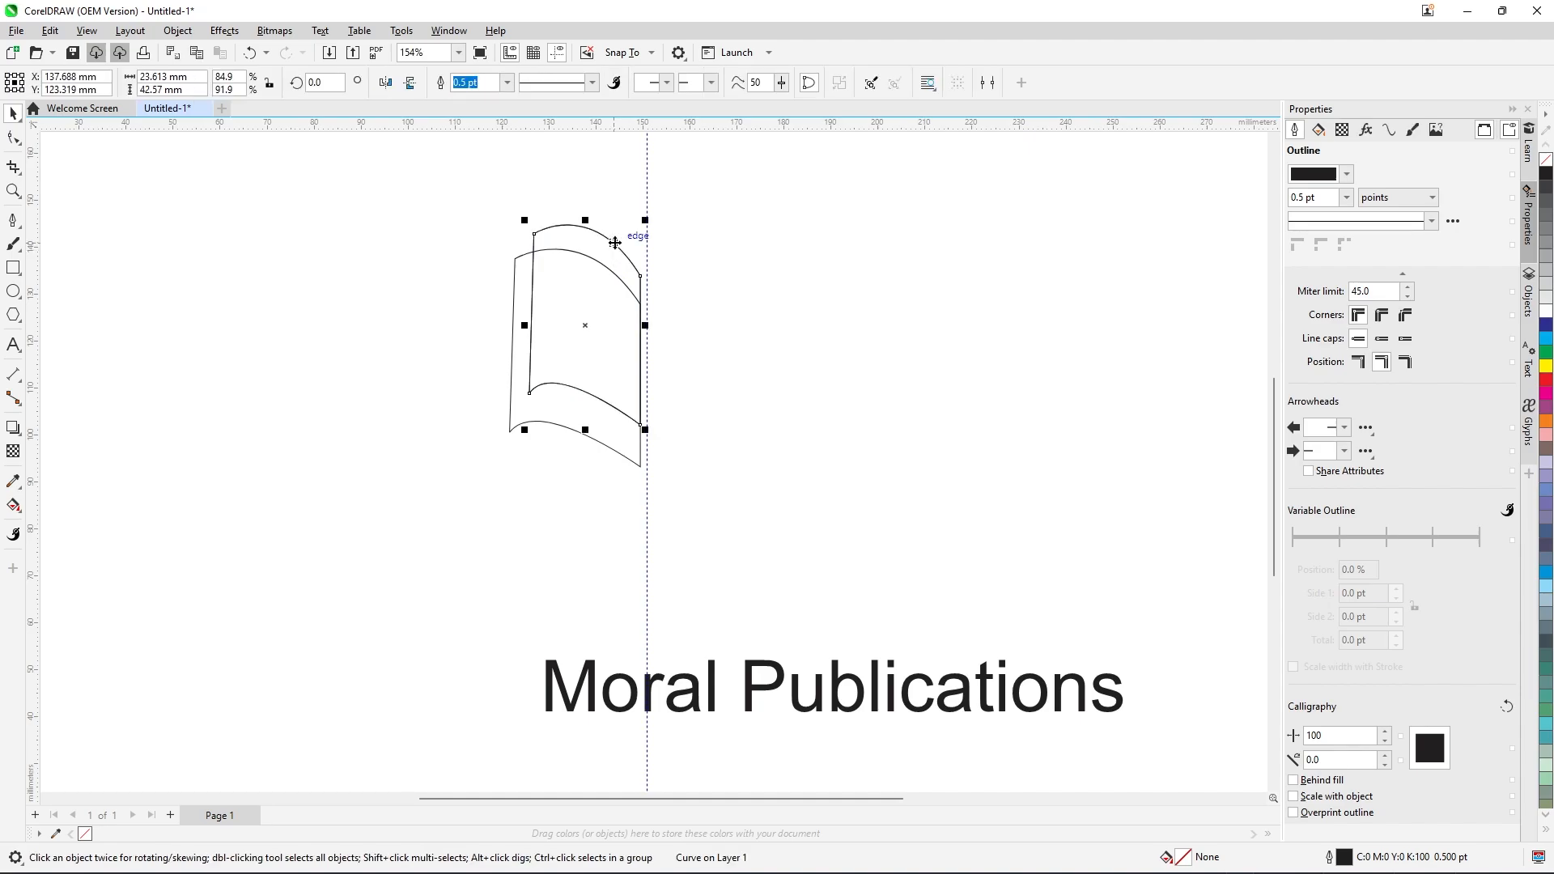
key("Right")
key("Right")
key("Right")
key("Right")
key("Right")
key("Right")
key("Right")
key("Right")
key("Right")
key("Right")
key("Right")
key("Right")
key("Right")
key("Right")
key("Right")
key("Right")
key("Right")
key("Right")
key("Right")
key("Right")
key("Right")
key("Right")
key("Right")
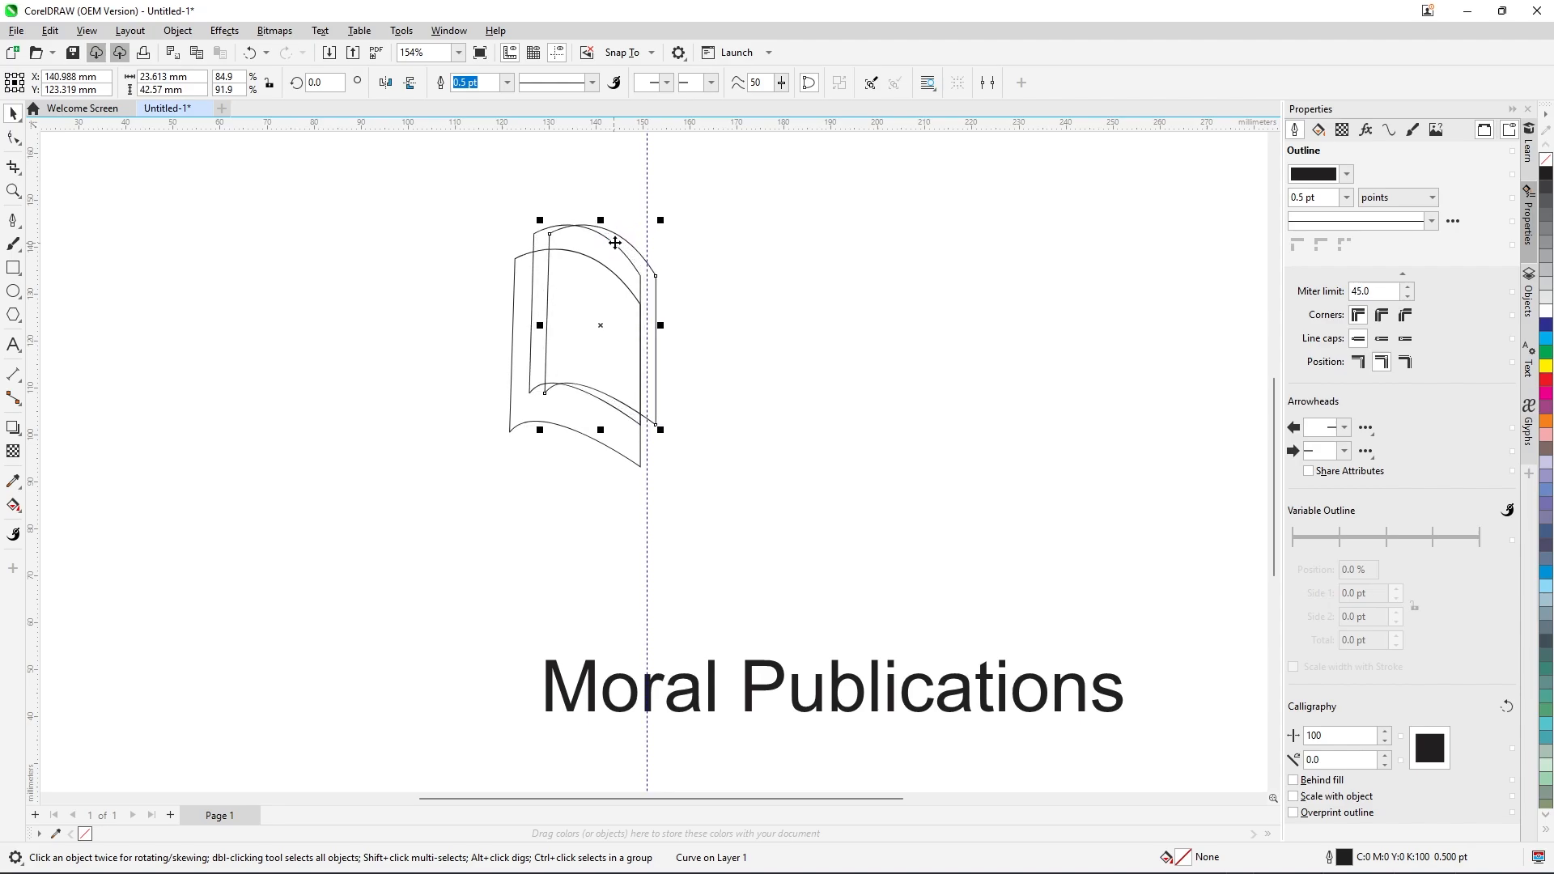
key("Right")
key("Right")
key("Right")
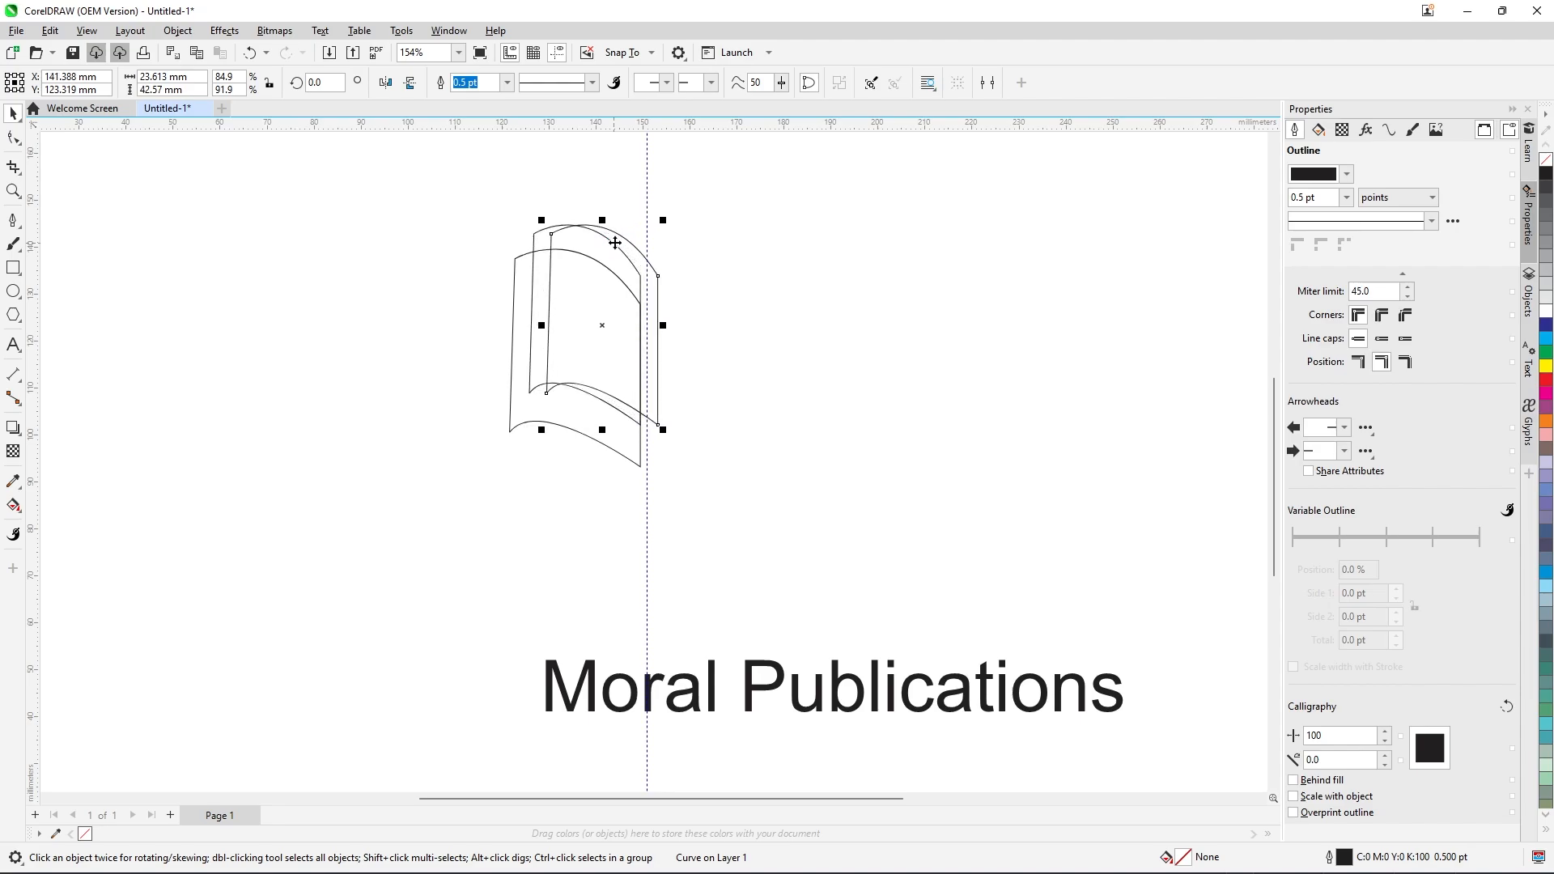
key("Up")
key("Up")
key("Up")
key("Up")
key("Up")
key("Up")
key("Up")
key("Up")
key("Up")
key("Up")
key("Up")
key("Up")
key("Up")
key("Up")
key("Up")
key("Up")
key("Up")
key("Up")
key("Up")
key("Up")
key("Up")
key("Up")
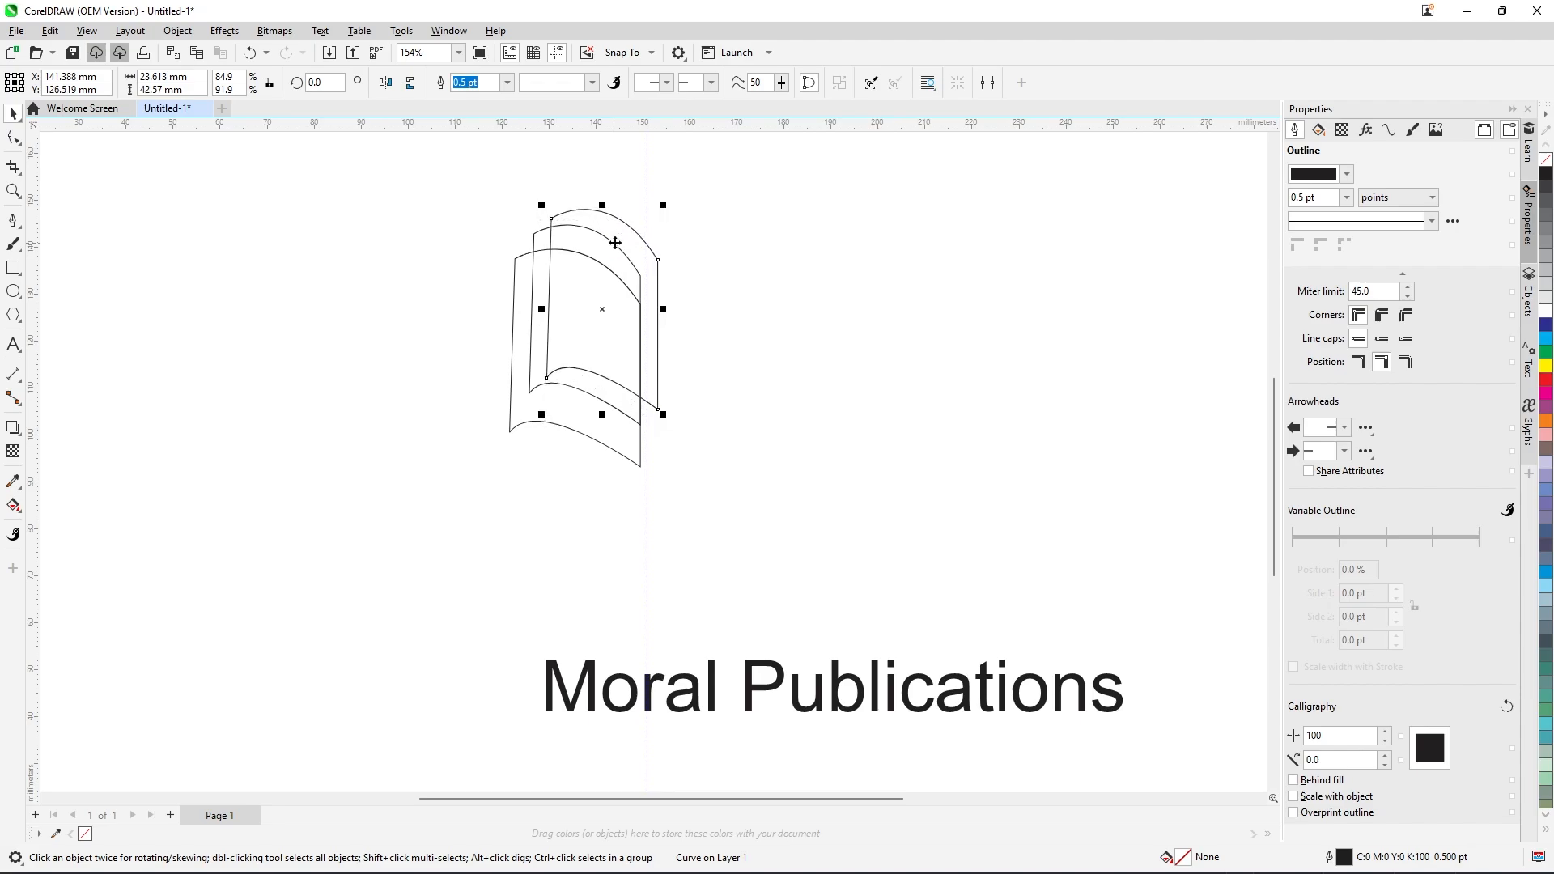
key("Up")
key("Up")
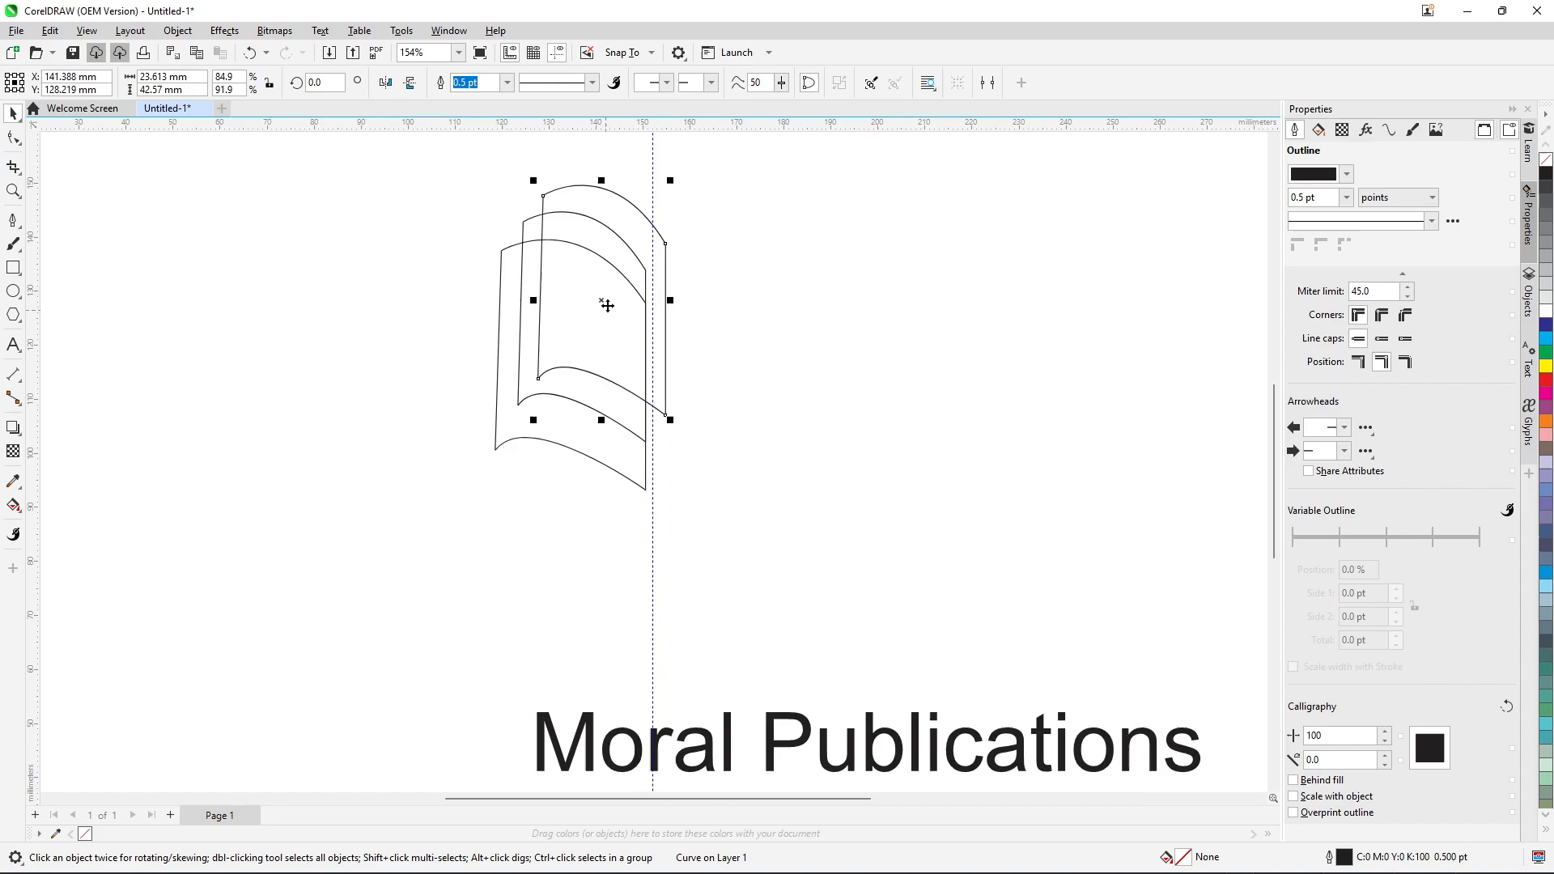
Narrow the third page shape to about 19.9 mm, bringing its right edge in line with the other pages' right edges.
scroll(615, 305, "up", 3)
left_click_drag(683, 305, 664, 302)
scroll(616, 328, "down", 2)
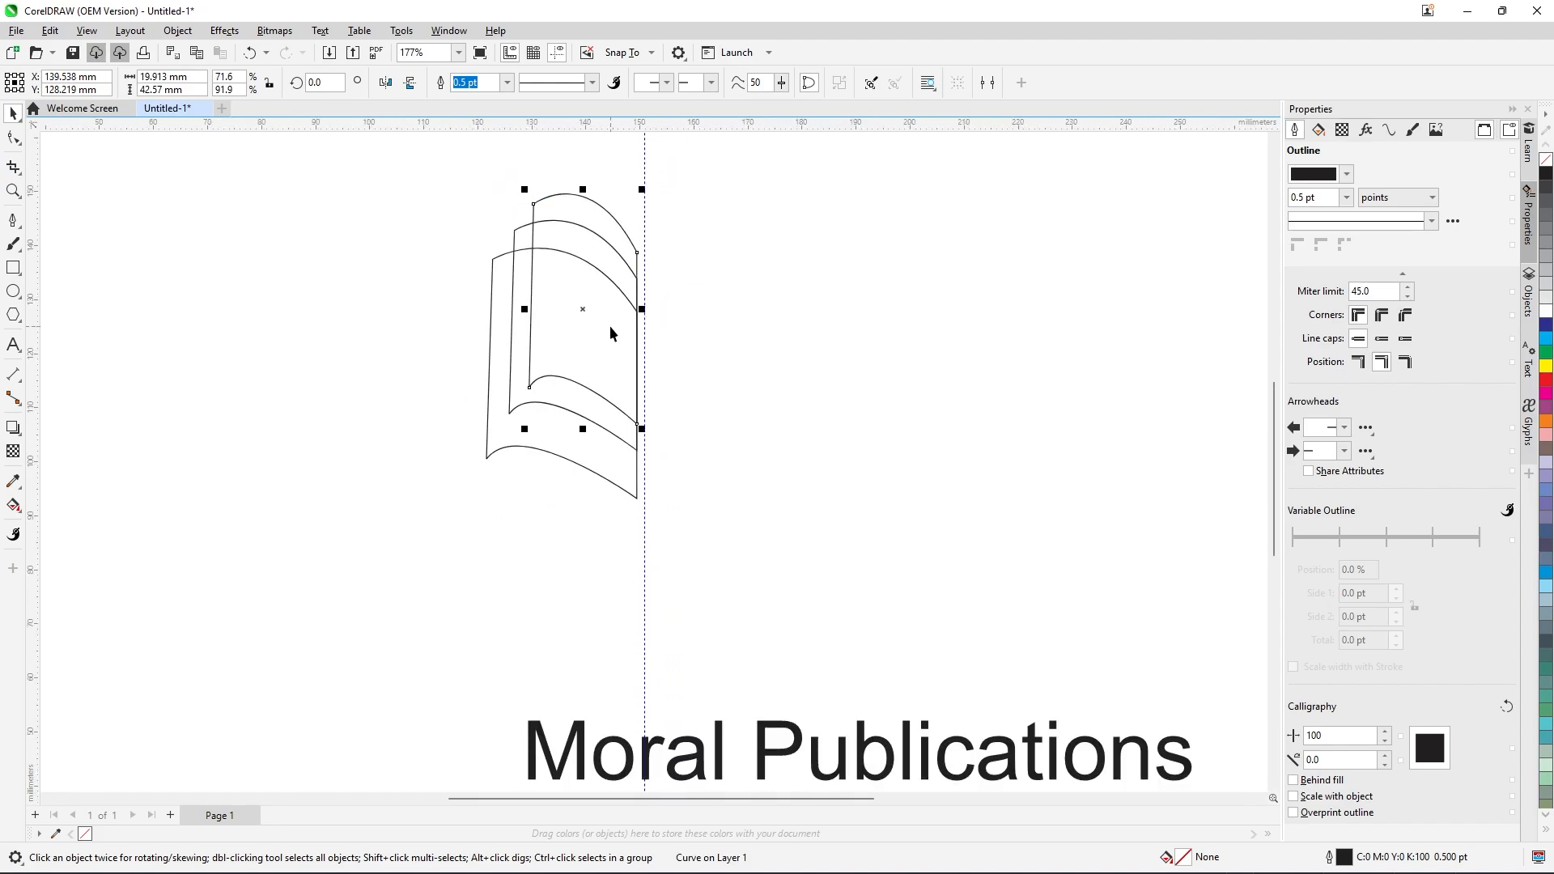
left_click(451, 296)
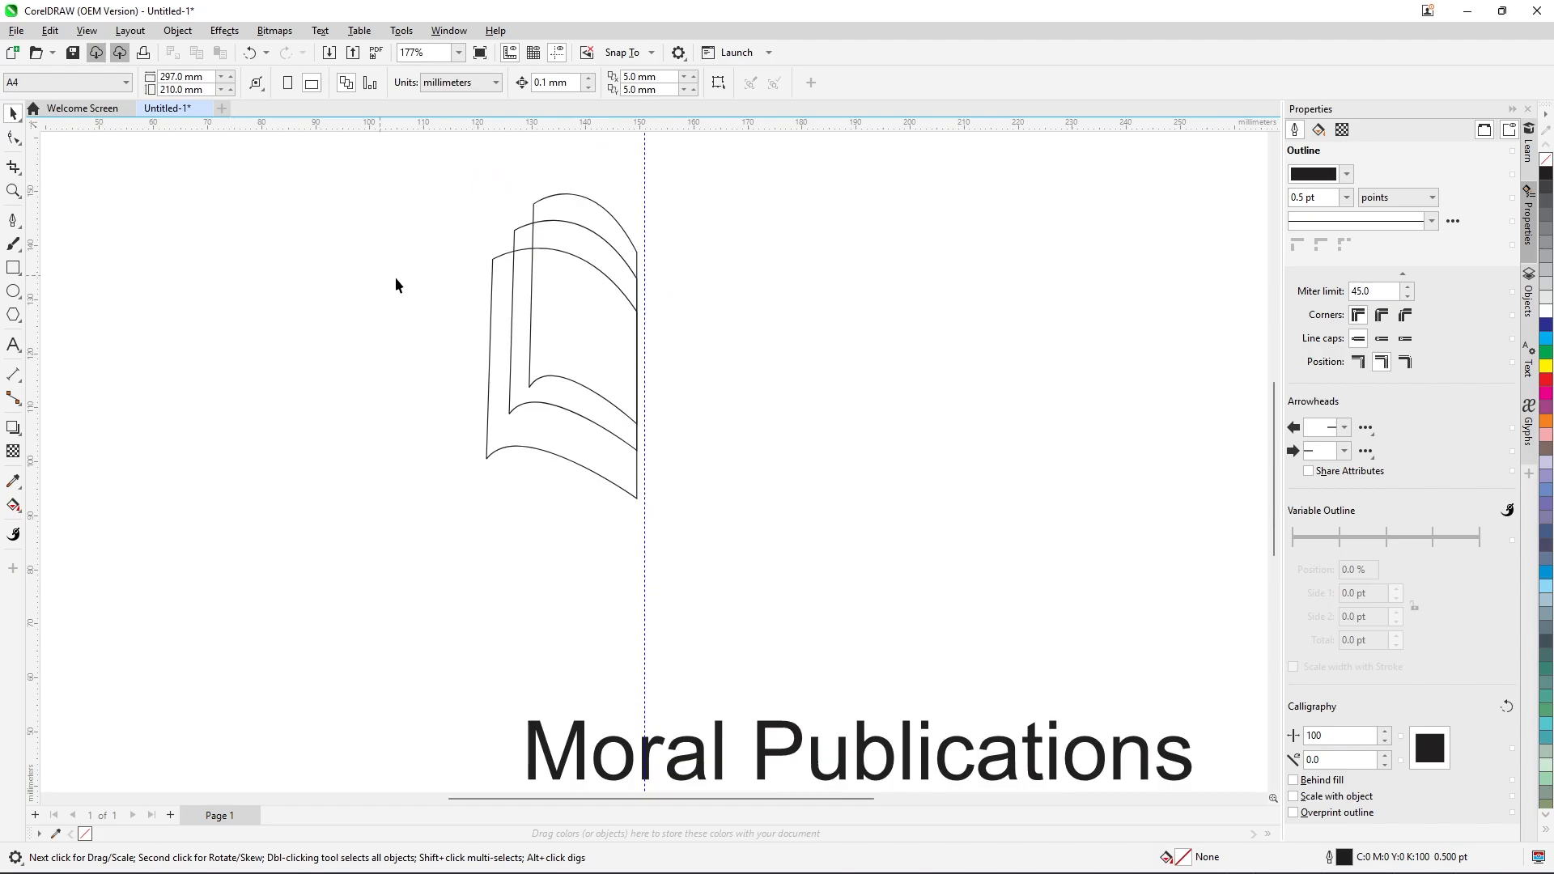
Fill the largest page shape with 10% Black after trying Powder Blue and 30% black.
left_click(490, 298)
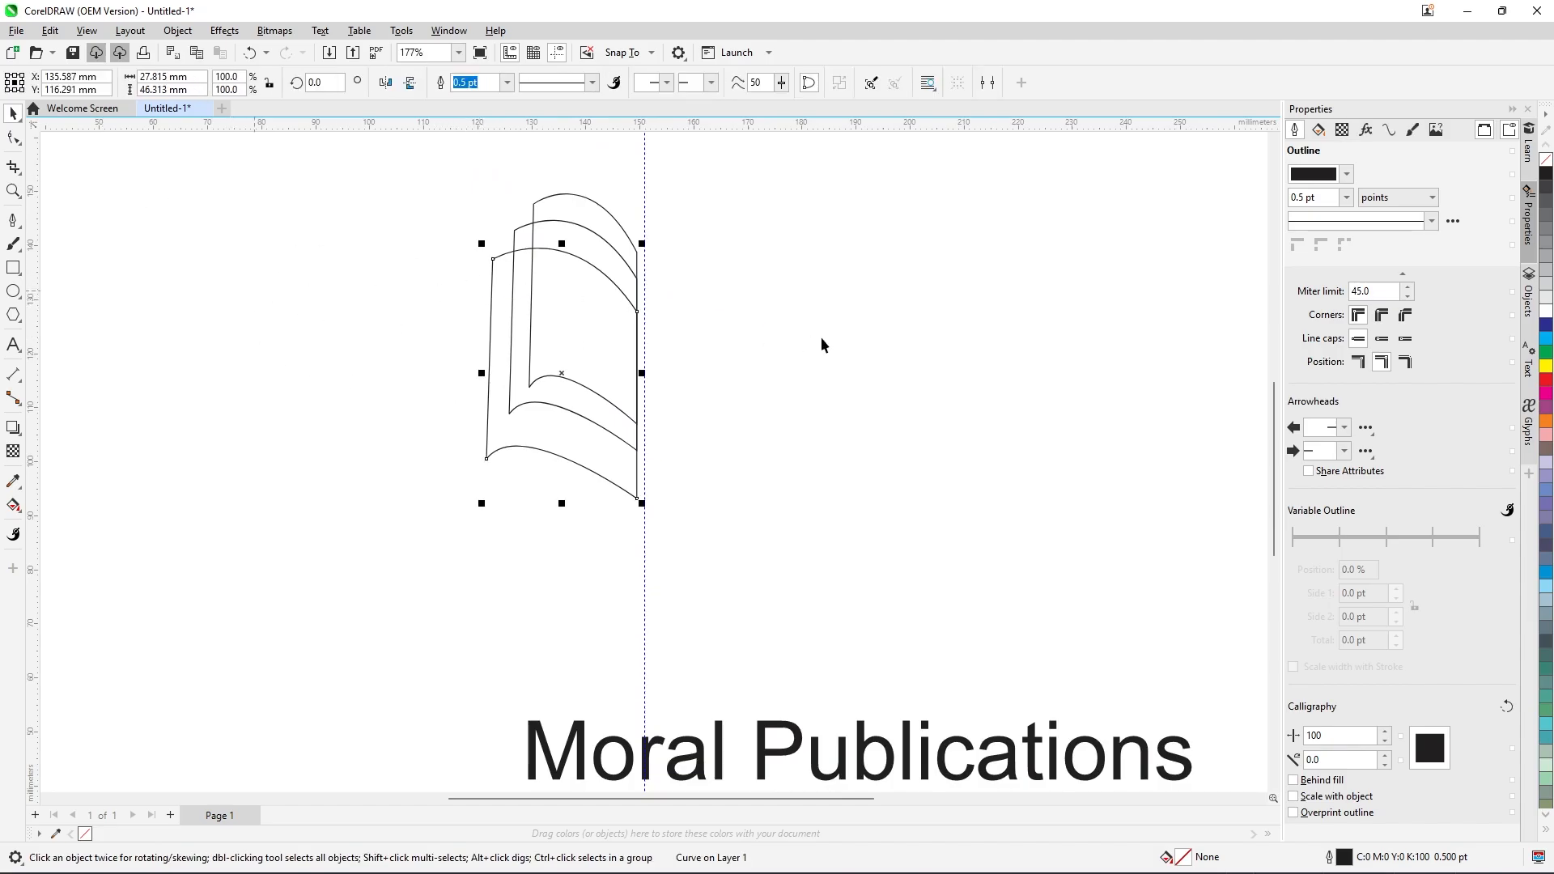
left_click(1545, 465)
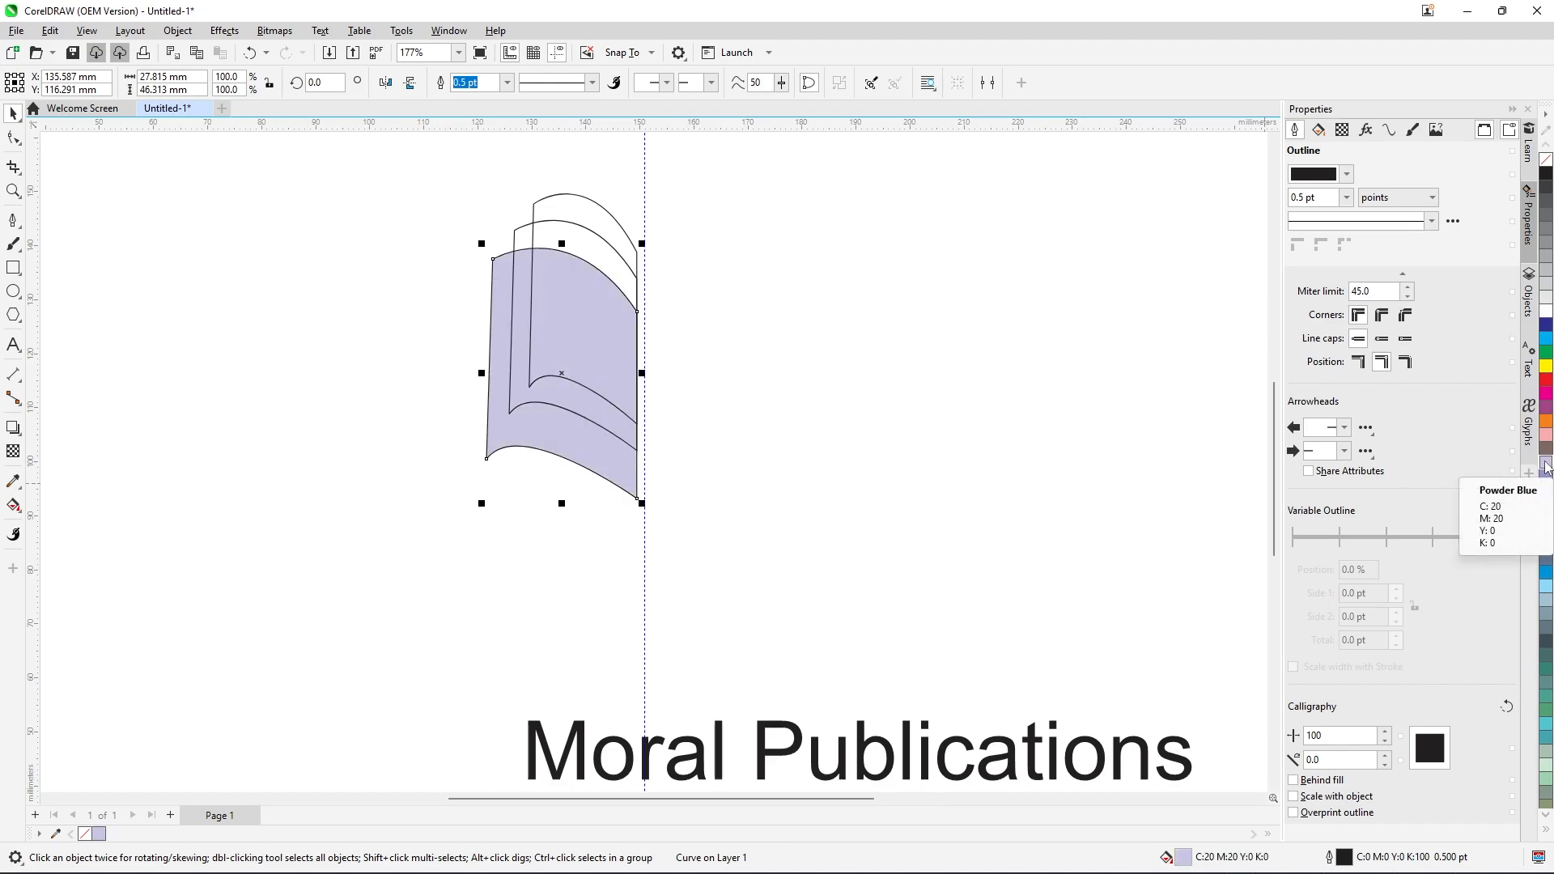
left_click(1547, 275)
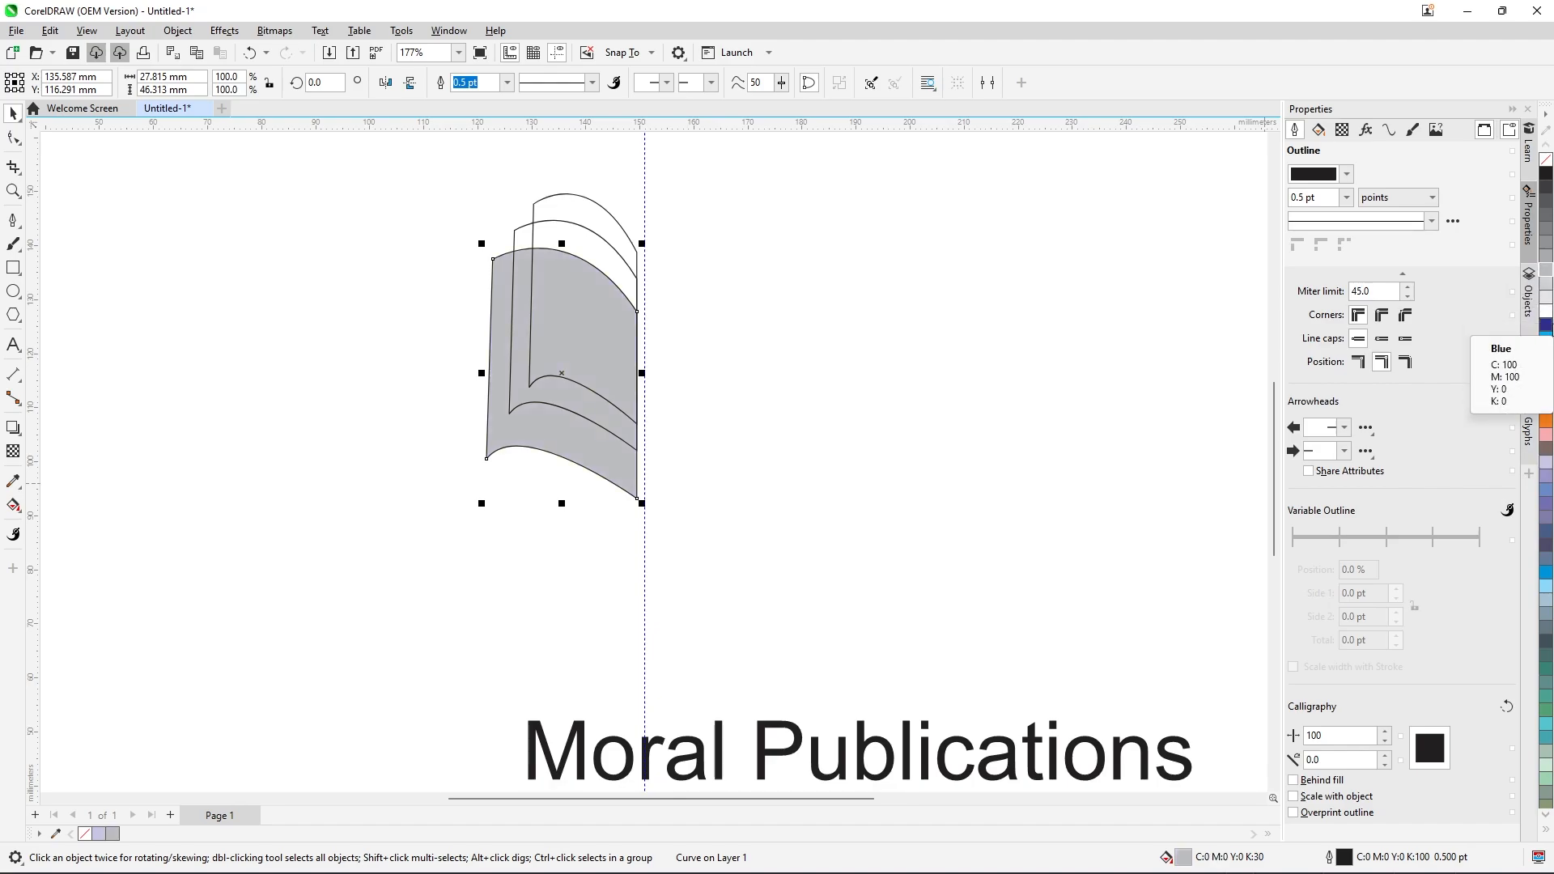
left_click(1547, 299)
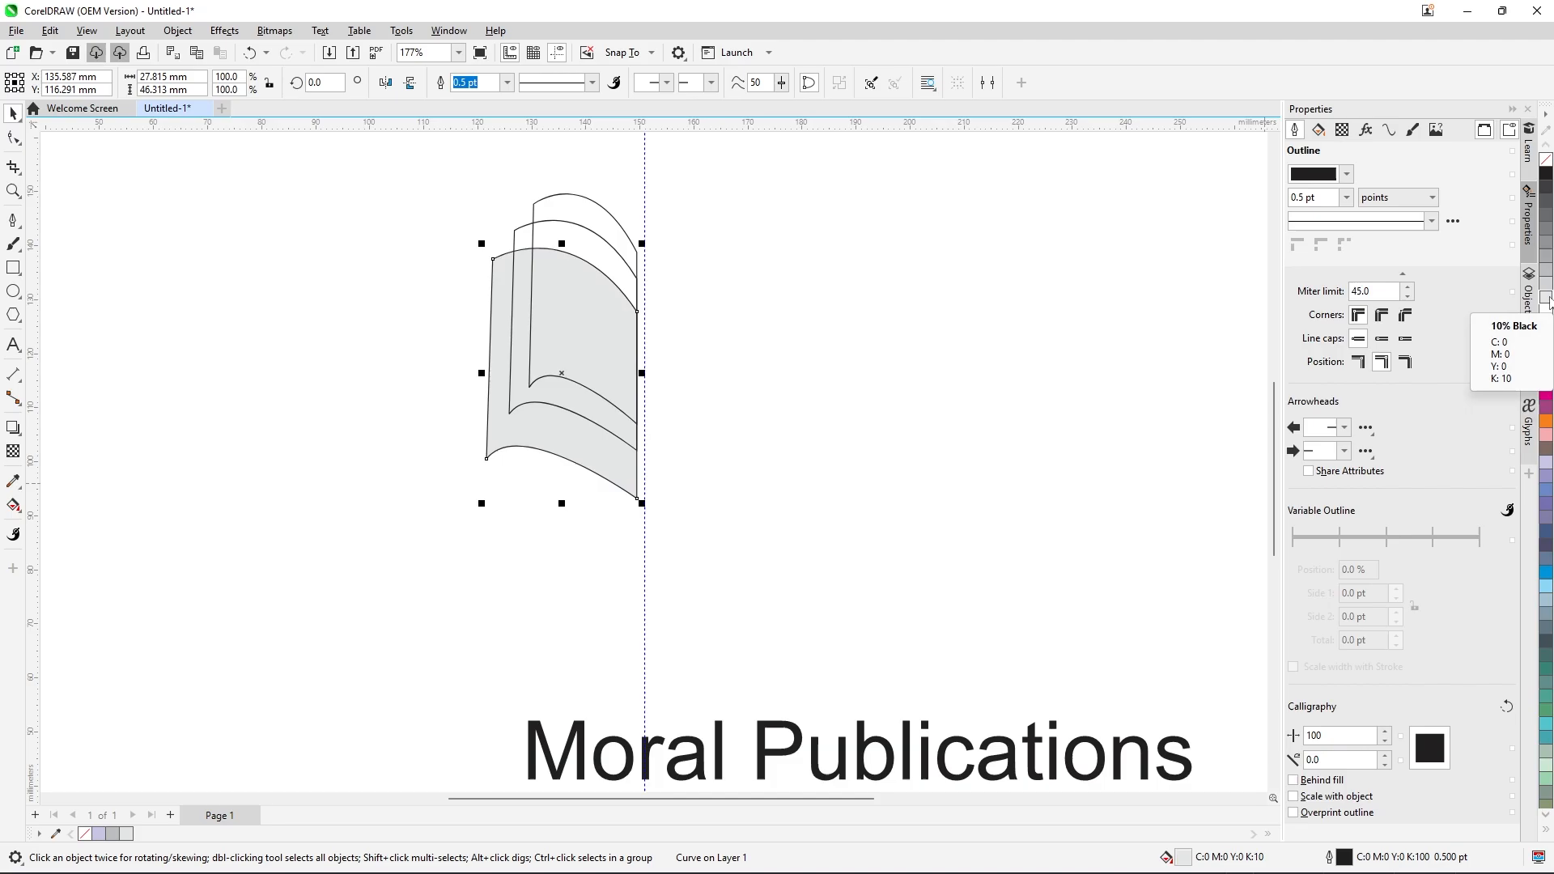
left_click(1002, 293)
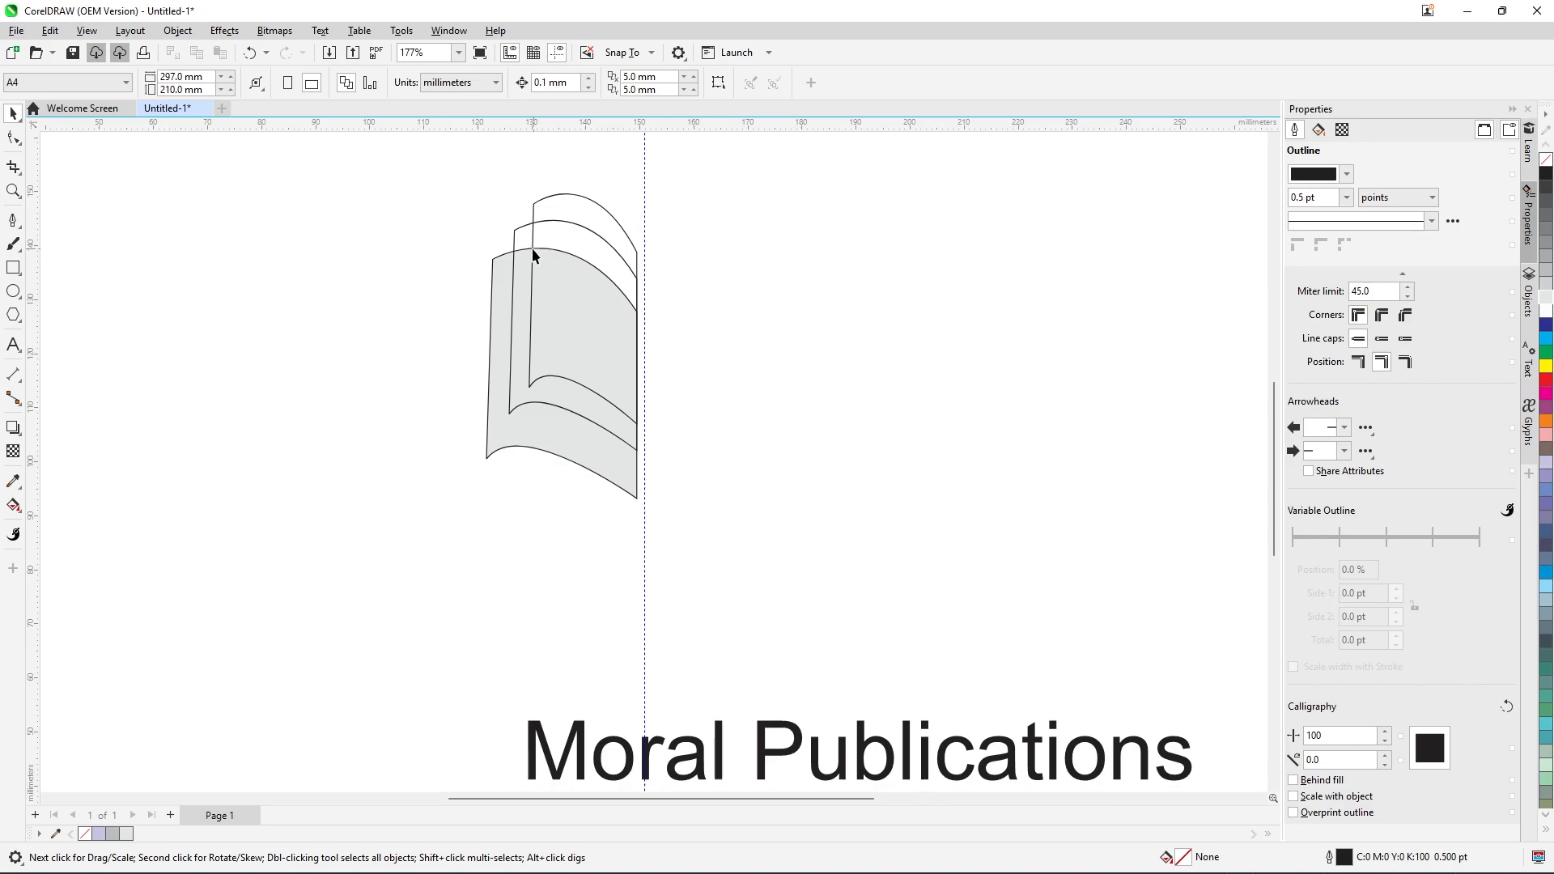
Fill the middle page shape with 20% black and the smallest page shape with 30% black.
scroll(529, 312, "up", 2)
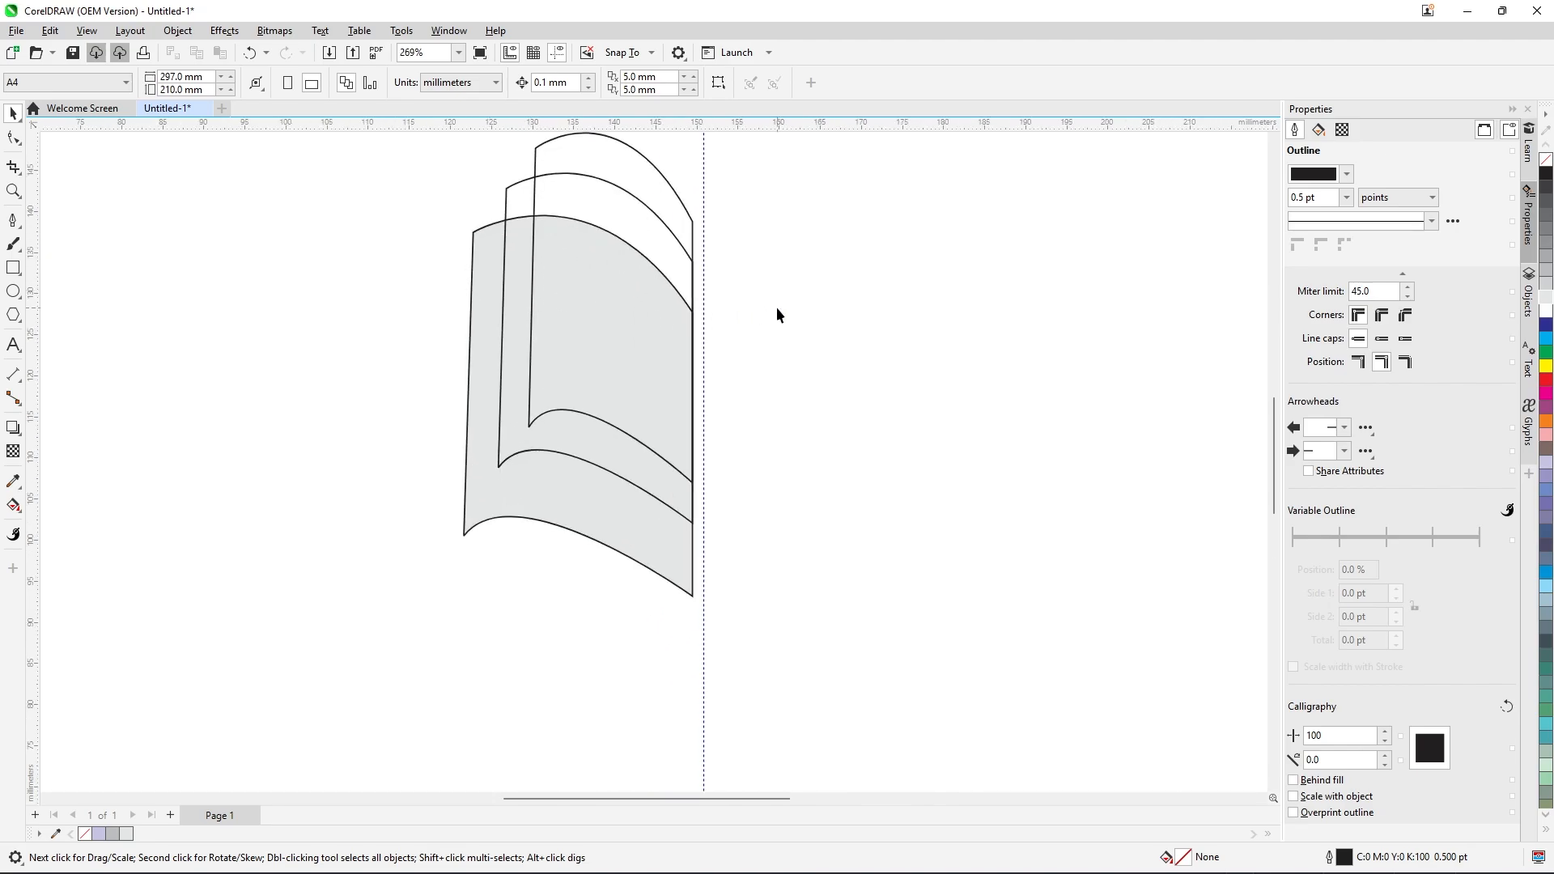
scroll(565, 215, "down", 1)
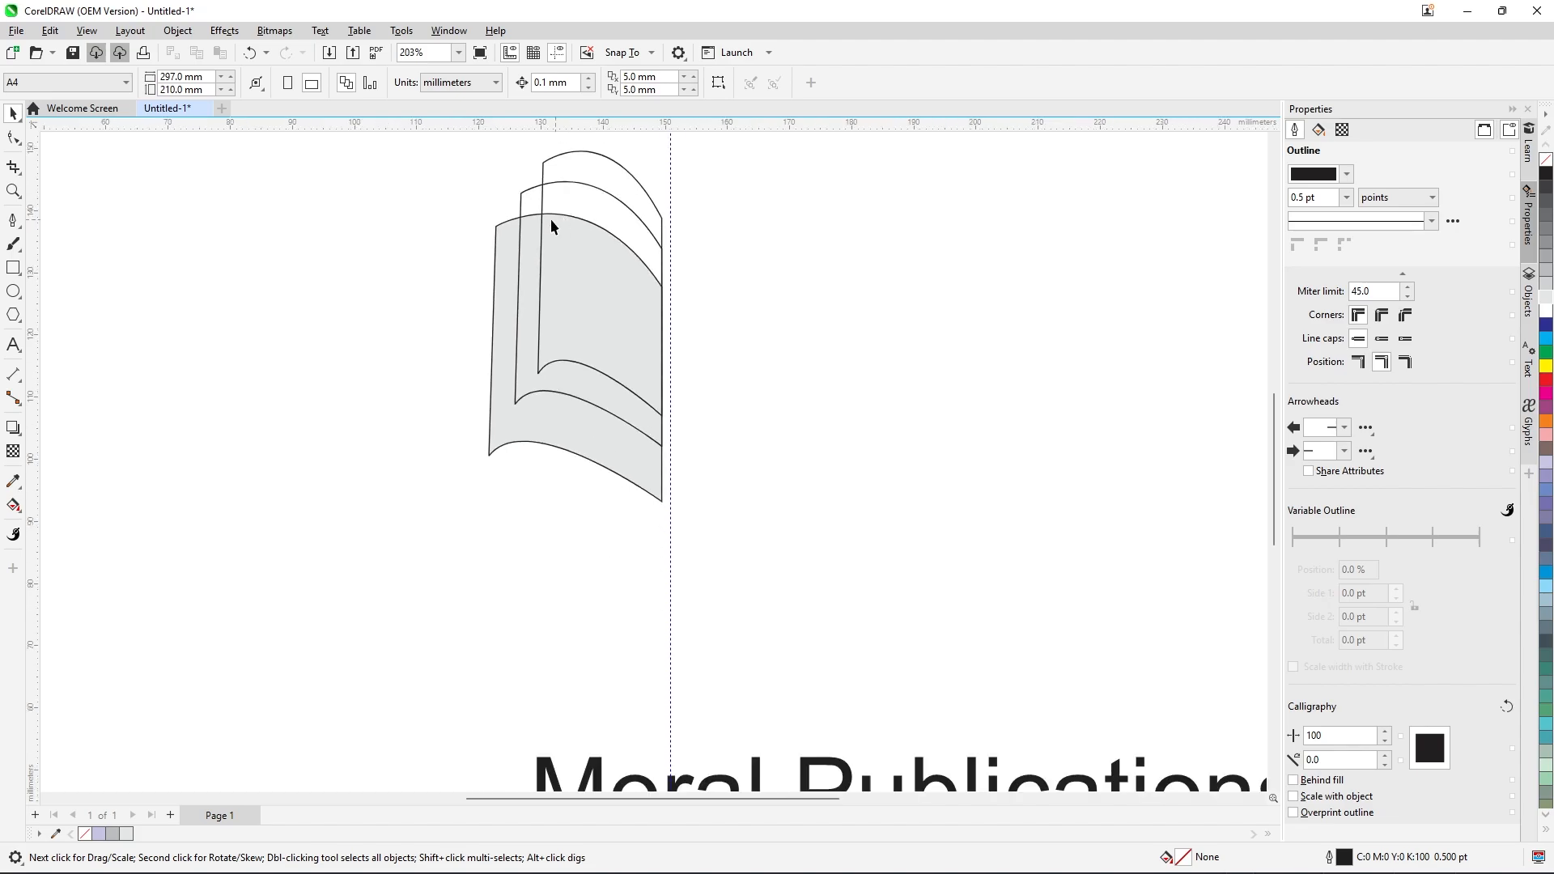
left_click(522, 207)
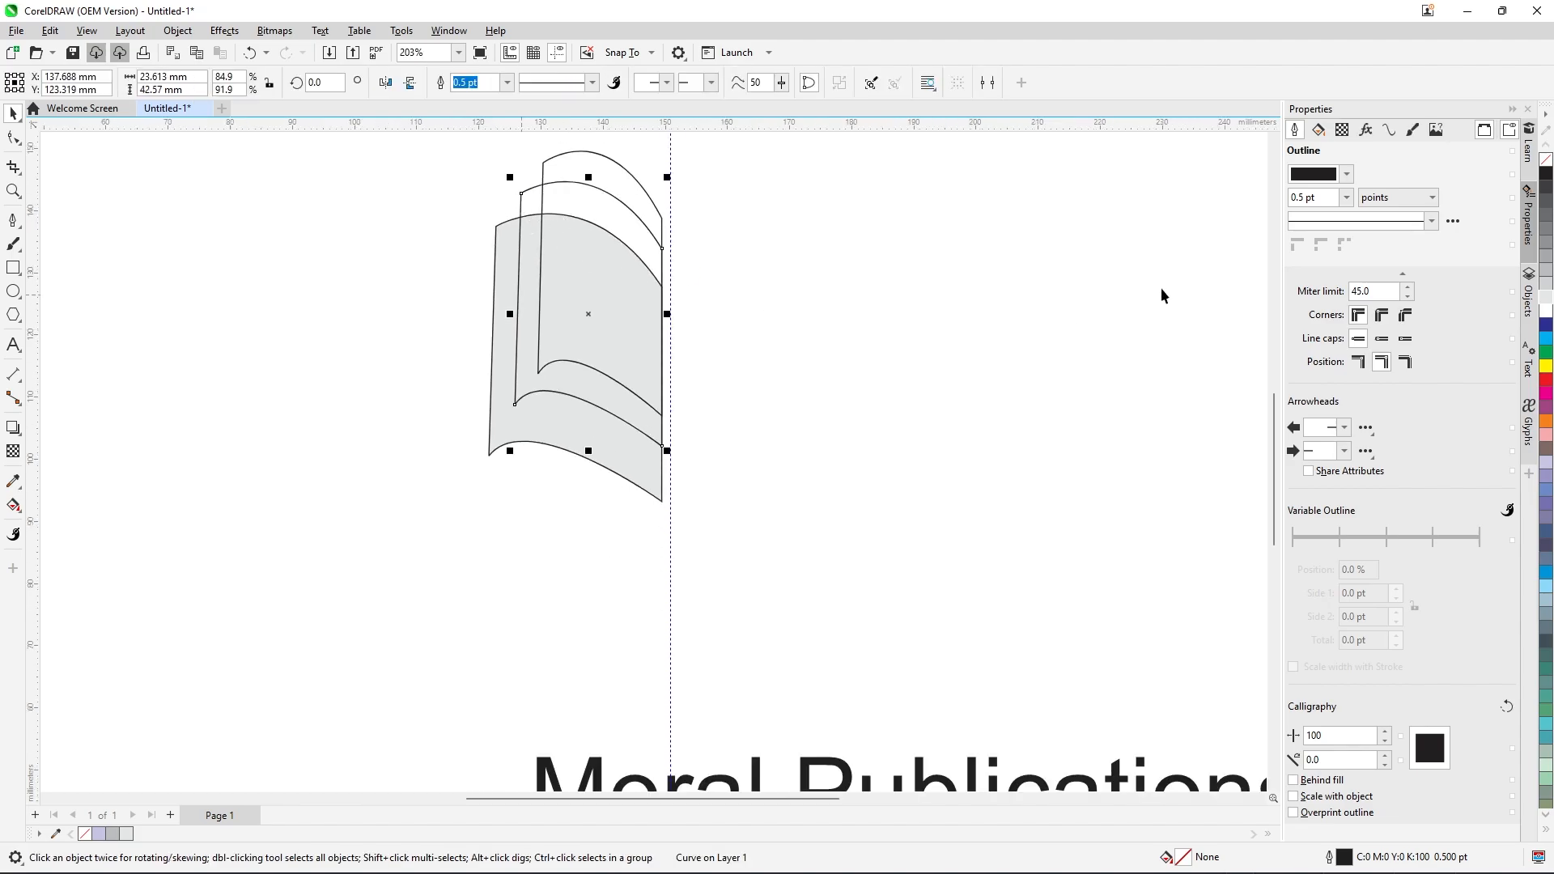
left_click(1545, 288)
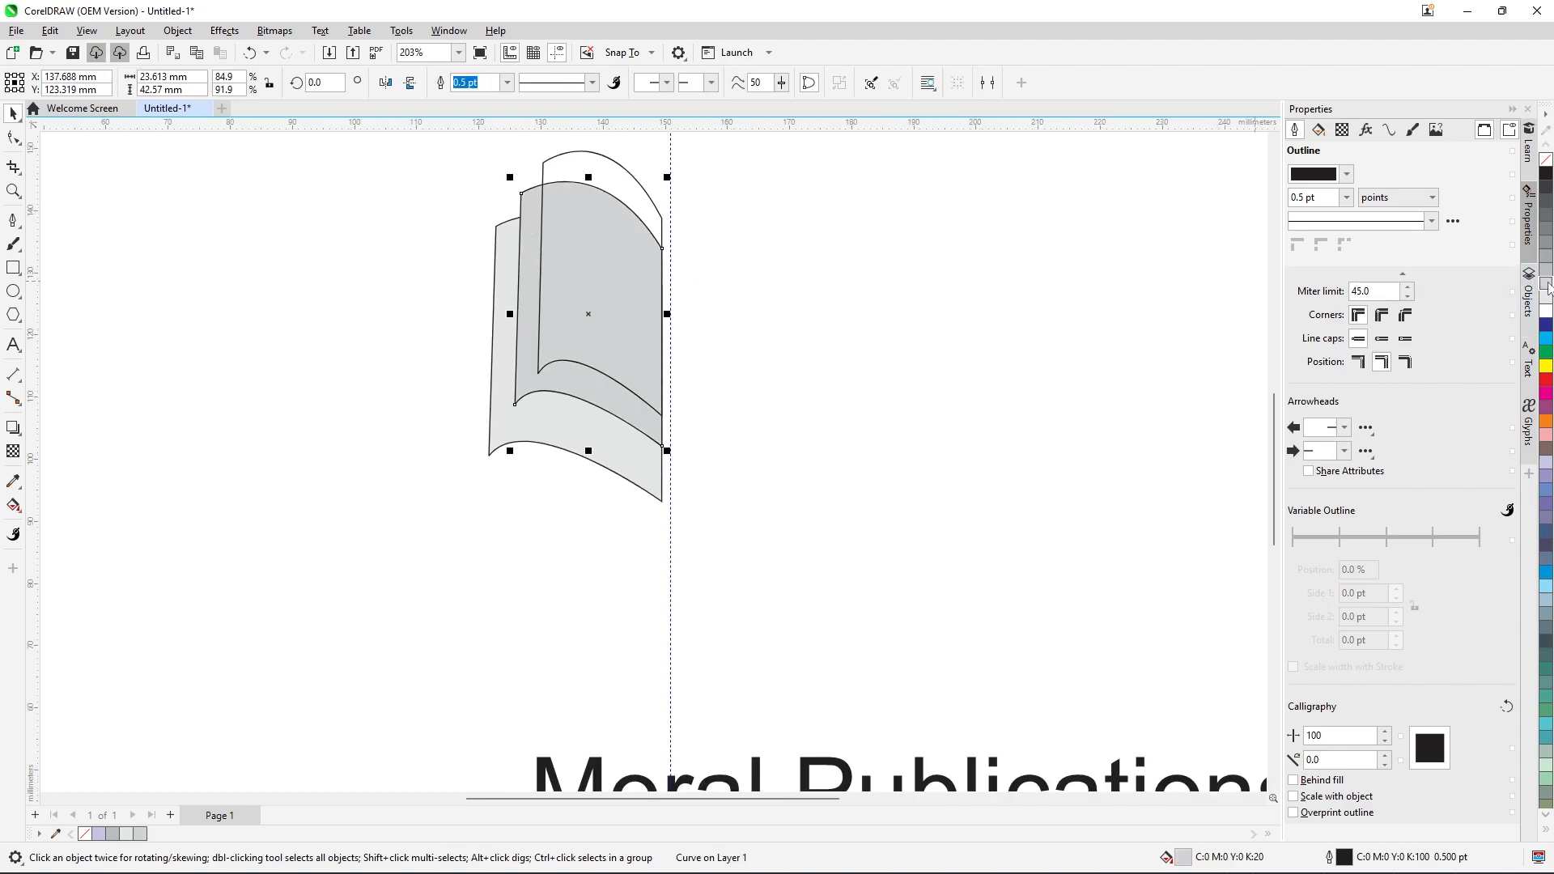
left_click(635, 177)
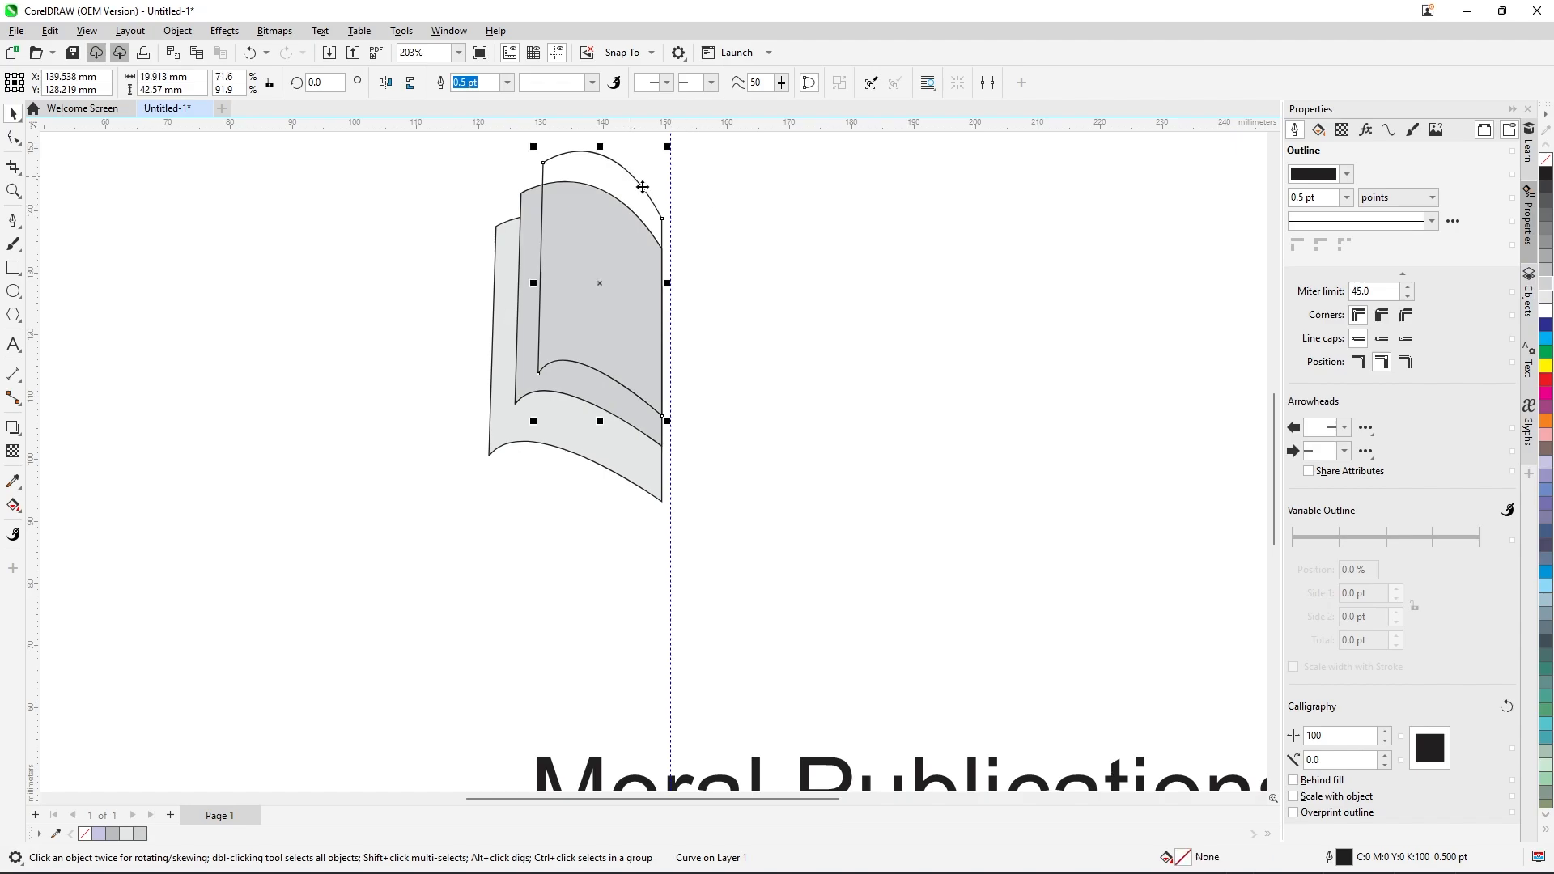
left_click(1545, 276)
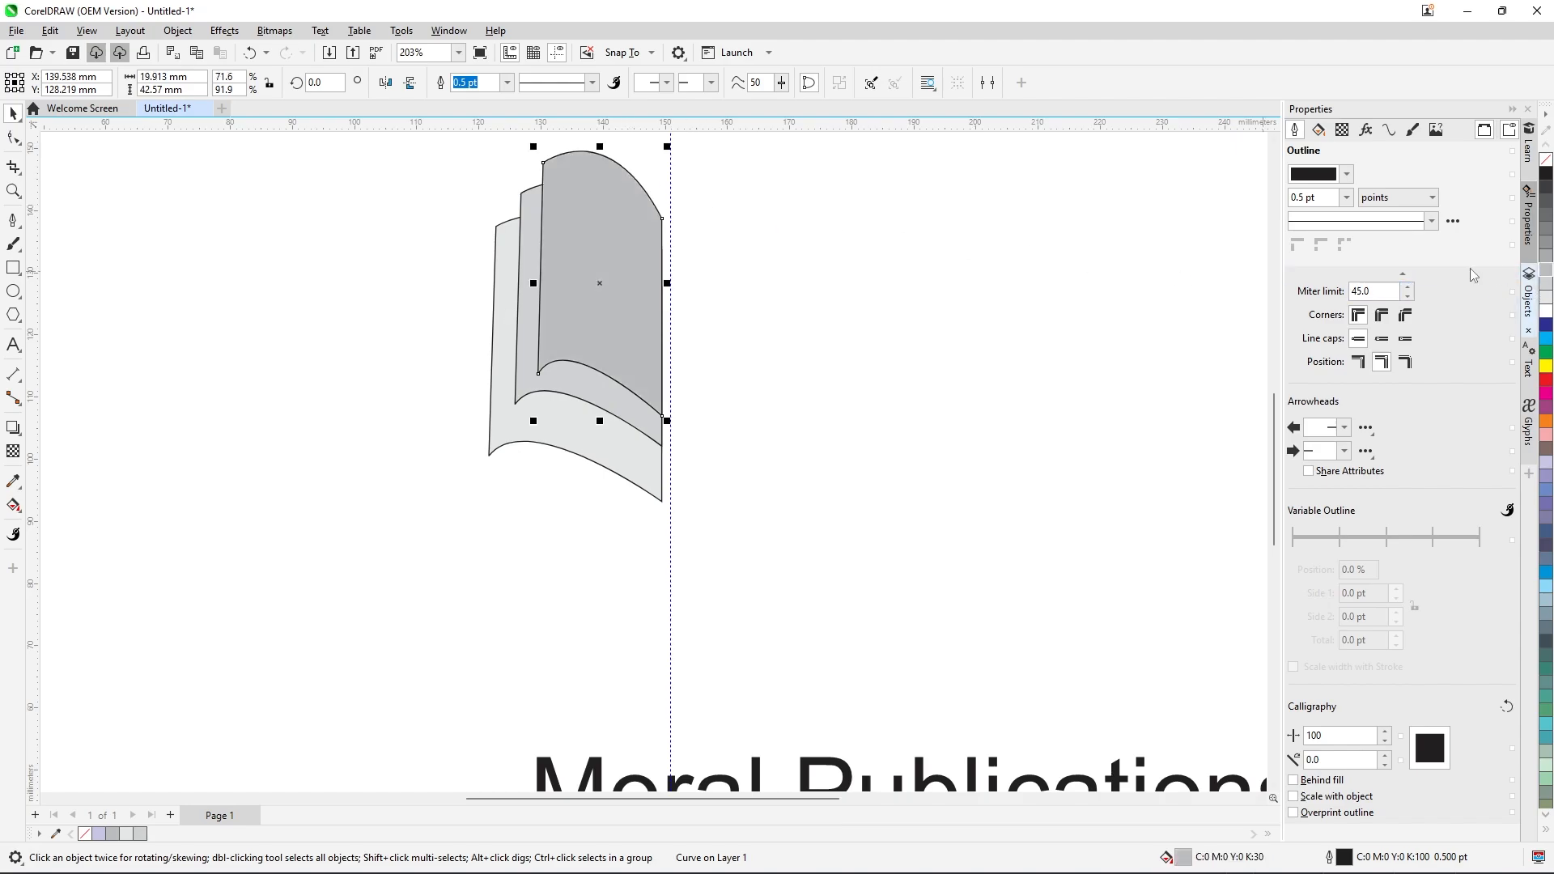
left_click(758, 369)
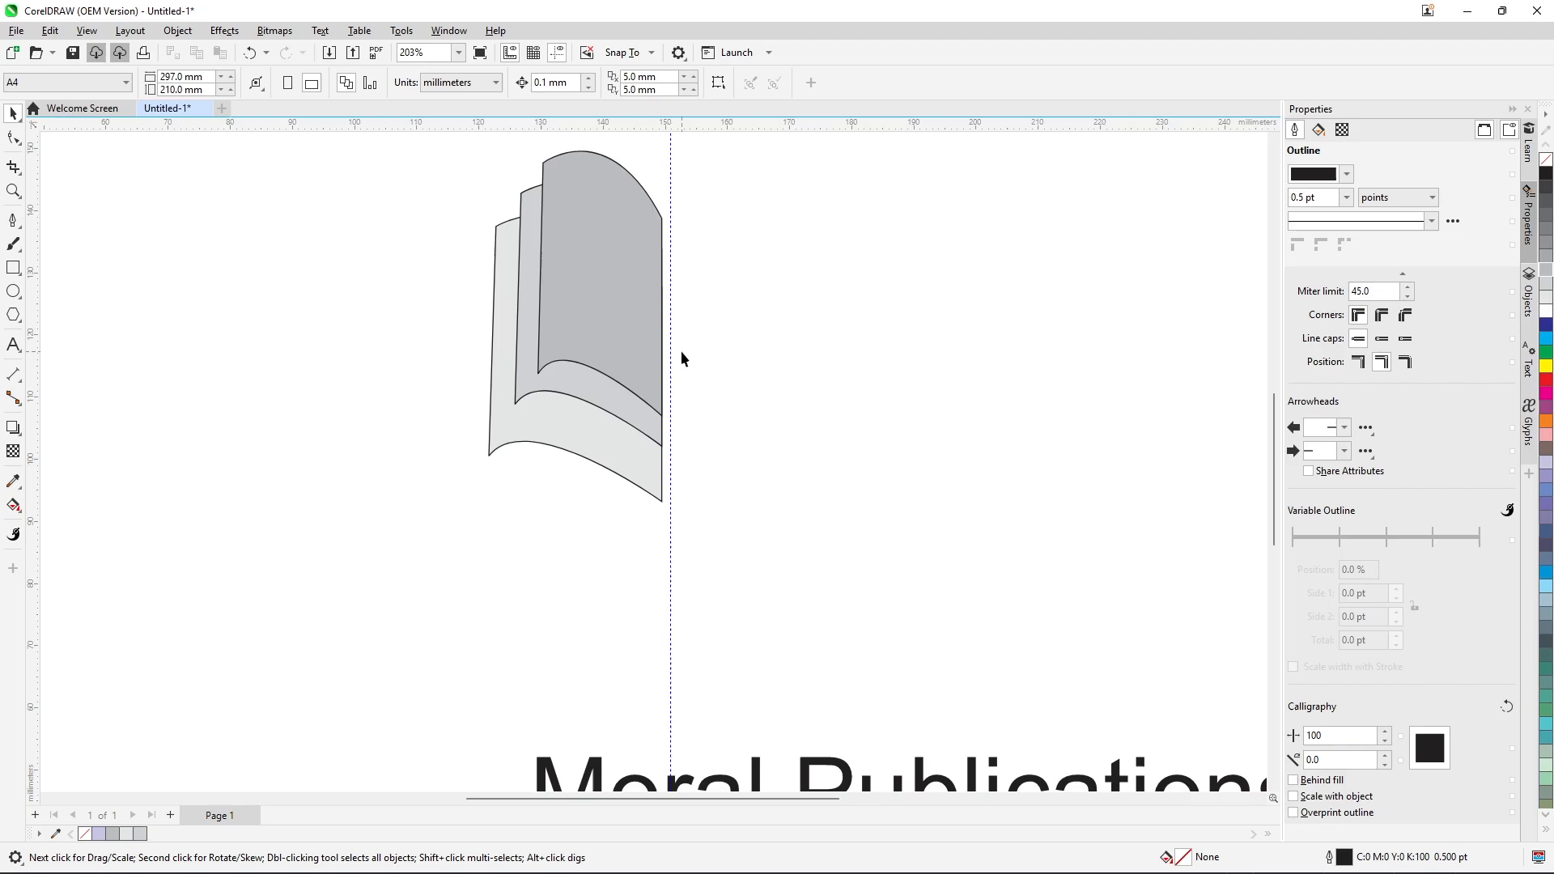
Place the middle page shape behind the largest, lightest page in the stacking order.
left_click(569, 386)
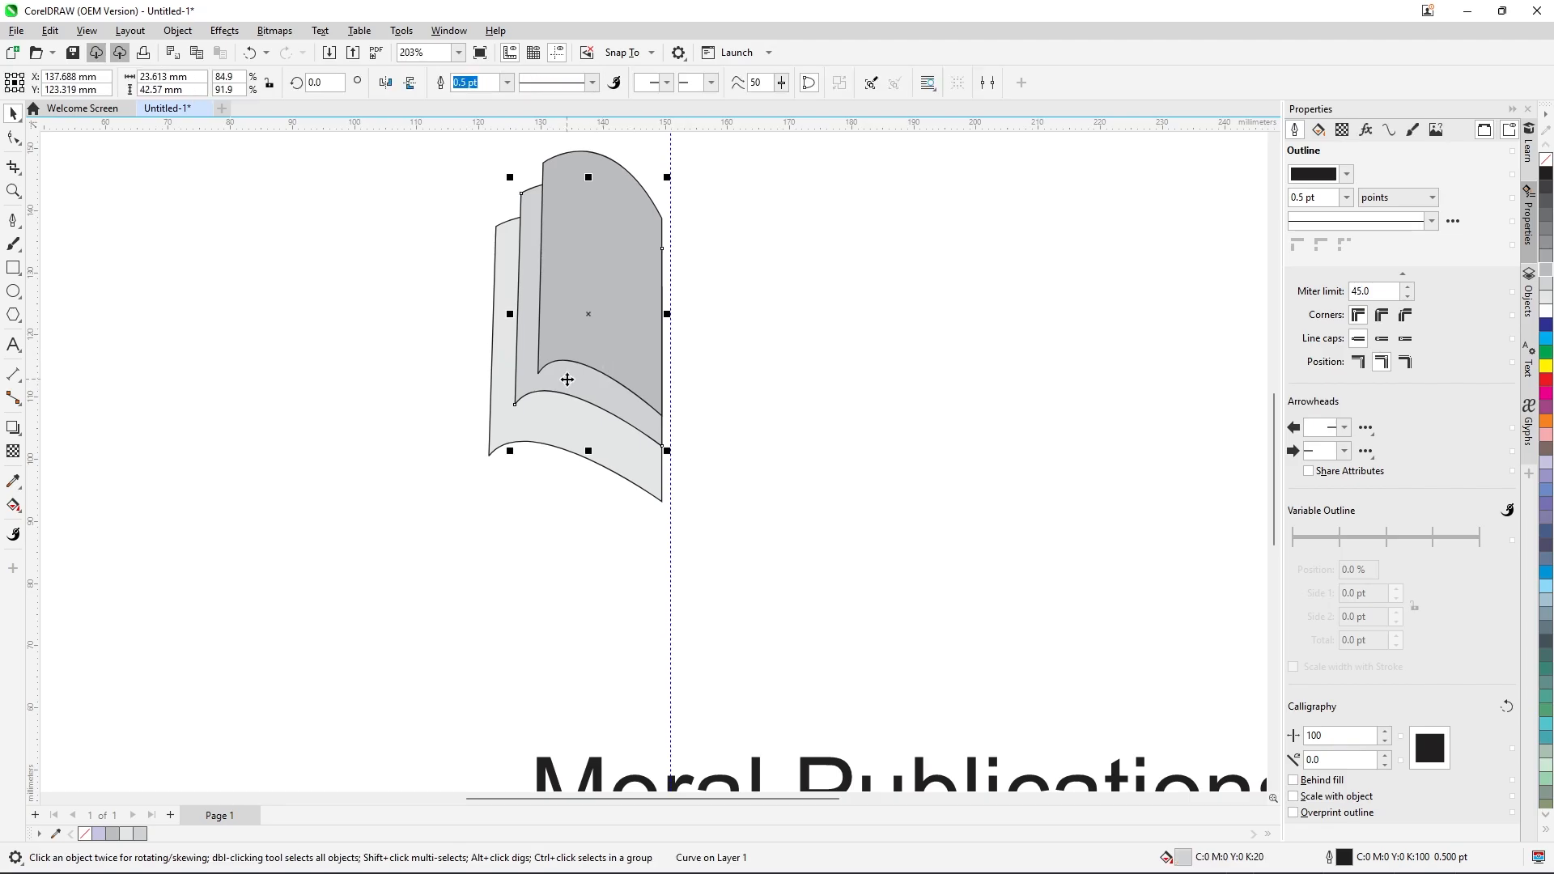
right_click(569, 385)
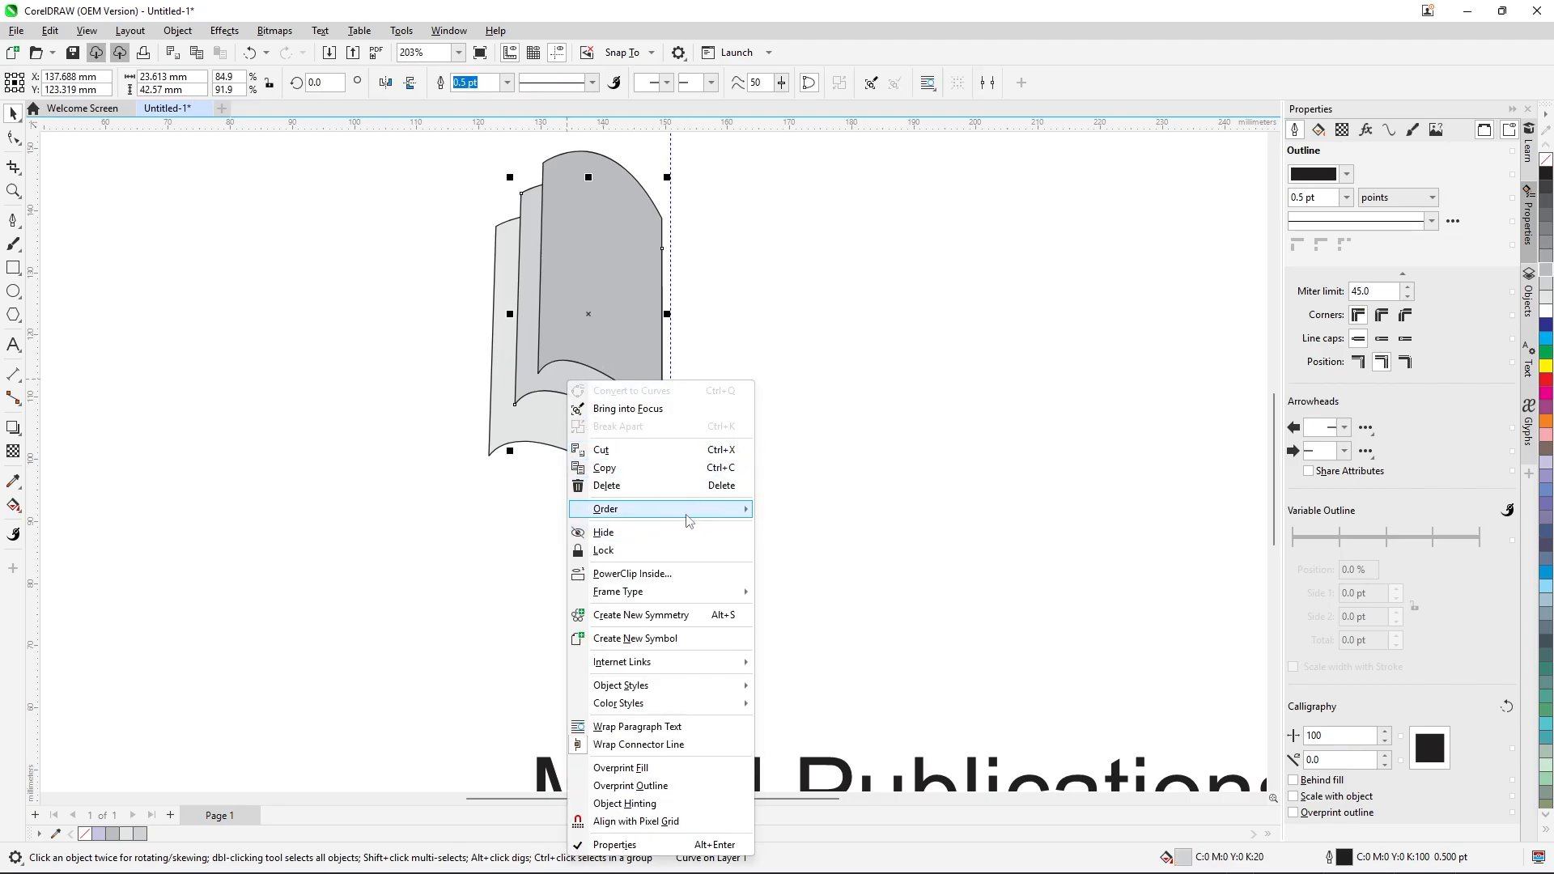
mouse_move(704, 514)
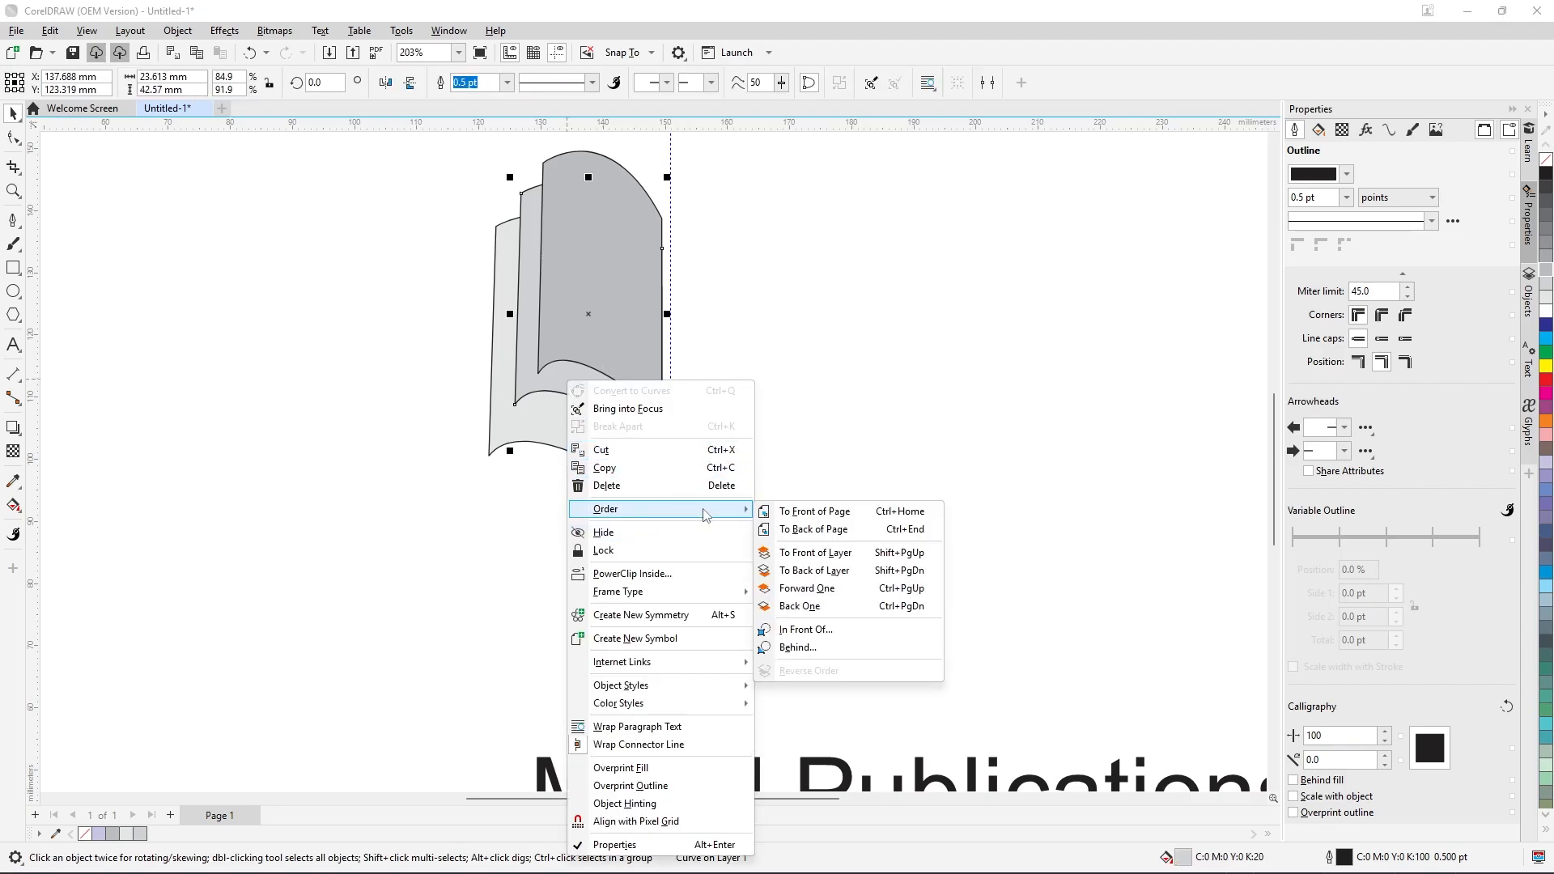
left_click(821, 648)
left_click(725, 445)
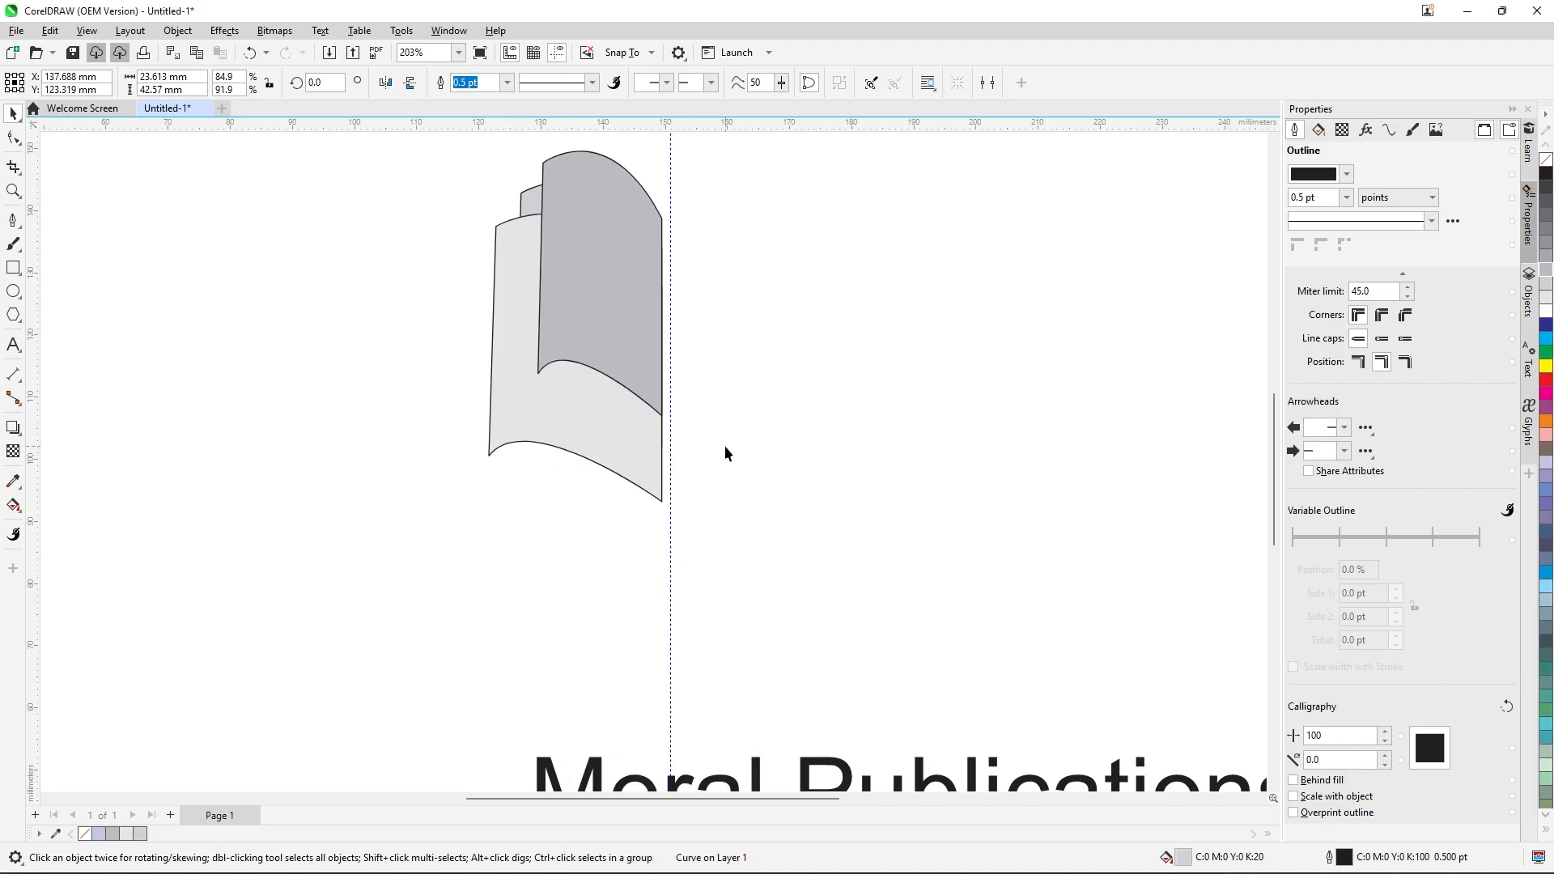
Place the darkest, smallest page shape behind the middle page in the stacking order.
left_click(621, 347)
right_click(633, 318)
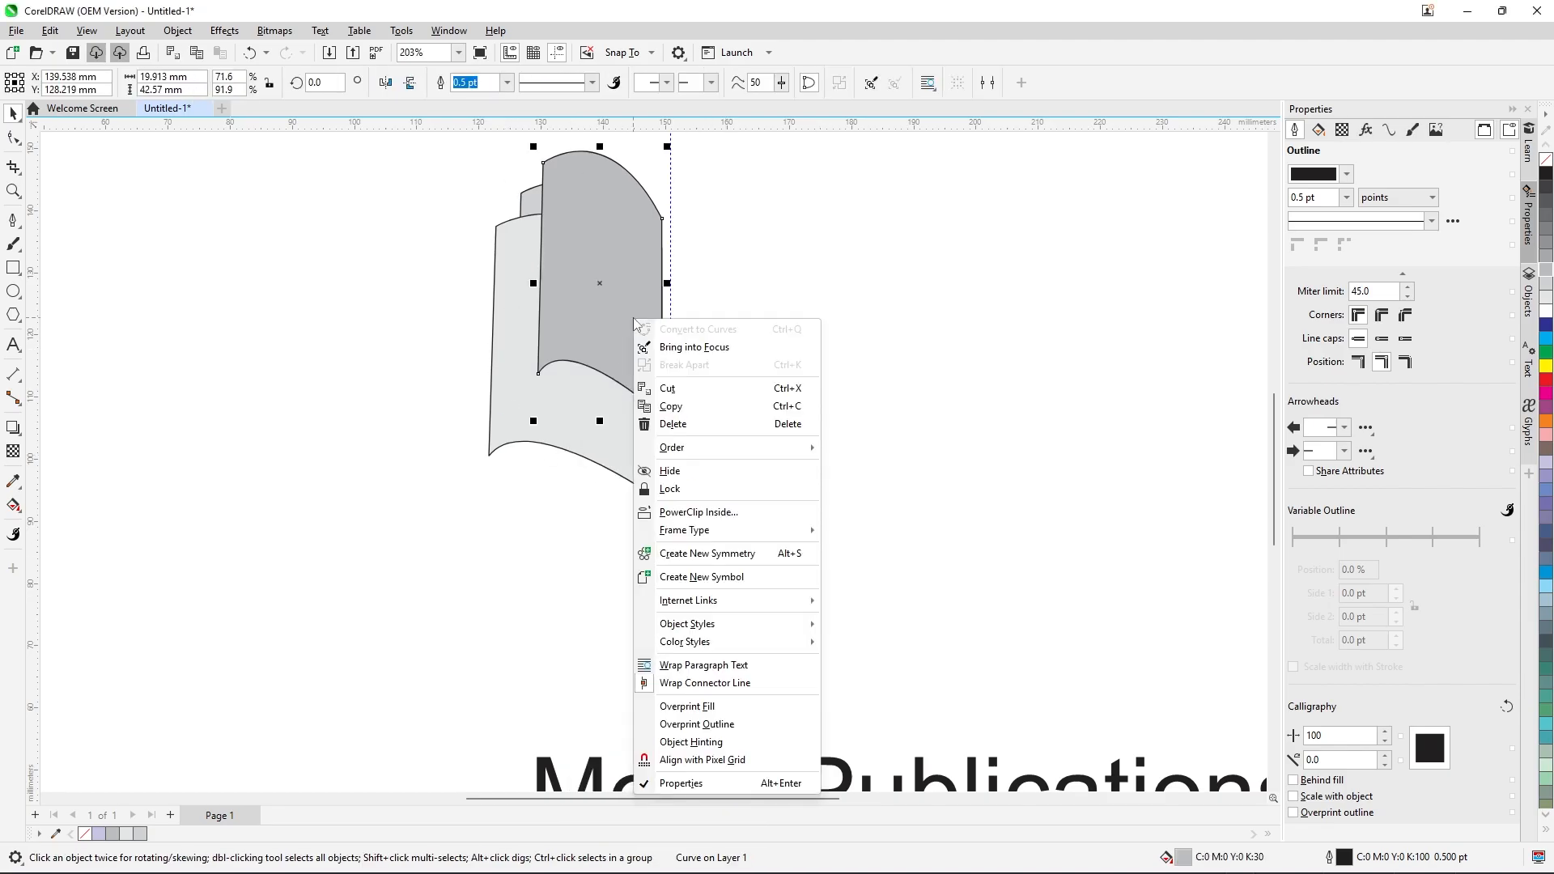
mouse_move(809, 445)
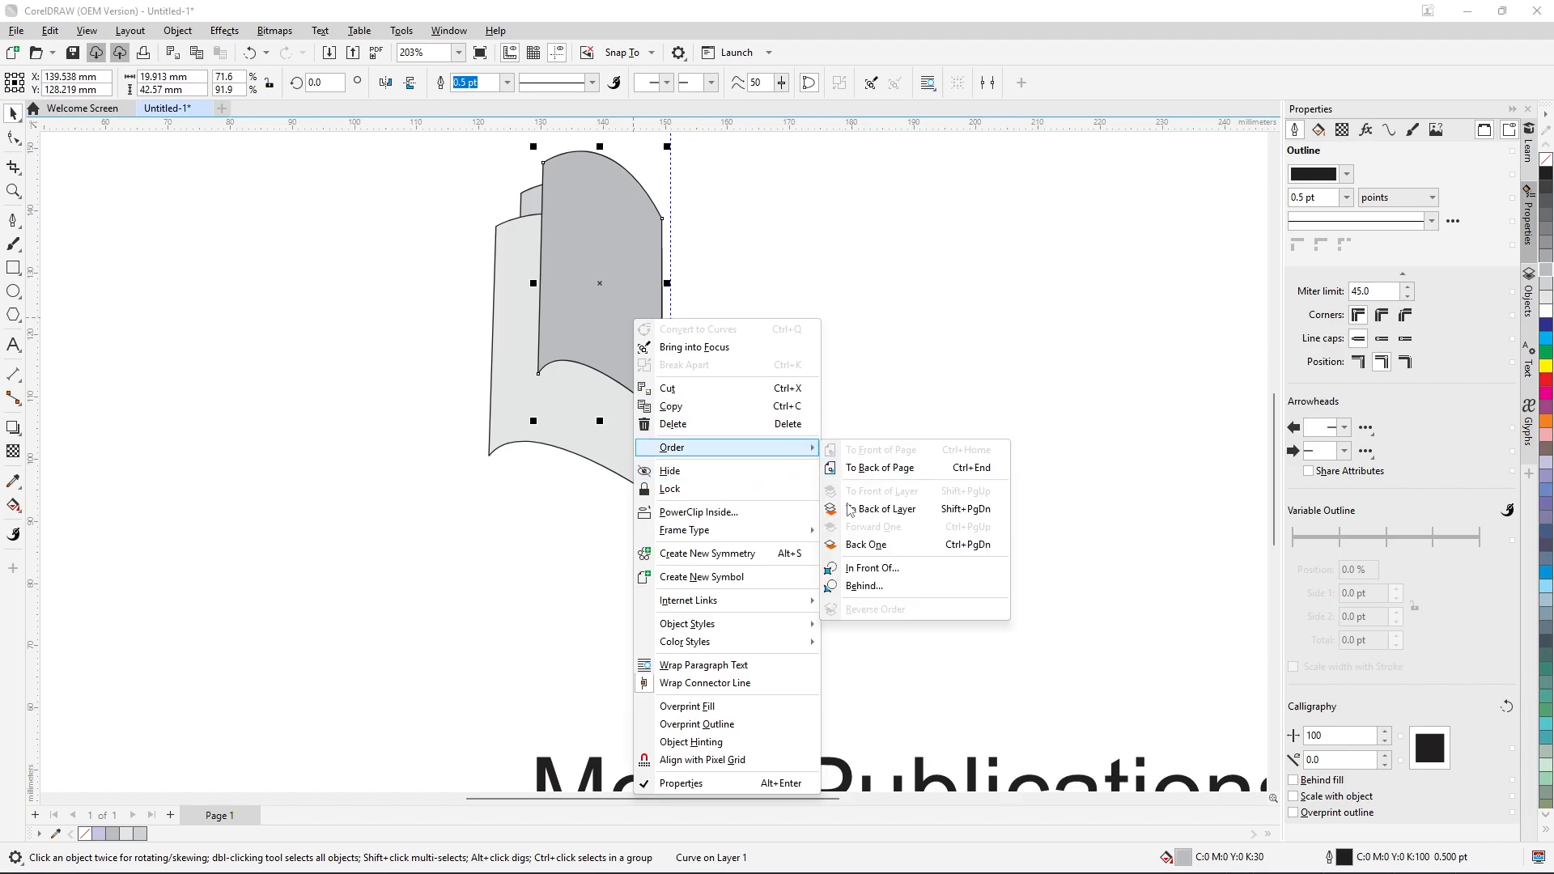
left_click(864, 587)
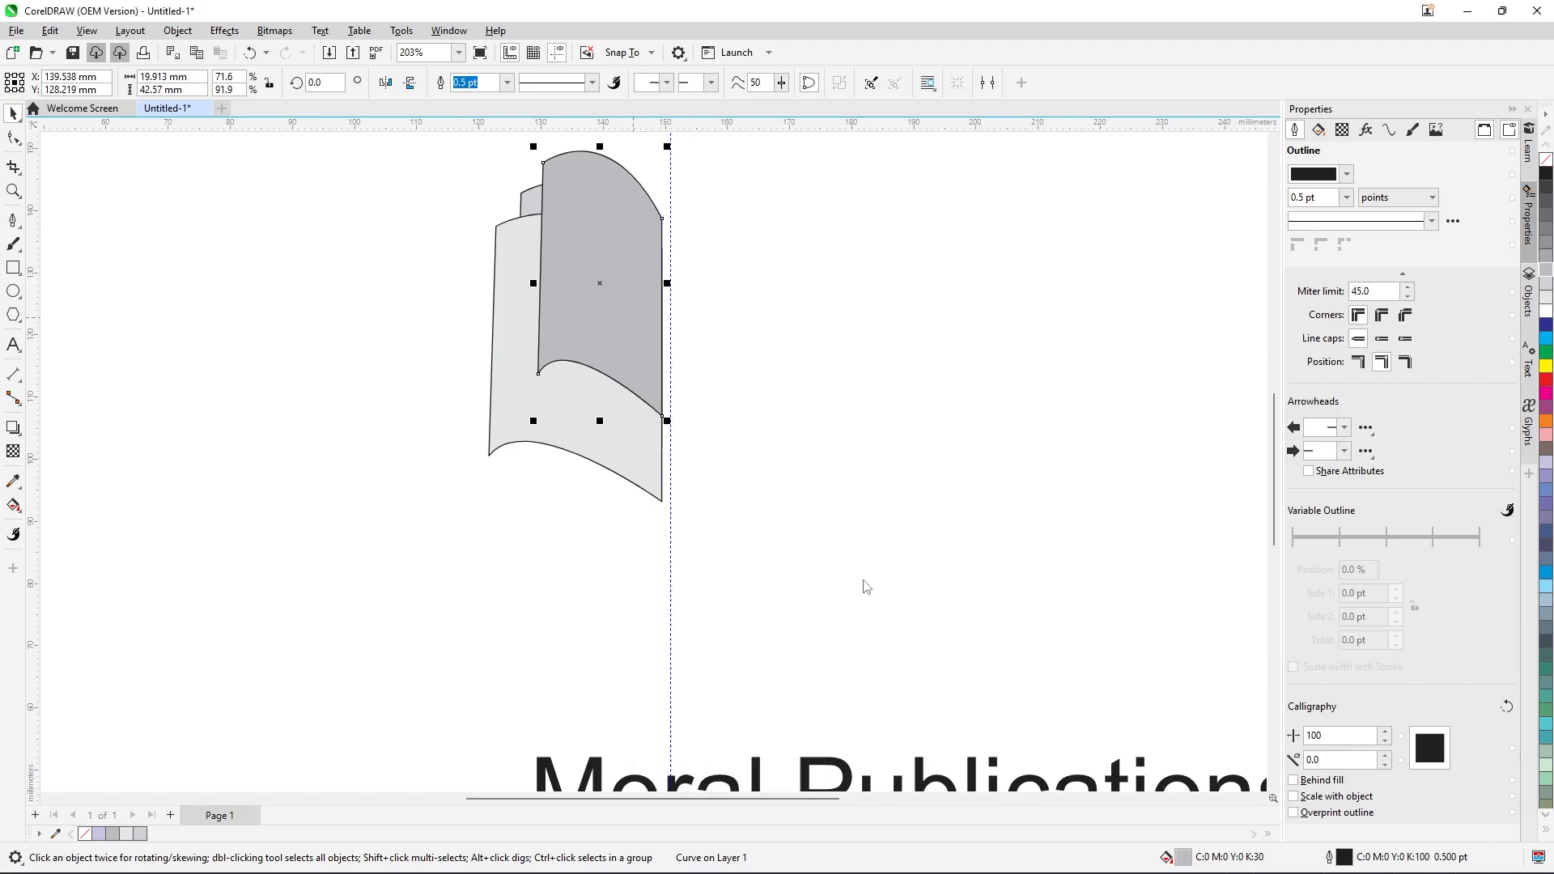
left_click(525, 204)
left_click(716, 297)
scroll(624, 341, "down", 3)
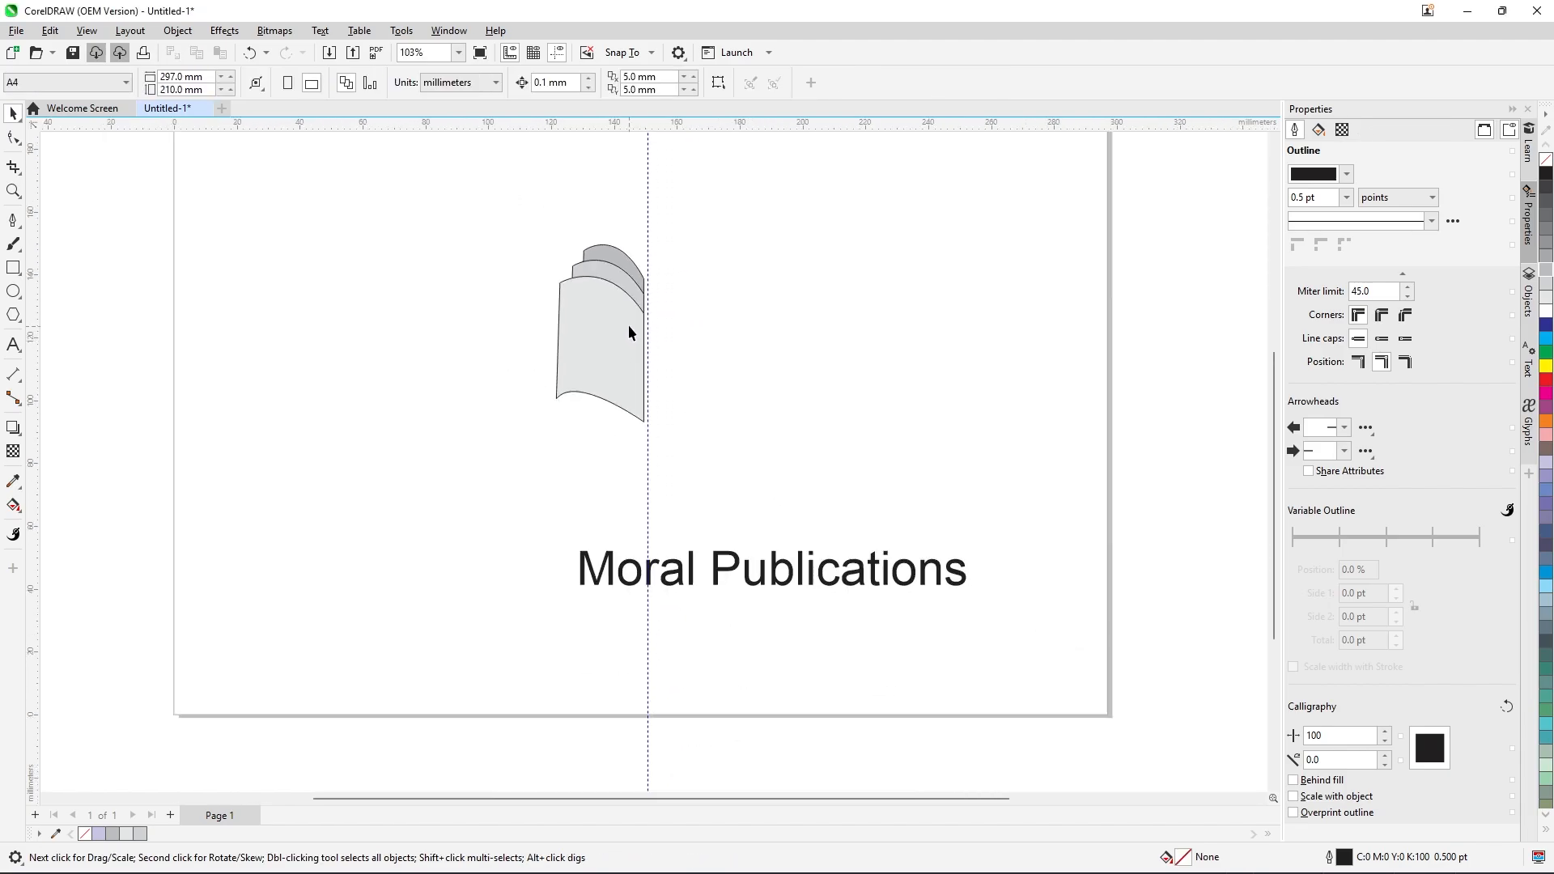
Remove the outline from all three page shapes by setting their outline width to None.
scroll(620, 317, "up", 2)
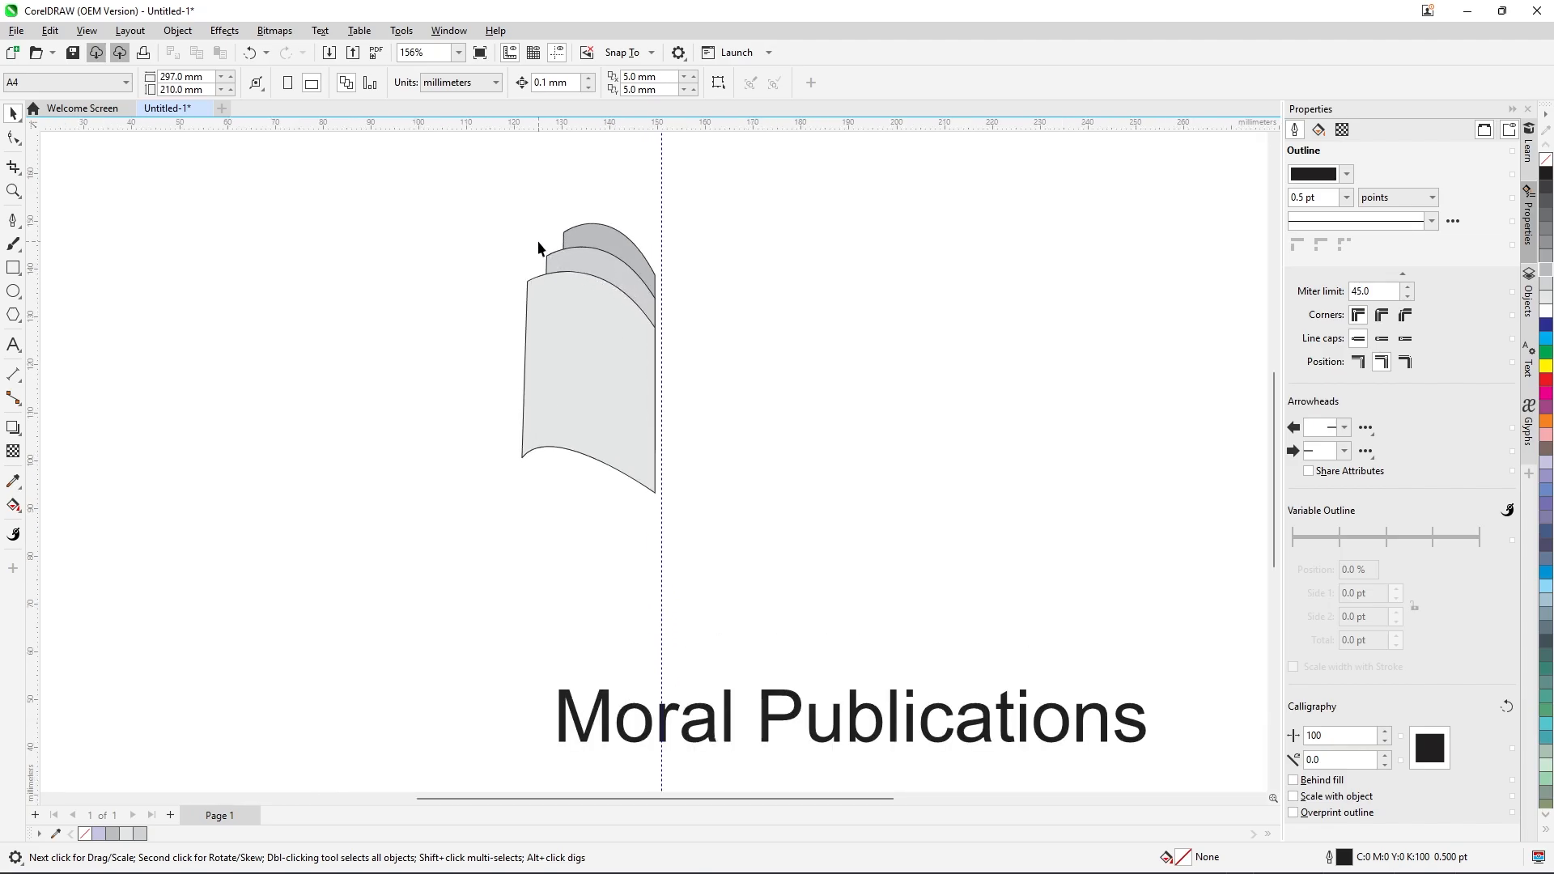
left_click_drag(703, 474, 704, 478)
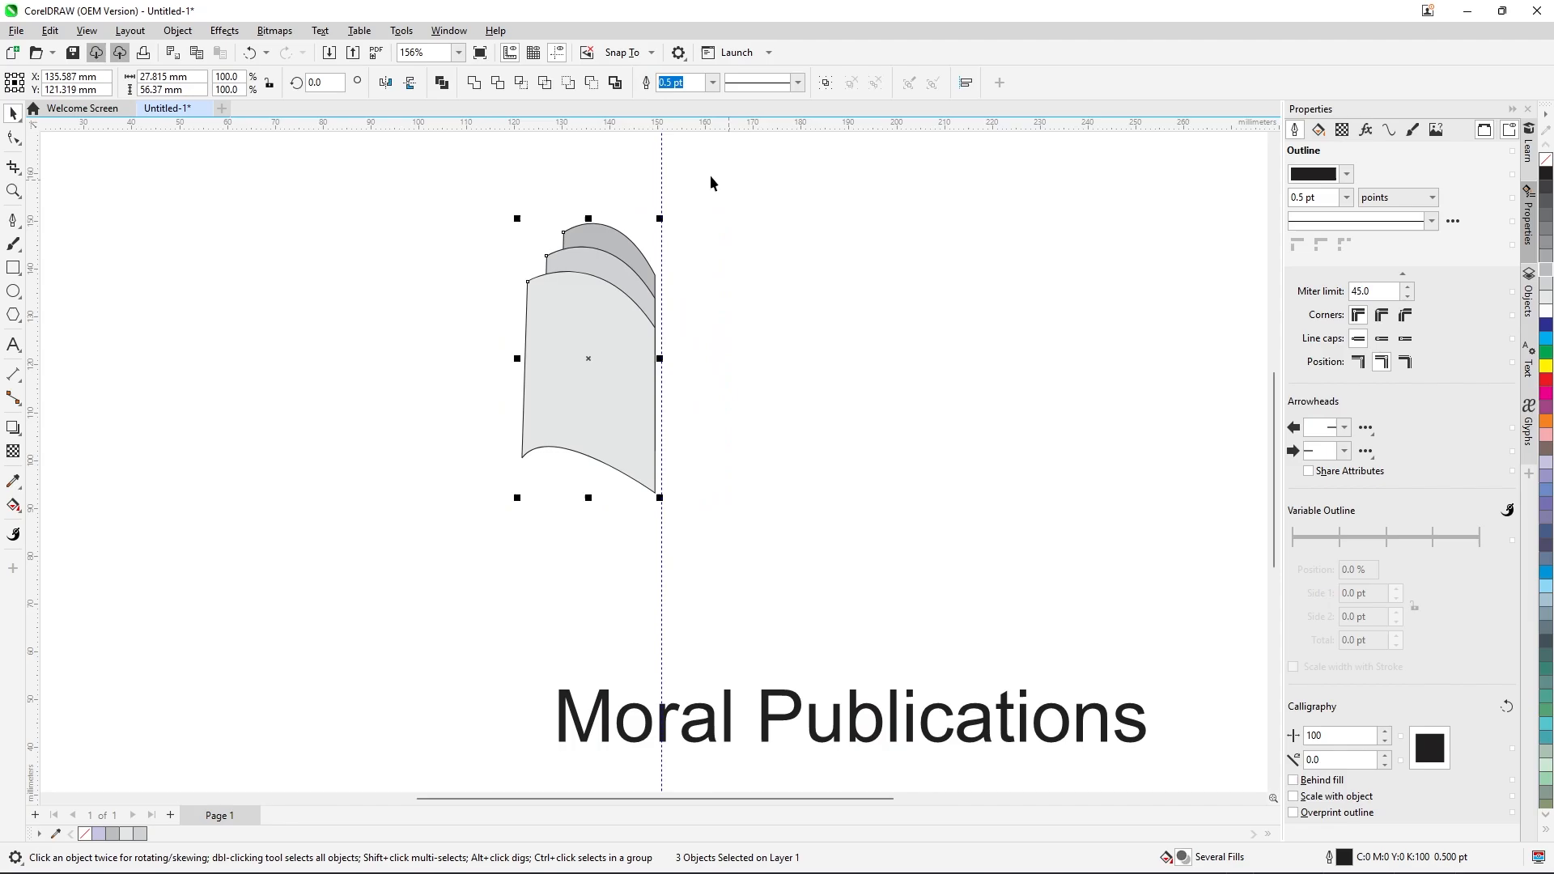
left_click(712, 83)
left_click(670, 99)
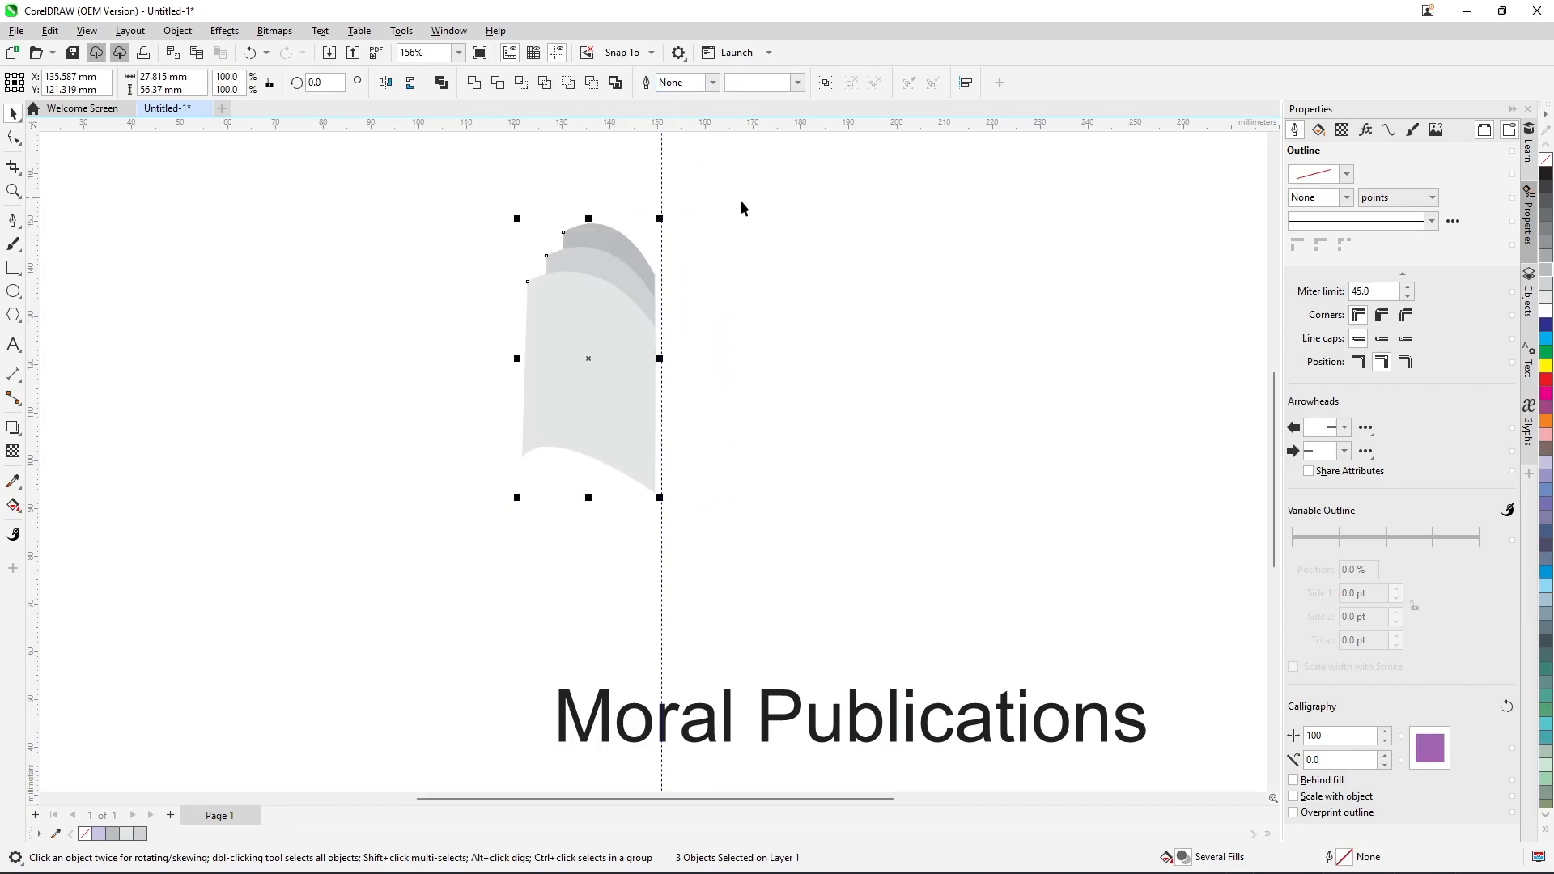
left_click(660, 314)
scroll(651, 328, "down", 2)
scroll(649, 338, "up", 2)
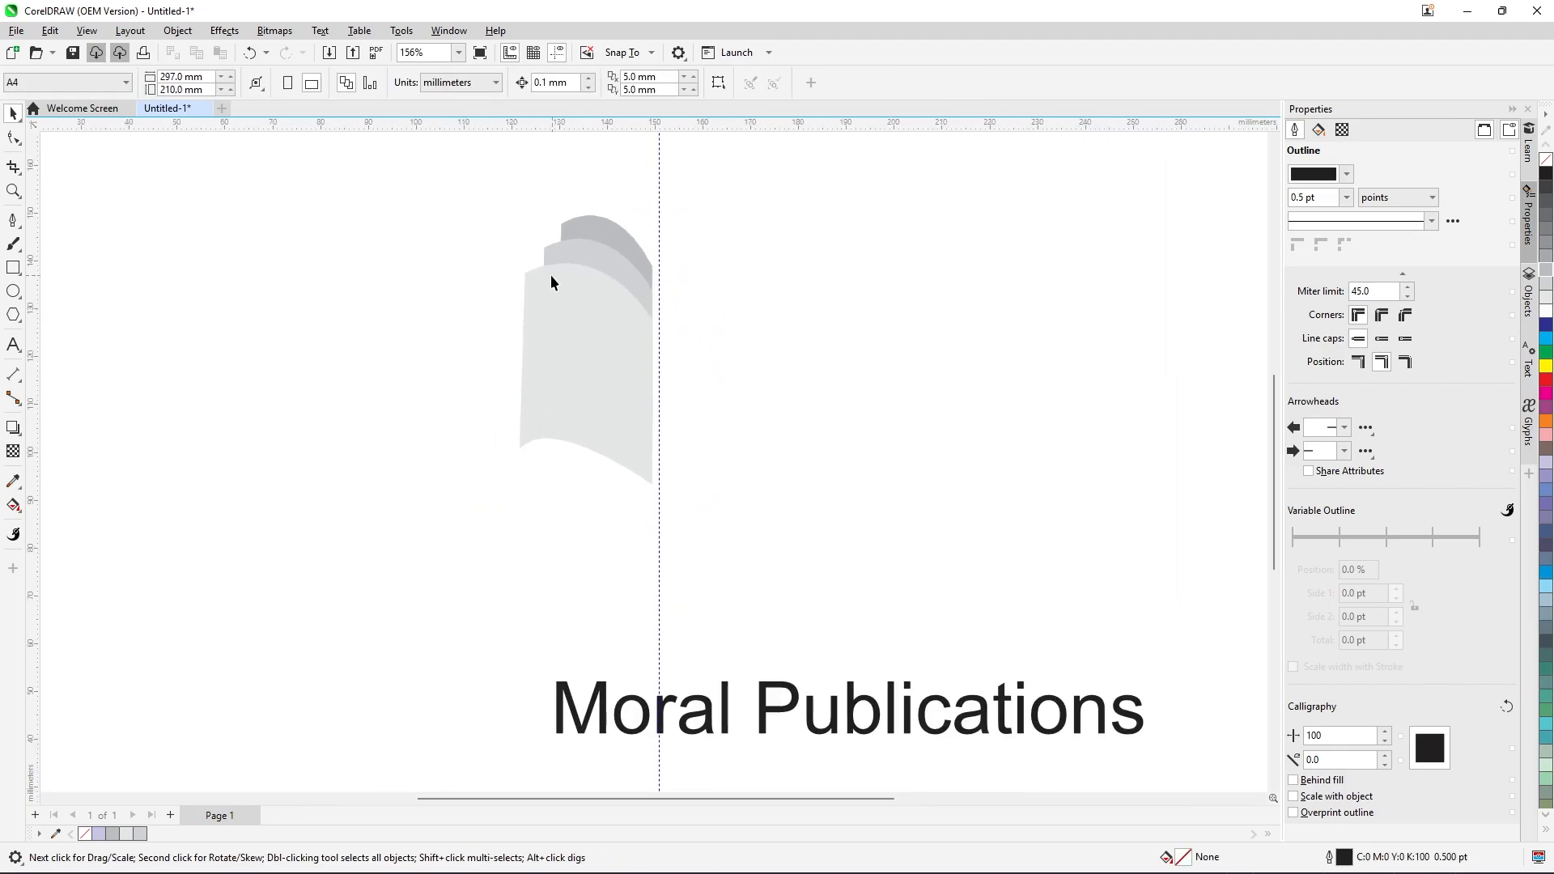
Group the three page shapes and mirror a copy of the group horizontally across its right edge to form an open book.
left_click_drag(556, 275, 732, 543)
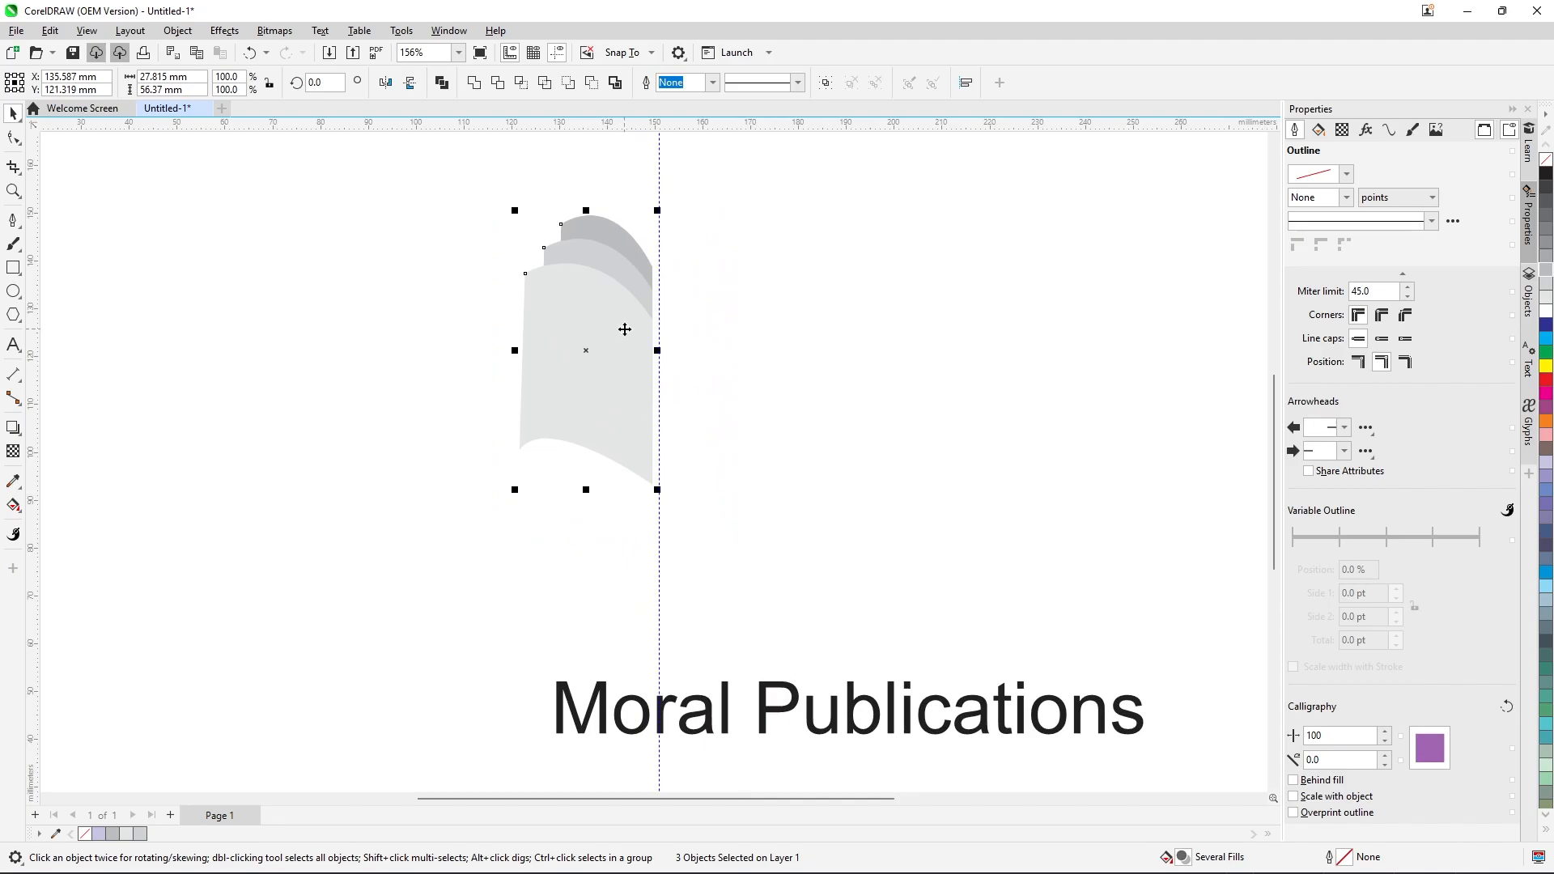
right_click(597, 269)
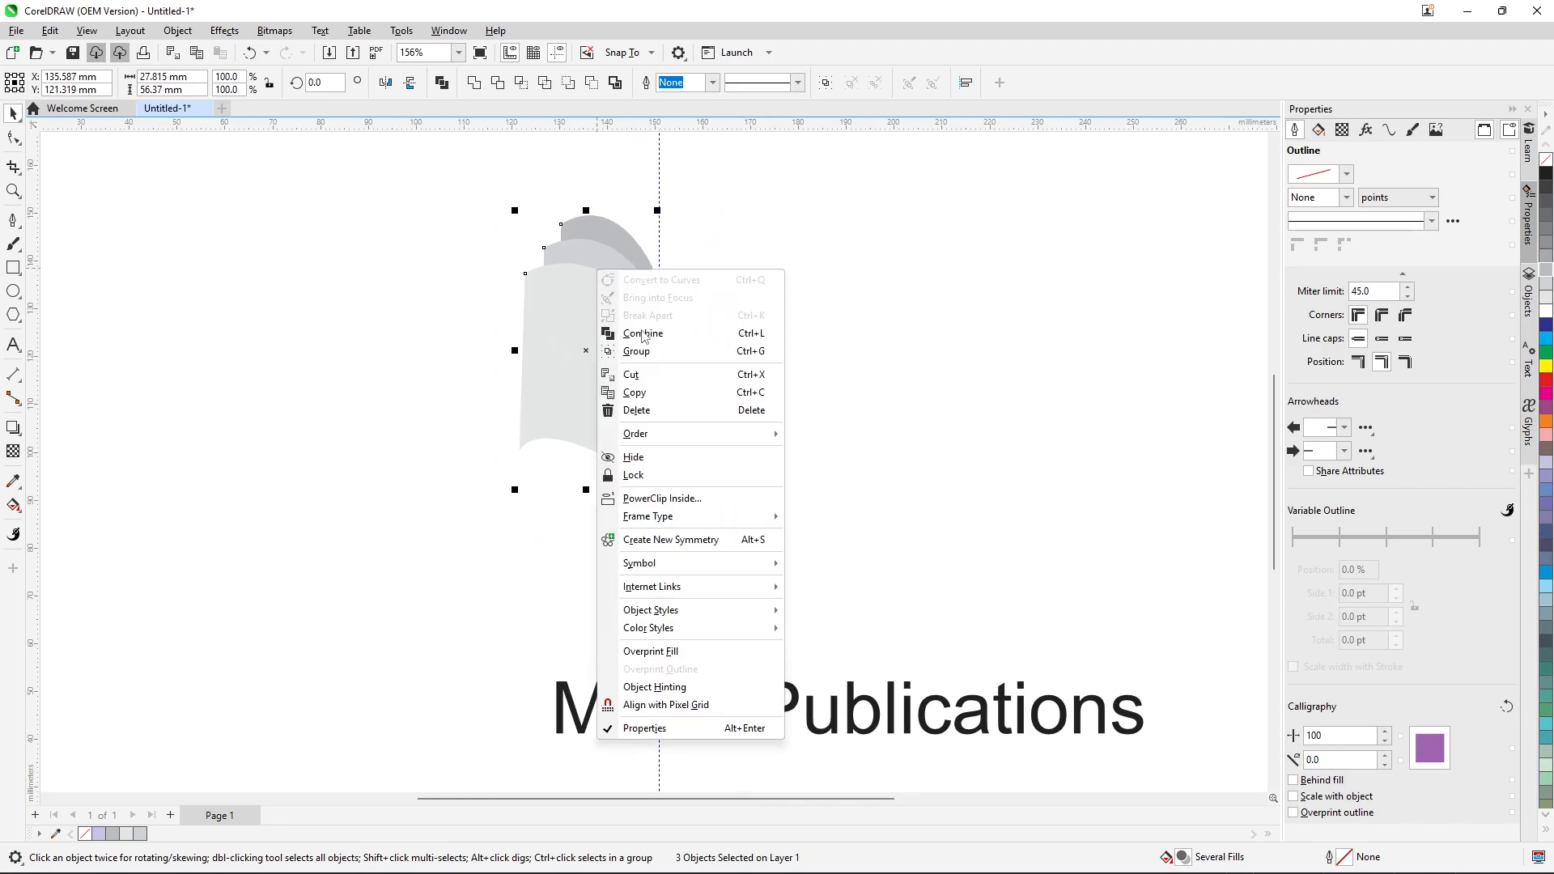
left_click(763, 353)
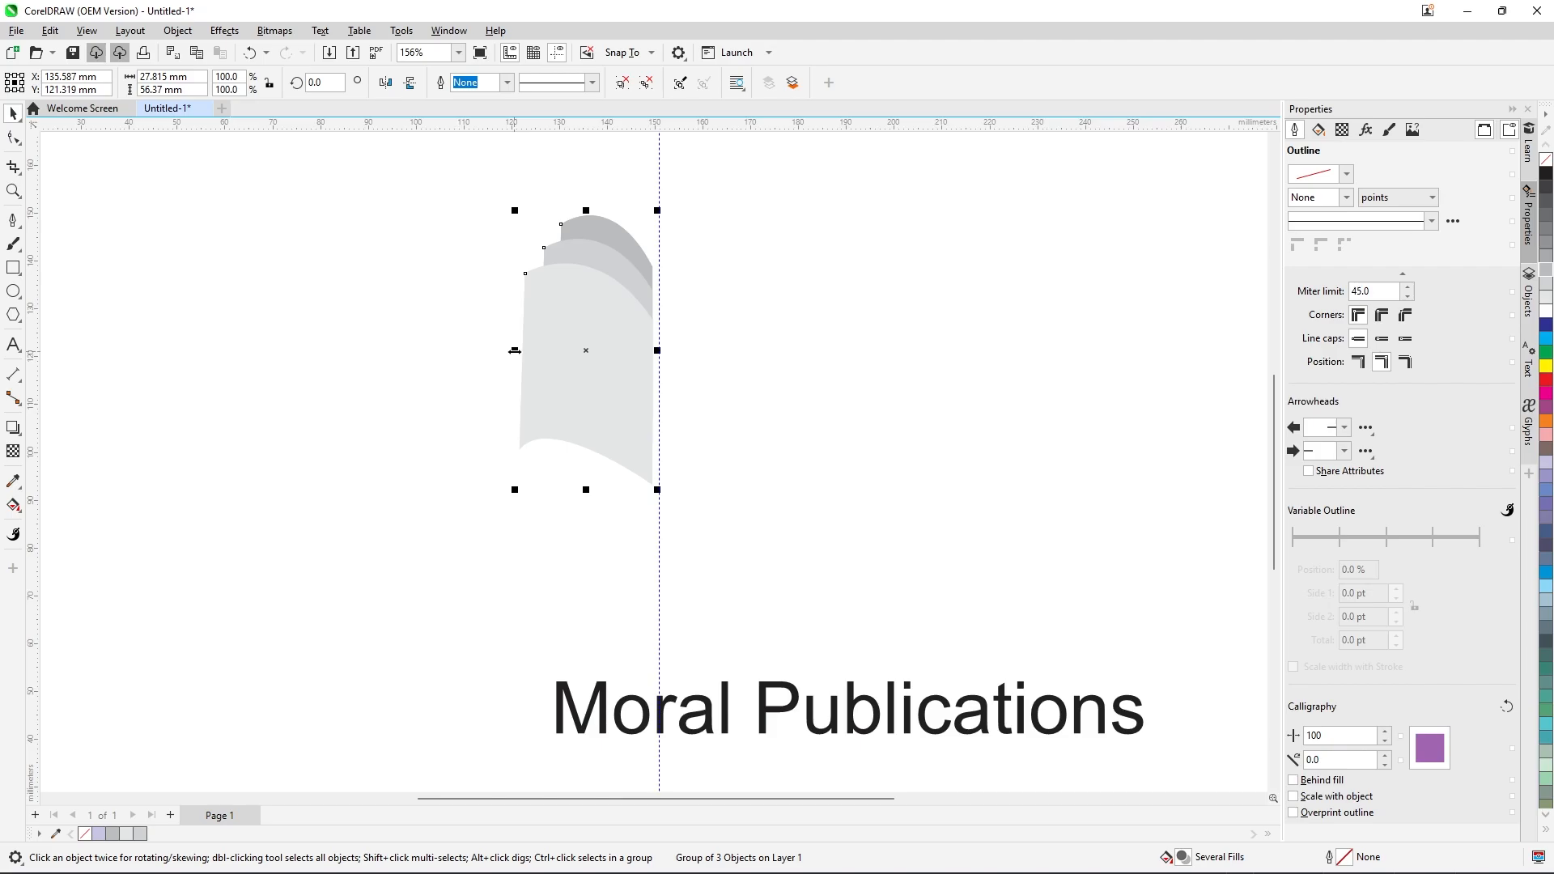
left_click_drag(515, 350, 687, 358)
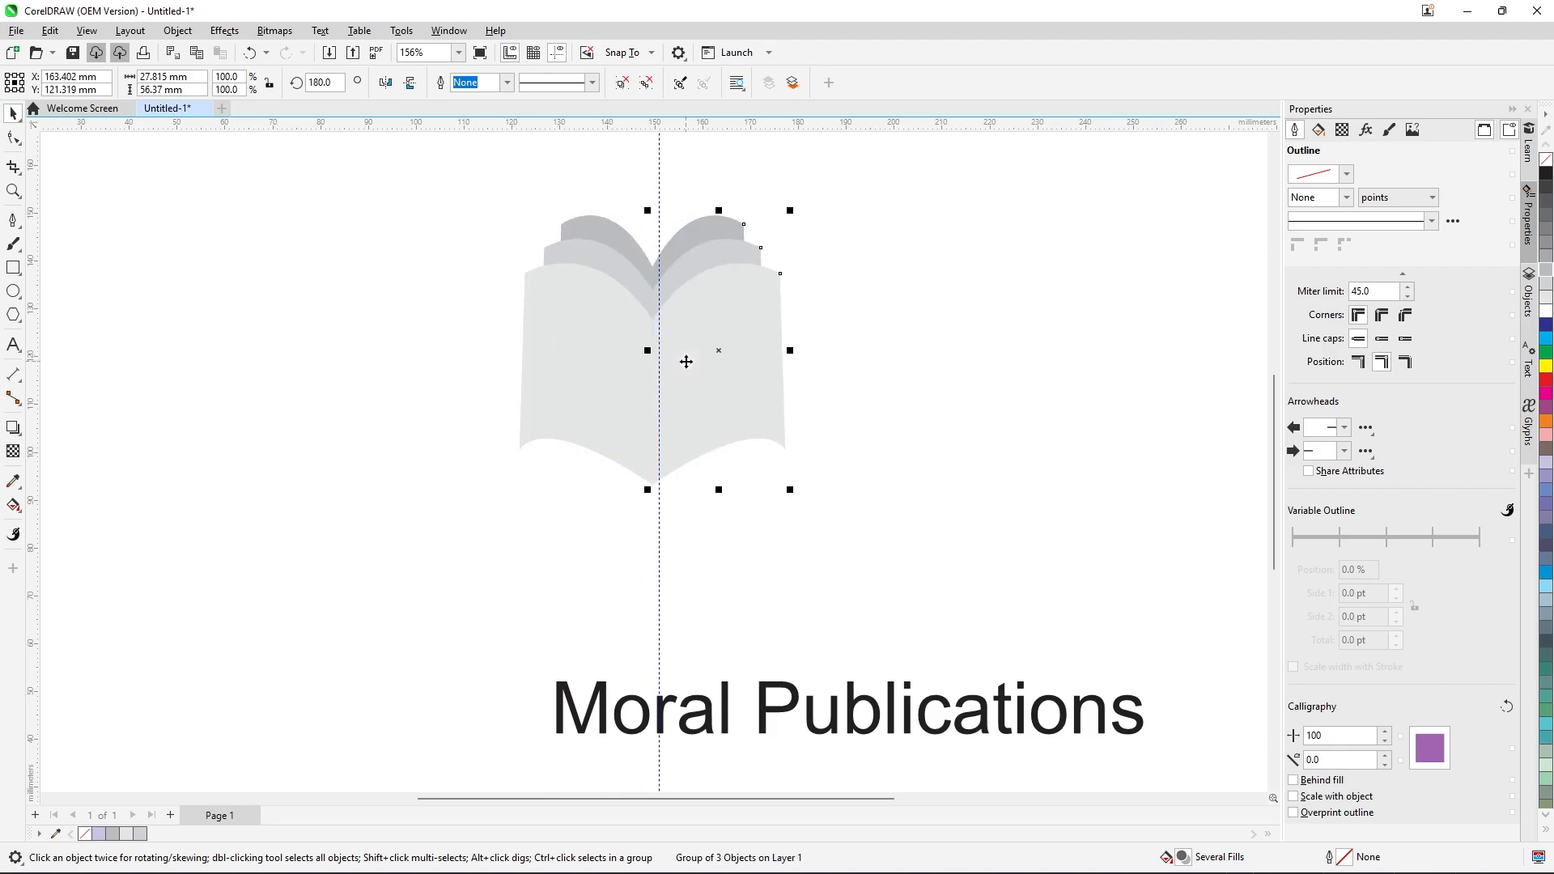
Nudge the mirrored page group about 1.4 mm to the right to open a narrow gap at the book's spine.
left_click(866, 312)
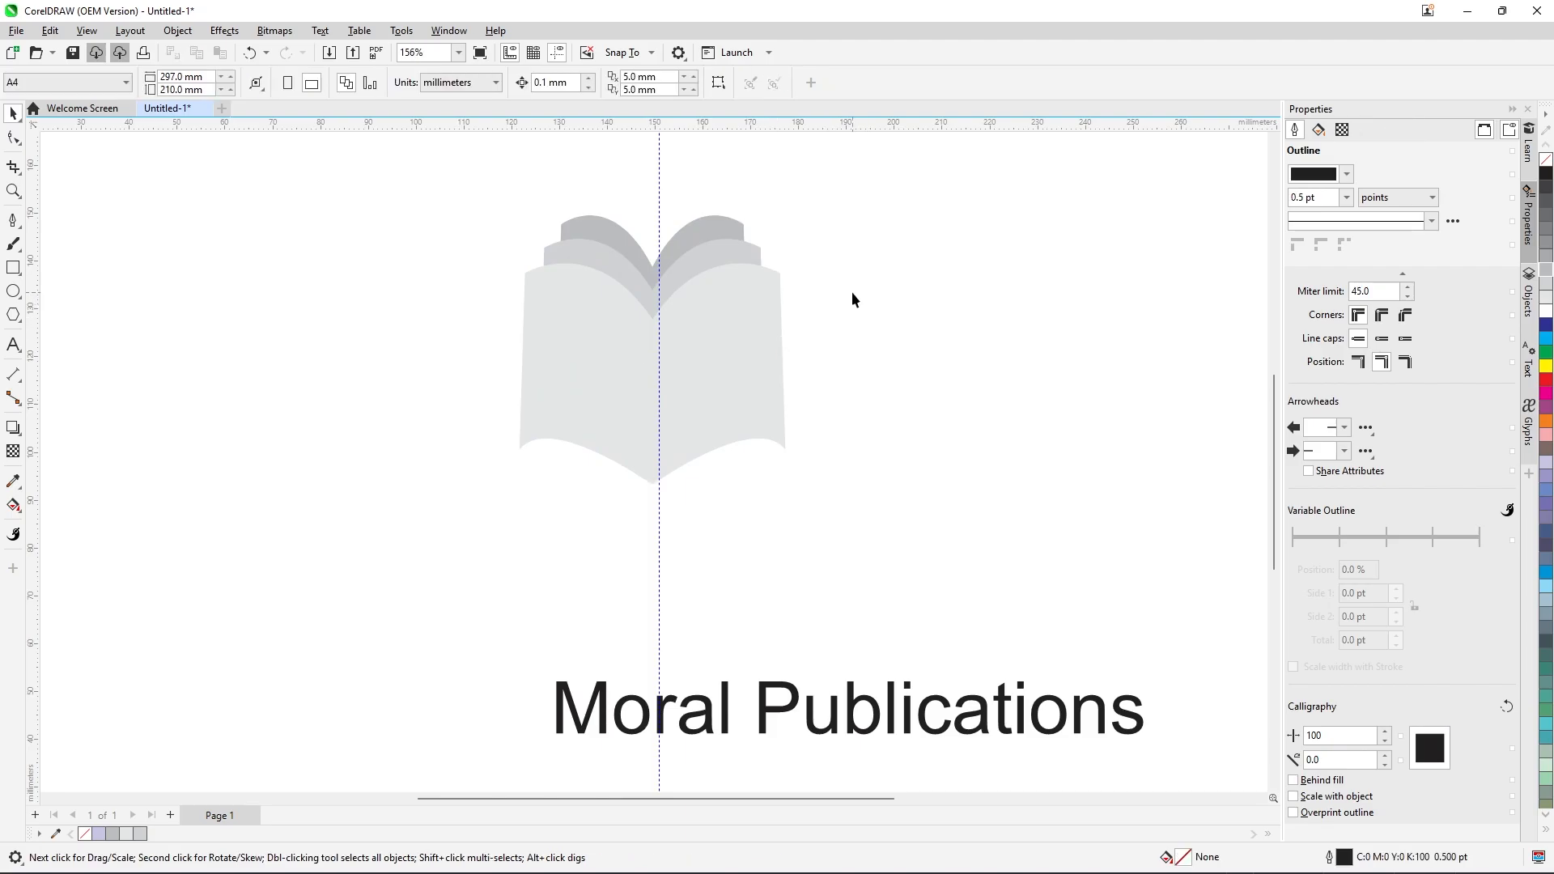
left_click(739, 312)
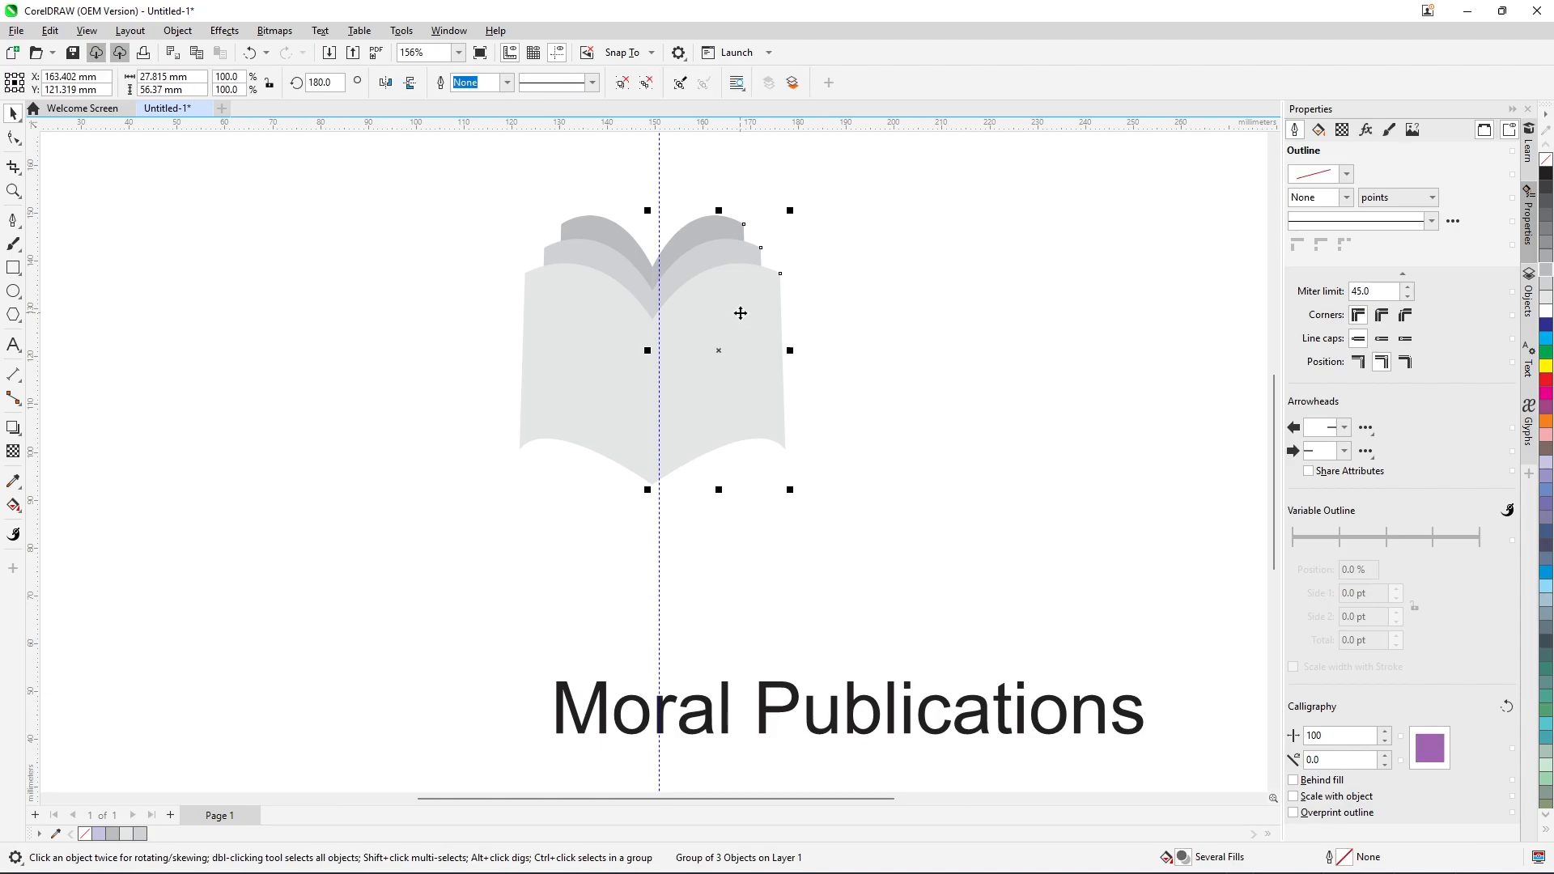
key("Right")
key("Right")
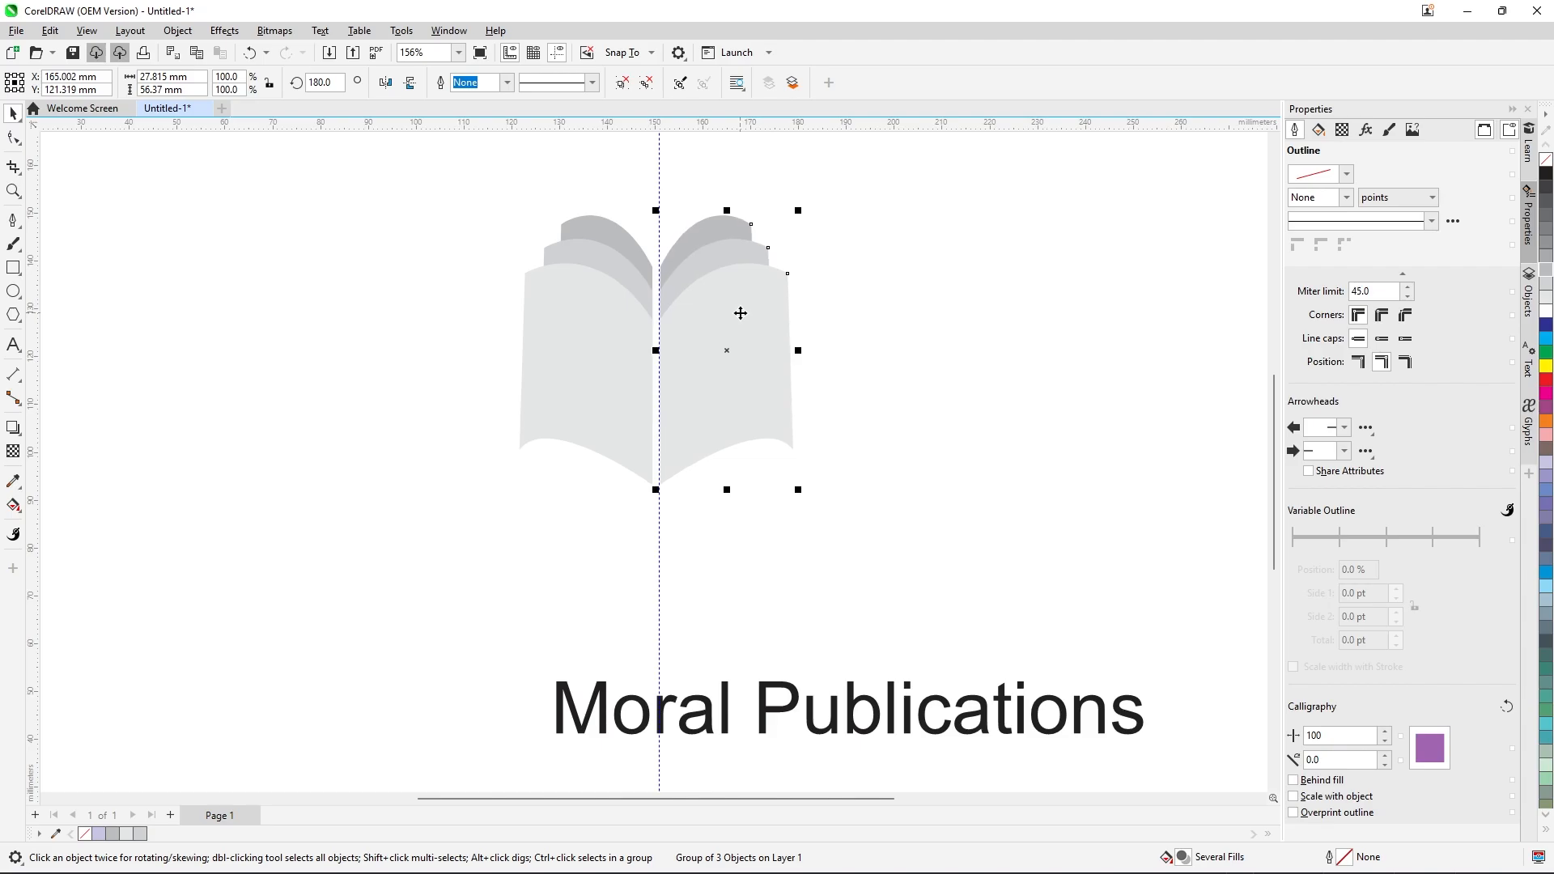
scroll(647, 312, "up", 4)
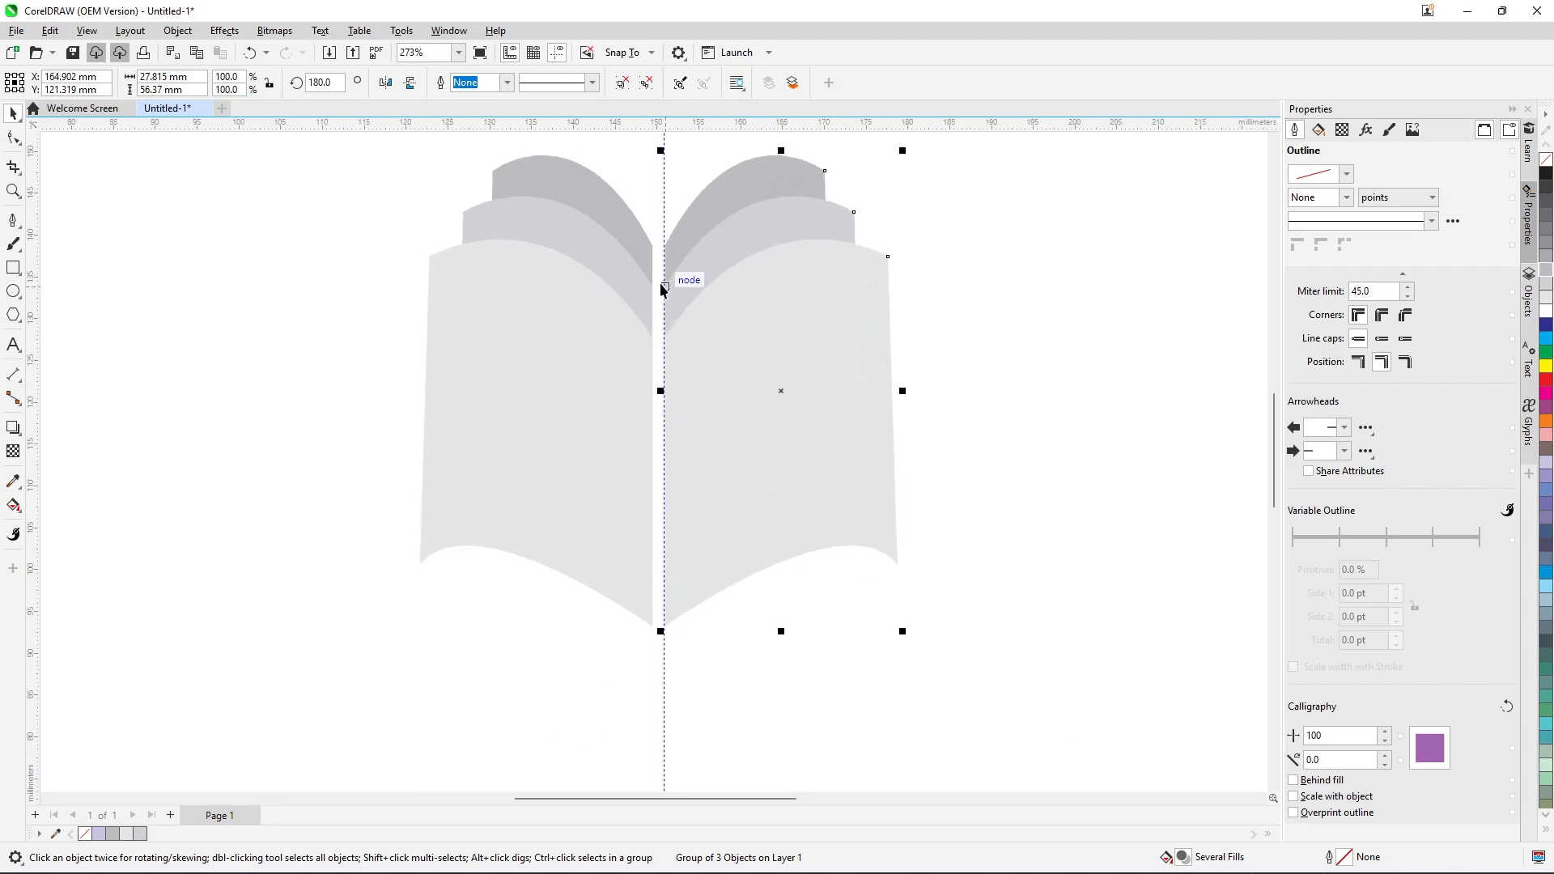
key("Left")
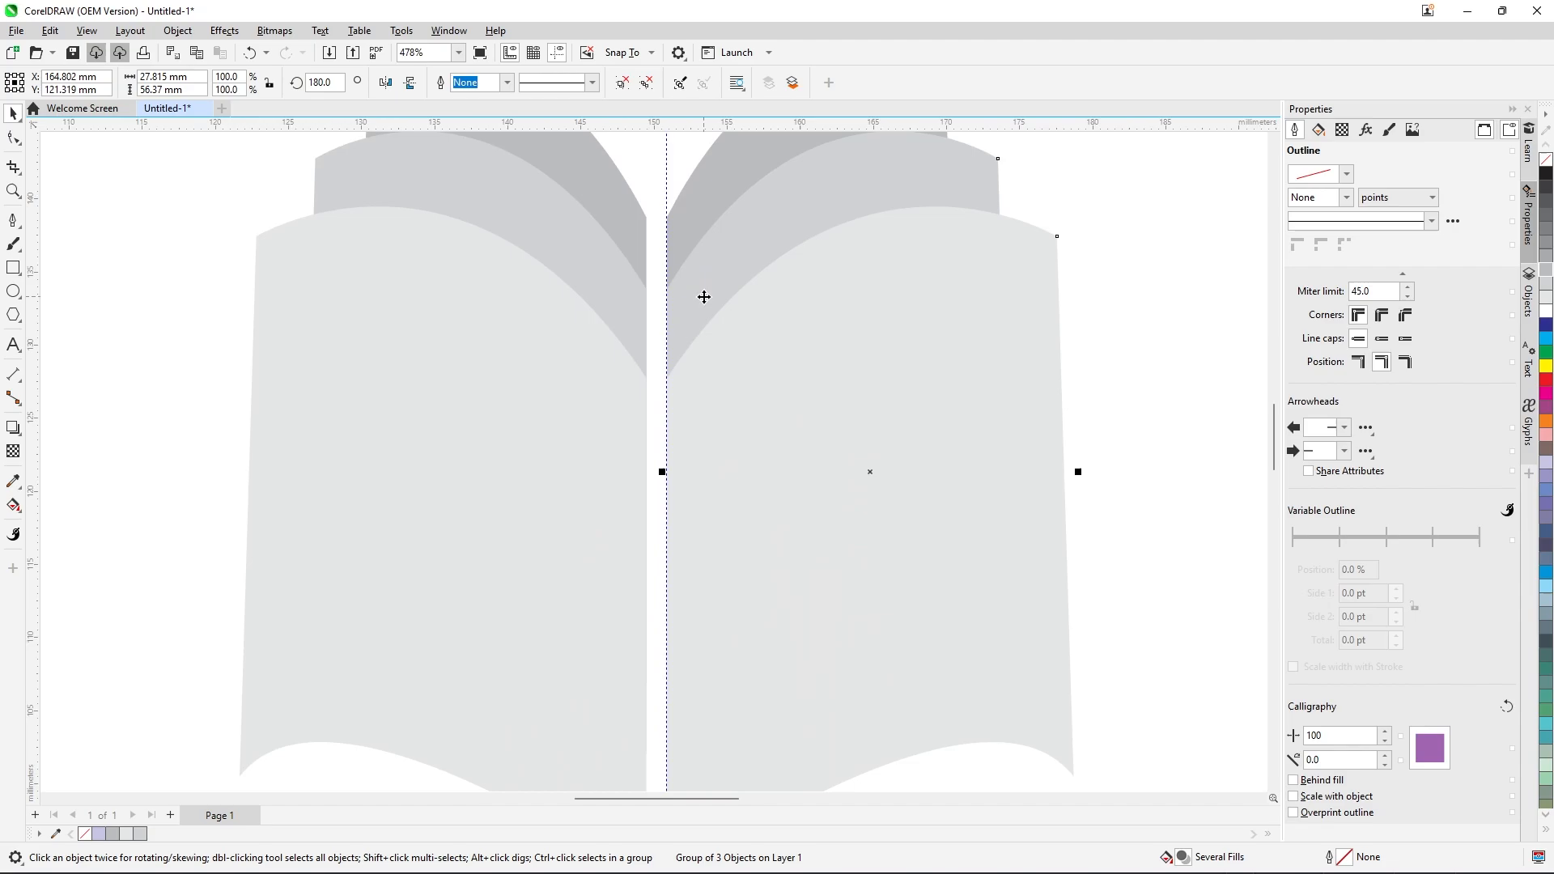
scroll(704, 296, "down", 2)
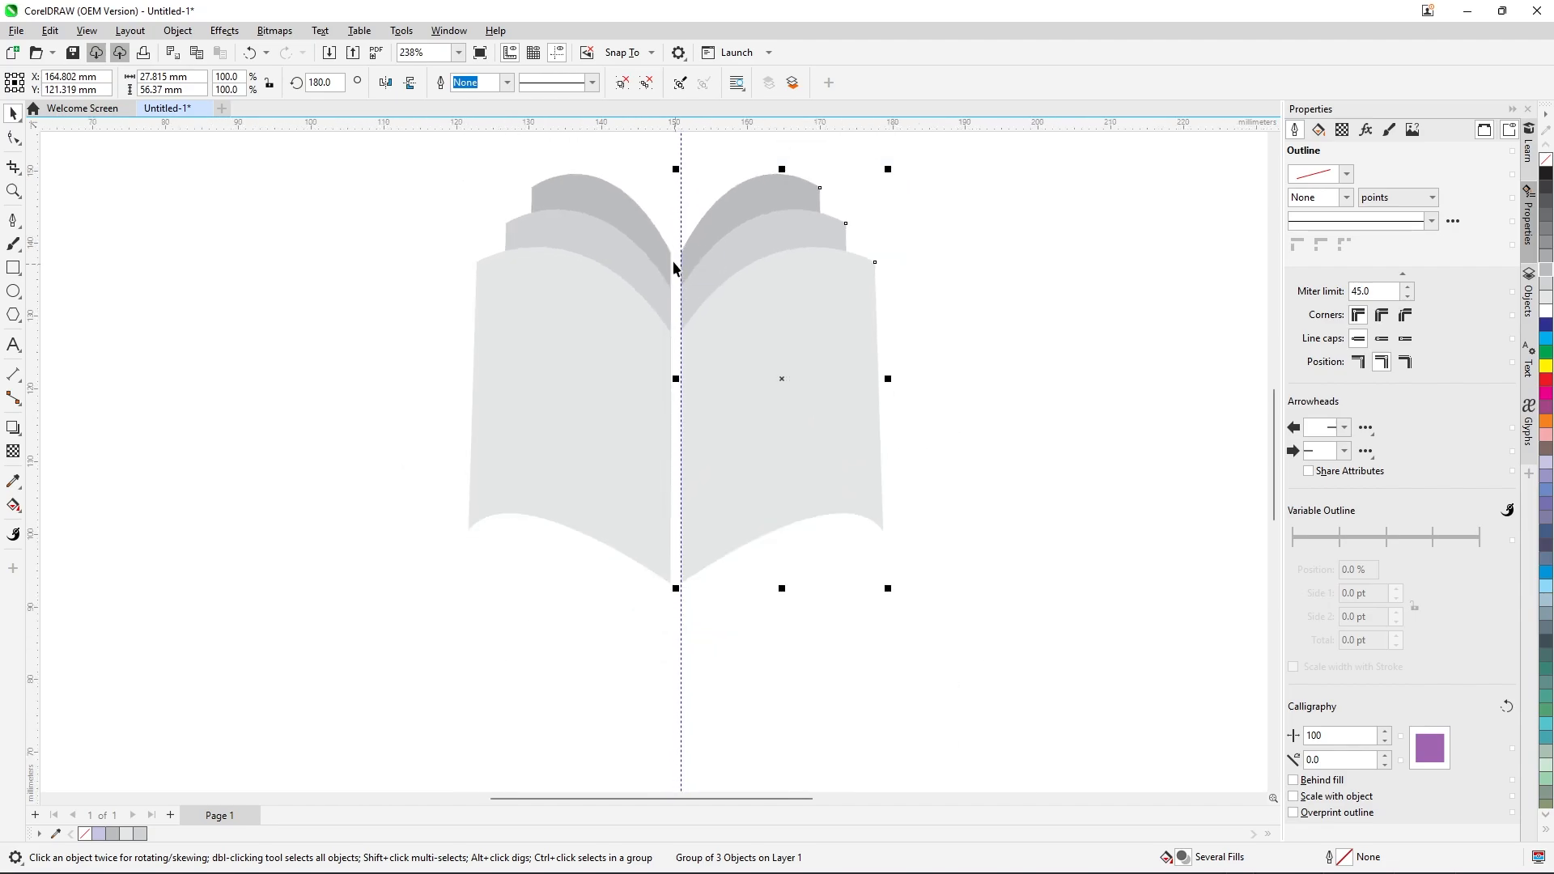
left_click(452, 249)
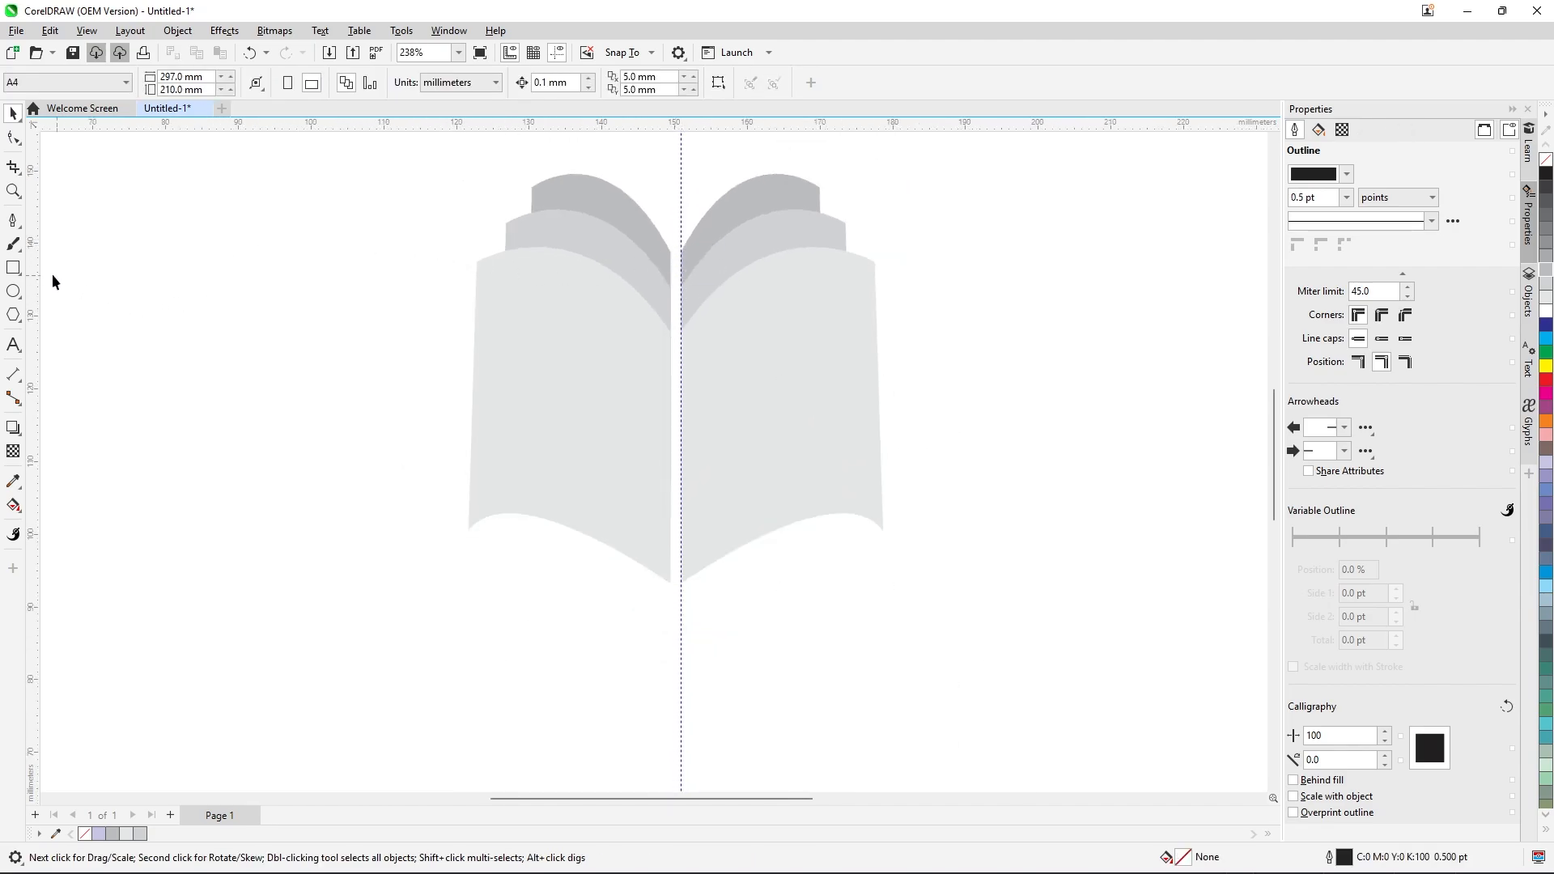
Draw a narrow spine rectangle about 1.4 by 45.5 mm filling the gap between the two page groups down to their lower tips.
left_click(13, 267)
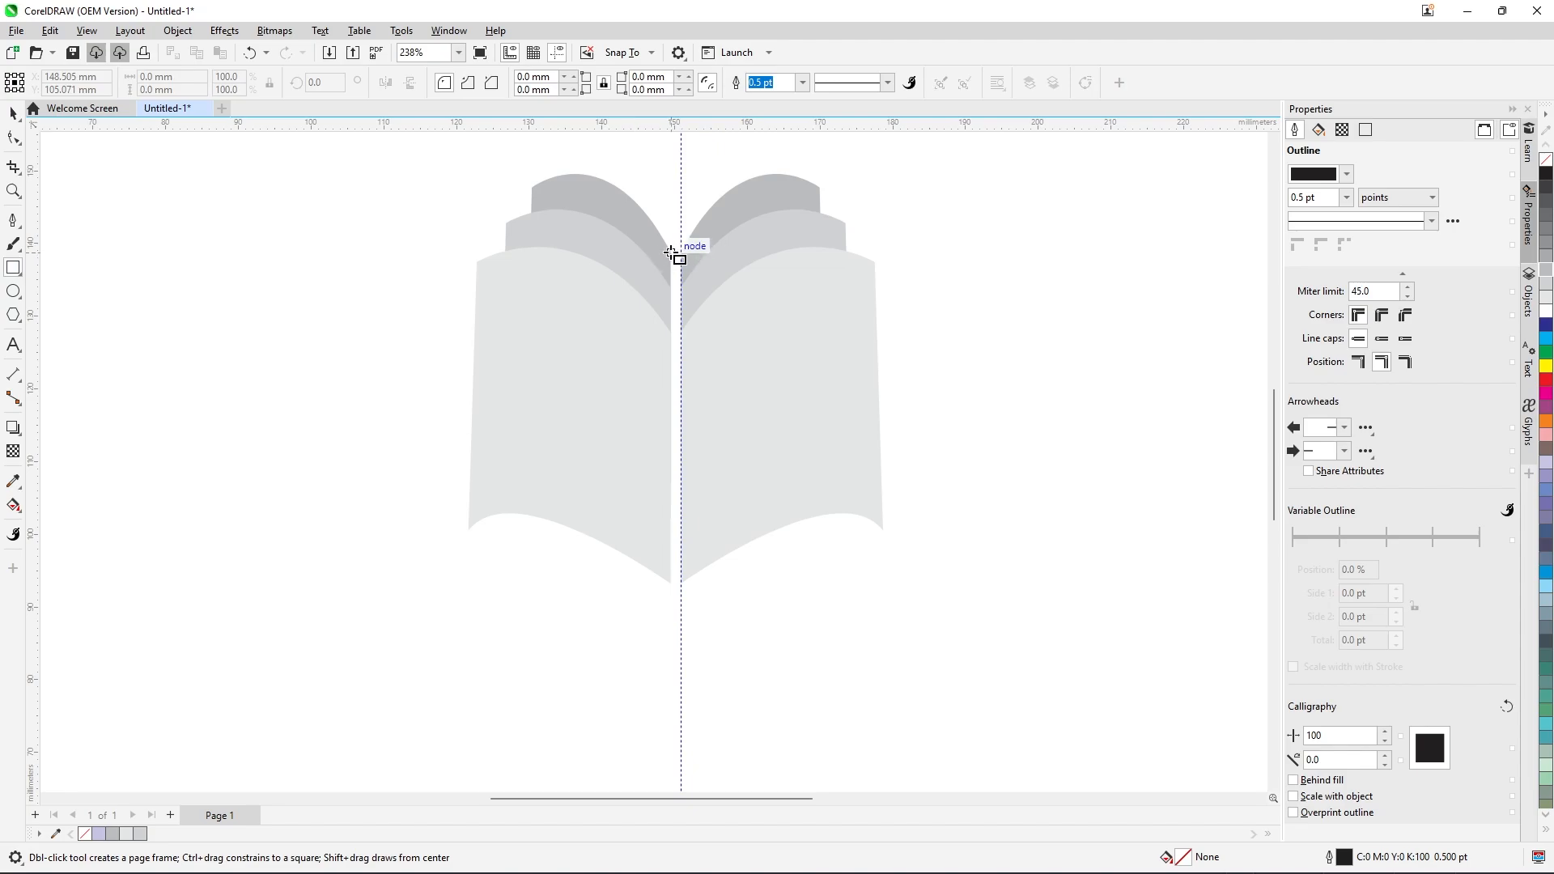
left_click_drag(671, 253, 680, 586)
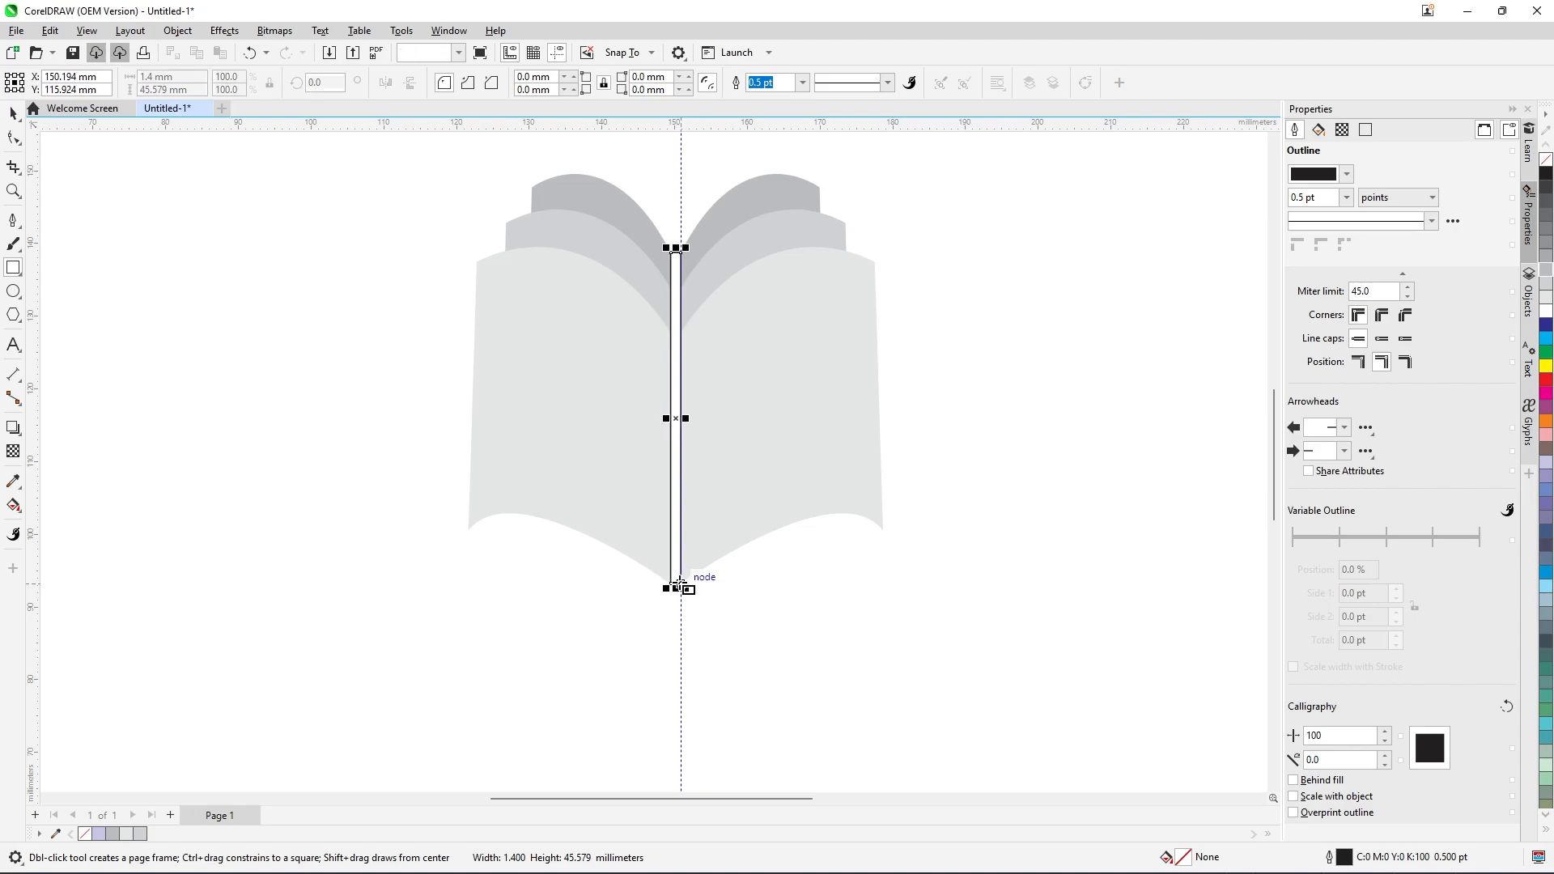
scroll(677, 583, "up", 5)
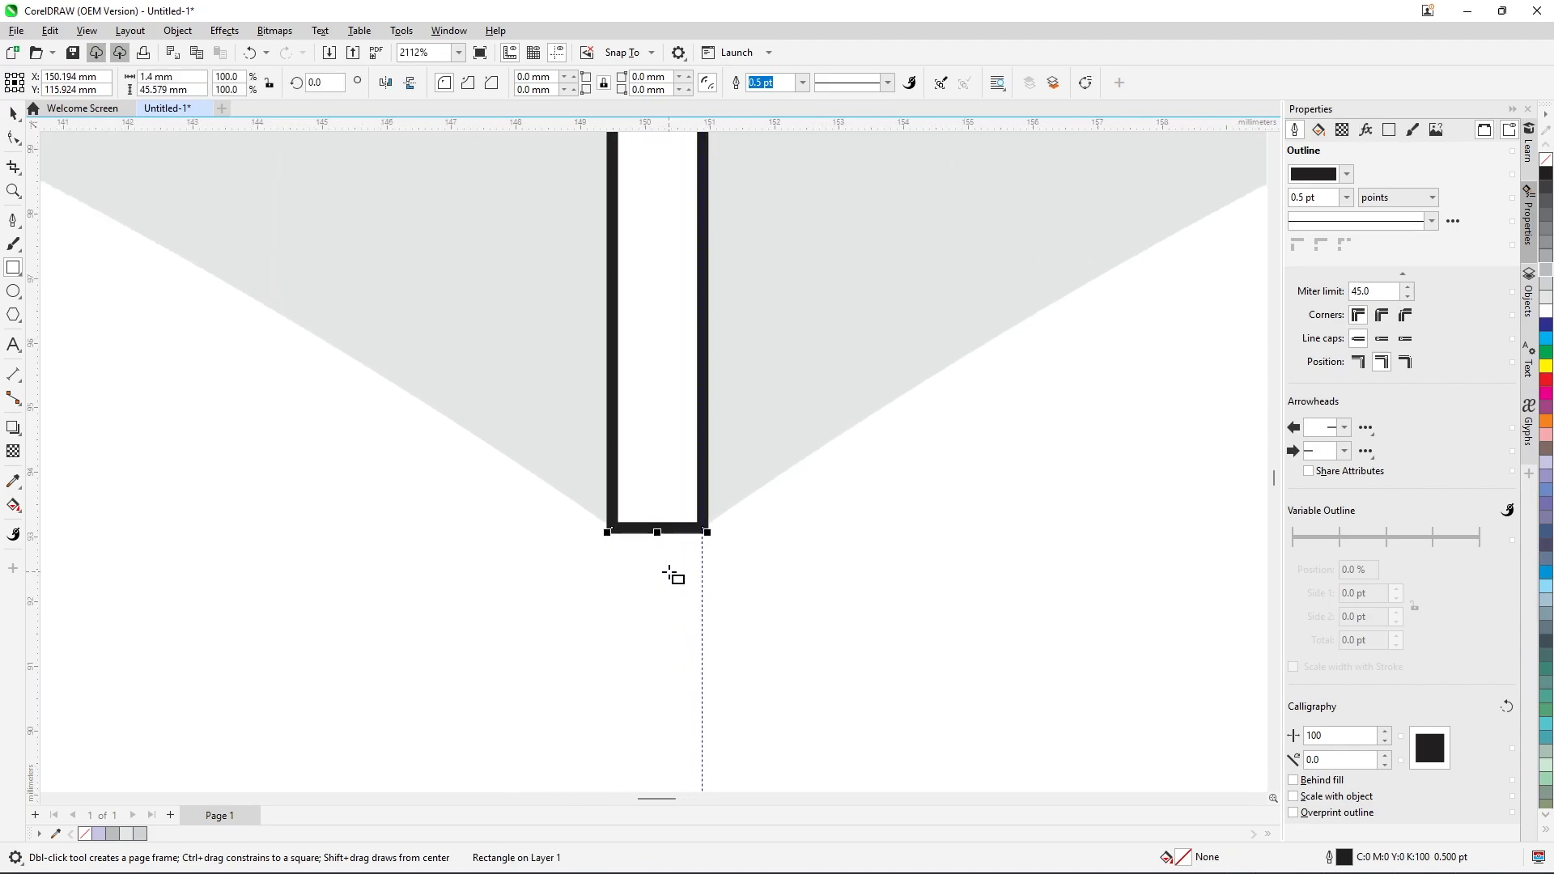
scroll(674, 576, "up", 2)
left_click_drag(652, 506, 645, 502)
scroll(655, 527, "down", 7)
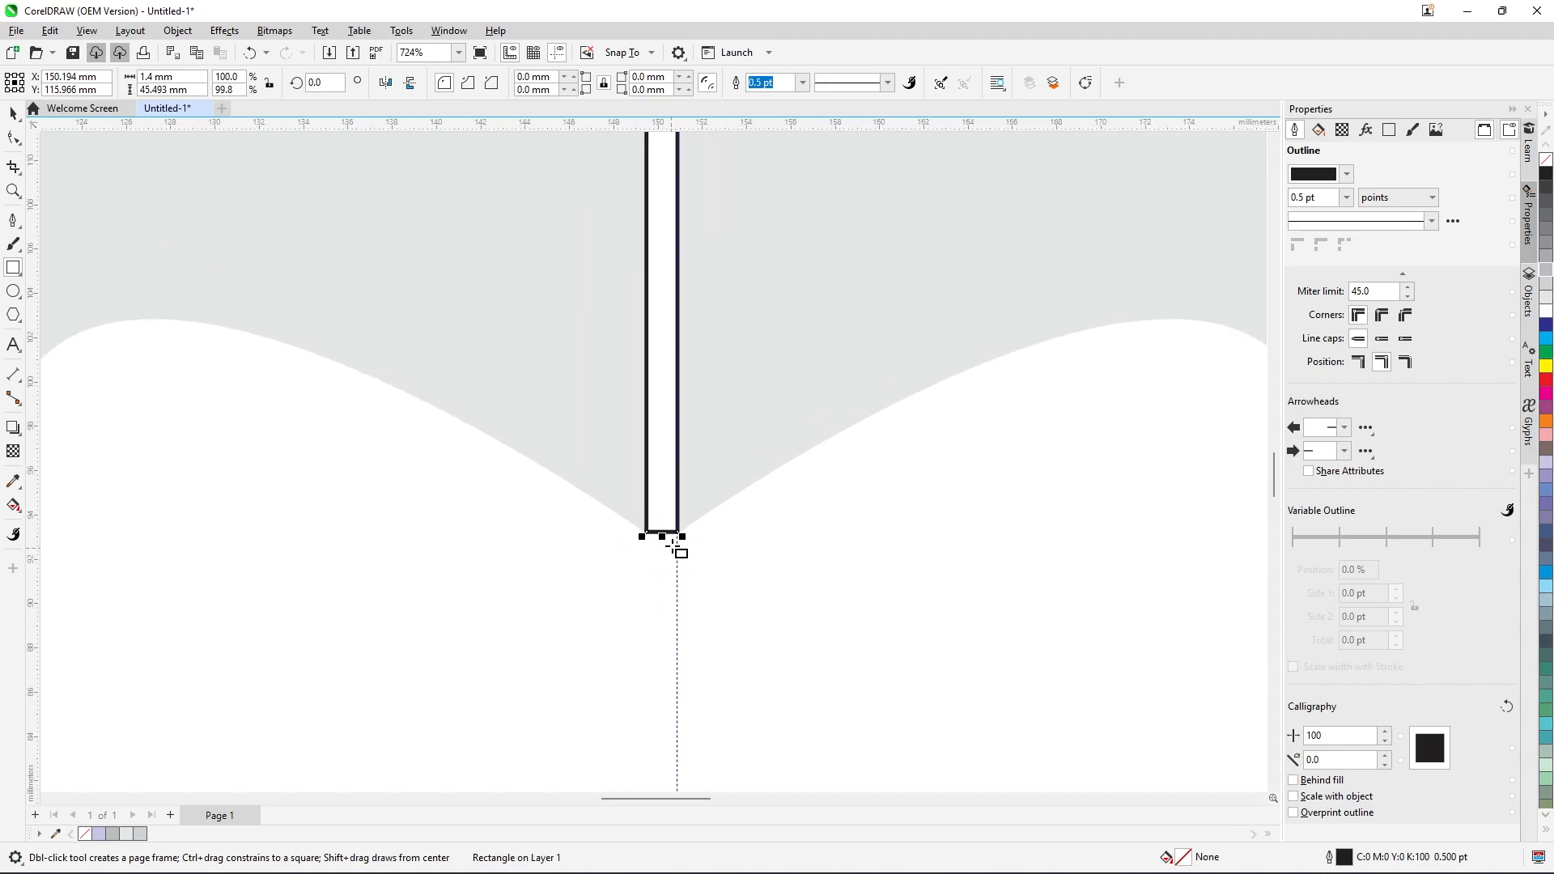
scroll(674, 546, "down", 7)
Round all corners of the spine rectangle to a radius of about 0.33 mm.
scroll(676, 298, "up", 5)
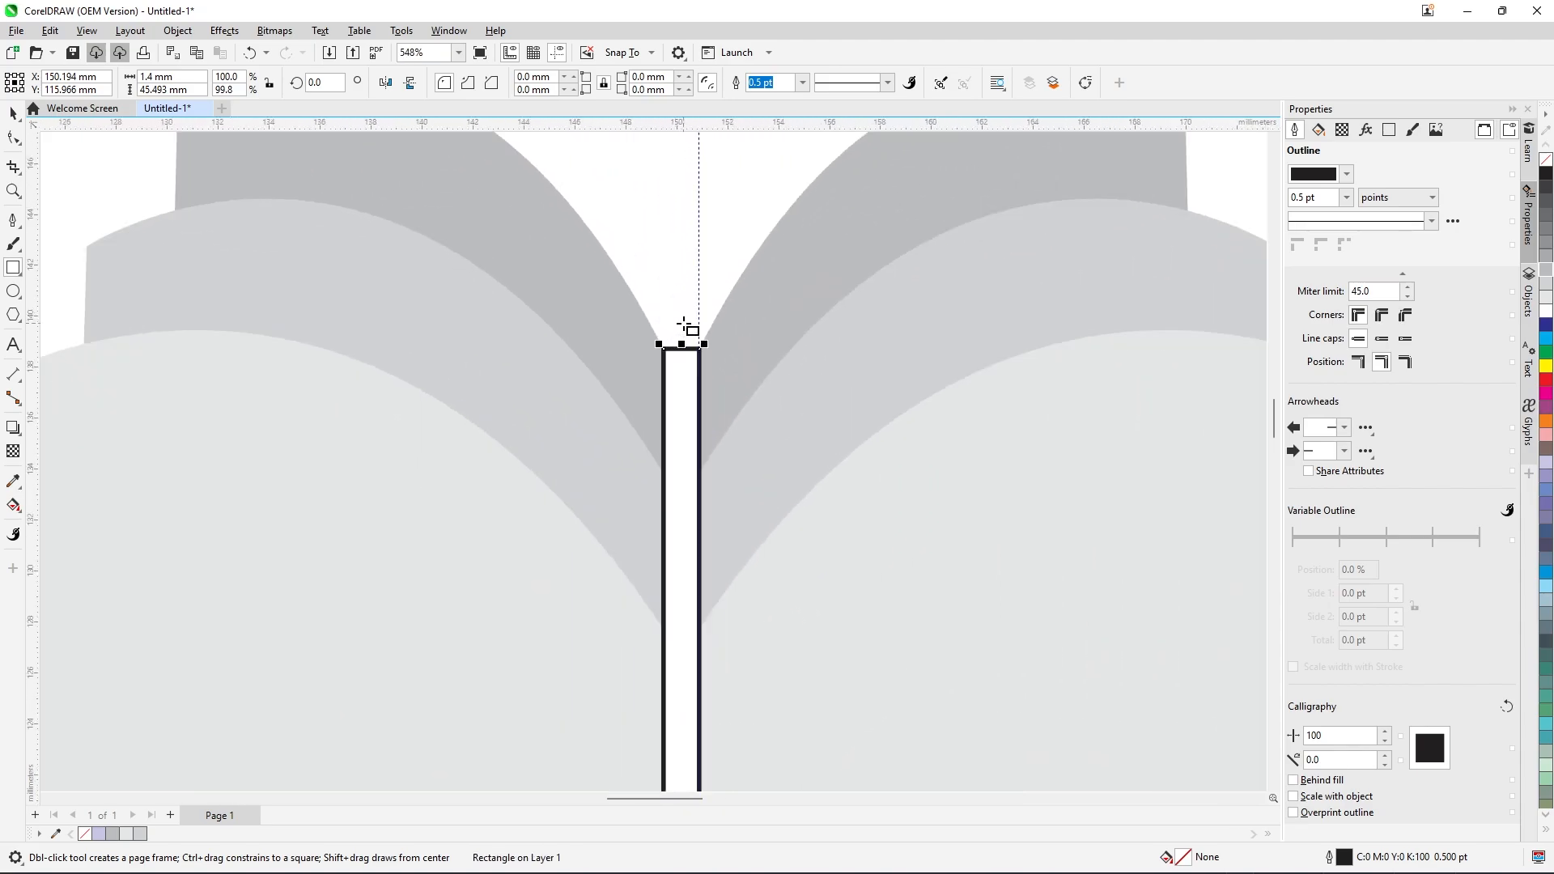
scroll(684, 323, "up", 2)
left_click(13, 114)
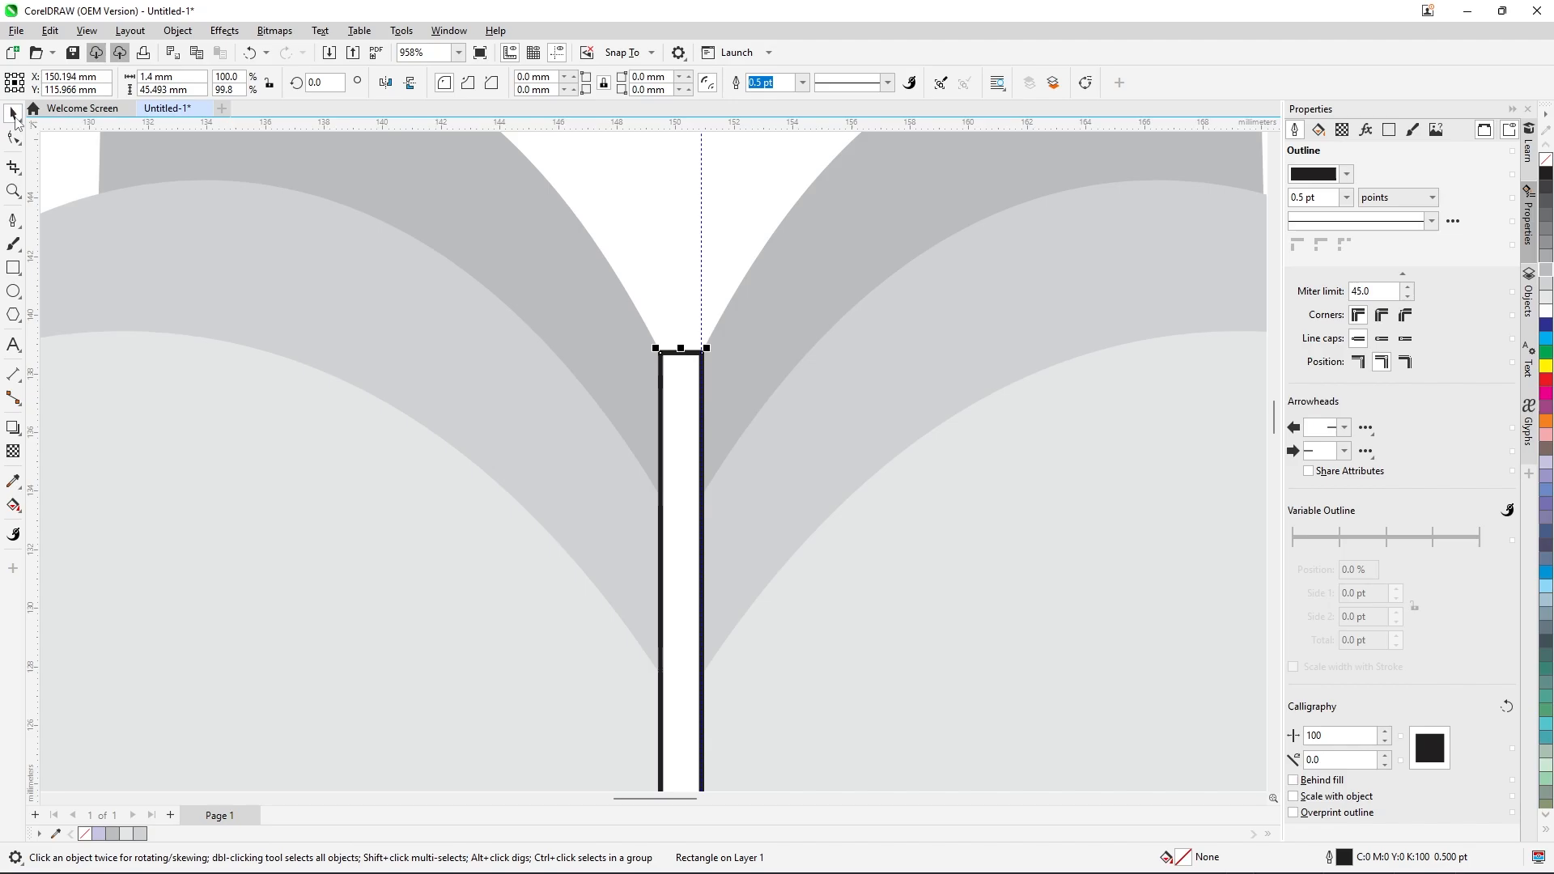
left_click(13, 138)
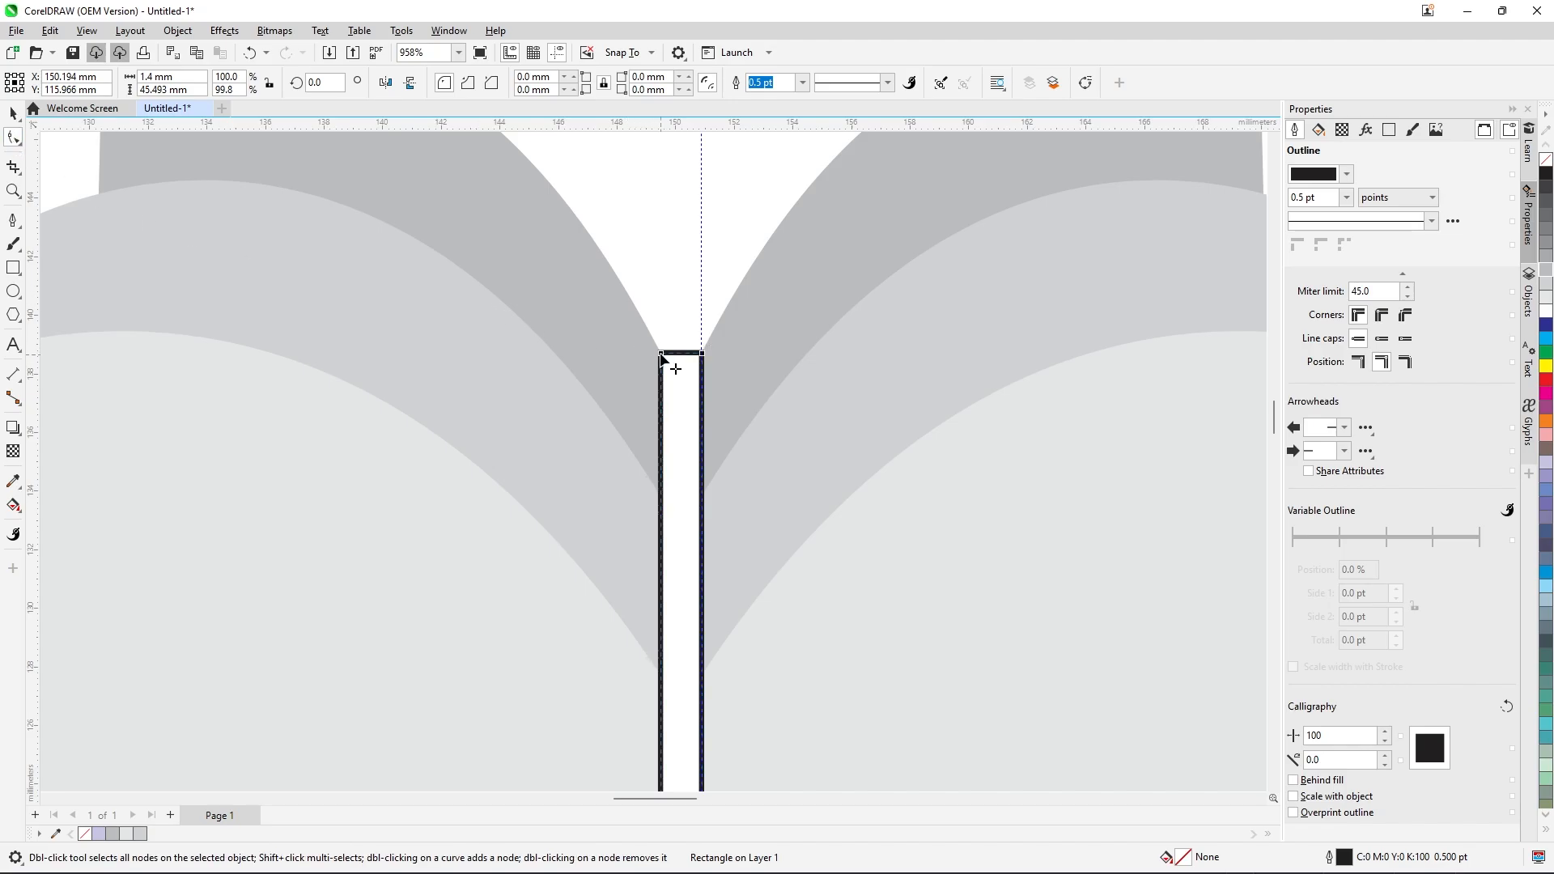
left_click_drag(668, 358, 671, 366)
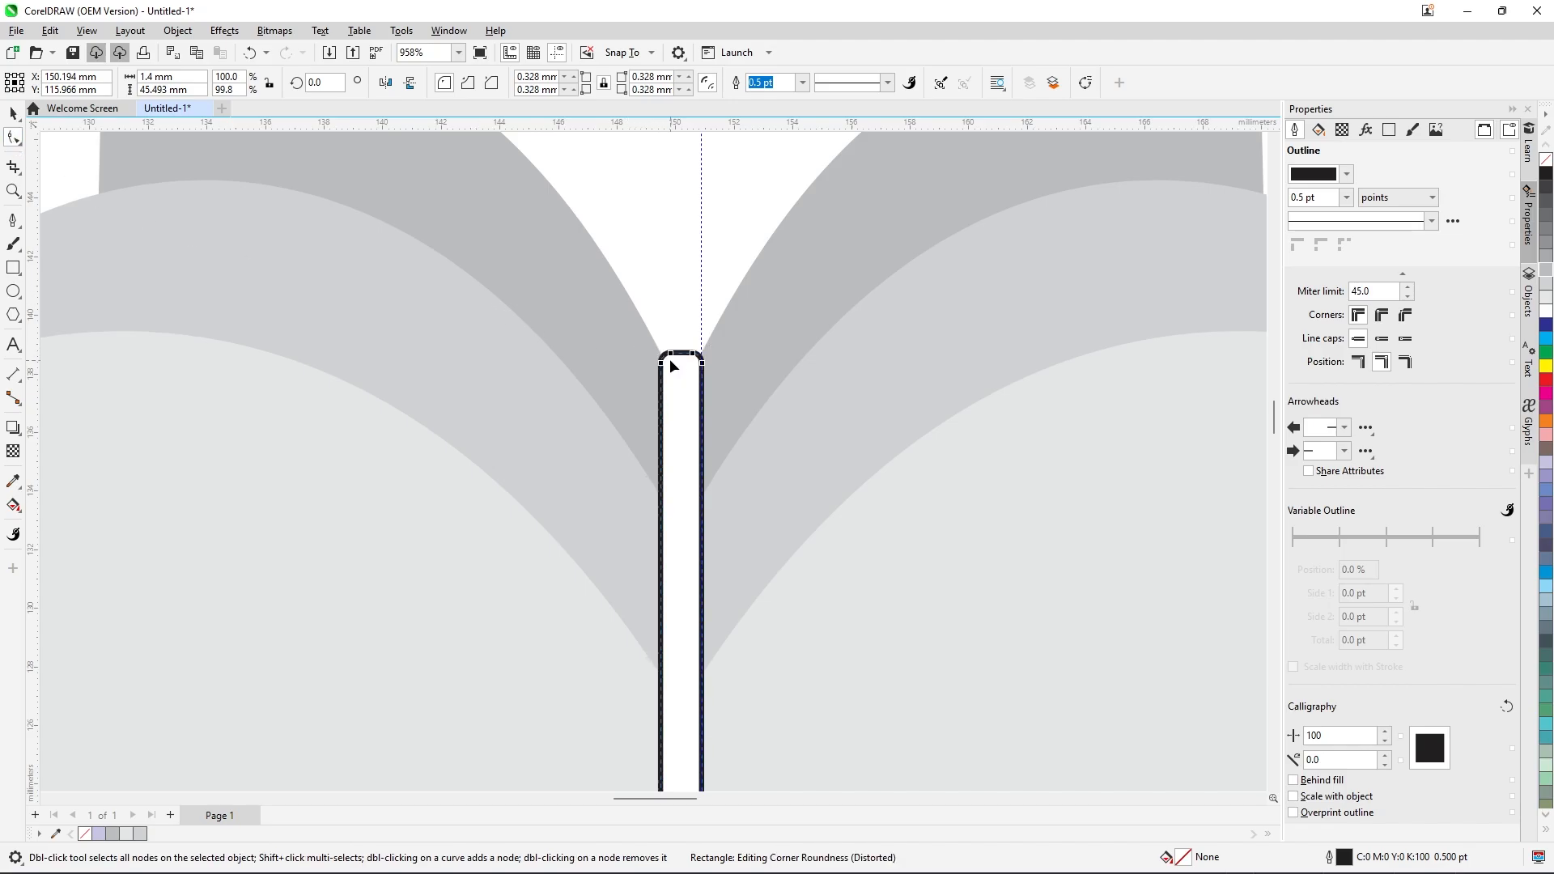
scroll(672, 265, "down", 4)
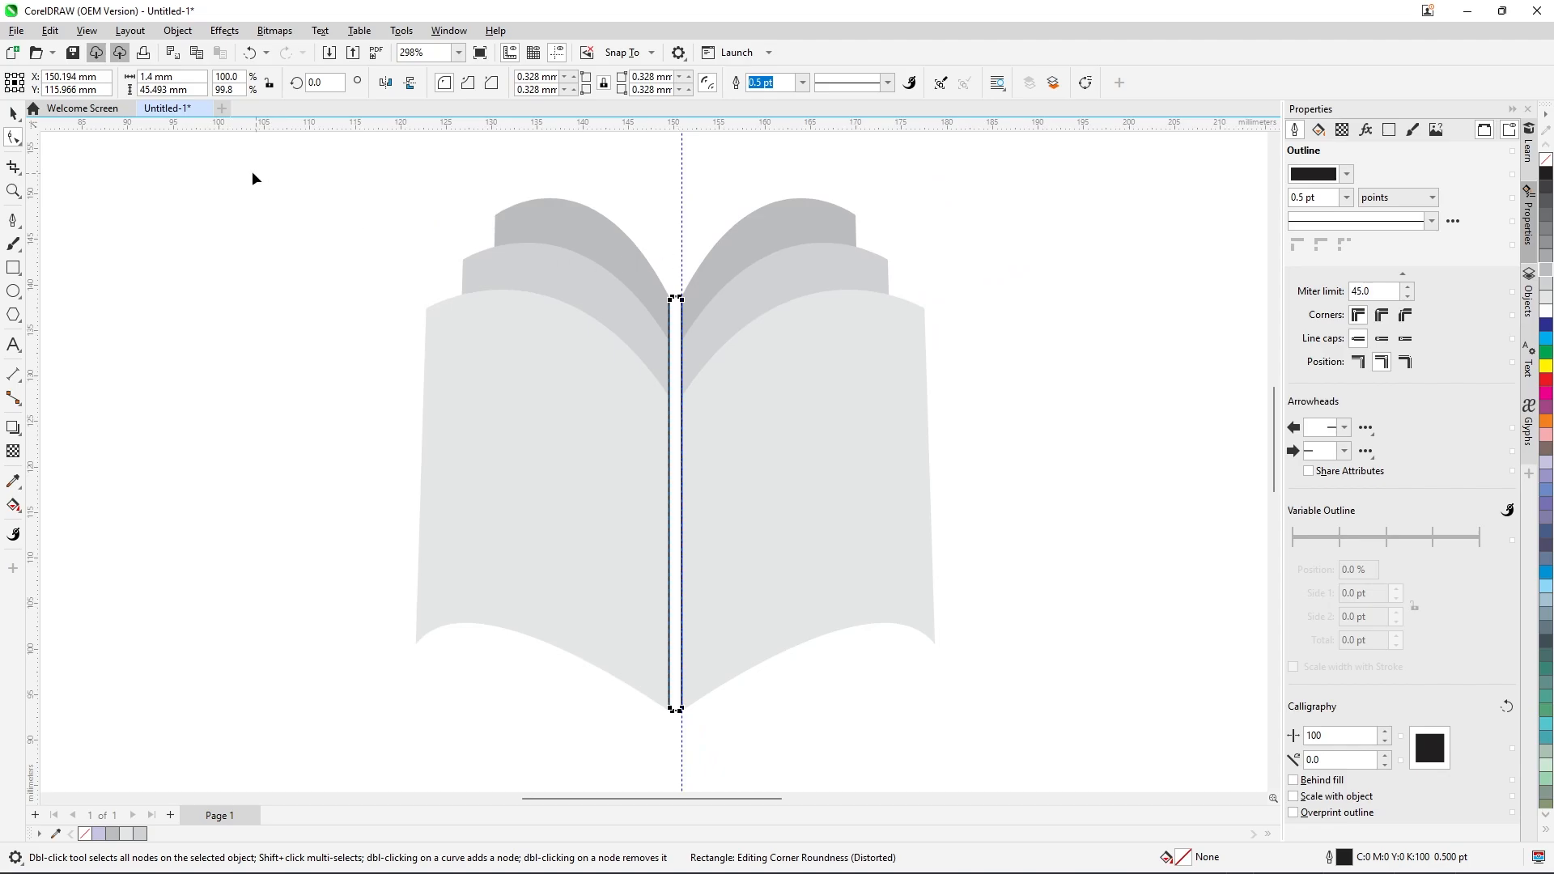
left_click(15, 116)
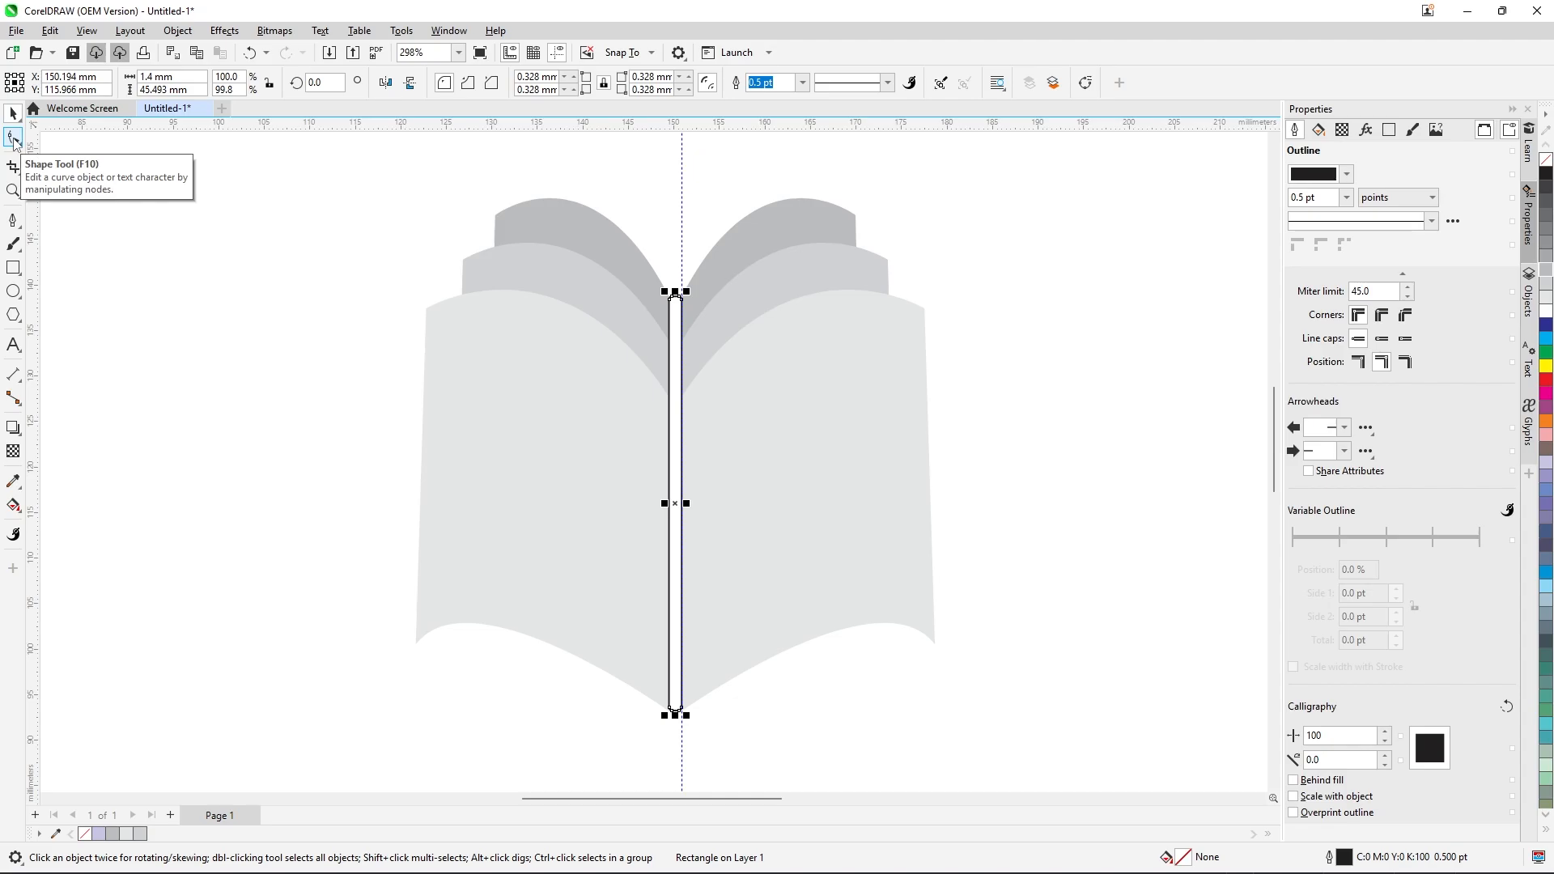
left_click(217, 147)
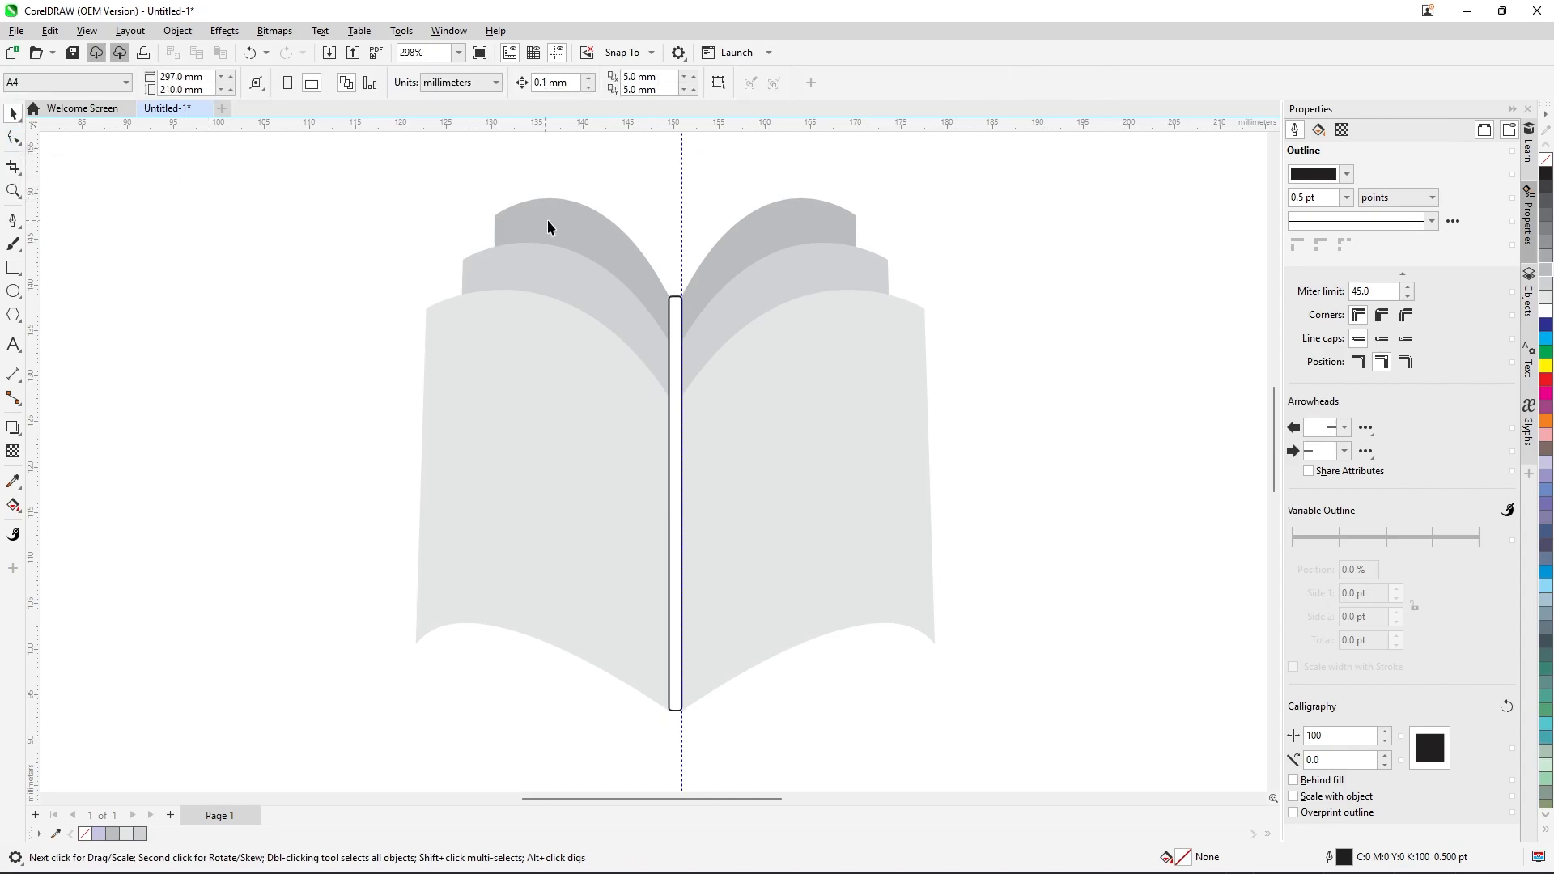
scroll(644, 223, "down", 2)
scroll(671, 335, "up", 2)
left_click(668, 330)
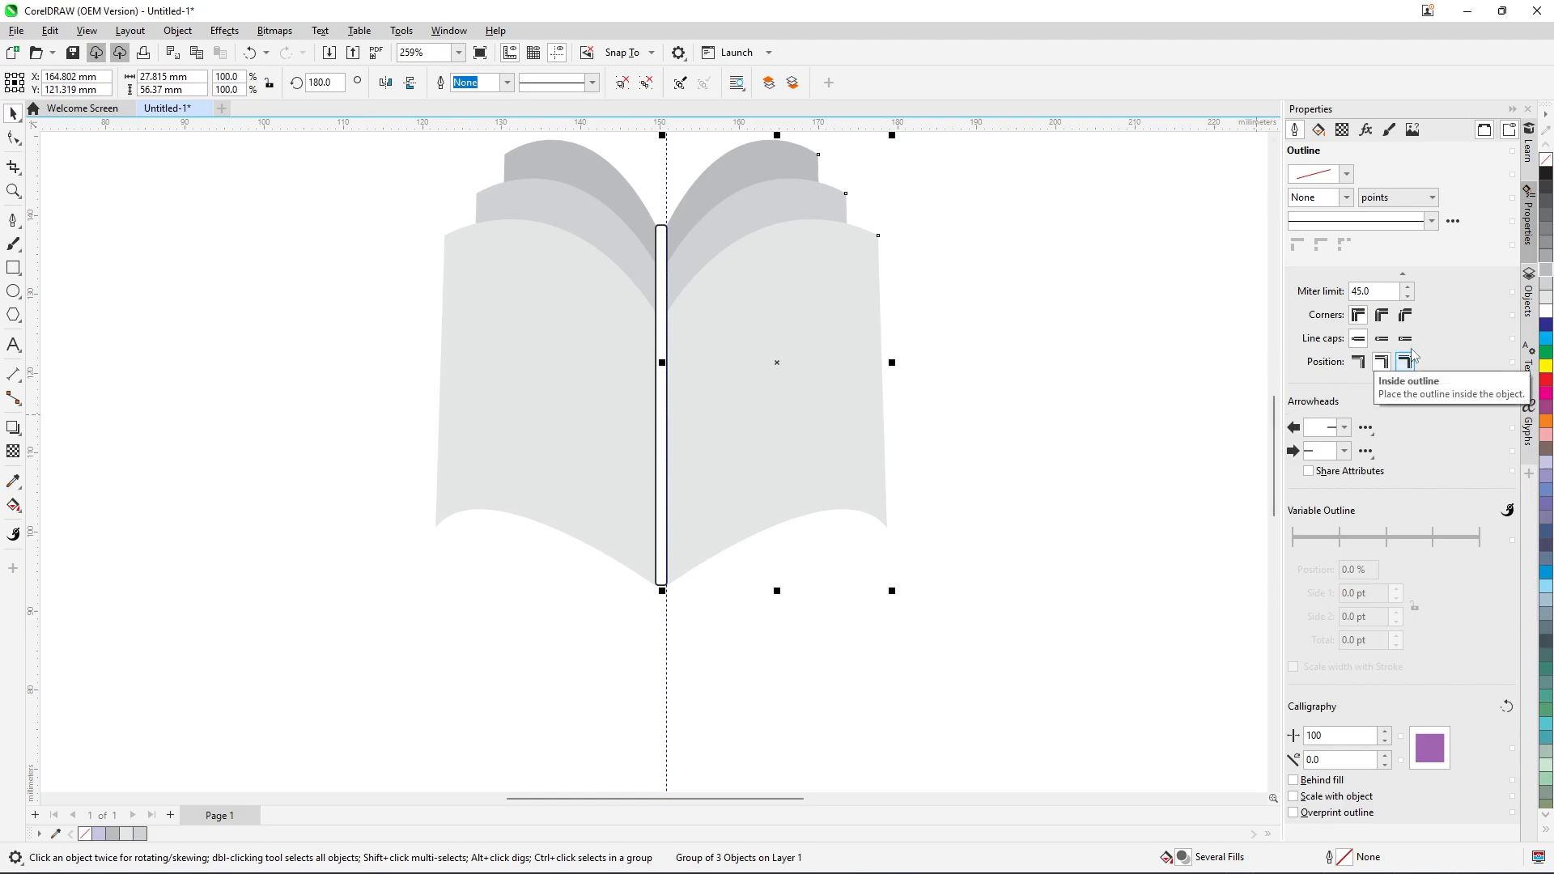
left_click(1547, 273)
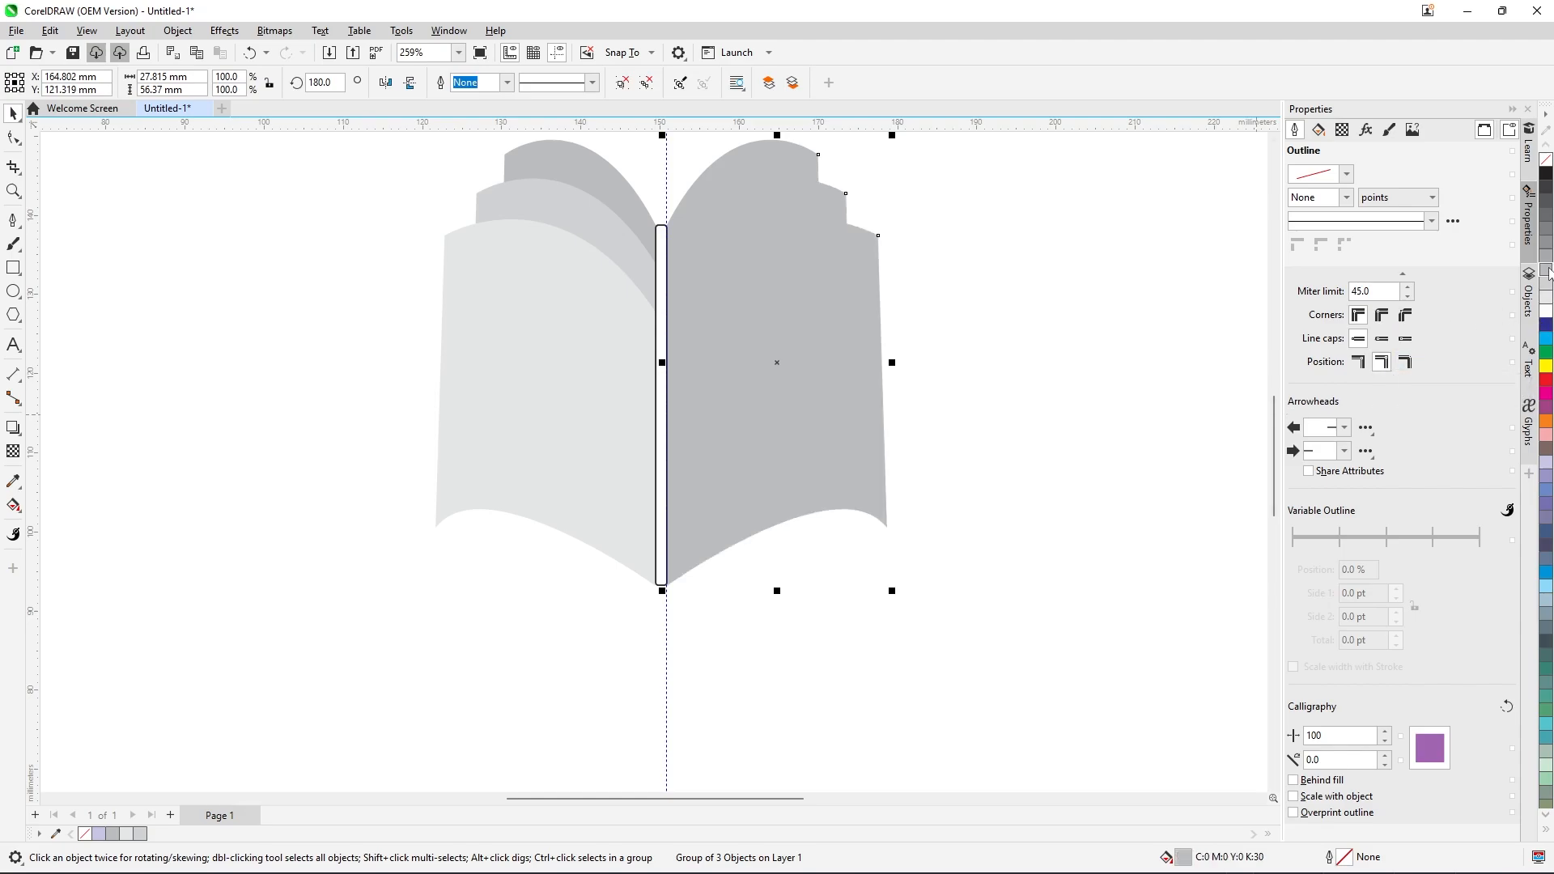
key("ctrl+z")
left_click(1019, 249)
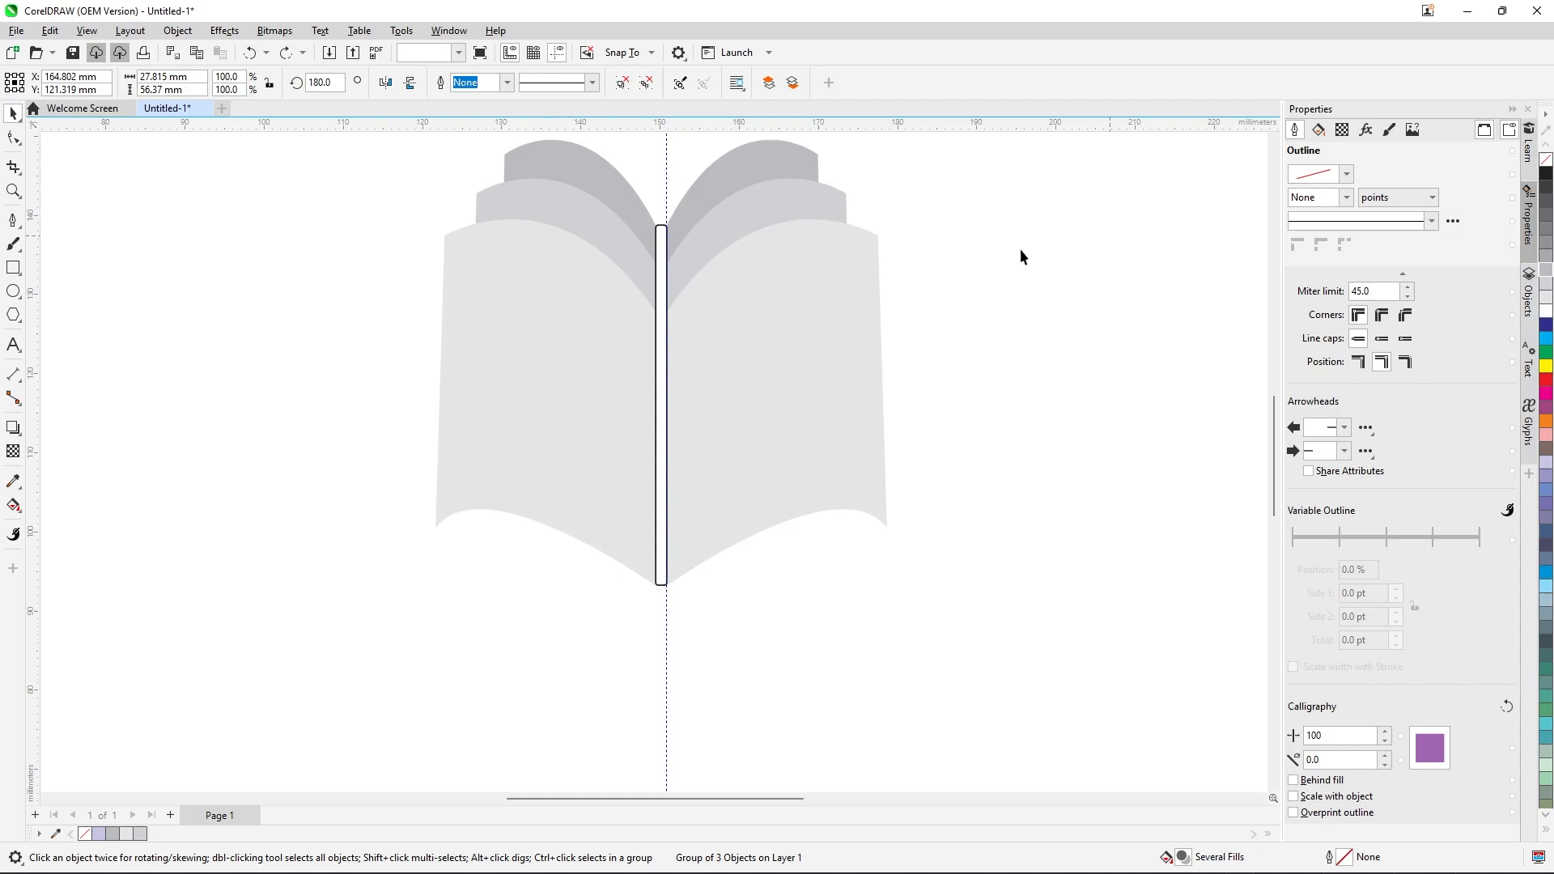
Fill the spine rectangle with 40% black and remove its outline by setting the outline width to None.
left_click(663, 226)
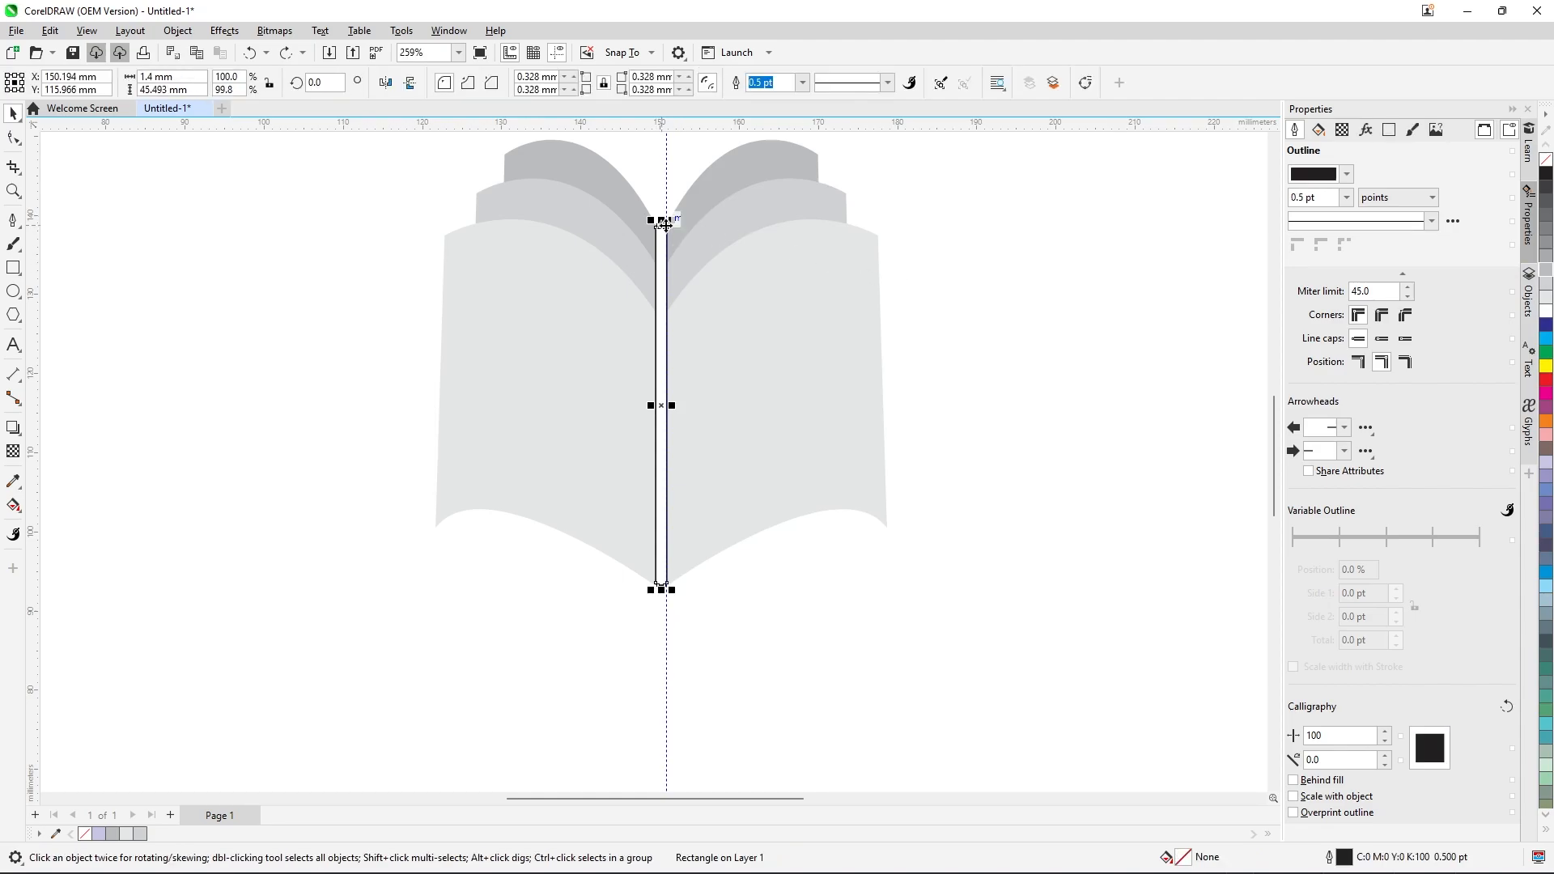
left_click(1546, 261)
left_click(922, 327)
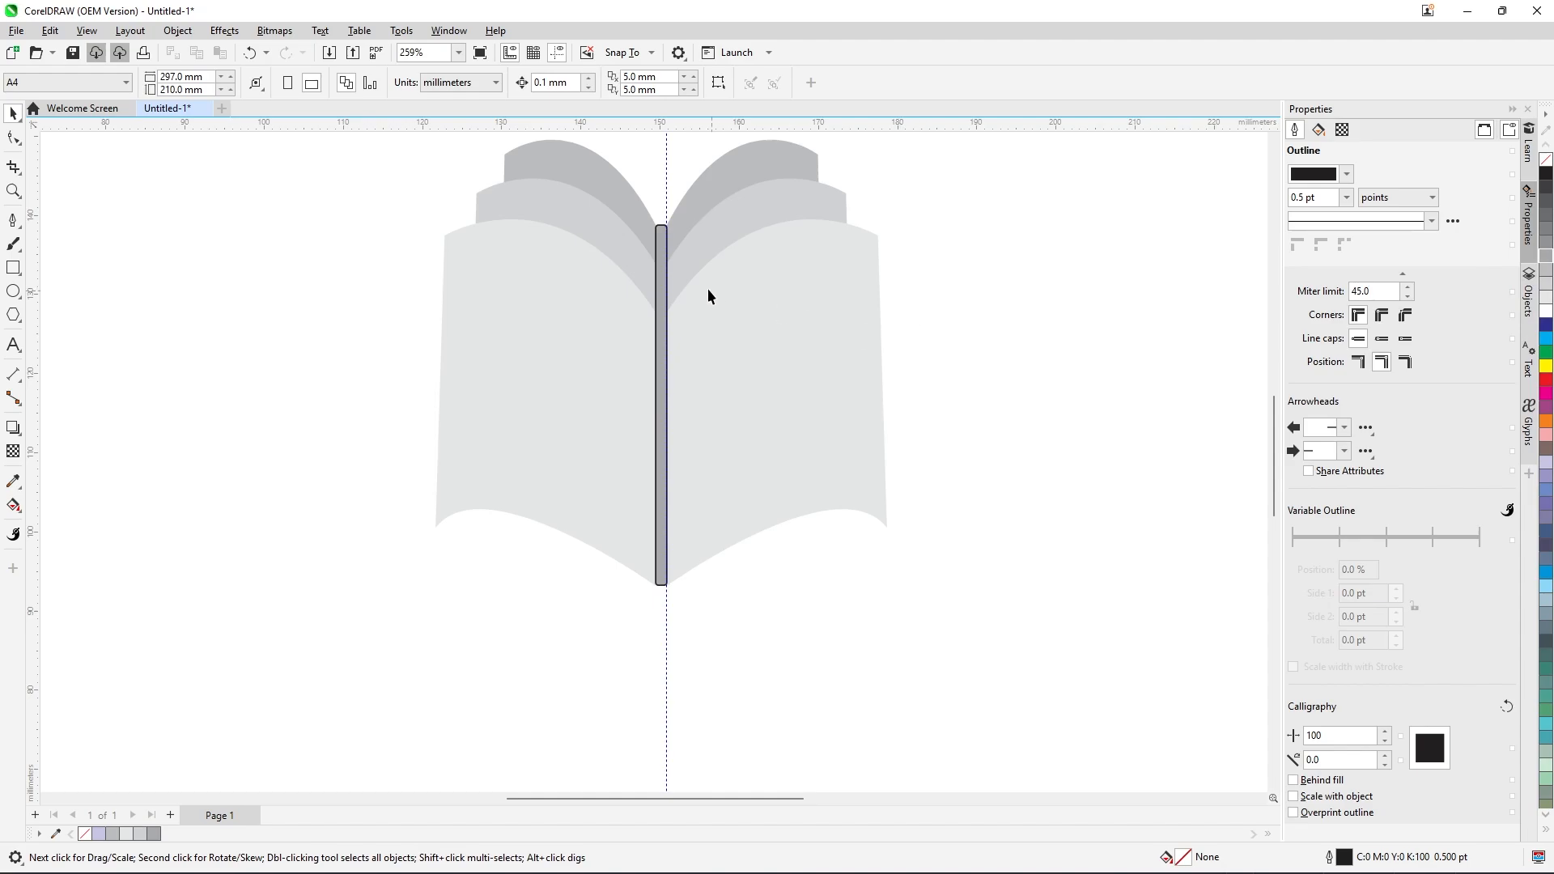
left_click(663, 285)
left_click(802, 82)
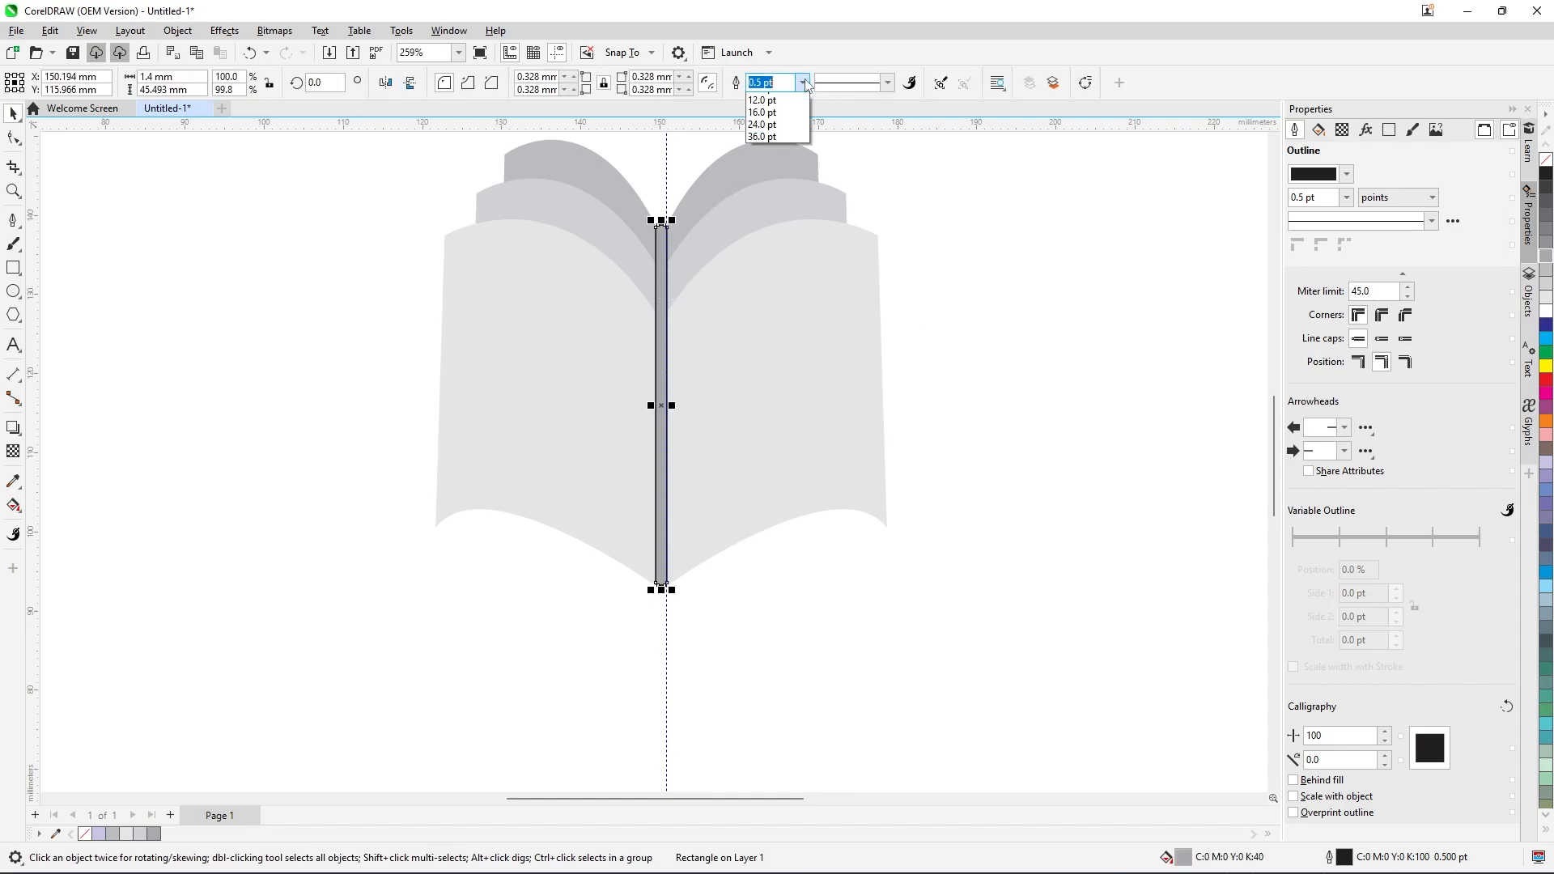
left_click(764, 100)
left_click(927, 255)
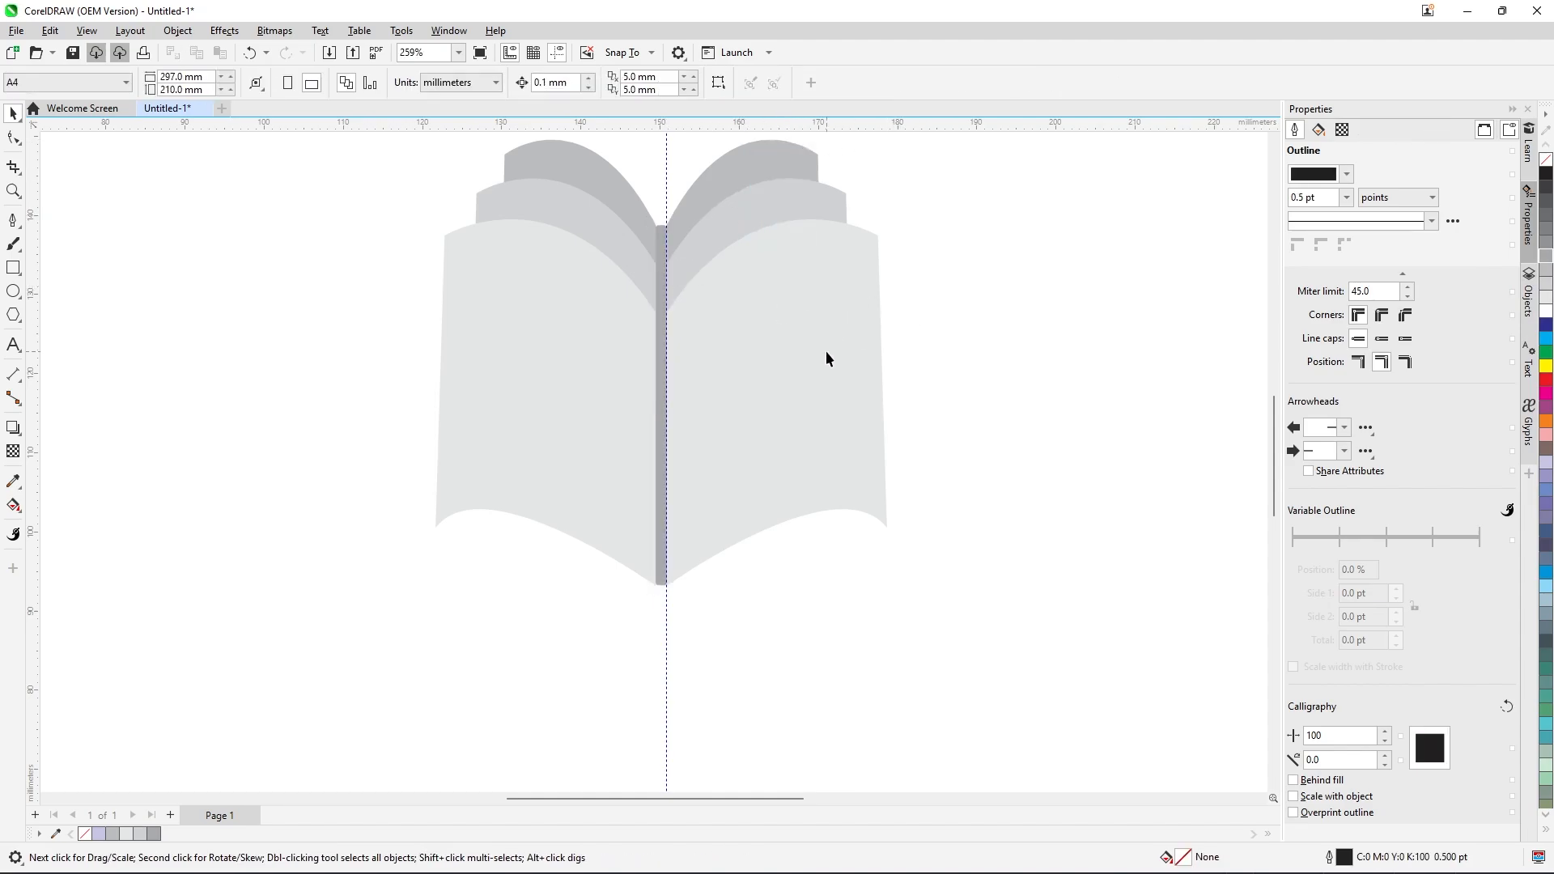
Group both page groups and the spine rectangle into a single book symbol.
scroll(822, 353, "down", 4)
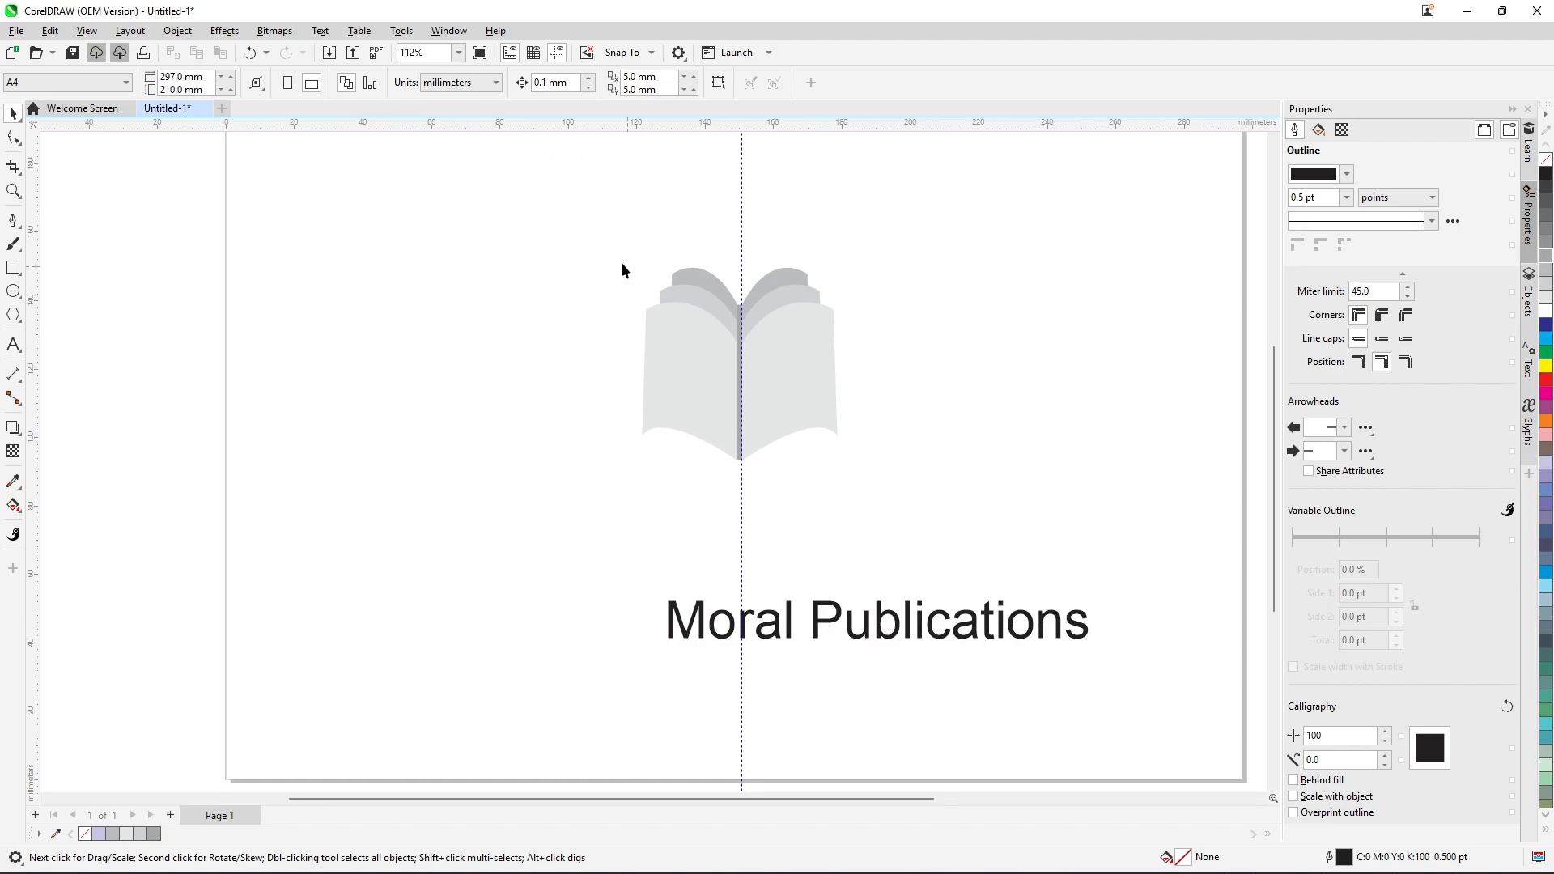
left_click_drag(596, 245, 751, 356)
left_click_drag(905, 479, 906, 480)
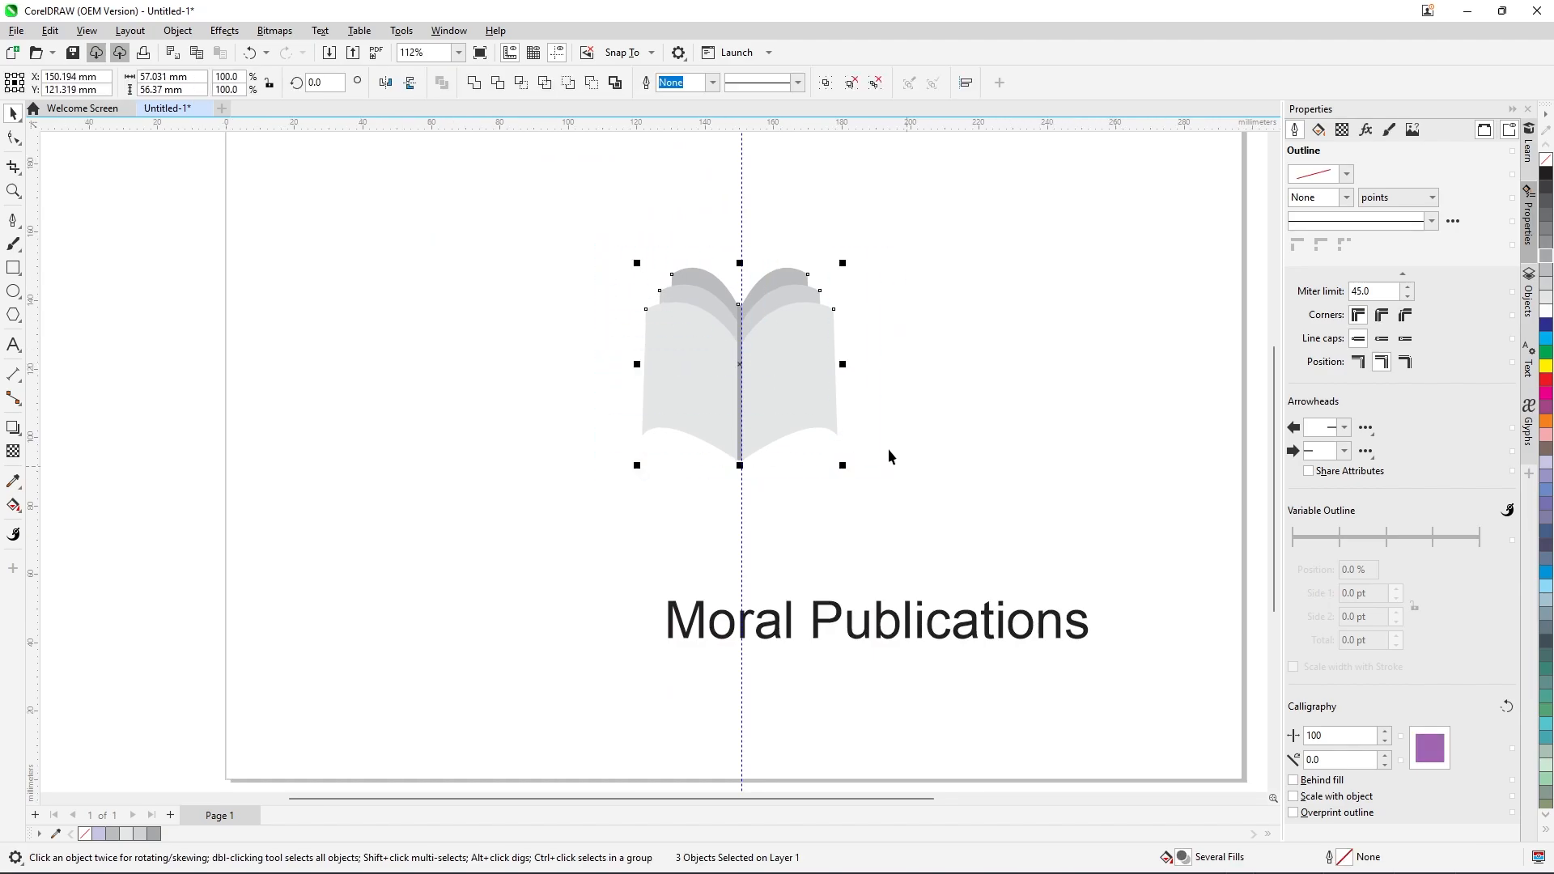
right_click(784, 334)
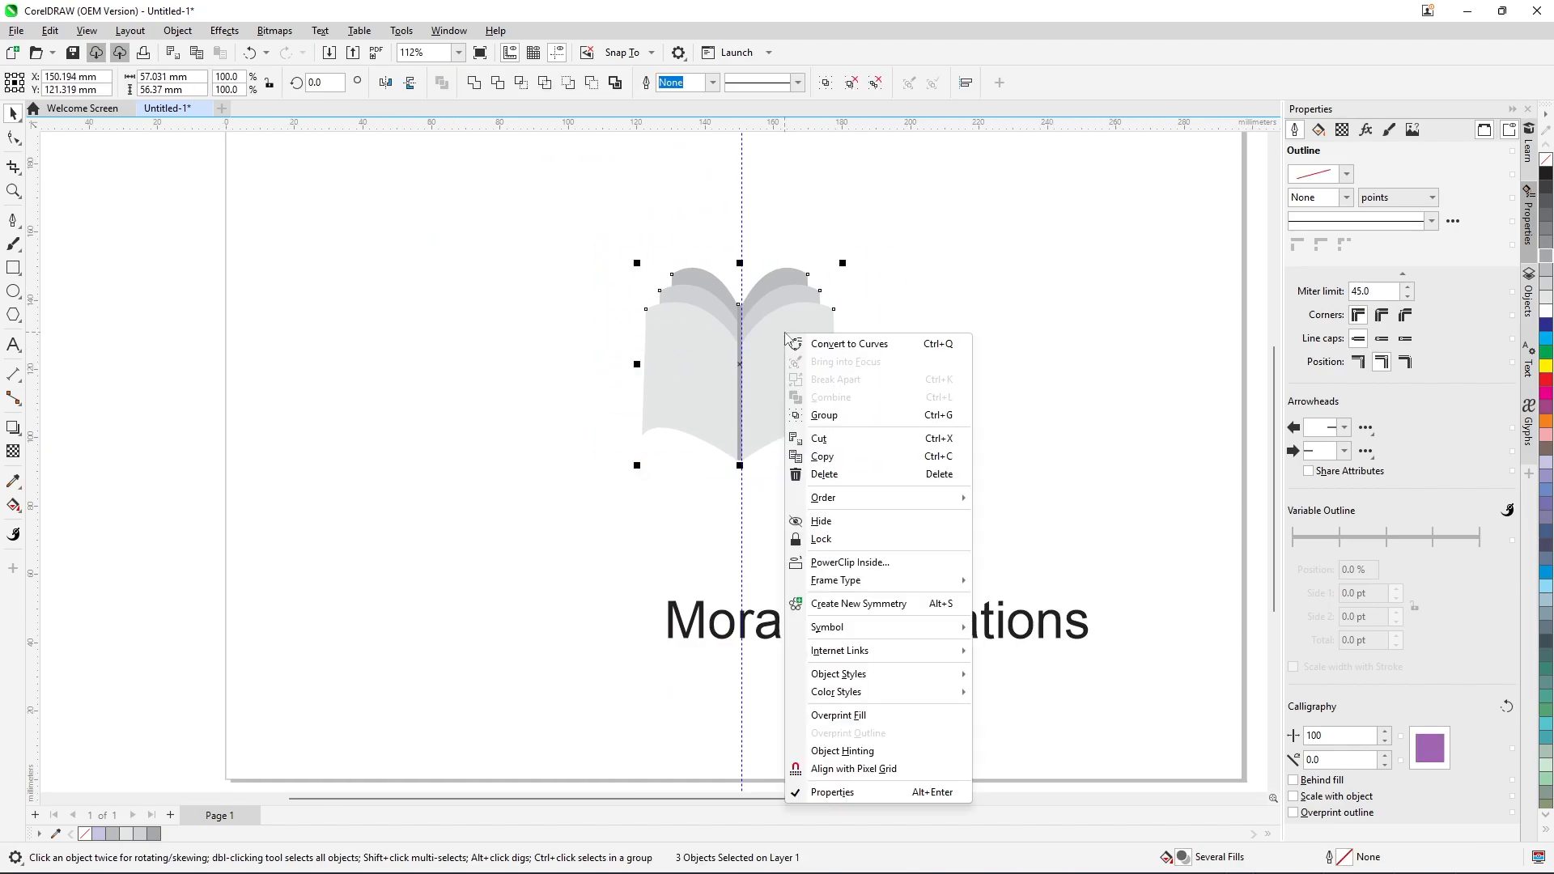
left_click(823, 415)
left_click(891, 391)
scroll(764, 314, "down", 2)
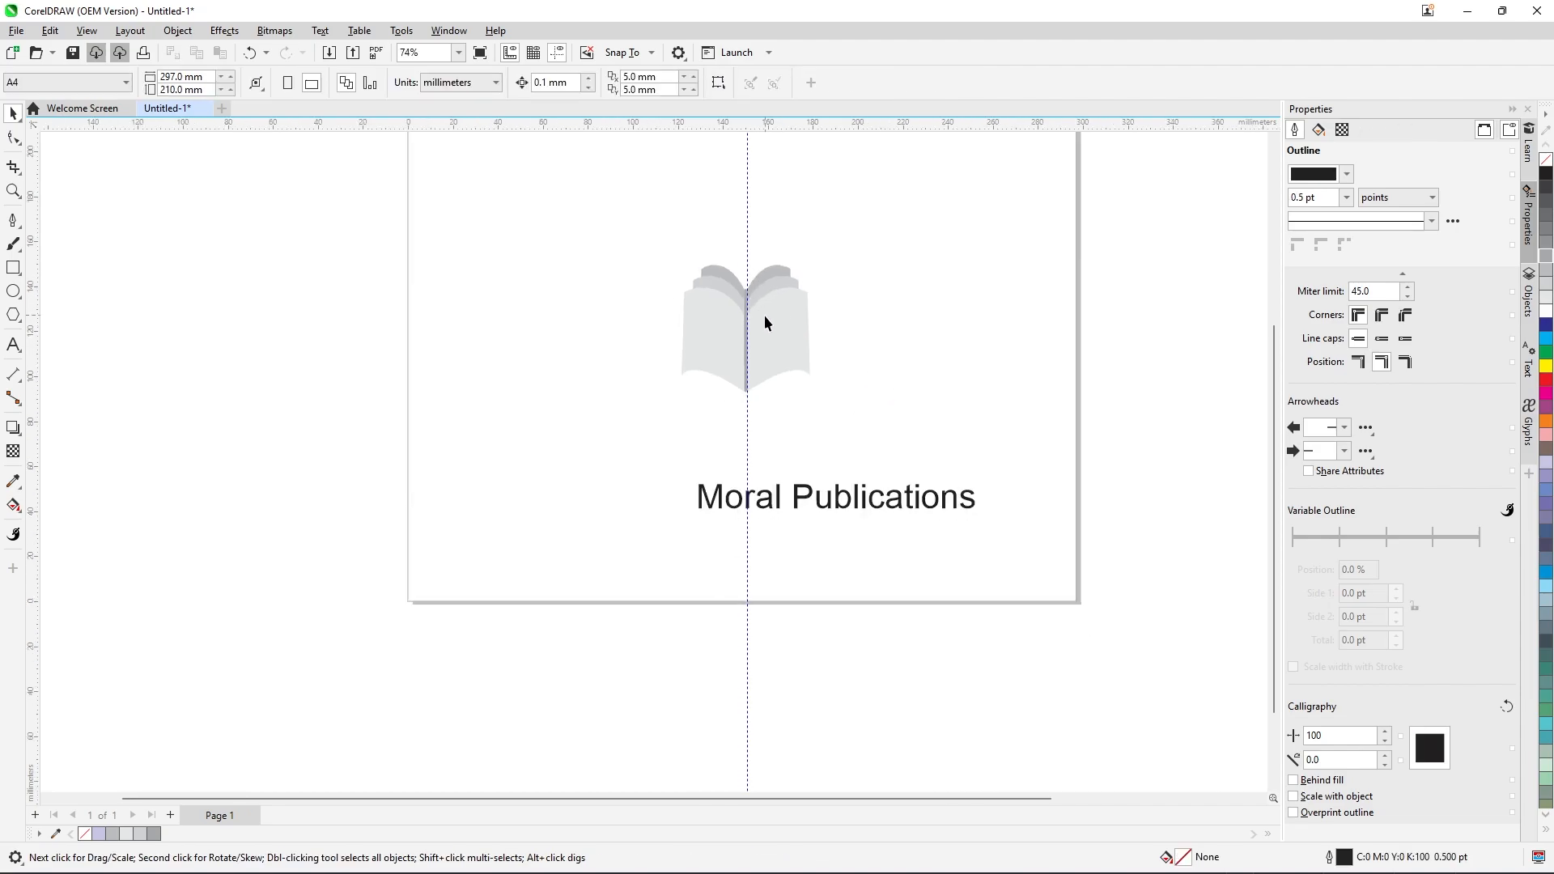
left_click_drag(764, 314, 809, 317)
left_click(857, 314)
scroll(753, 304, "up", 2)
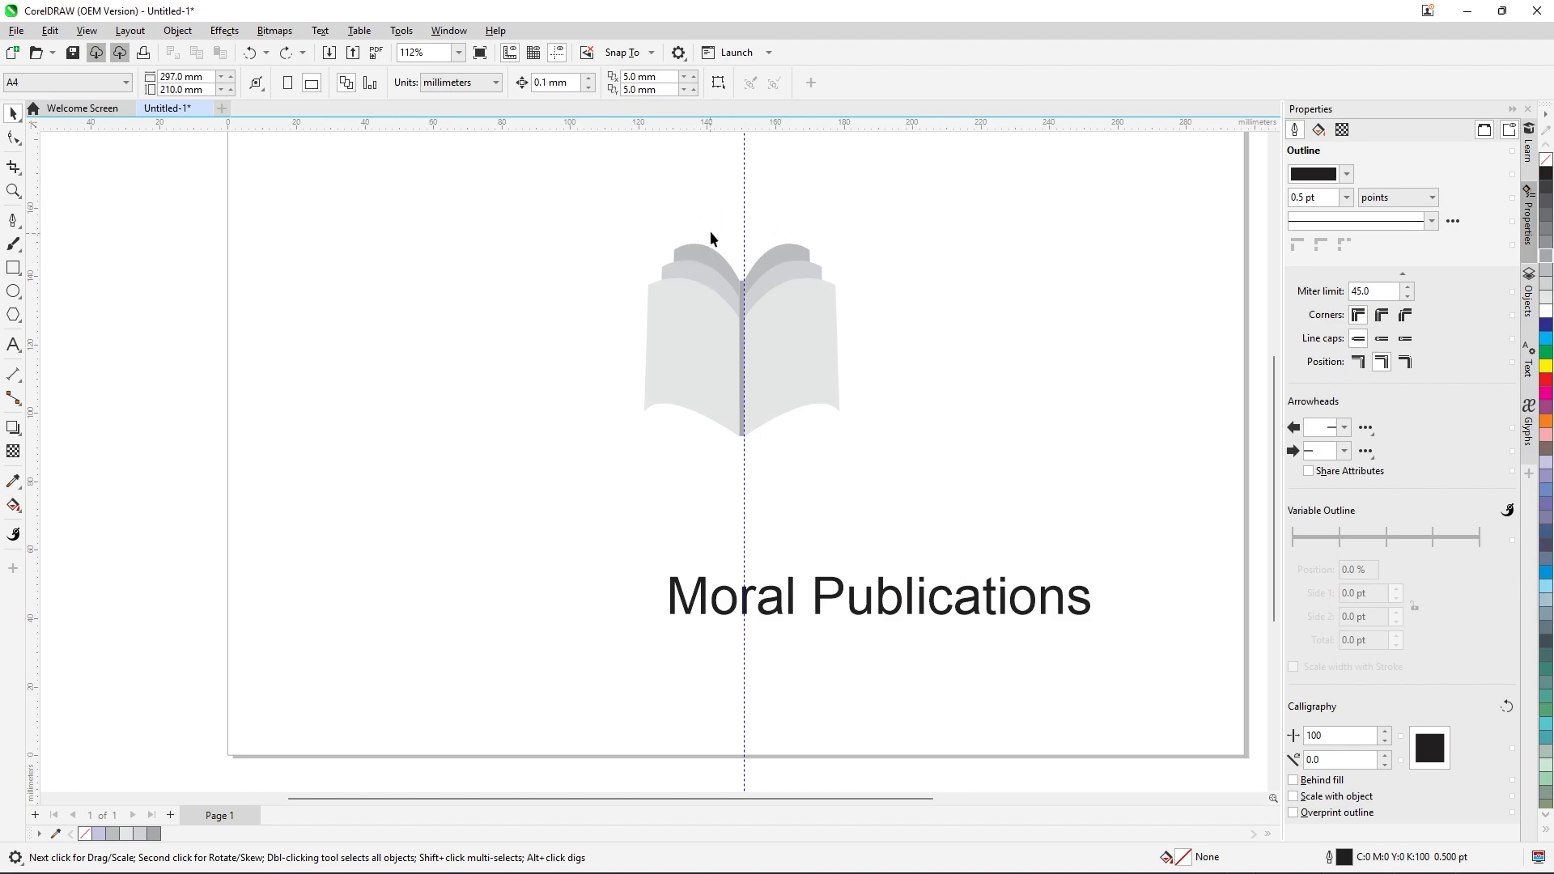
scroll(756, 347, "down", 1)
scroll(788, 266, "up", 2)
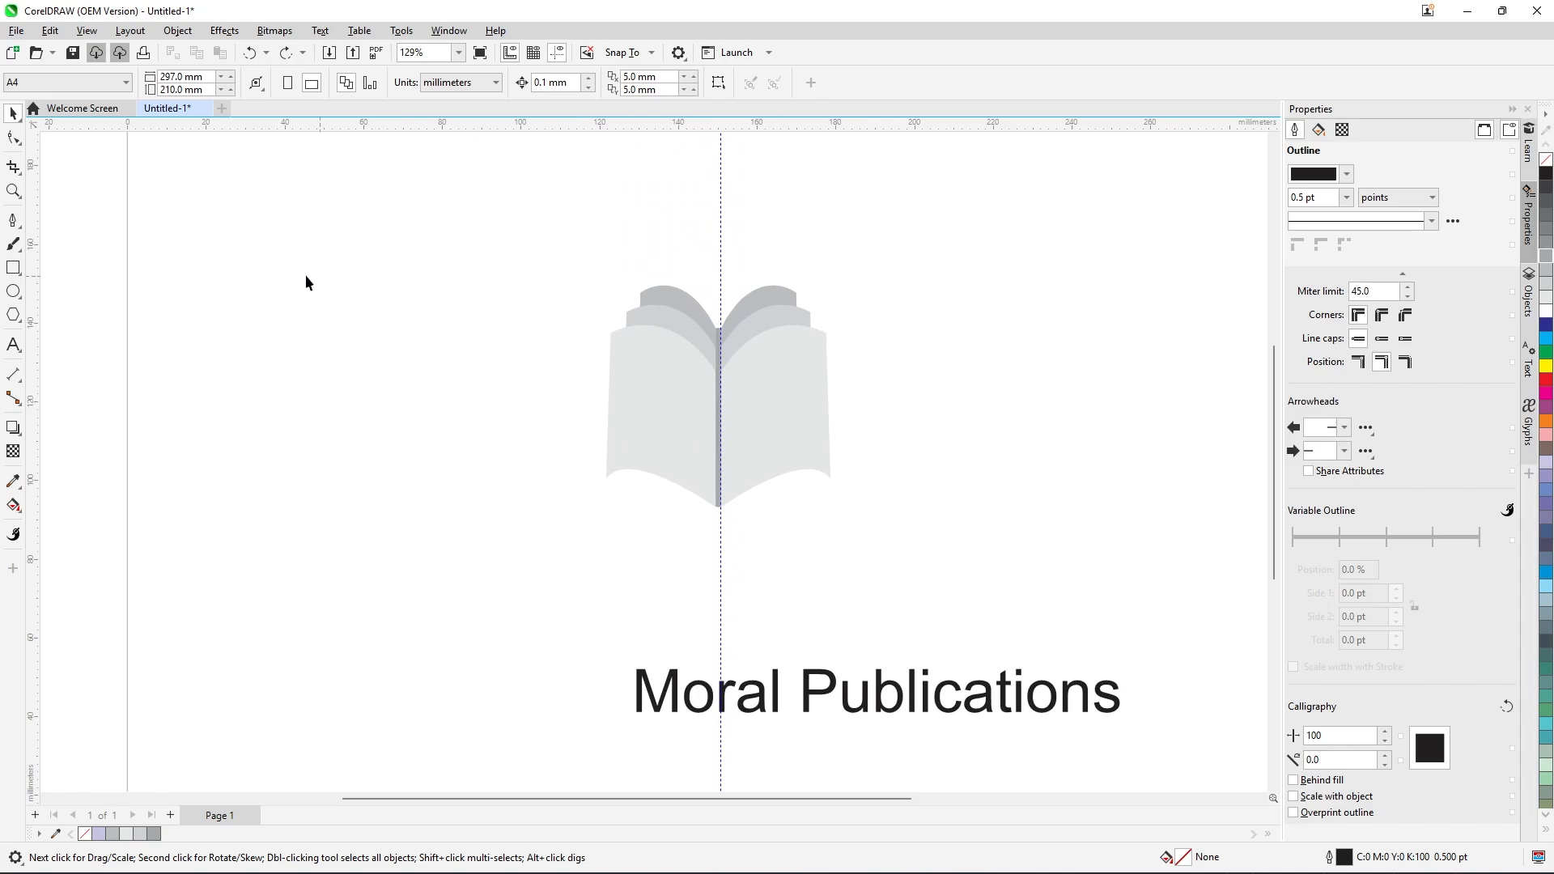
left_click(14, 292)
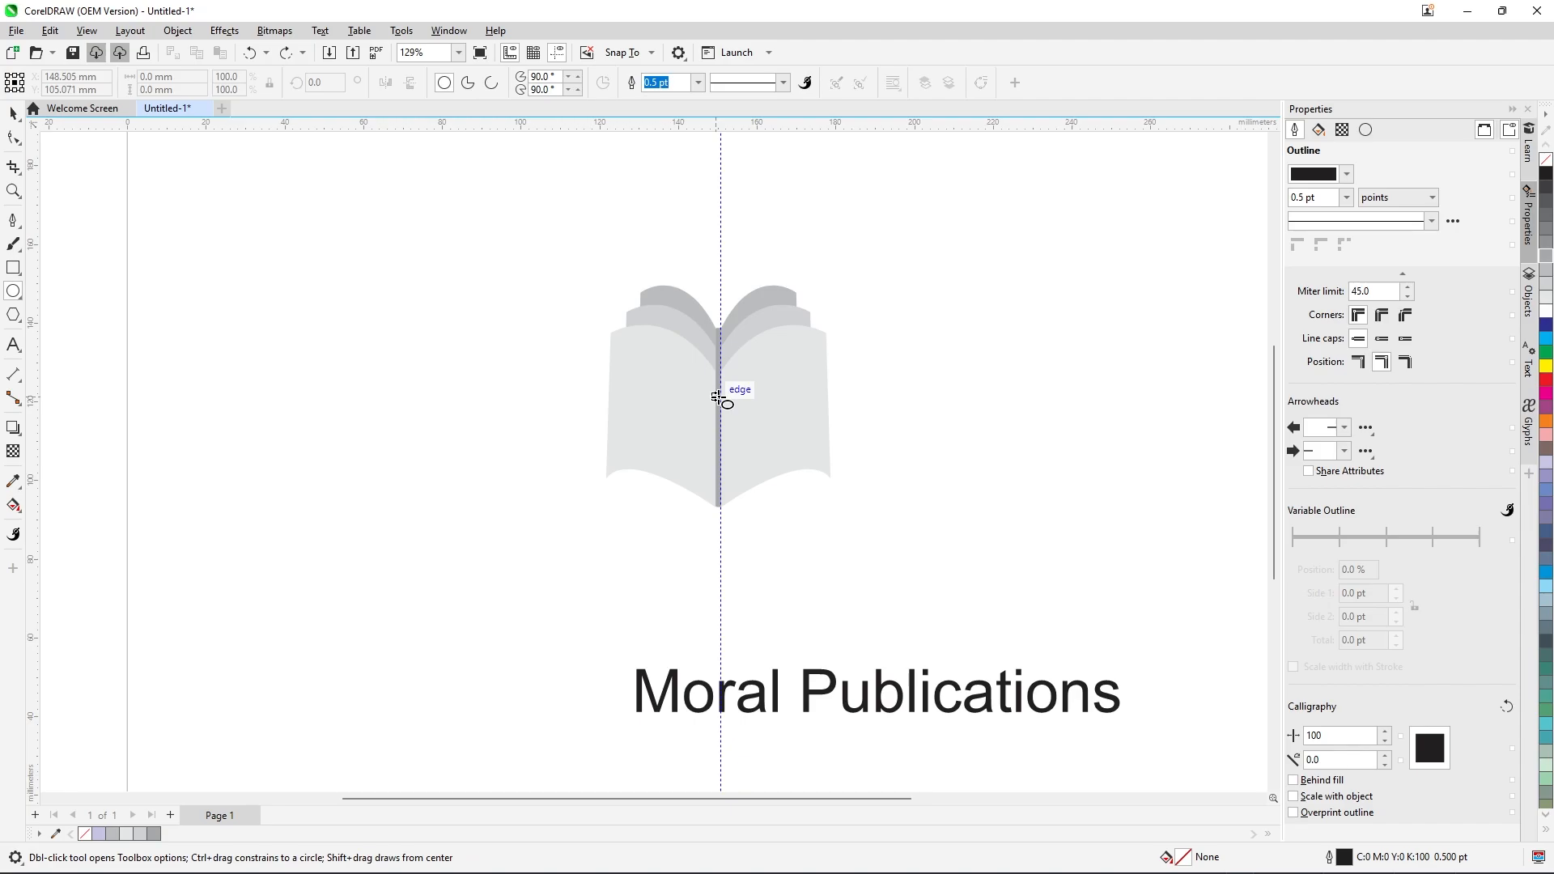
left_click_drag(717, 396, 796, 450)
key("ctrl+z")
left_click_drag(717, 380, 769, 440)
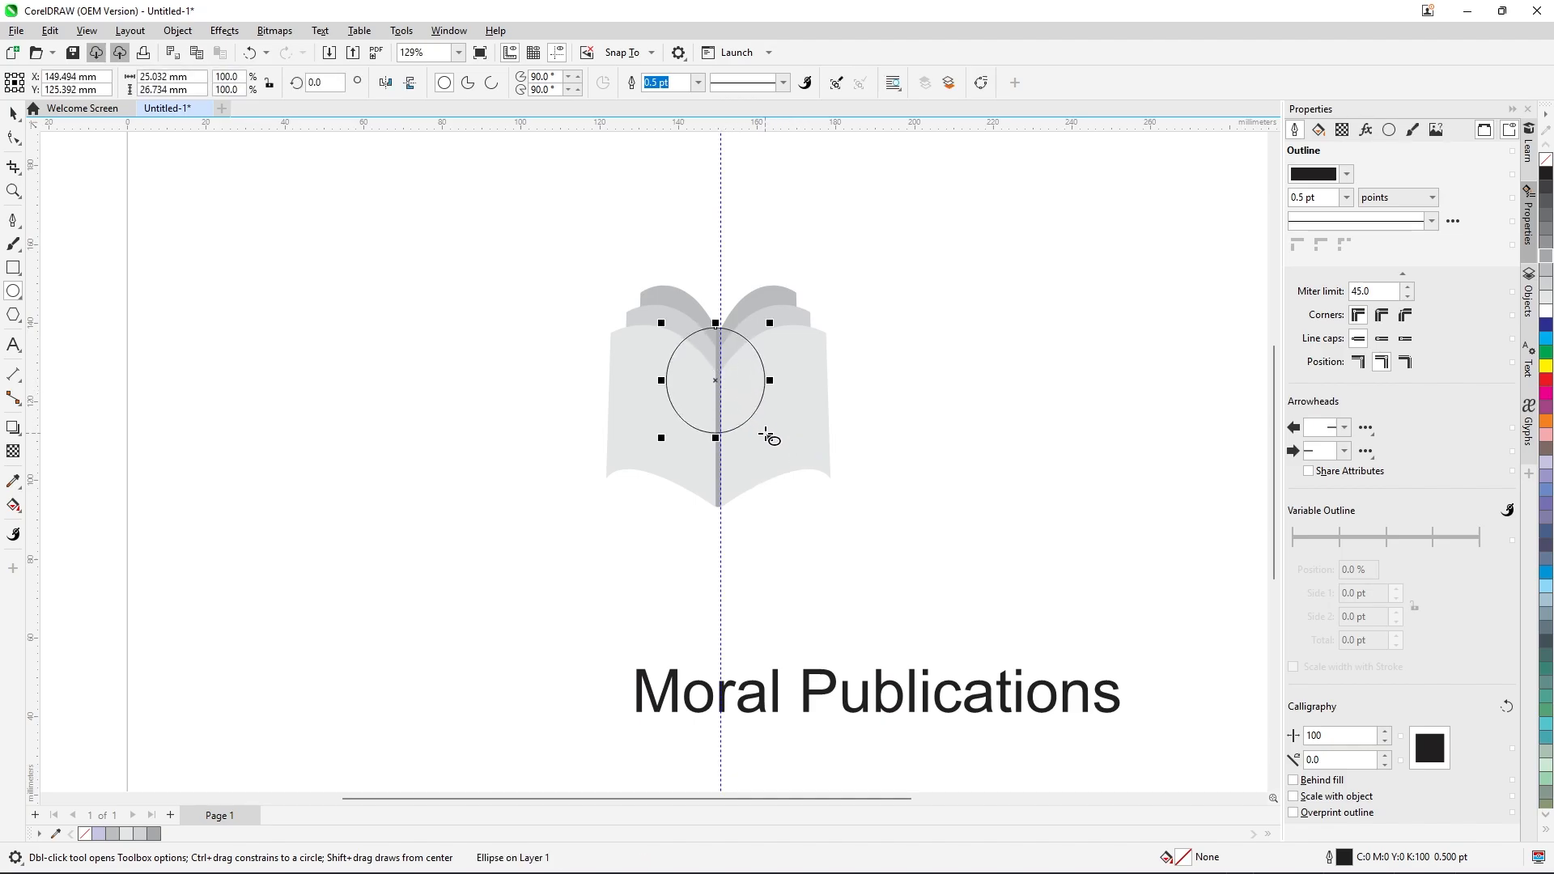
key("ctrl+z")
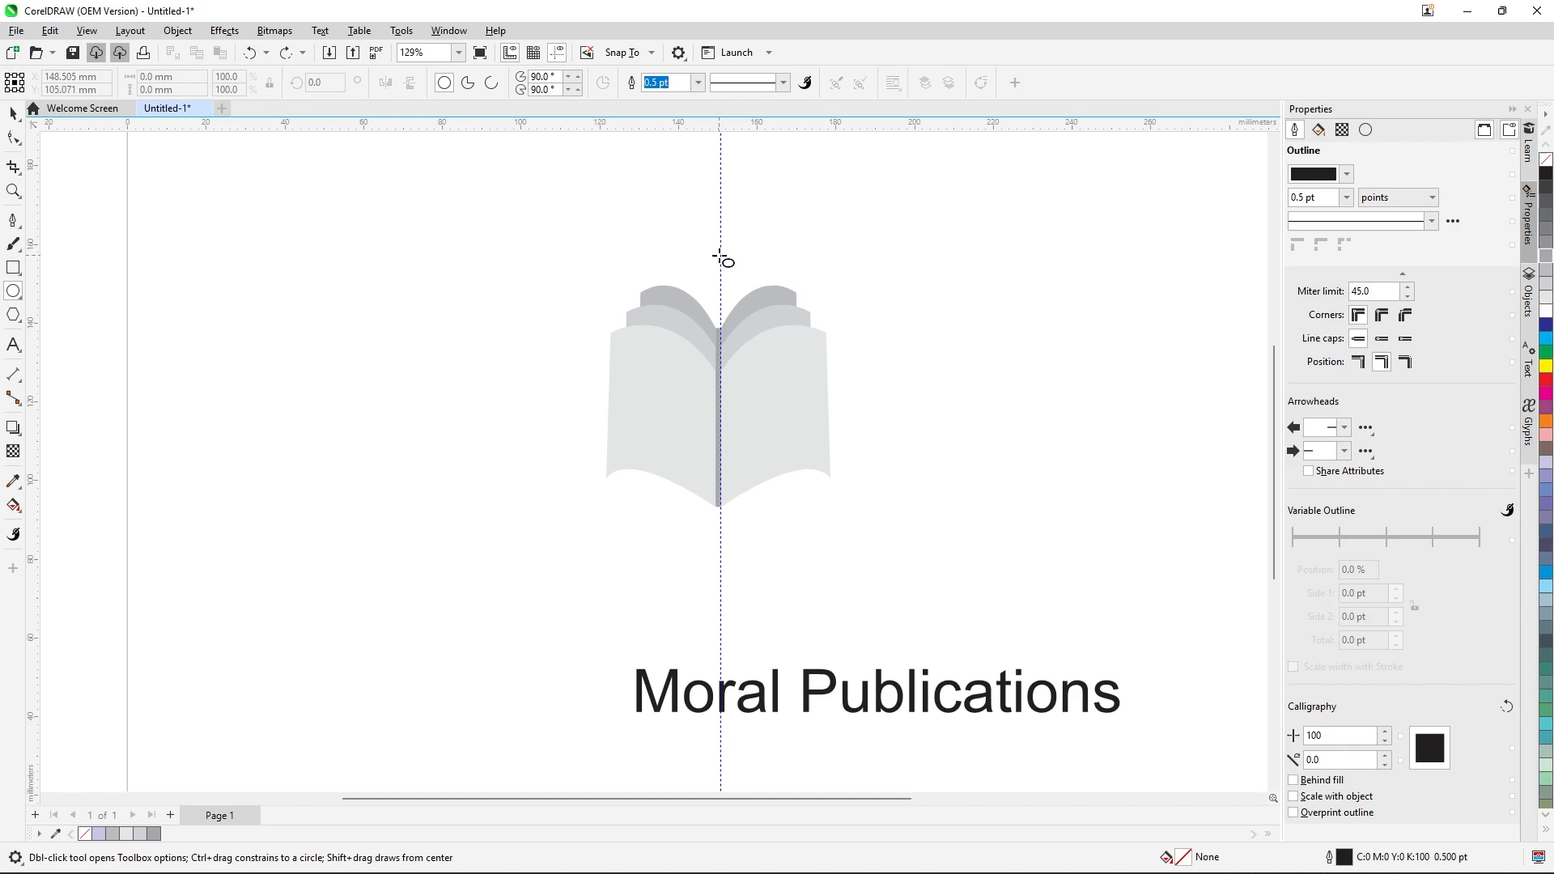
Draw a circle about 39 mm in diameter extending right from the vertical guideline, overlapping the upper right pages of the book.
left_click_drag(719, 256, 877, 392)
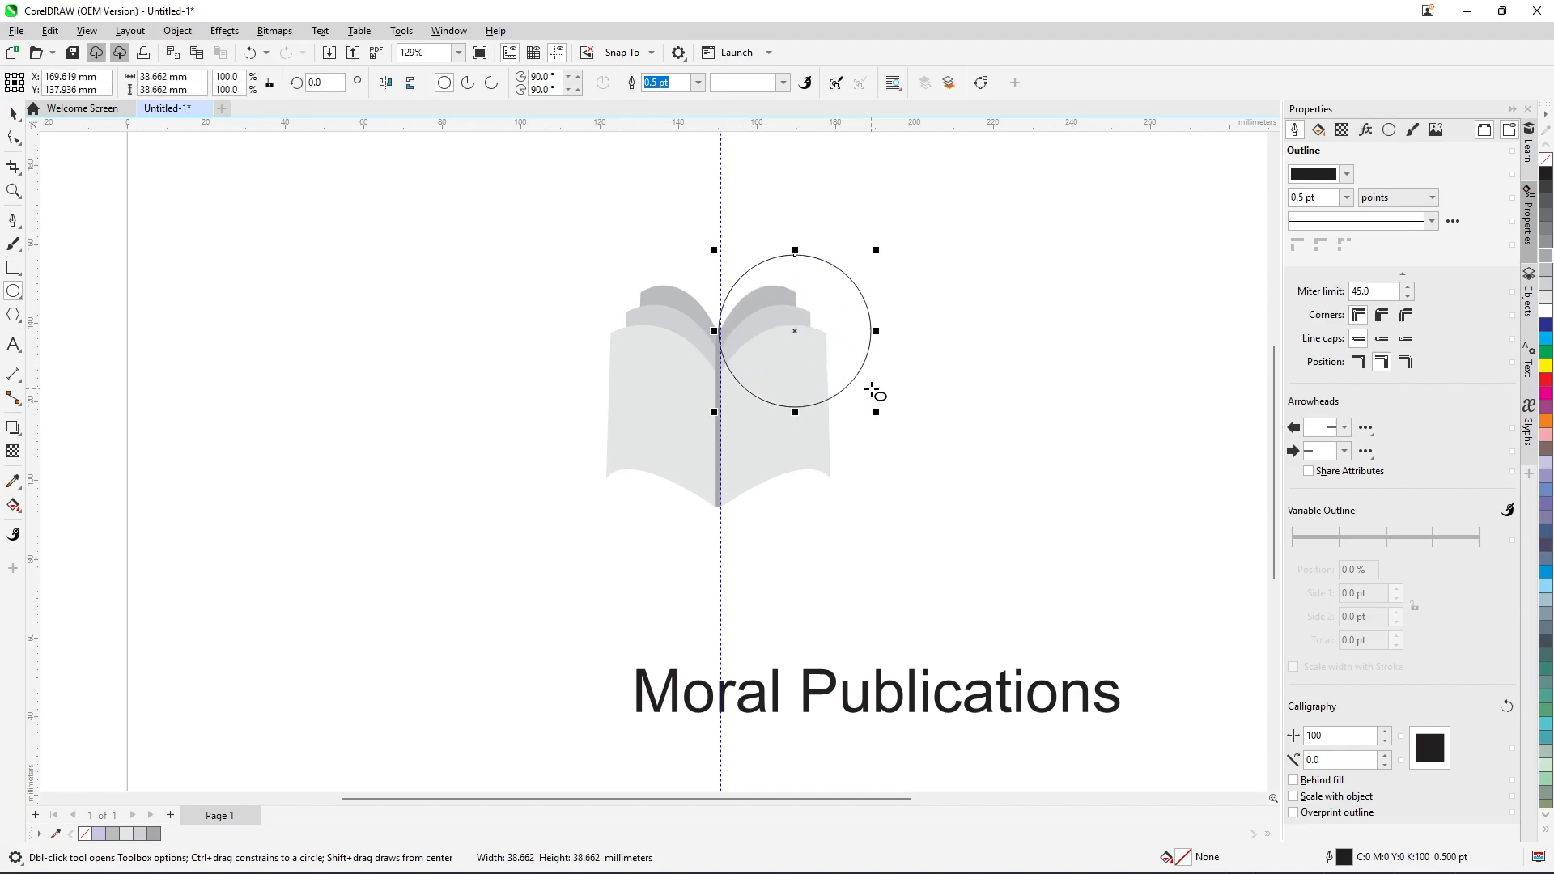
Replace the offset circle with one about 37 mm in diameter, centred on the vertical guideline just above the spine.
key("ctrl+z")
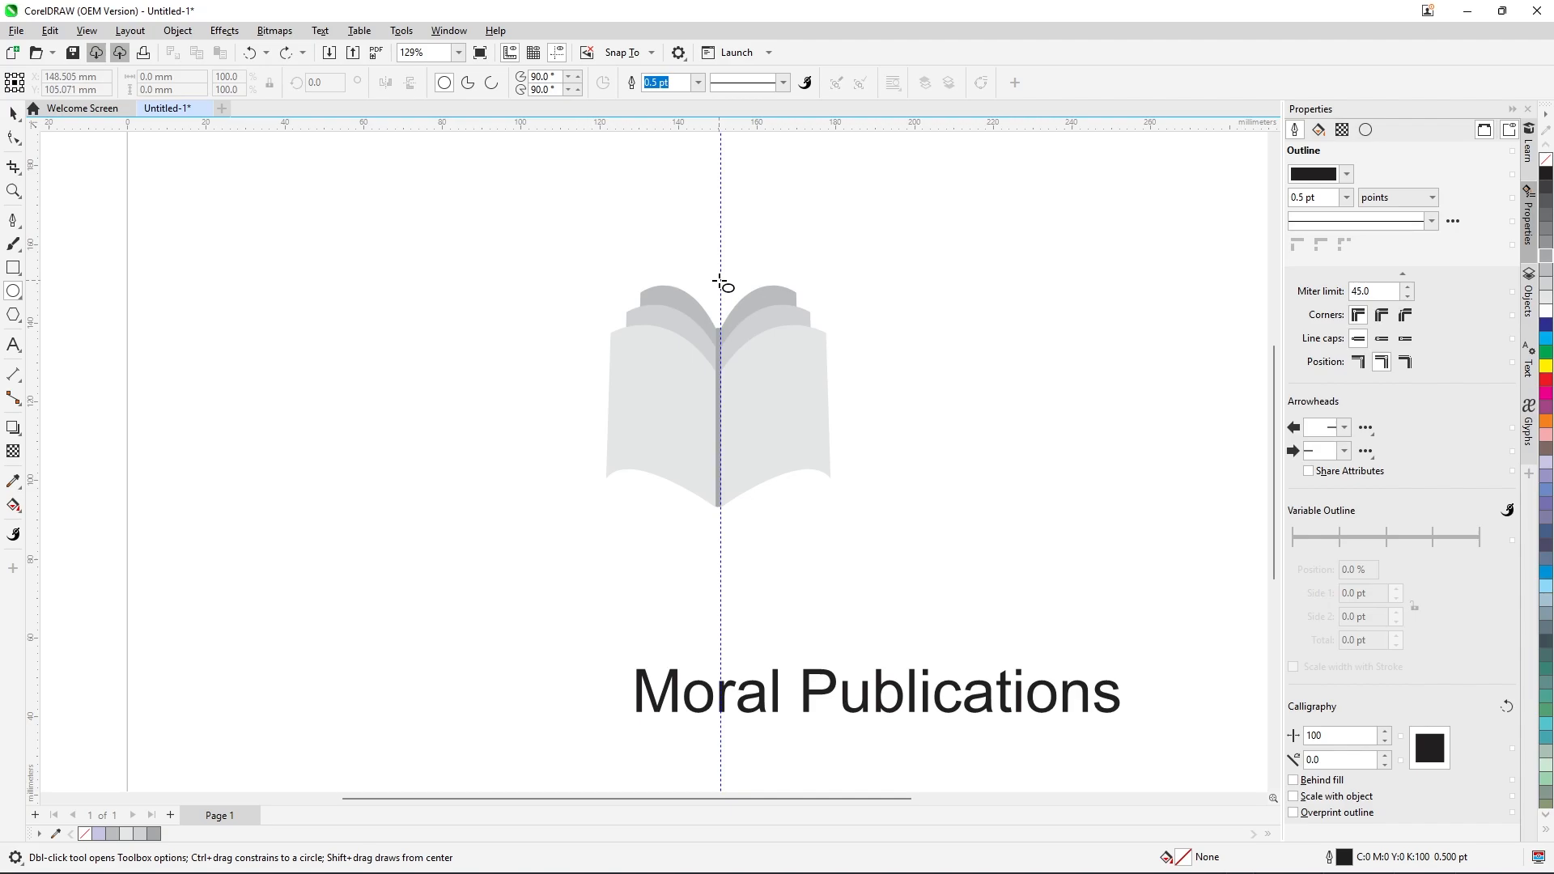
left_click_drag(719, 280, 794, 340)
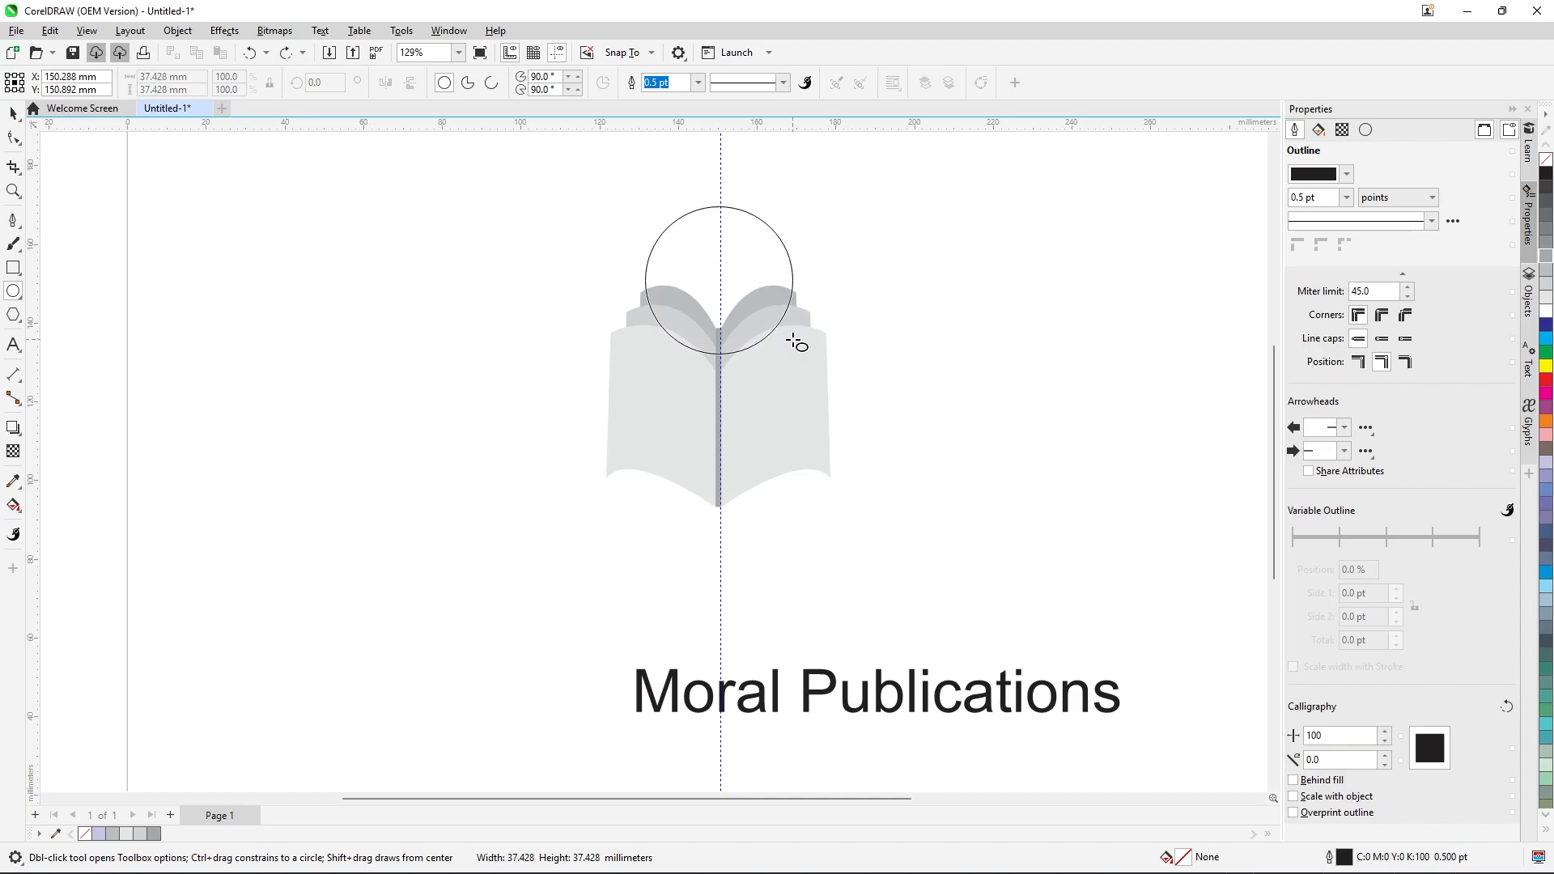
left_click_drag(797, 343, 796, 343)
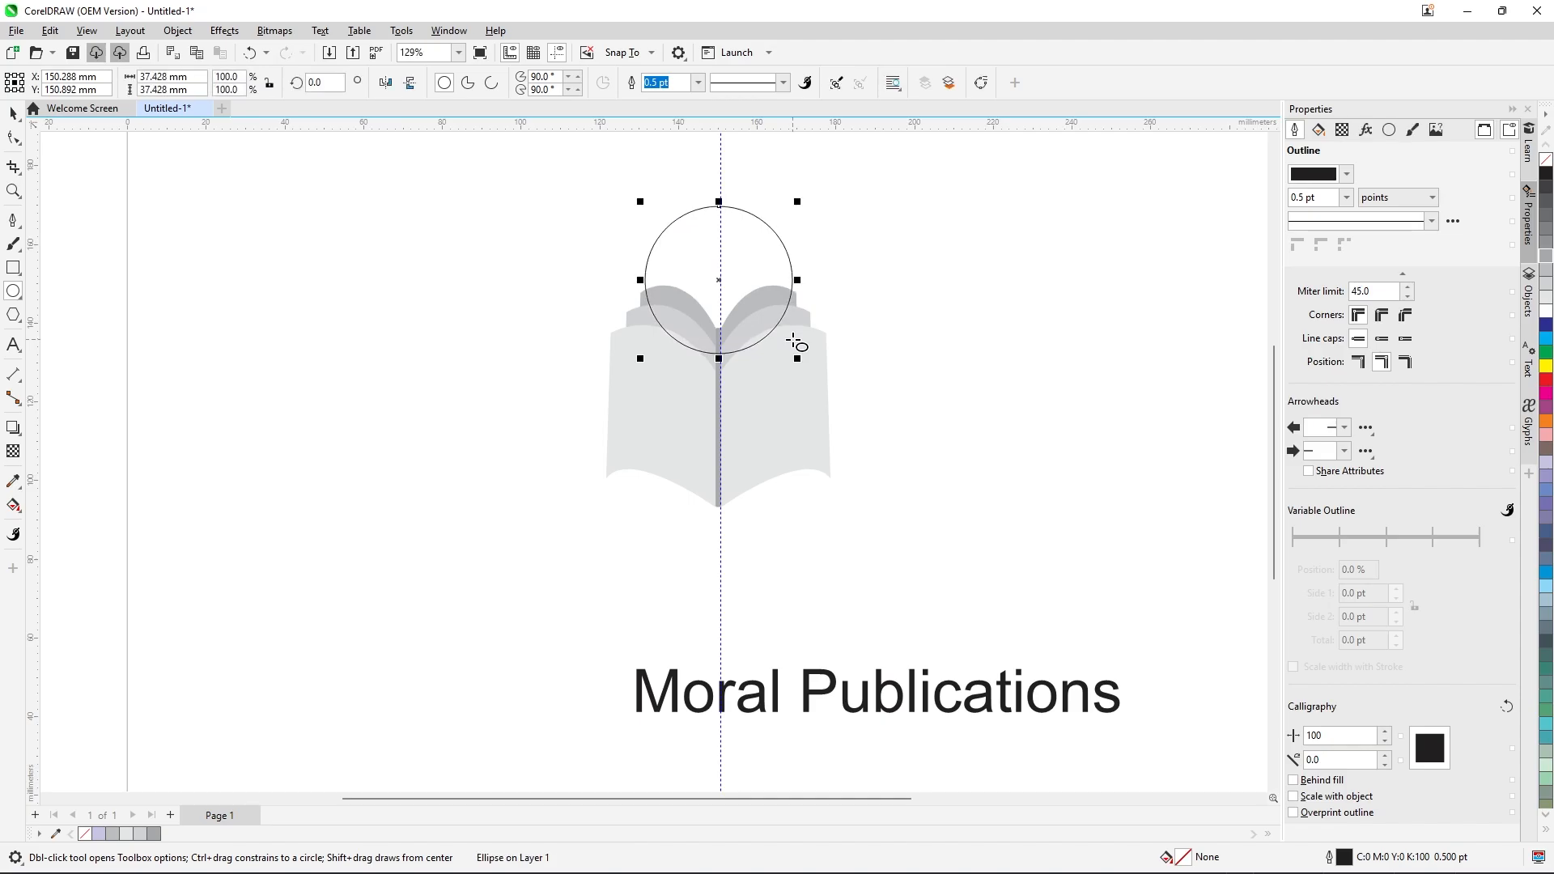
Nudge the circle straight down until its centre sits on the spine's upper end, at a Y position of about 139 mm.
left_click(12, 113)
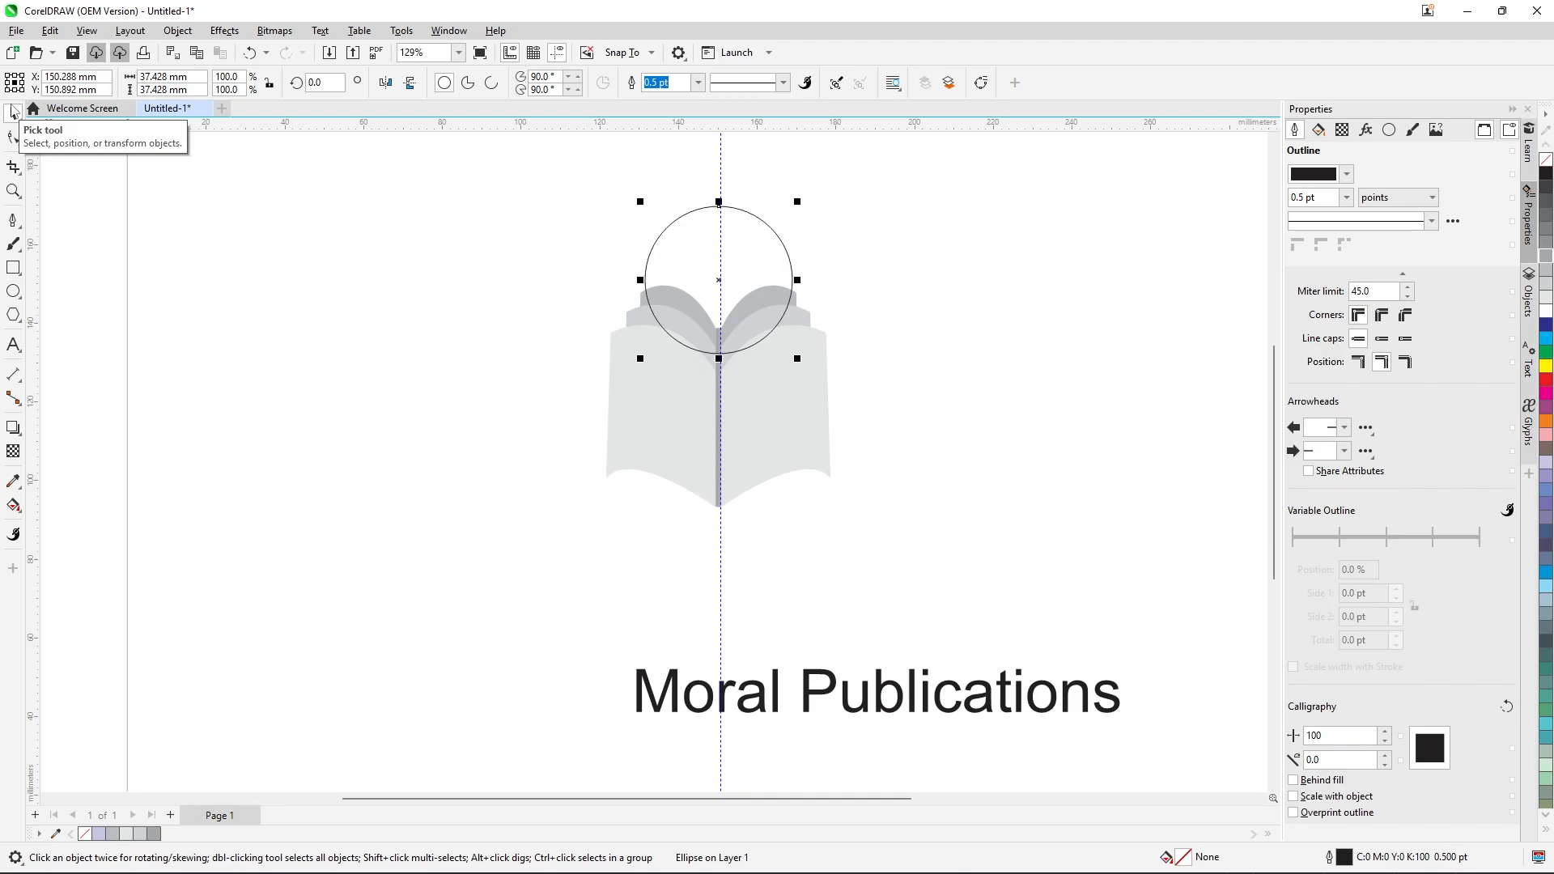
key("Down")
key("Down")
key("Down")
key("Down")
key("Down")
key("Down")
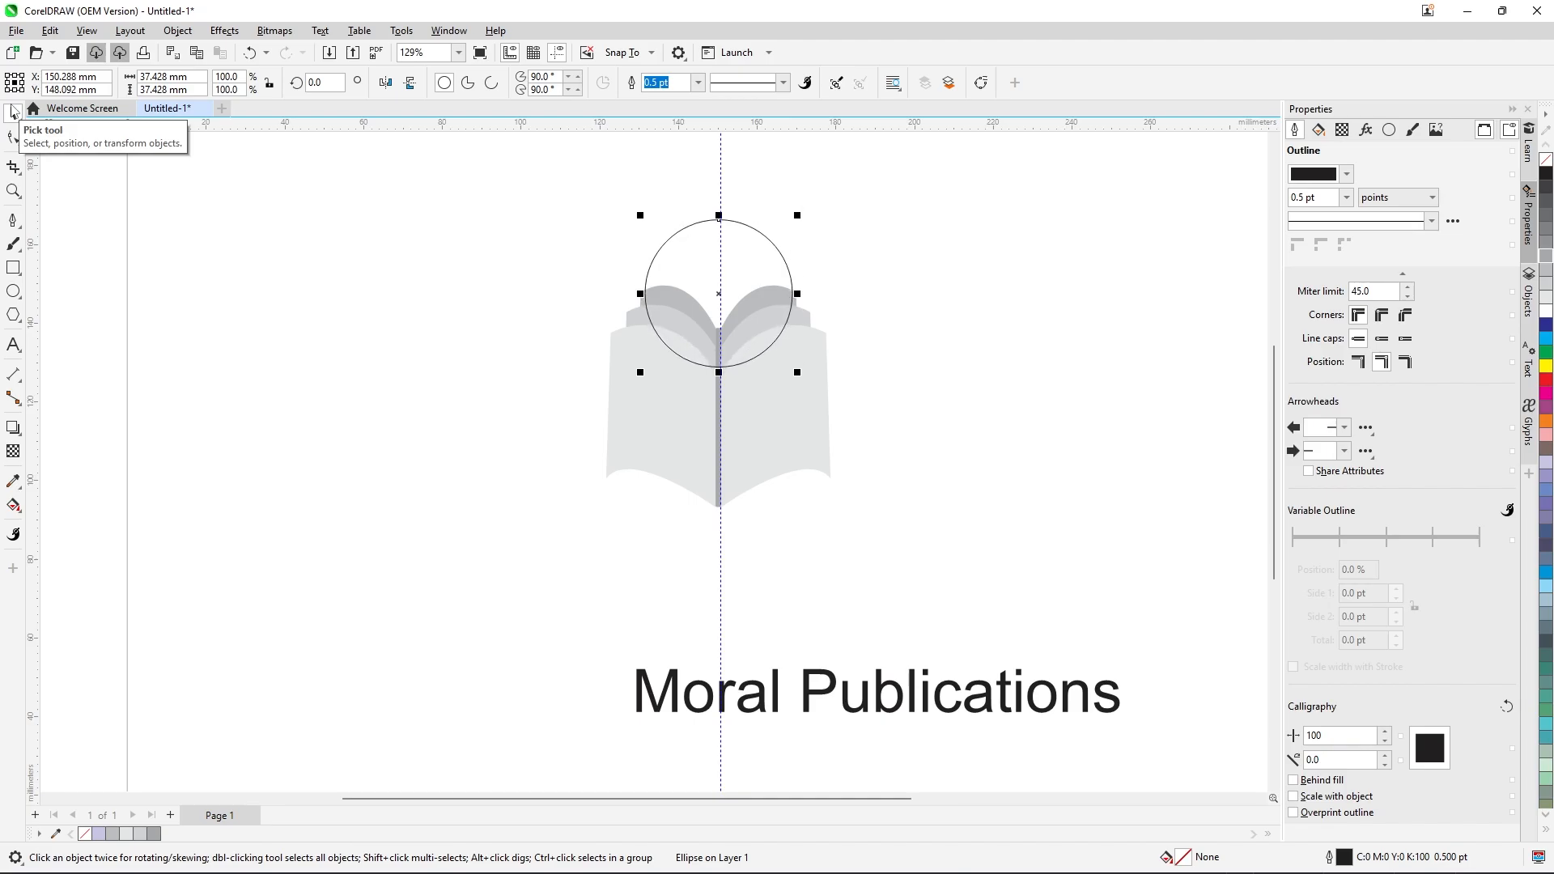
key("Down")
key("Down")
key("Down")
key("Down")
key("Down")
key("Down")
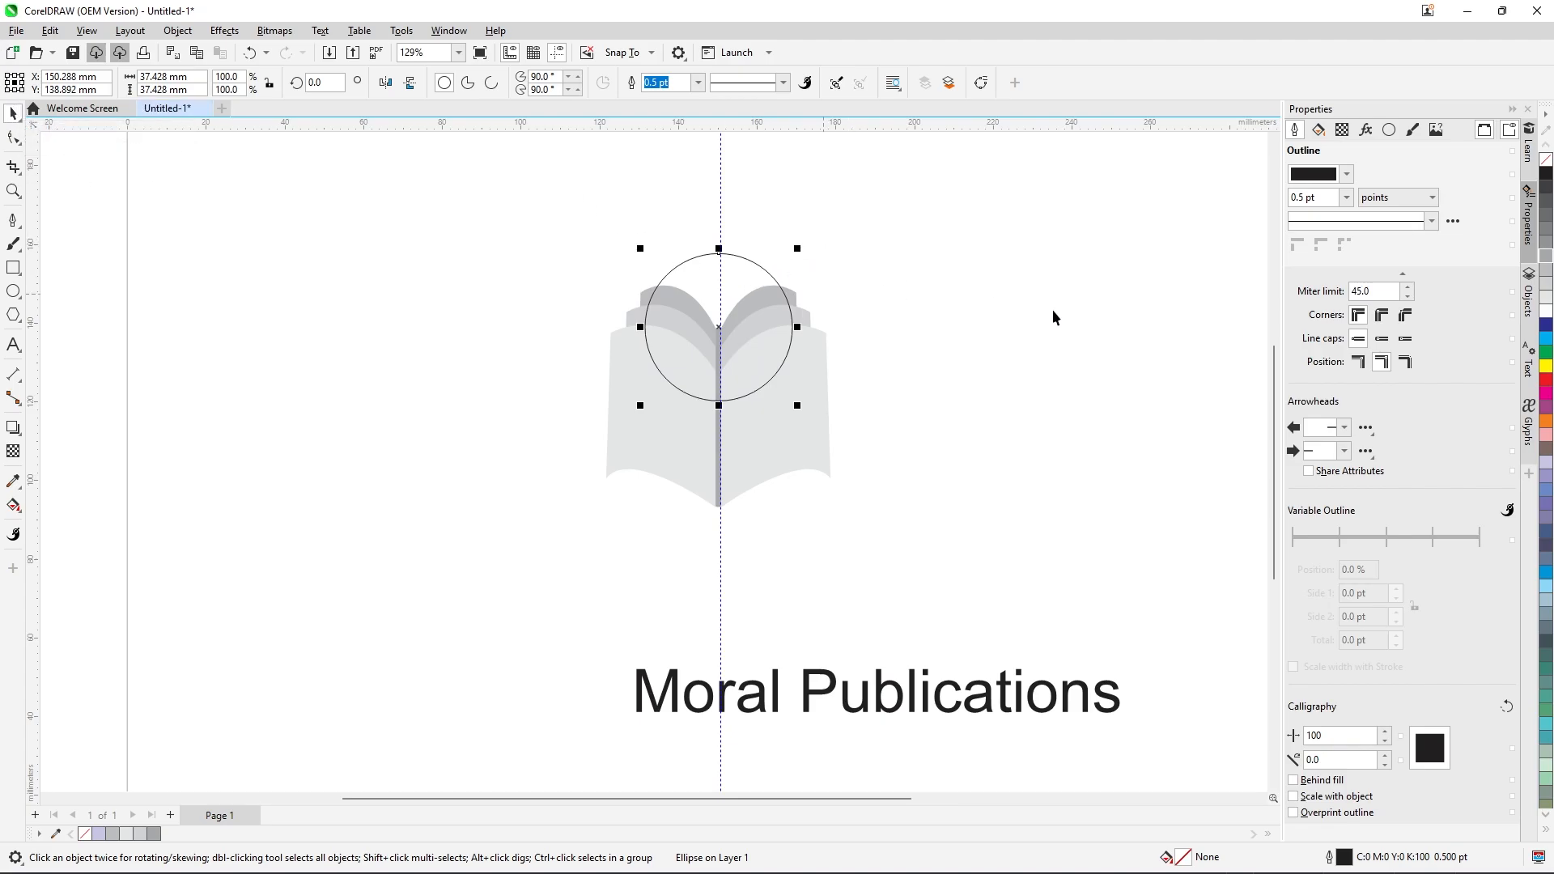
Fill the circle with orange and order the book group in front of it so that it rises like a sun behind the pages.
left_click(1545, 421)
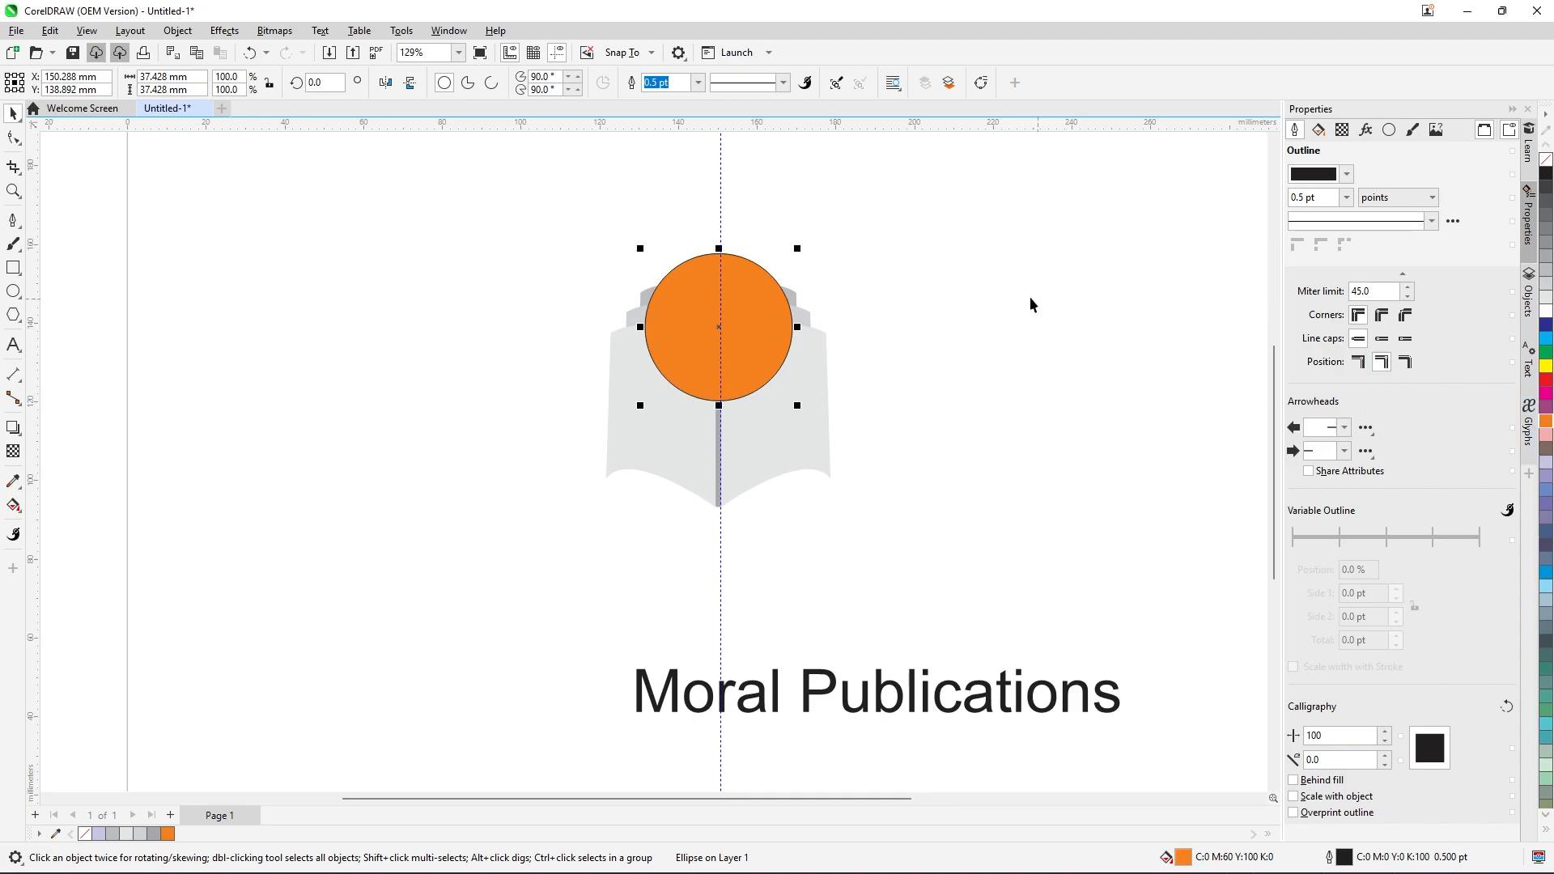
left_click(993, 293)
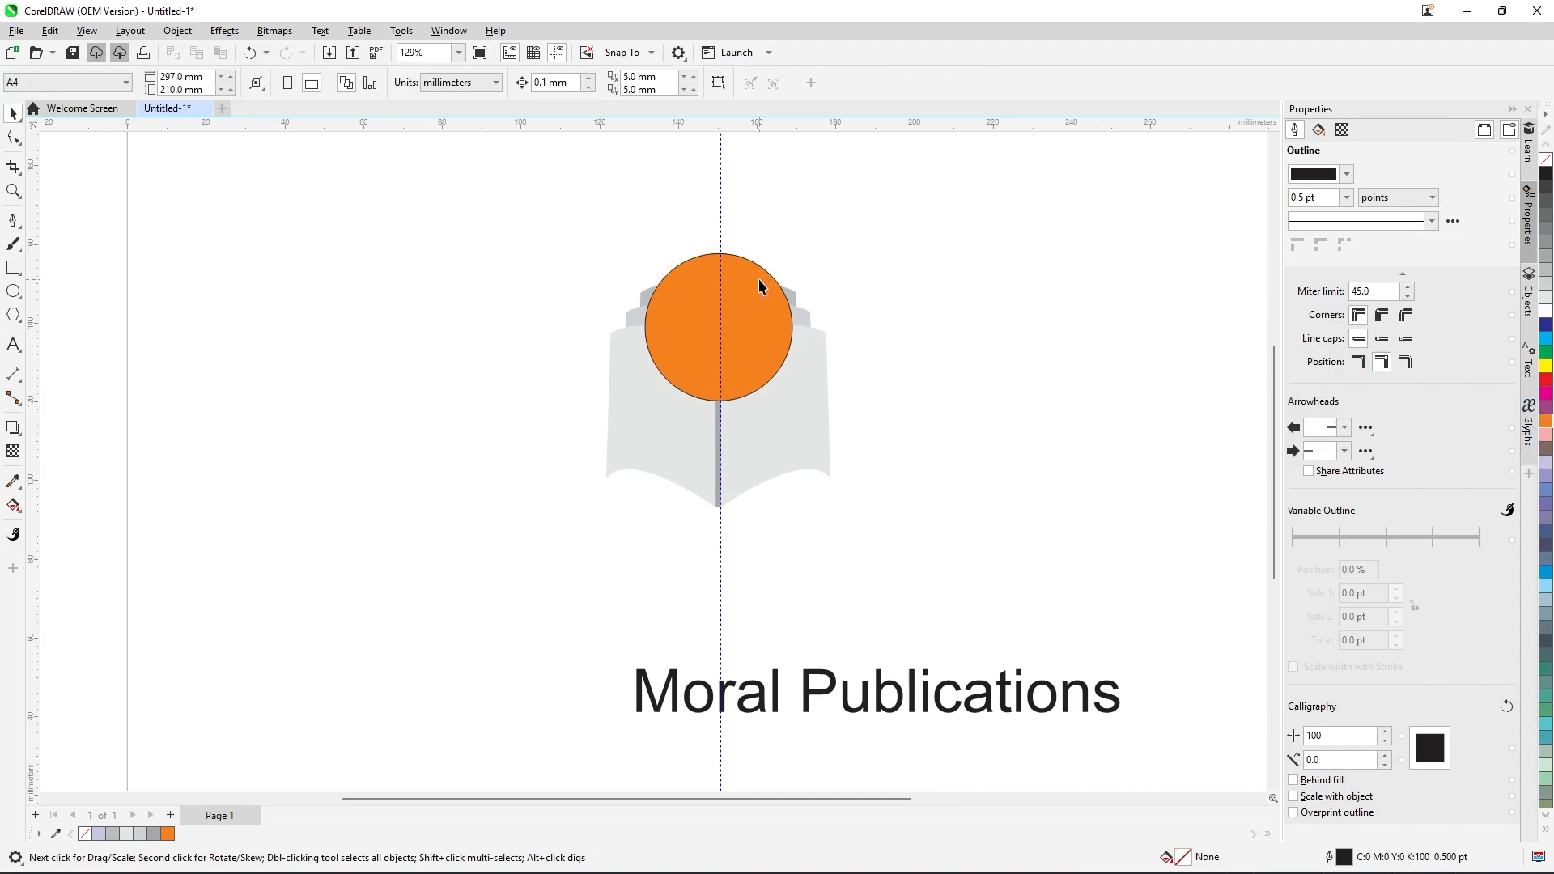
left_click(794, 371)
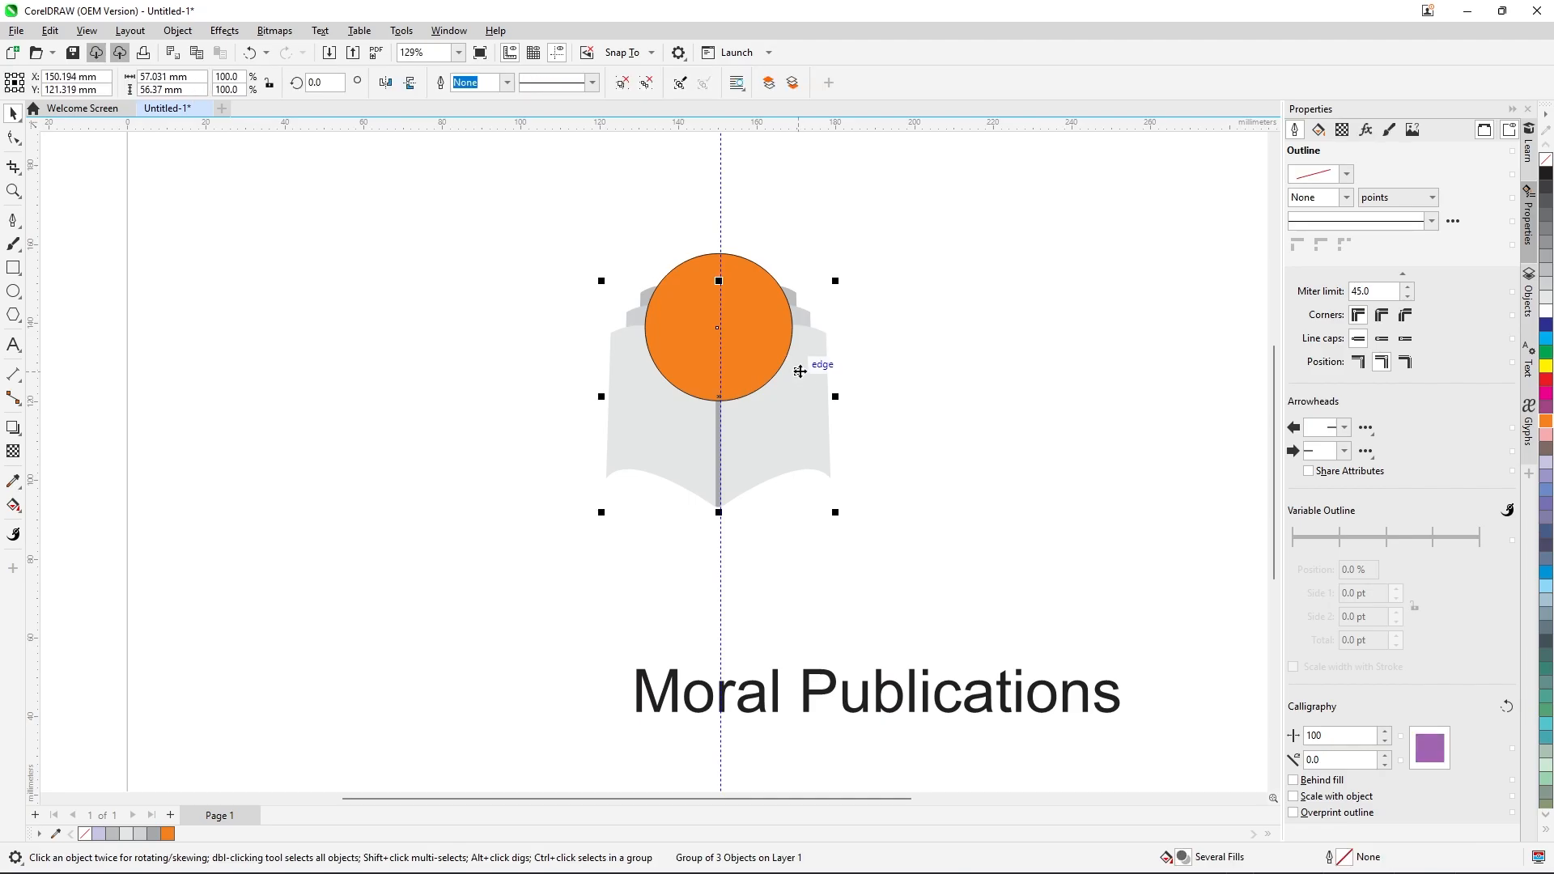
right_click(802, 373)
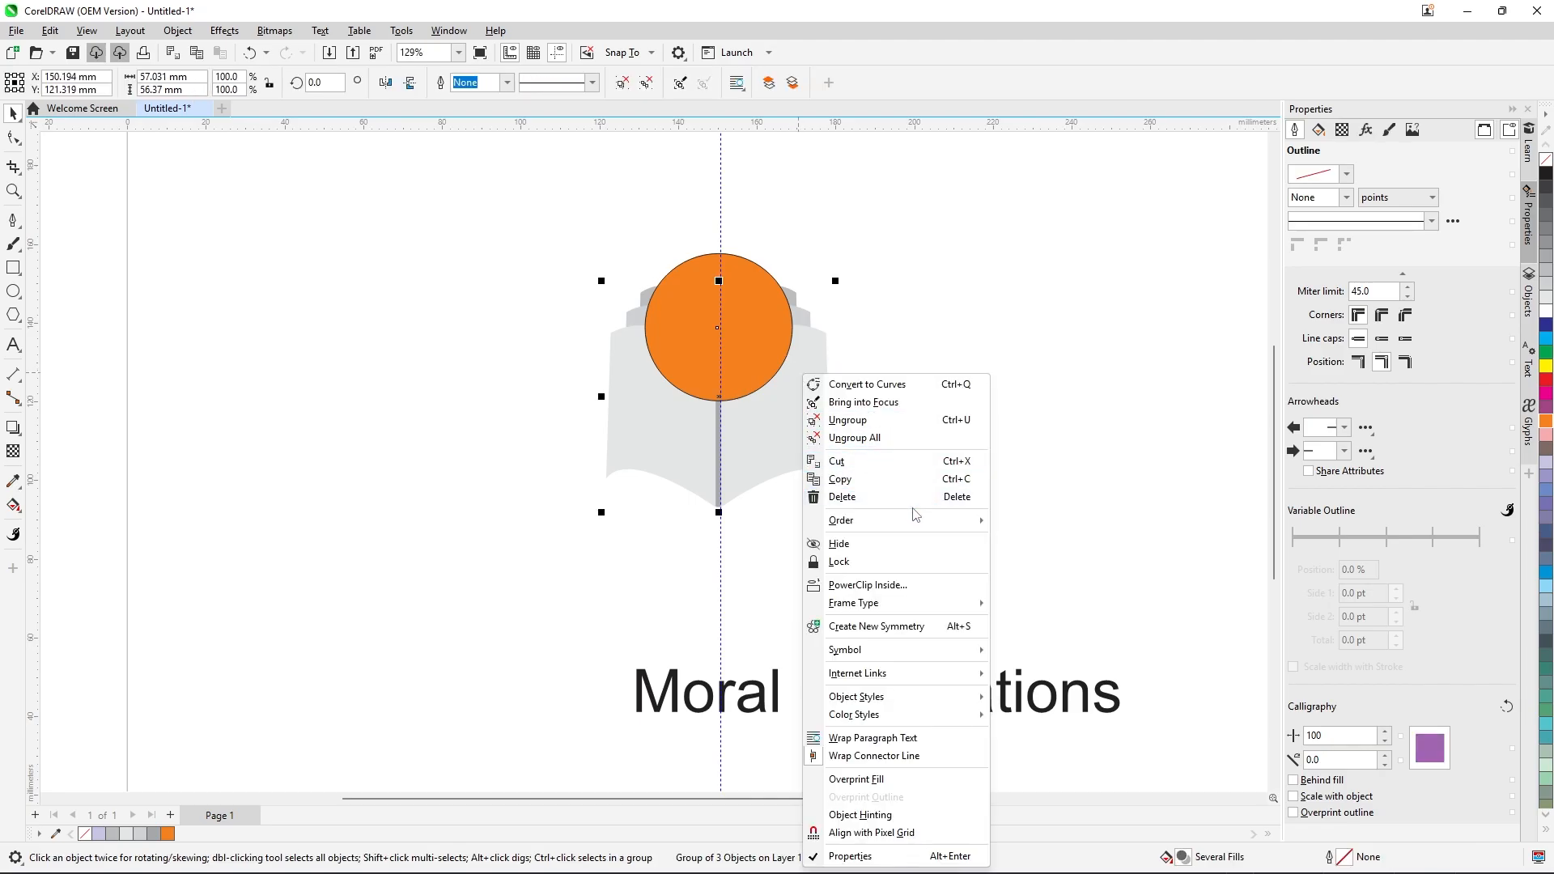
mouse_move(907, 520)
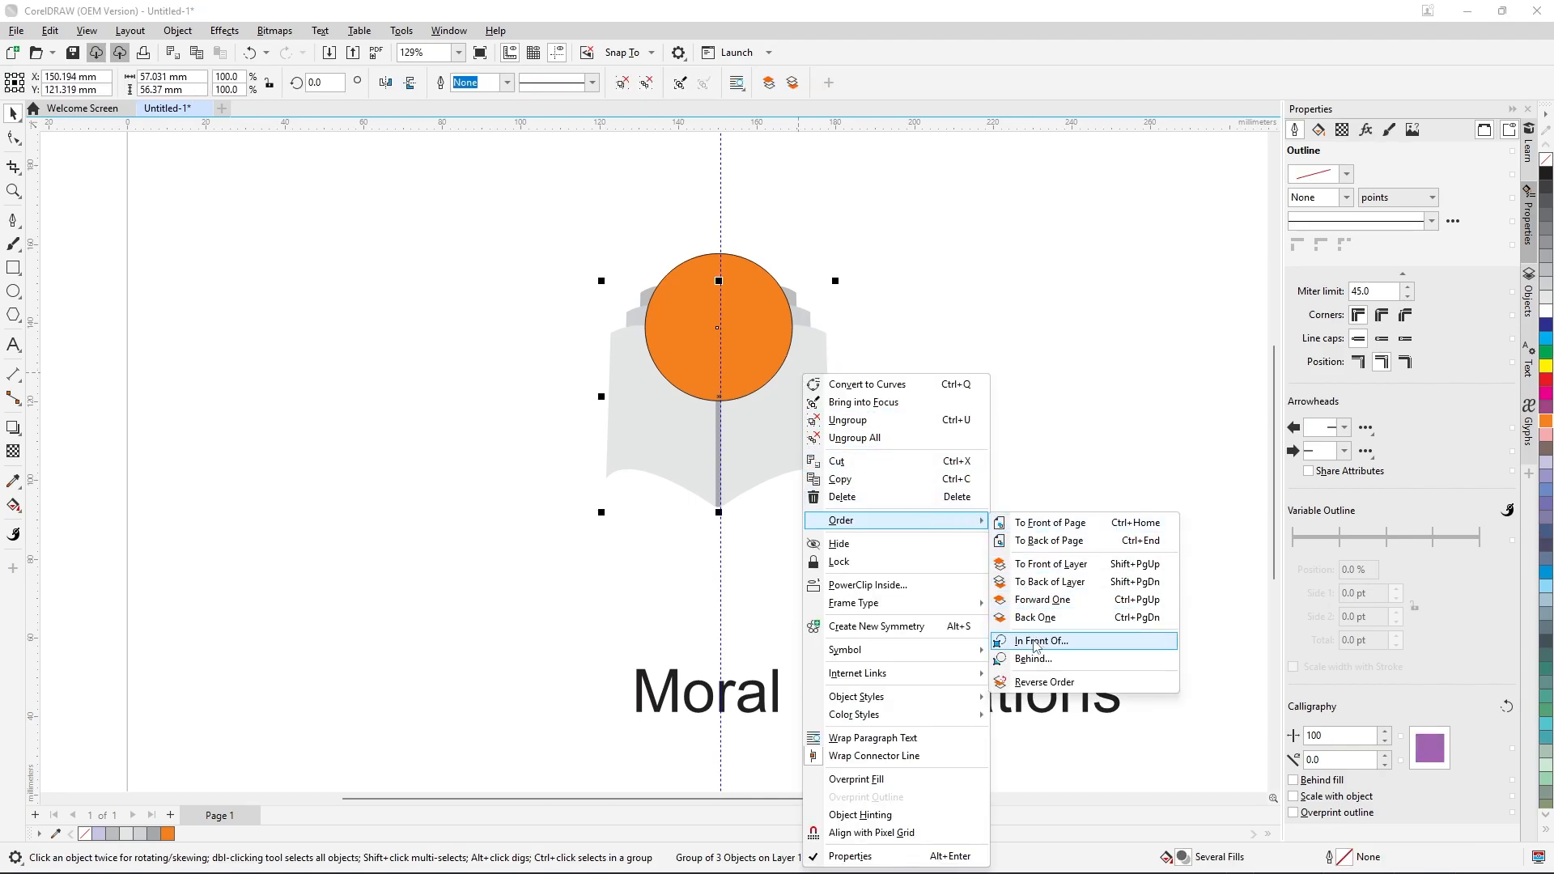
left_click(1033, 641)
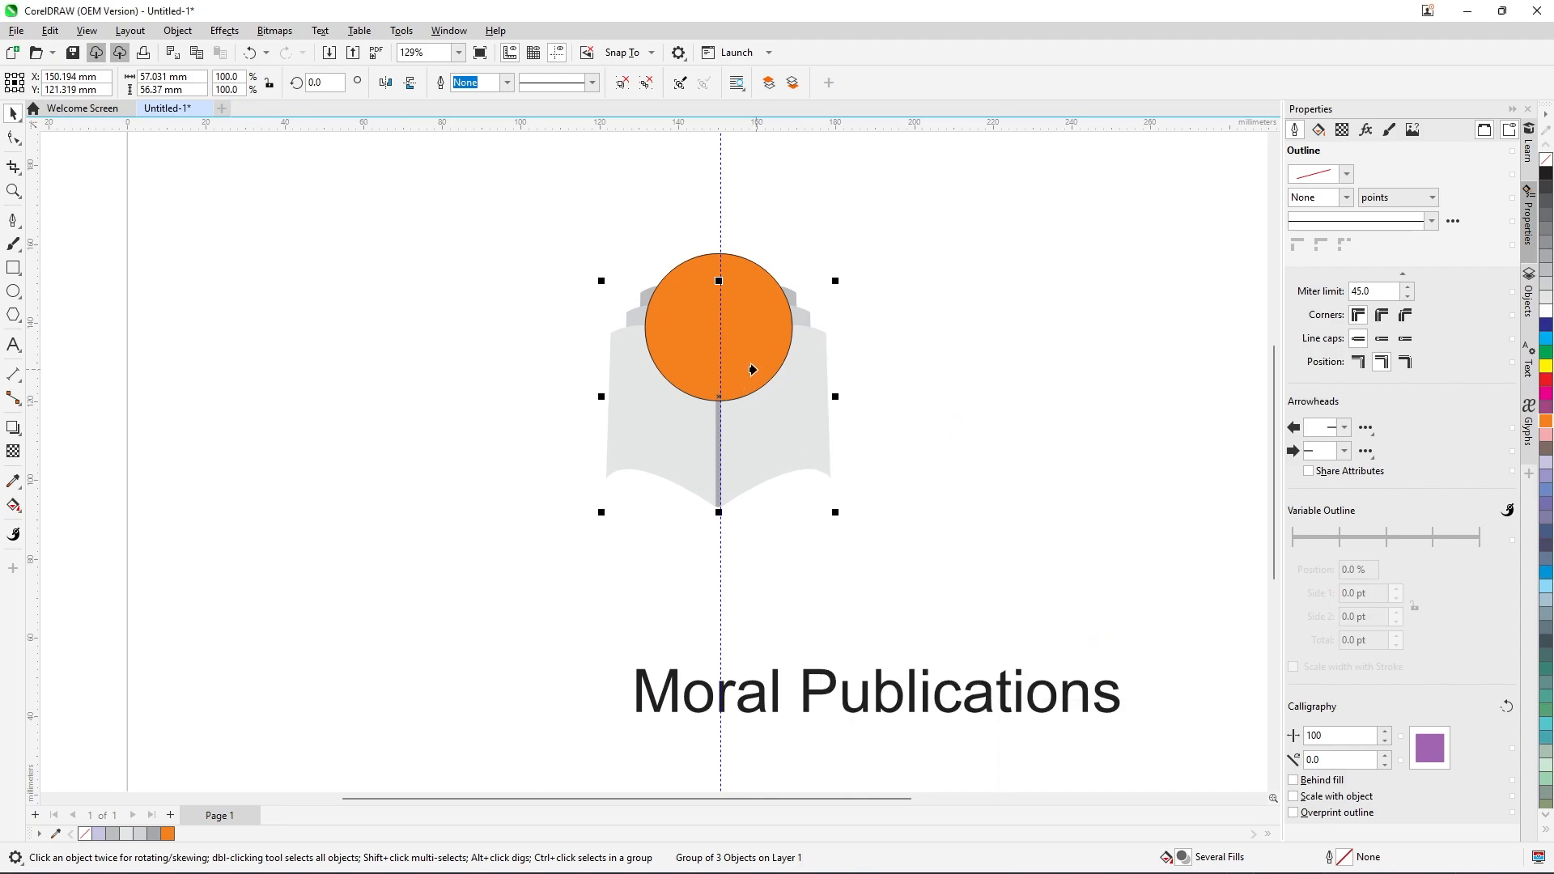
left_click(752, 369)
left_click(927, 354)
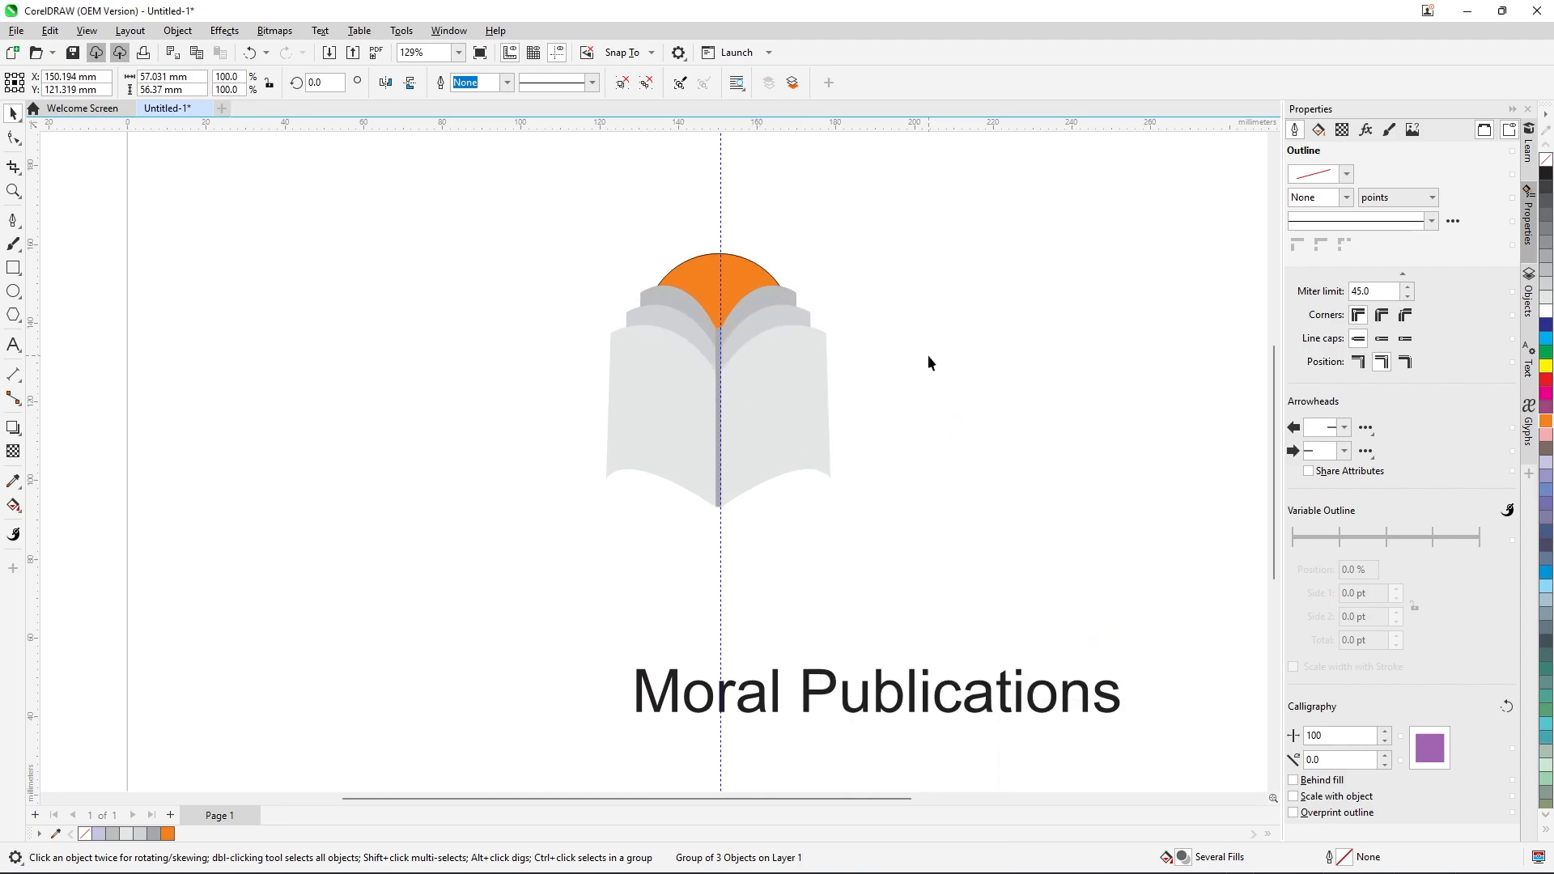
Remove the orange circle's outline by setting its outline width to None.
scroll(765, 308, "down", 2)
scroll(764, 295, "up", 4)
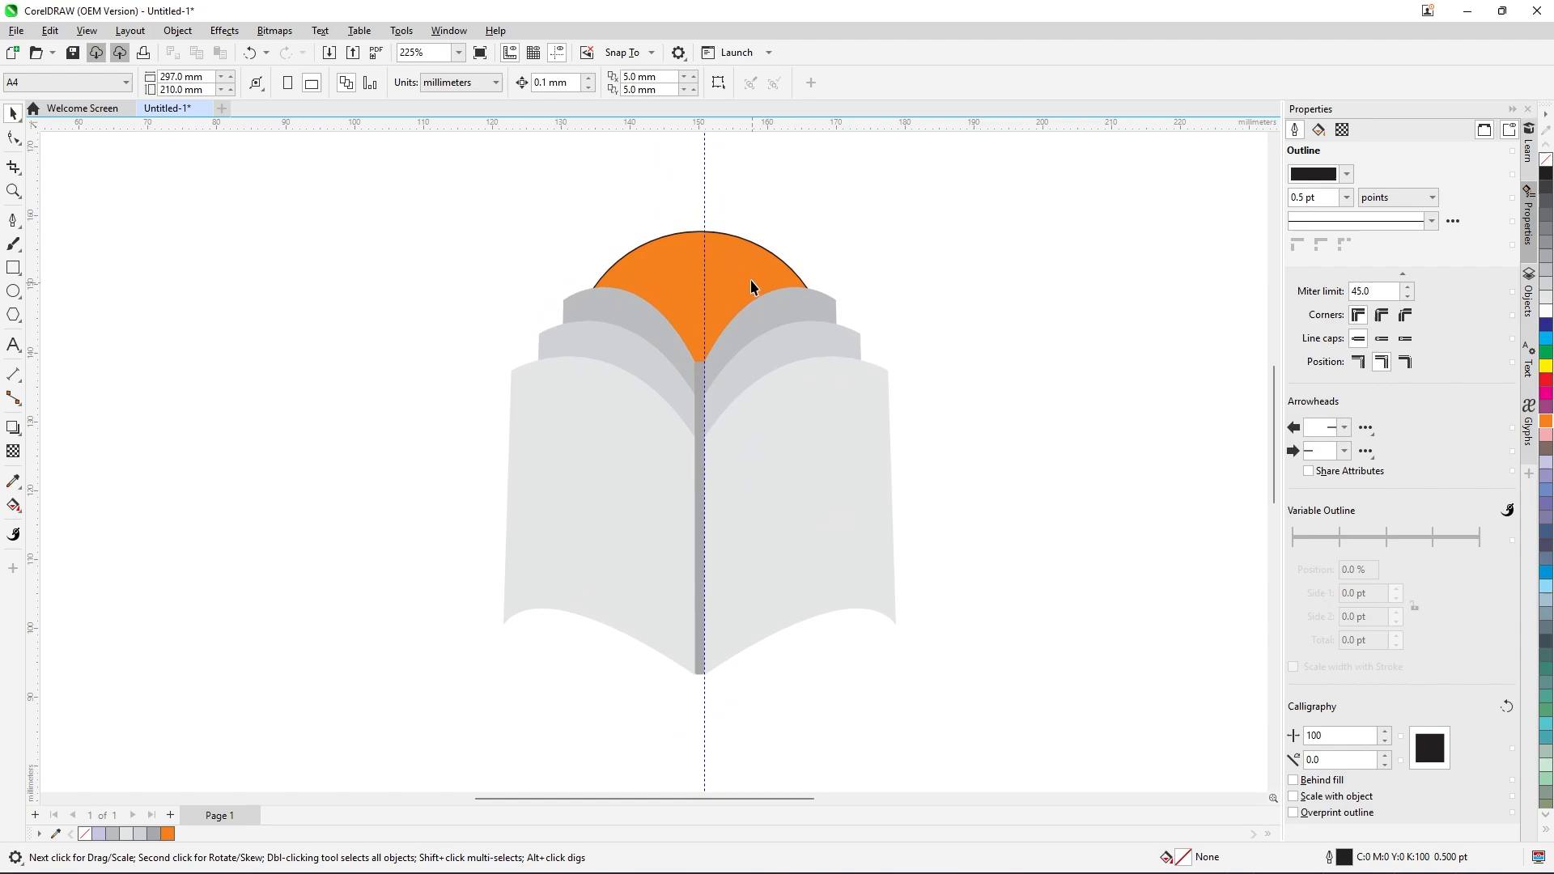
left_click(752, 245)
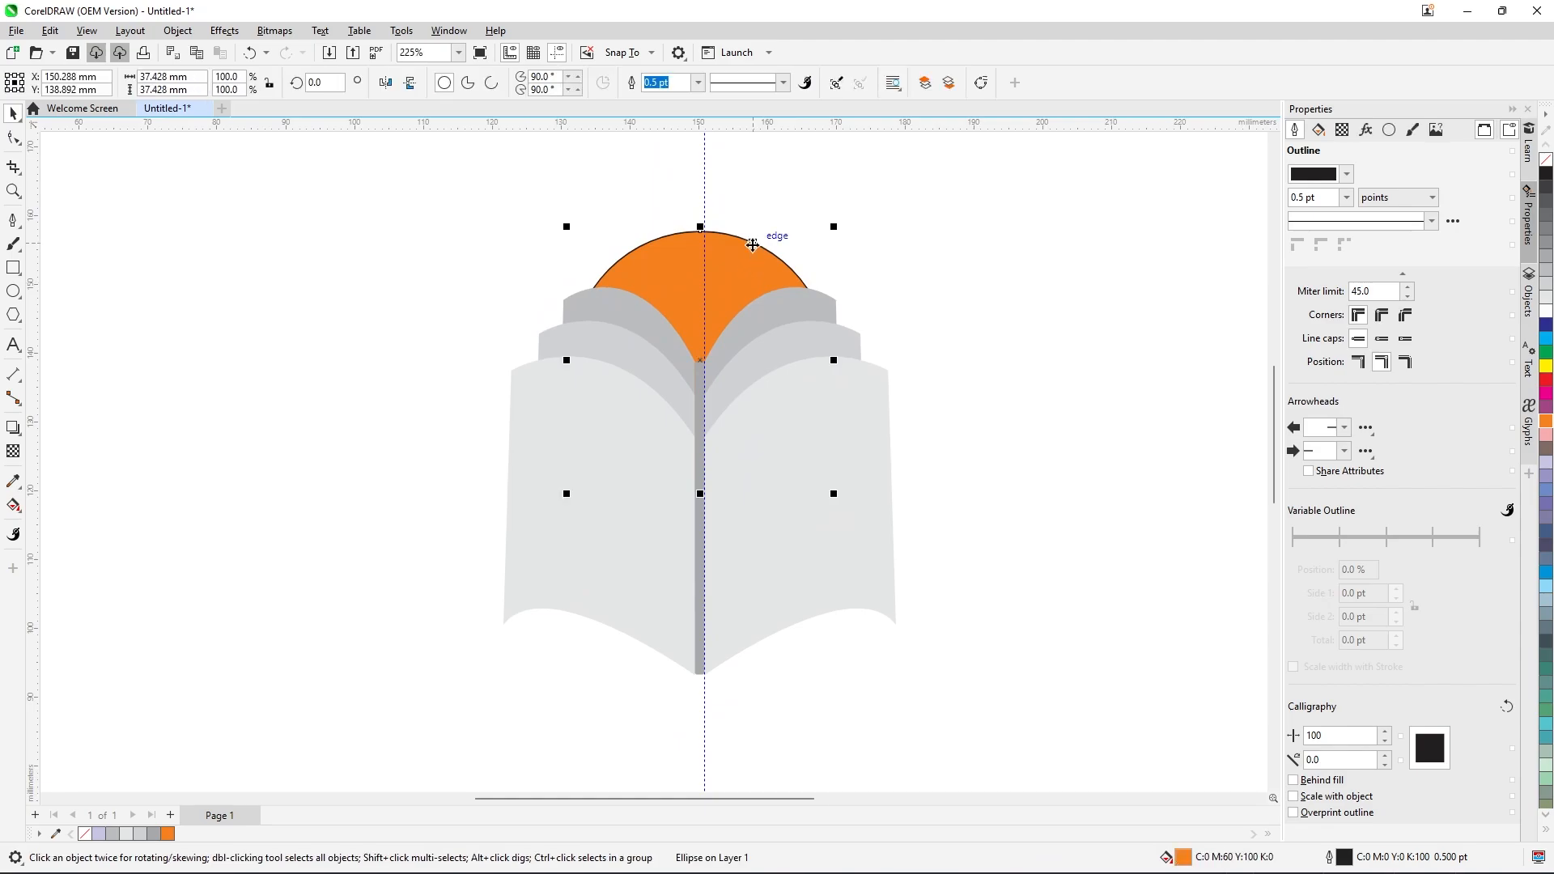
left_click(697, 82)
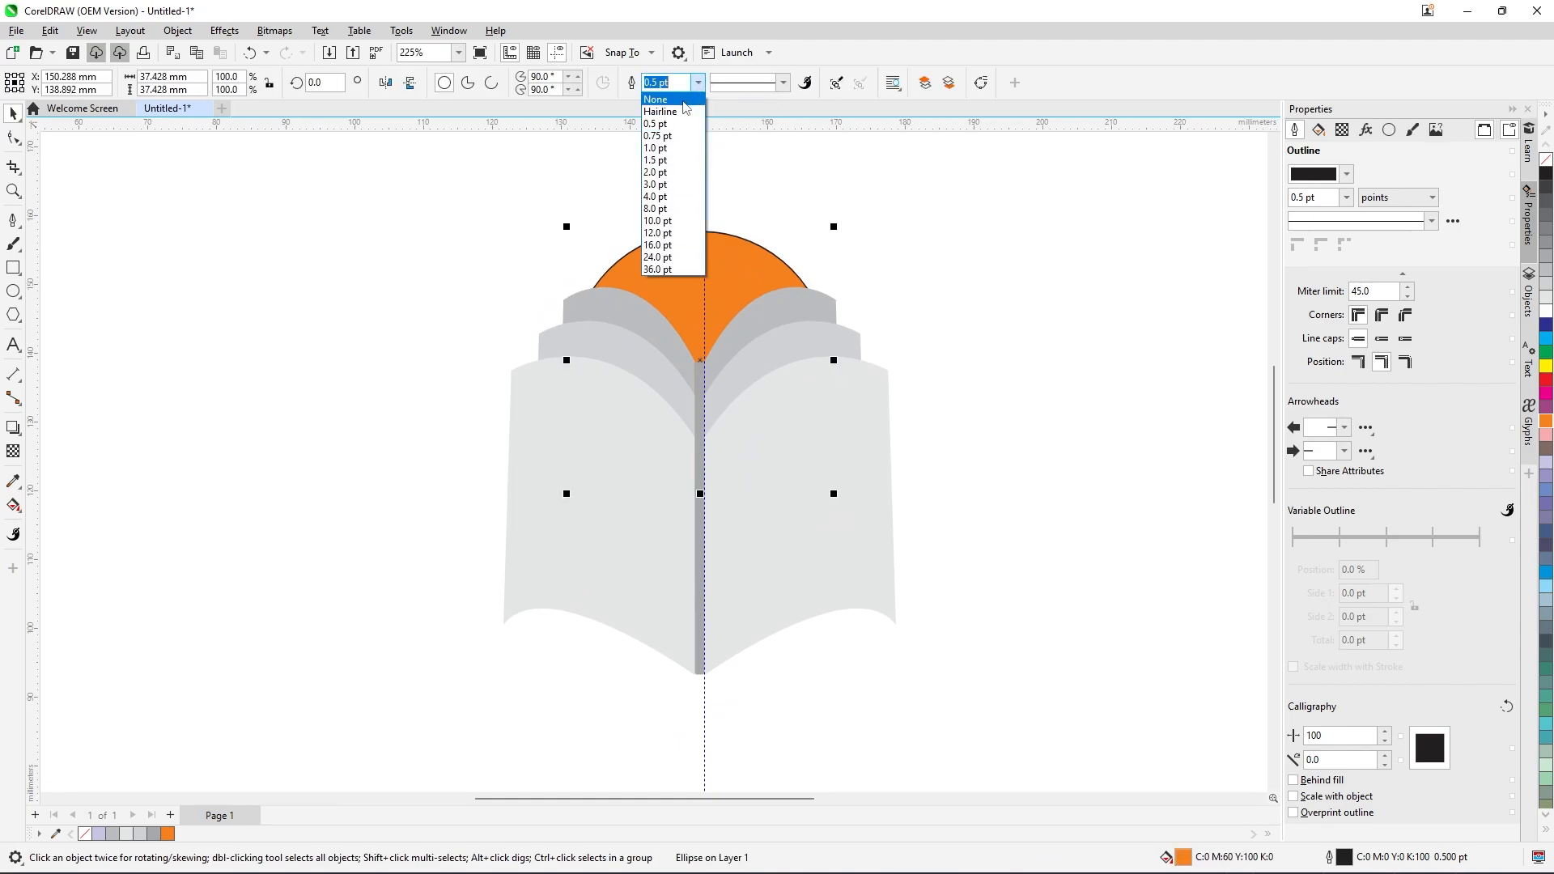
left_click(658, 98)
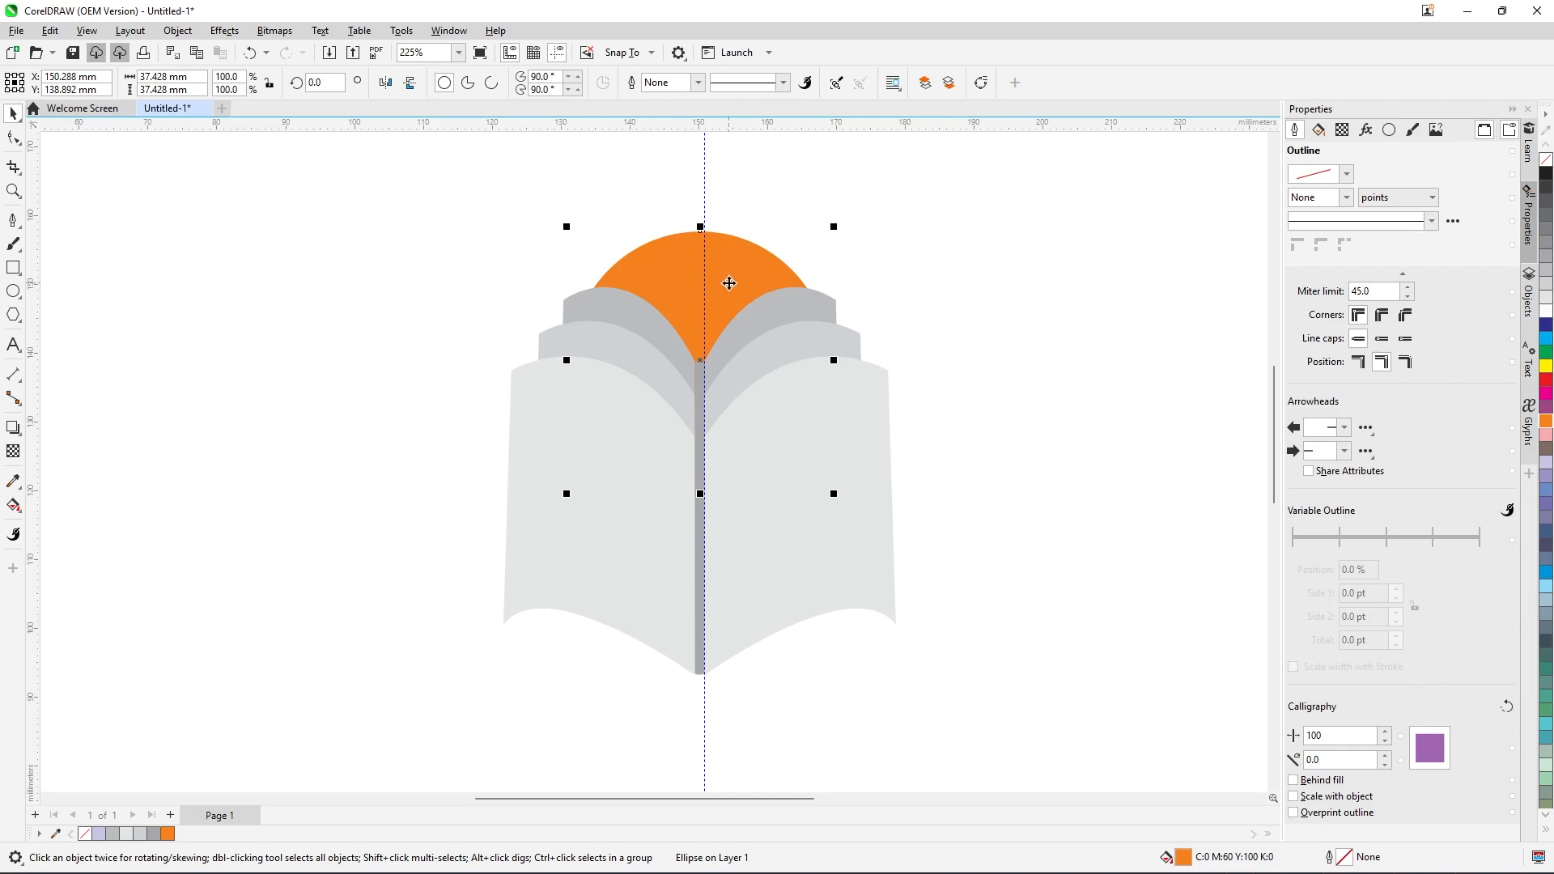
Recolour the circle with a slightly yellower orange chosen from the Orange swatch's shades, after trying a darker one.
scroll(741, 271, "down", 4)
scroll(756, 275, "up", 1)
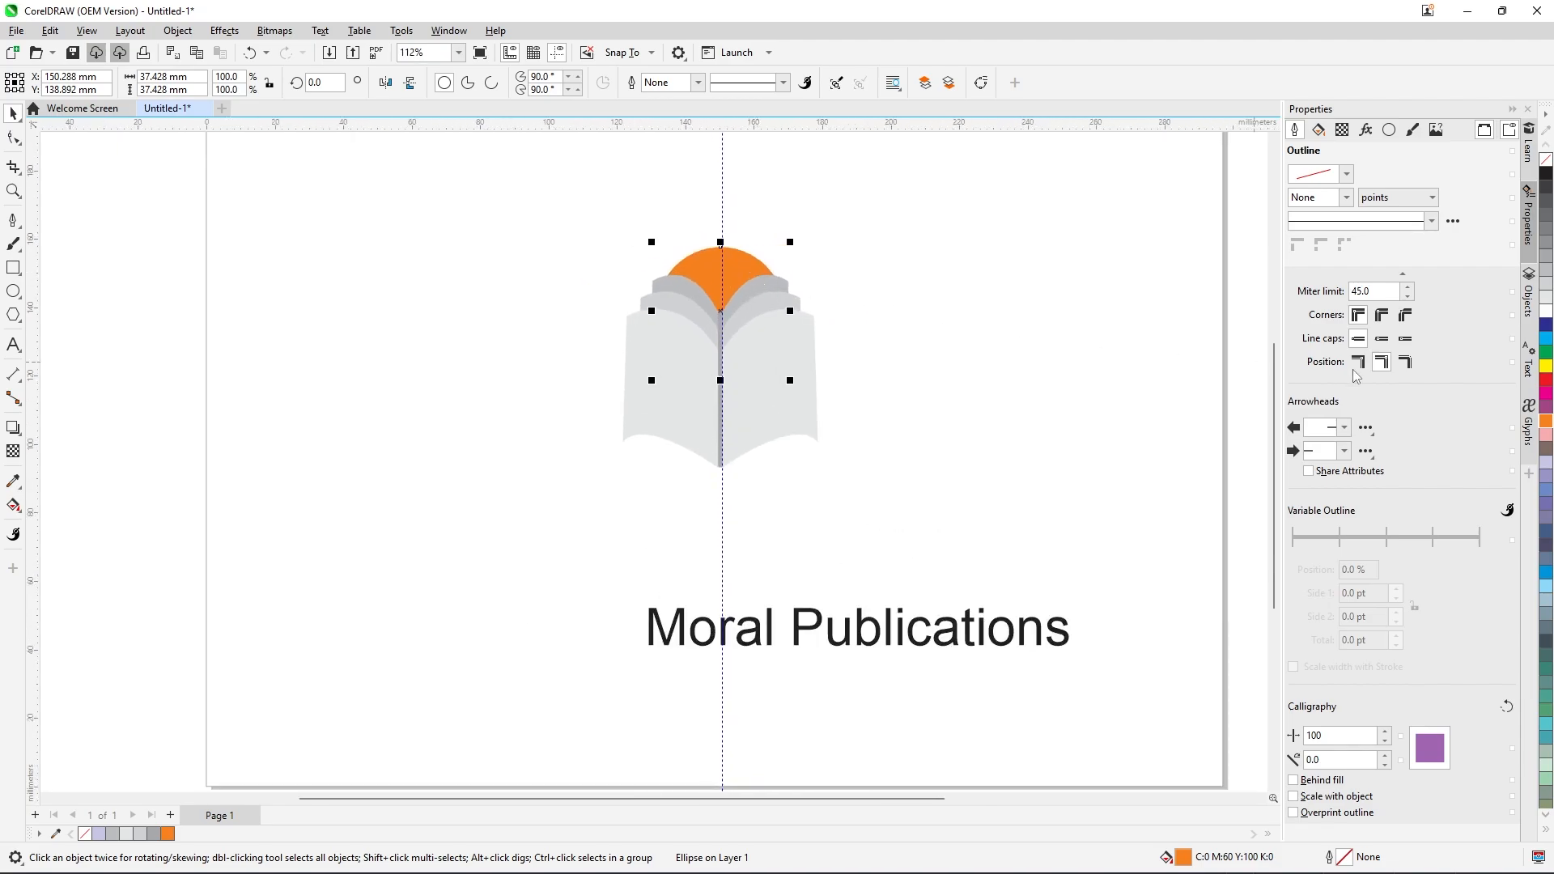
left_click(1548, 423)
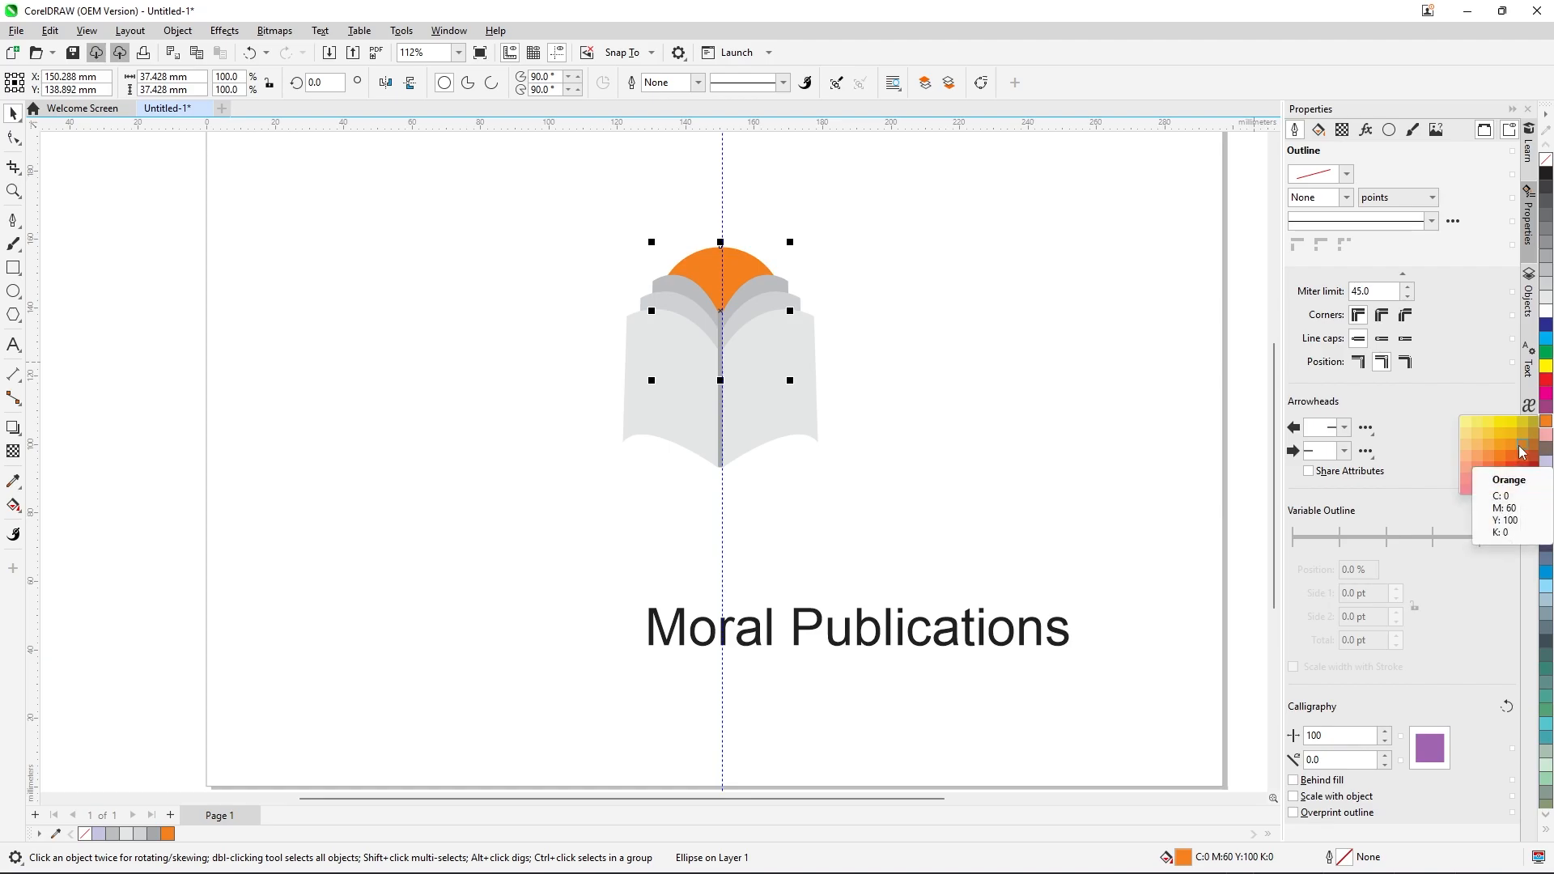
left_click(1521, 452)
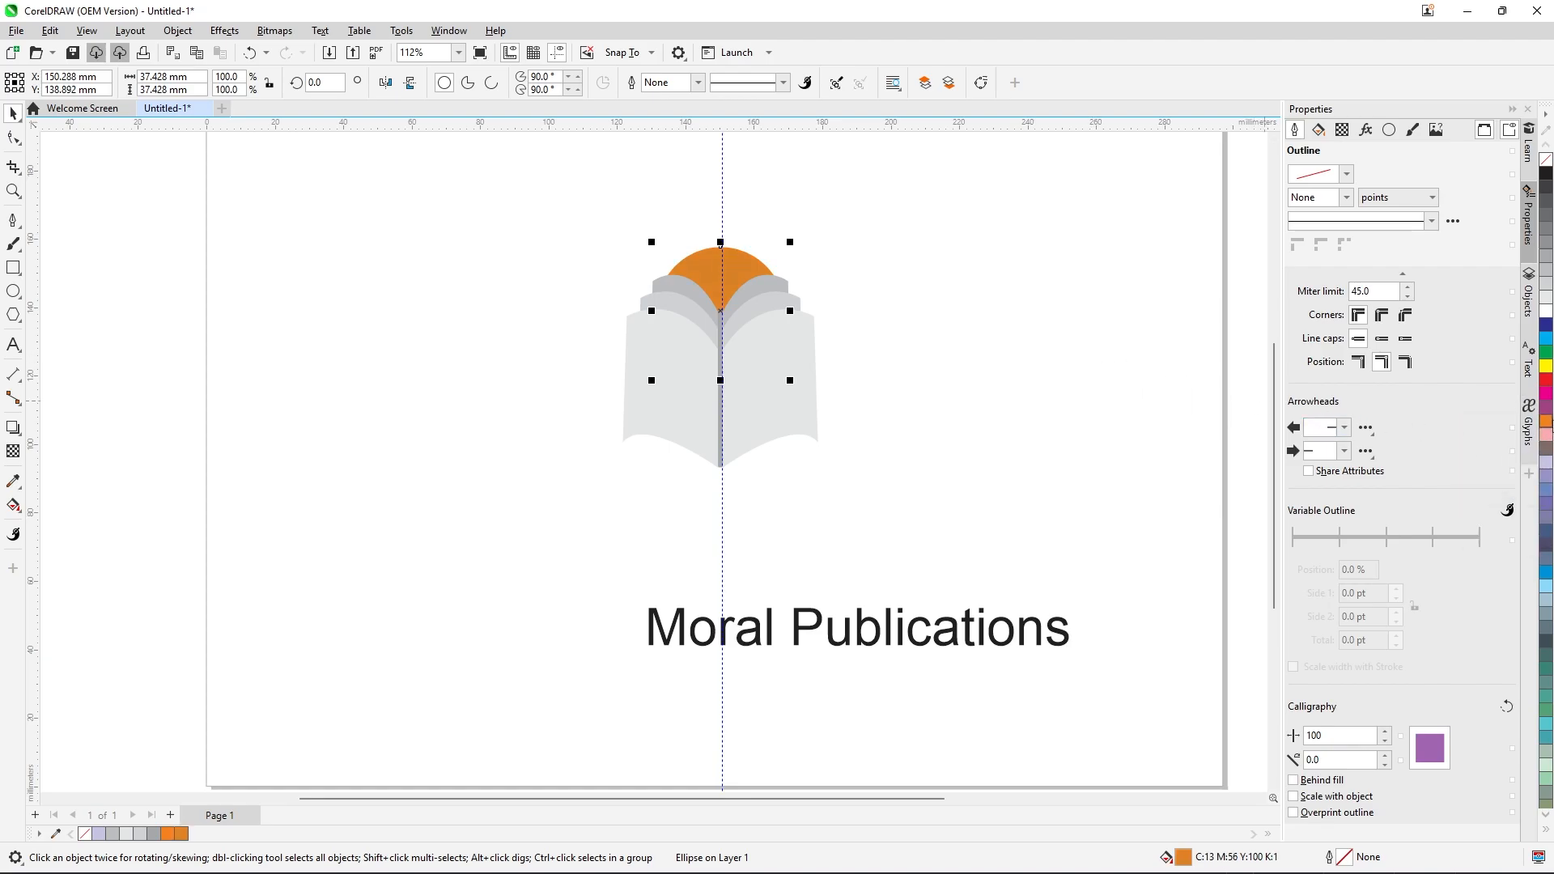
left_click(1547, 424)
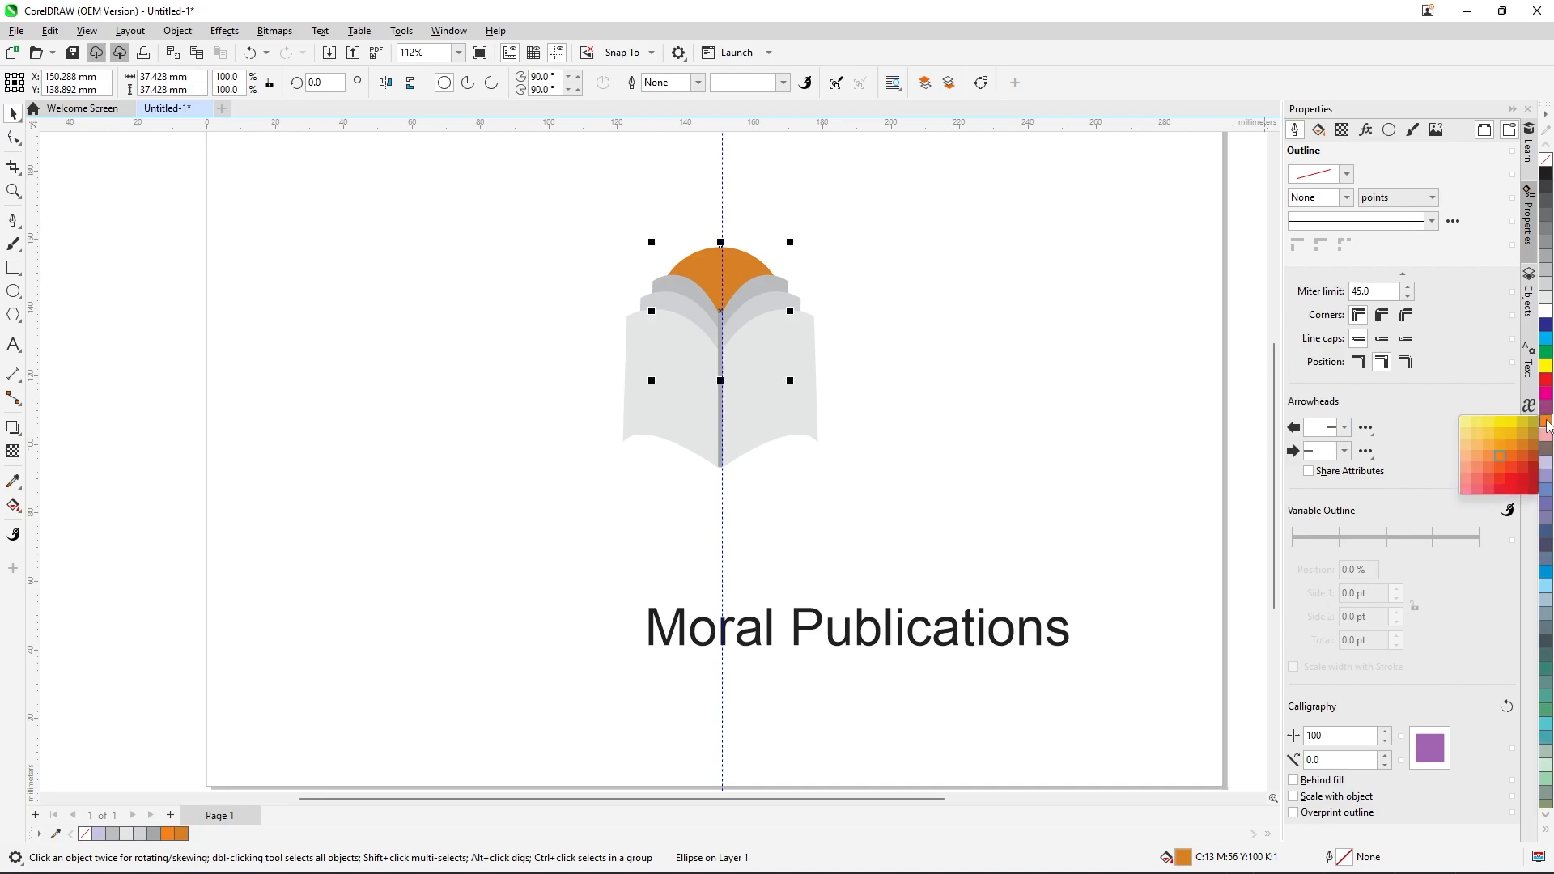
left_click(1509, 450)
left_click(1183, 371)
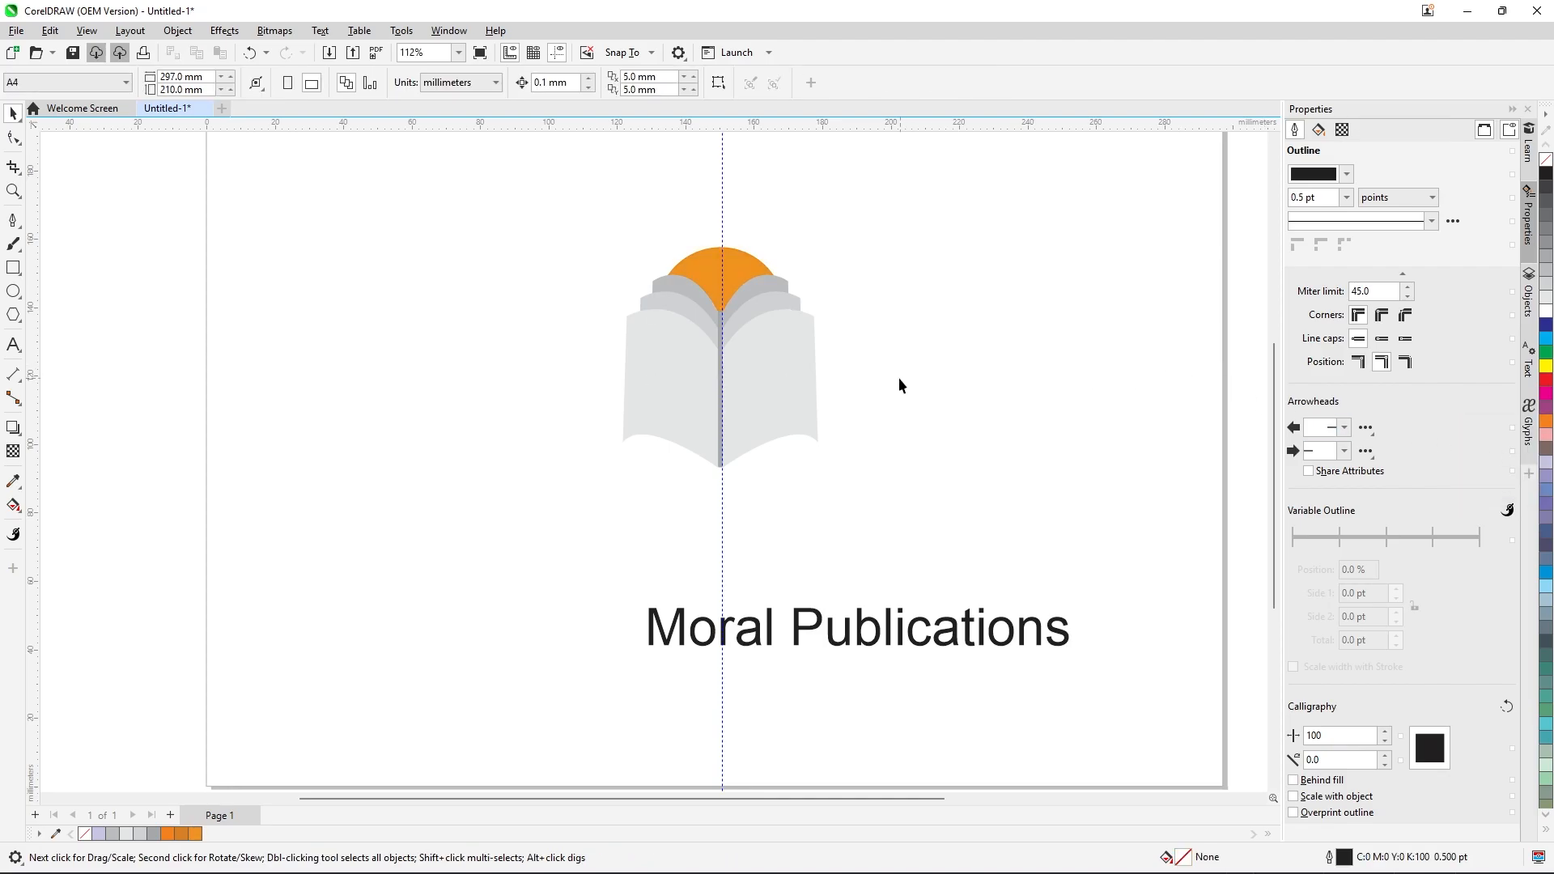
Add a larger concentric circle with a black outline and no fill around the orange circle, behind the book.
scroll(890, 380, "down", 2)
scroll(855, 364, "up", 4)
scroll(805, 352, "down", 3)
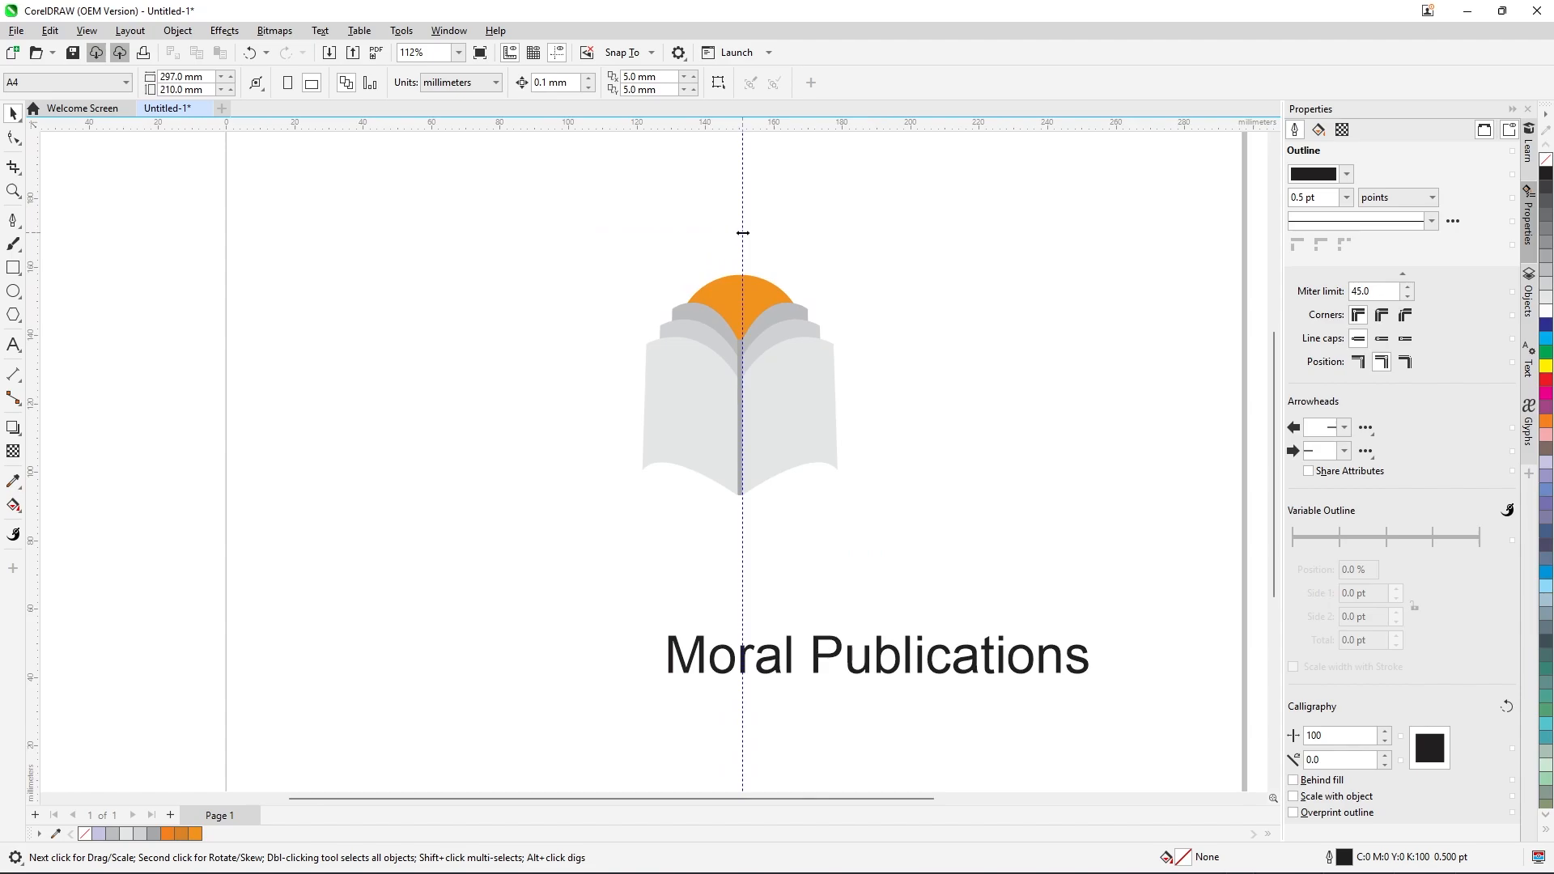
scroll(755, 281, "down", 2)
scroll(760, 286, "up", 3)
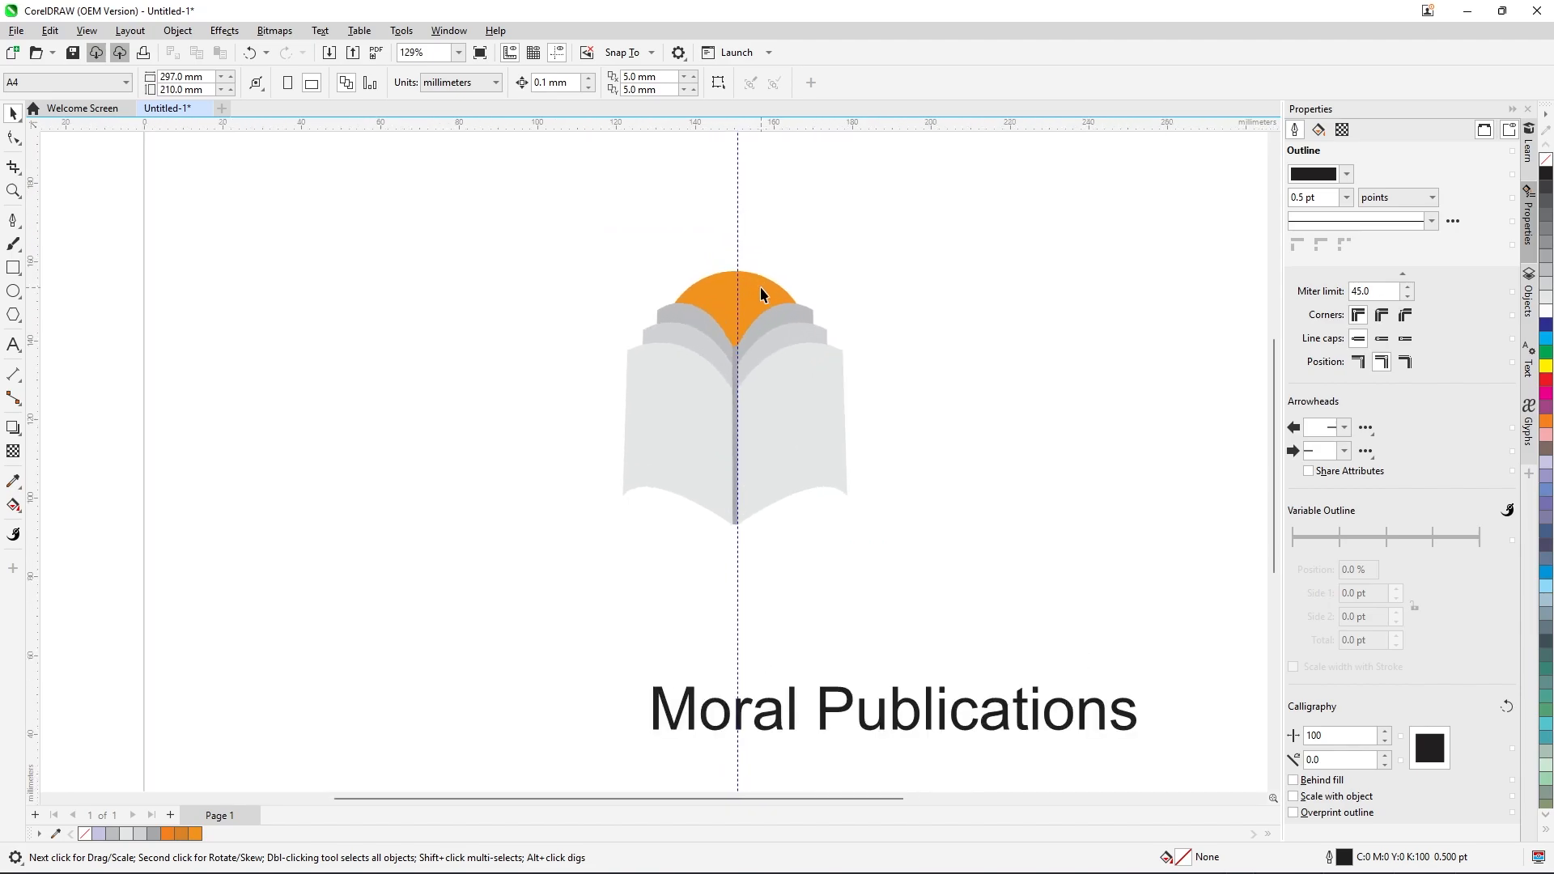
scroll(760, 287, "down", 1)
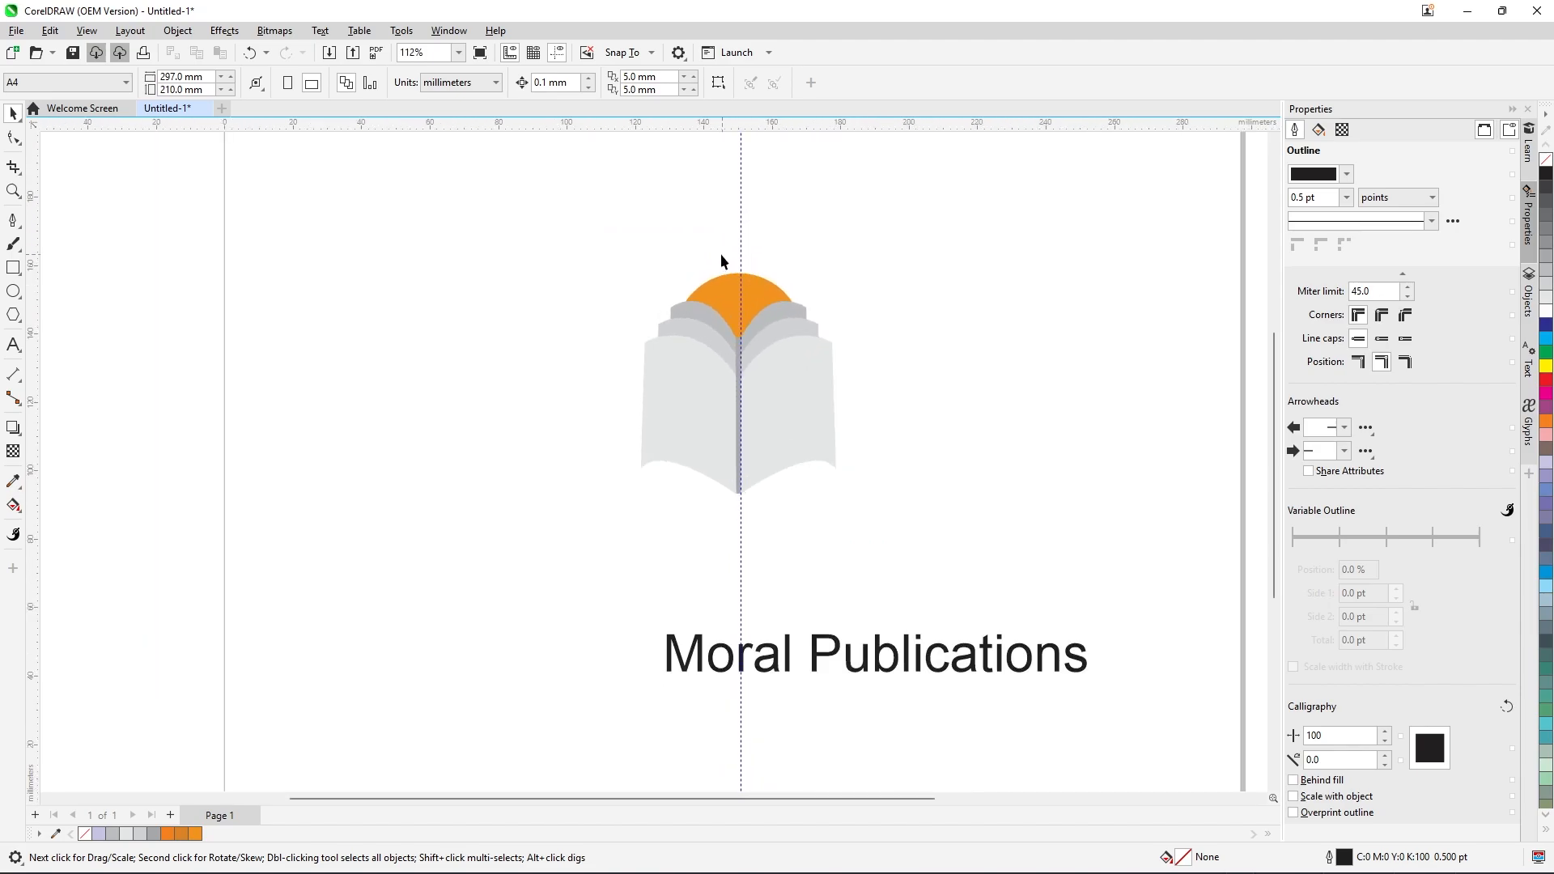
scroll(759, 271, "up", 2)
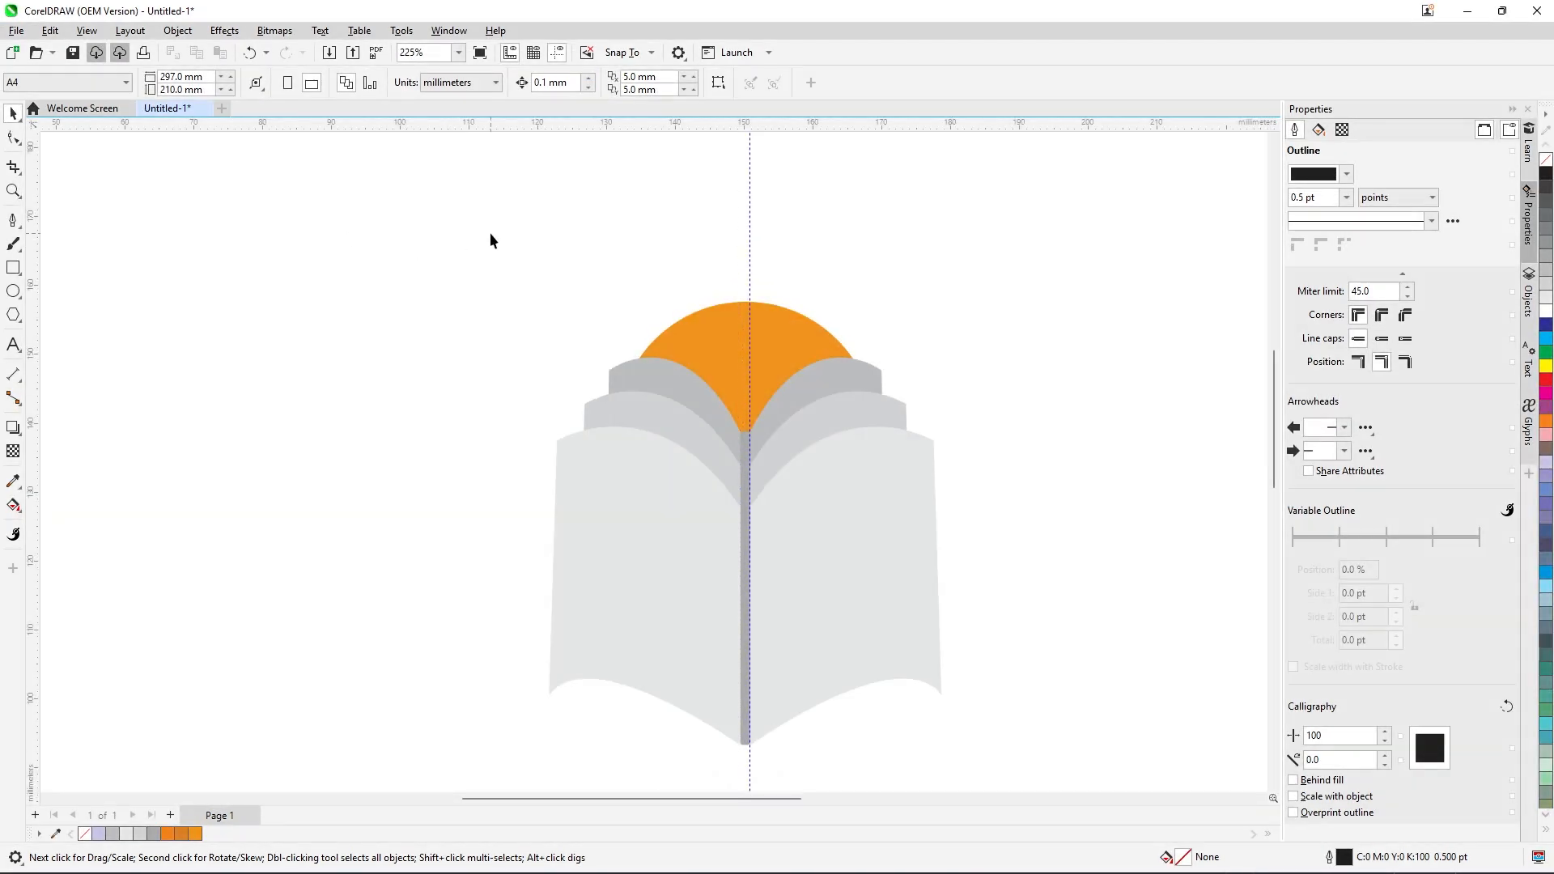
left_click(739, 322)
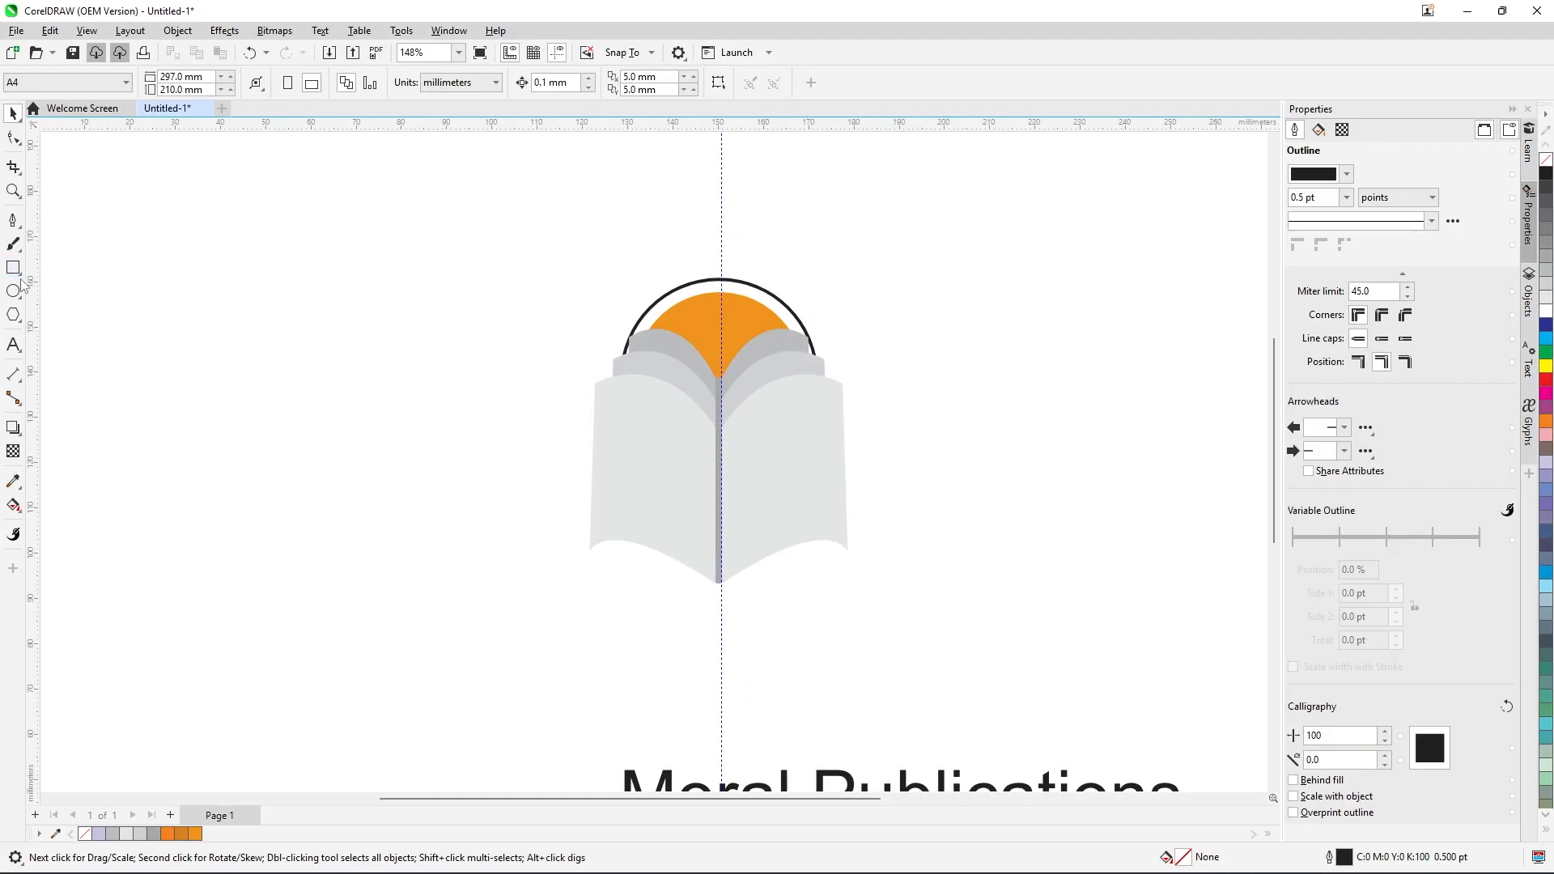
Draw a radial Impact shape centred on the spine's upper end, with its rays extending beyond the black arc.
left_click(13, 314)
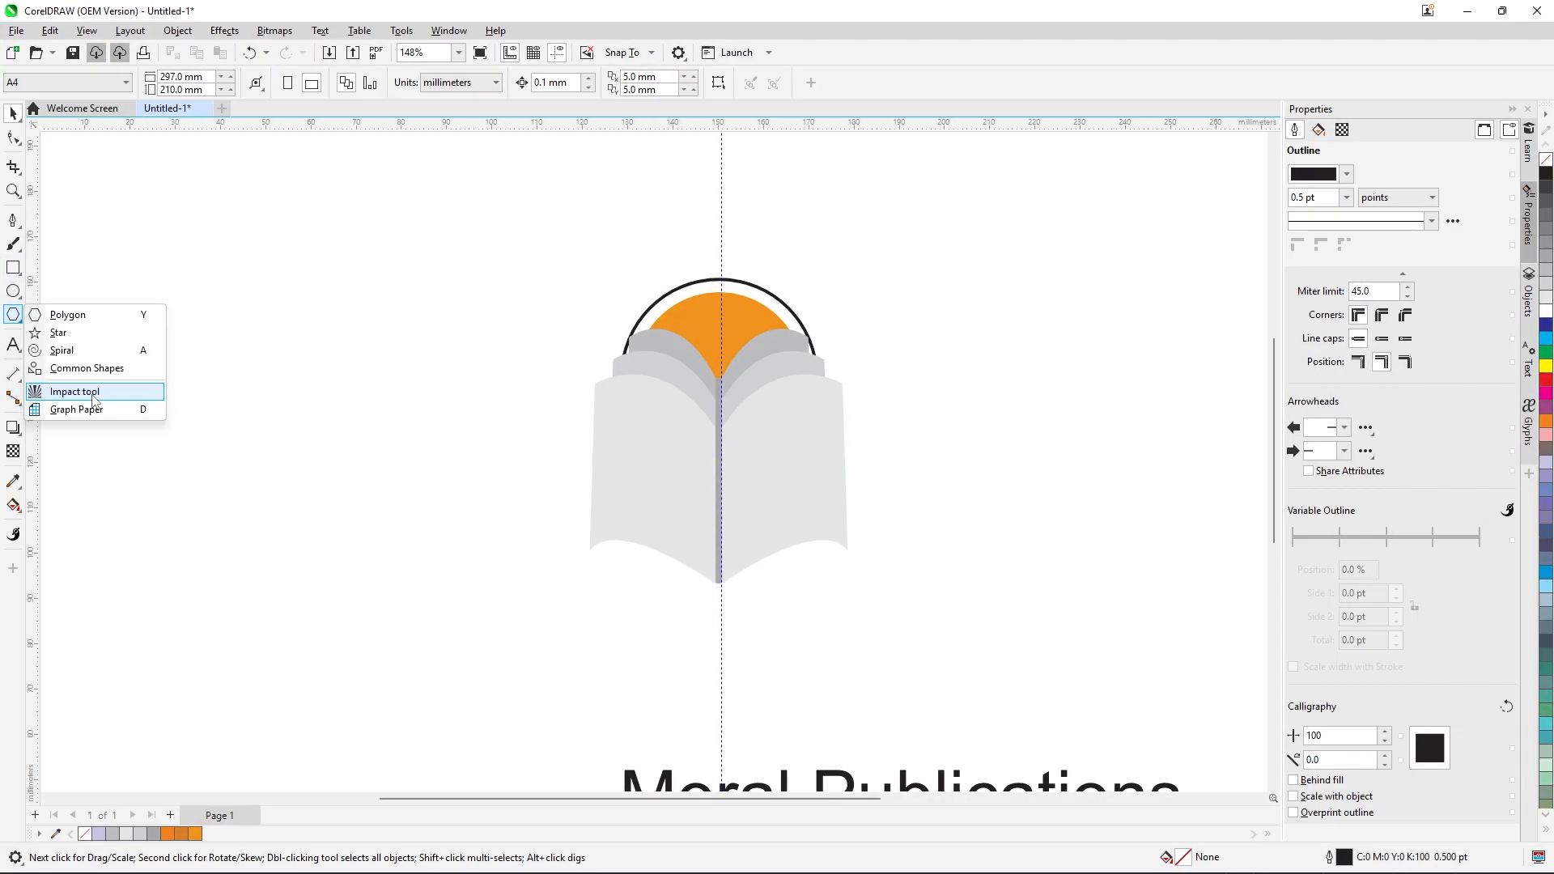
left_click(93, 395)
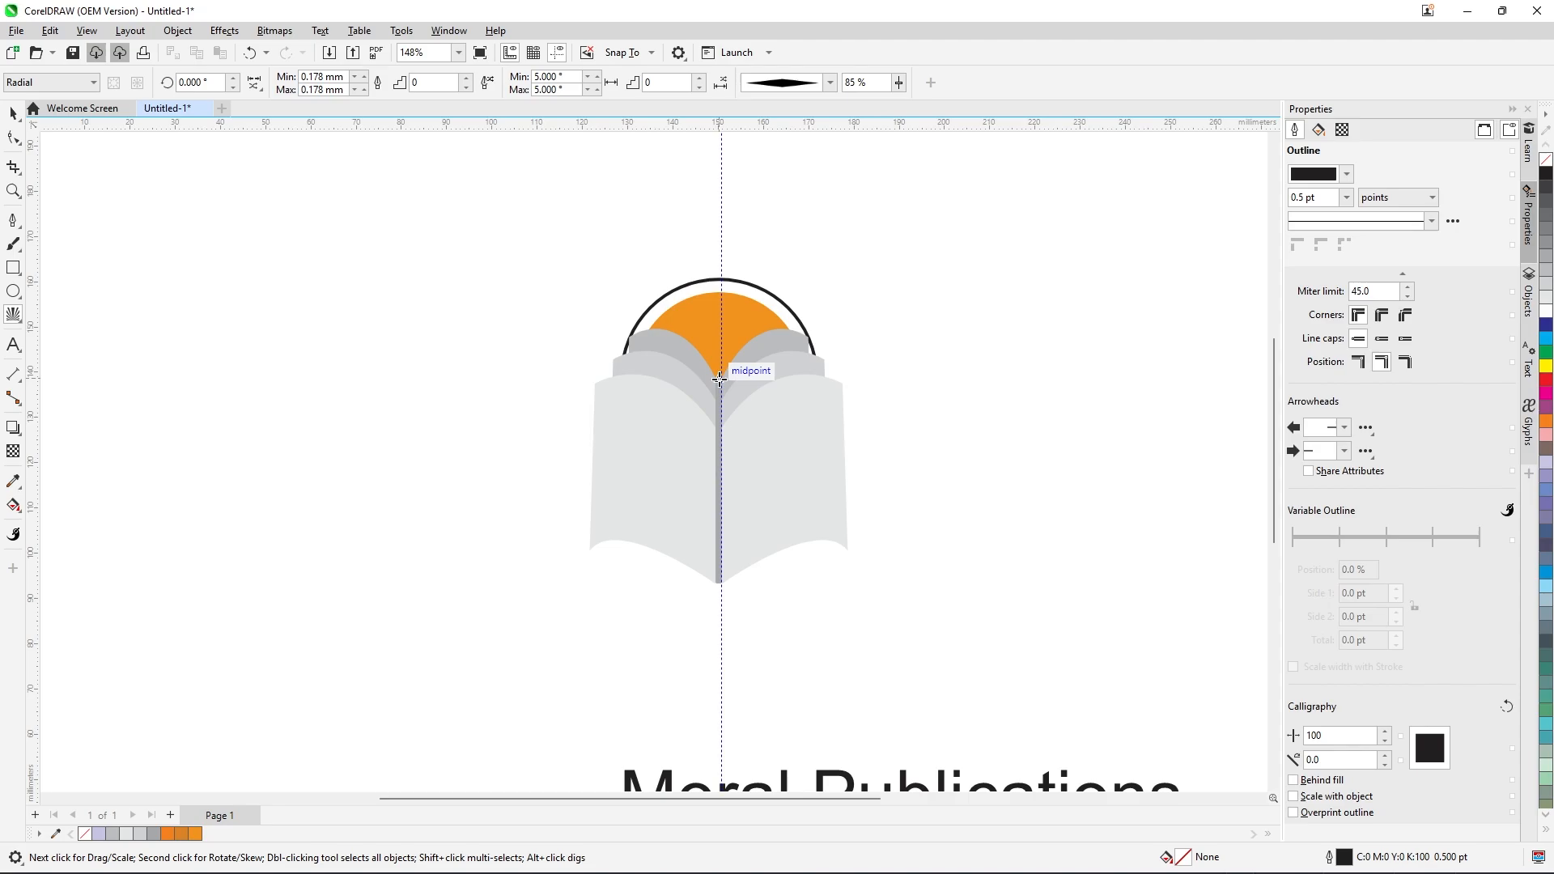
left_click_drag(719, 379, 821, 450)
scroll(740, 332, "up", 2)
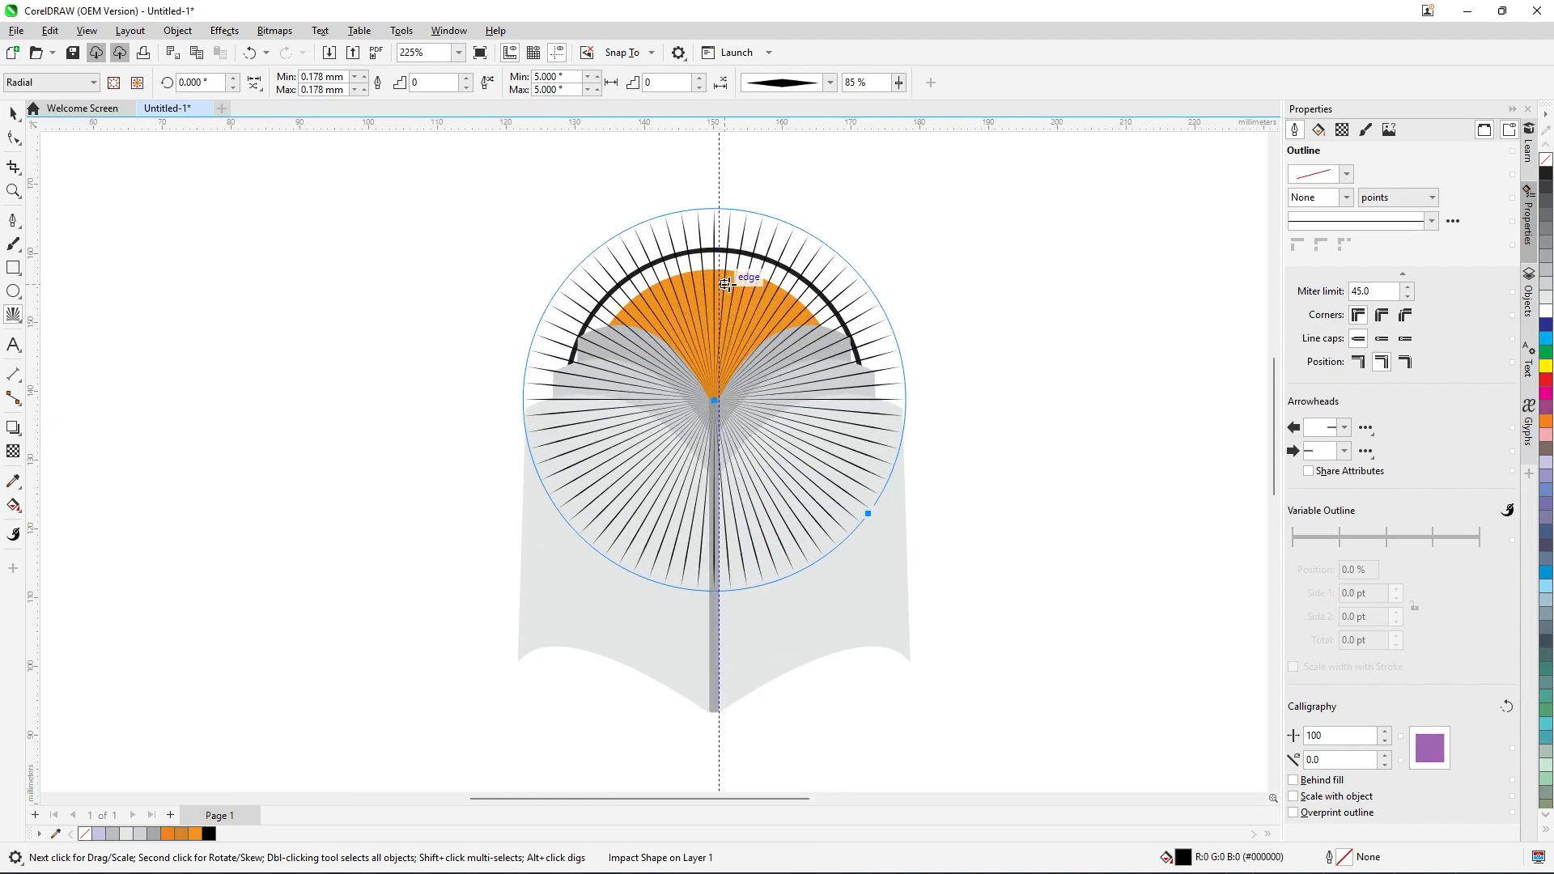
scroll(716, 289, "up", 1)
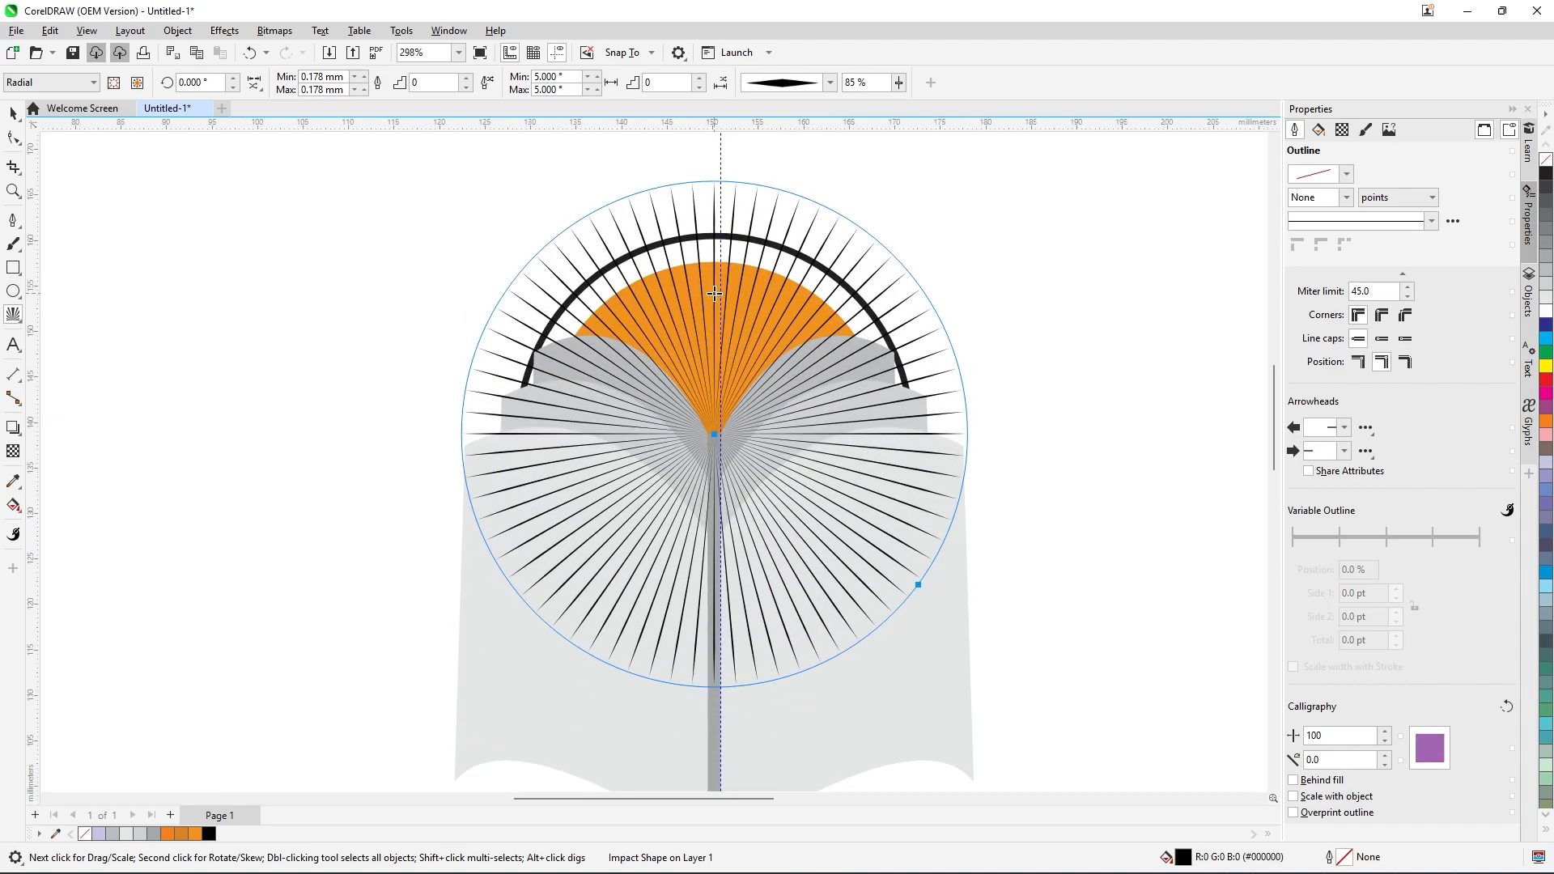
scroll(715, 293, "down", 2)
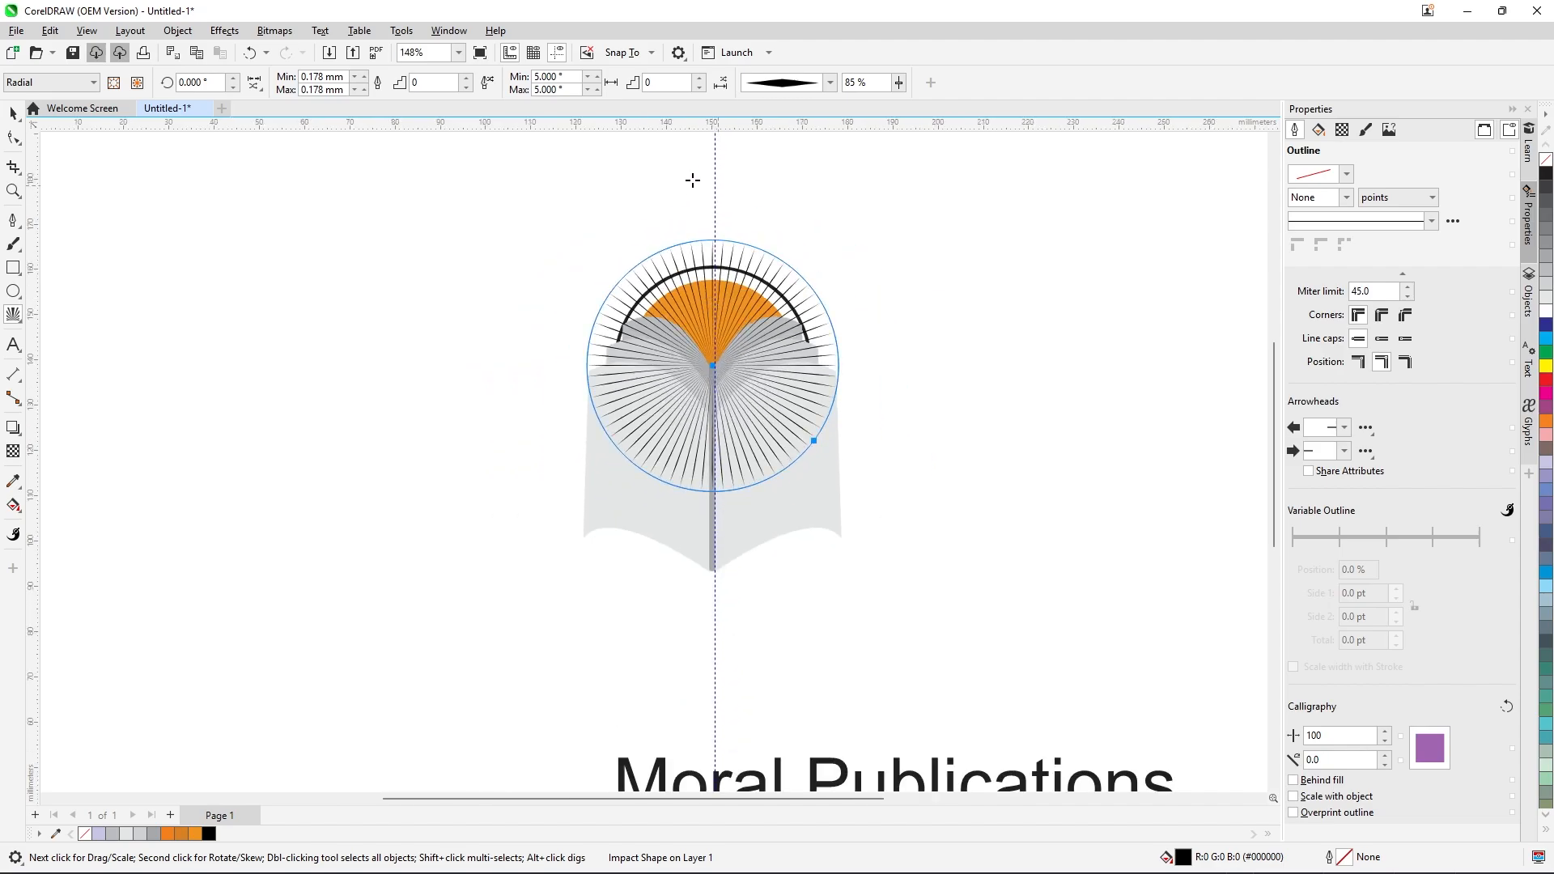
Change the Impact rays to the one-sided taper that widens outward and set their minimum and maximum spacing to 6°.
left_click(829, 83)
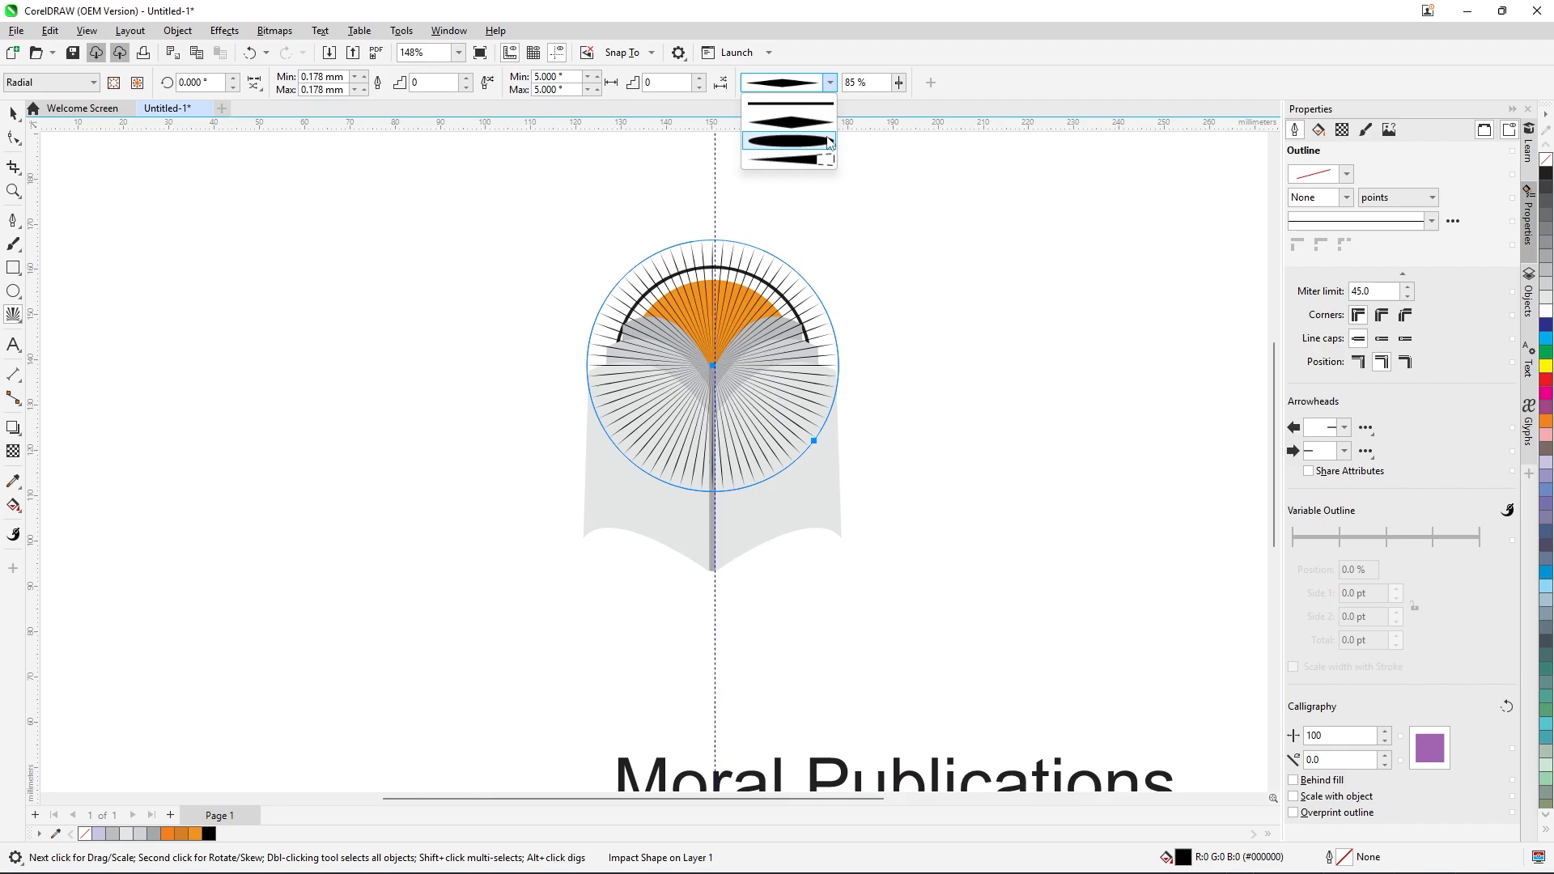
left_click(815, 160)
scroll(739, 259, "up", 4)
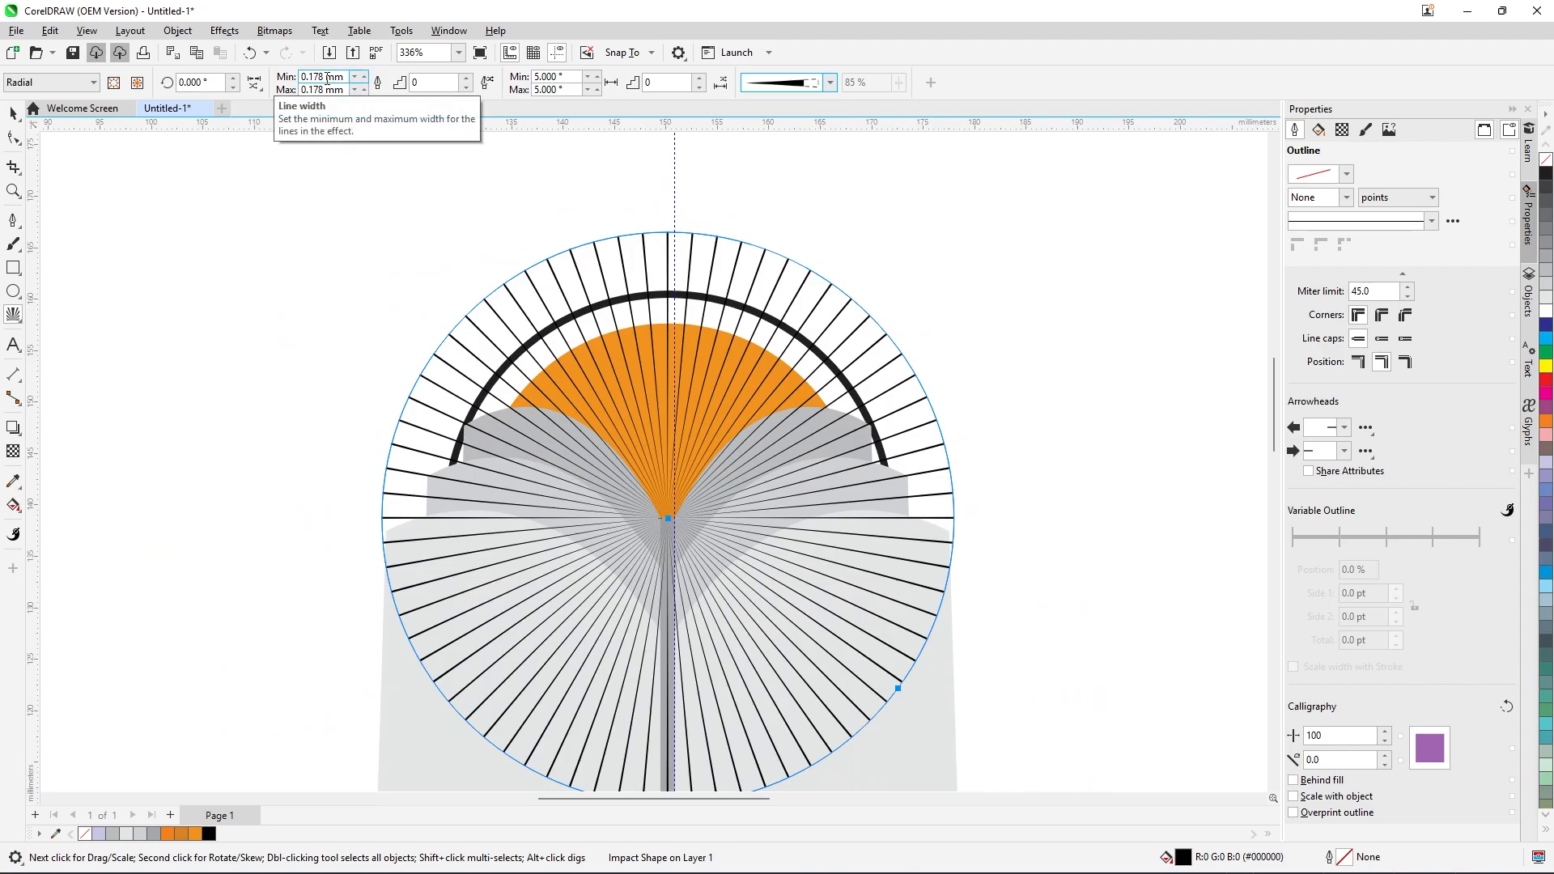
left_click(597, 78)
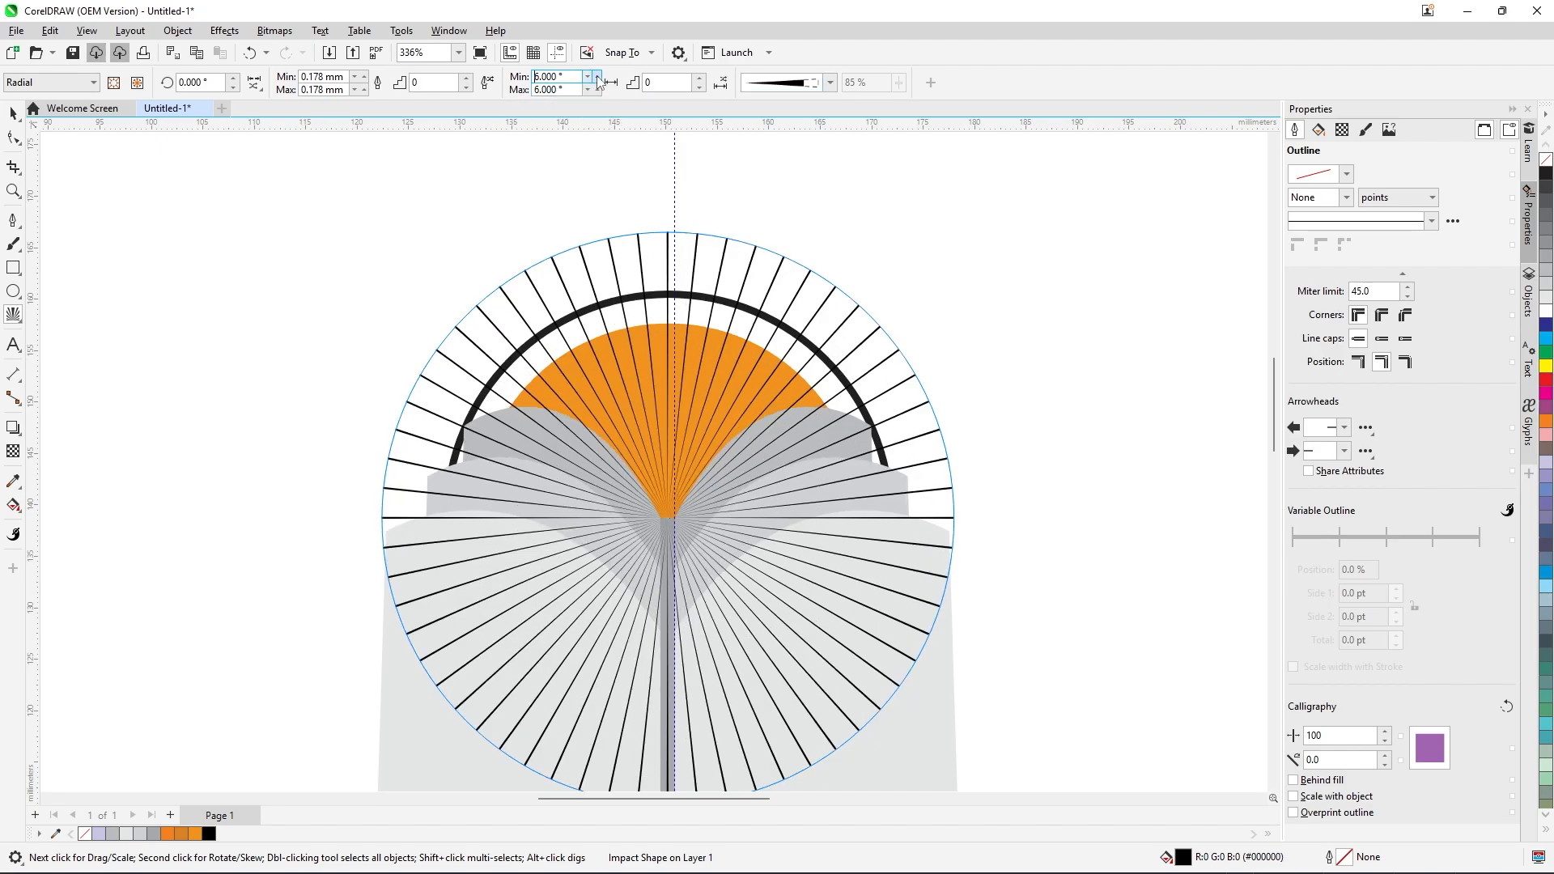
Widen the radial rays' minimum and maximum line spacing to 24°.
left_click(597, 77)
left_click(597, 77)
left_click(598, 78)
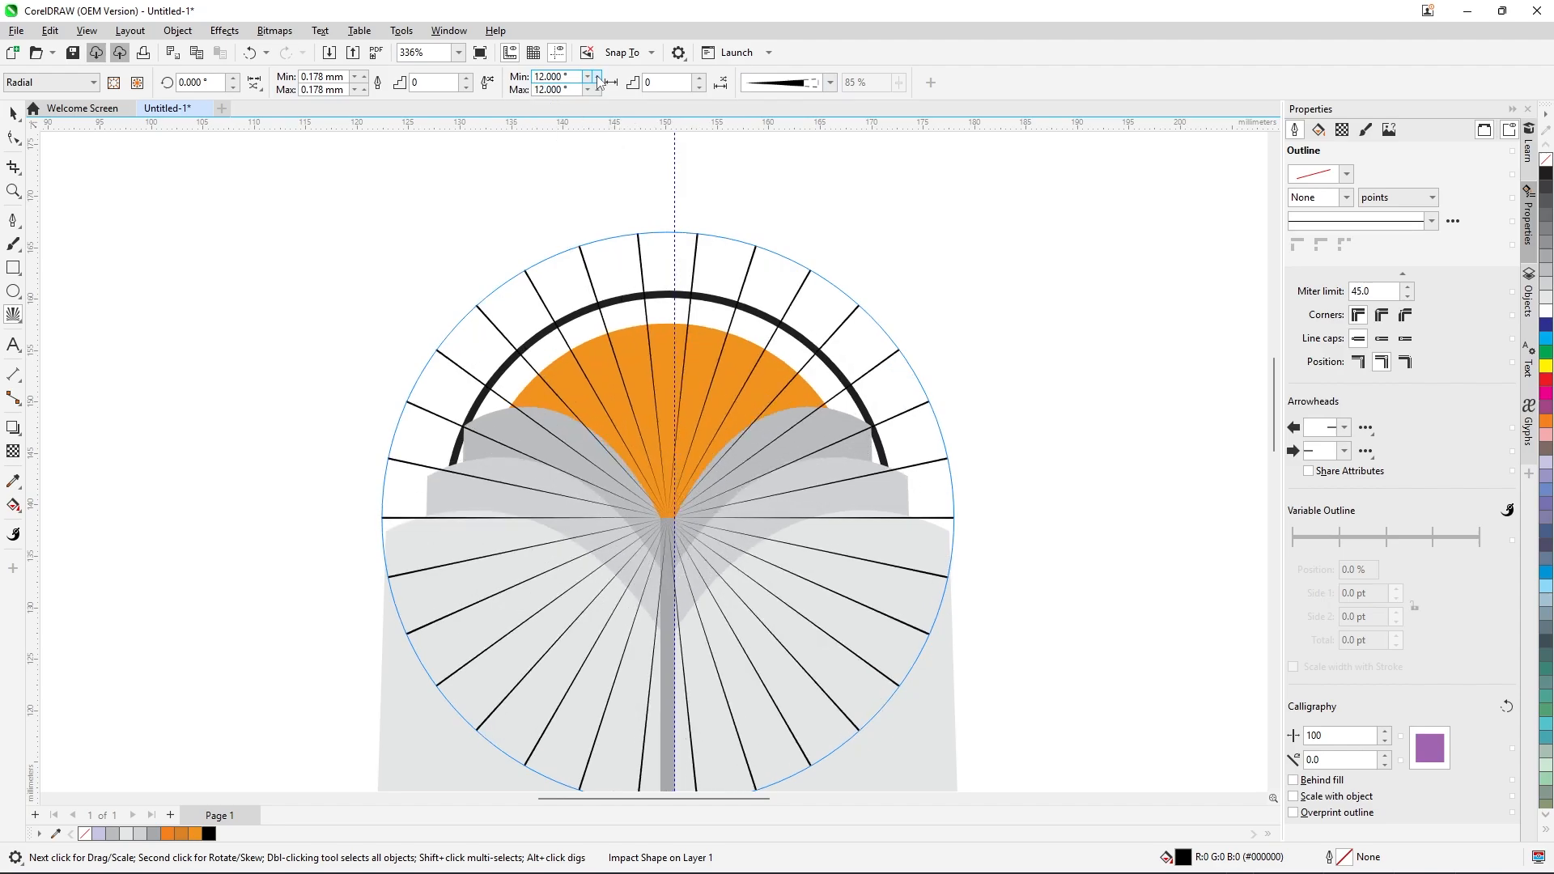
left_click(597, 78)
left_click(597, 78)
left_click(597, 77)
left_click(597, 77)
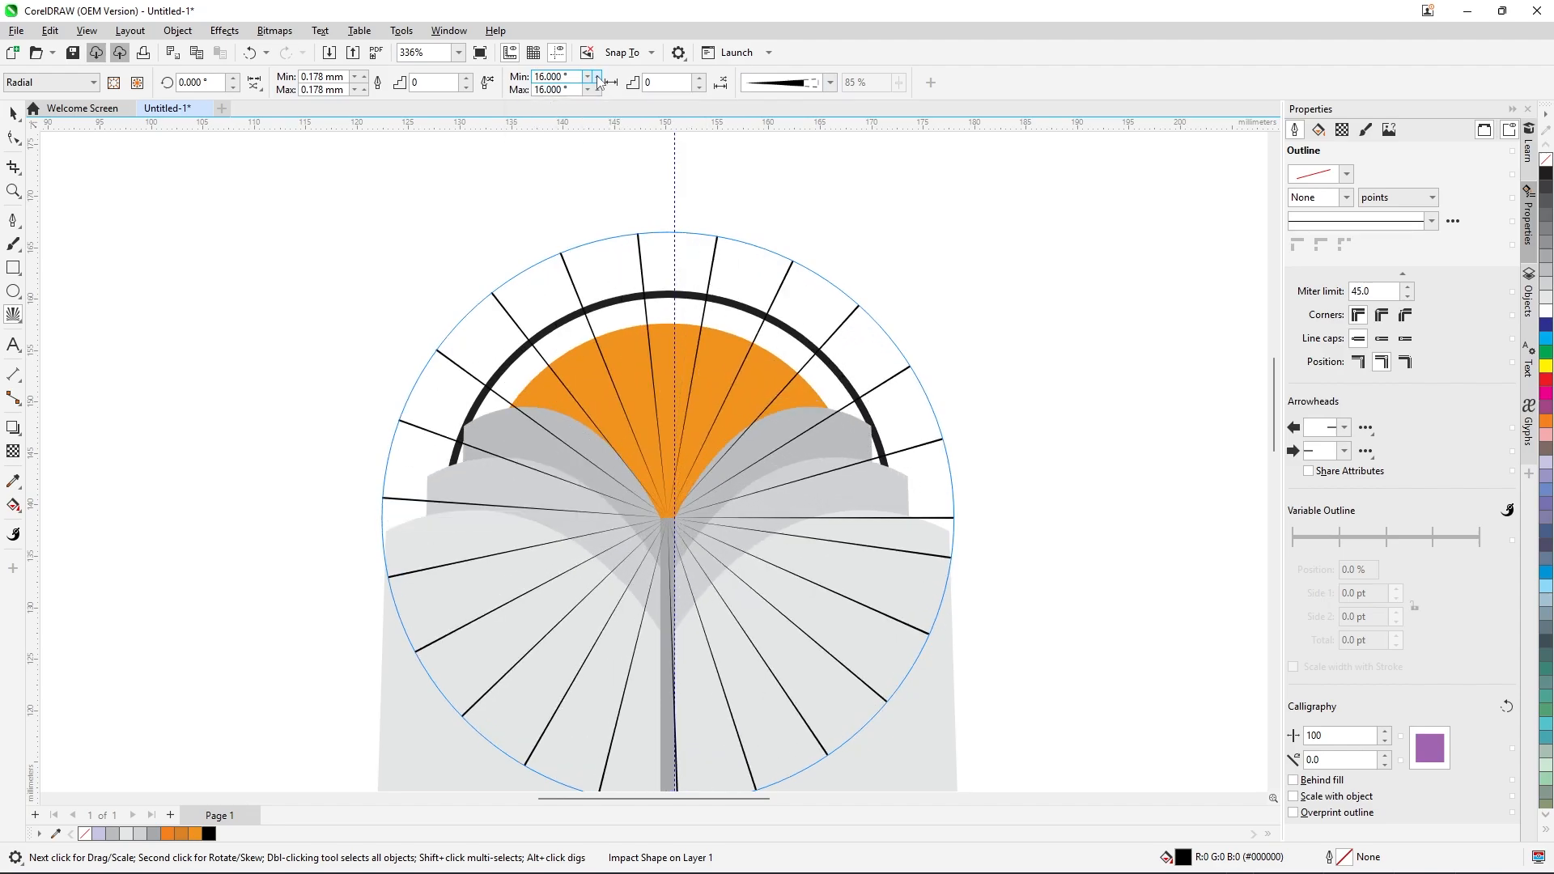
left_click(597, 77)
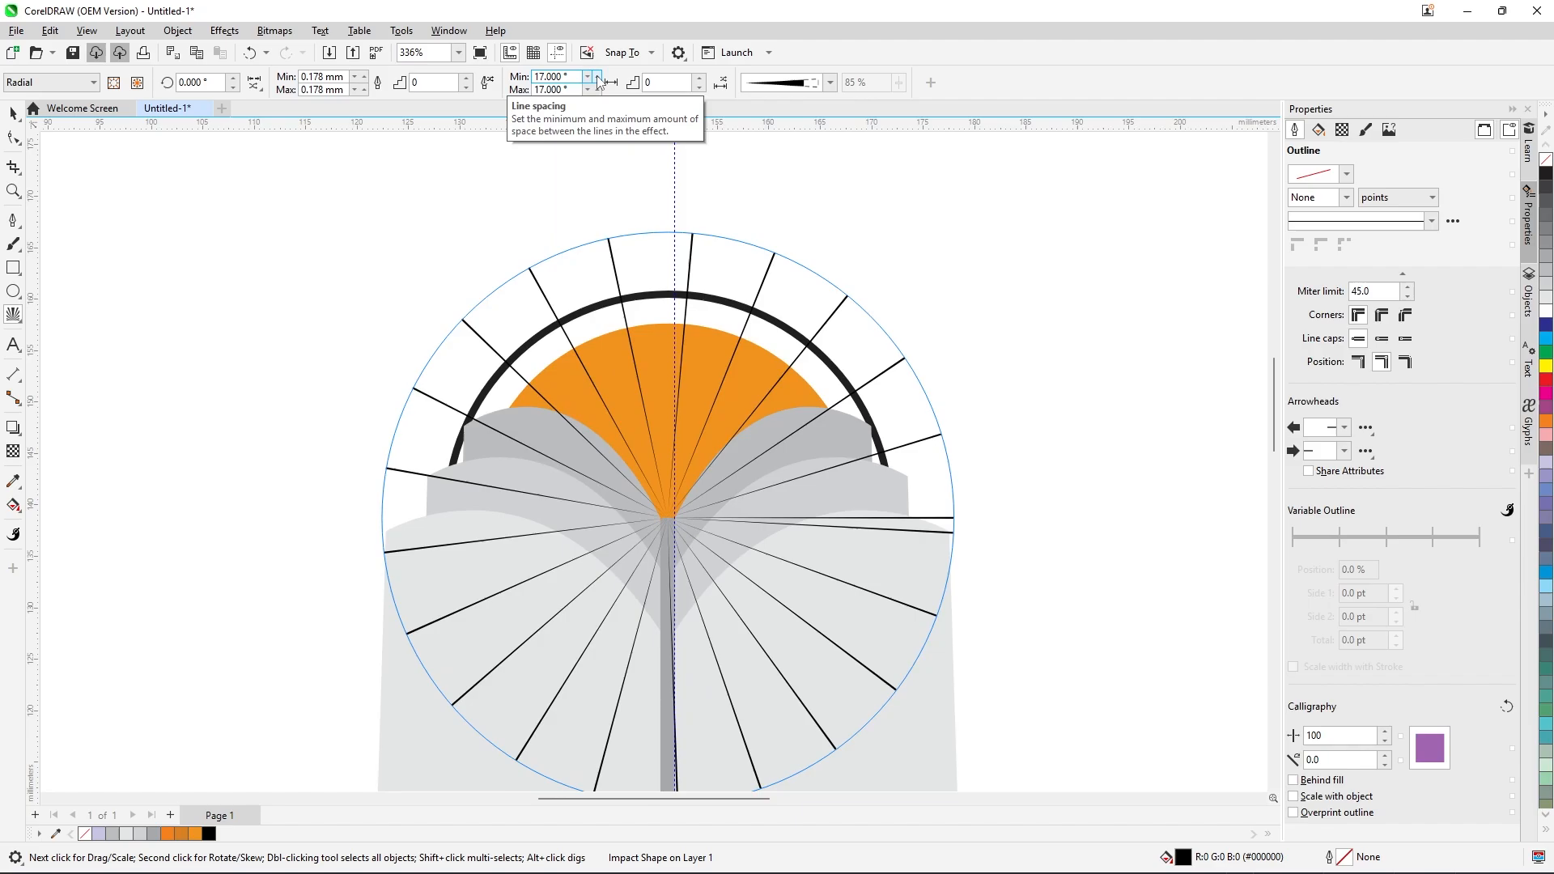
left_click(597, 78)
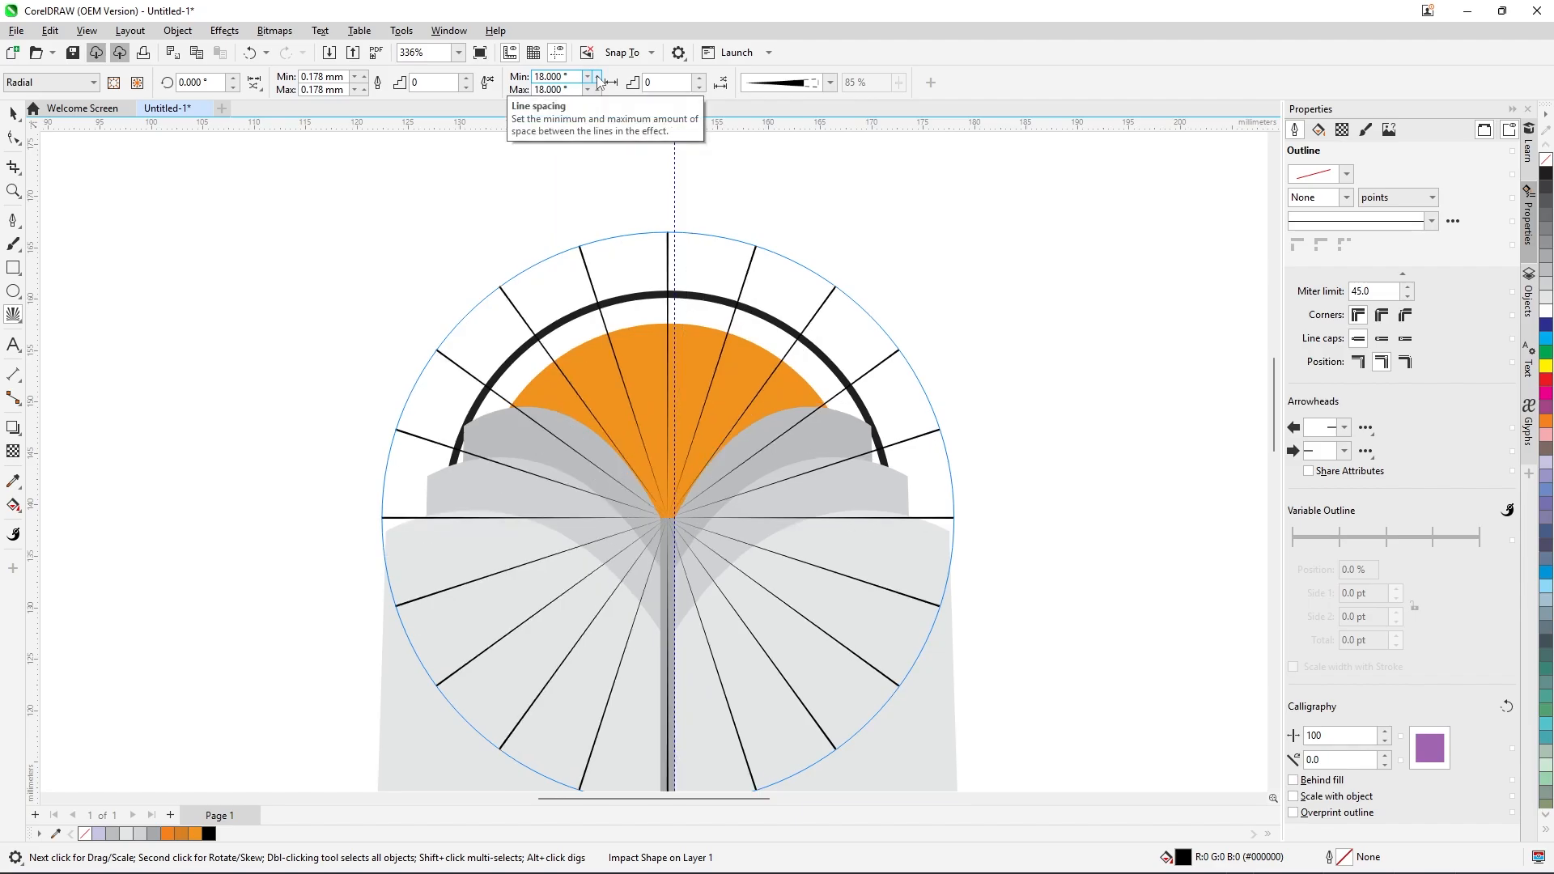
left_click(597, 78)
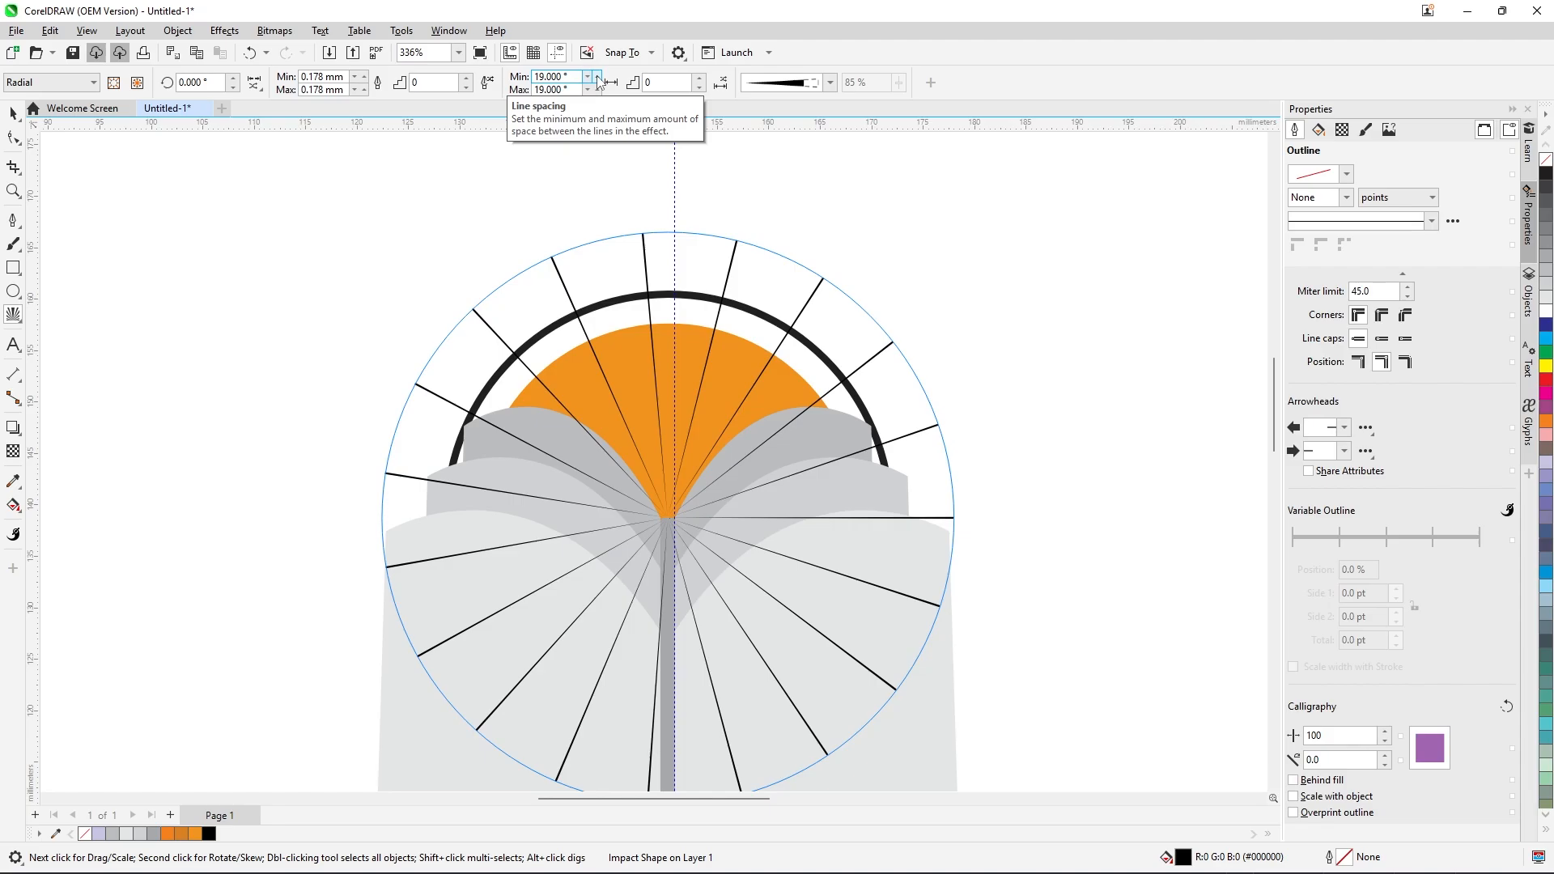
left_click(597, 78)
left_click(598, 78)
left_click(597, 78)
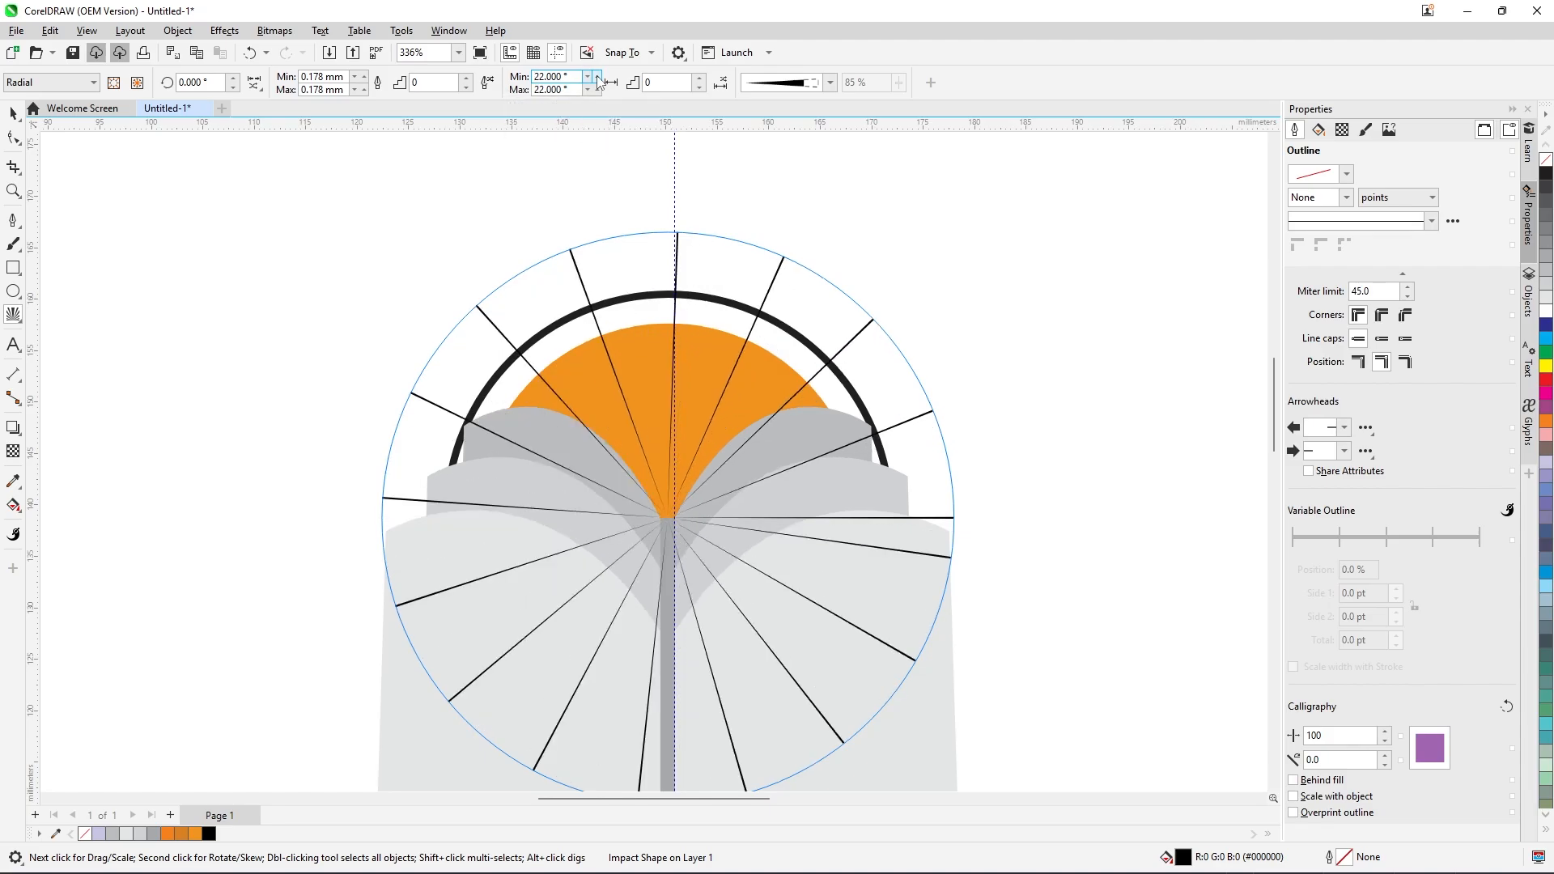
left_click(597, 78)
left_click(597, 78)
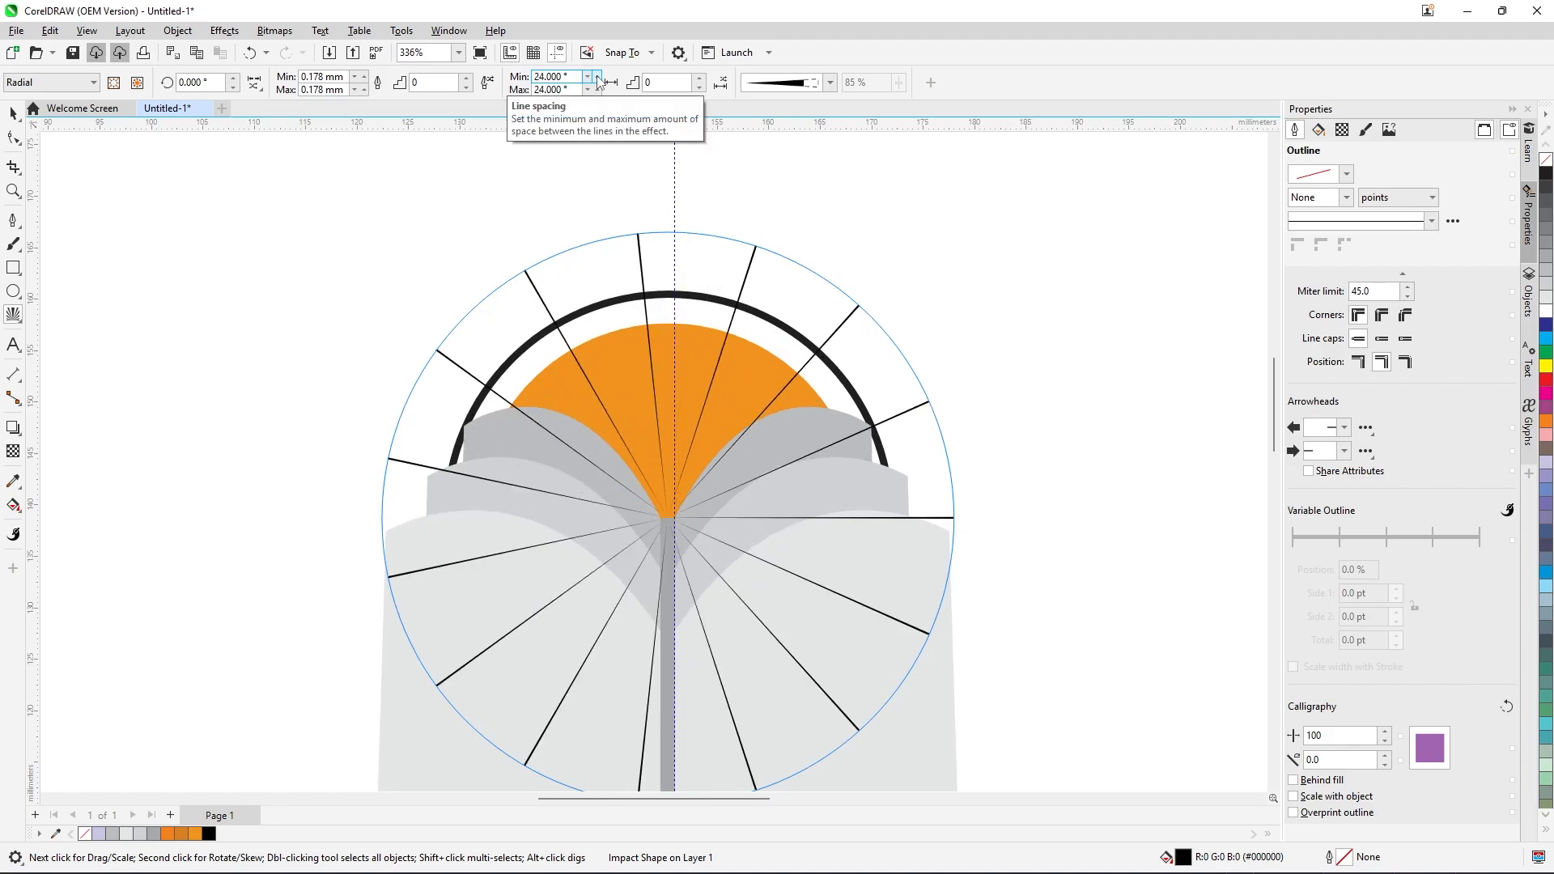
Thicken the radial rays to a minimum and maximum line width of 0.578 mm.
left_click(364, 77)
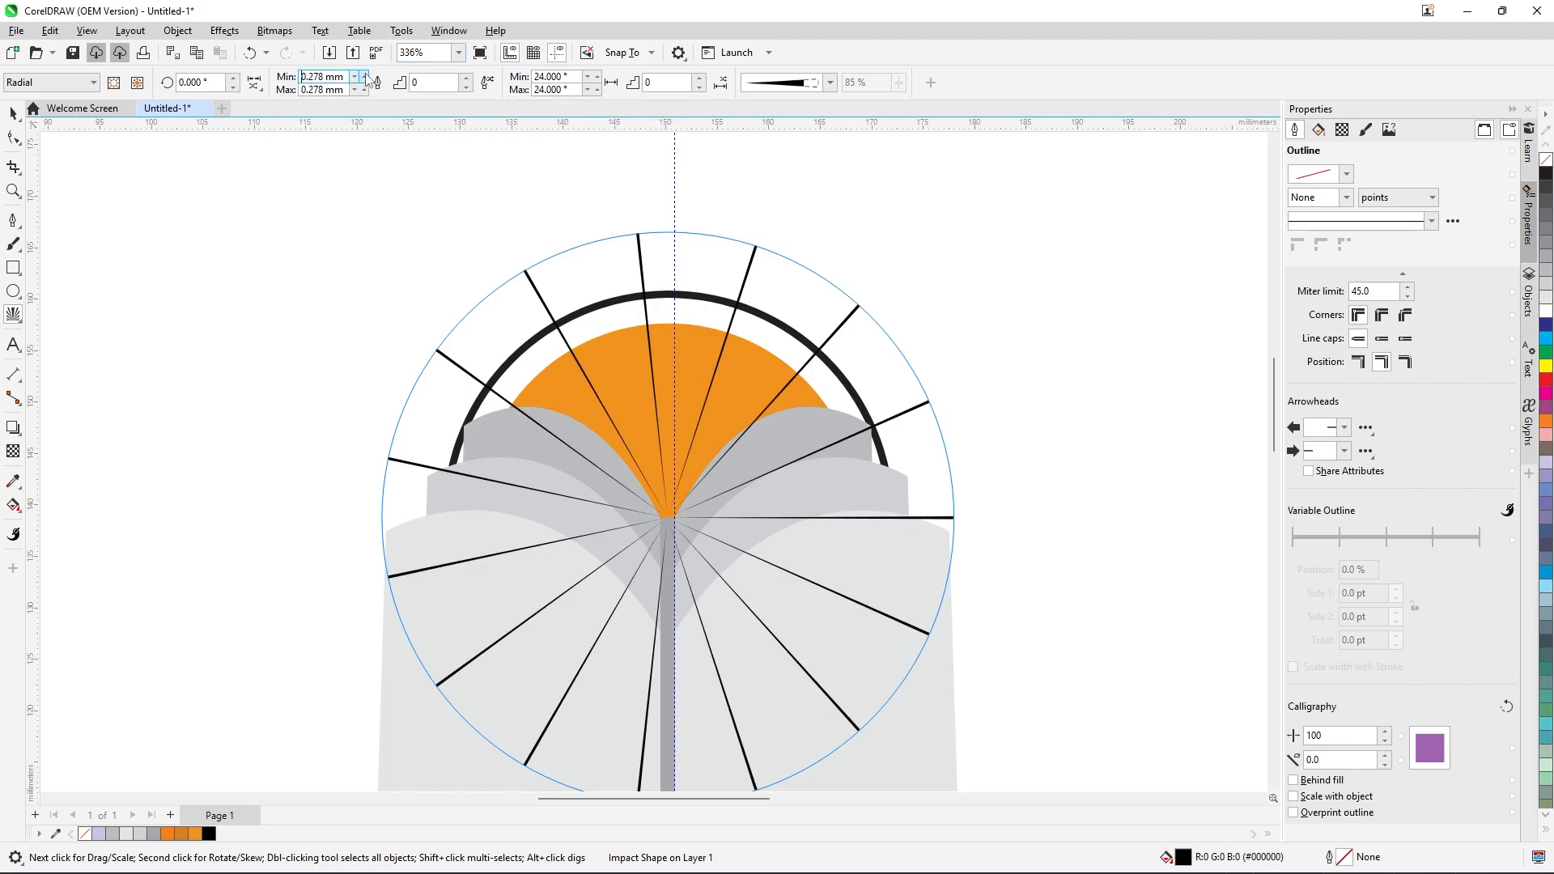
left_click(364, 77)
left_click(365, 77)
left_click(364, 77)
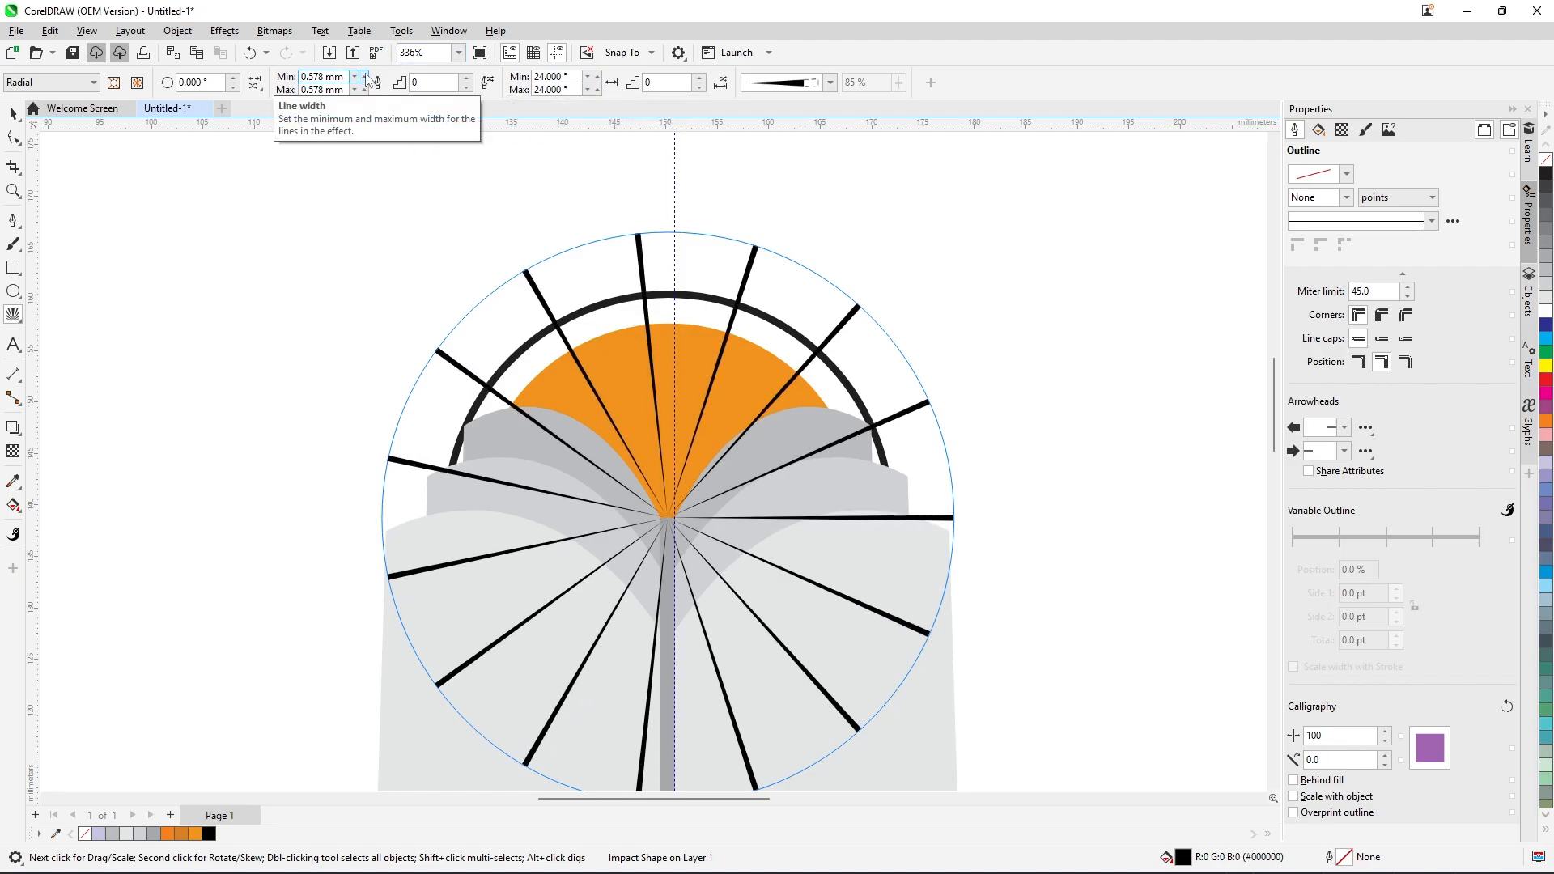
Recolour the rays with a darker orange (C13 M56 Y100 K1) chosen from the Orange swatch's shades.
scroll(601, 143, "down", 2)
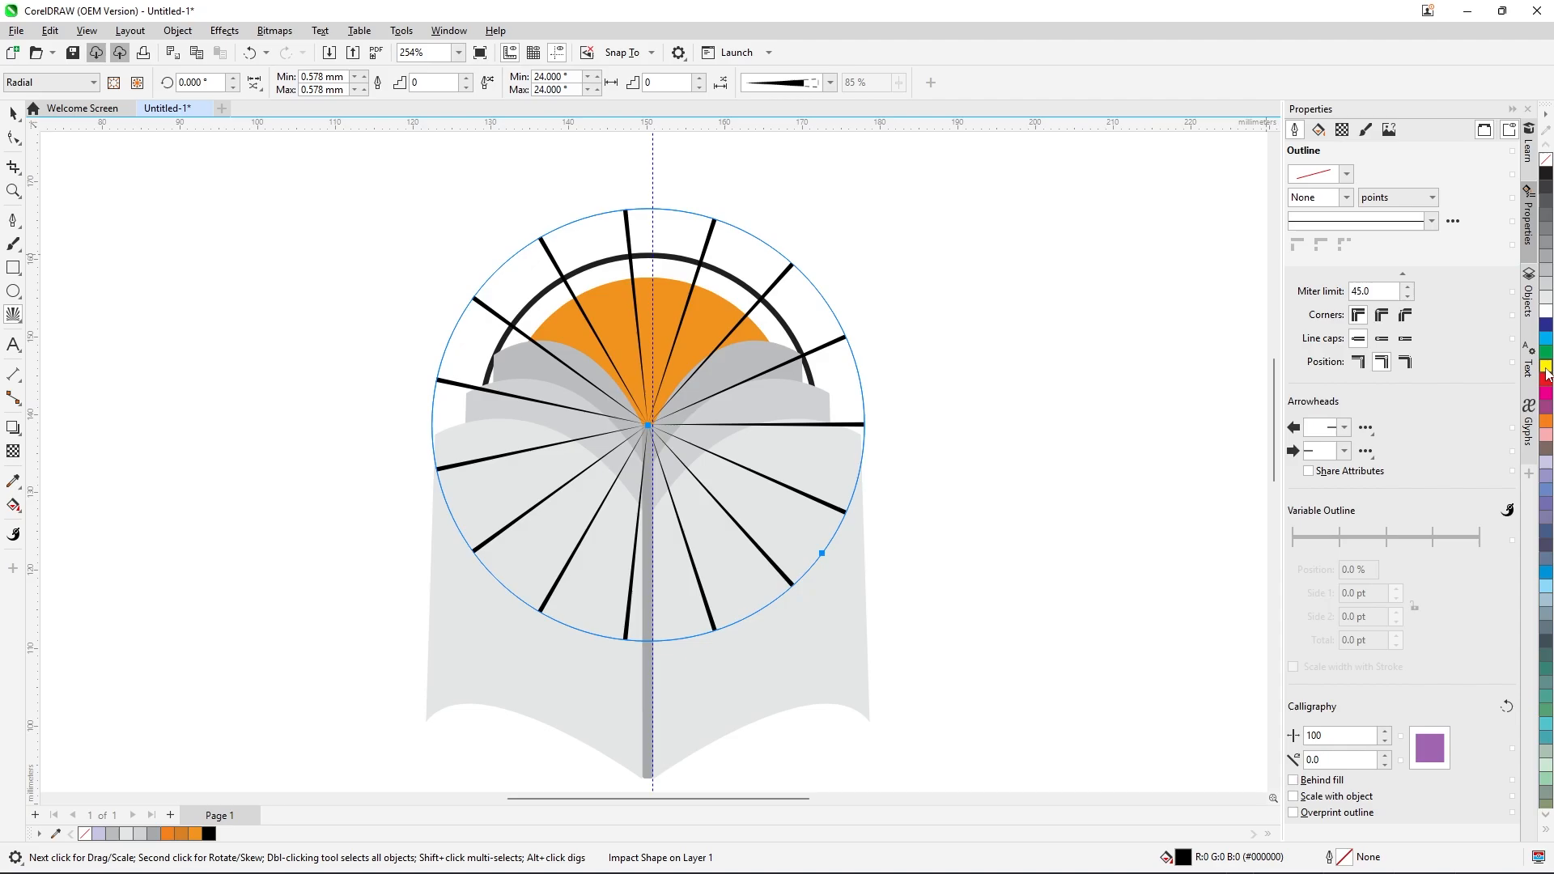
left_click(1546, 424)
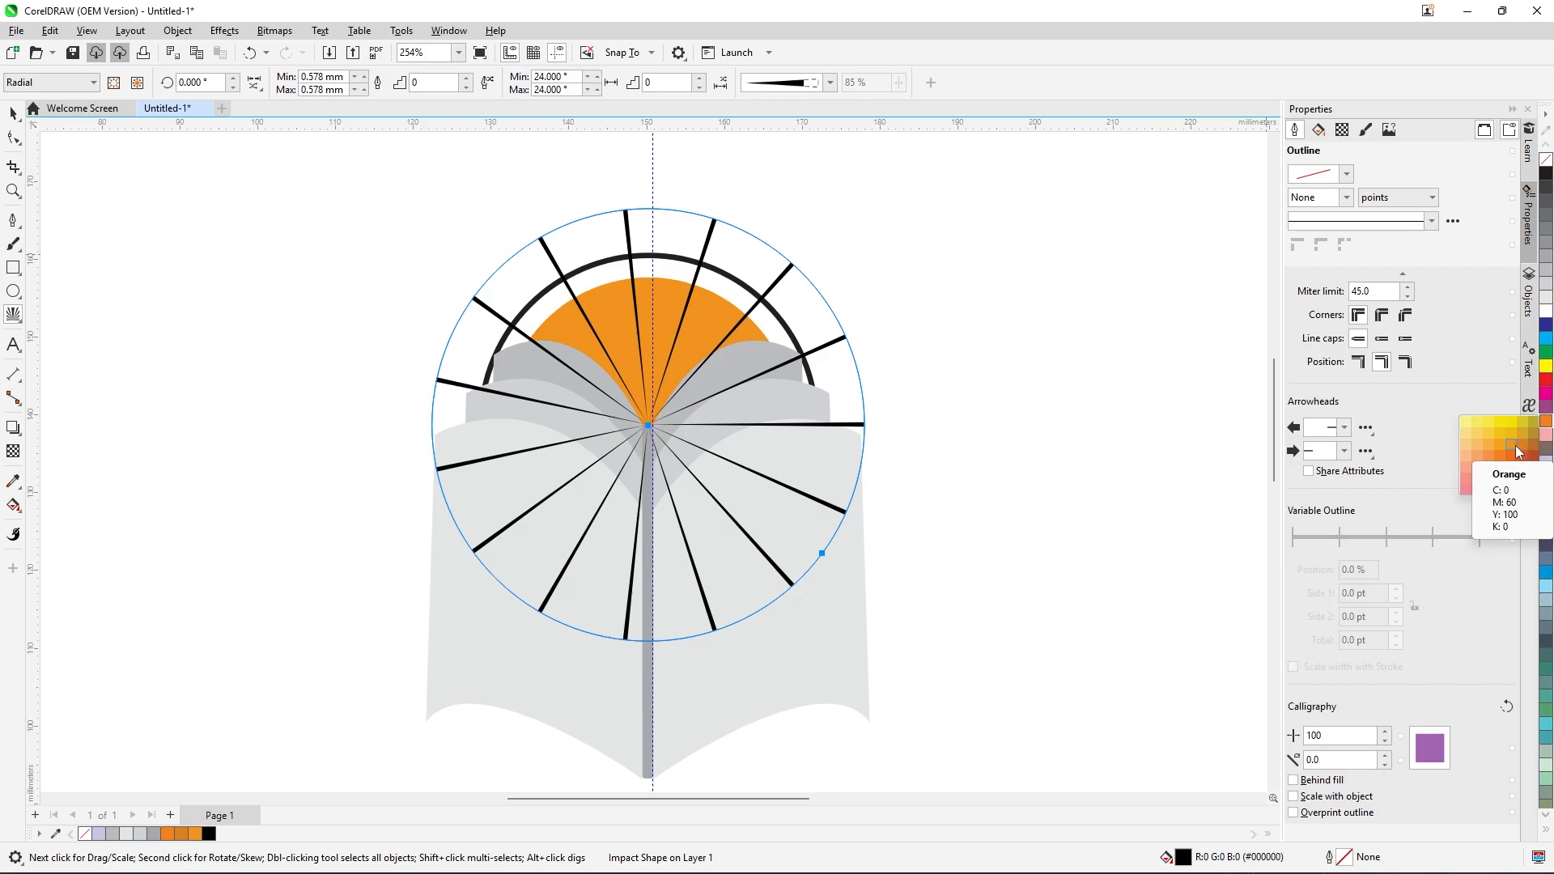
left_click(1523, 449)
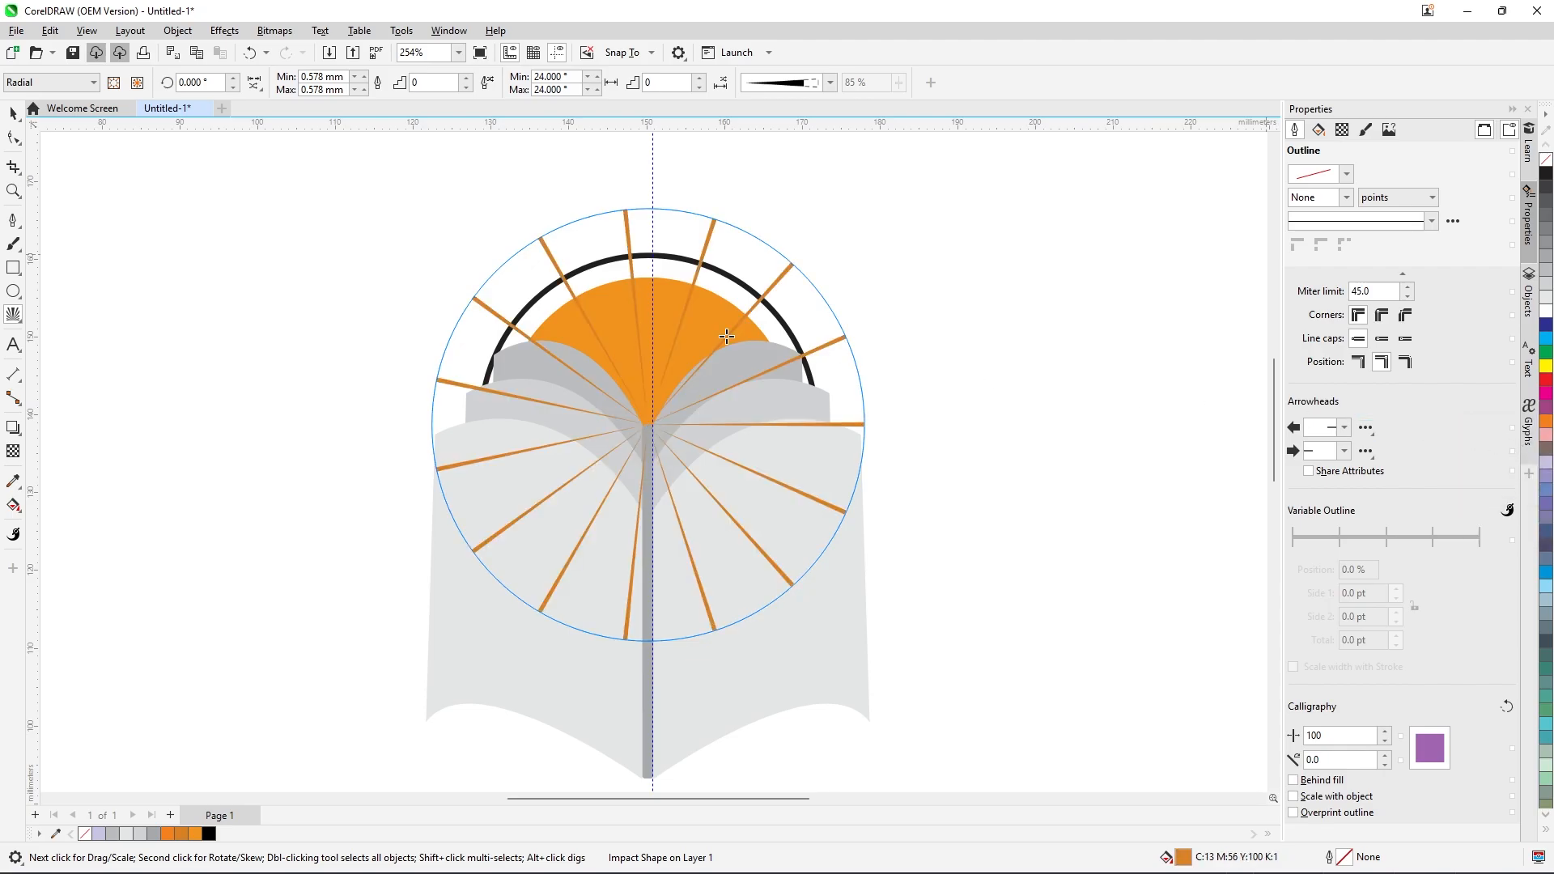
Make a copy of the rays rotated about 12° clockwise around their centre so it fills the gaps between the originals.
left_click(14, 113)
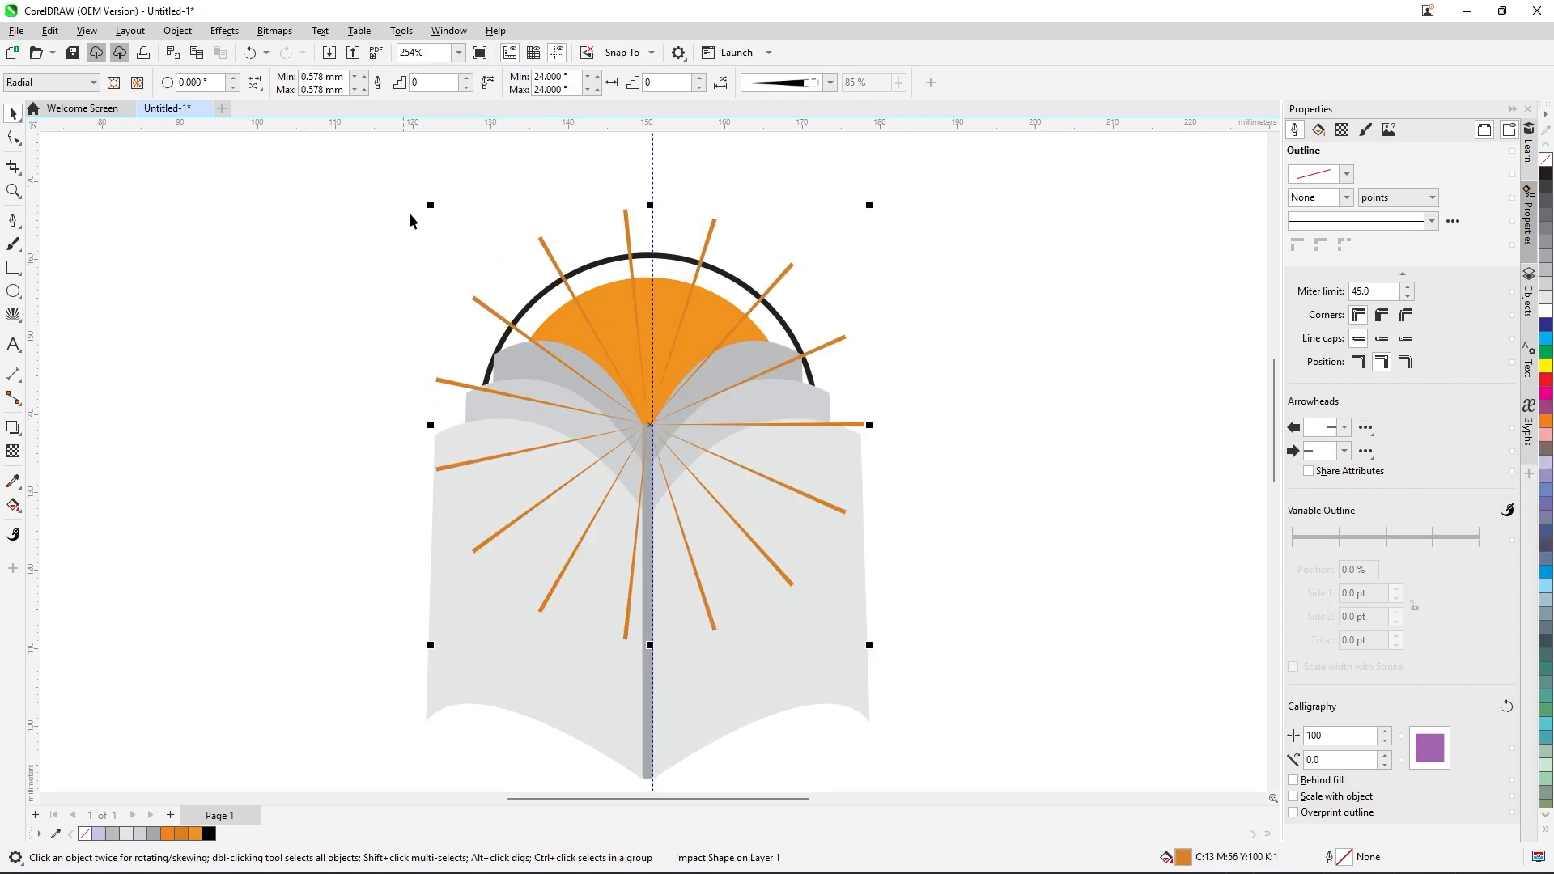
scroll(719, 239, "down", 2)
scroll(706, 241, "up", 1)
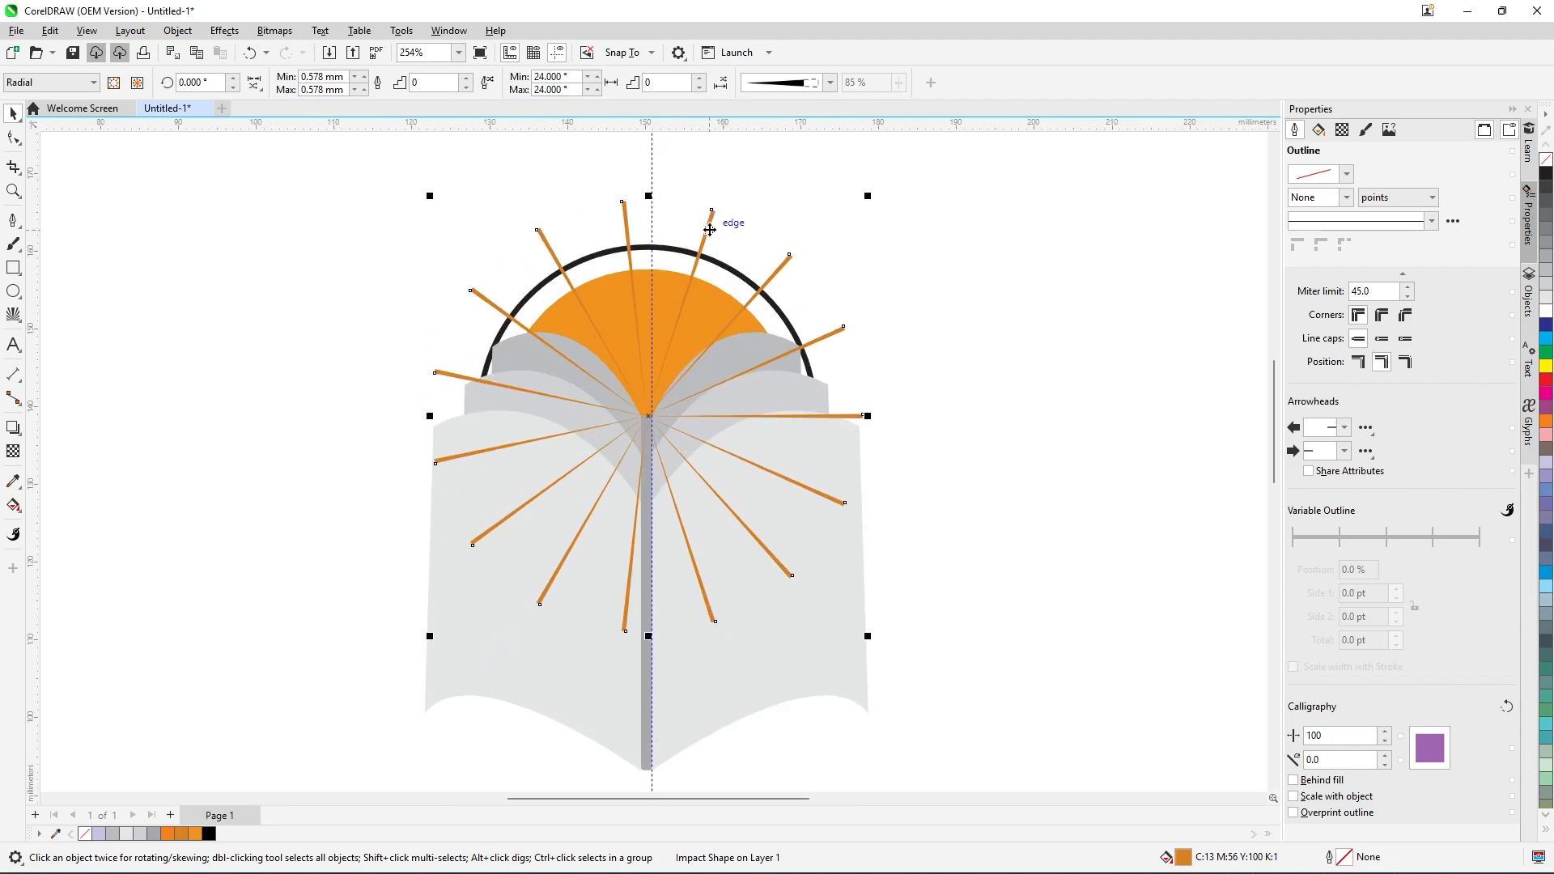
left_click(750, 184)
left_click(708, 226)
left_click(708, 226)
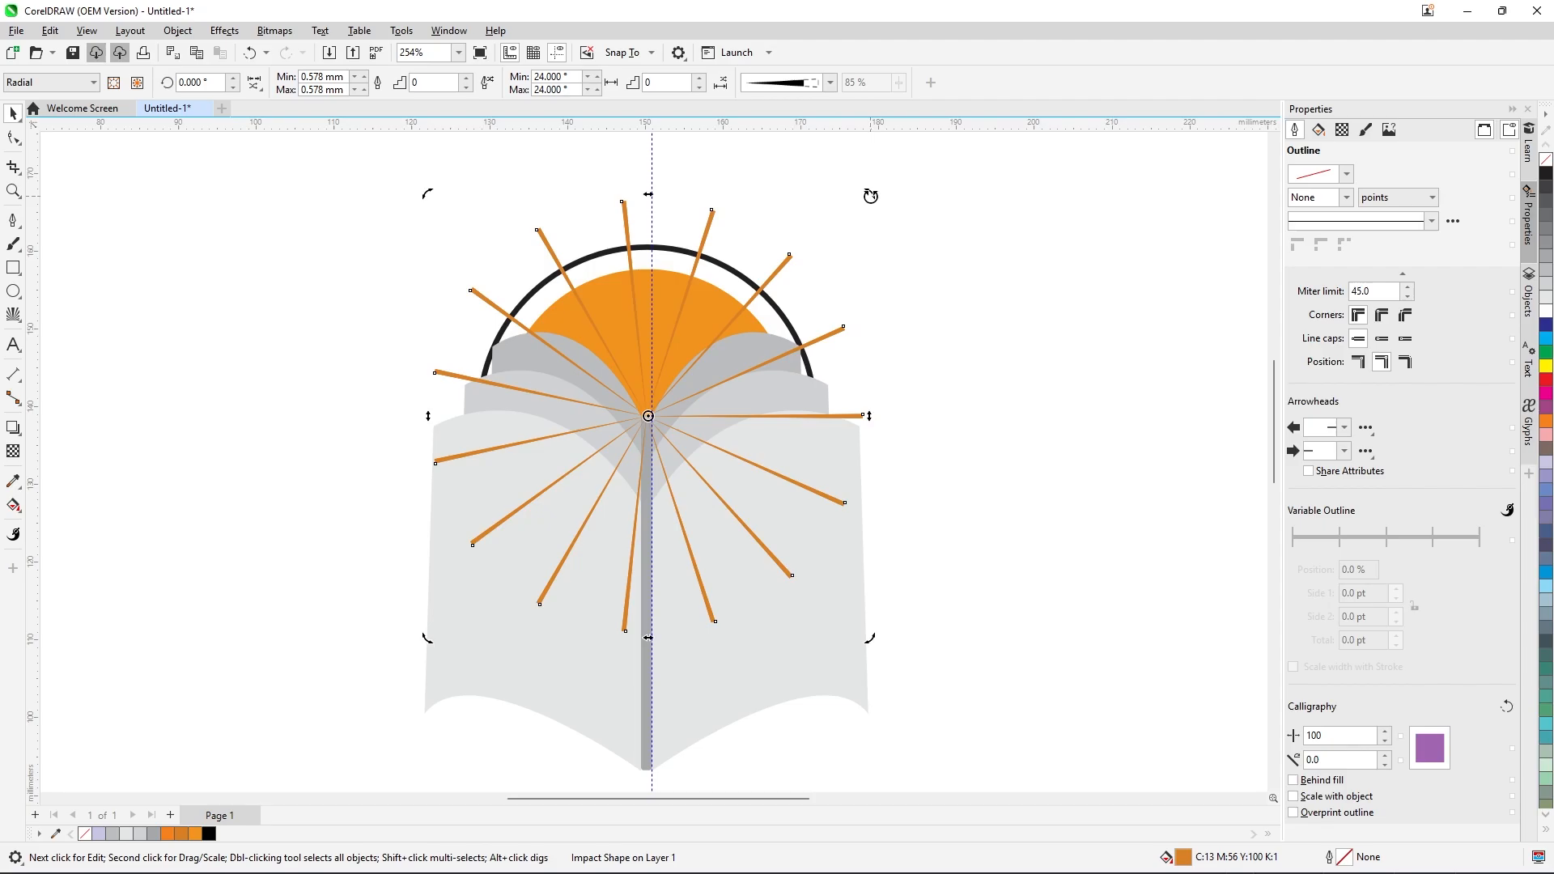
left_click_drag(870, 195, 916, 242)
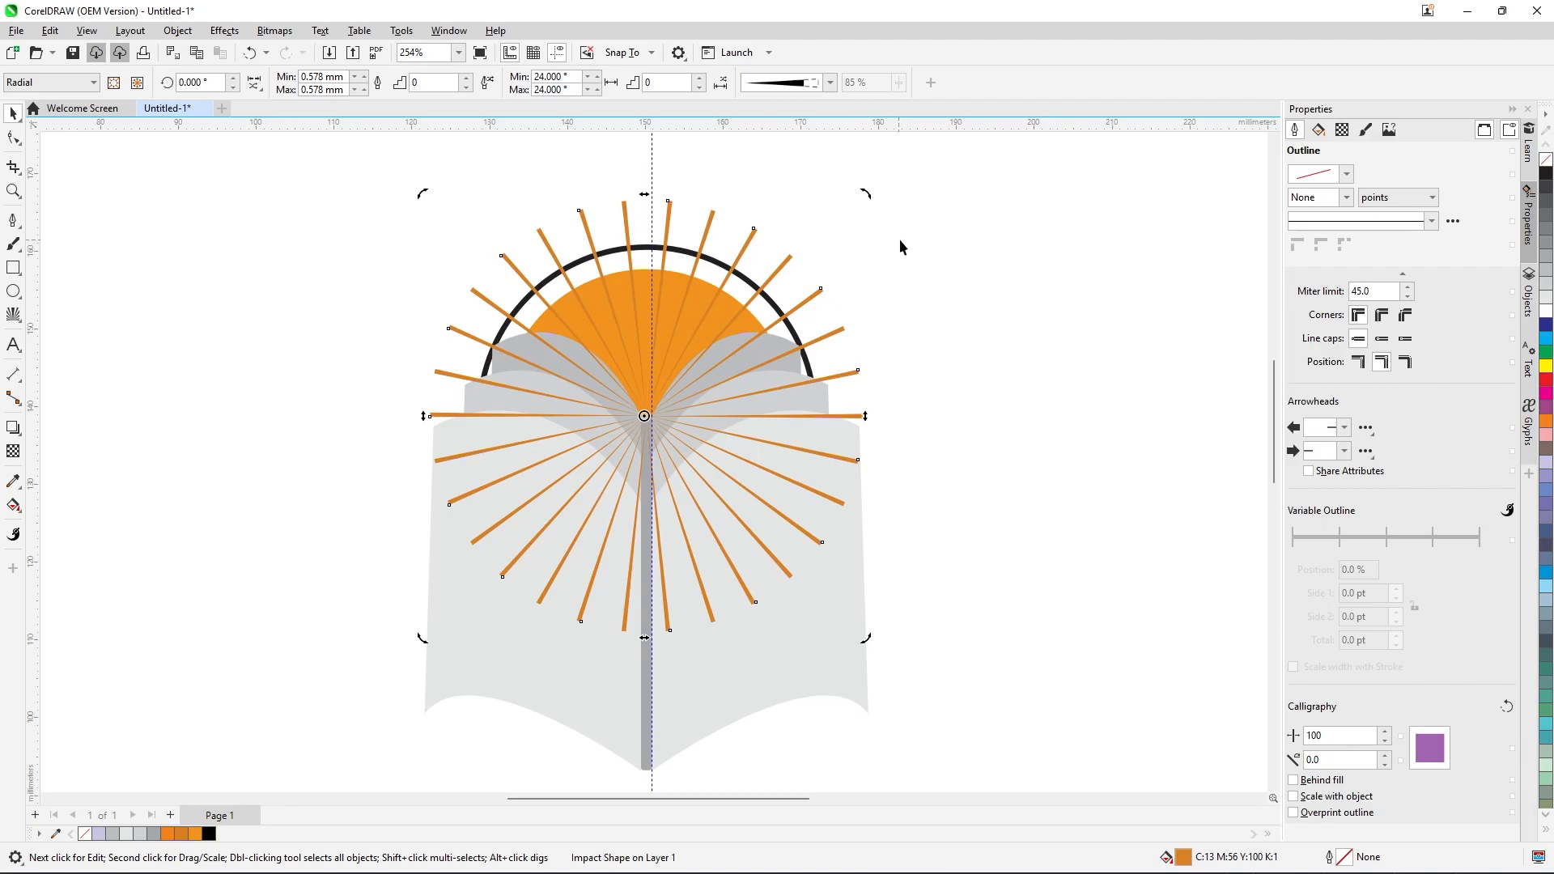
Scale the original set of rays down slightly from its centre so long and short rays alternate.
left_click(905, 238)
left_click(627, 214)
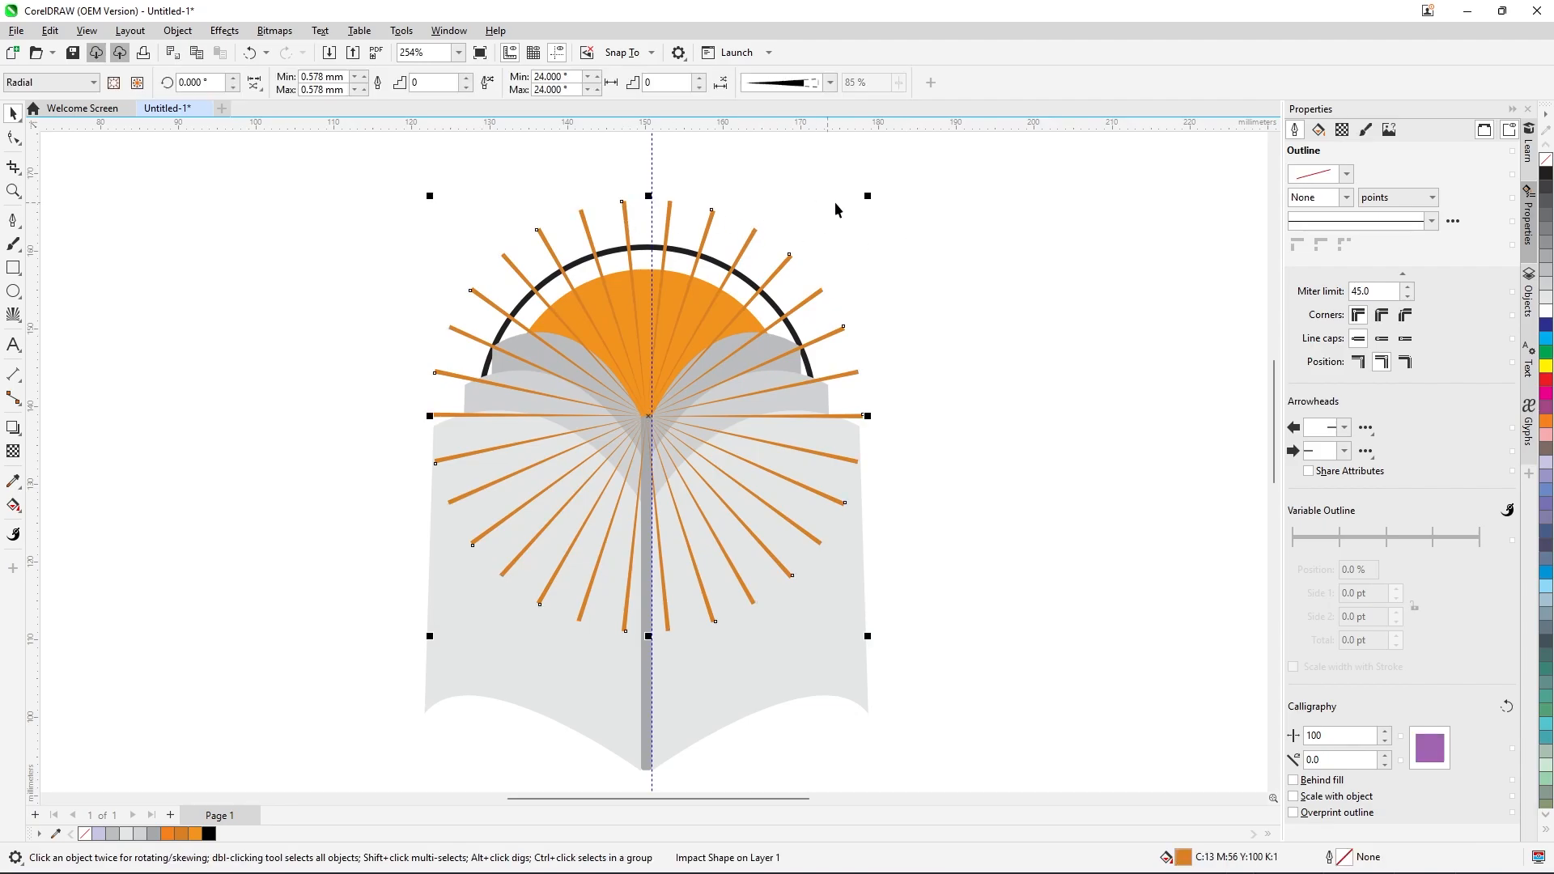
left_click_drag(869, 198, 864, 221)
left_click(916, 226)
scroll(813, 257, "down", 2)
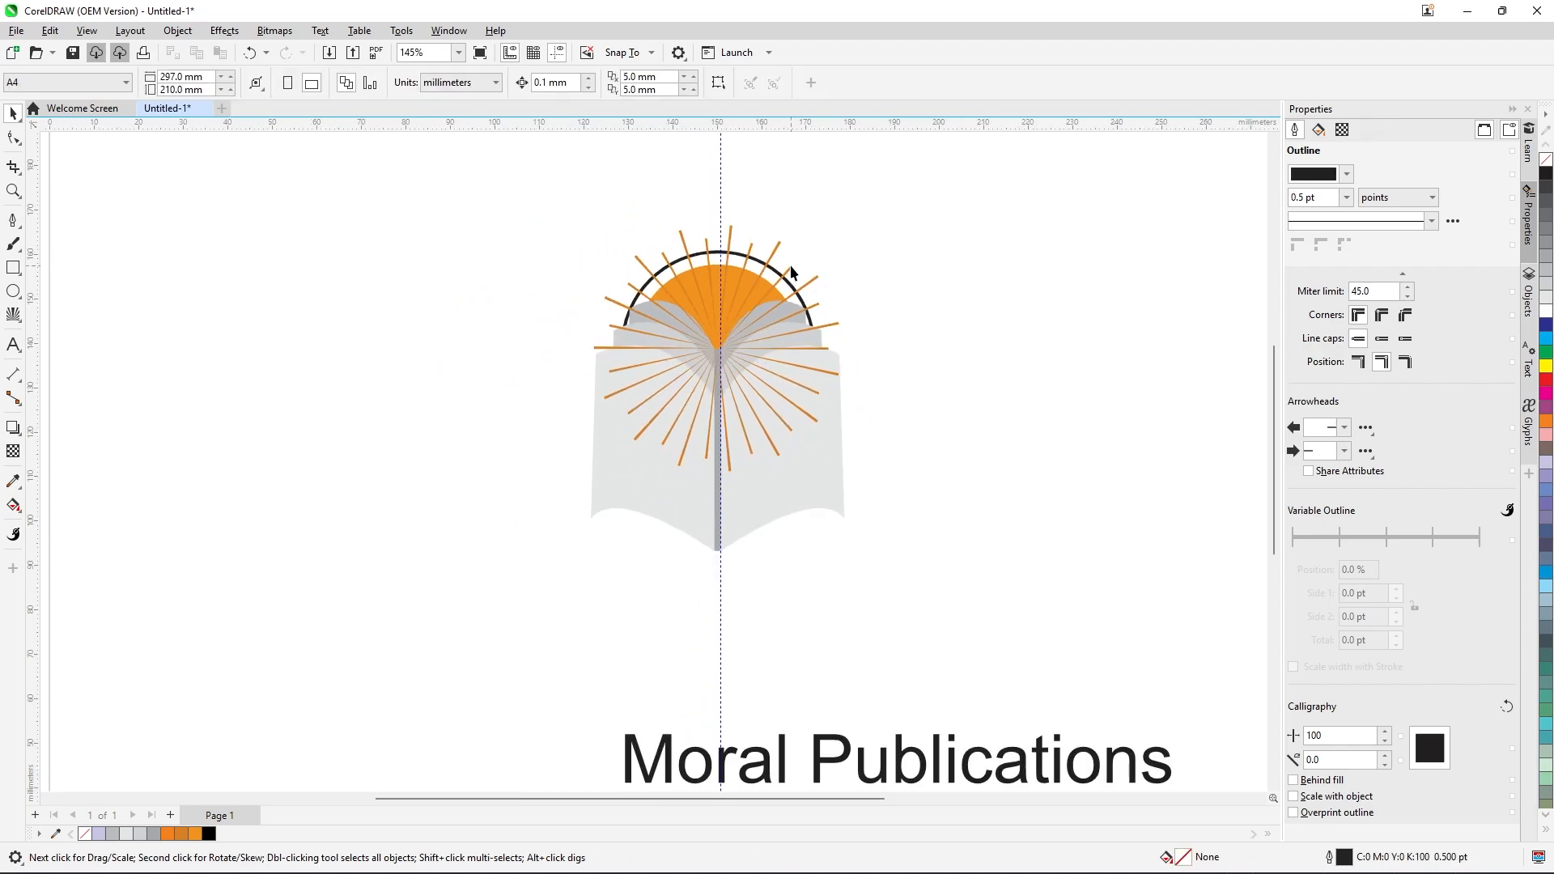
scroll(791, 267, "up", 3)
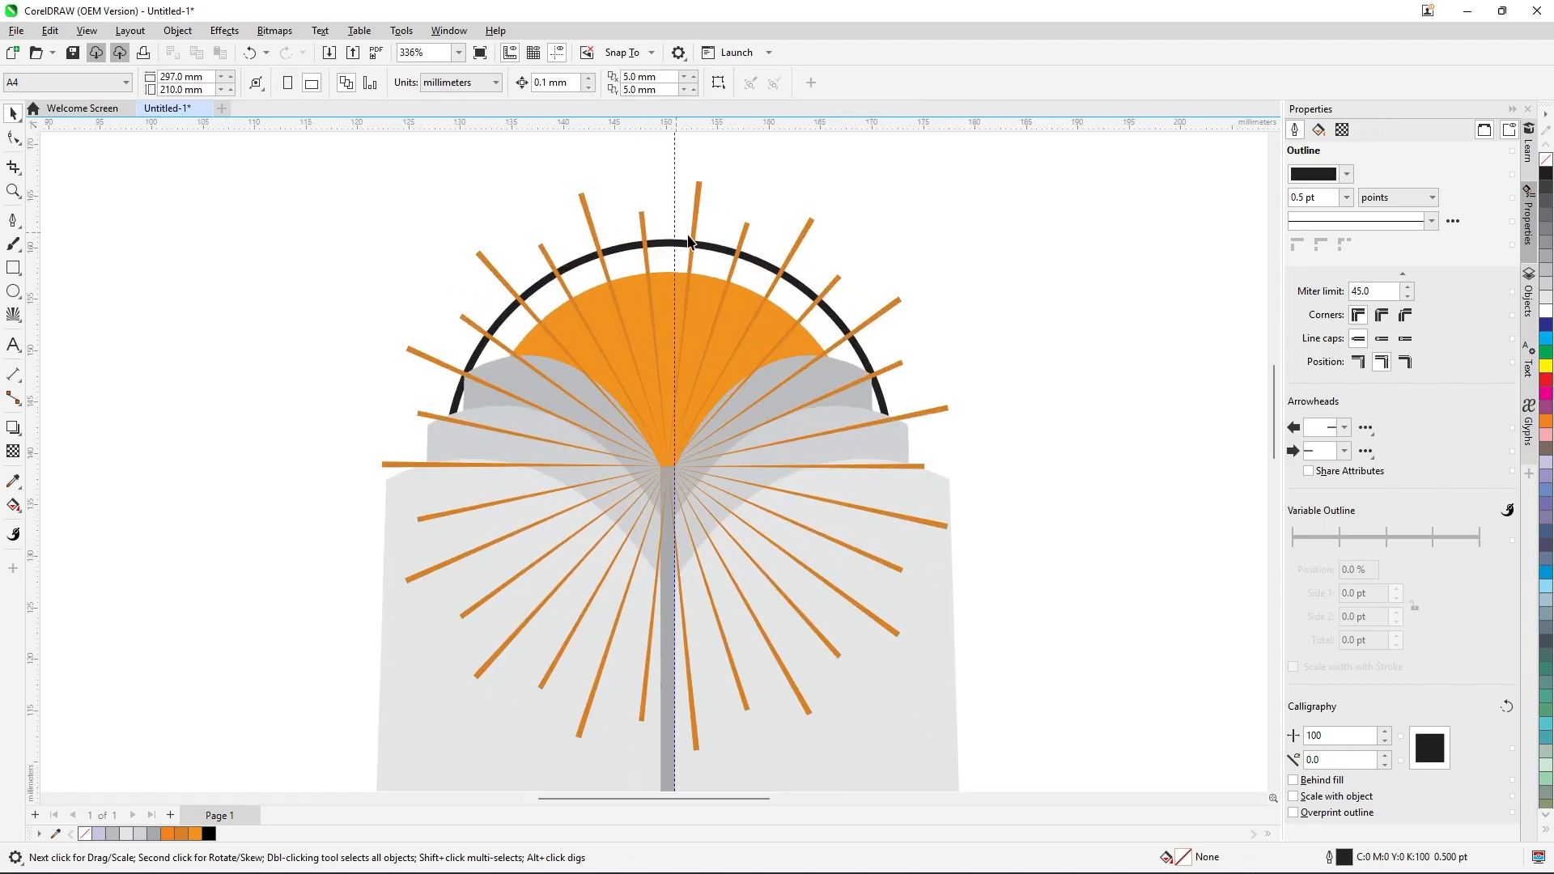
Unlock the black-outlined arc around the sun and delete it.
left_click(799, 284)
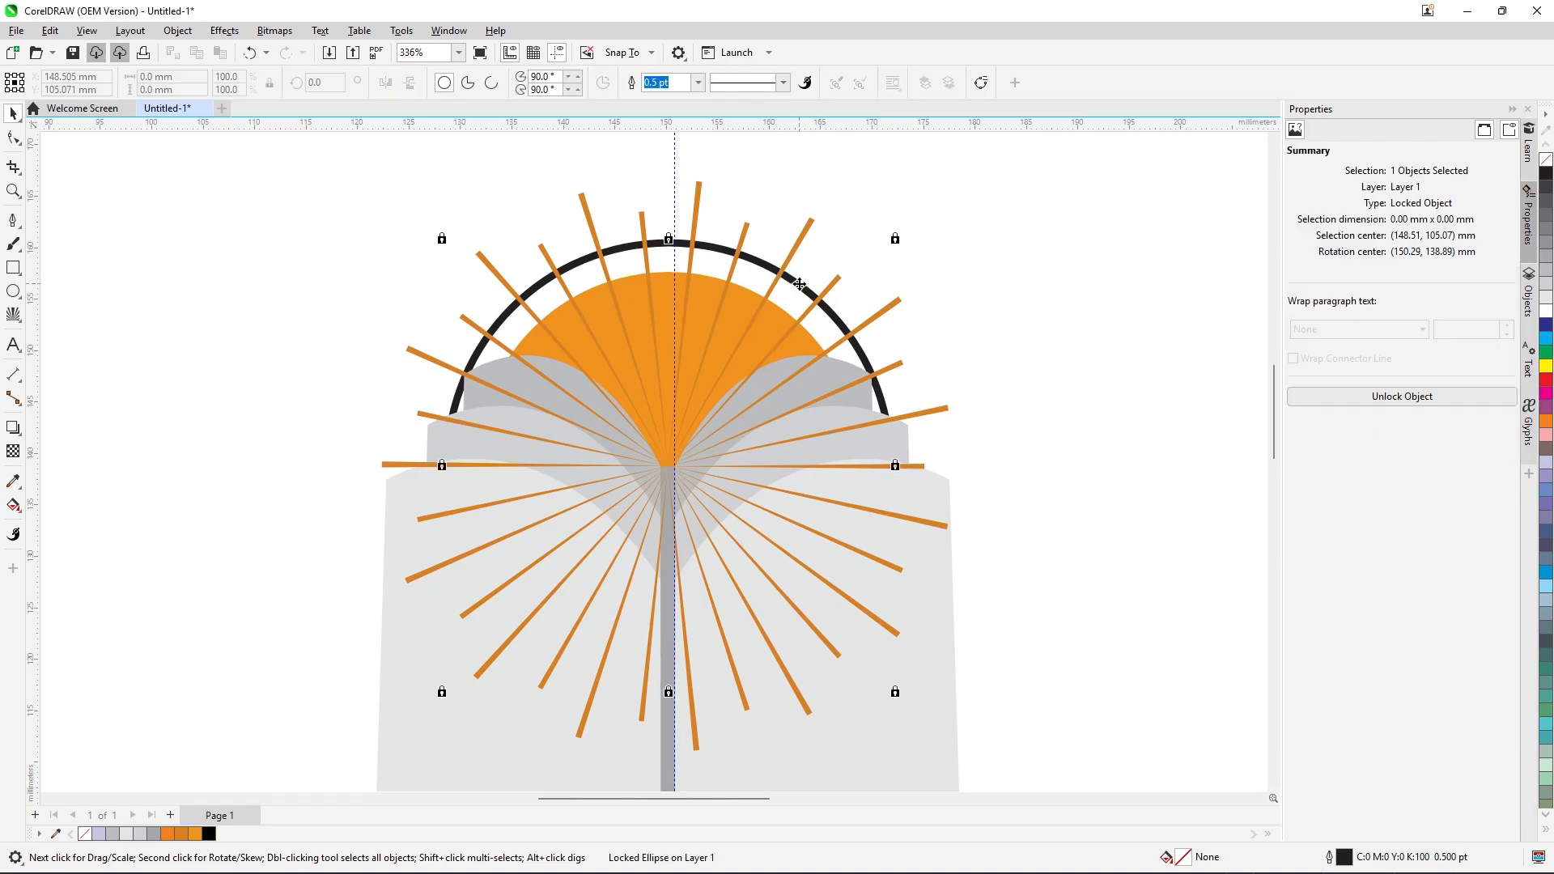
right_click(799, 284)
left_click(832, 319)
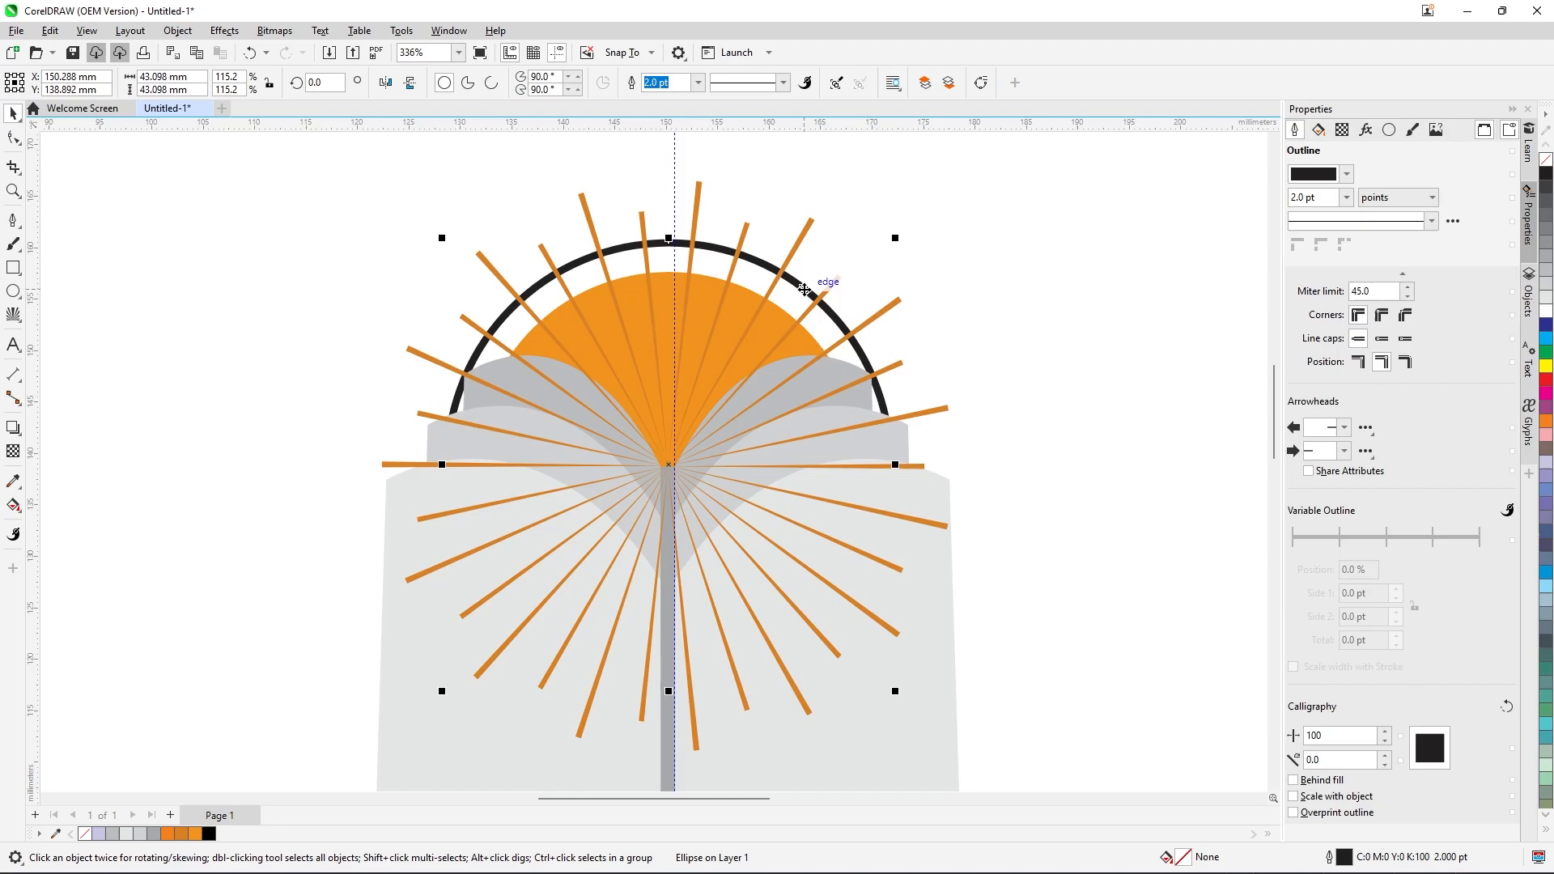
key("Delete")
scroll(835, 291, "down", 2)
scroll(835, 292, "up", 2)
Group the short and long sets of rays together.
left_click(763, 208)
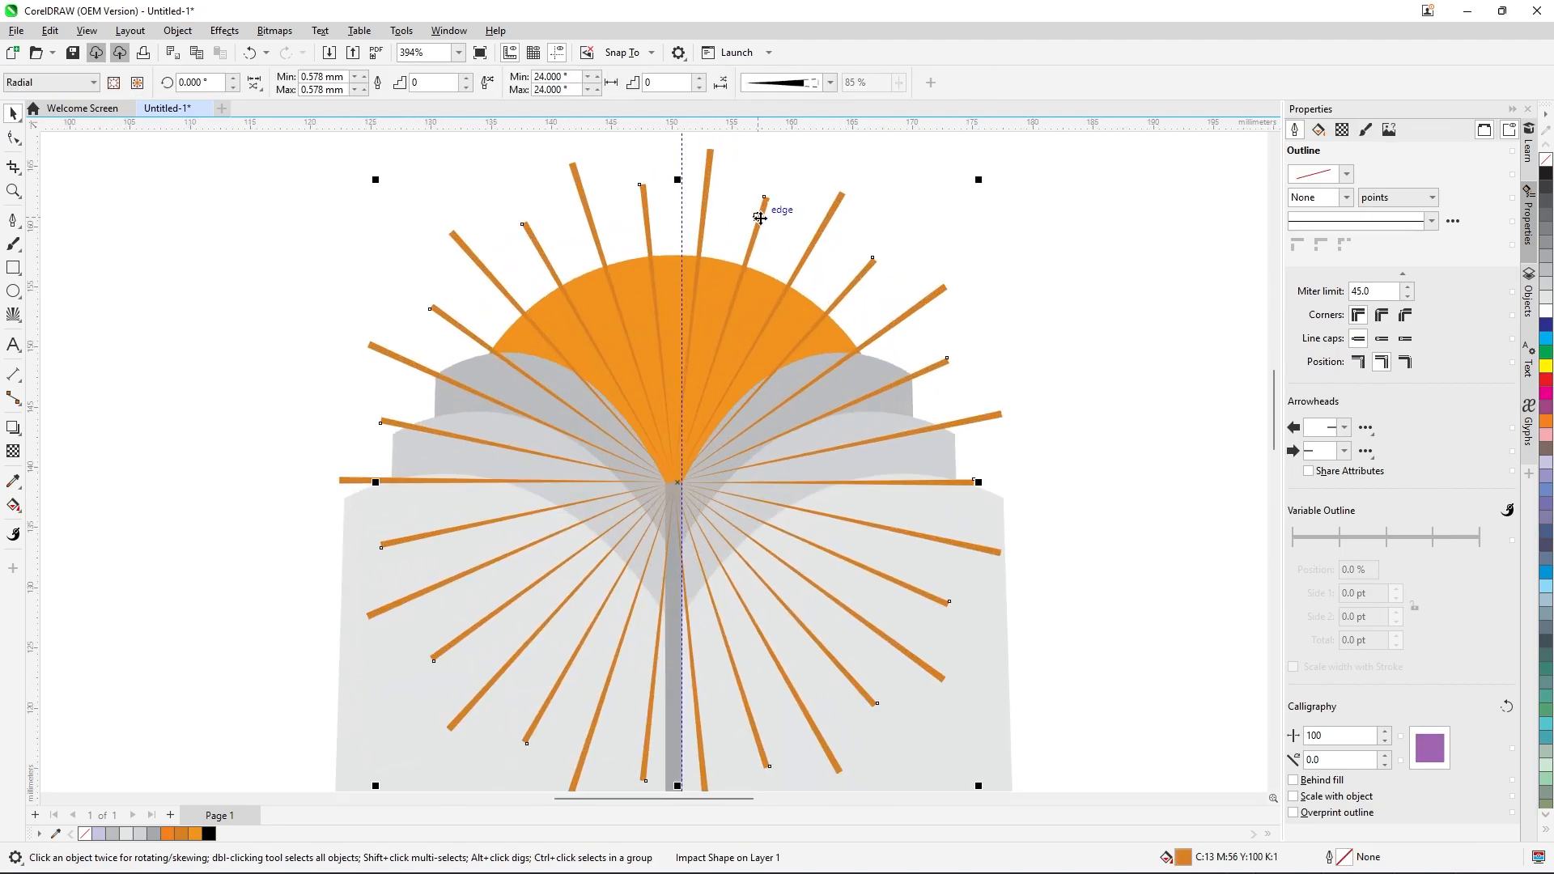
left_click(839, 204, "shift")
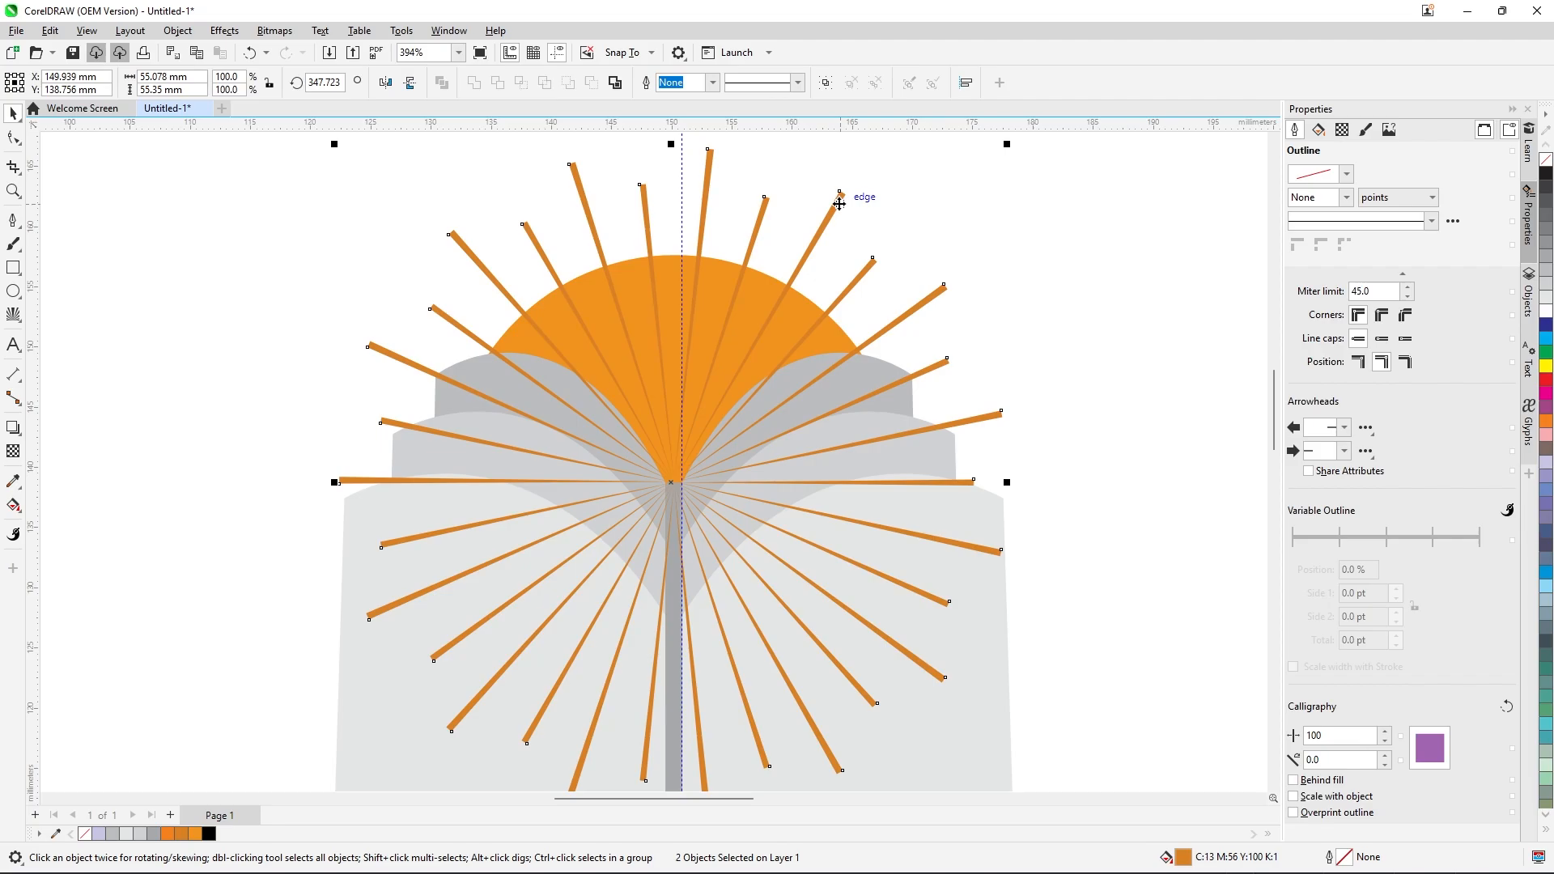
right_click(839, 204)
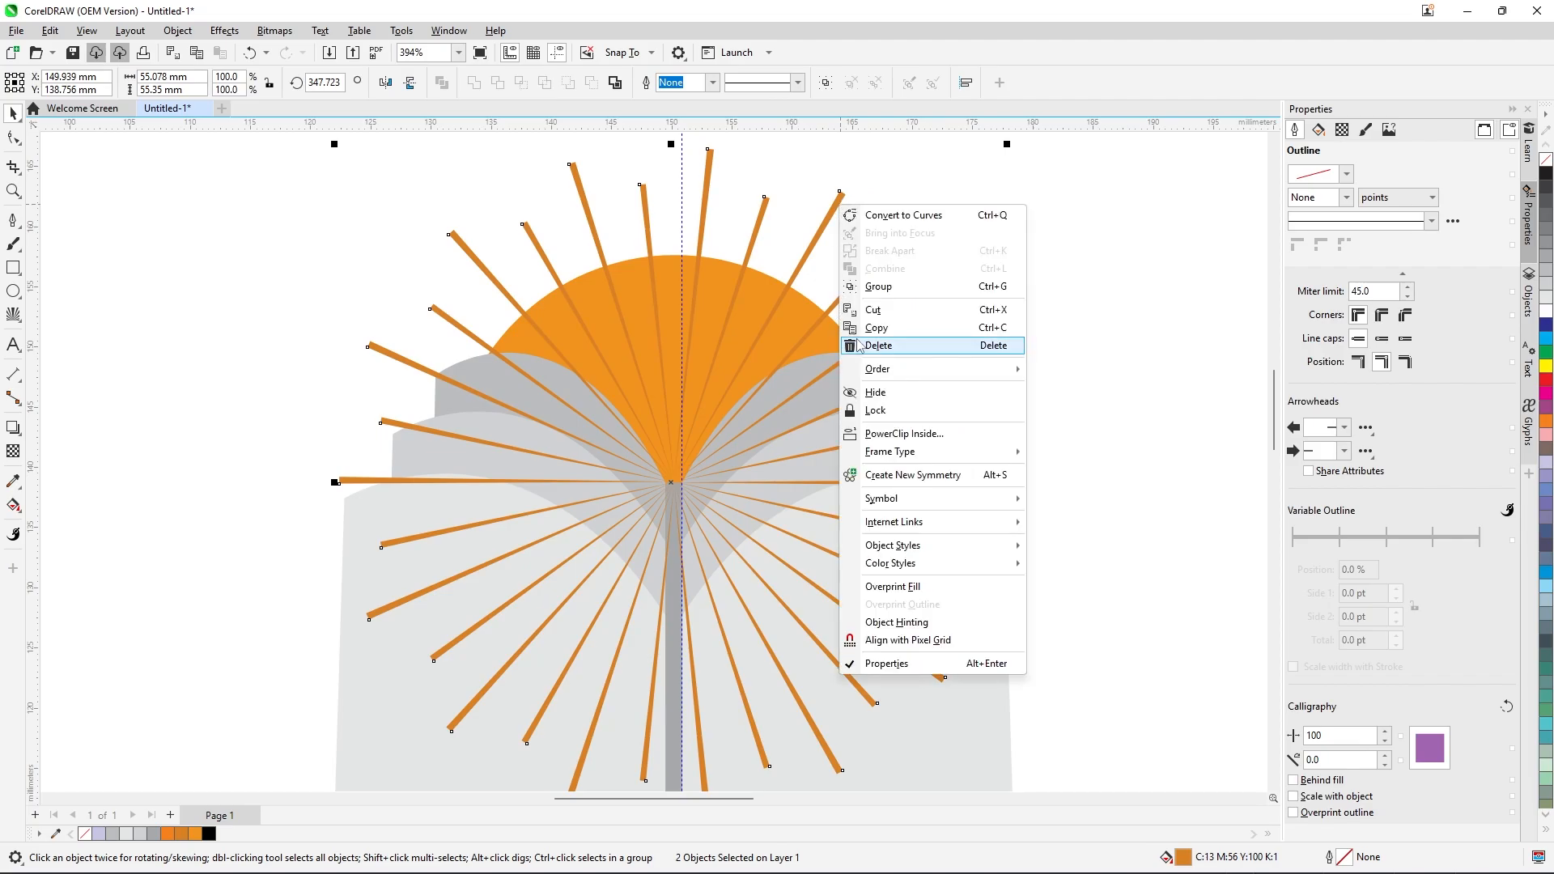
left_click(901, 290)
left_click(908, 251)
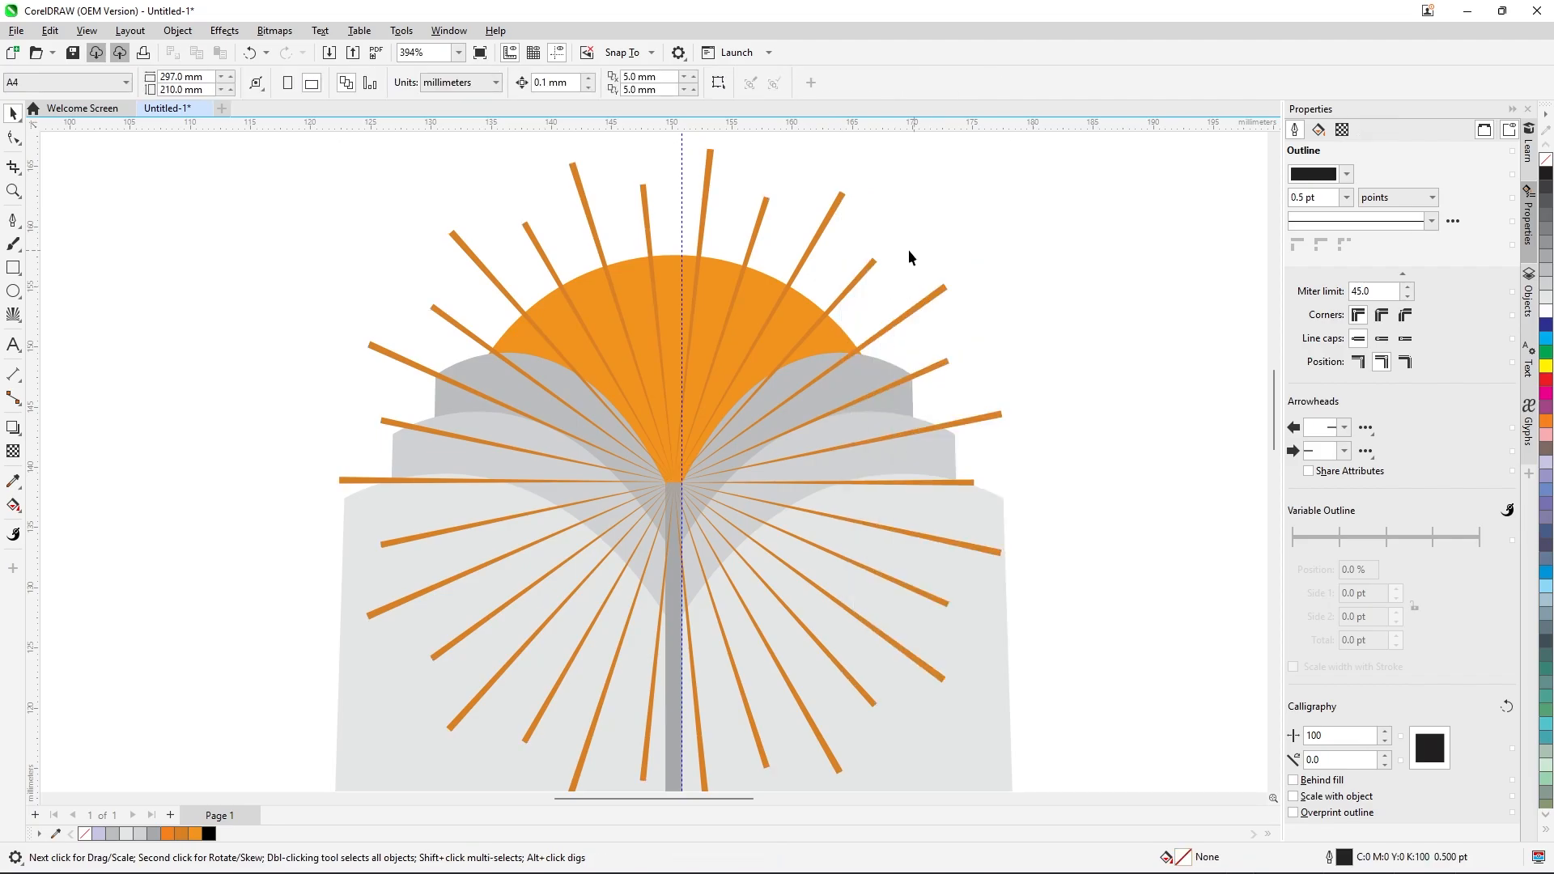
Place the grouped rays behind the orange sun circle.
left_click(824, 223)
right_click(825, 219)
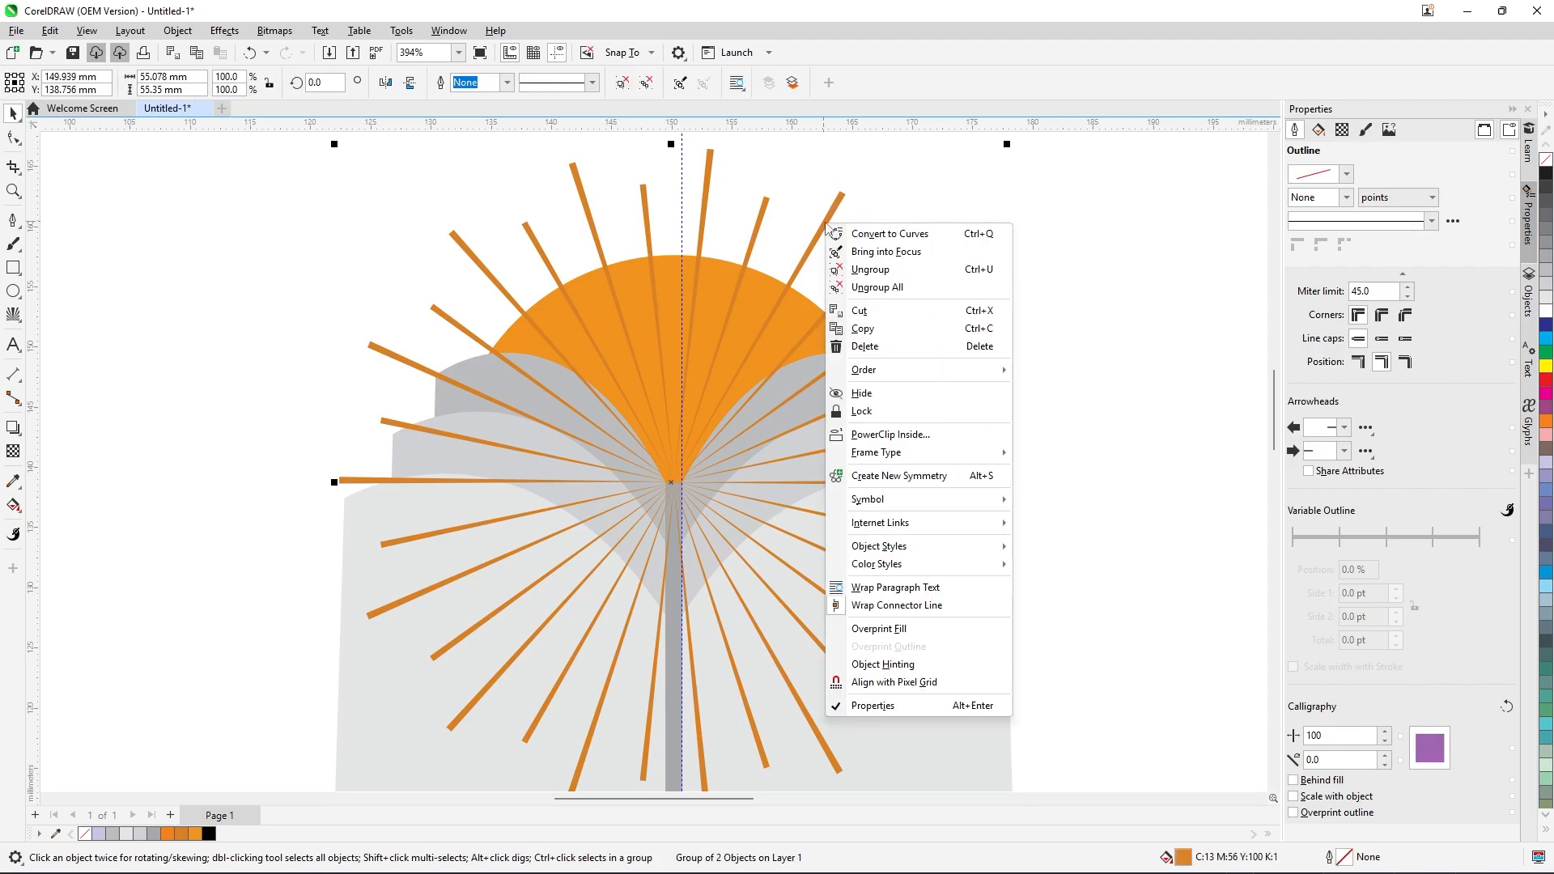
mouse_move(967, 369)
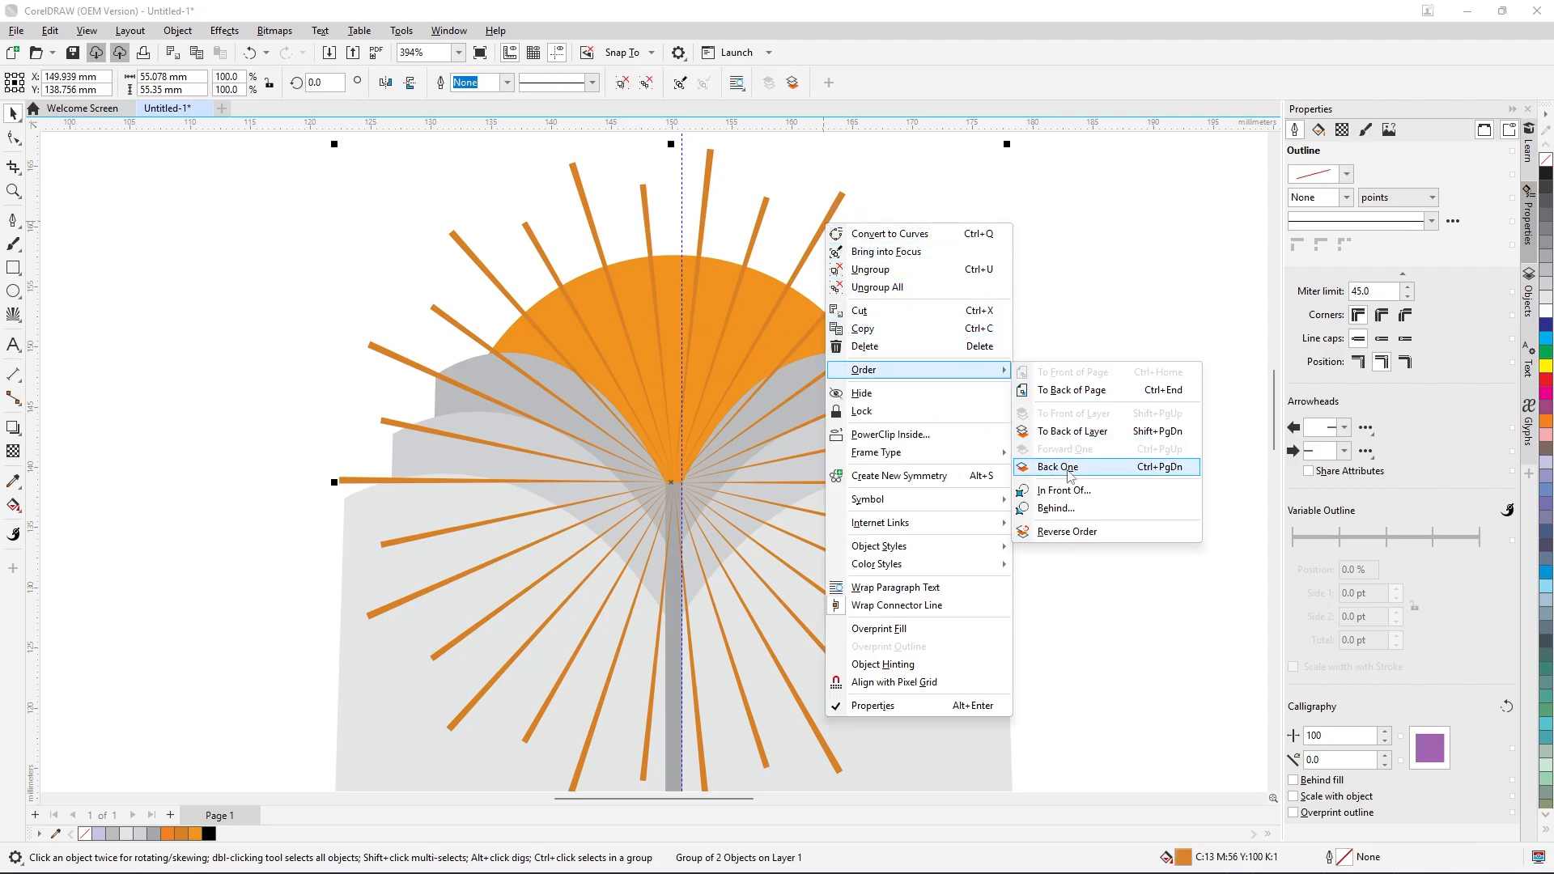
left_click(1052, 508)
left_click(795, 314)
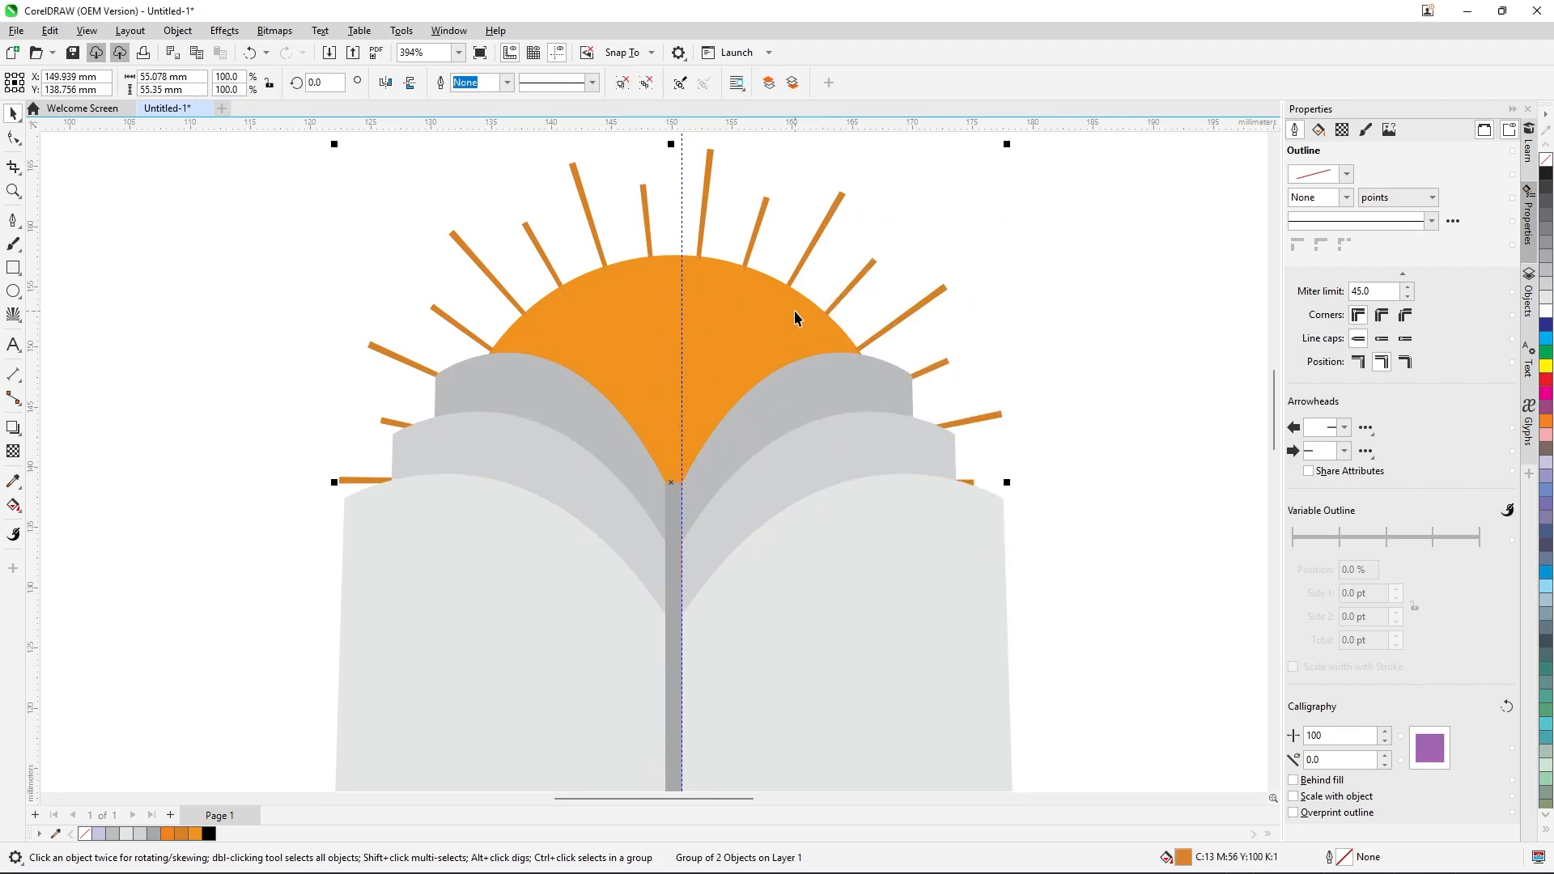
left_click(1000, 252)
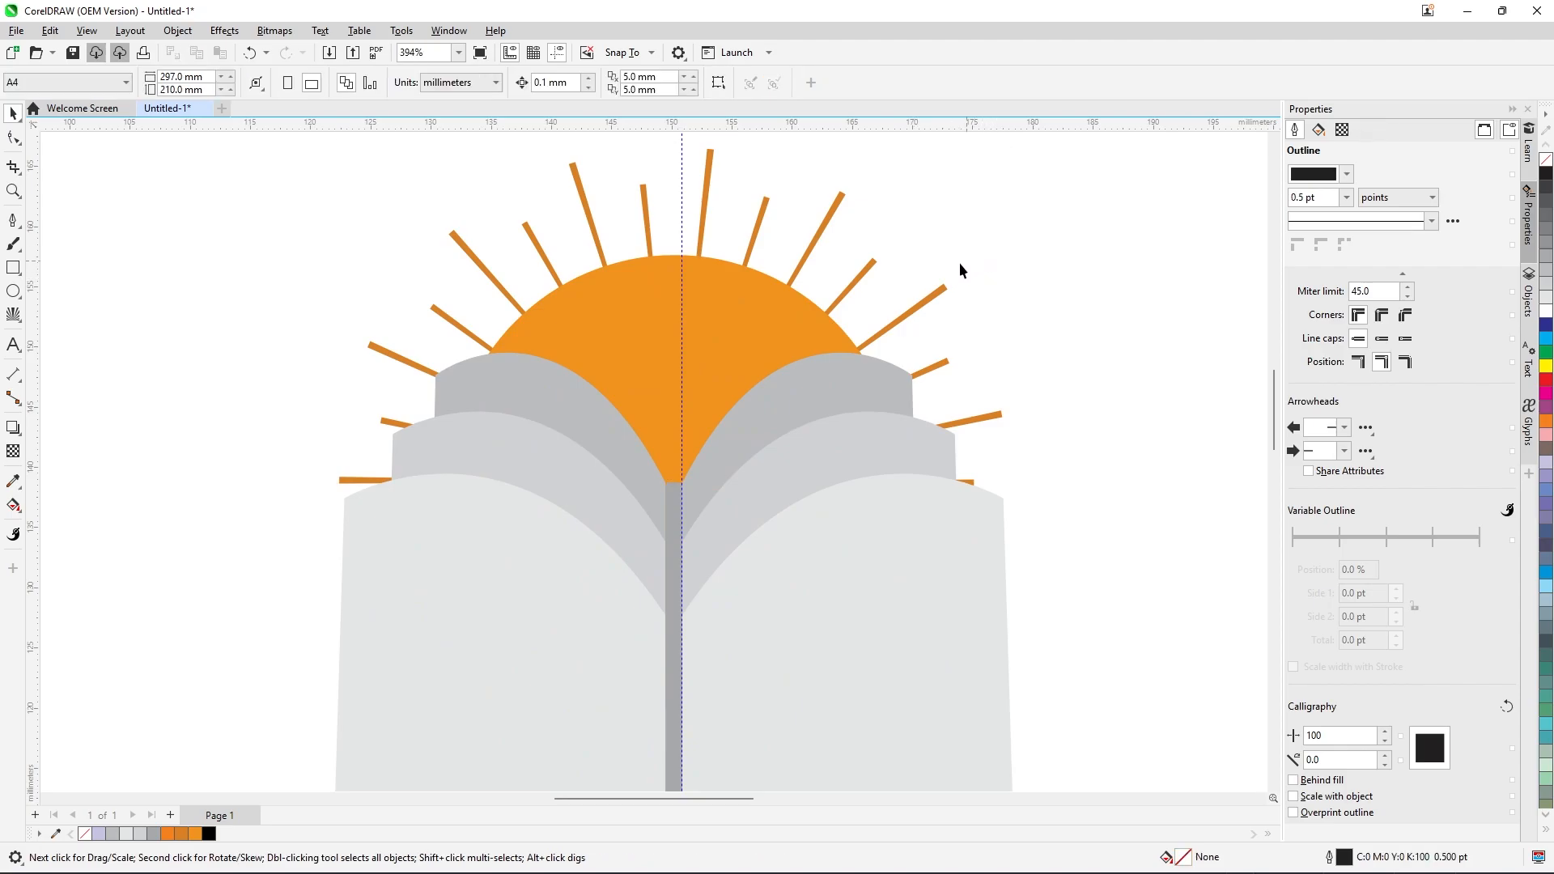
Unlock the sun circle and recolour it with a lighter orange (C1 M35 Y83 K0) from the Orange swatch's shades.
scroll(805, 301, "down", 2)
scroll(811, 317, "down", 2)
scroll(810, 315, "down", 2)
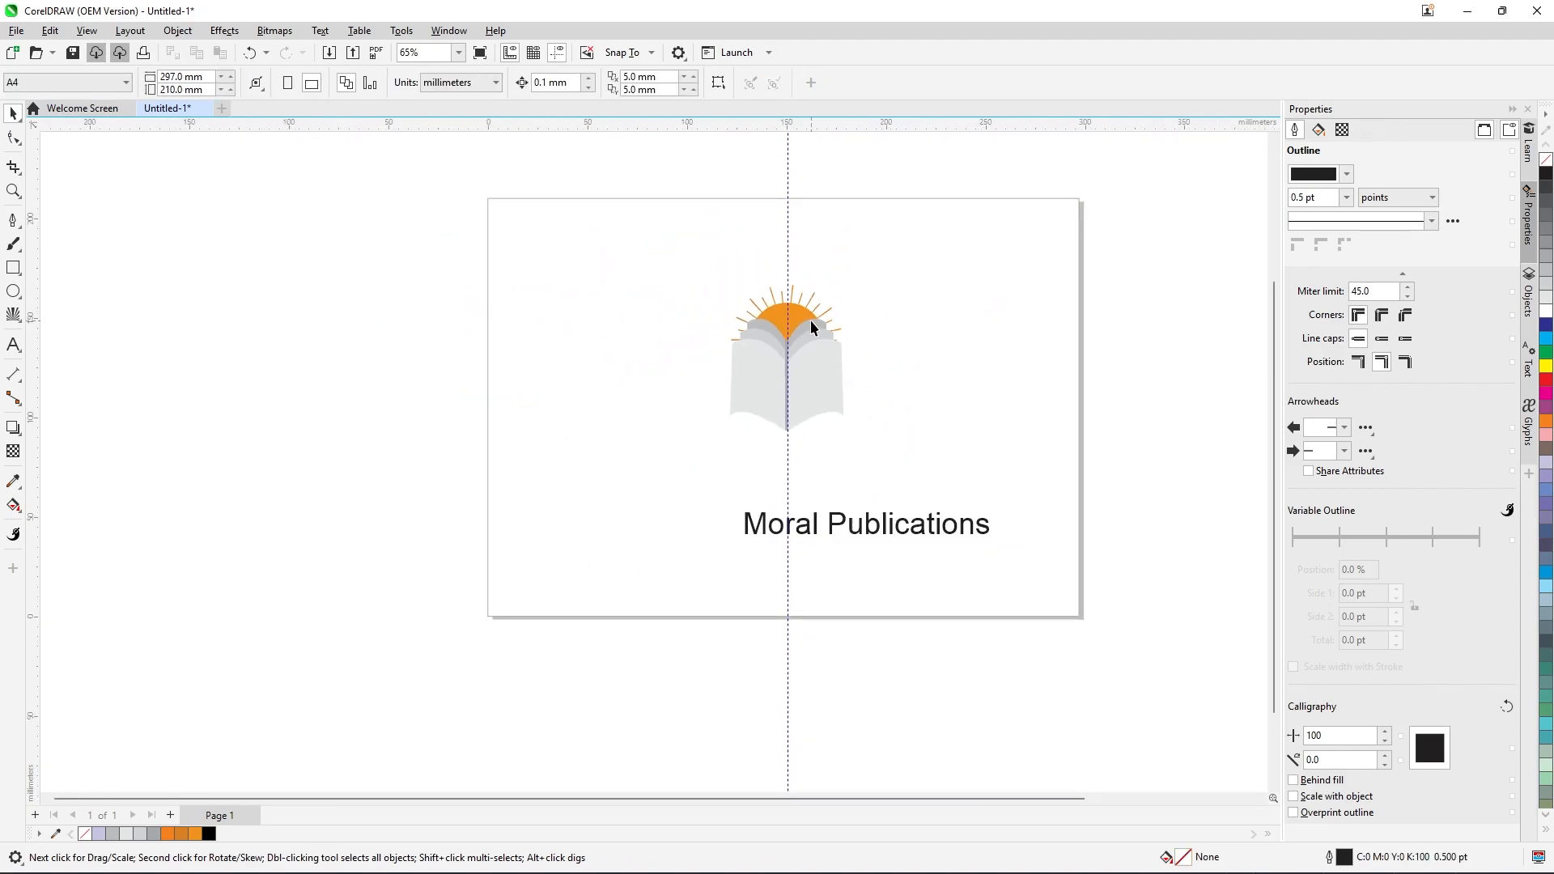
scroll(810, 318, "up", 5)
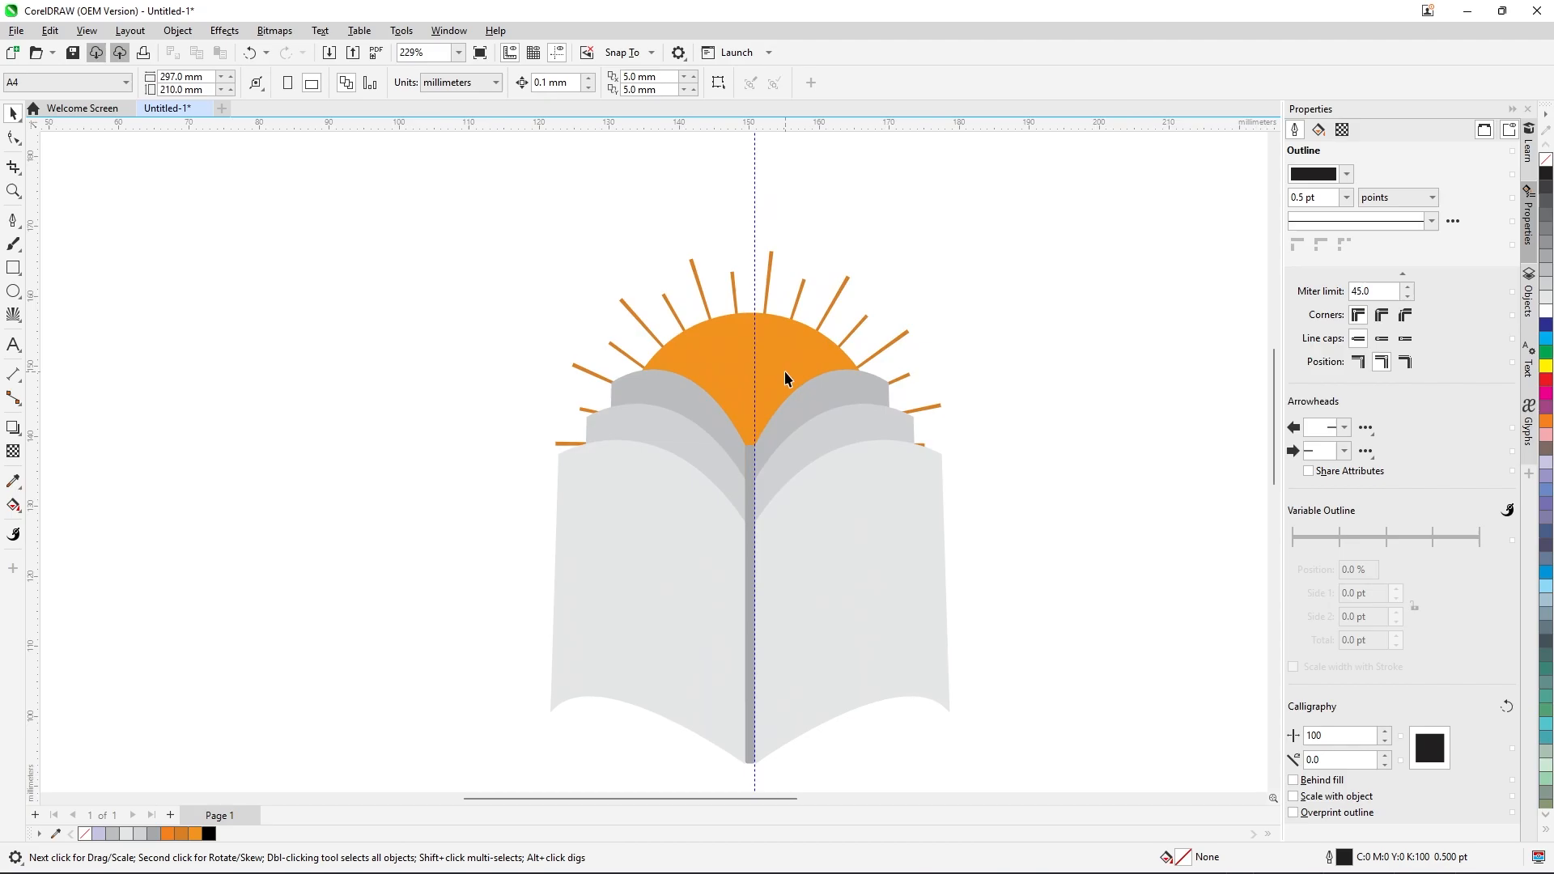
right_click(727, 361)
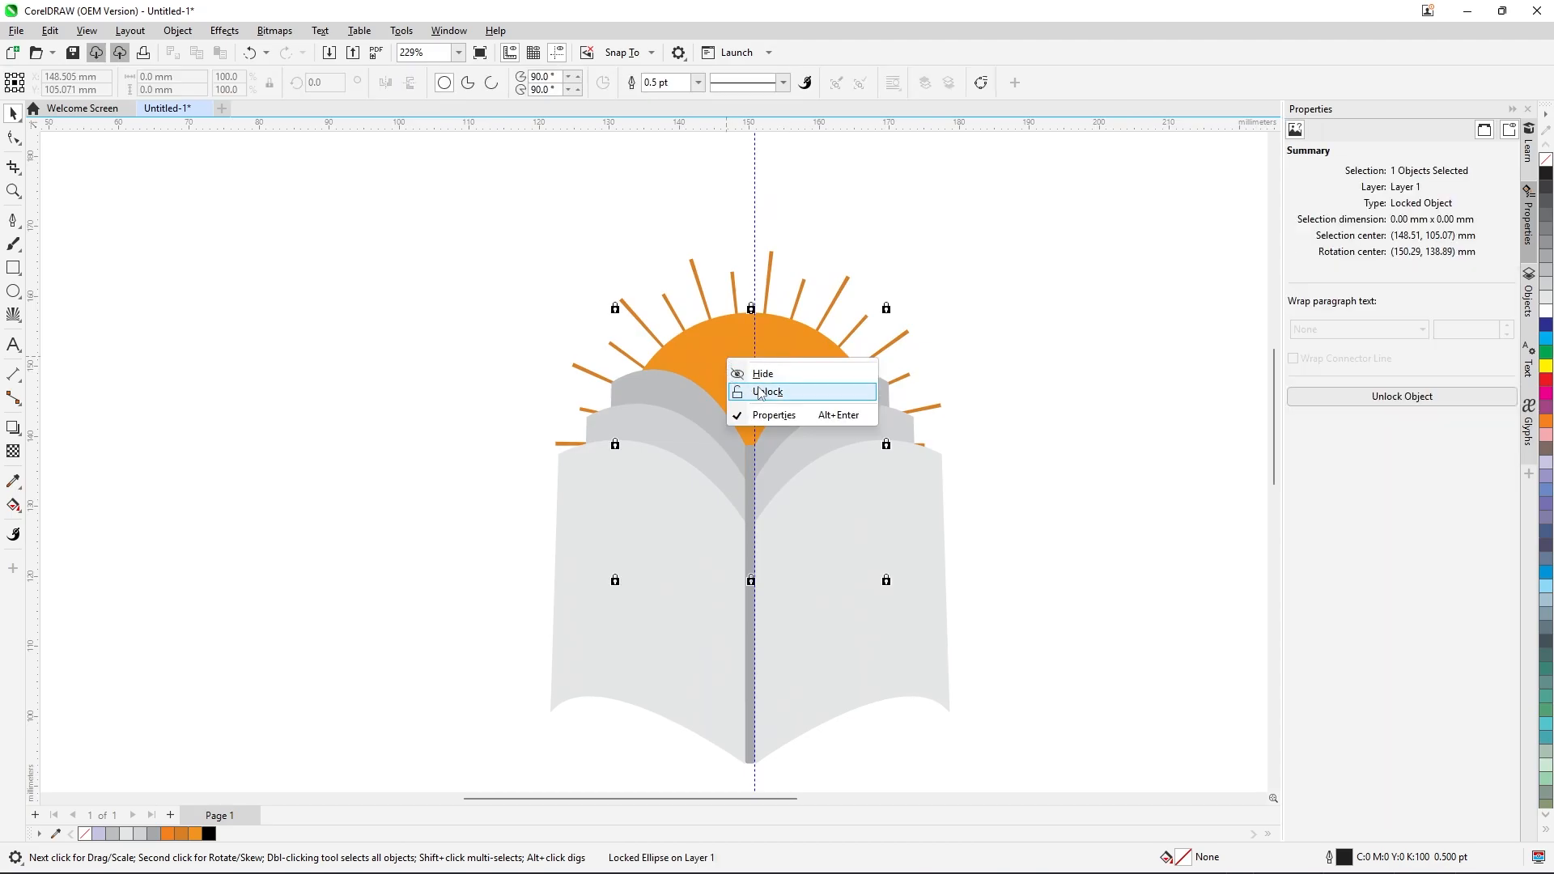
left_click(760, 392)
left_click(723, 370)
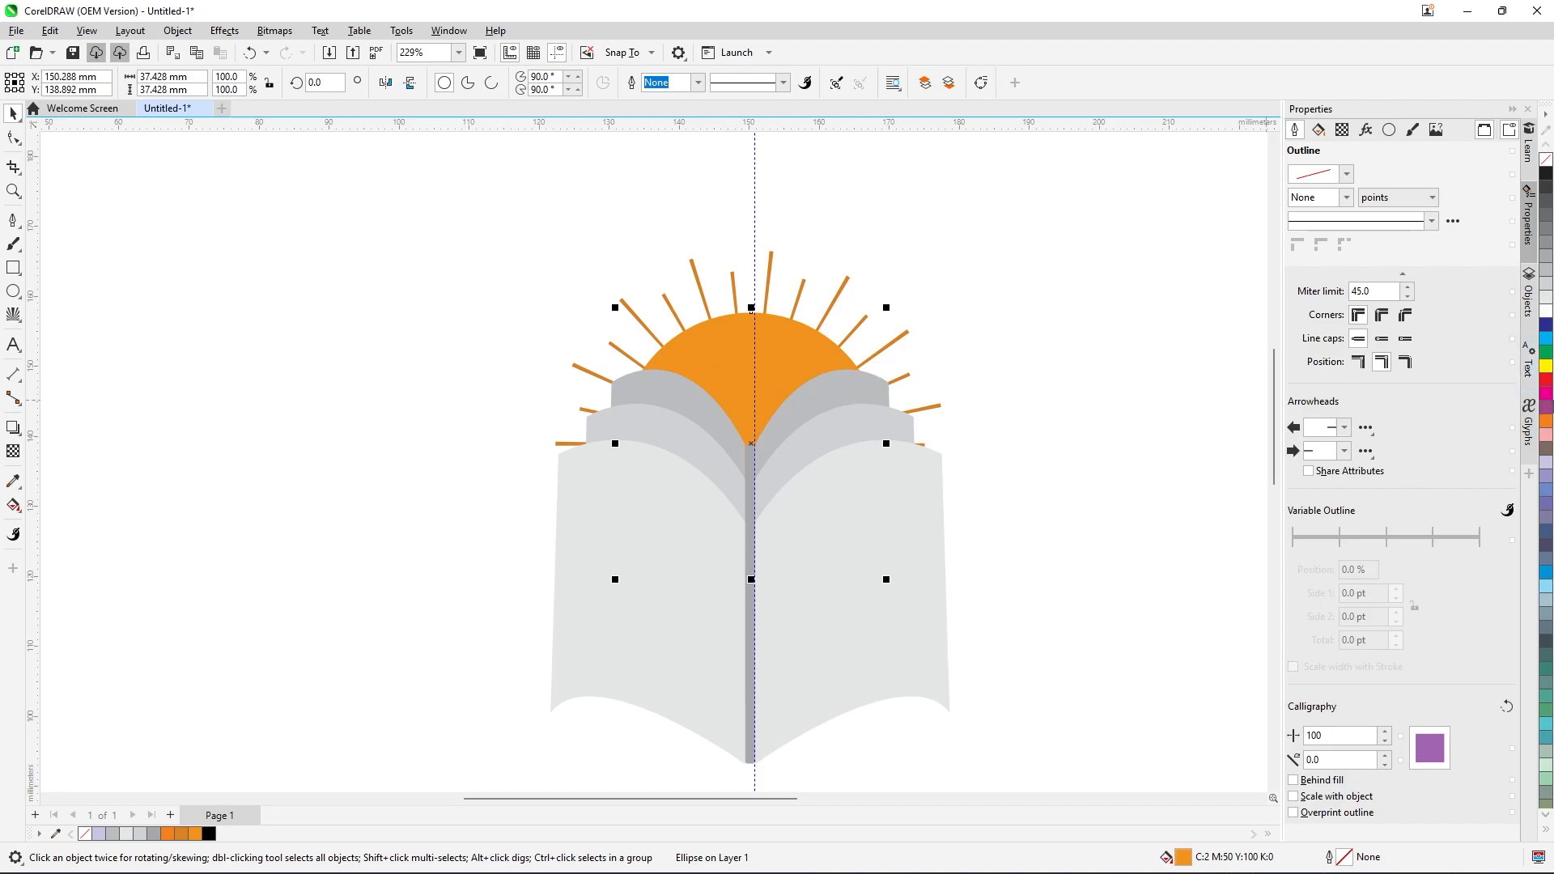
left_click(1546, 423)
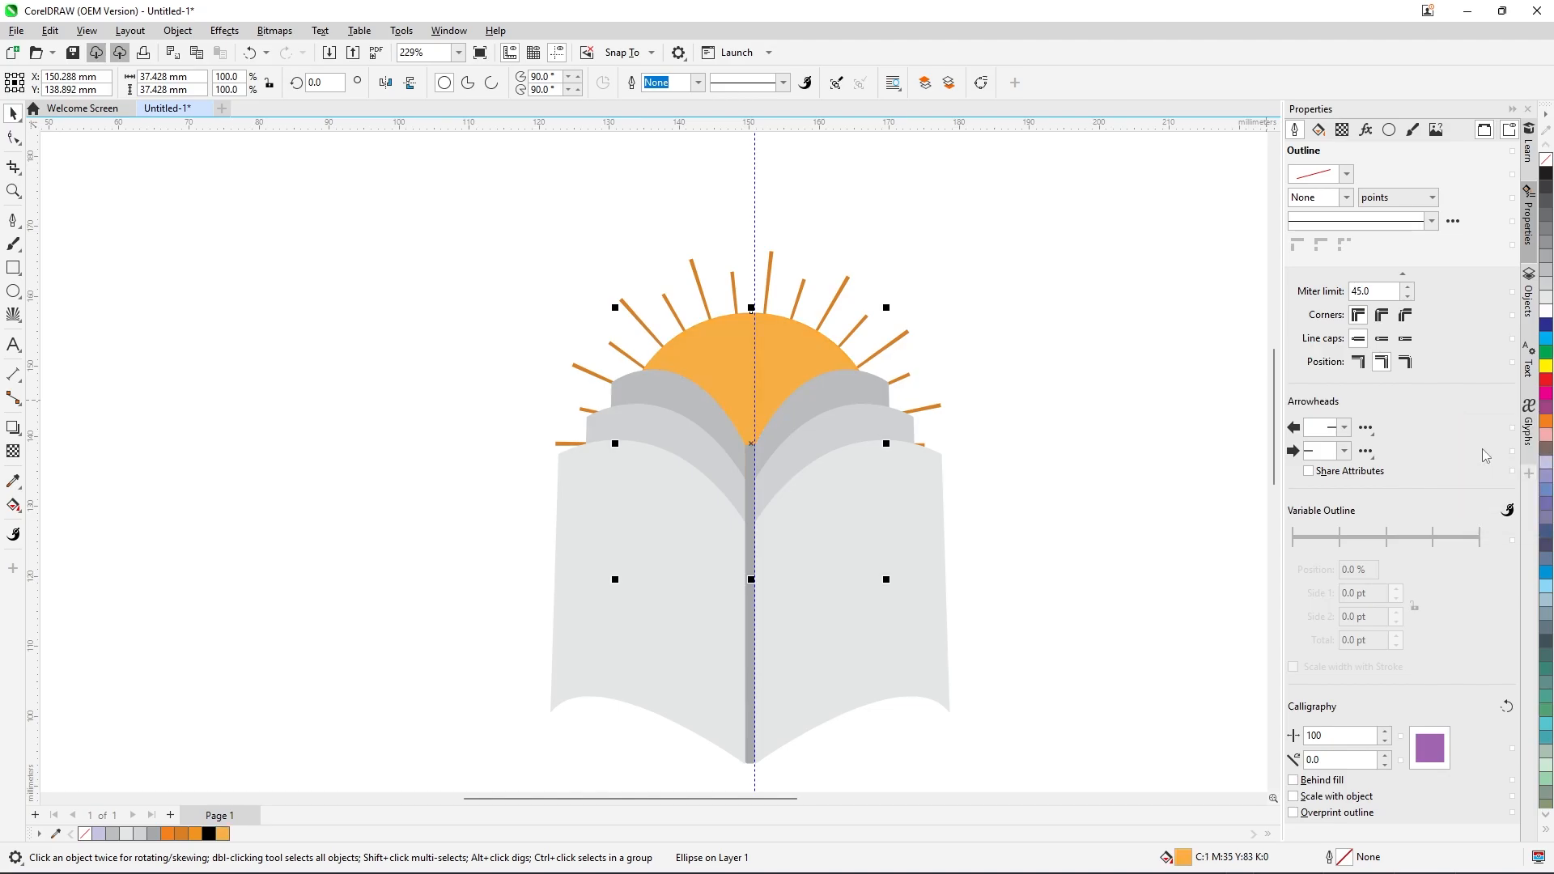
left_click(1056, 346)
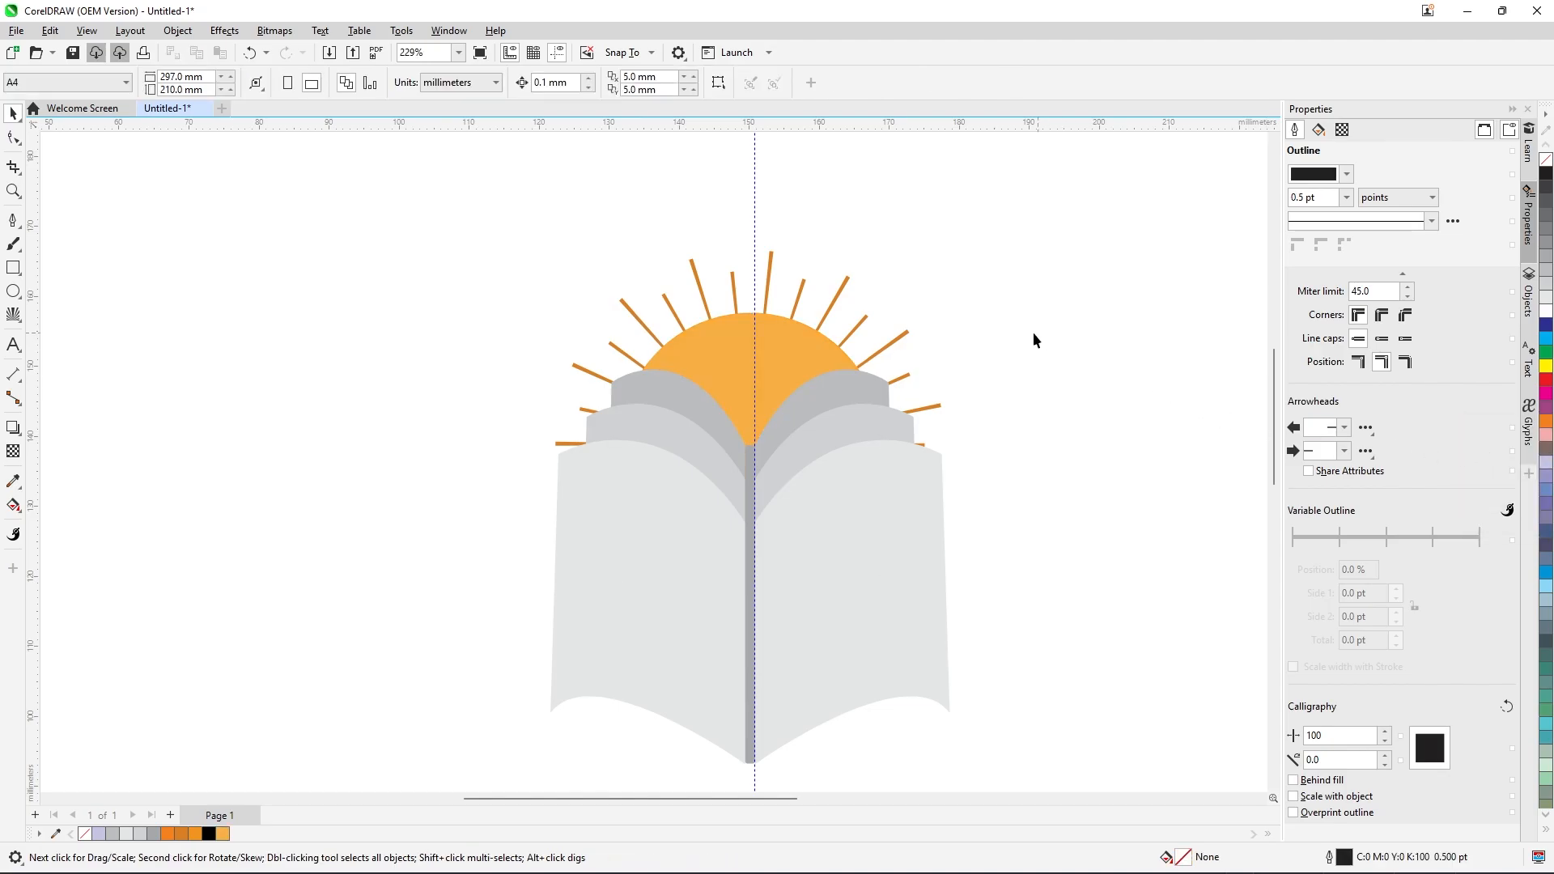
Recolour the grouped rays with the sun's lighter orange (C1 M35 Y83 K0) from the Orange swatch's shades.
left_click(844, 289)
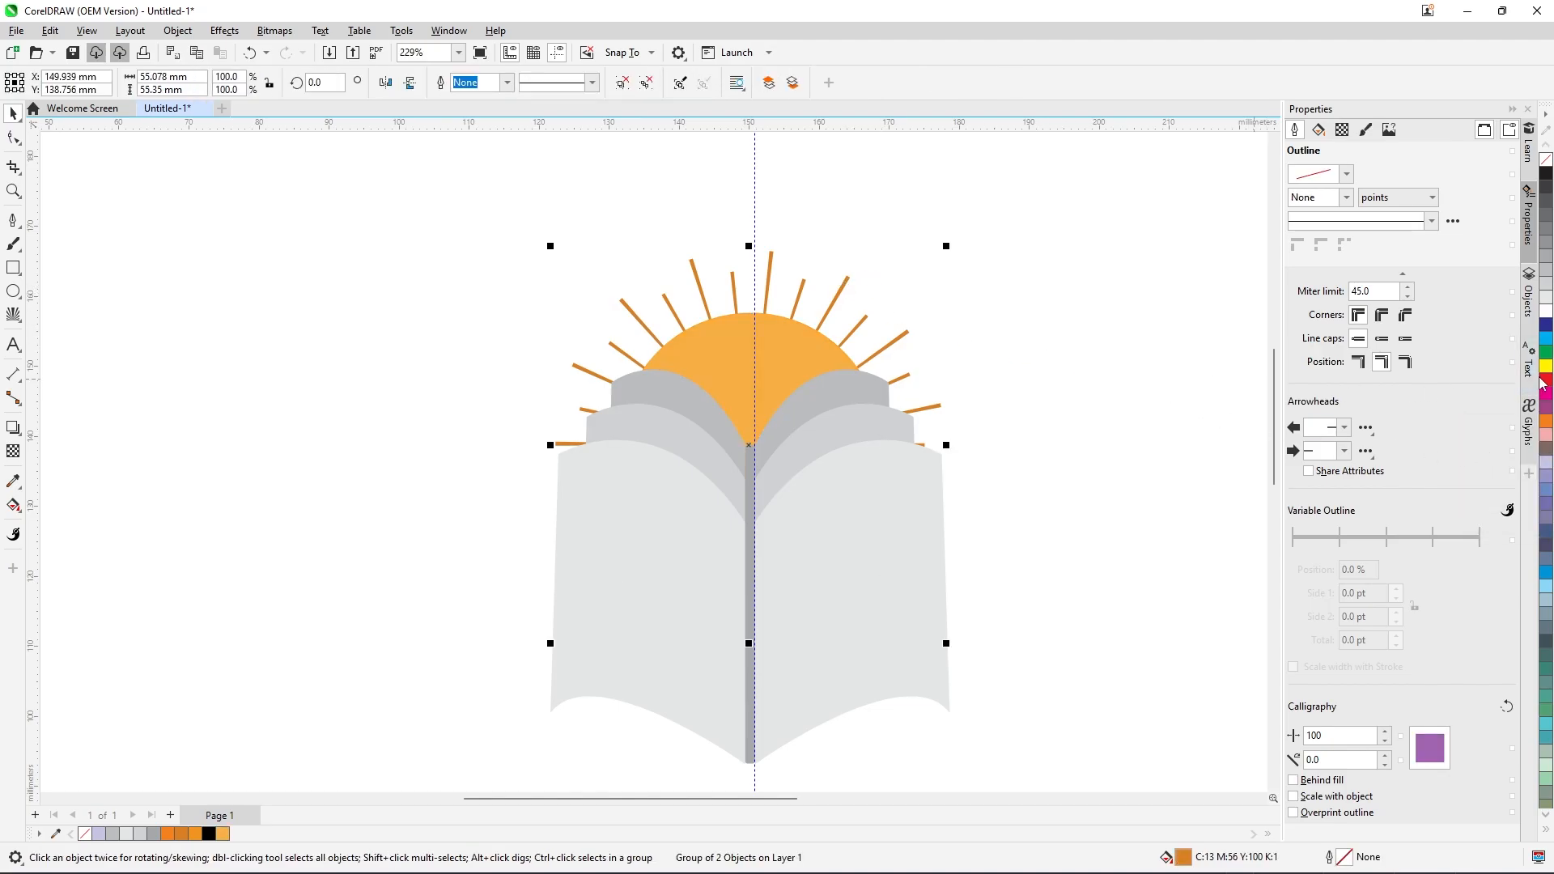
left_click(1547, 426)
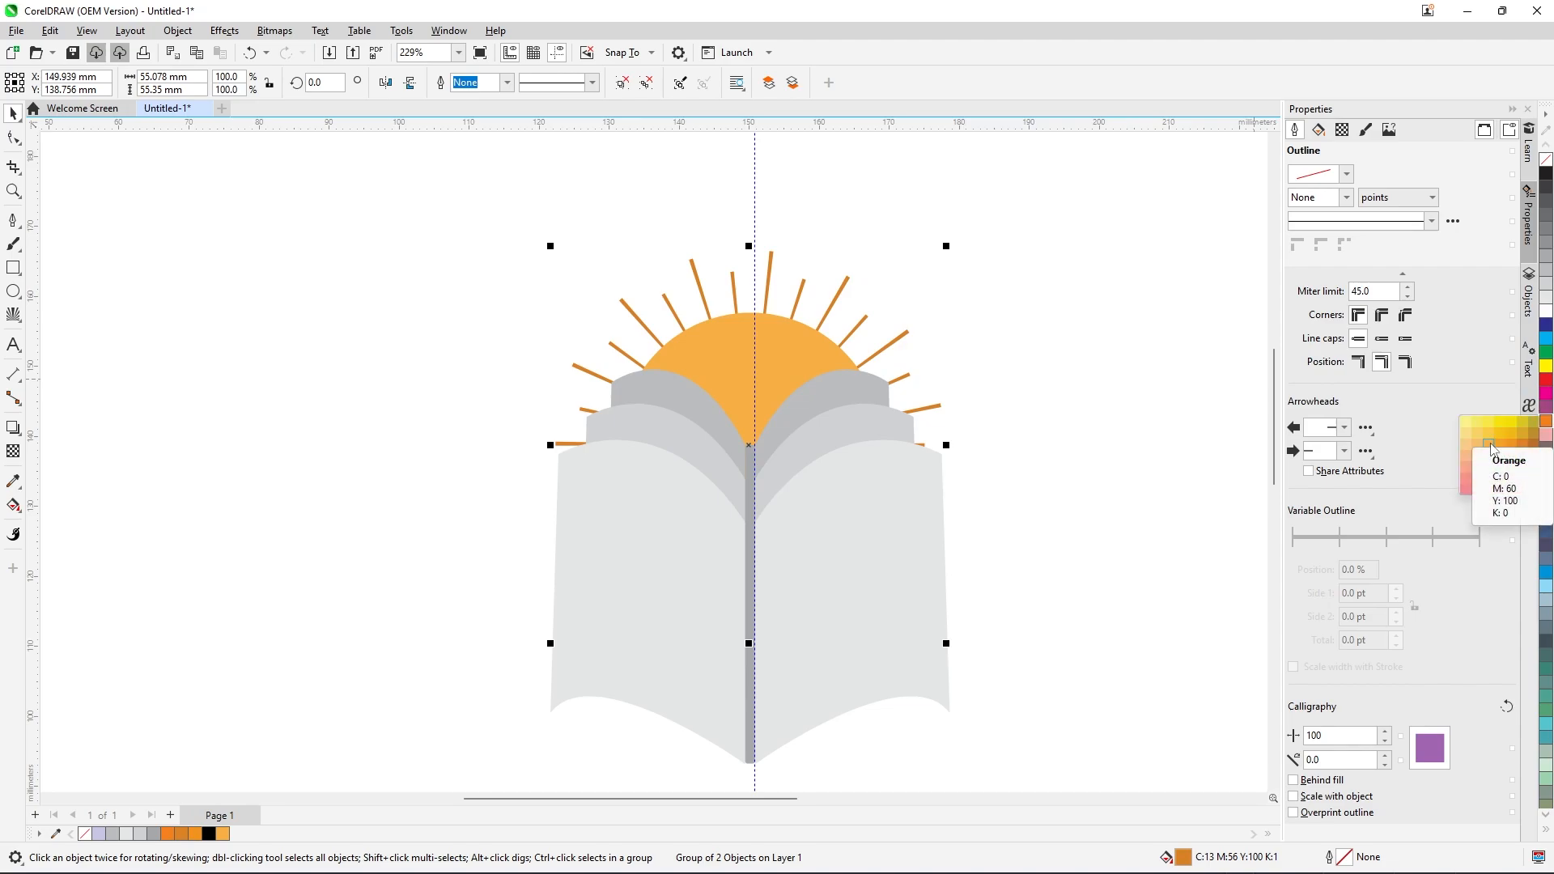
left_click(1493, 450)
left_click(1187, 387)
scroll(848, 331, "down", 2)
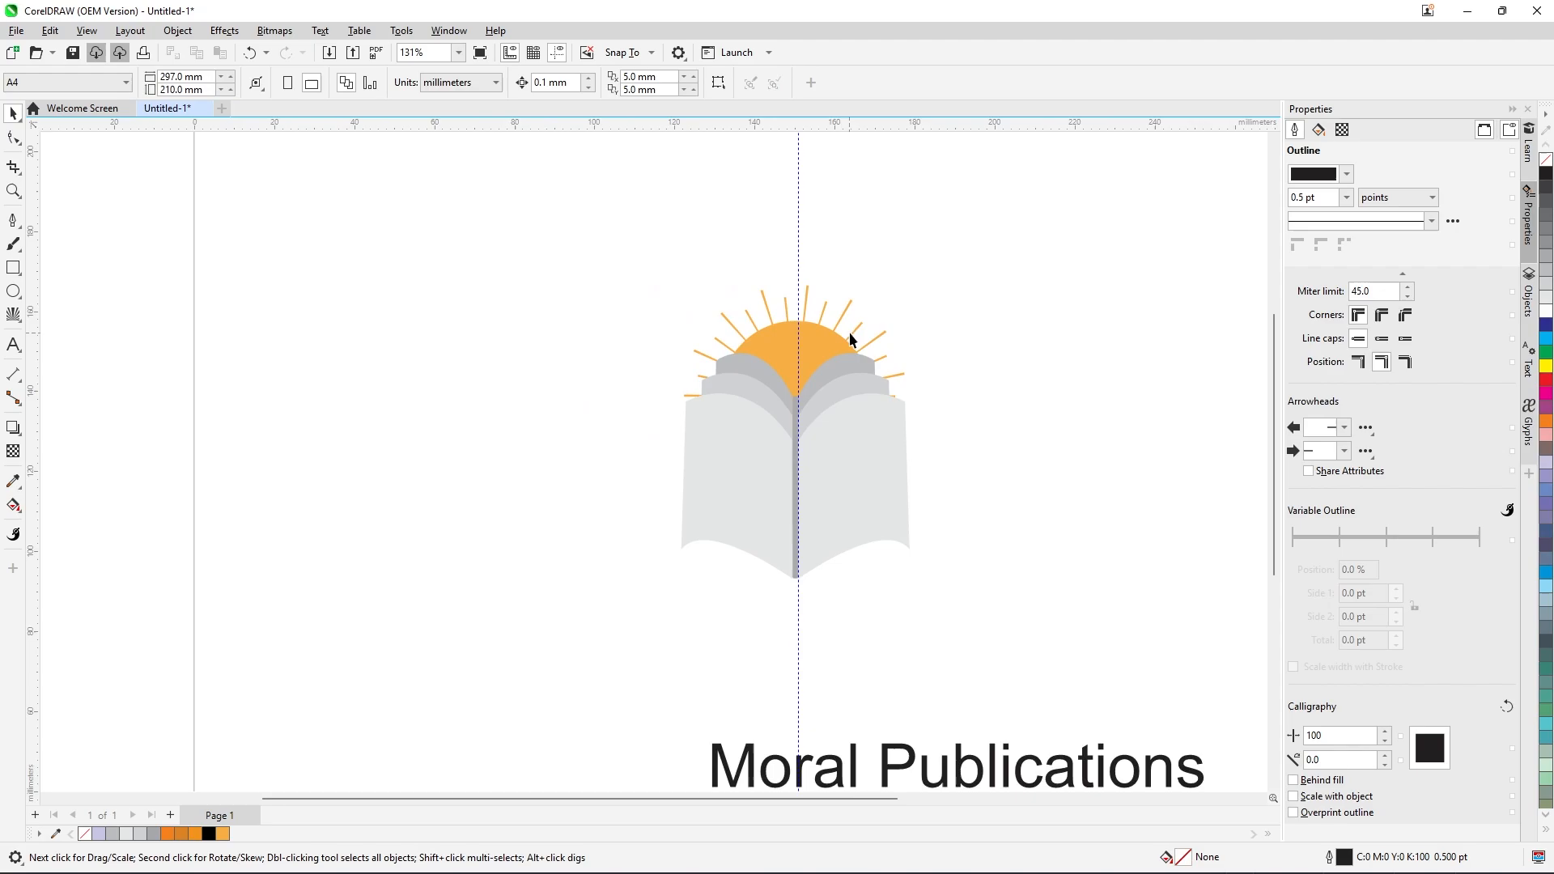
scroll(875, 343, "up", 2)
scroll(765, 299, "down", 3)
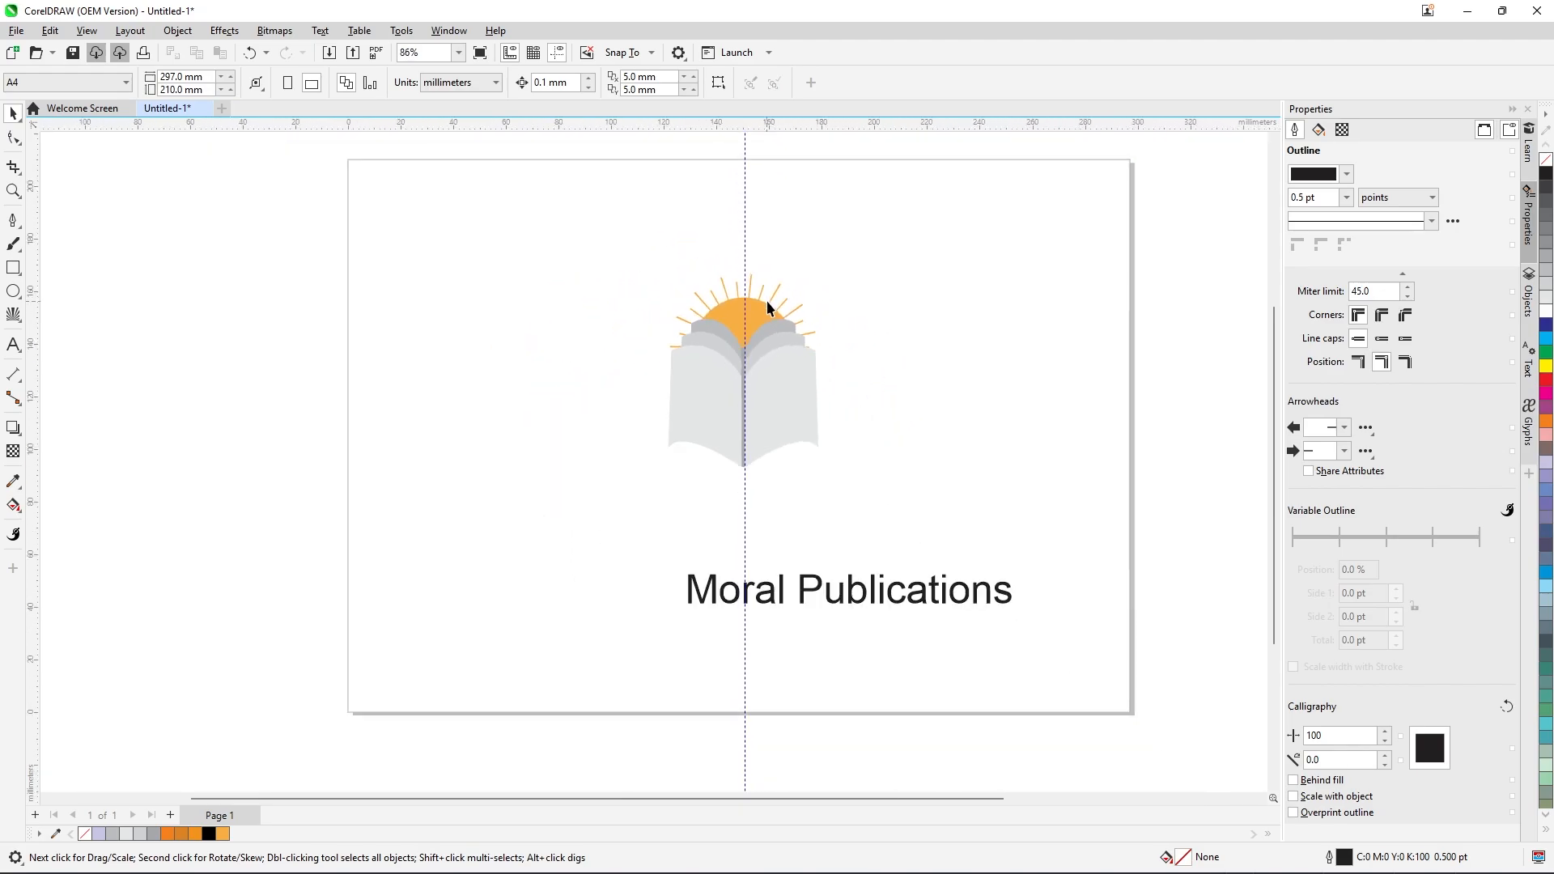
scroll(765, 300, "up", 3)
left_click(784, 293)
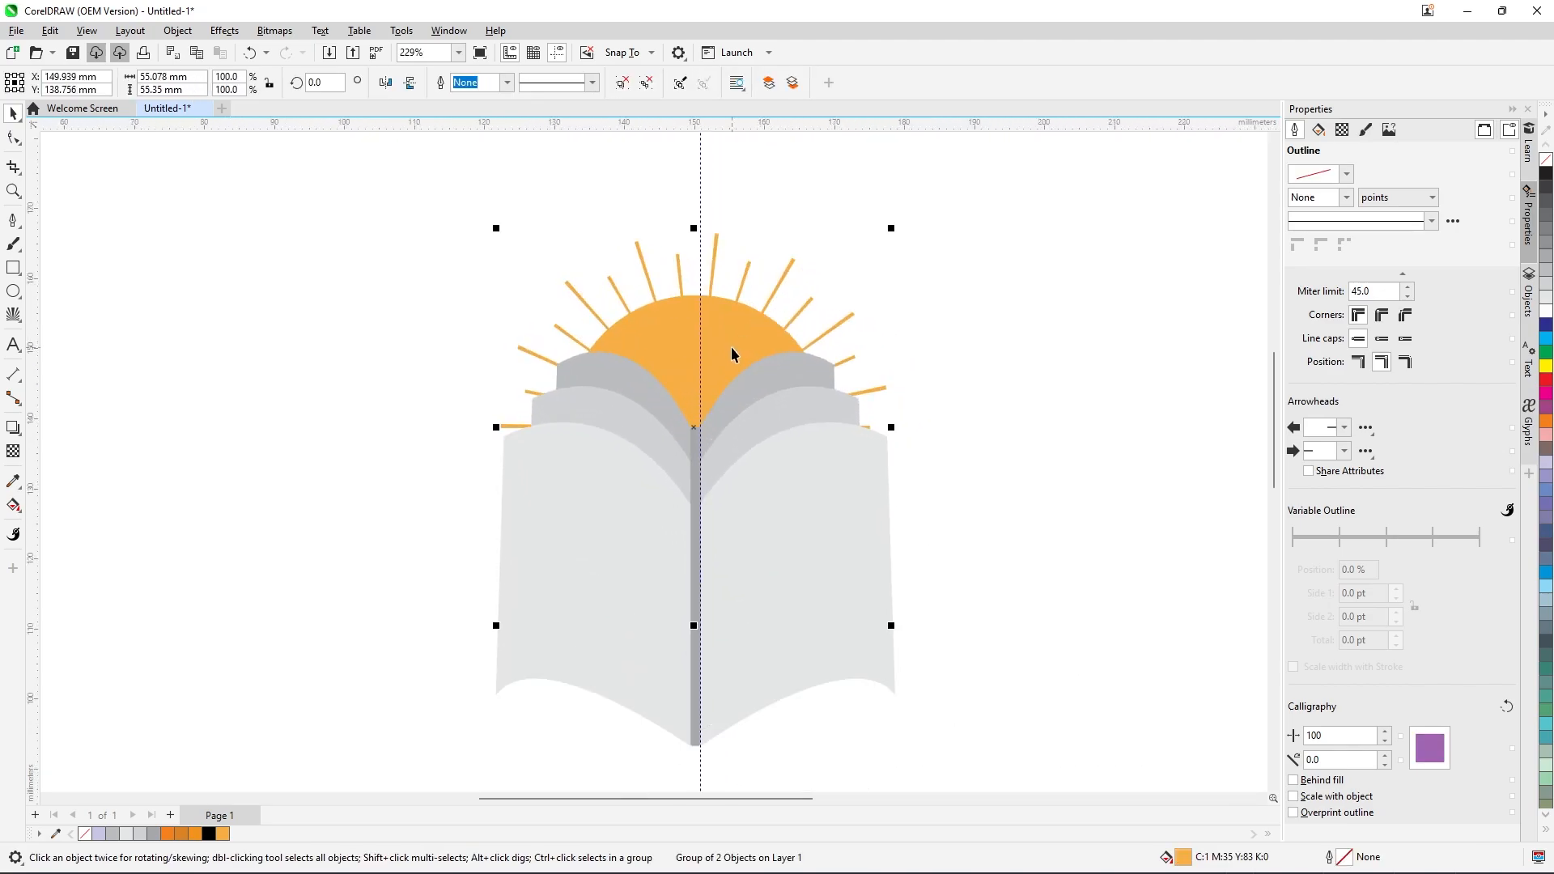
key("Escape")
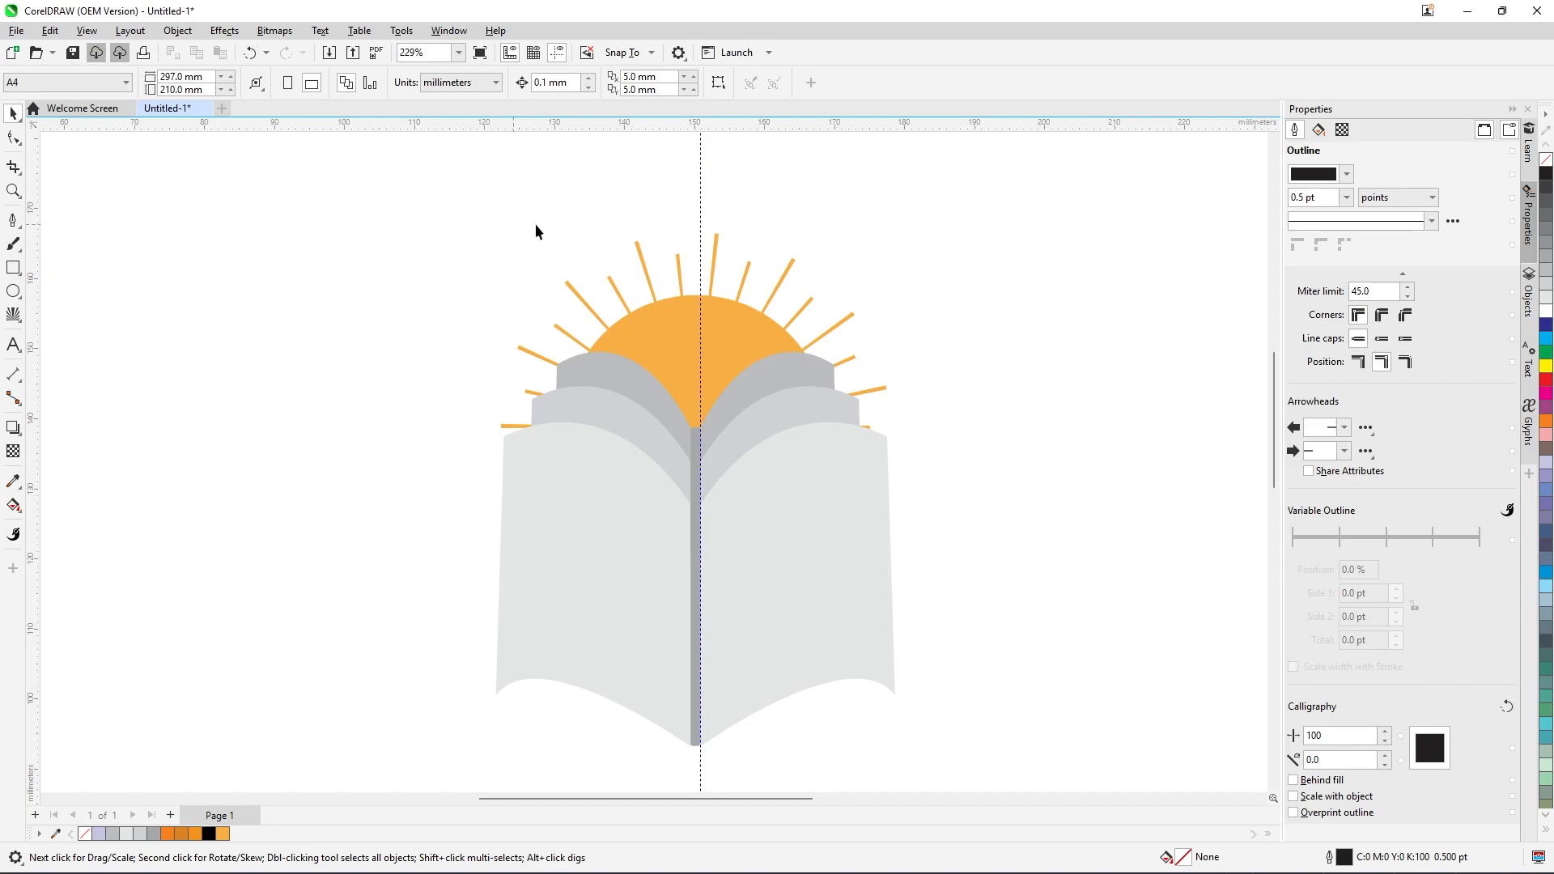
Group the book, the sun circle and the rays into one object.
scroll(583, 239, "down", 1)
left_click_drag(827, 516, 921, 606)
scroll(818, 356, "down", 2)
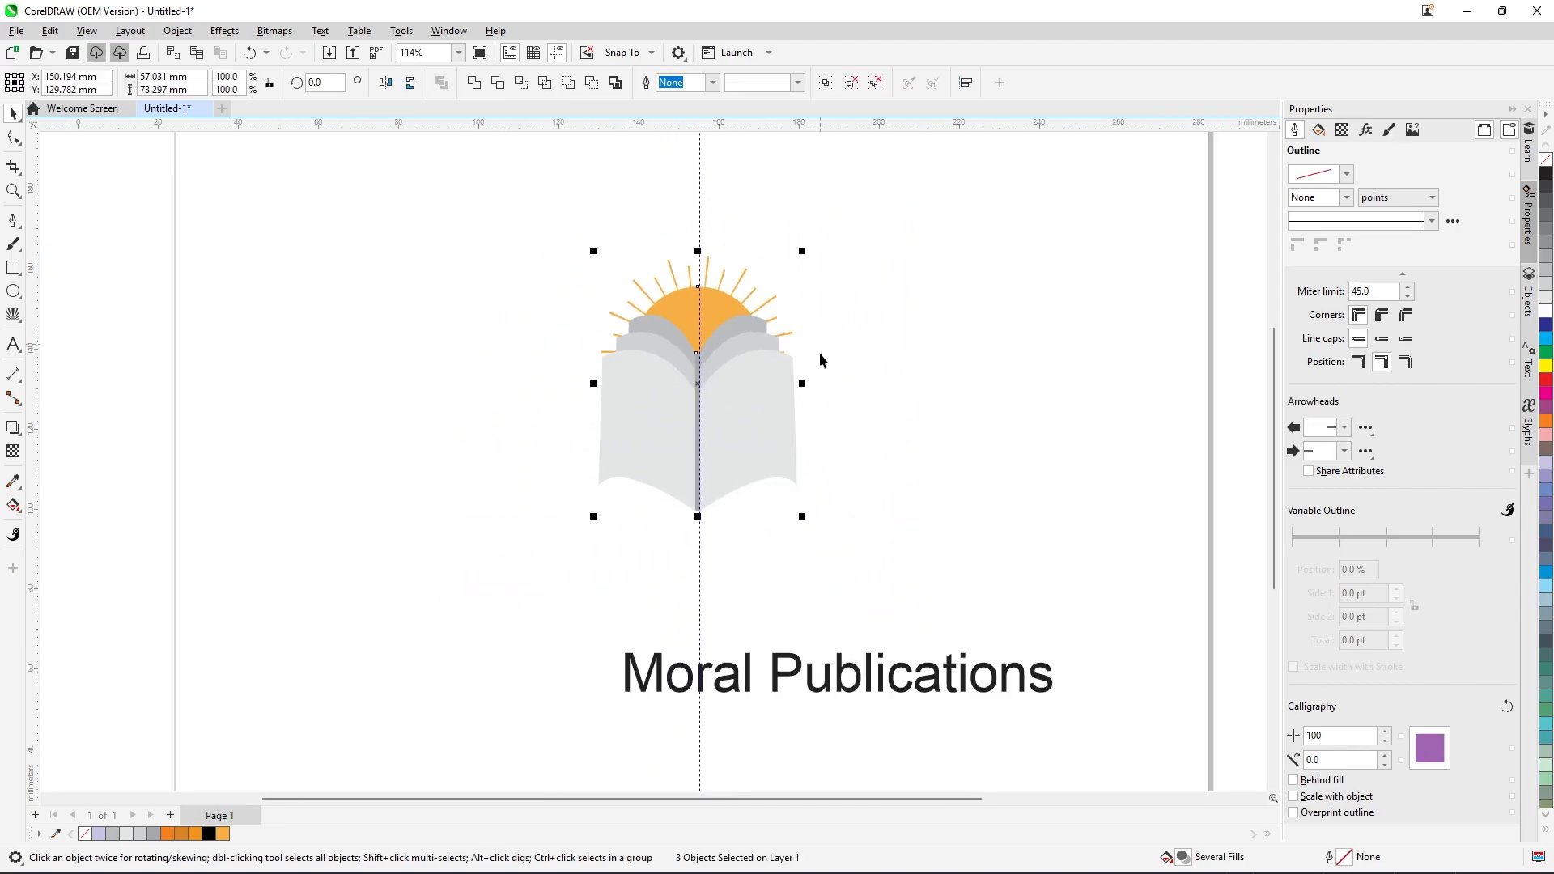
scroll(817, 338, "up", 1)
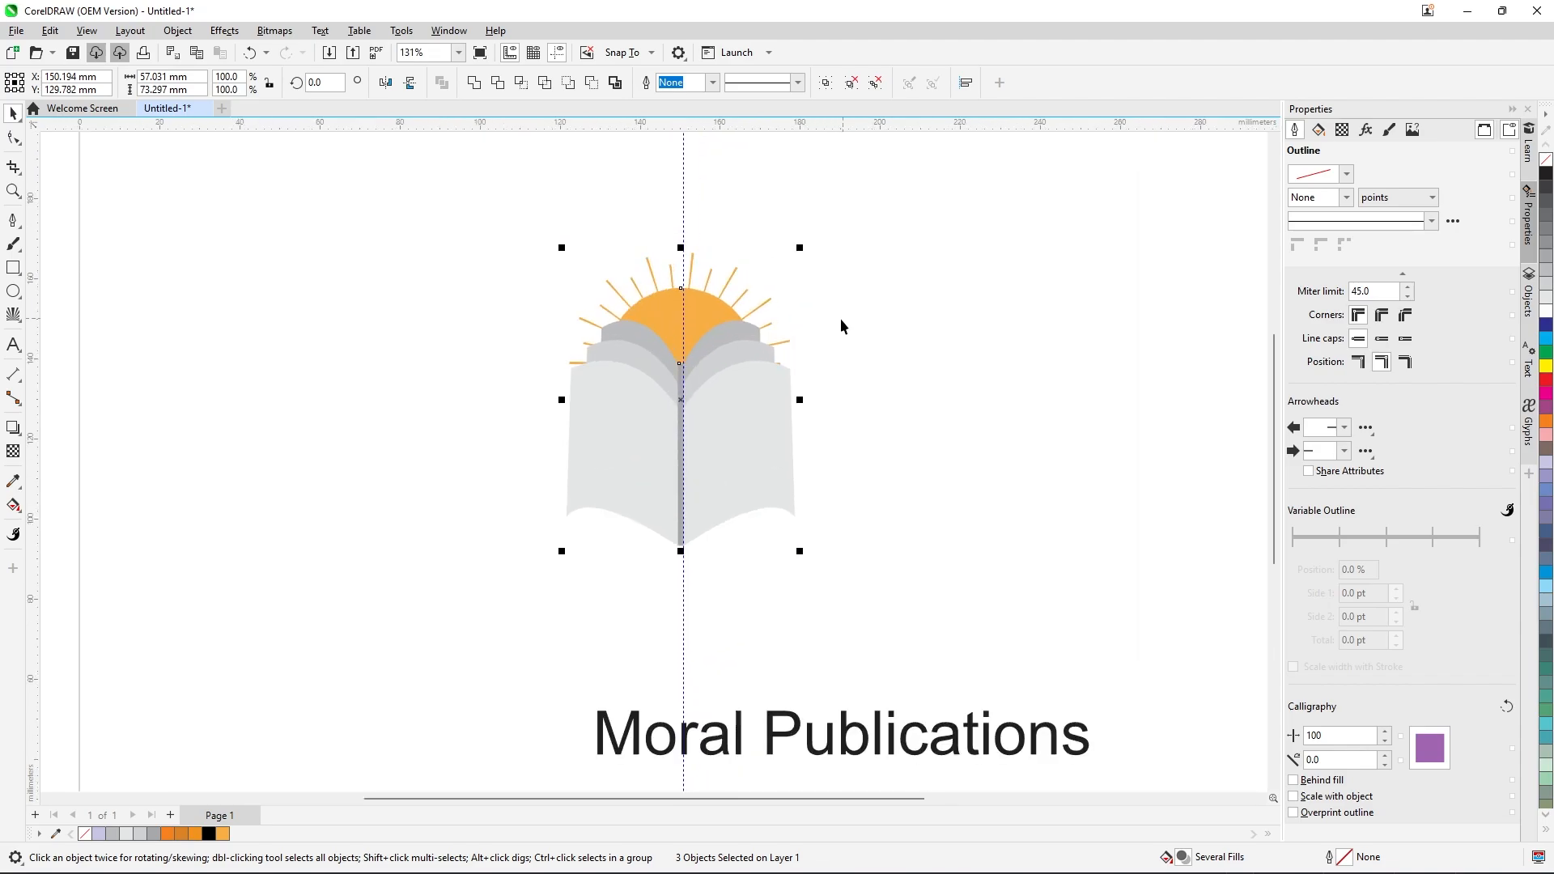
right_click(717, 364)
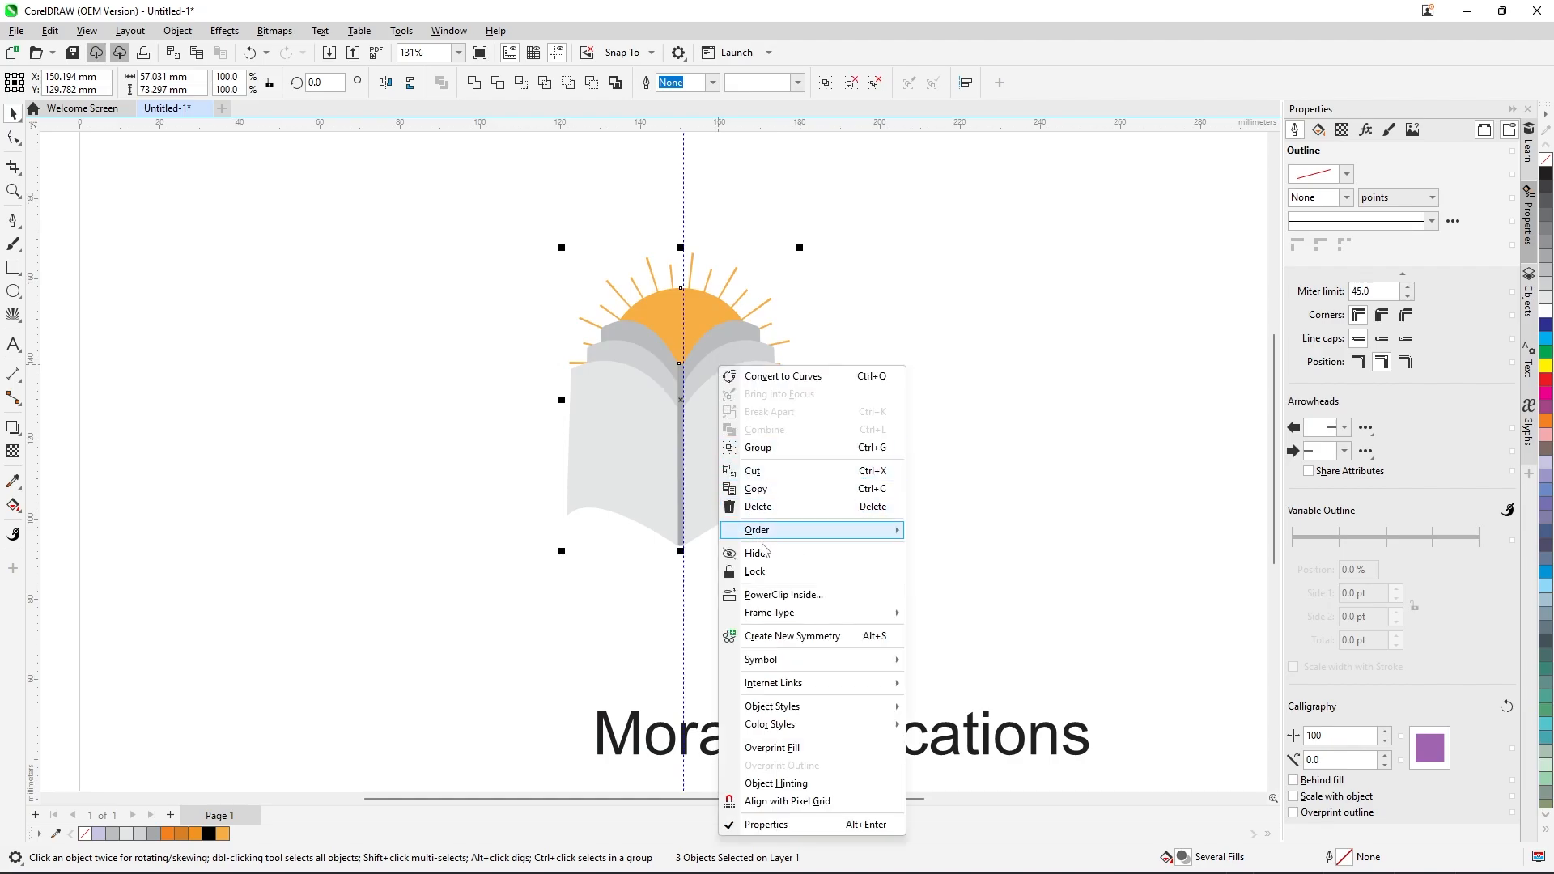
left_click(752, 448)
left_click(891, 406)
Move the "Moral Publications" text up to just beneath the book, roughly centred on the vertical guideline.
scroll(797, 324, "down", 4)
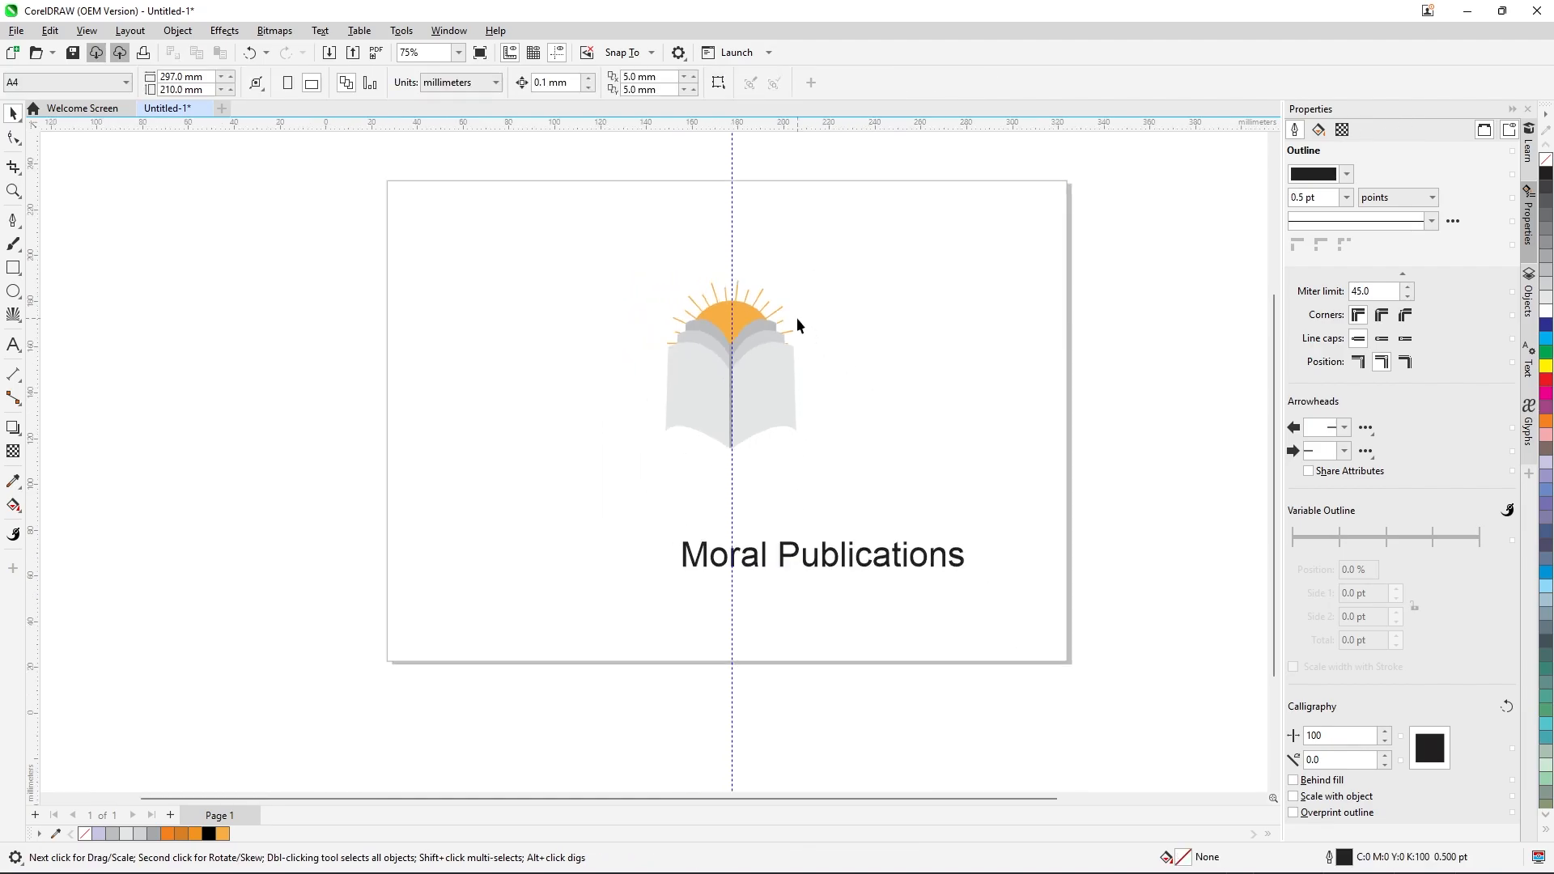
scroll(769, 379, "up", 3)
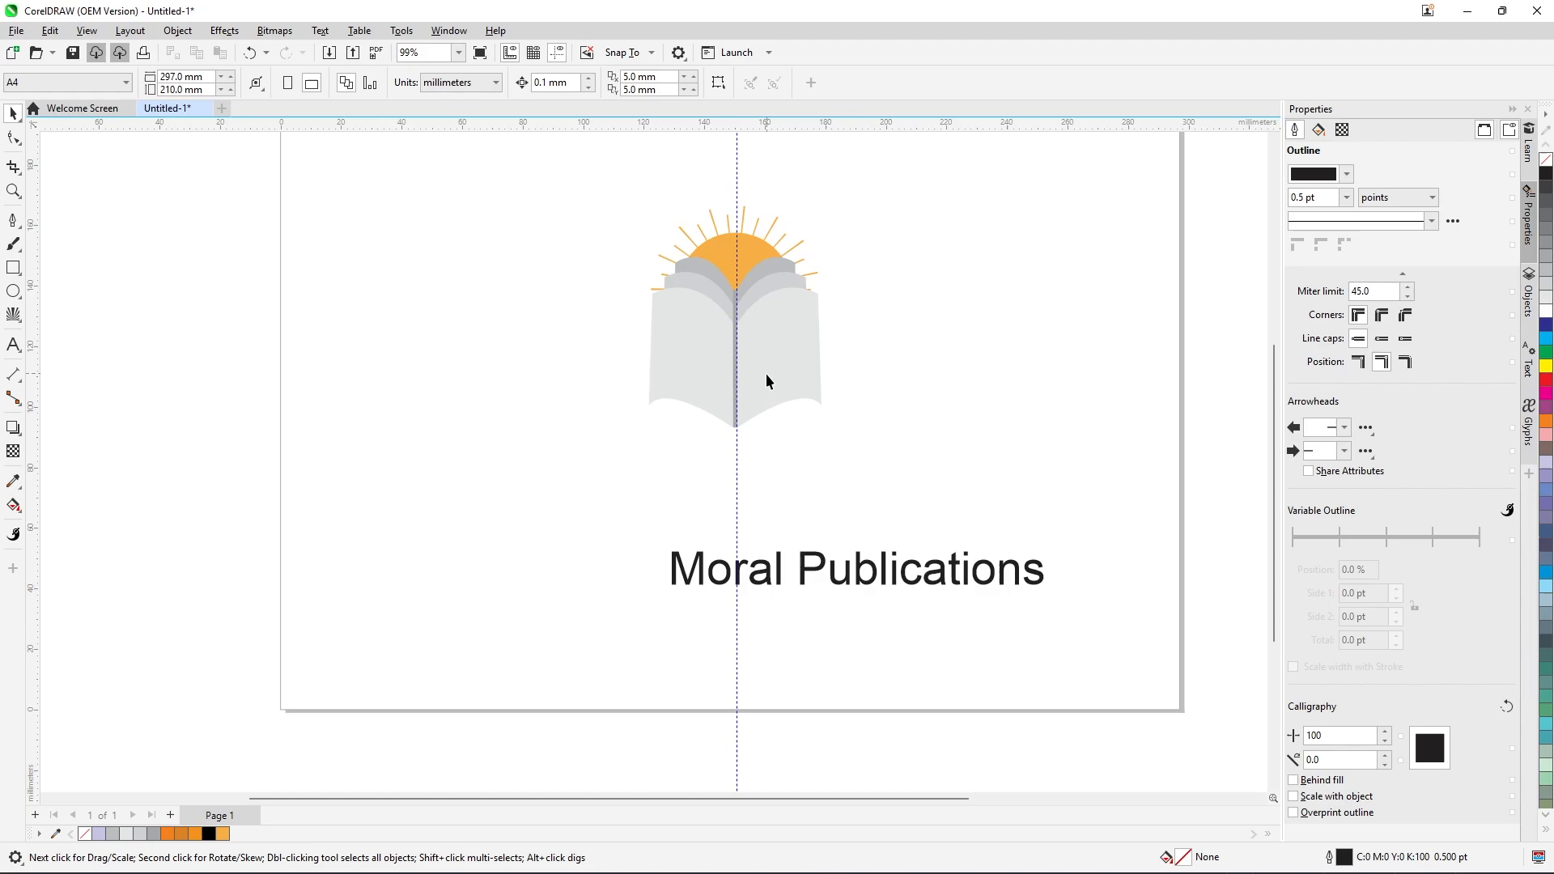
scroll(753, 371, "down", 2)
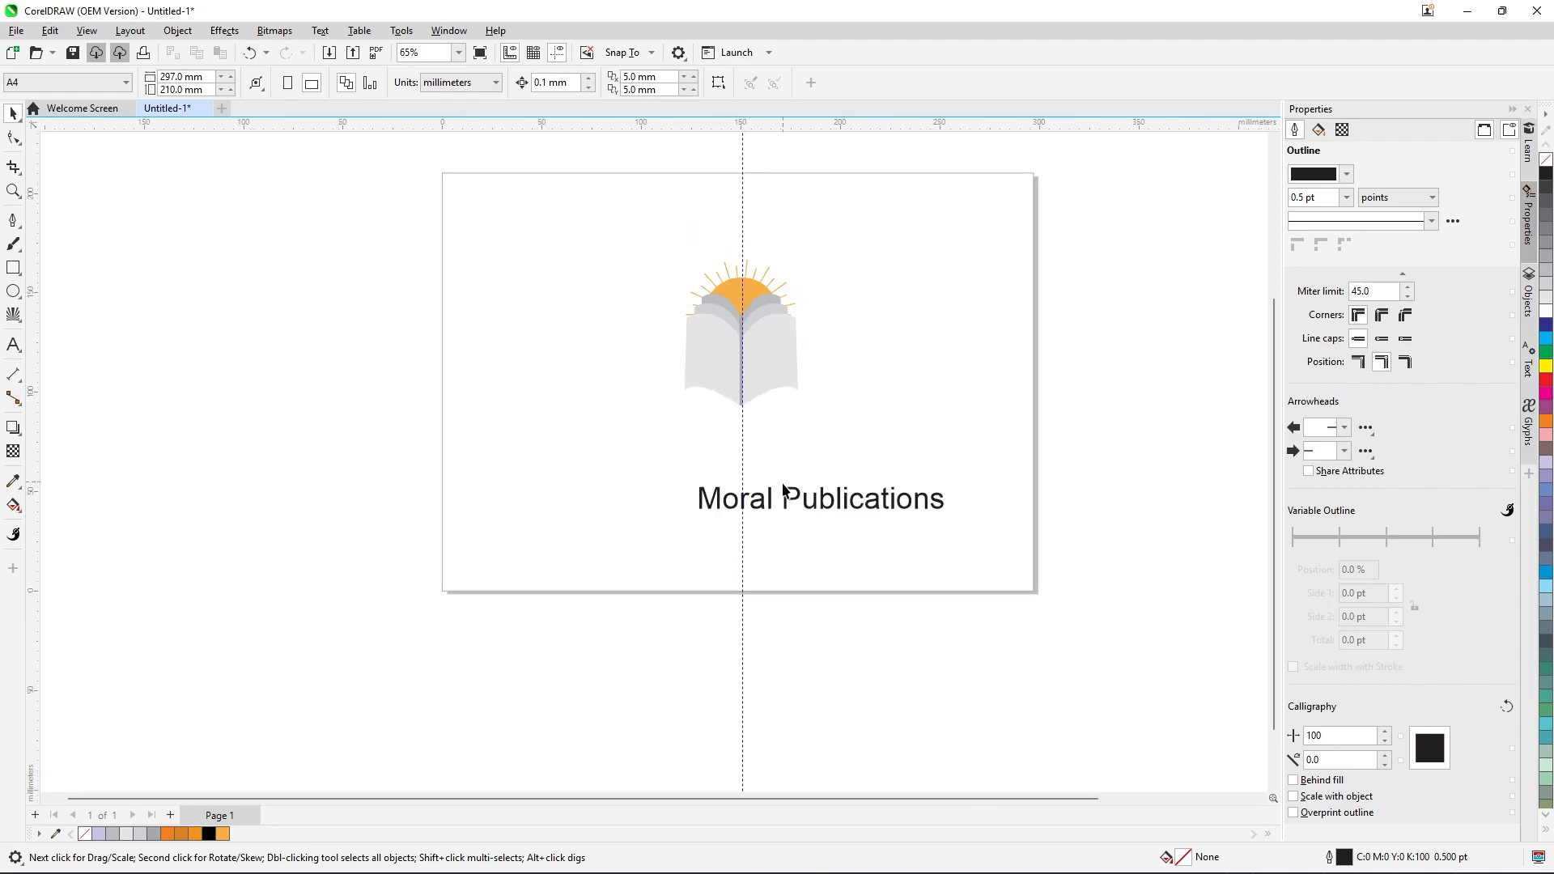
left_click_drag(828, 501, 771, 460)
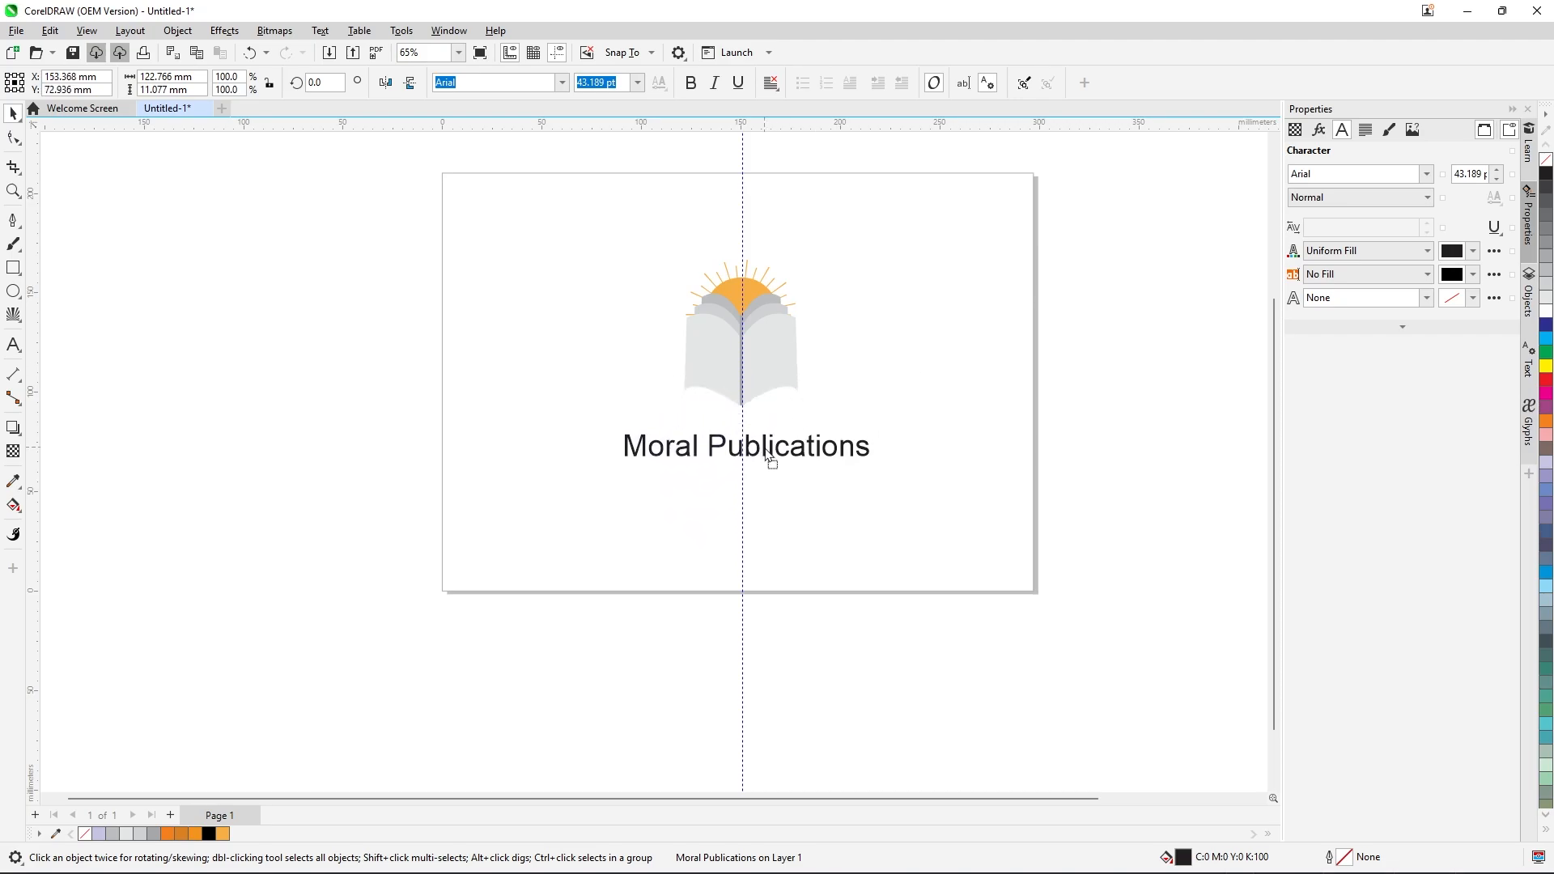
Split the company name onto two lines before "Publications" and centre-align the text.
double_click(710, 449)
key("Return")
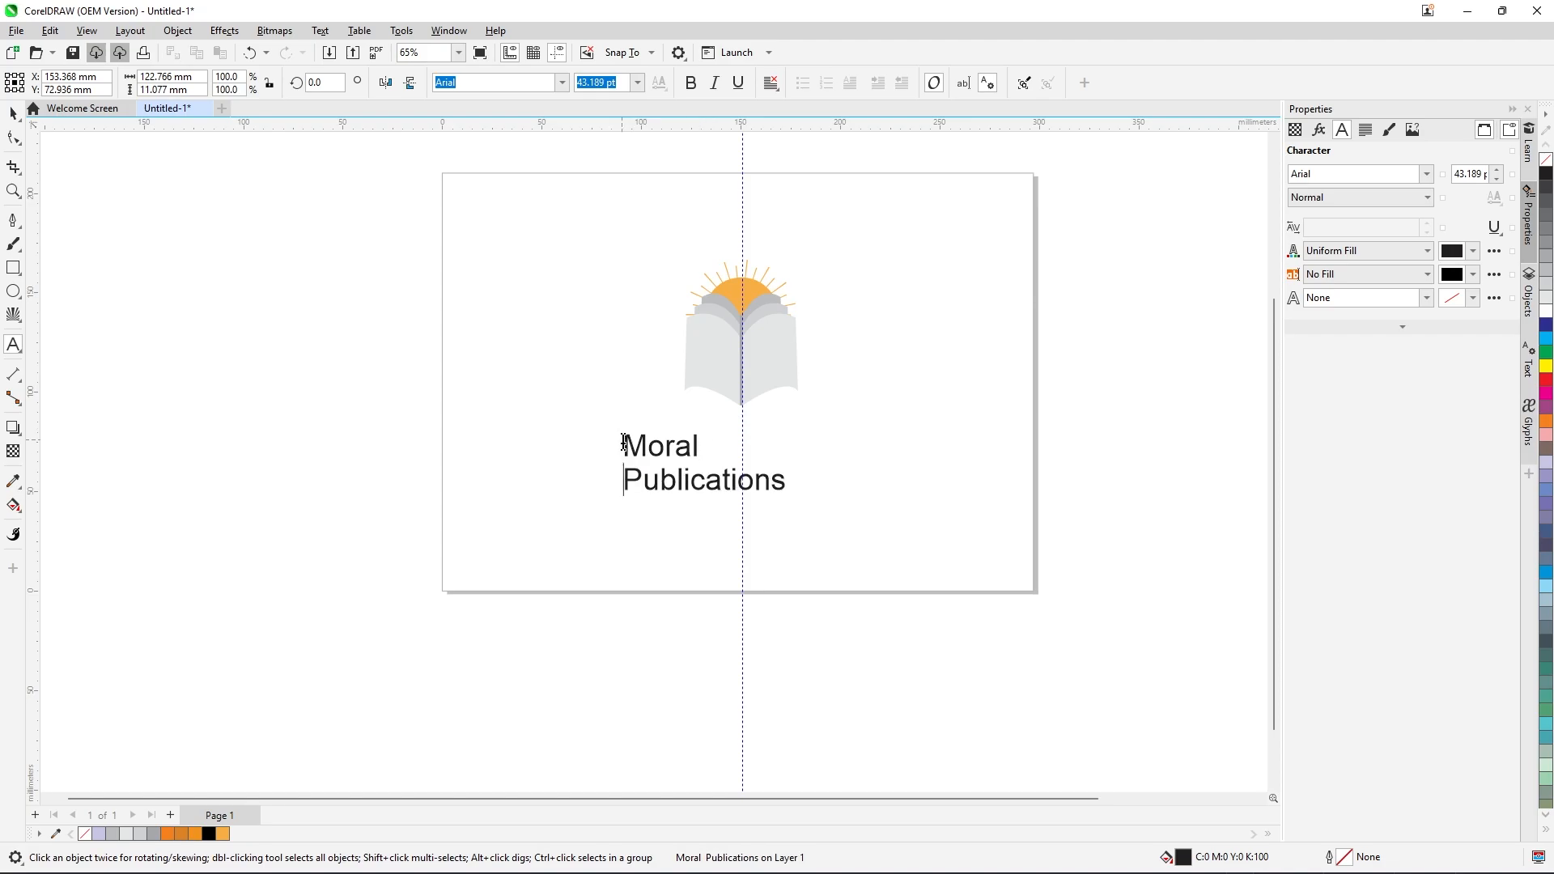
left_click_drag(627, 444, 798, 482)
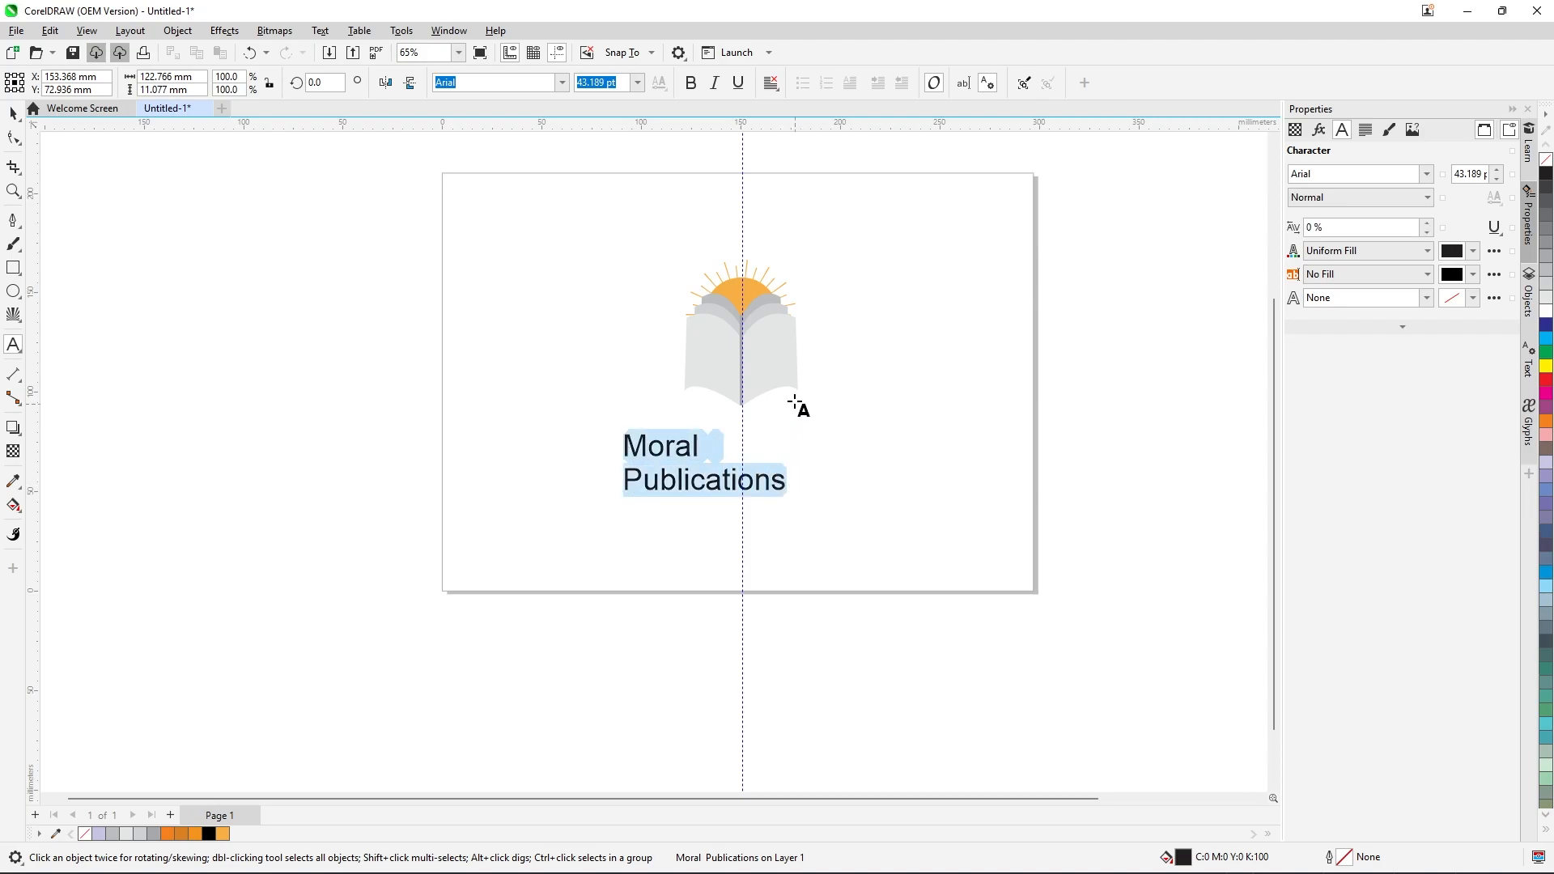
left_click(772, 84)
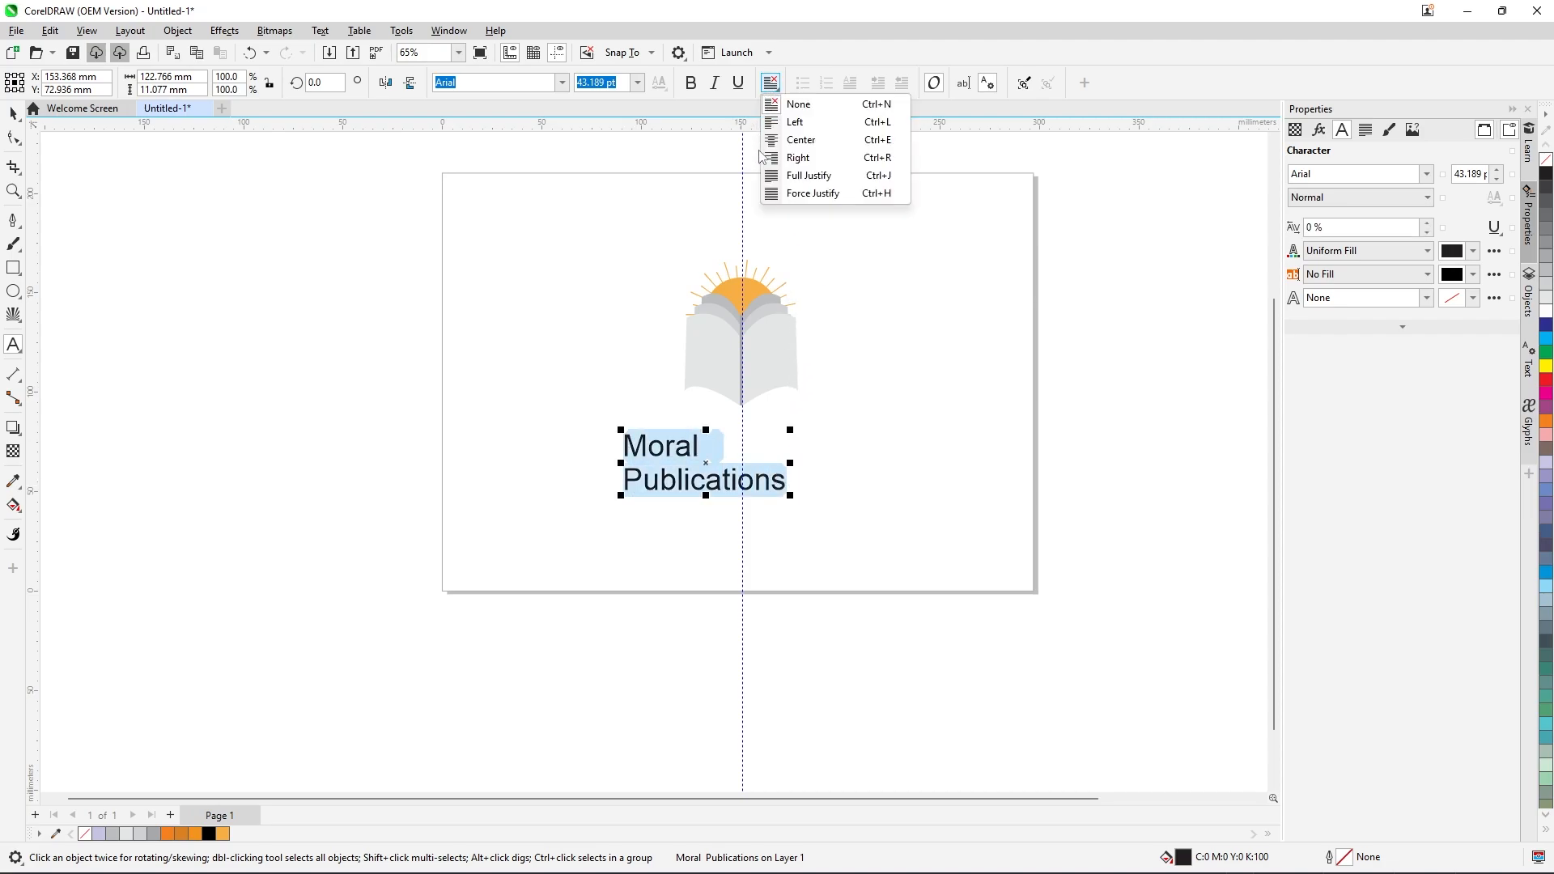
left_click(799, 142)
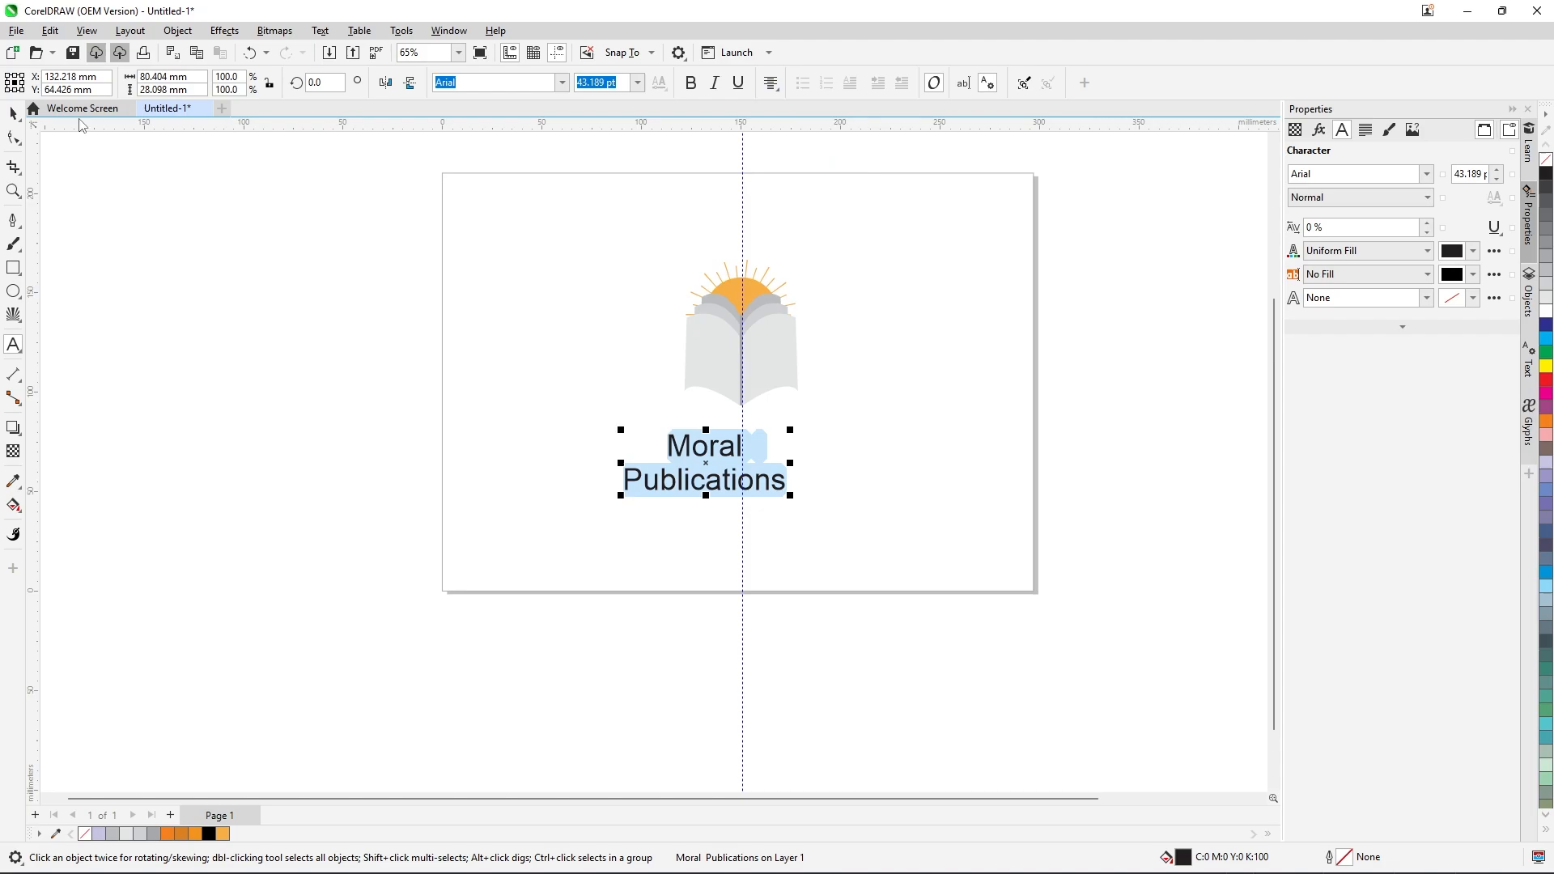
left_click(14, 113)
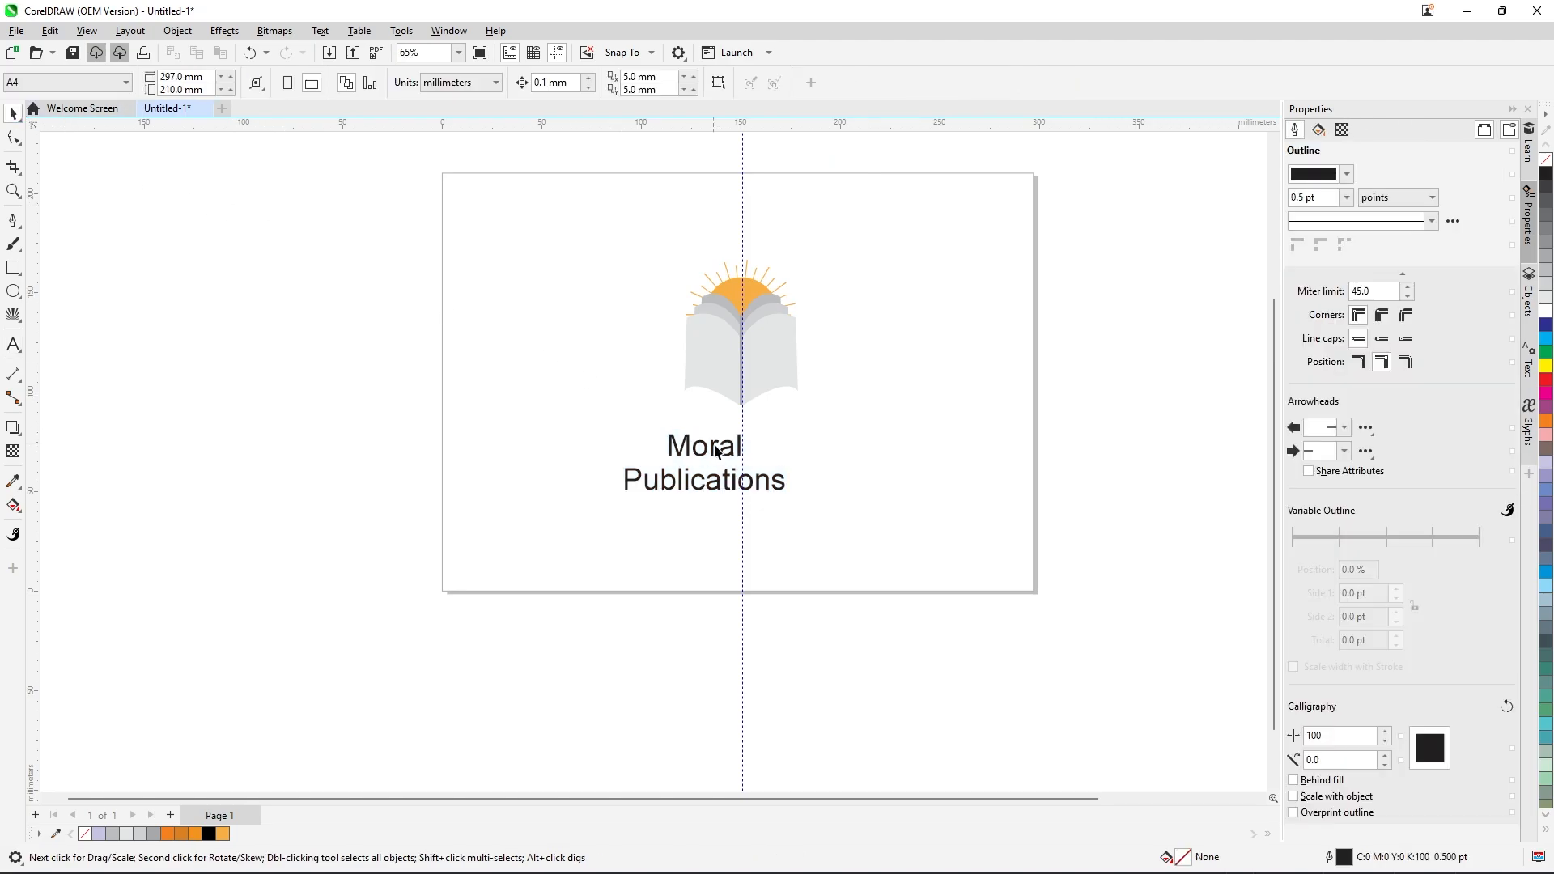
Move the two-line text over the book's lower half, centred on the guideline, and place it in front of the book group.
left_click_drag(719, 451, 757, 365)
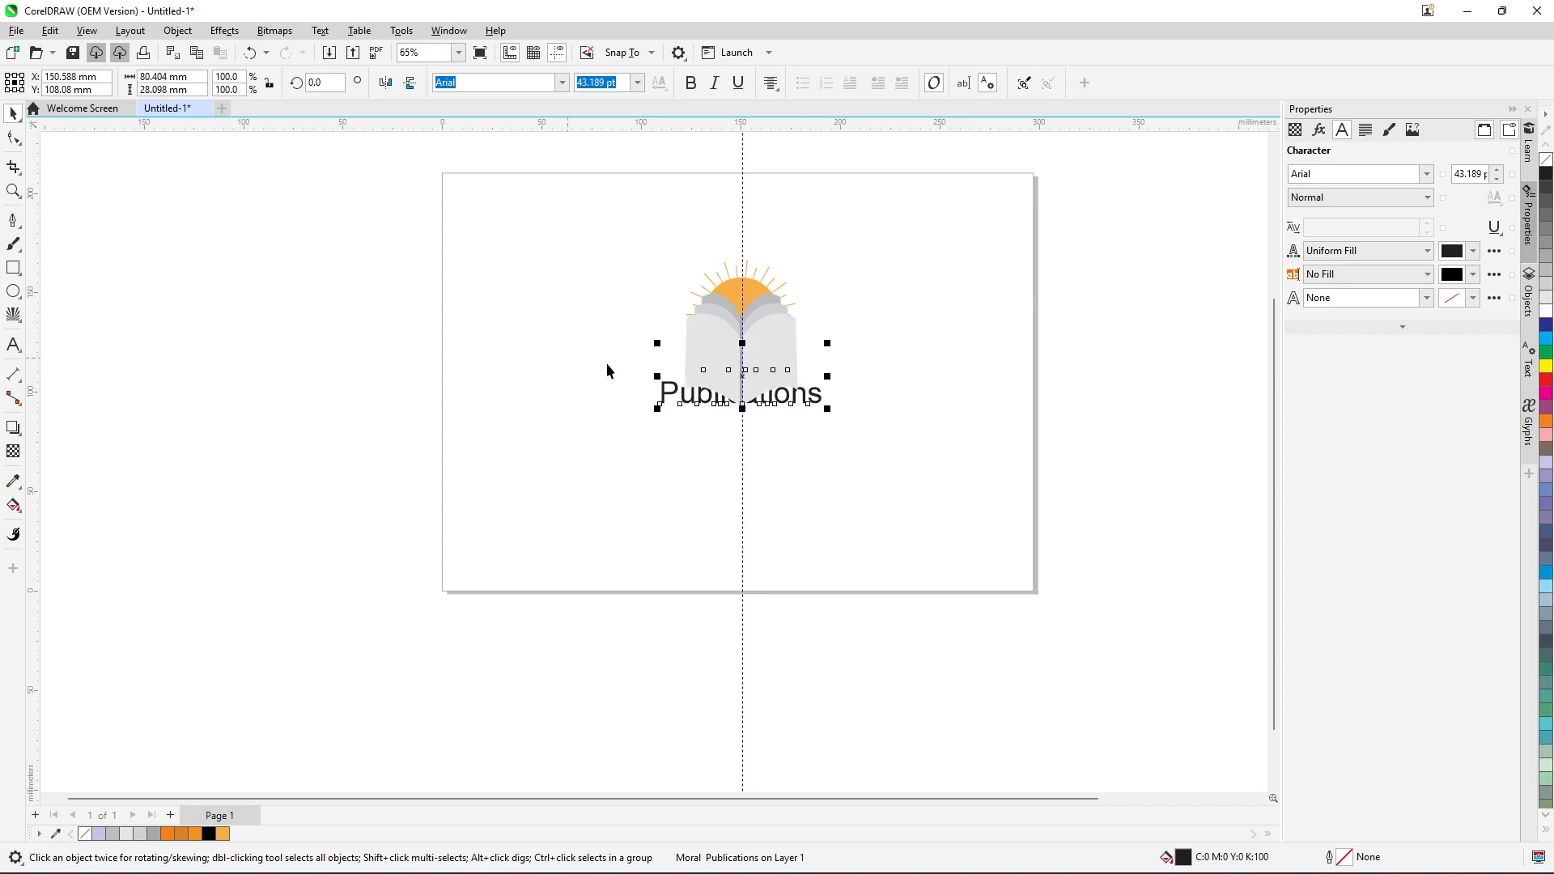
scroll(606, 365, "up", 1)
right_click(676, 405)
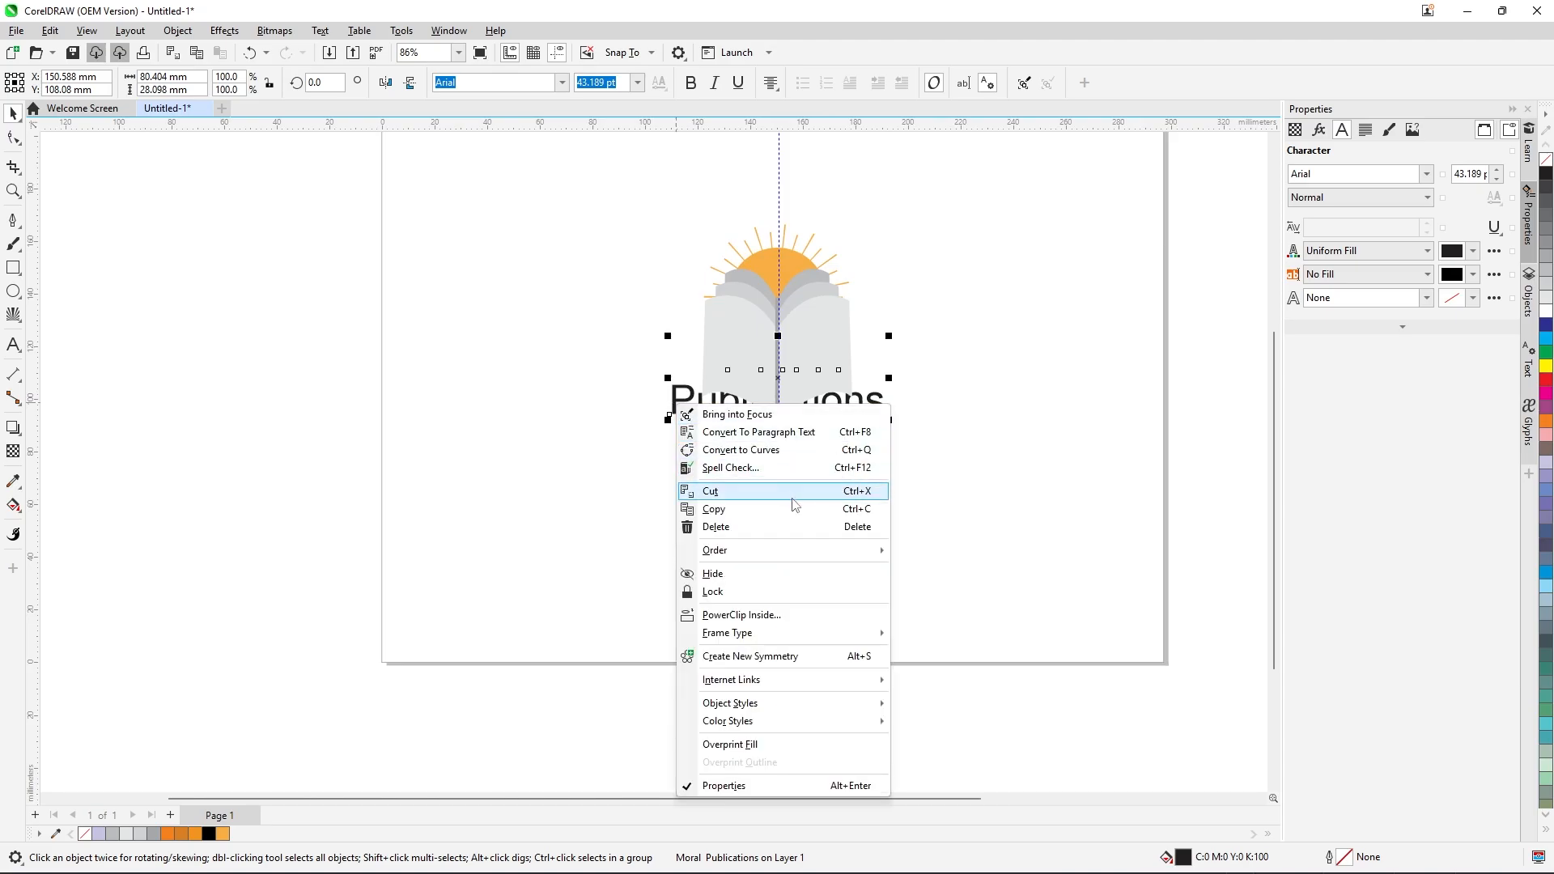
mouse_move(860, 550)
left_click(957, 673)
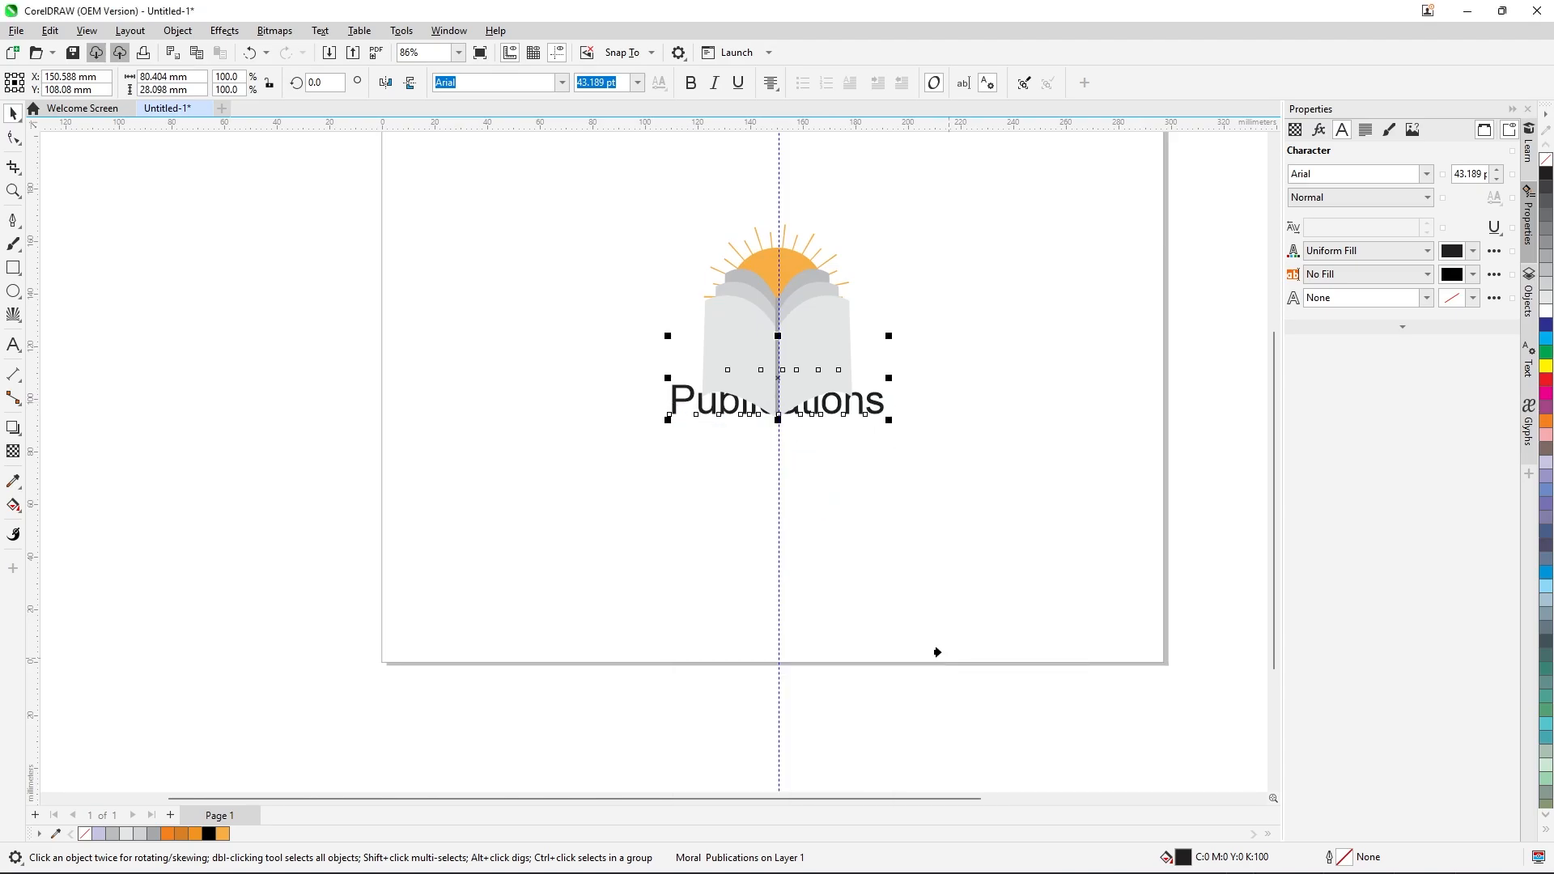
left_click(716, 348)
left_click(931, 397)
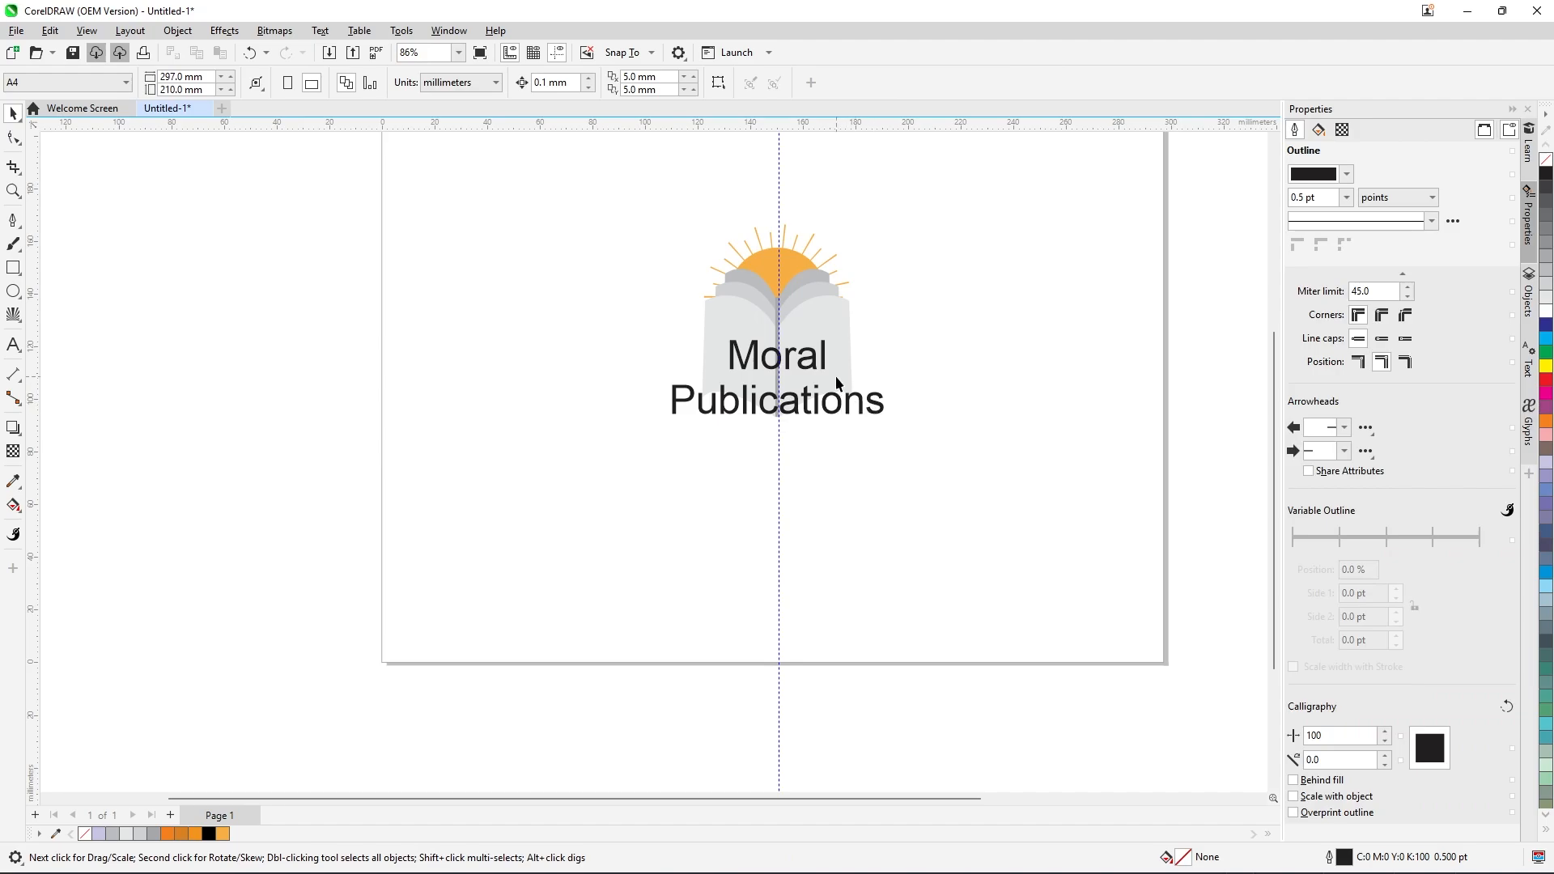
scroll(835, 375, "up", 1)
double_click(823, 350)
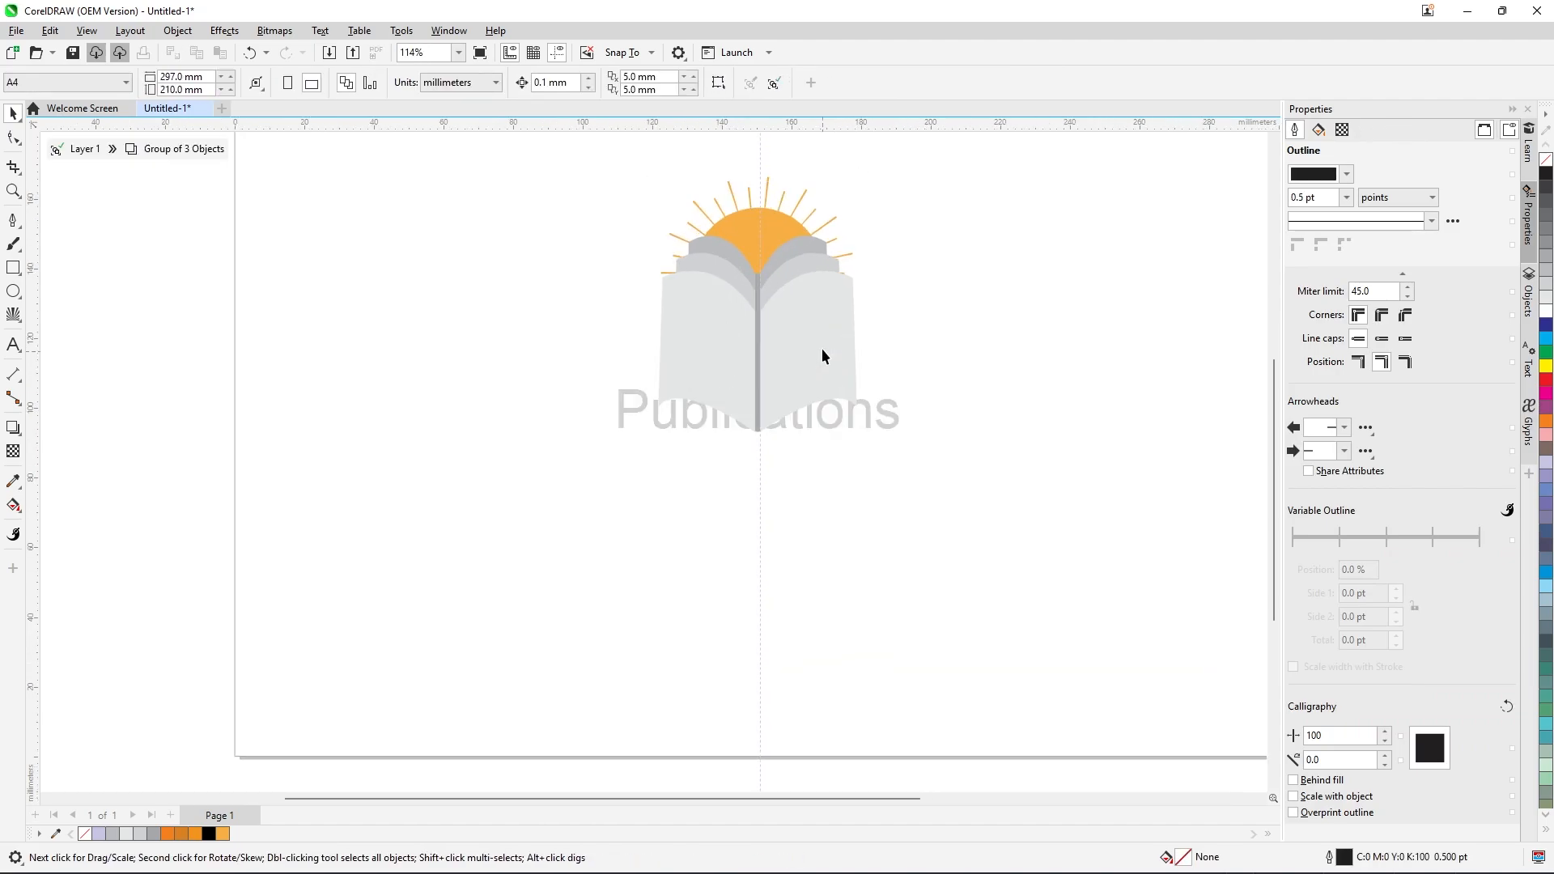
left_click(73, 149)
Insert an extra line break after "Moral" to push "Publications" down below the book.
scroll(827, 352, "up", 1)
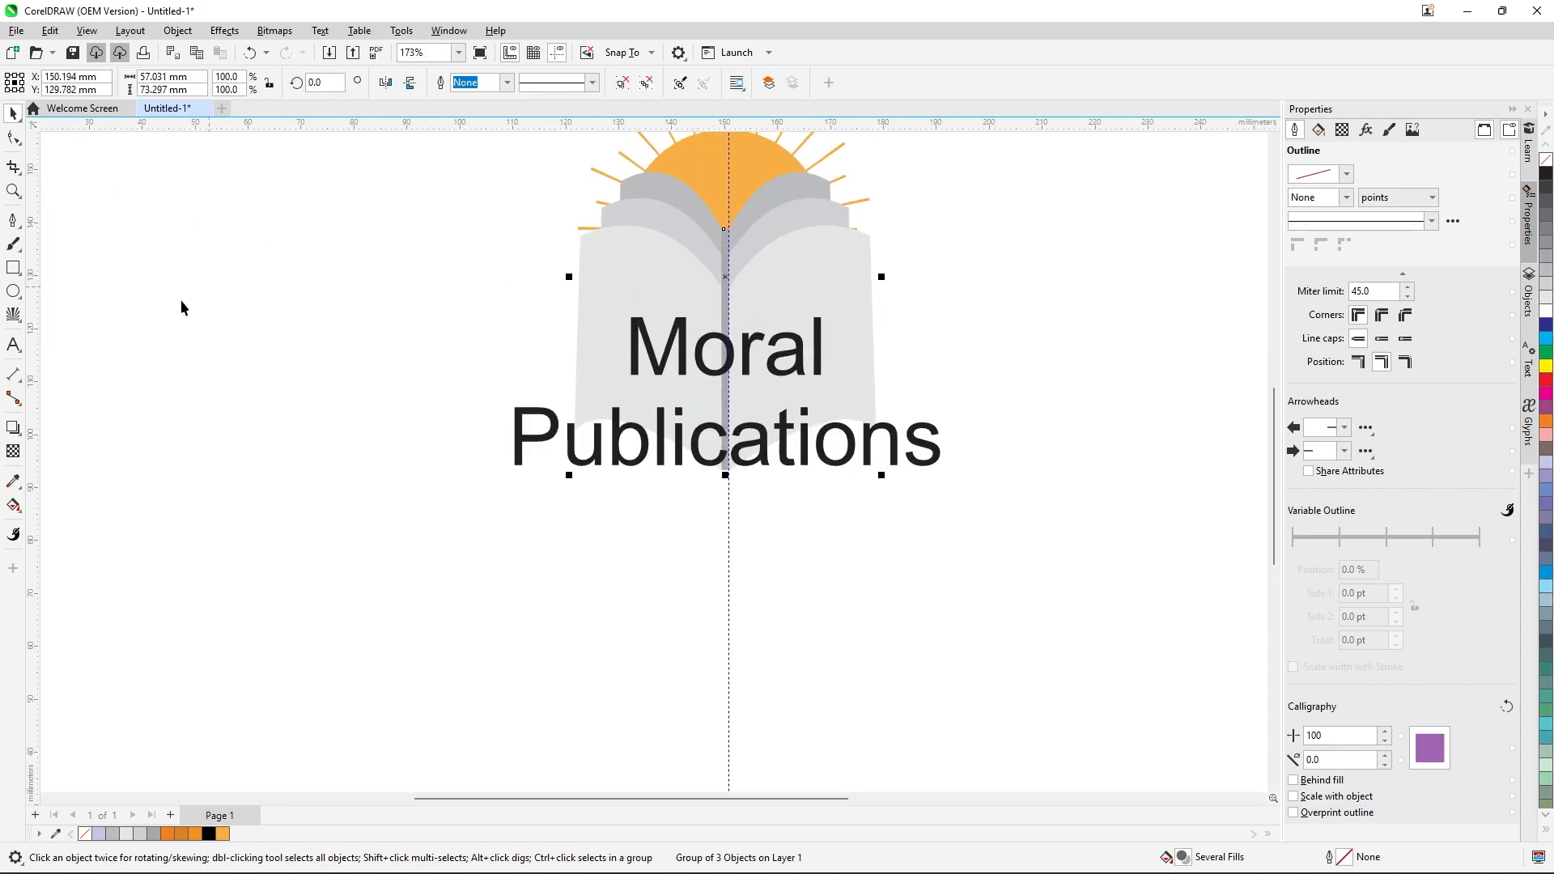
left_click(13, 345)
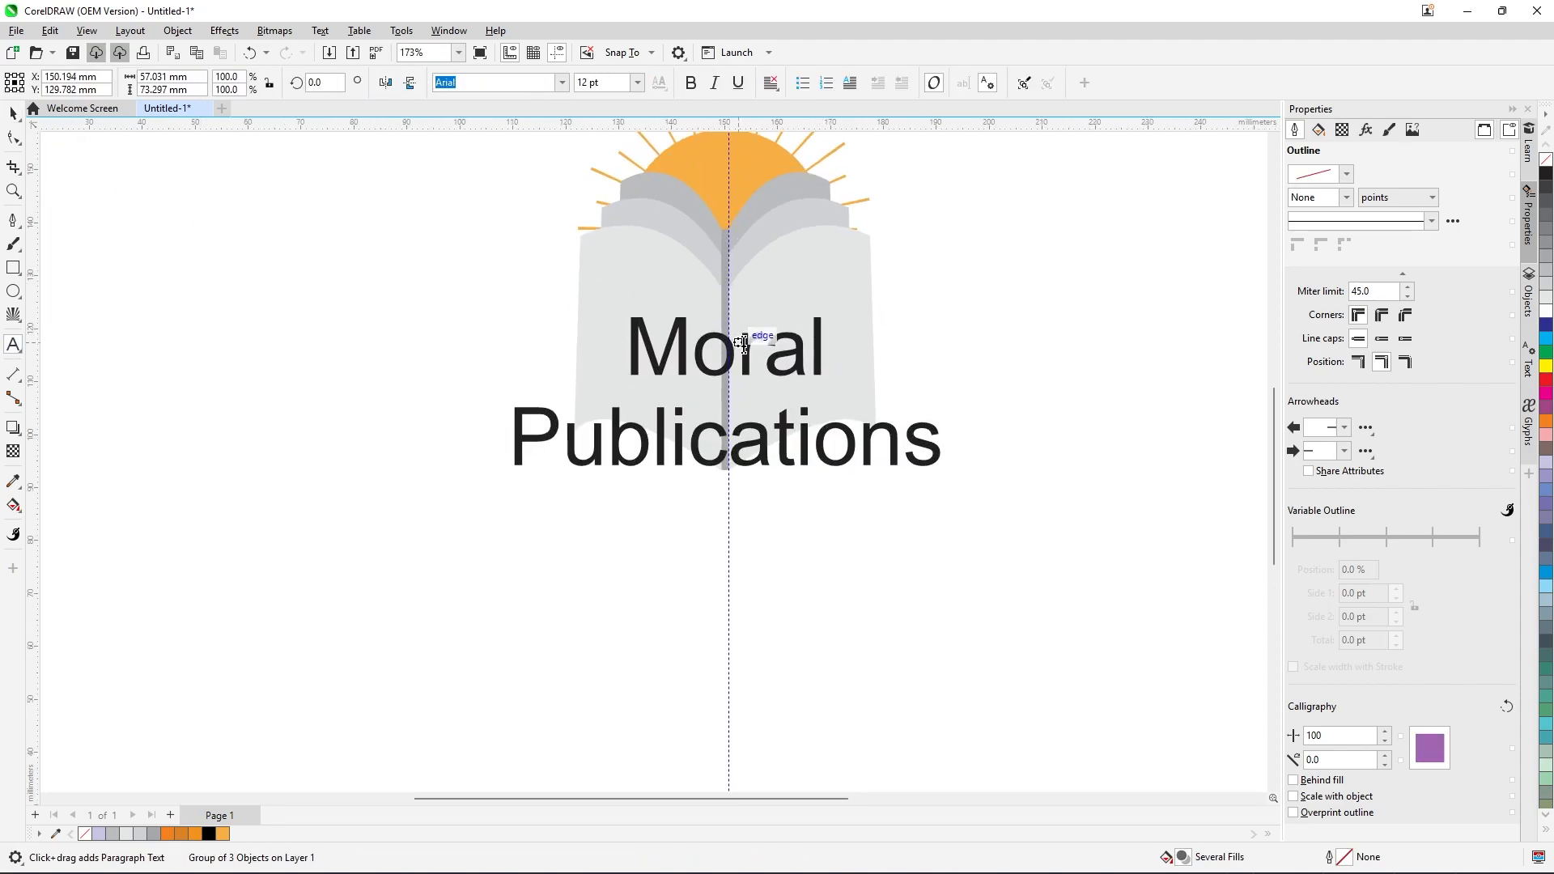
left_click(818, 358)
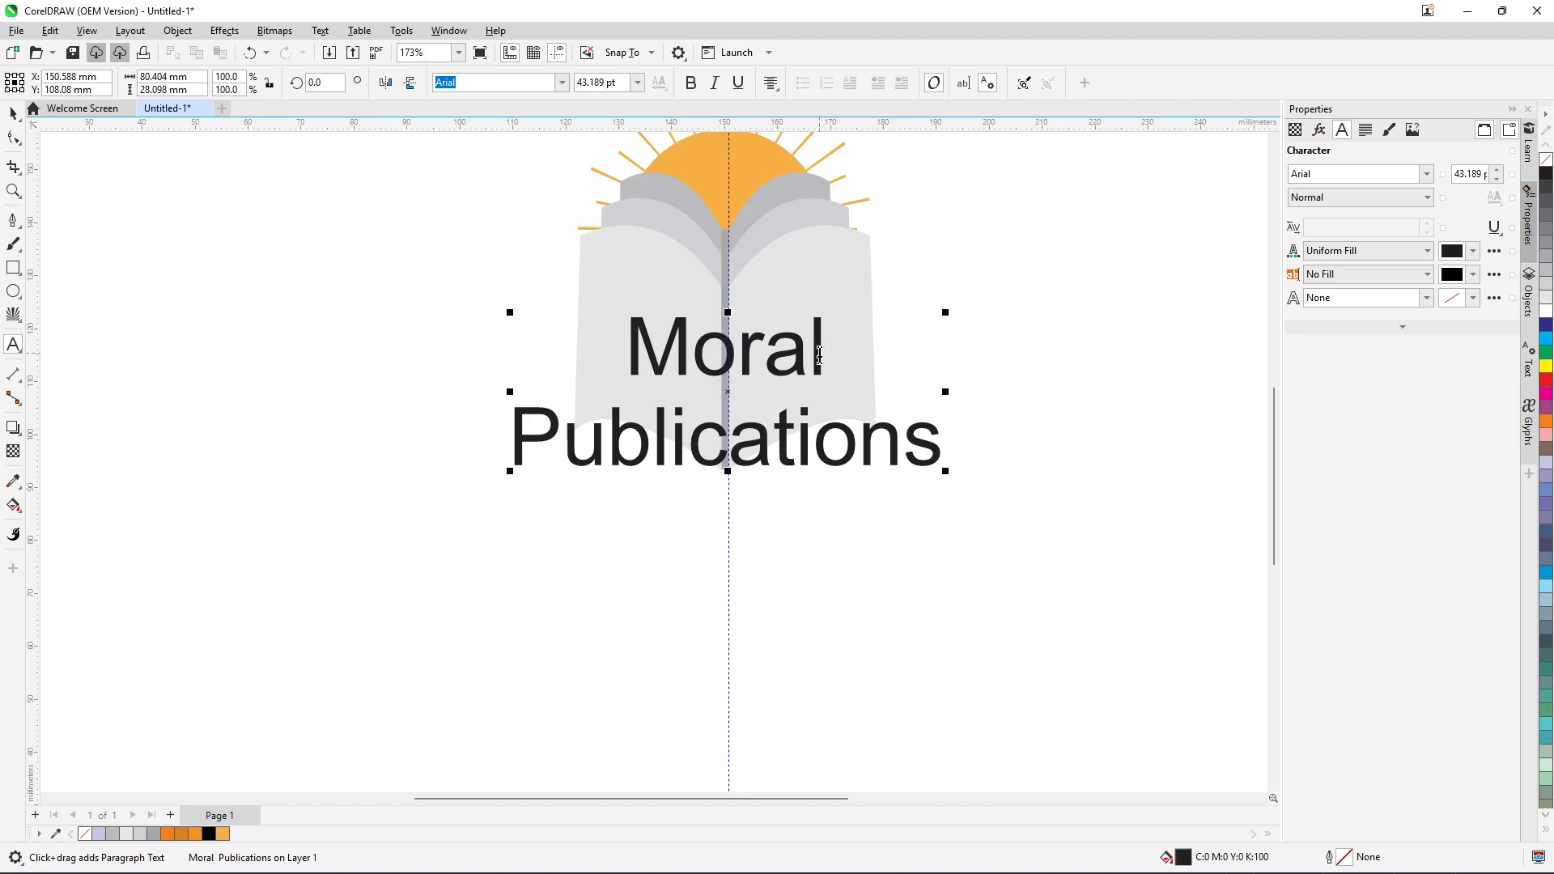
key("Return")
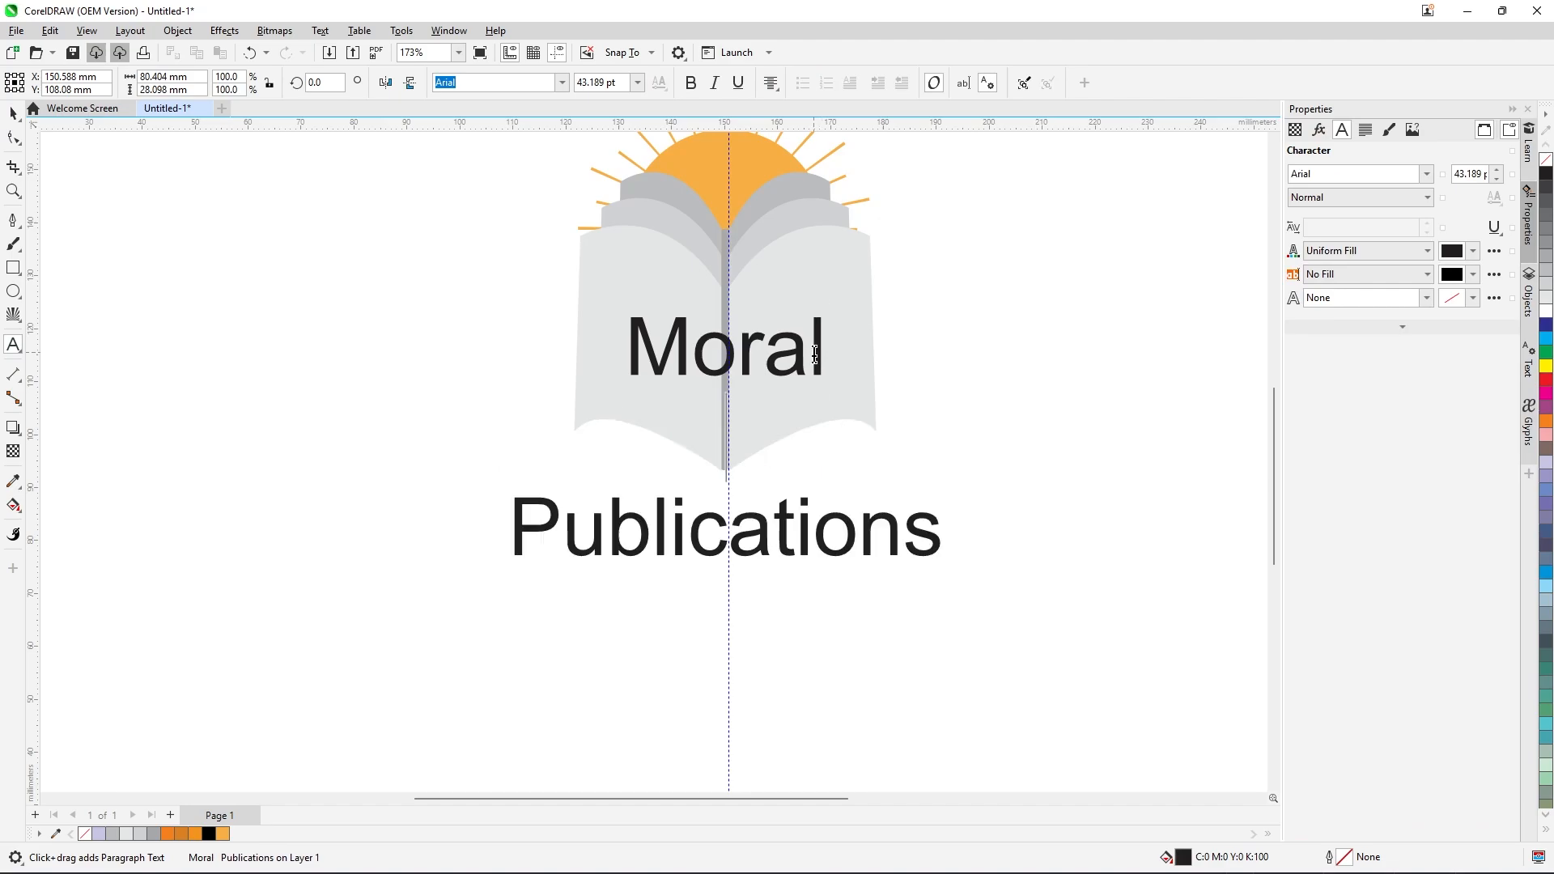
left_click(13, 114)
scroll(739, 340, "down", 2)
left_click(932, 395)
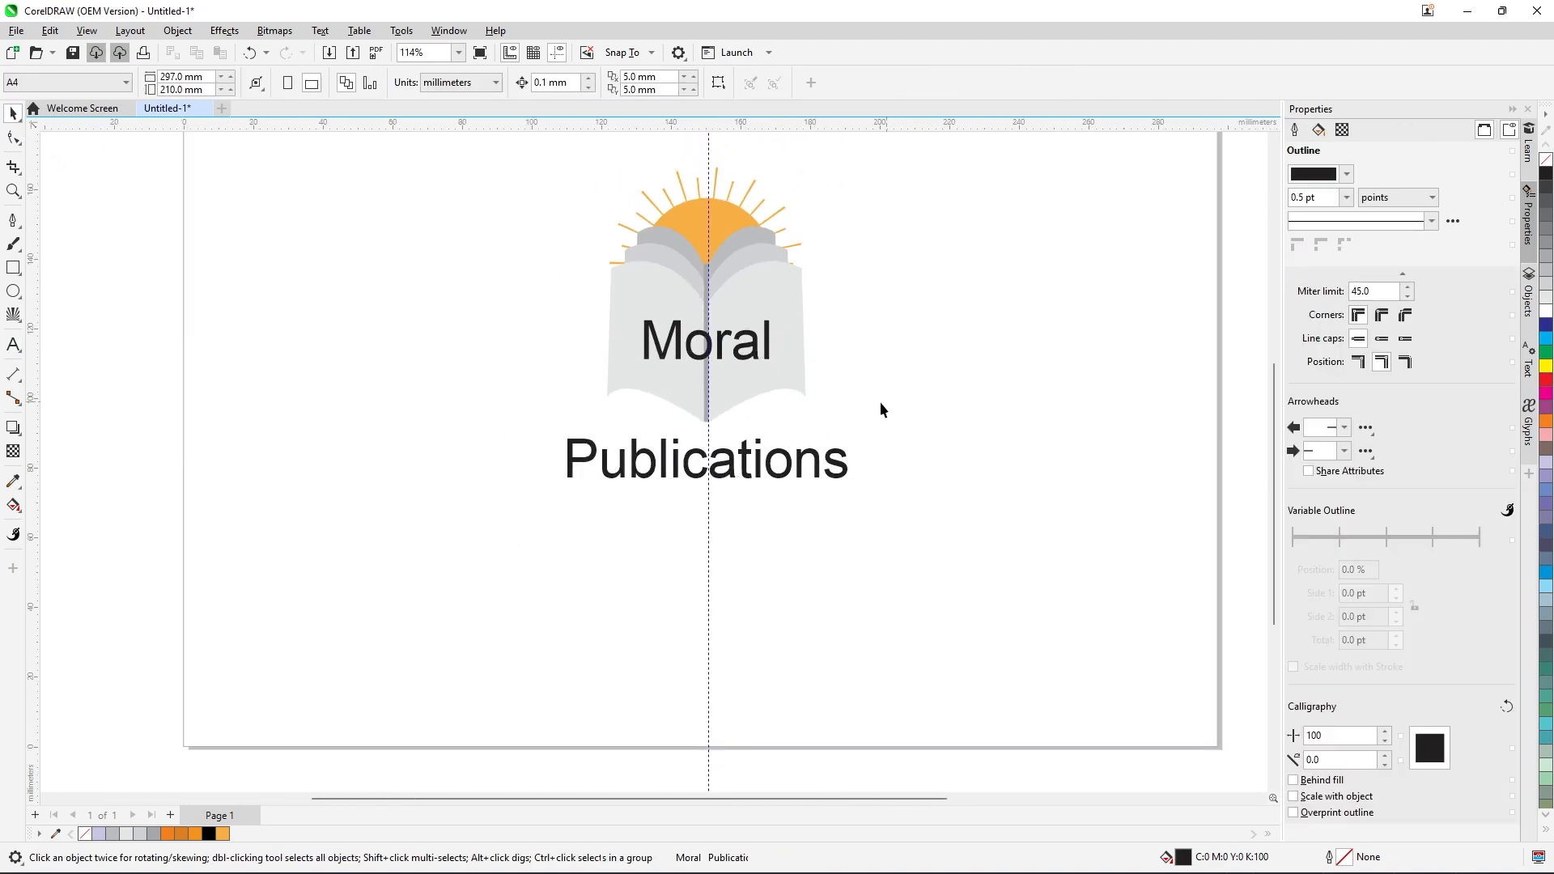
Copy the word "Publications" and delete it from the text, leaving only "Moral" on the book.
scroll(615, 473, "up", 2)
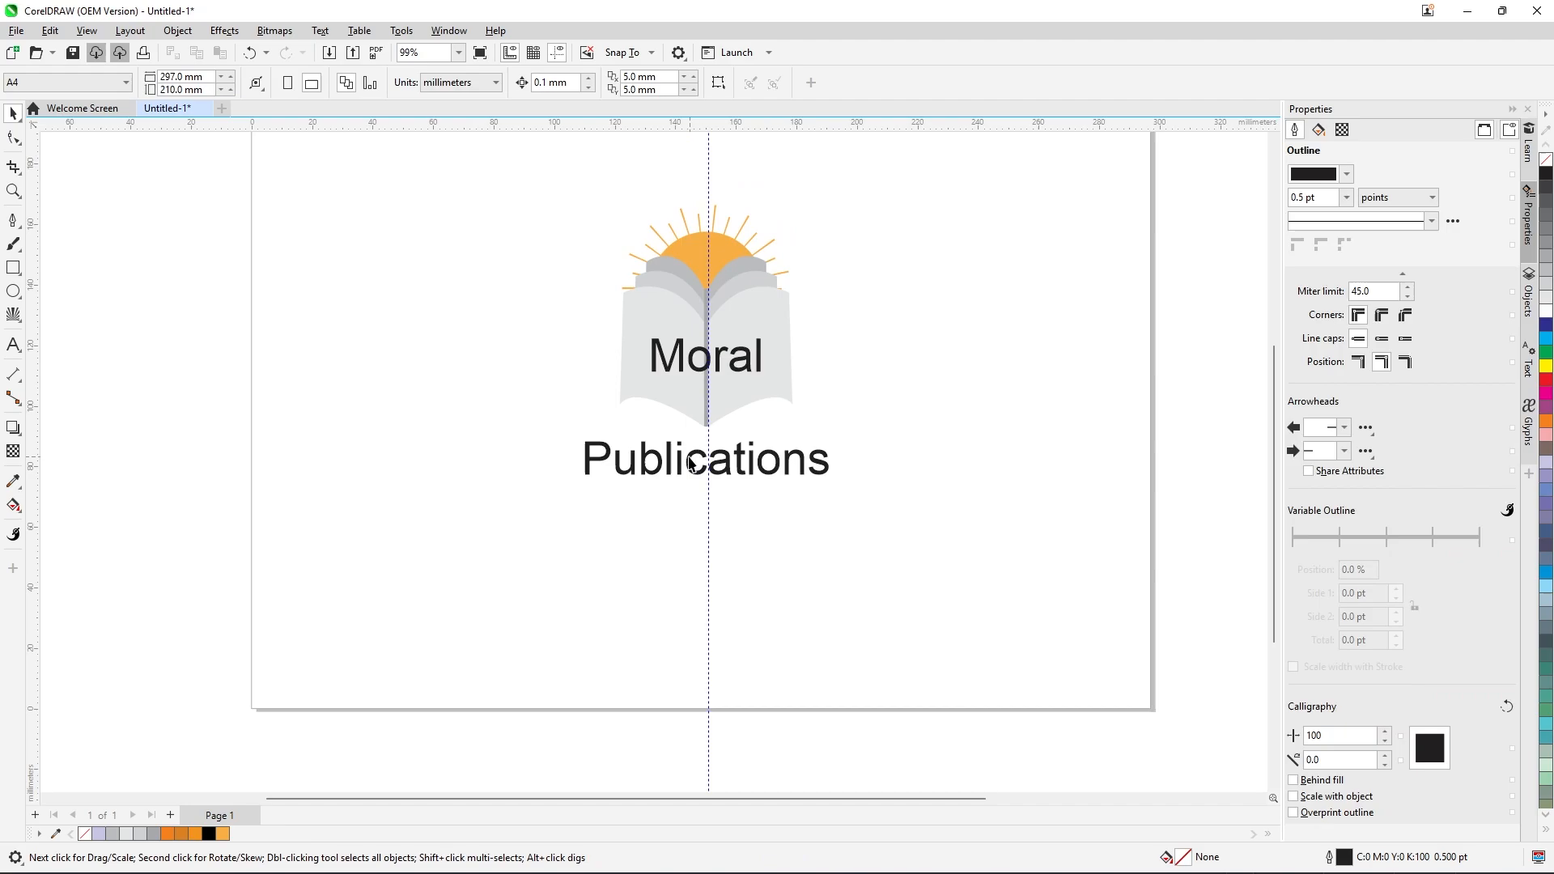
double_click(582, 464)
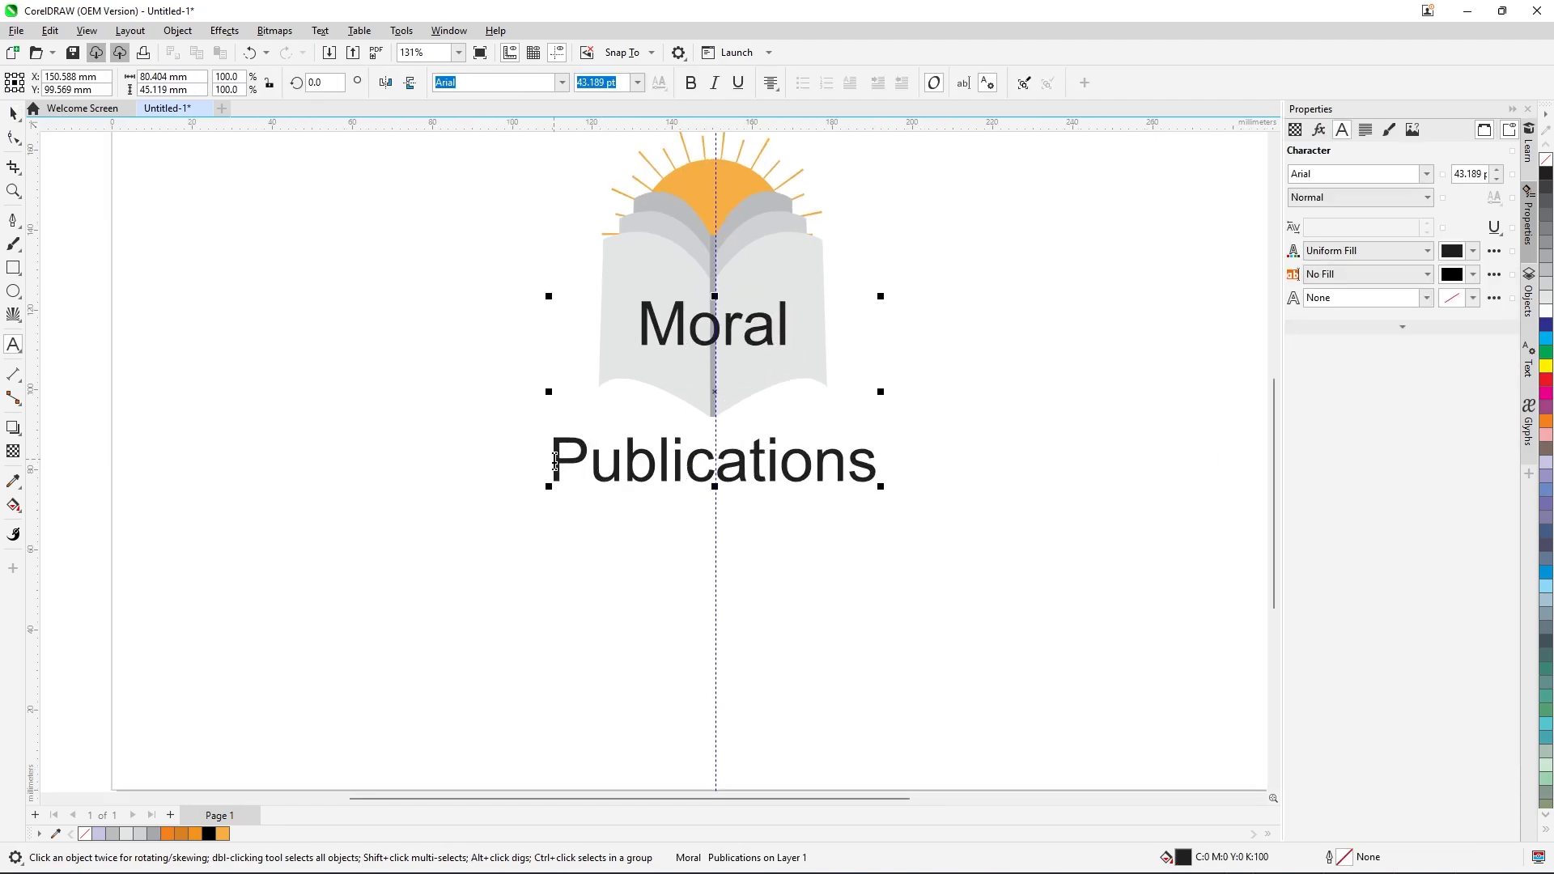
left_click_drag(555, 463, 882, 479)
key("ctrl+c")
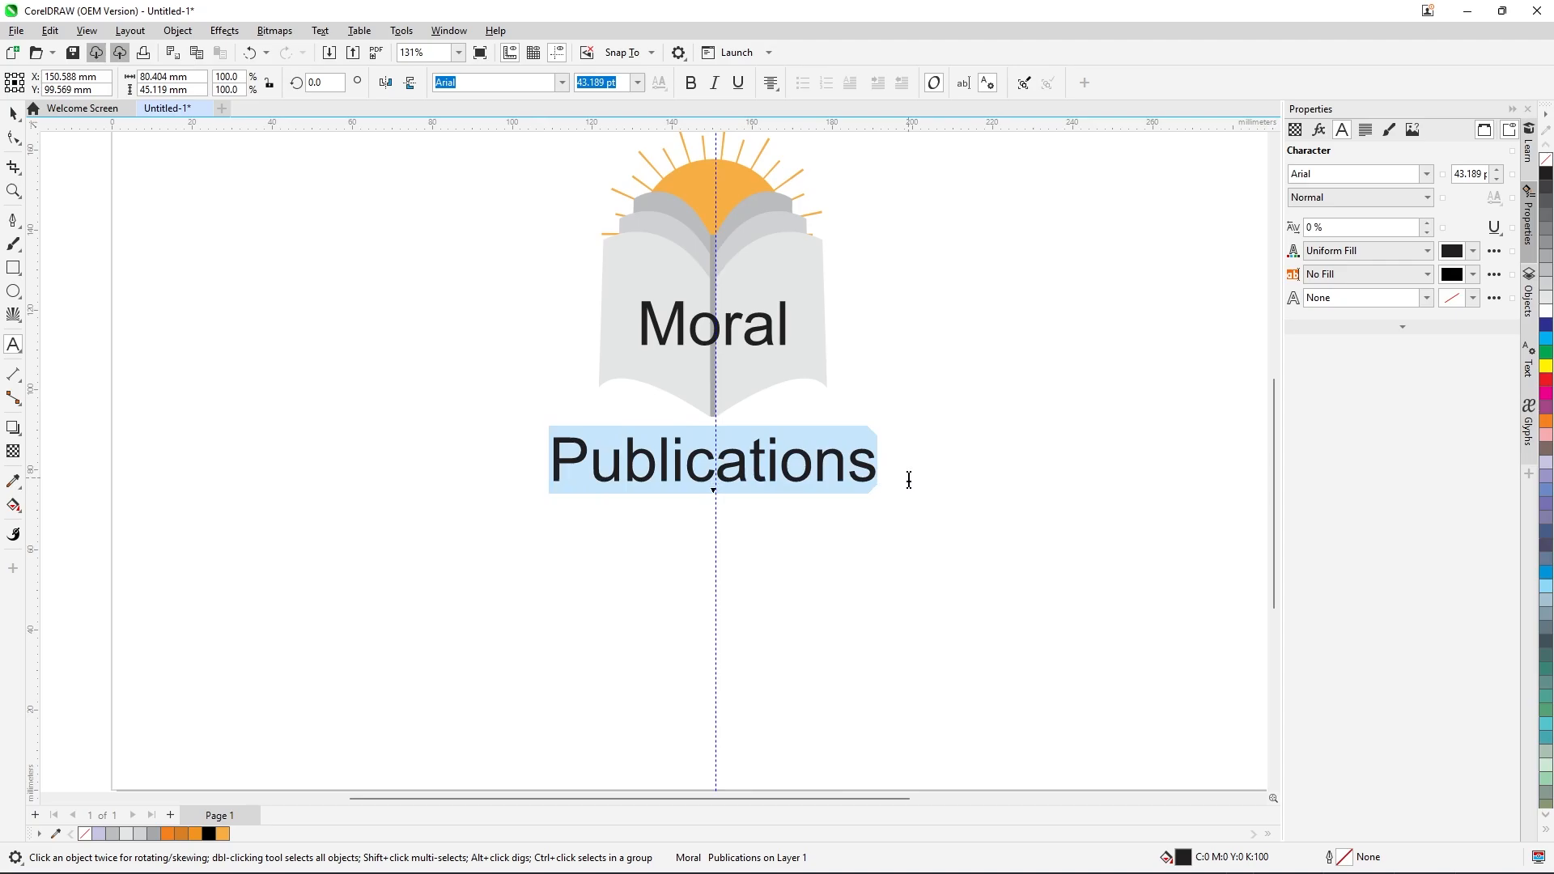
key("Delete")
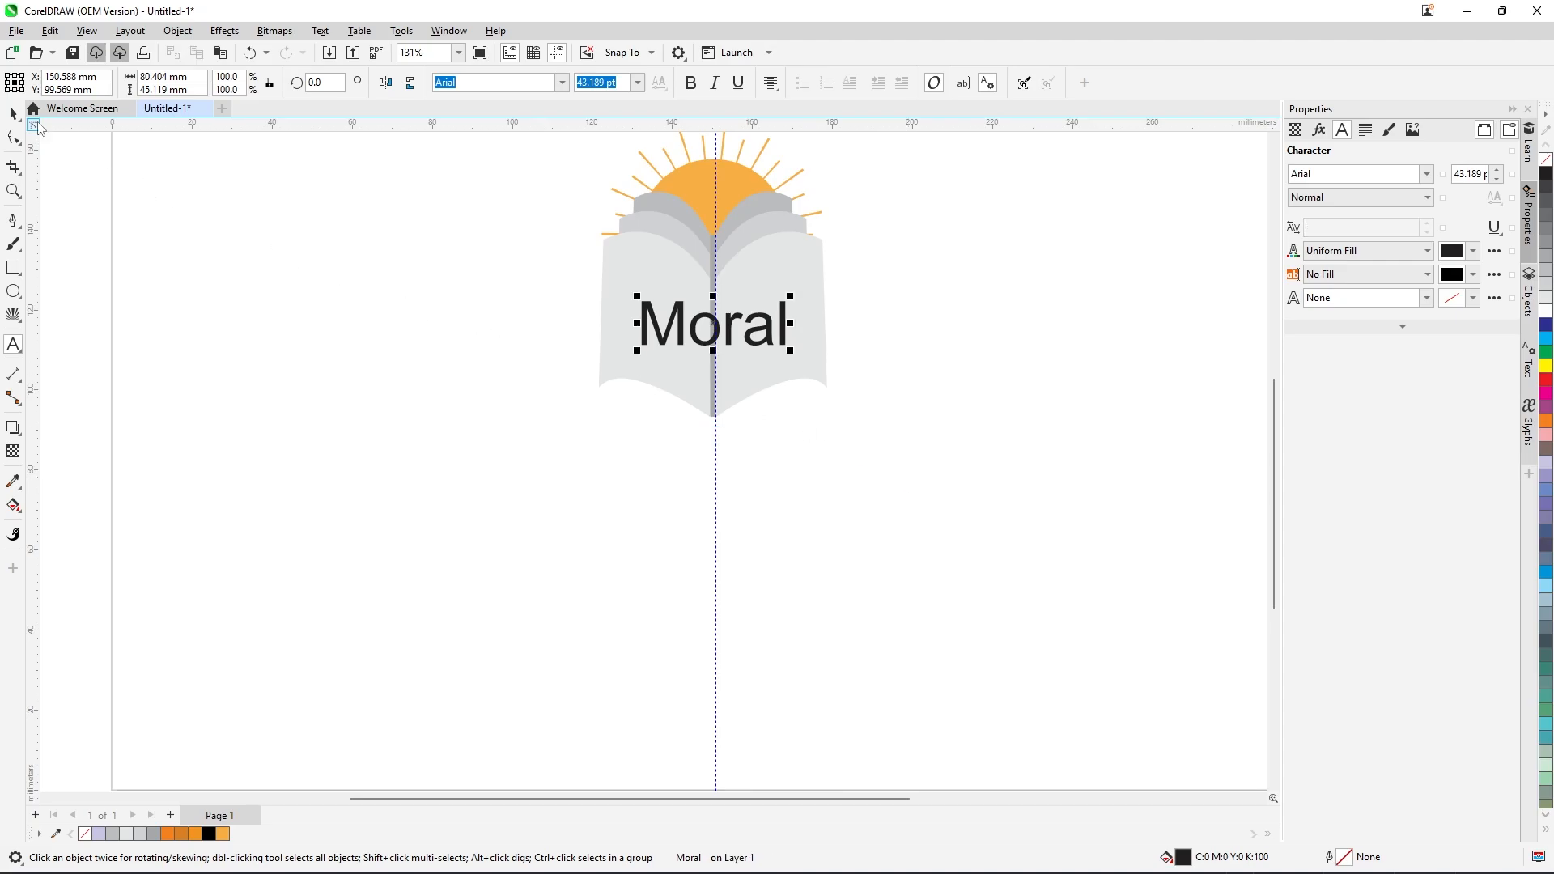
left_click(158, 316)
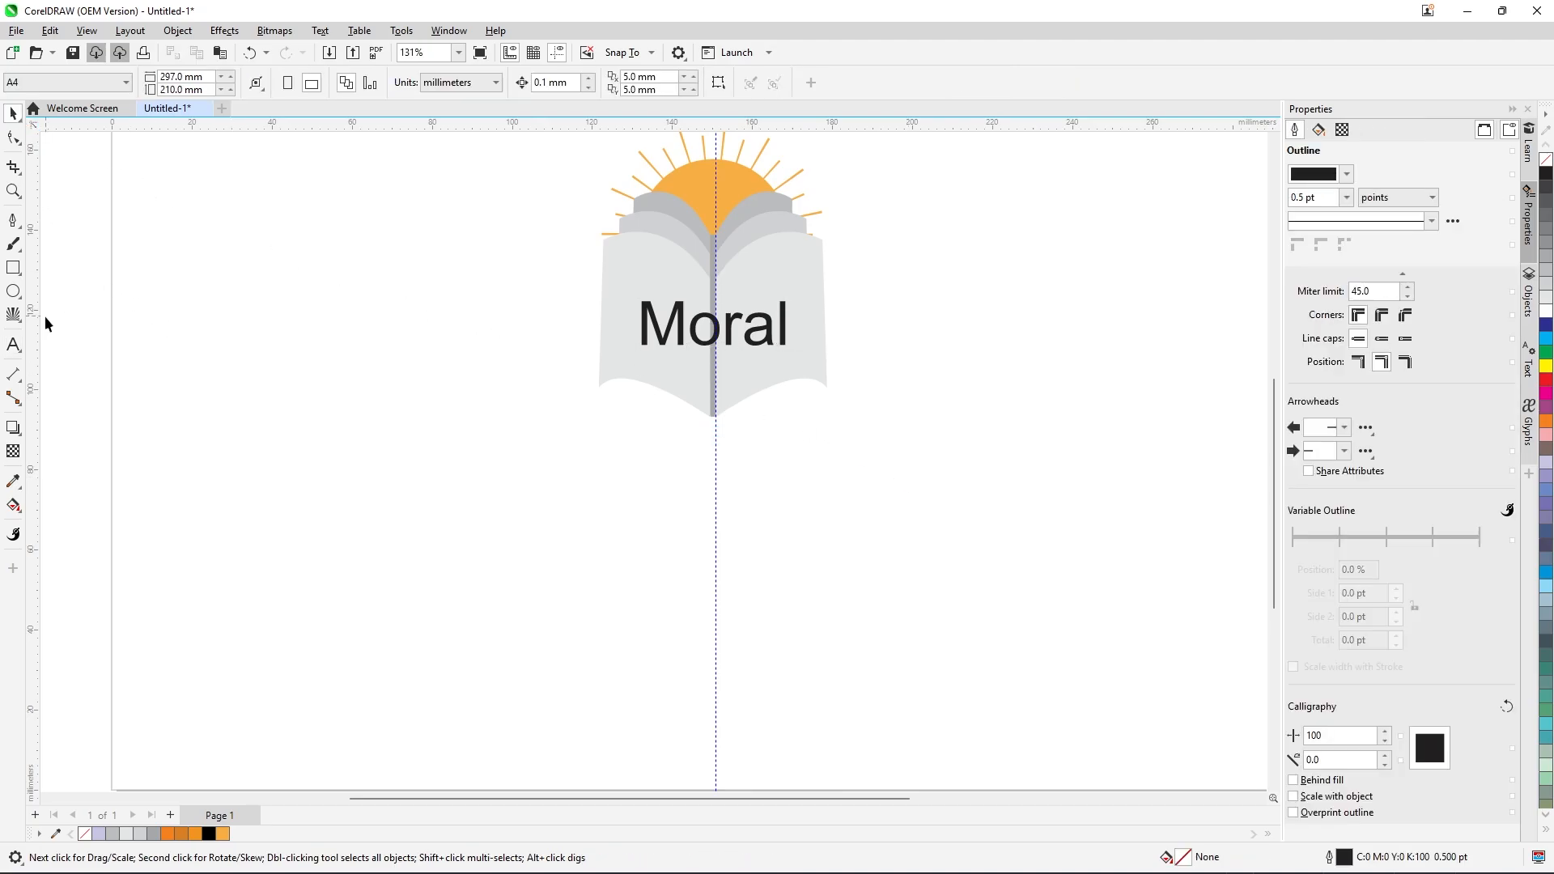
Paste "Publications" as a separate text object below the book.
left_click(14, 345)
left_click(590, 500)
key("ctrl+v")
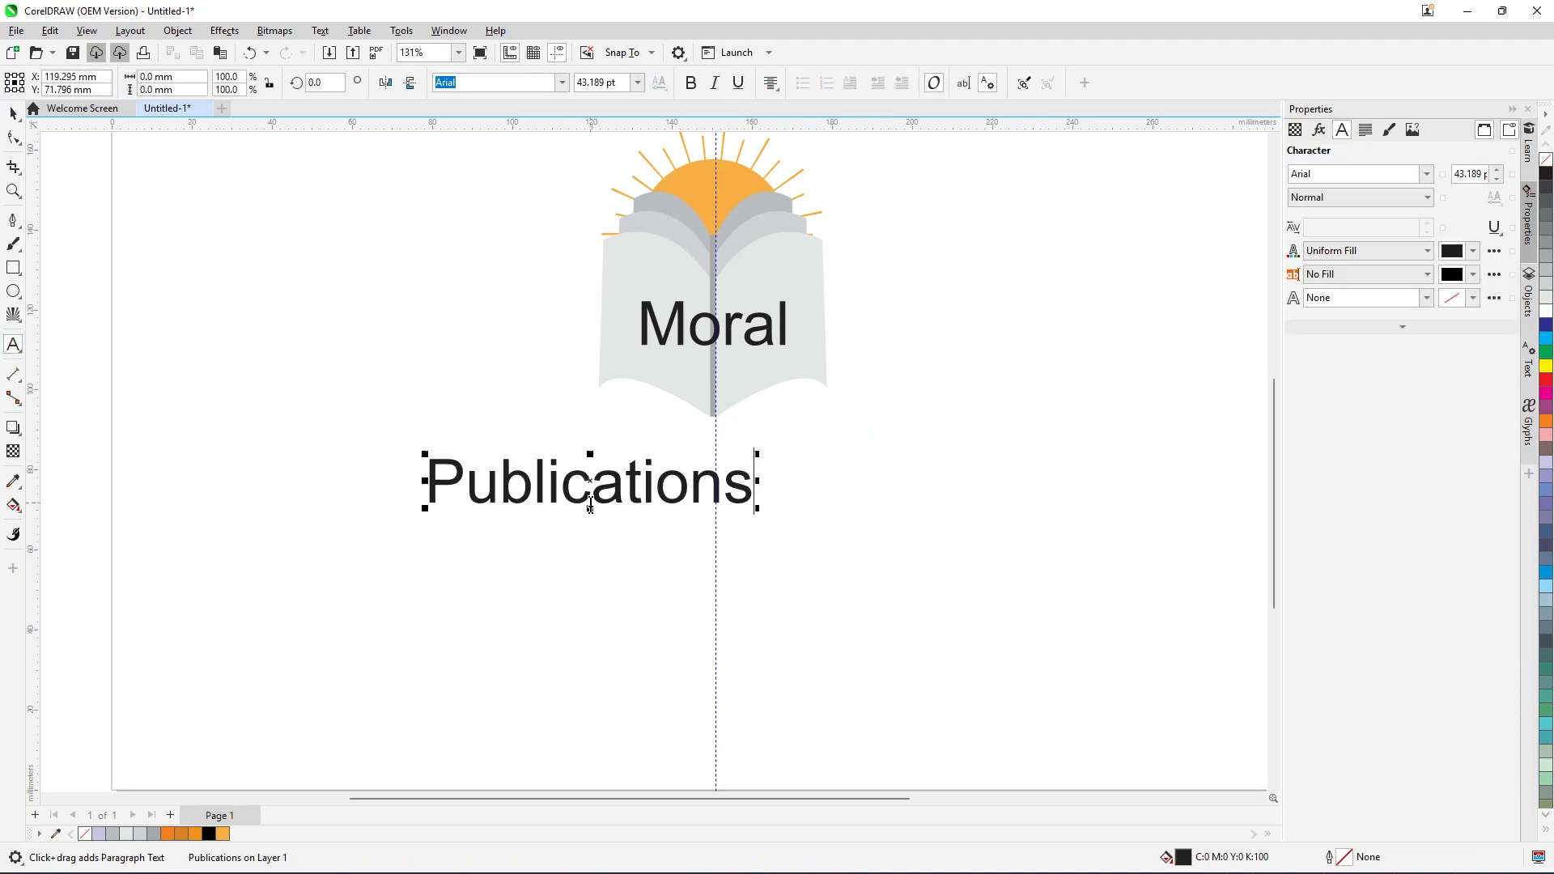
left_click(13, 113)
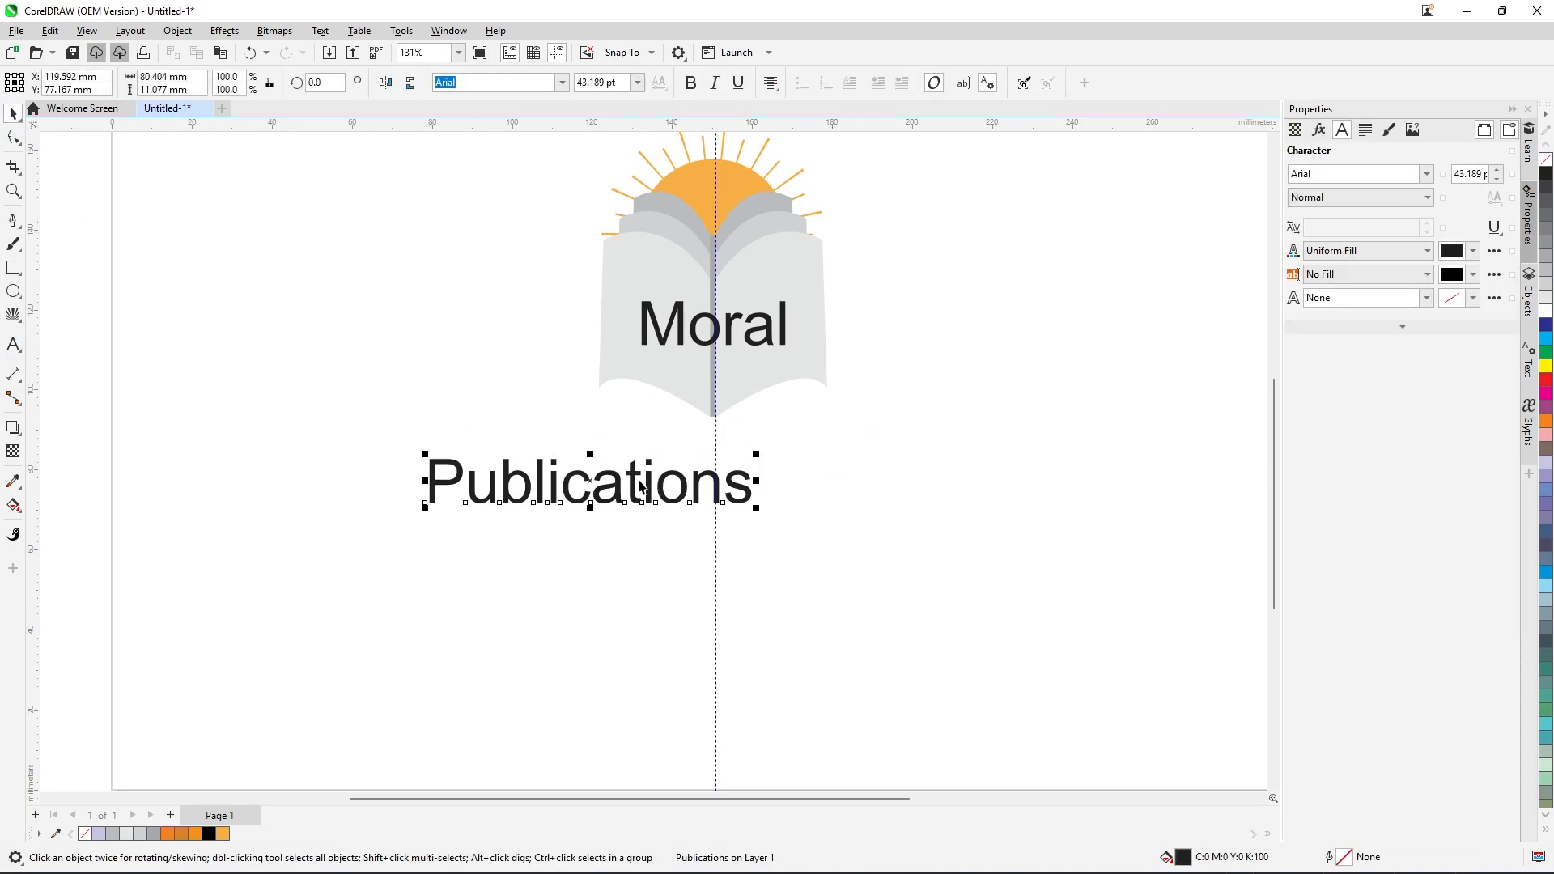
Centre "Publications" on the guideline just beneath the book and move "Moral" slightly lower on the book.
left_click(788, 478)
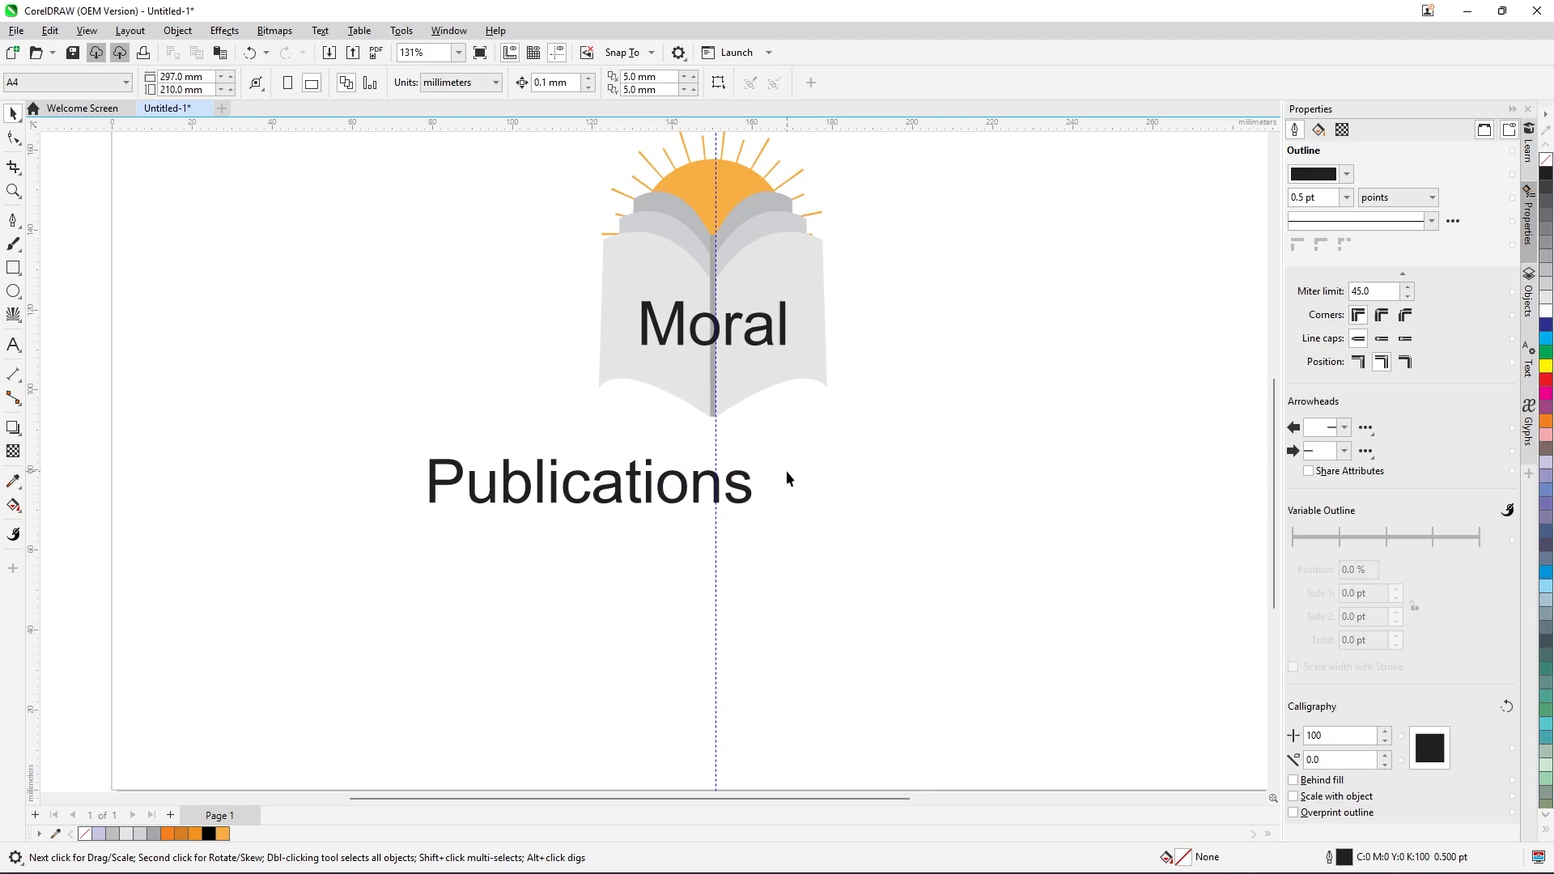
left_click(750, 497)
left_click_drag(747, 492, 875, 452)
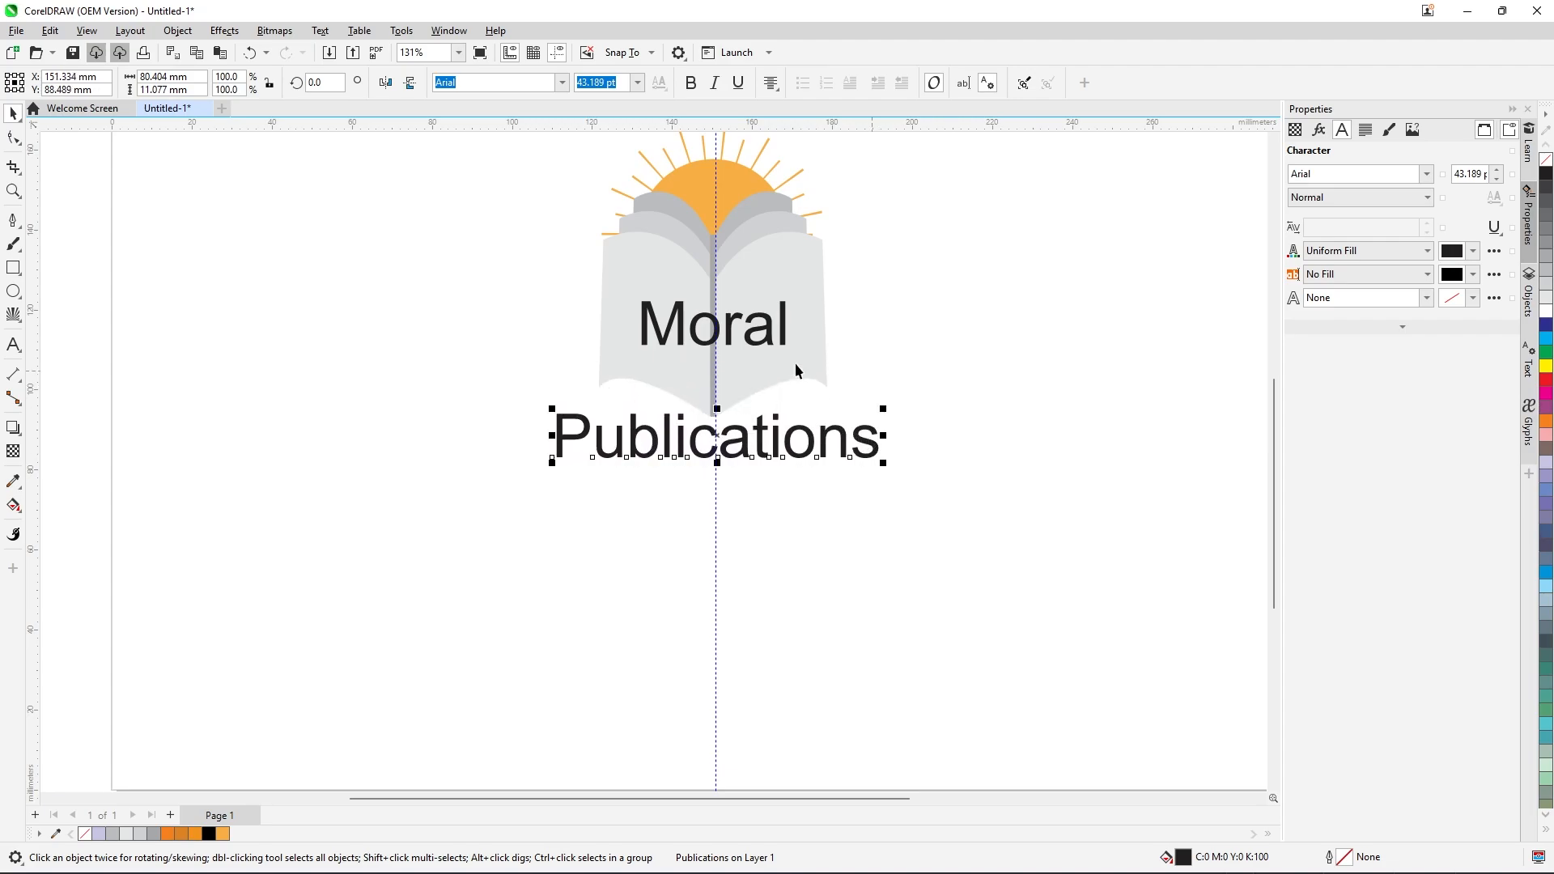
left_click_drag(773, 344, 766, 373)
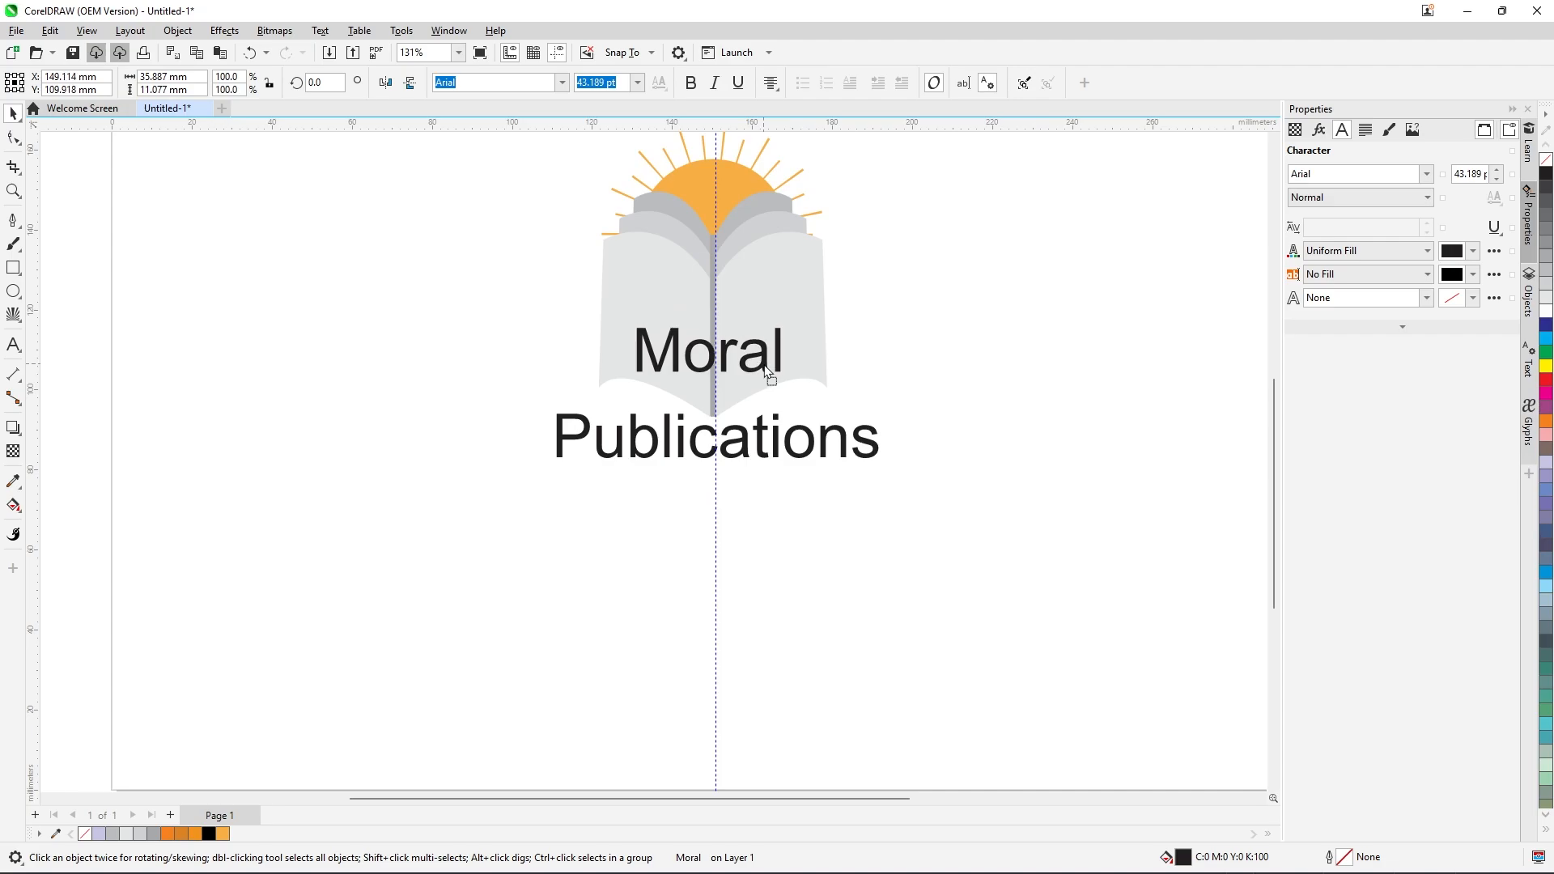
left_click_drag(766, 370, 767, 371)
scroll(732, 365, "down", 1)
scroll(713, 350, "up", 2)
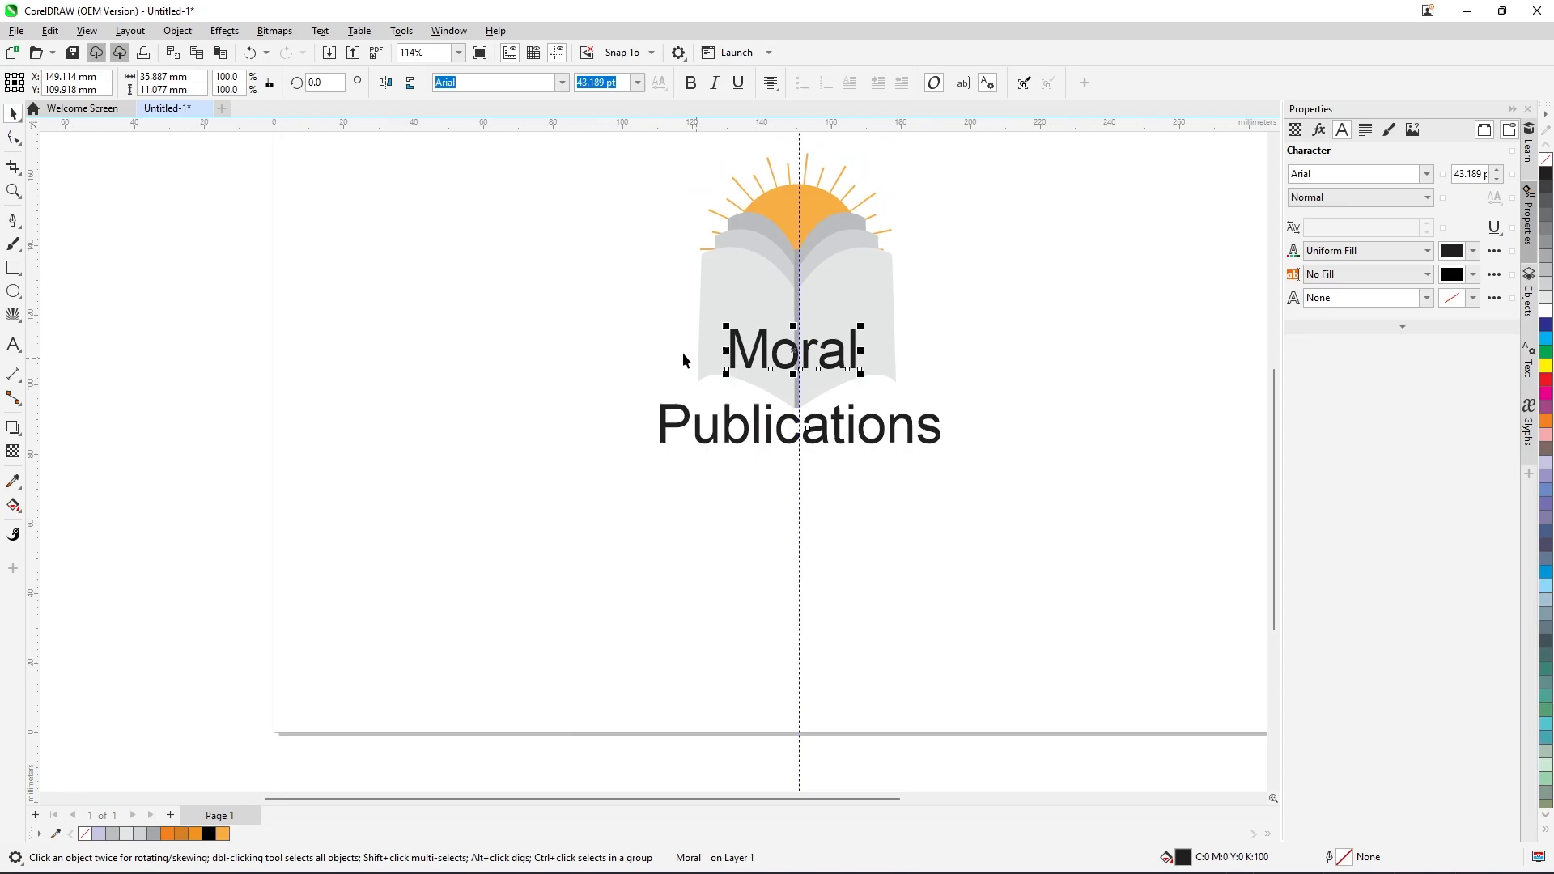
scroll(683, 352, "up", 2)
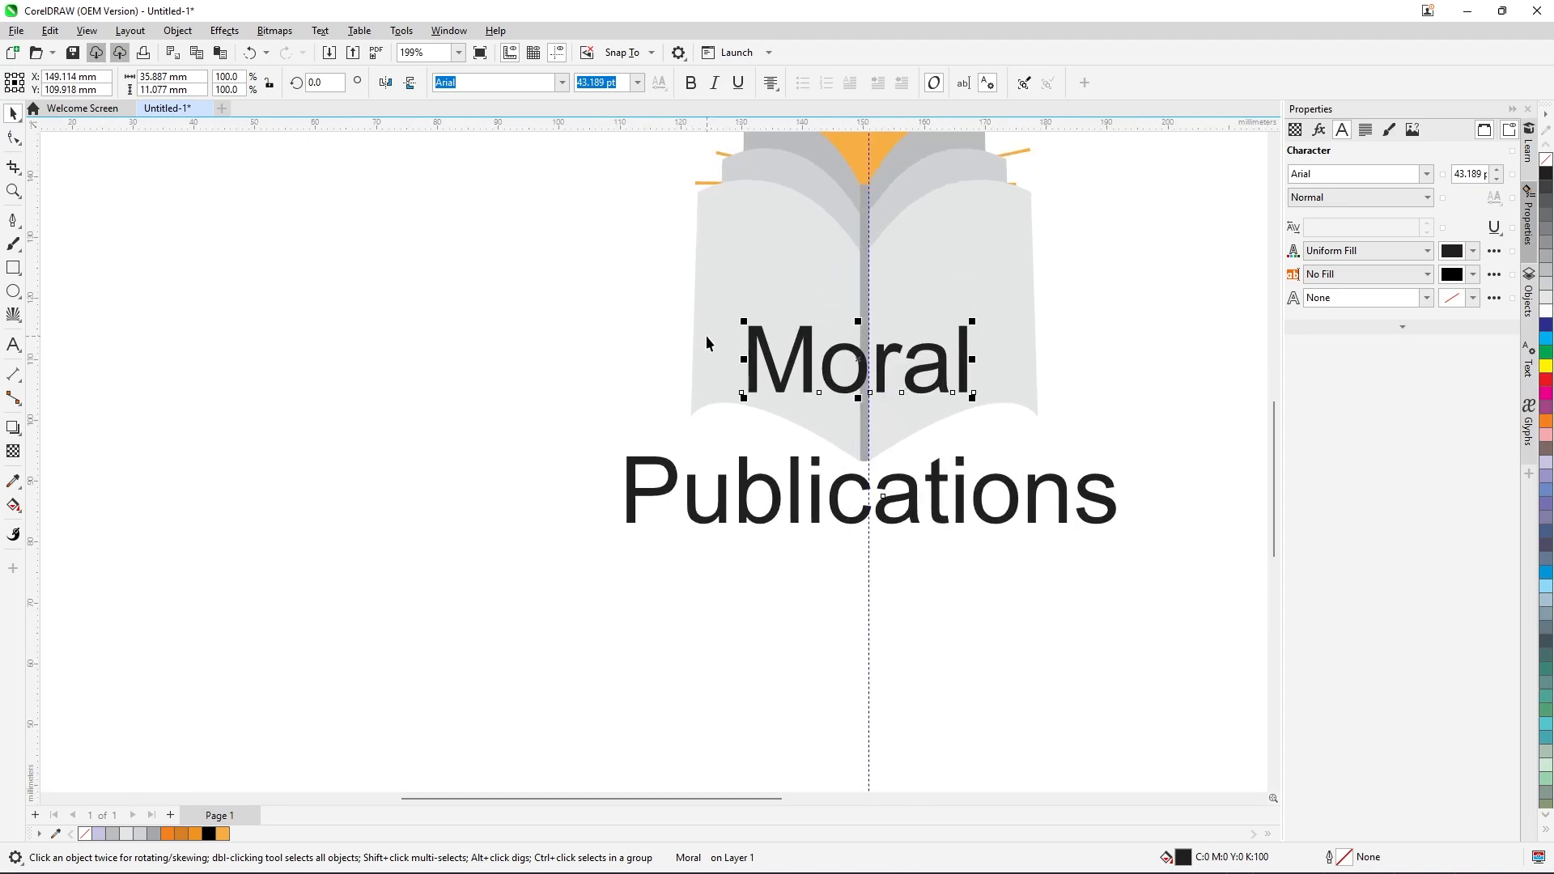
Set the font of both "Moral" and "Publications" to Arial Rounded MT Bold.
left_click(677, 472, "shift")
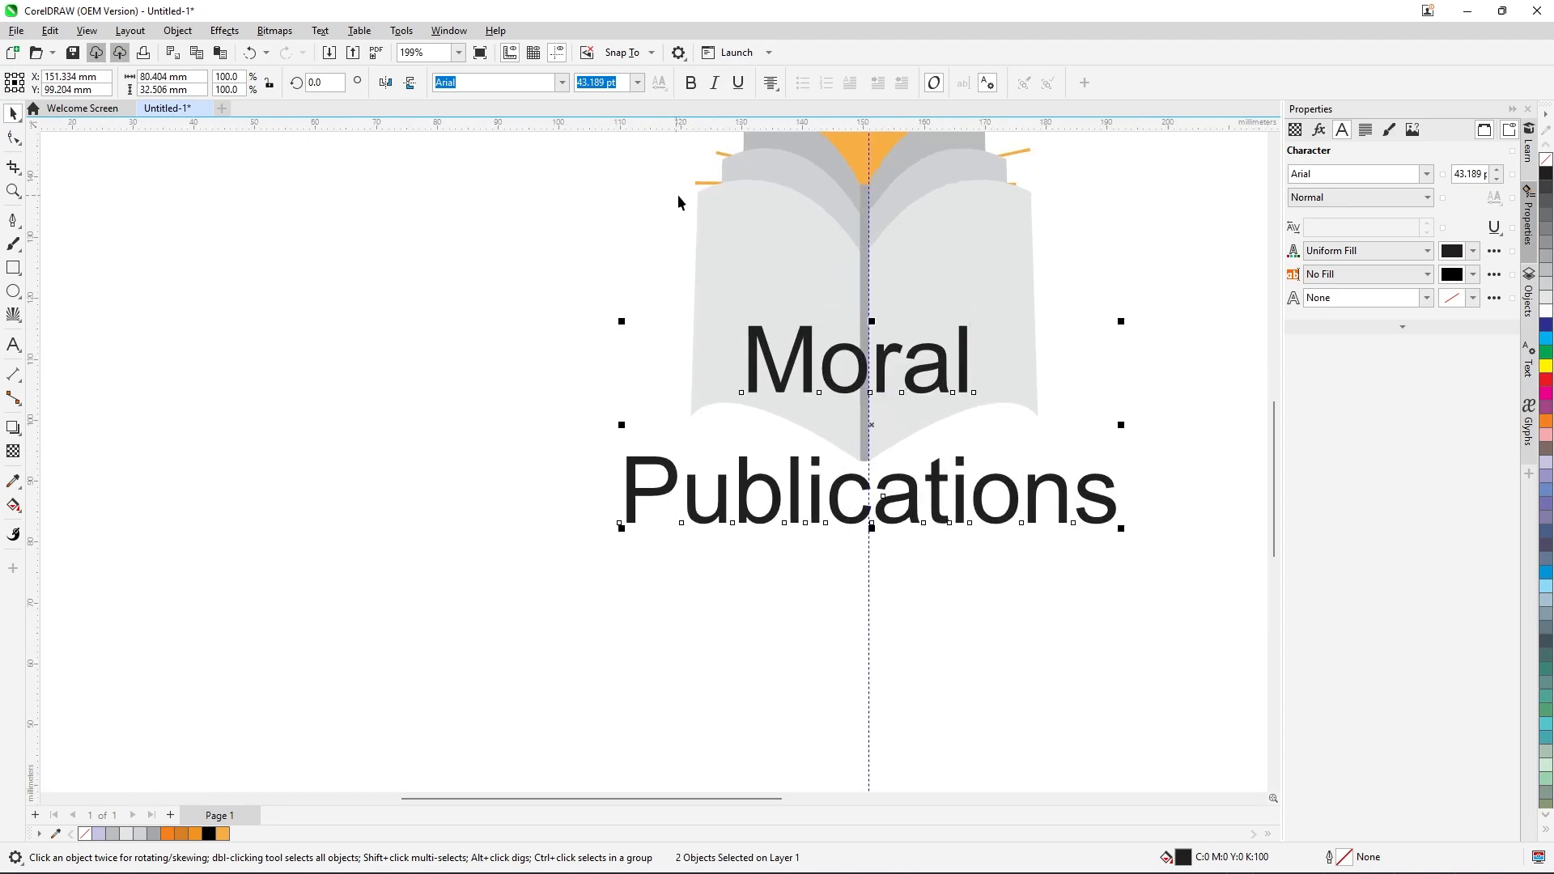
scroll(647, 178, "down", 1)
scroll(552, 144, "up", 2)
left_click(562, 83)
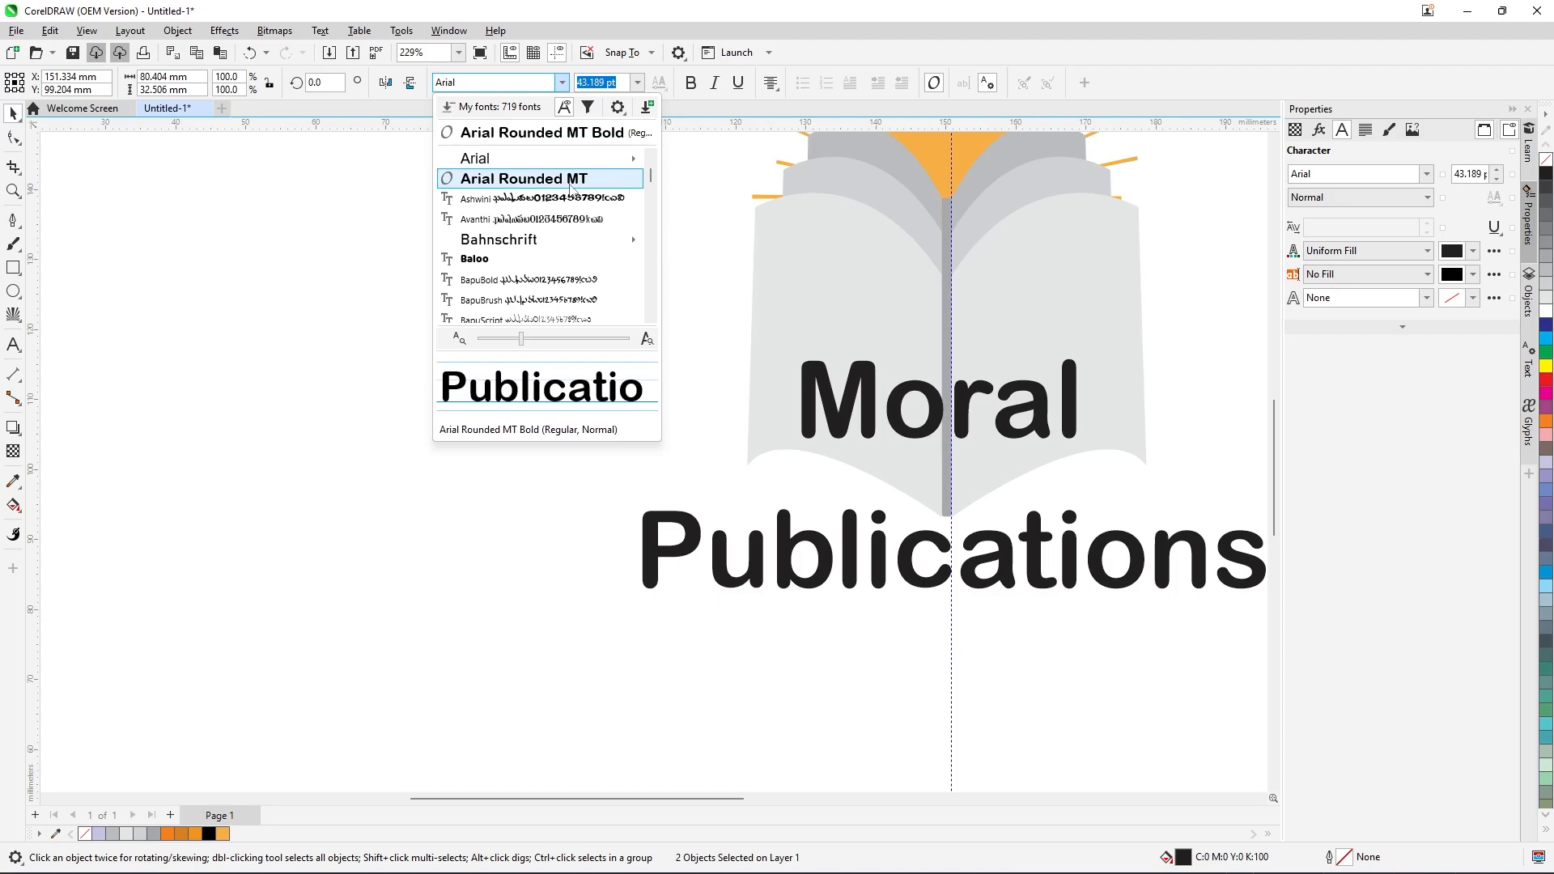
left_click(571, 186)
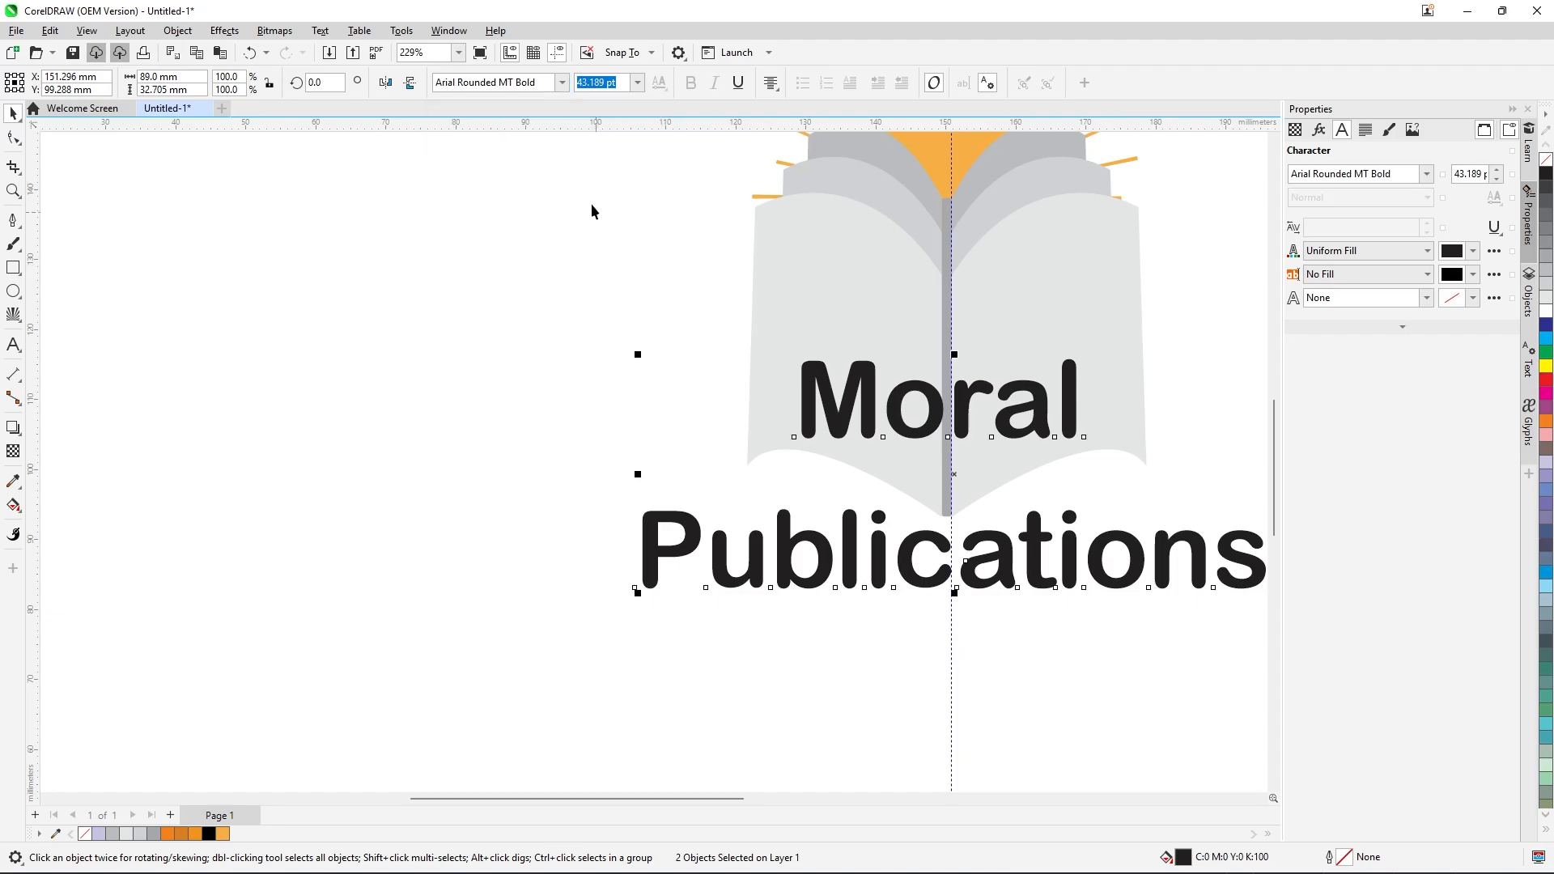
Set the font size of both words to 36 pt.
left_click(638, 84)
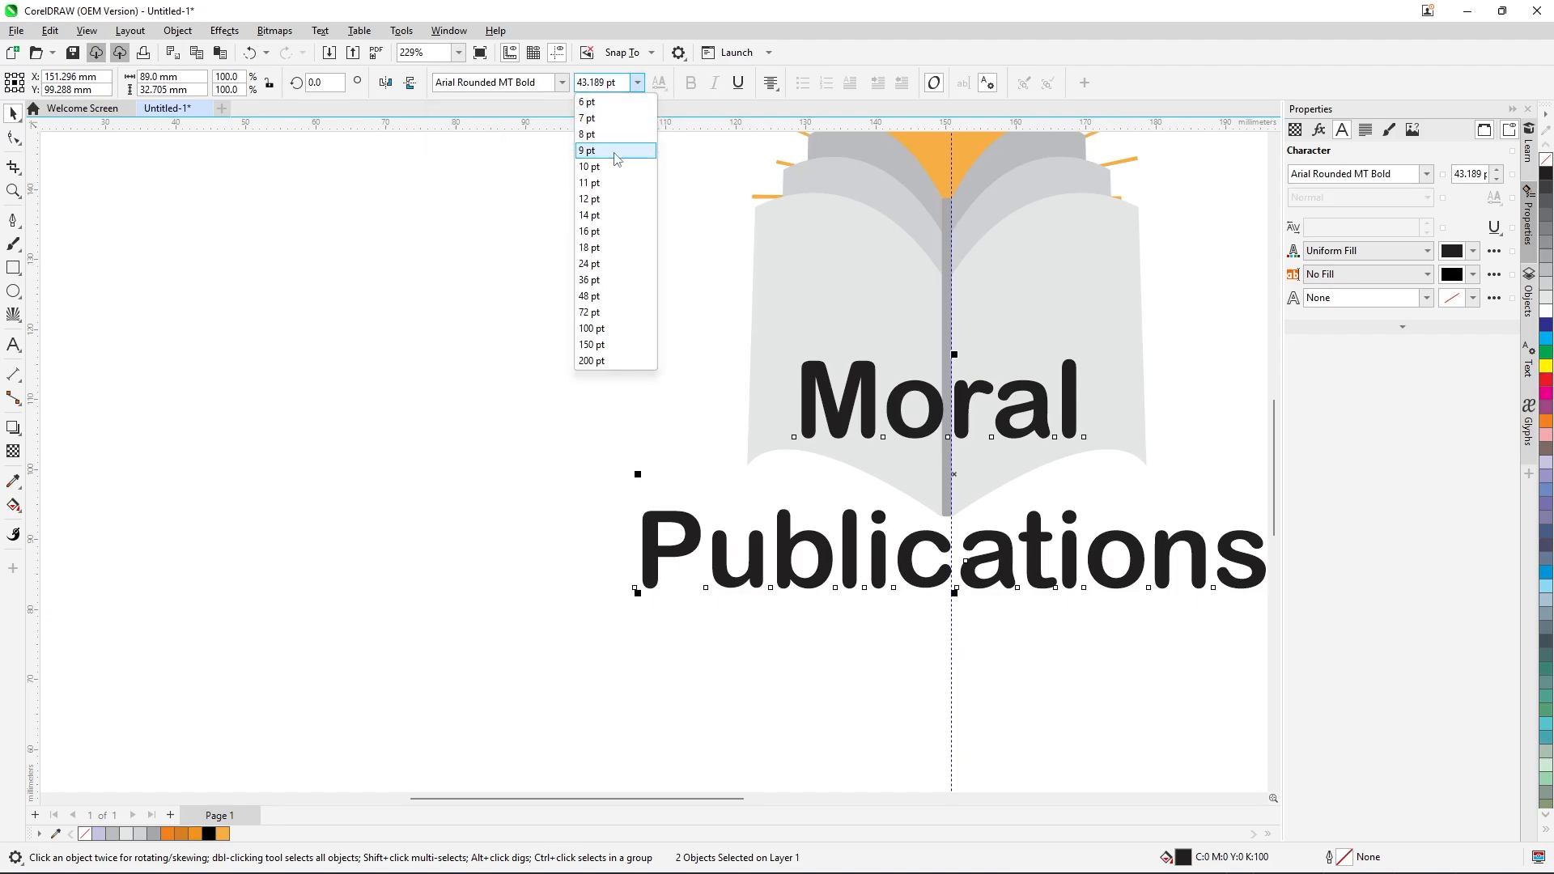
left_click(620, 280)
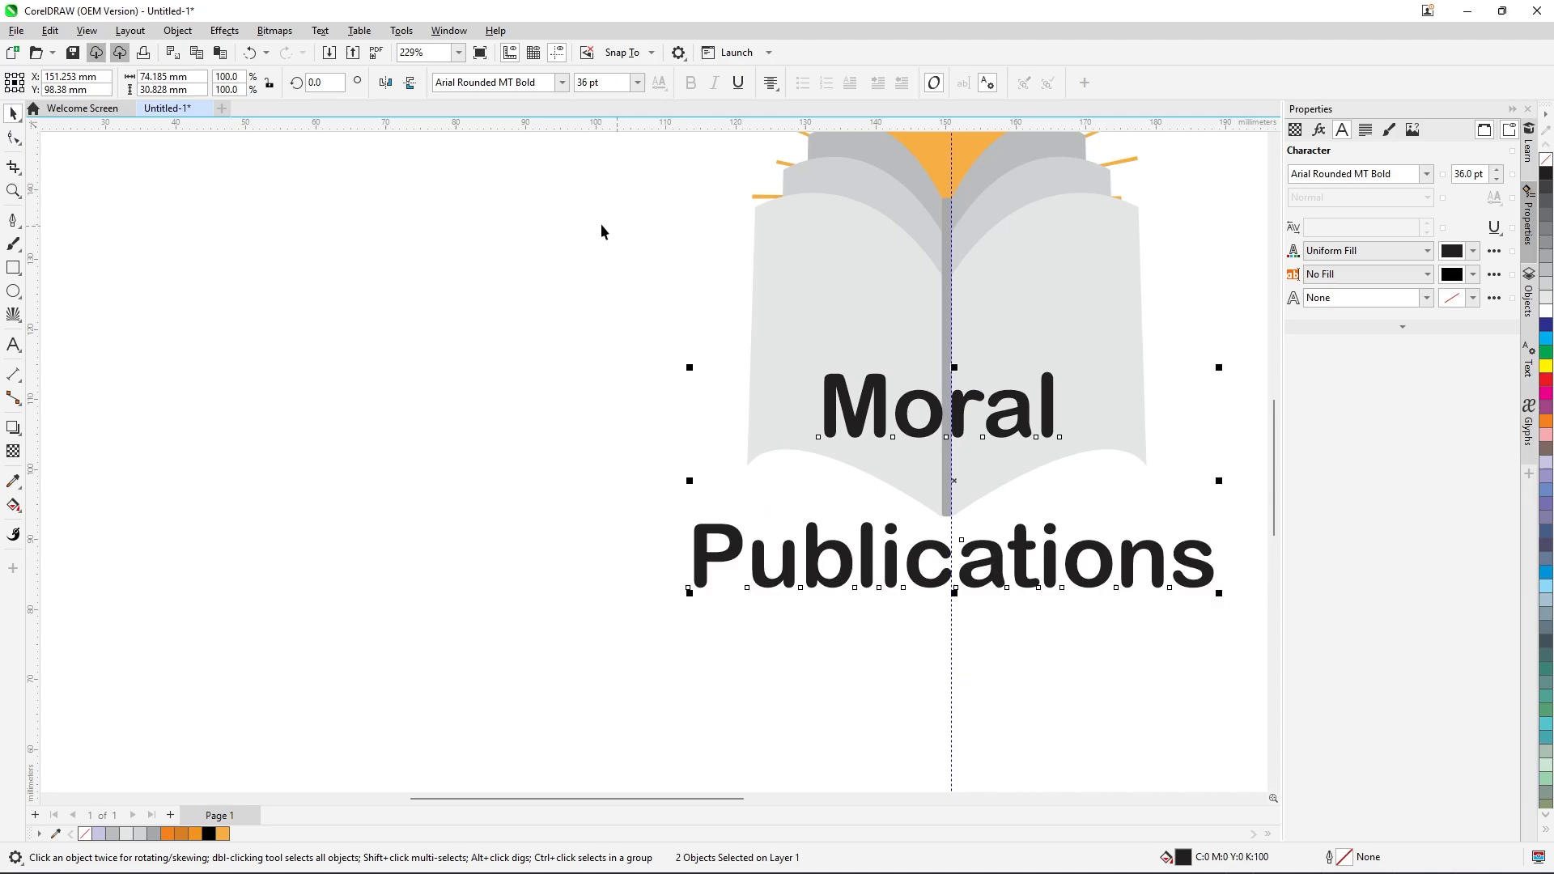
scroll(623, 239, "down", 5)
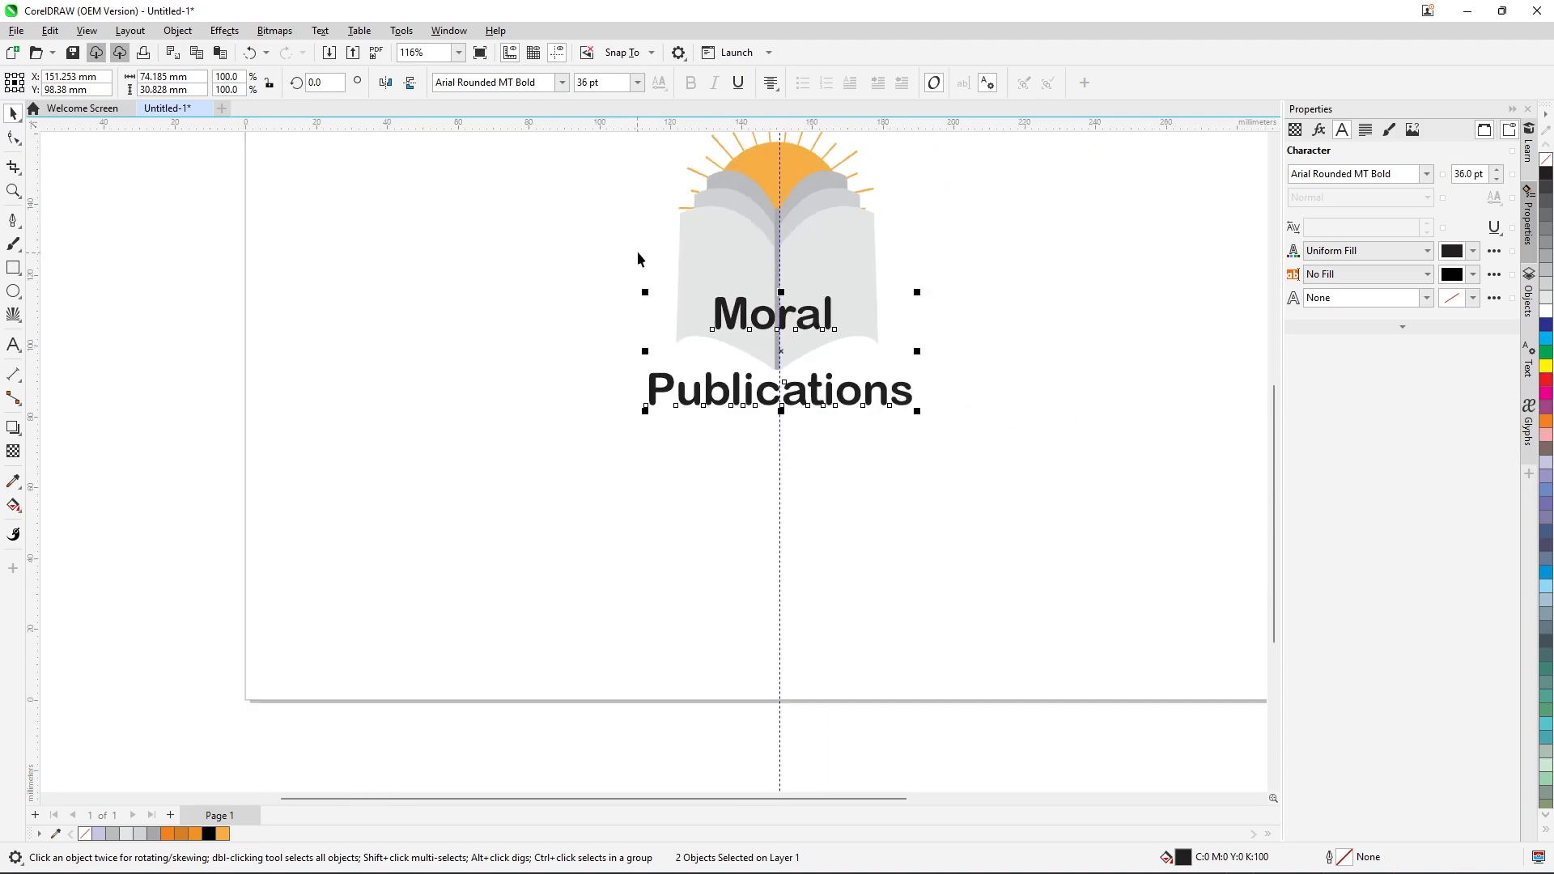
Set the font size of both "Moral" and "Publications" to 40 pt and deselect them.
left_click(599, 84)
left_click(580, 85)
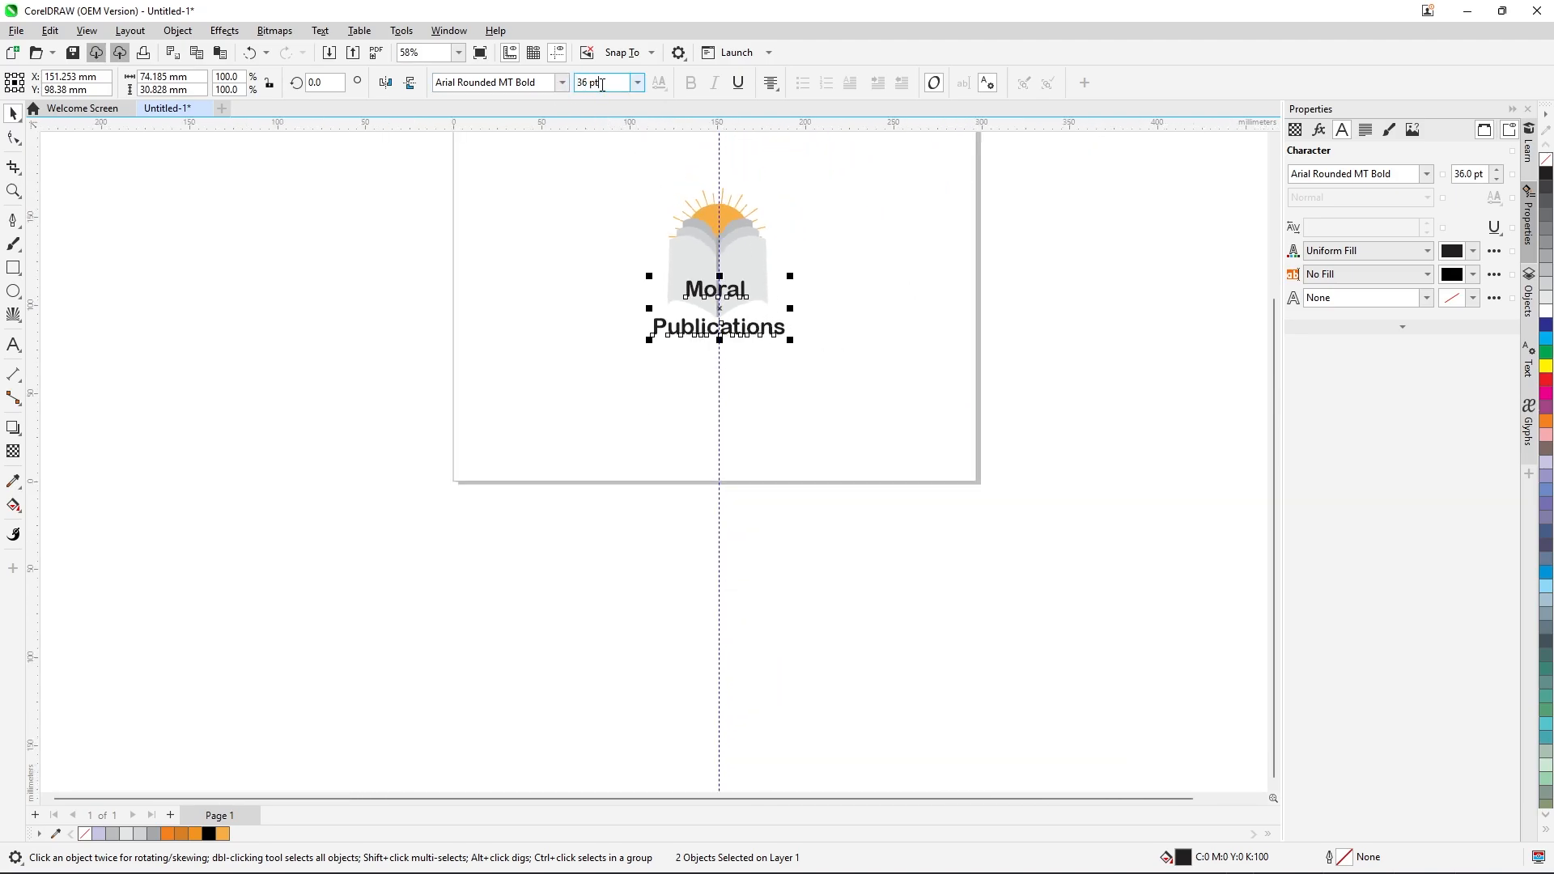
left_click_drag(602, 85, 576, 85)
type("40")
key("Return")
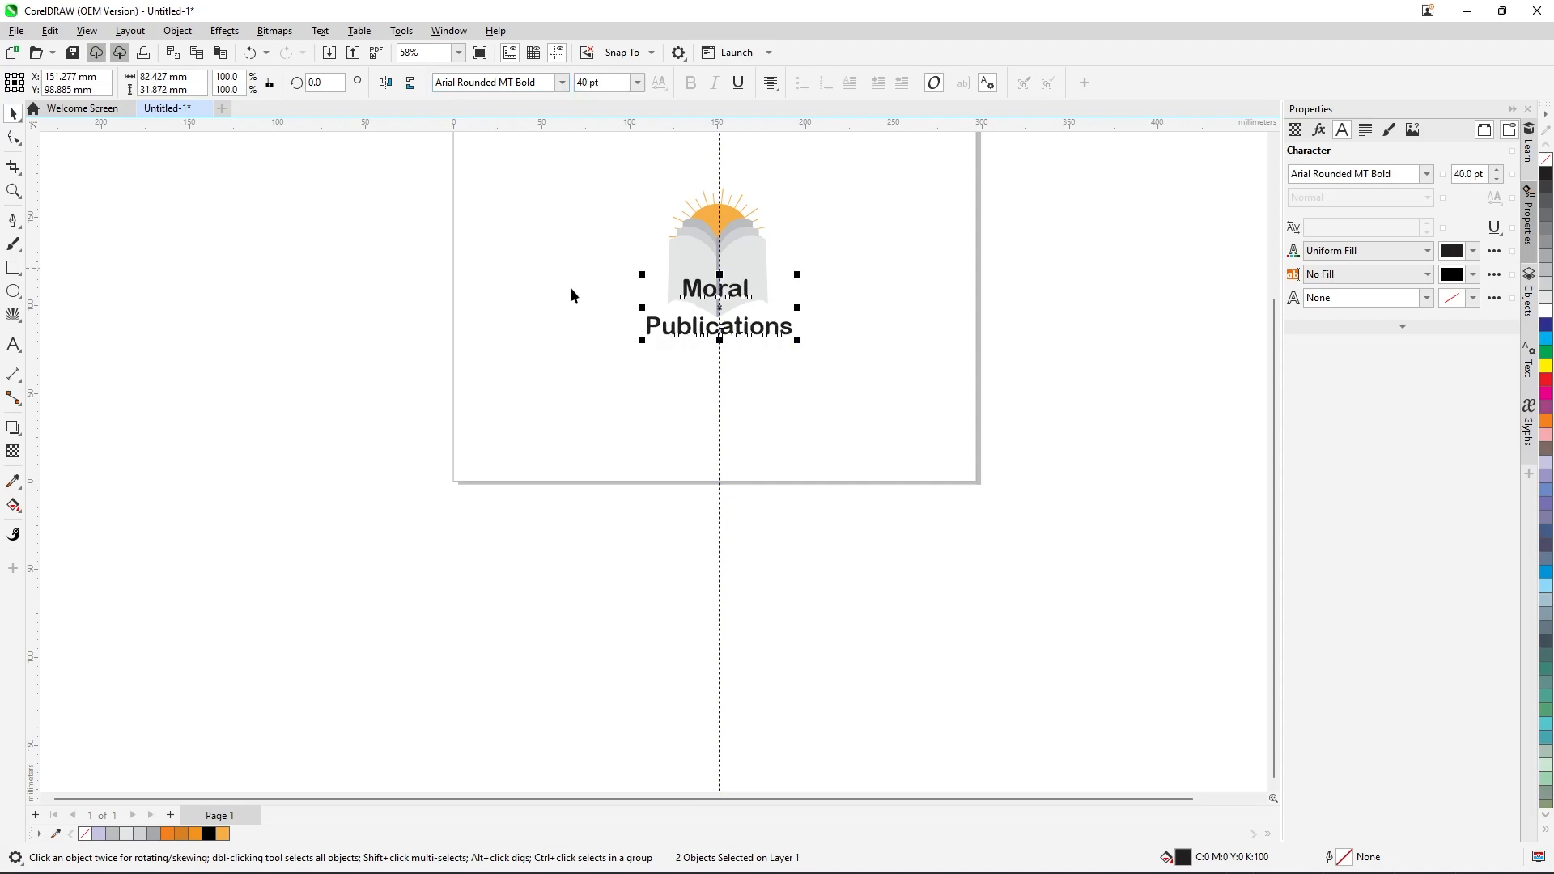
left_click(521, 521)
scroll(743, 353, "up", 2)
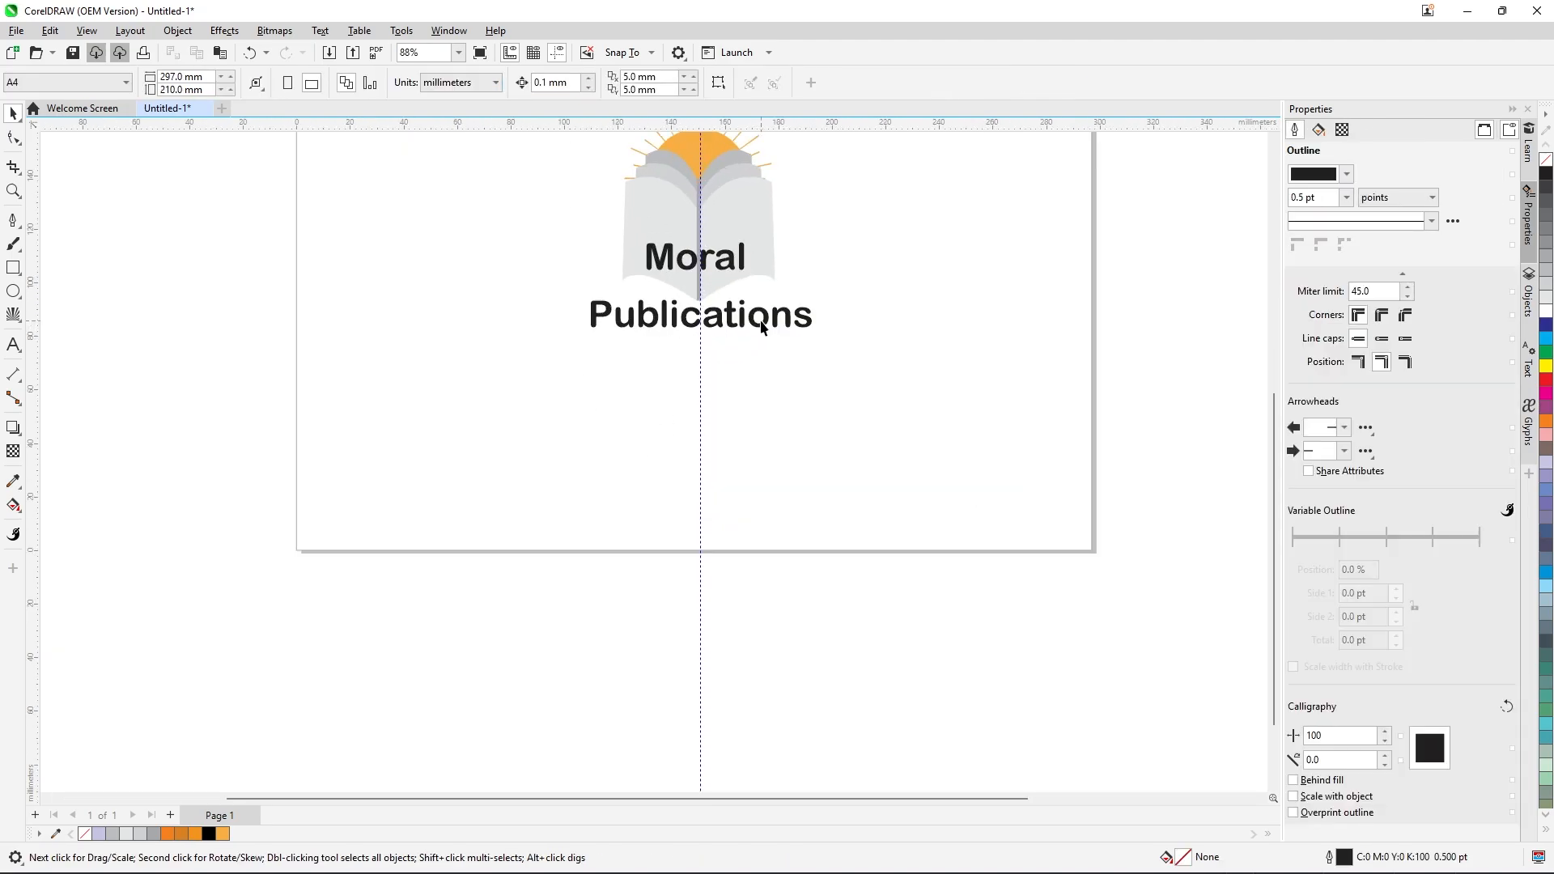
left_click(766, 322)
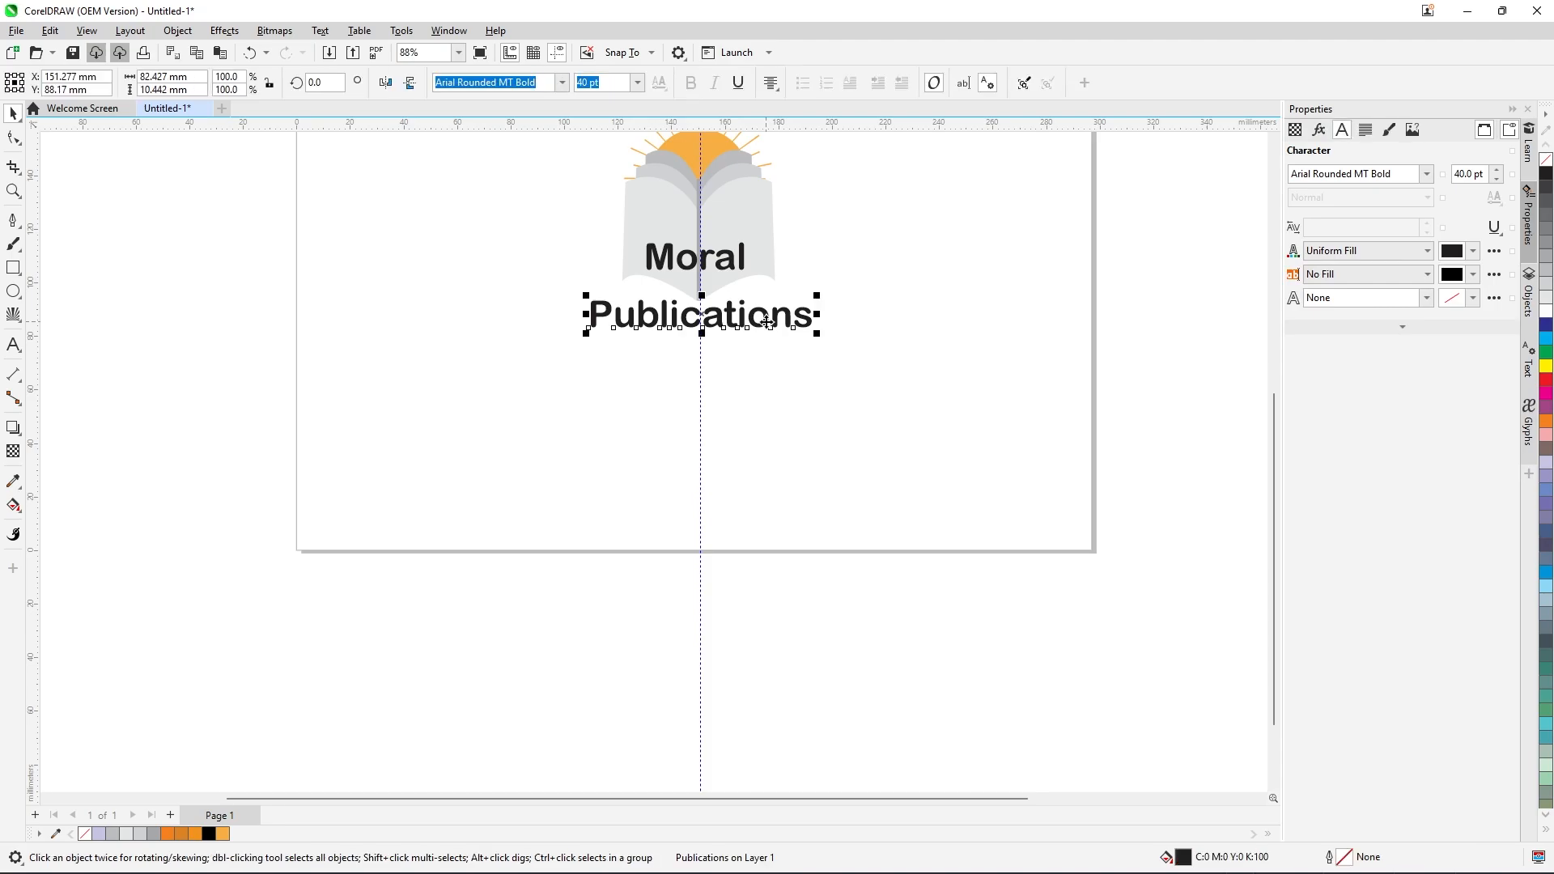
left_click(730, 401)
scroll(814, 357, "down", 2)
scroll(819, 349, "up", 1)
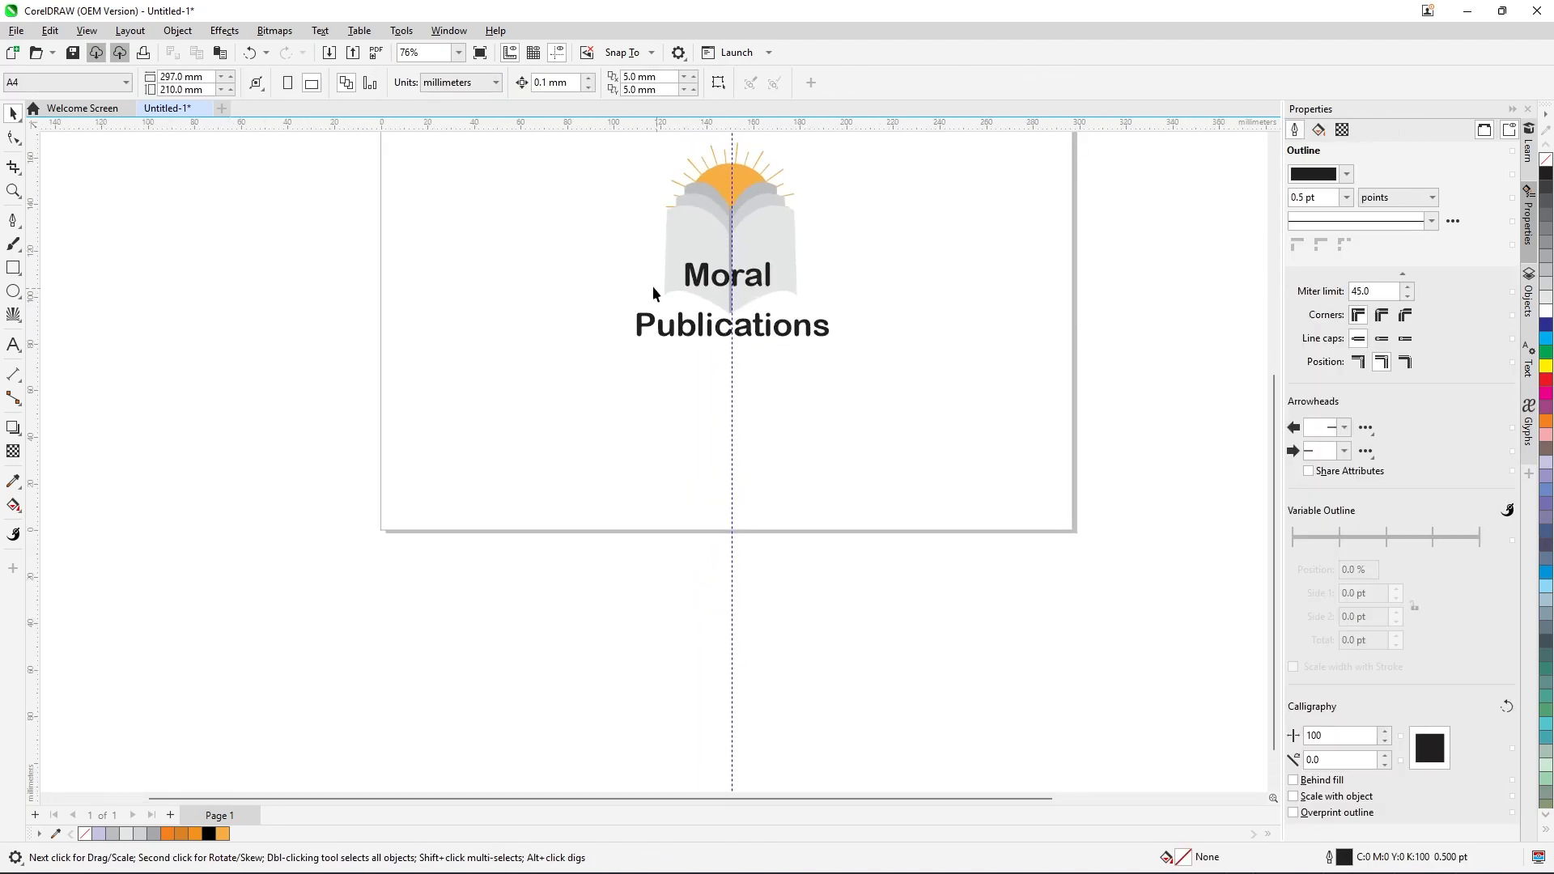
scroll(653, 369, "down", 1)
scroll(658, 289, "up", 2)
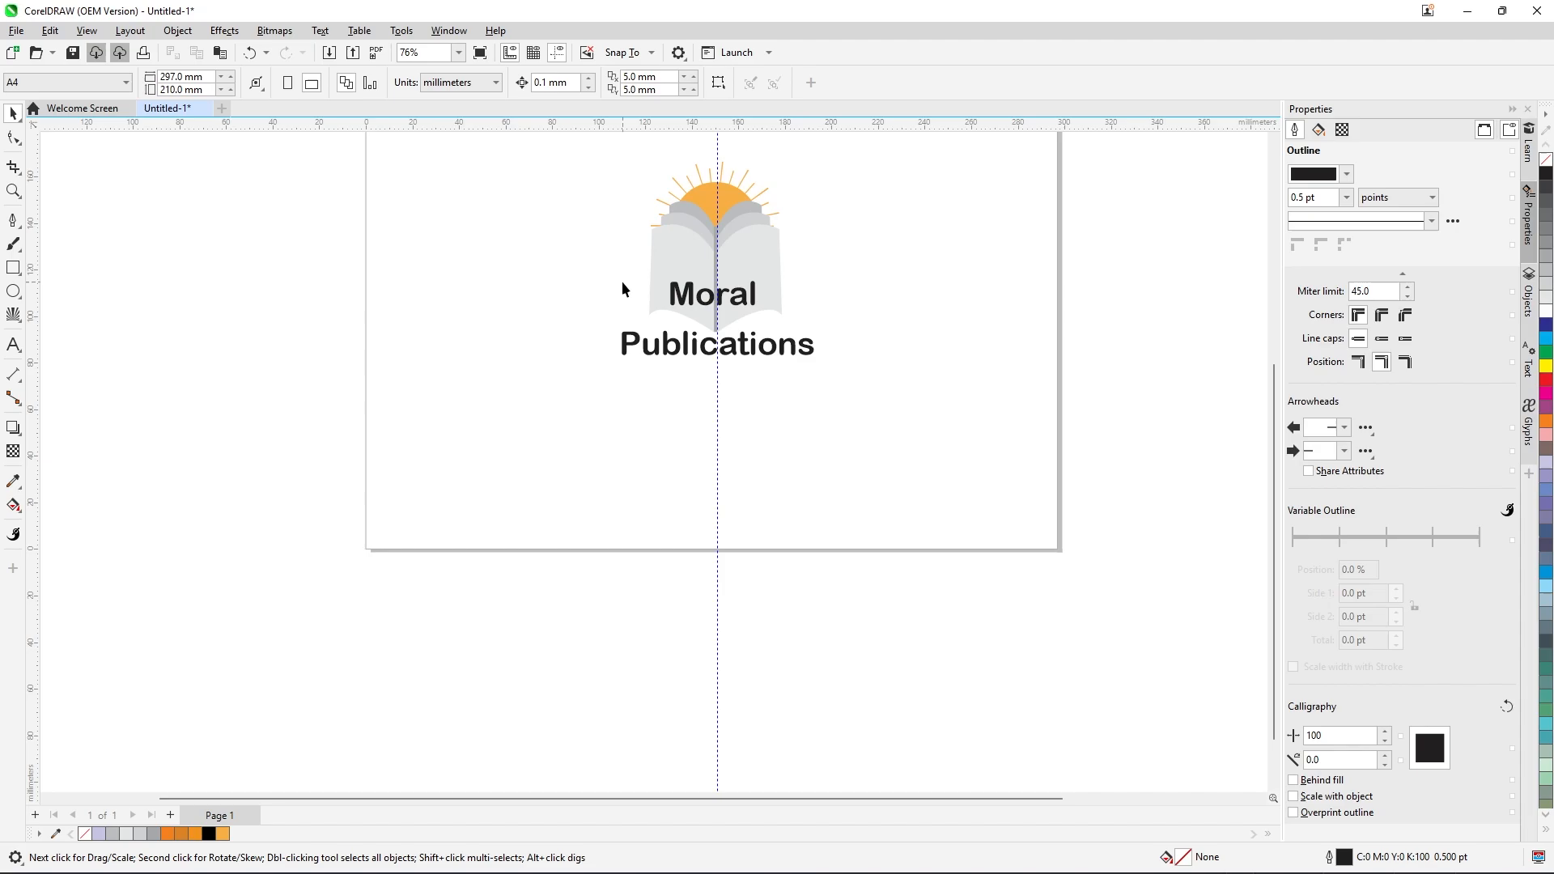
left_click(13, 267)
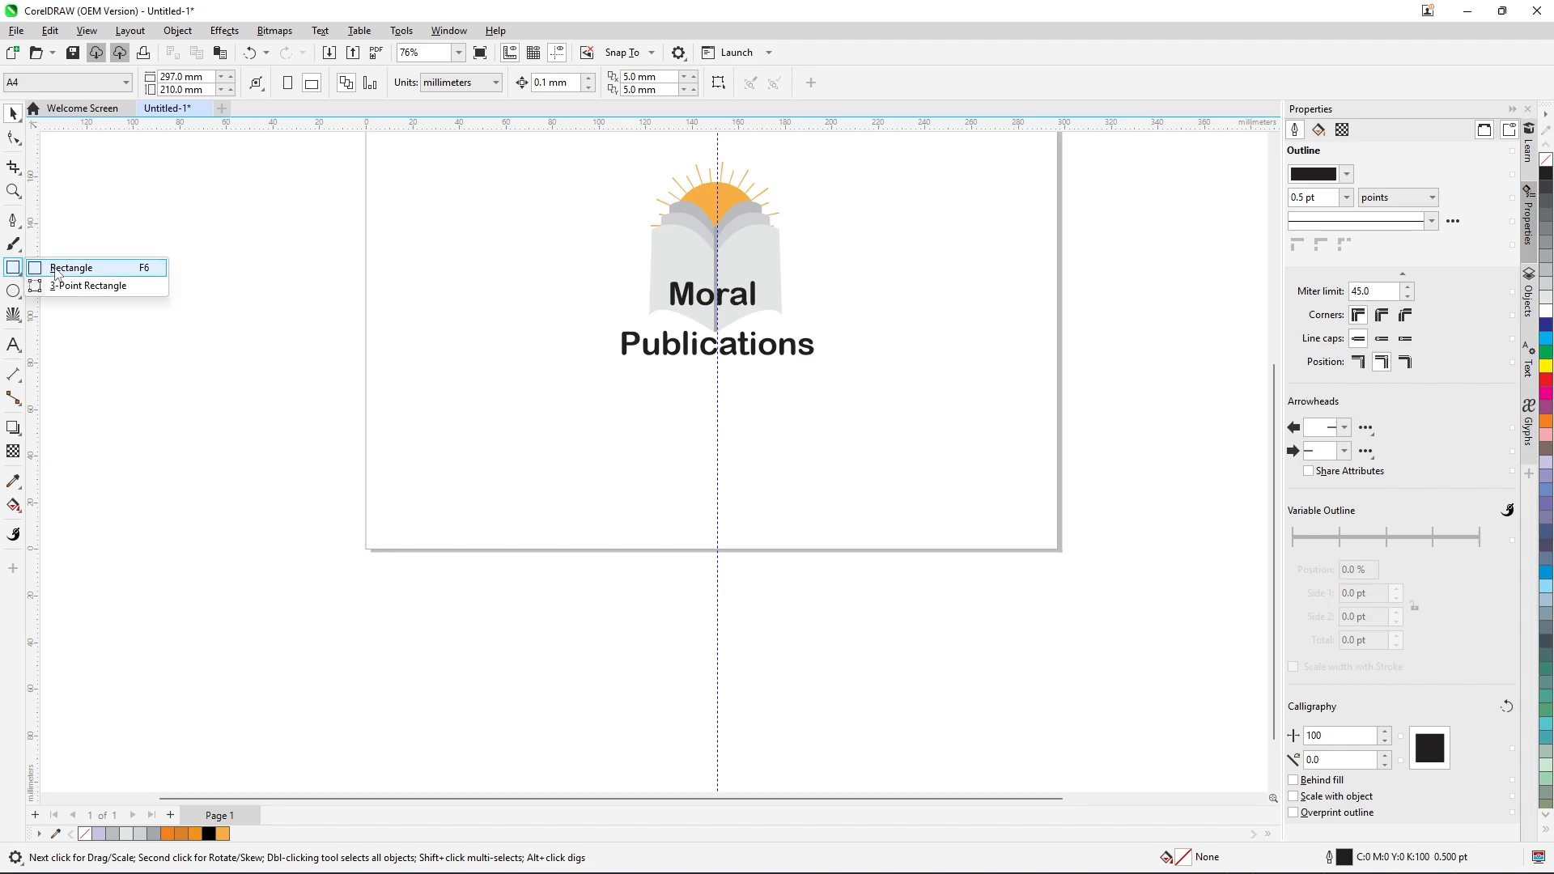
left_click(61, 265)
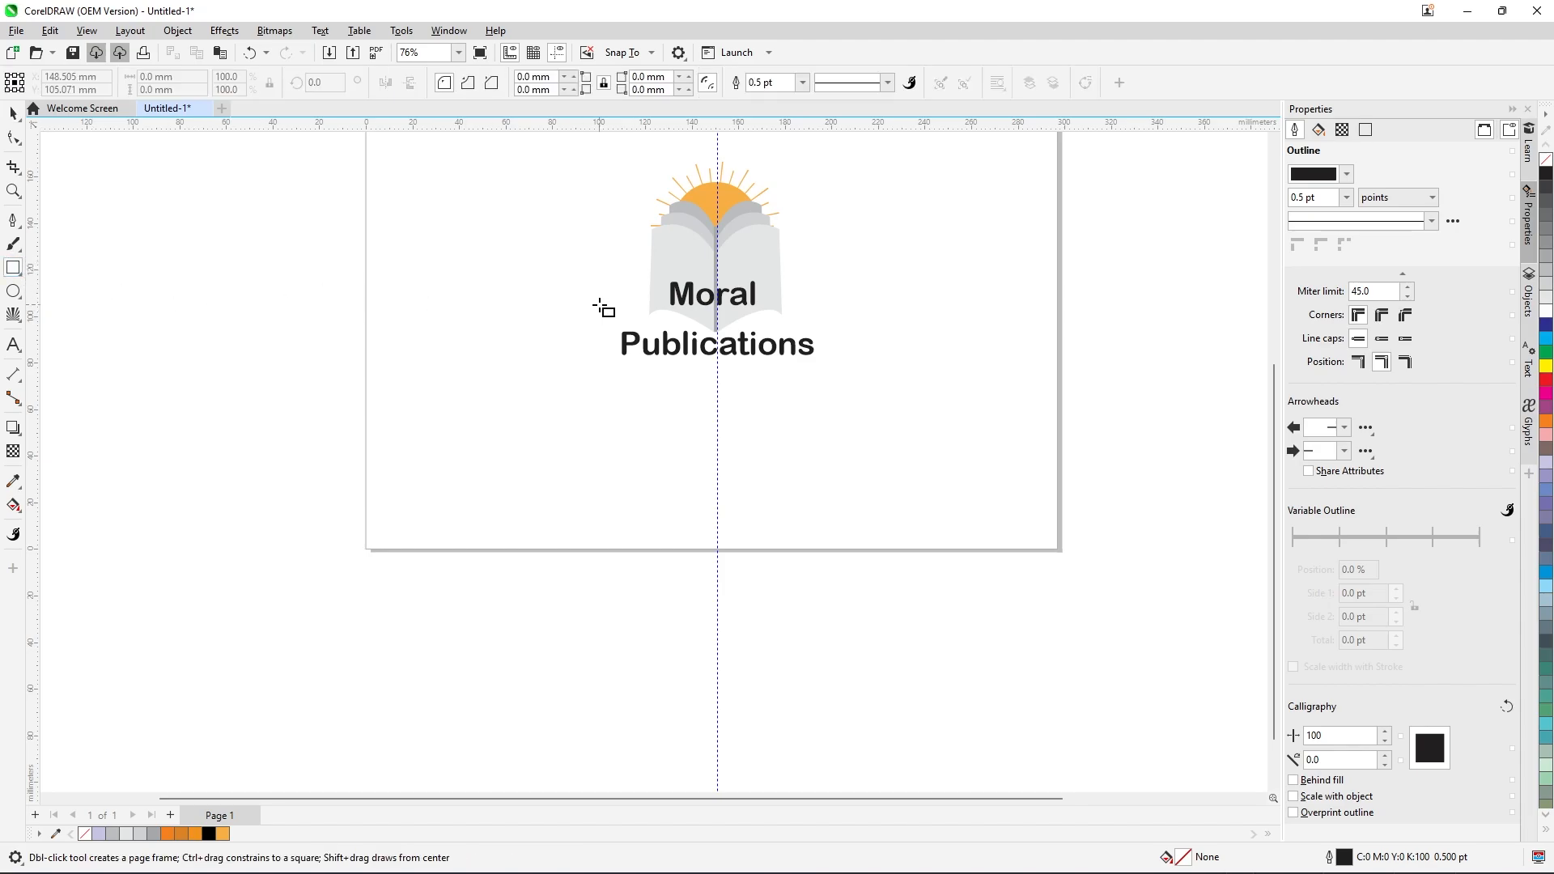
scroll(708, 387, "down", 2)
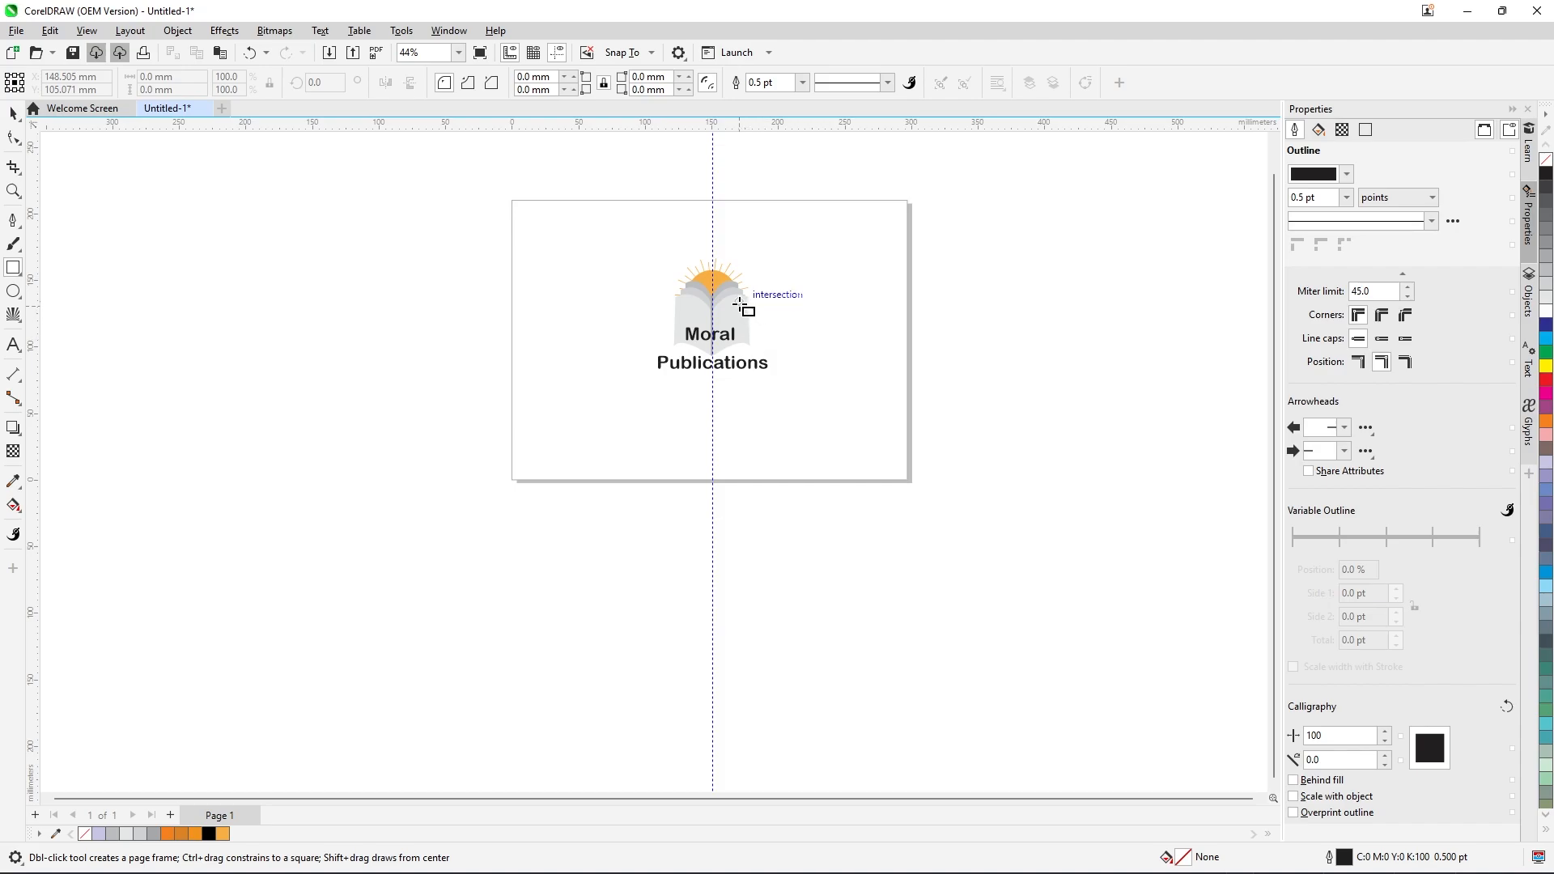
scroll(736, 301, "up", 1)
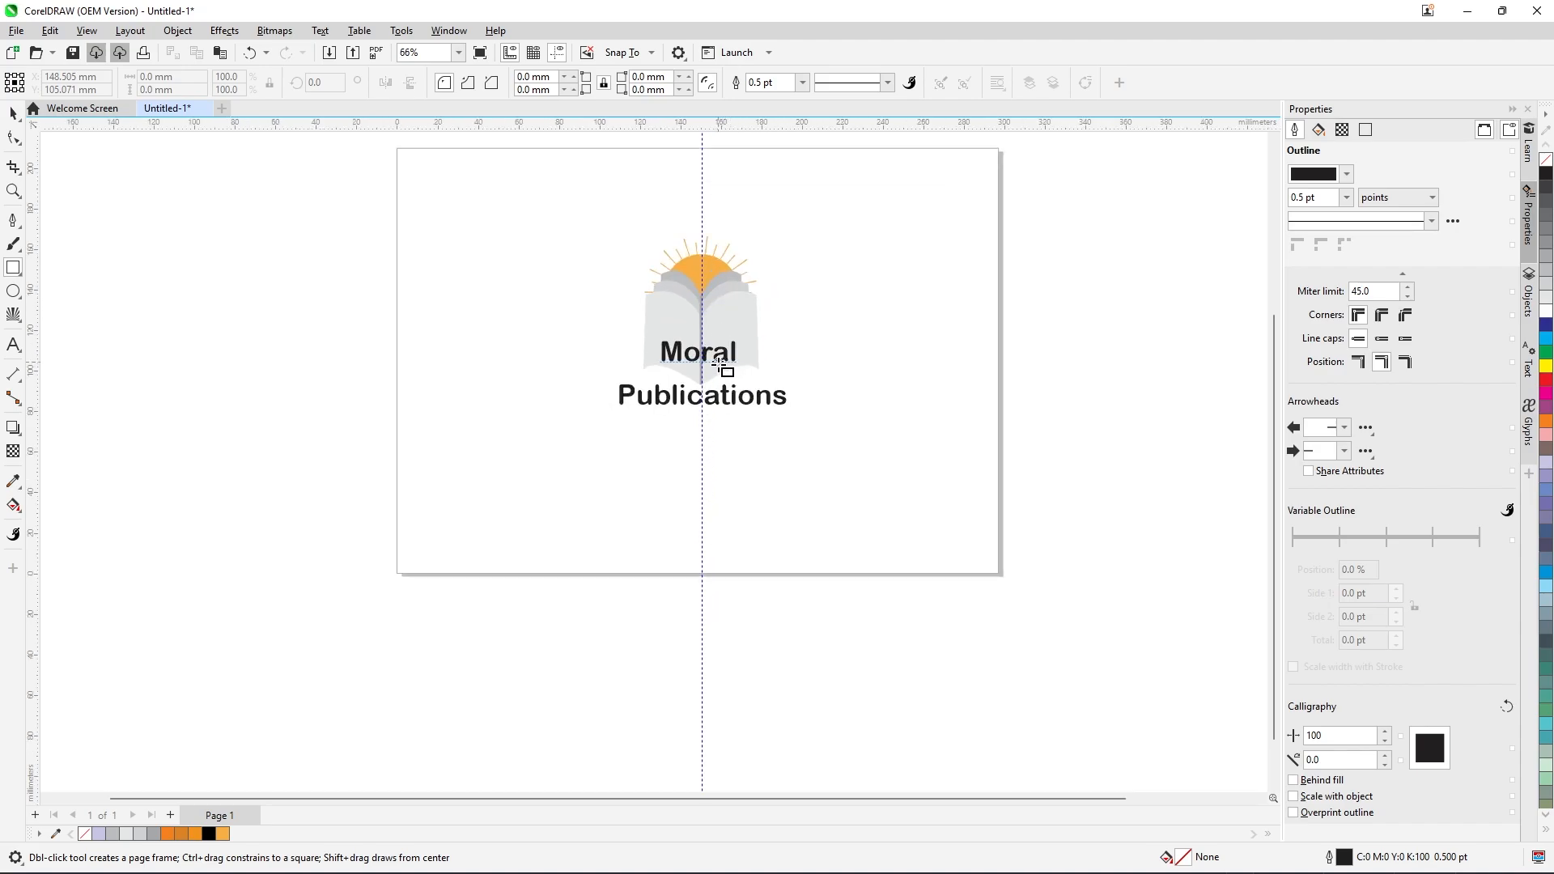
left_click(13, 113)
scroll(673, 389, "up", 2)
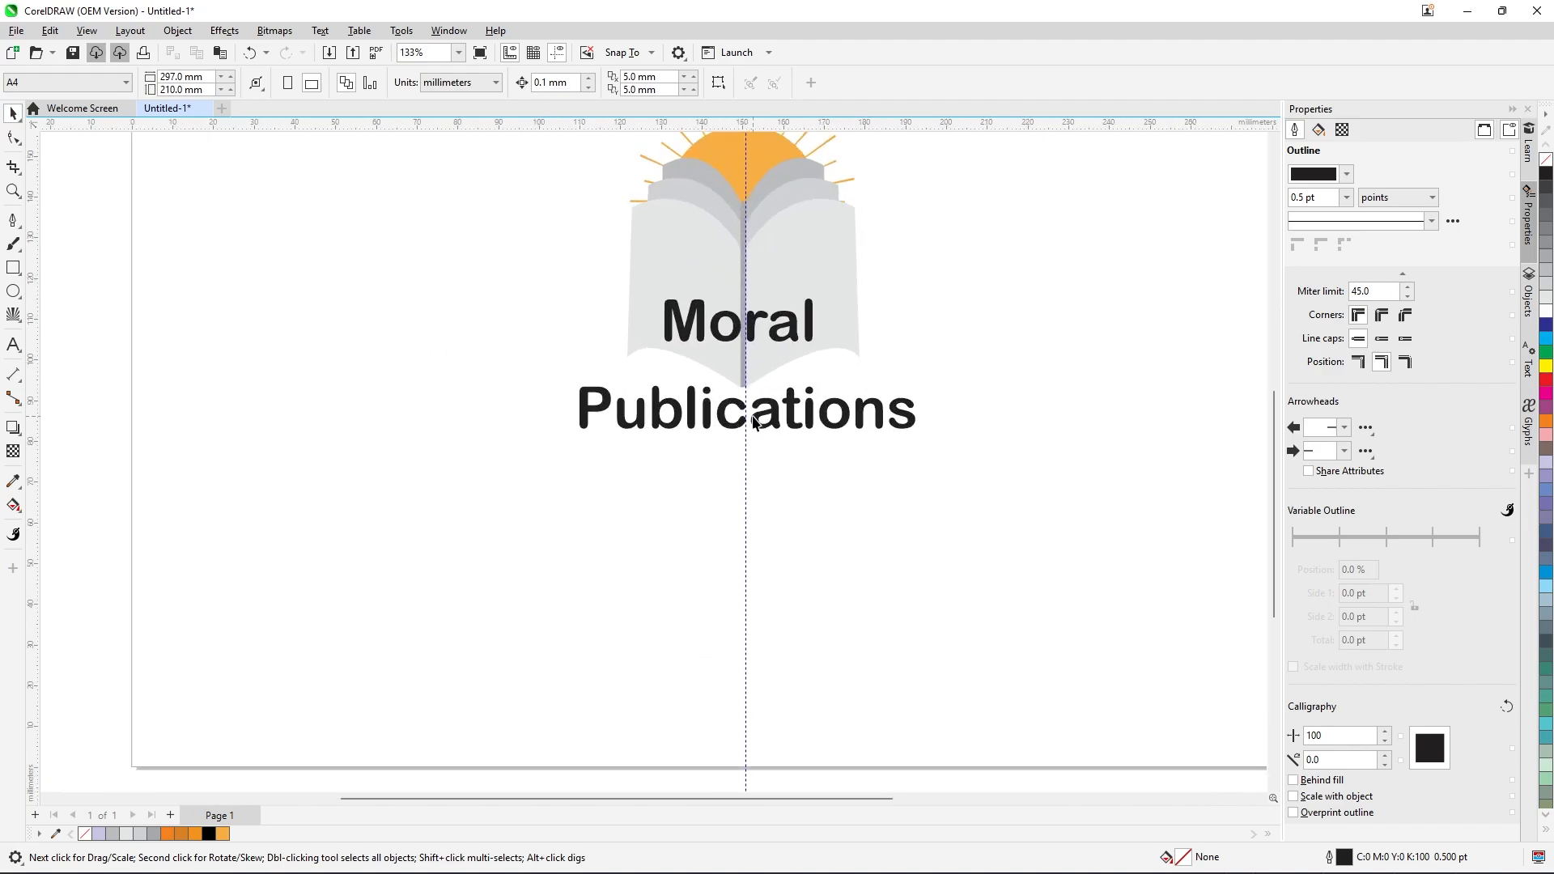
scroll(763, 423, "down", 2)
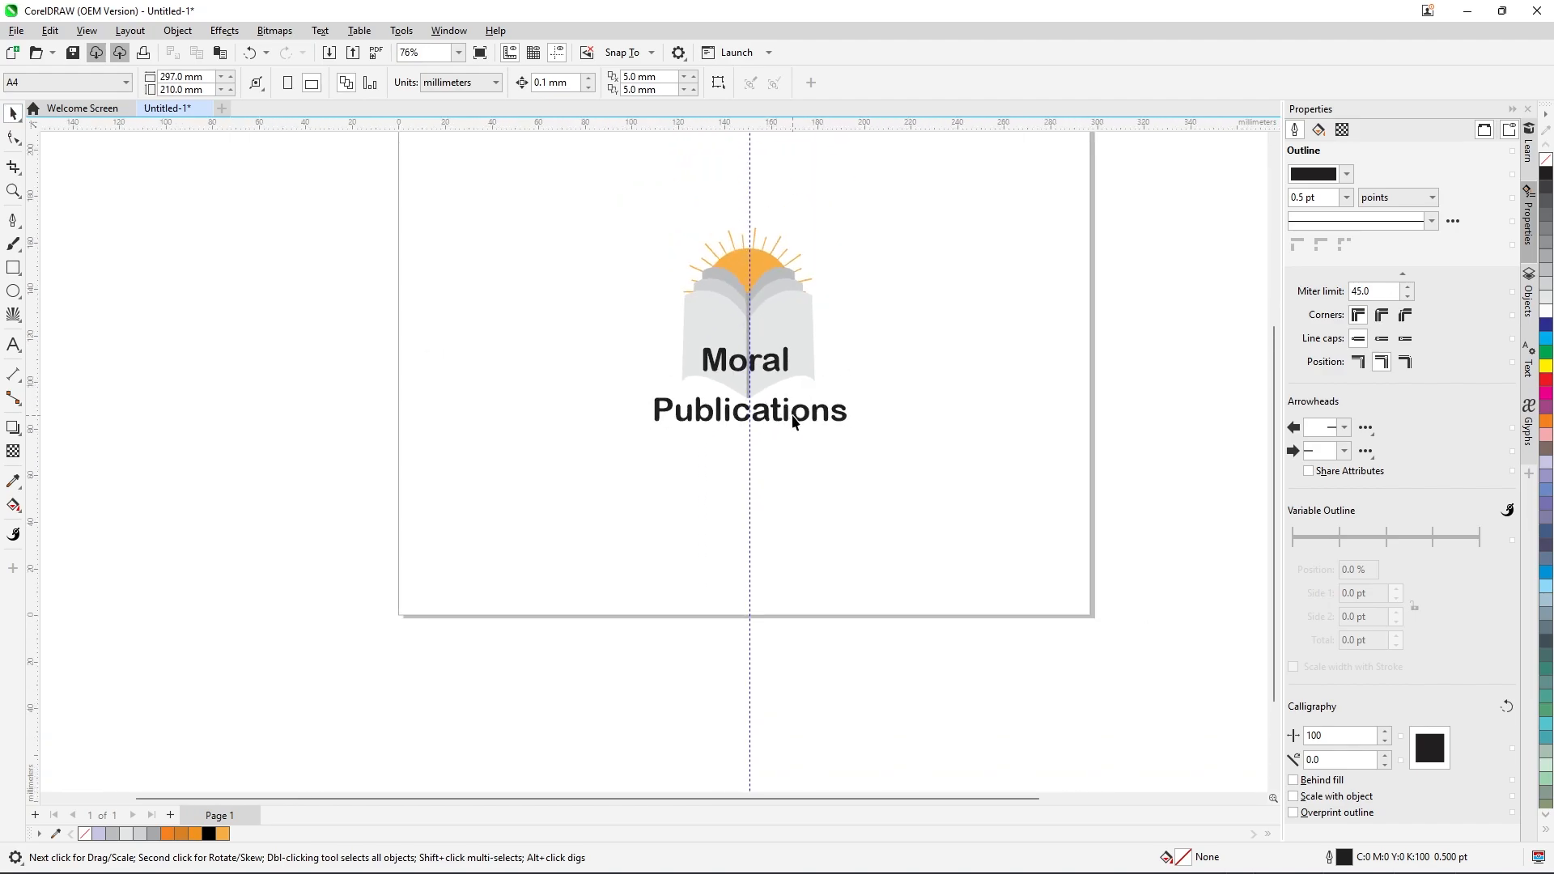
Fill the word "Moral" with a medium blue shade of cyan, C:79 M:40 Y:0 K:0.
left_click(811, 418)
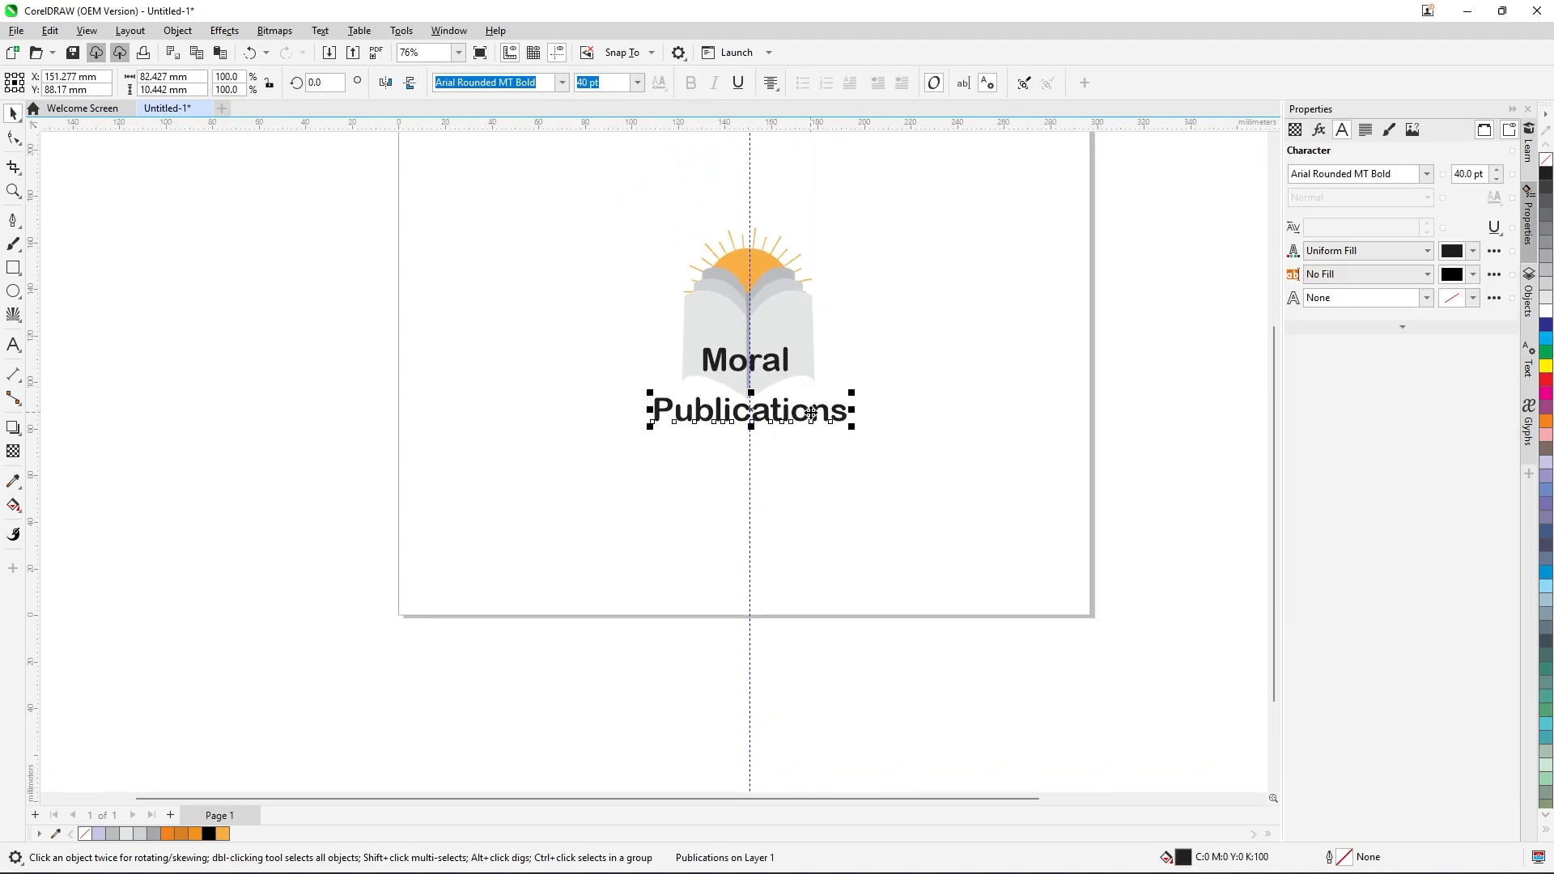
left_click(787, 366)
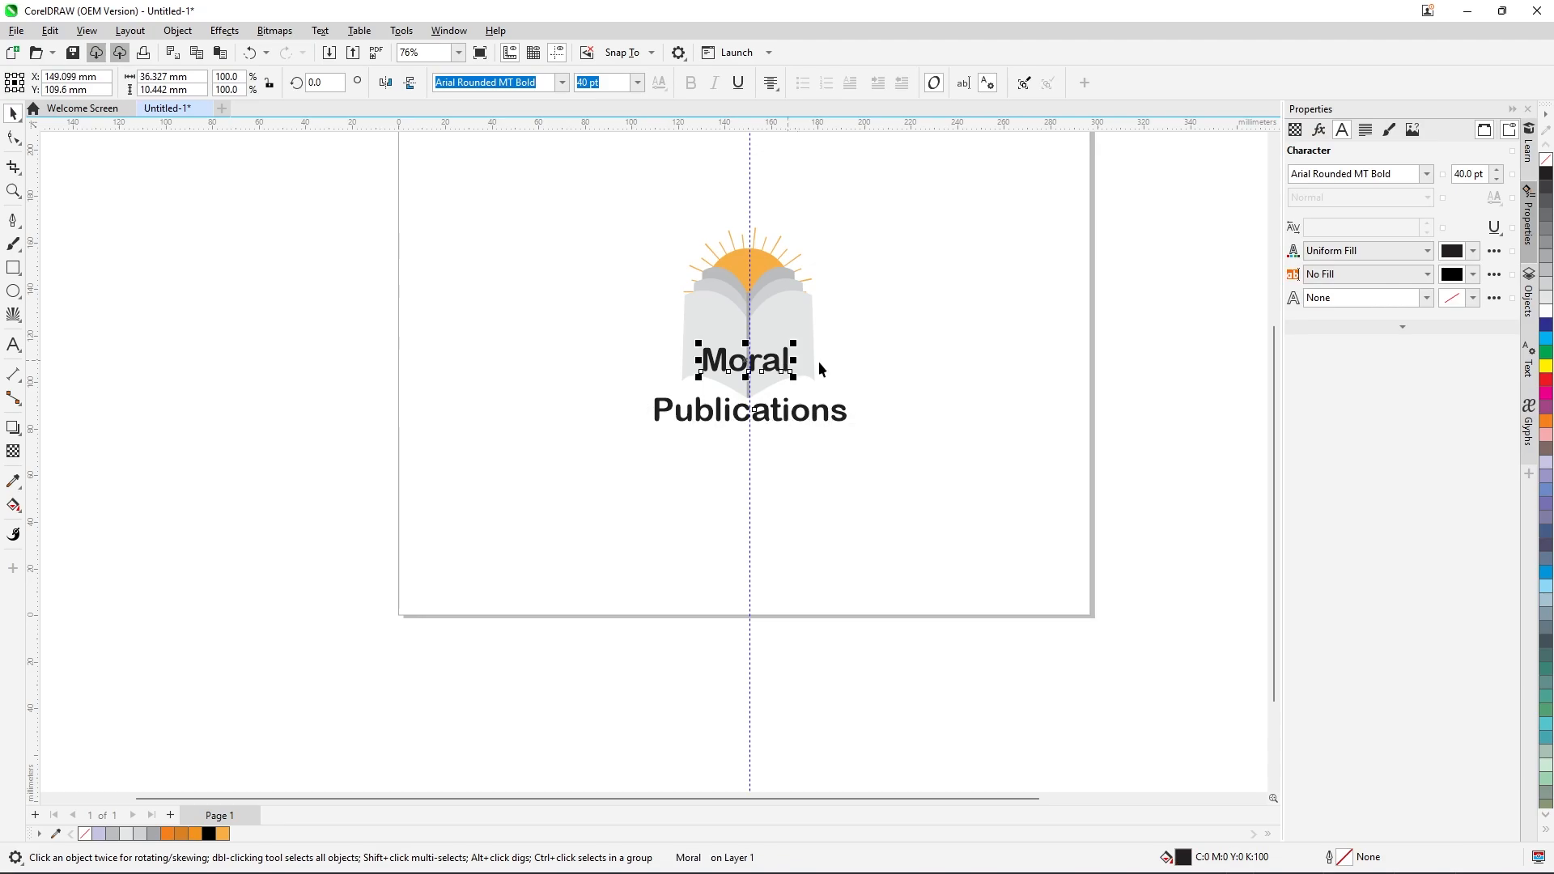
left_click(1546, 344)
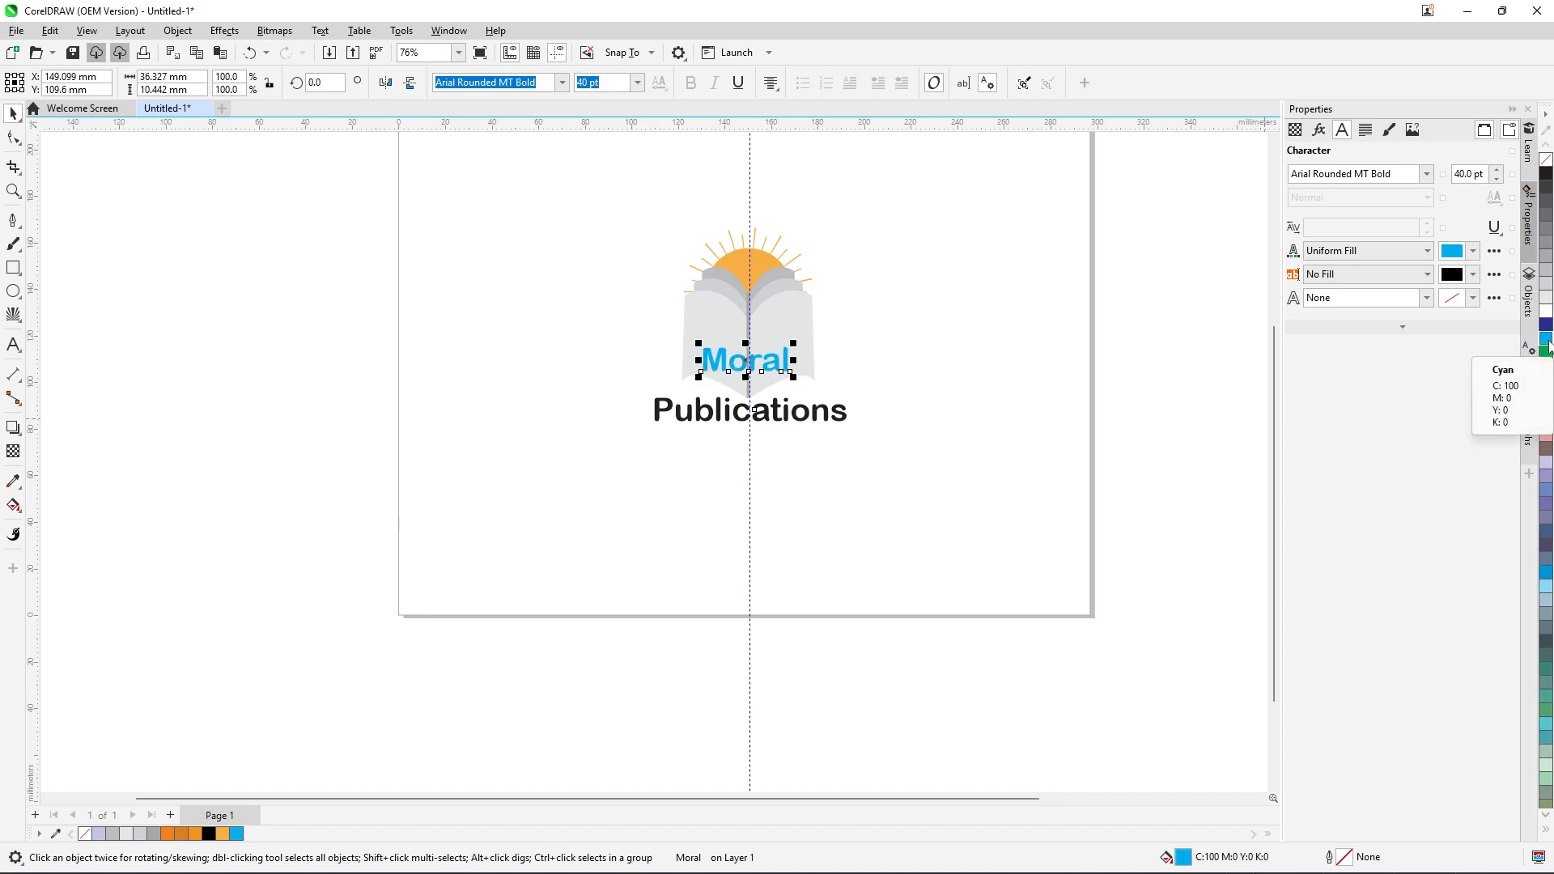
left_click_drag(1547, 348, 1498, 381)
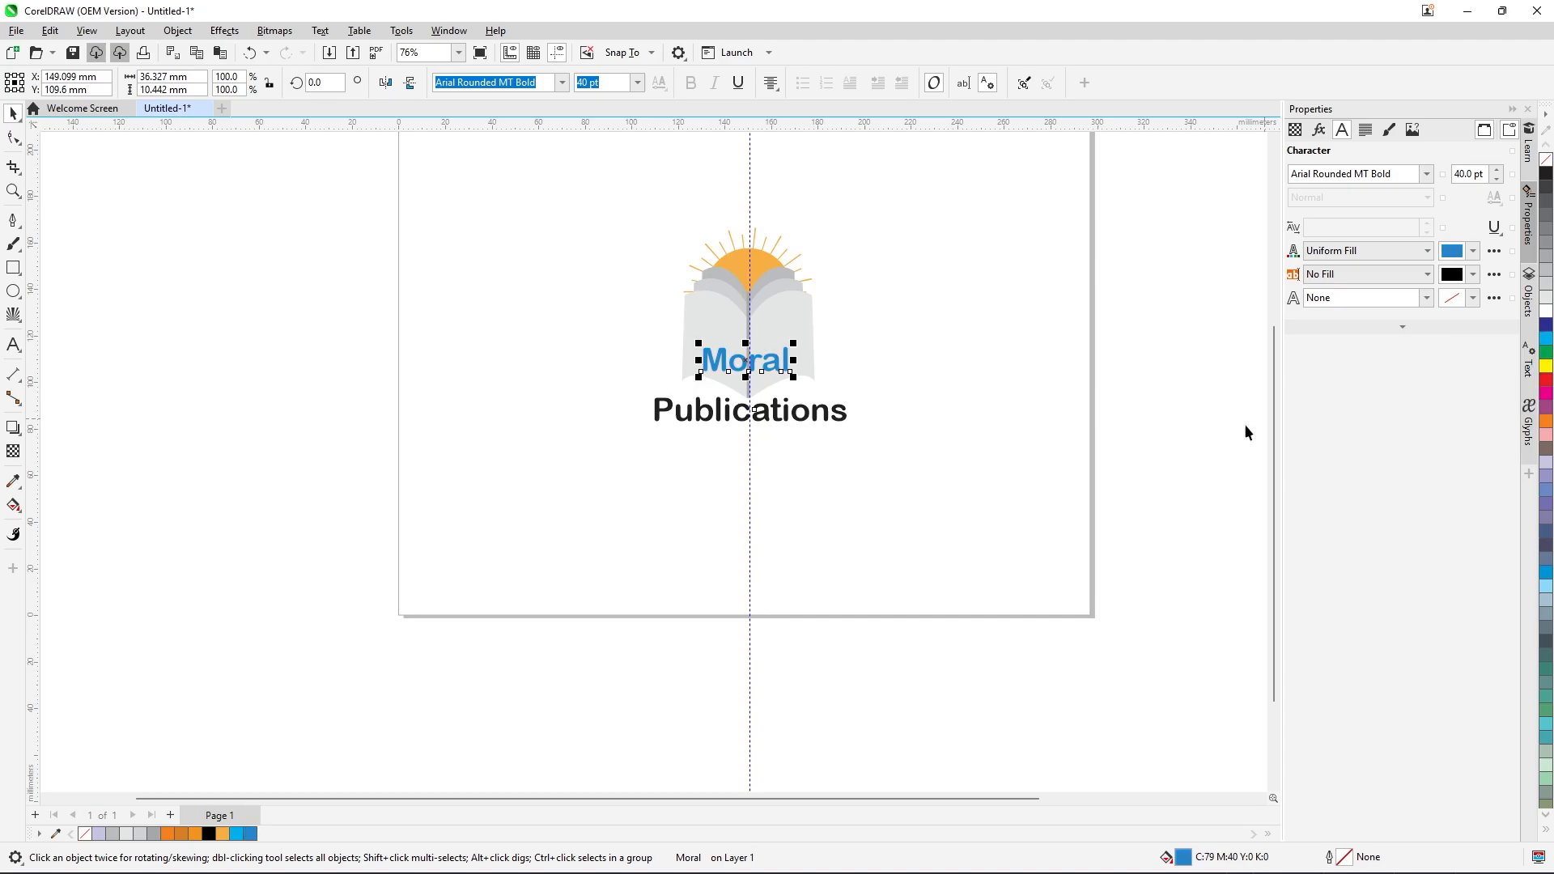
left_click(889, 443)
Fill the word "Publications" with a dark red shade, C:20 M:100 Y:84 K:17.
left_click(805, 420)
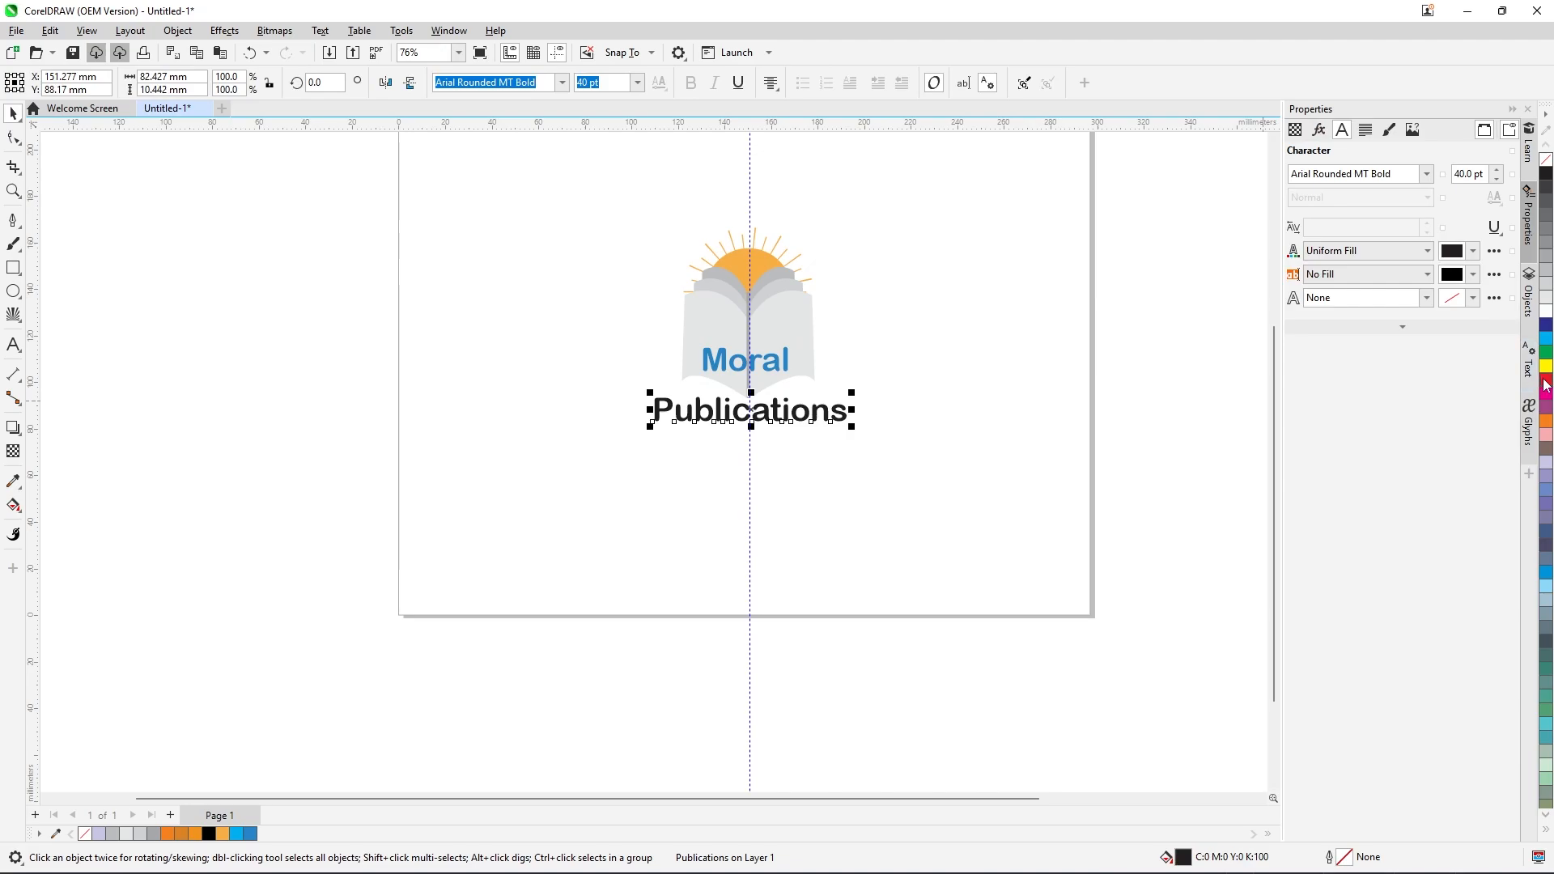
left_click_drag(1545, 385, 1524, 395)
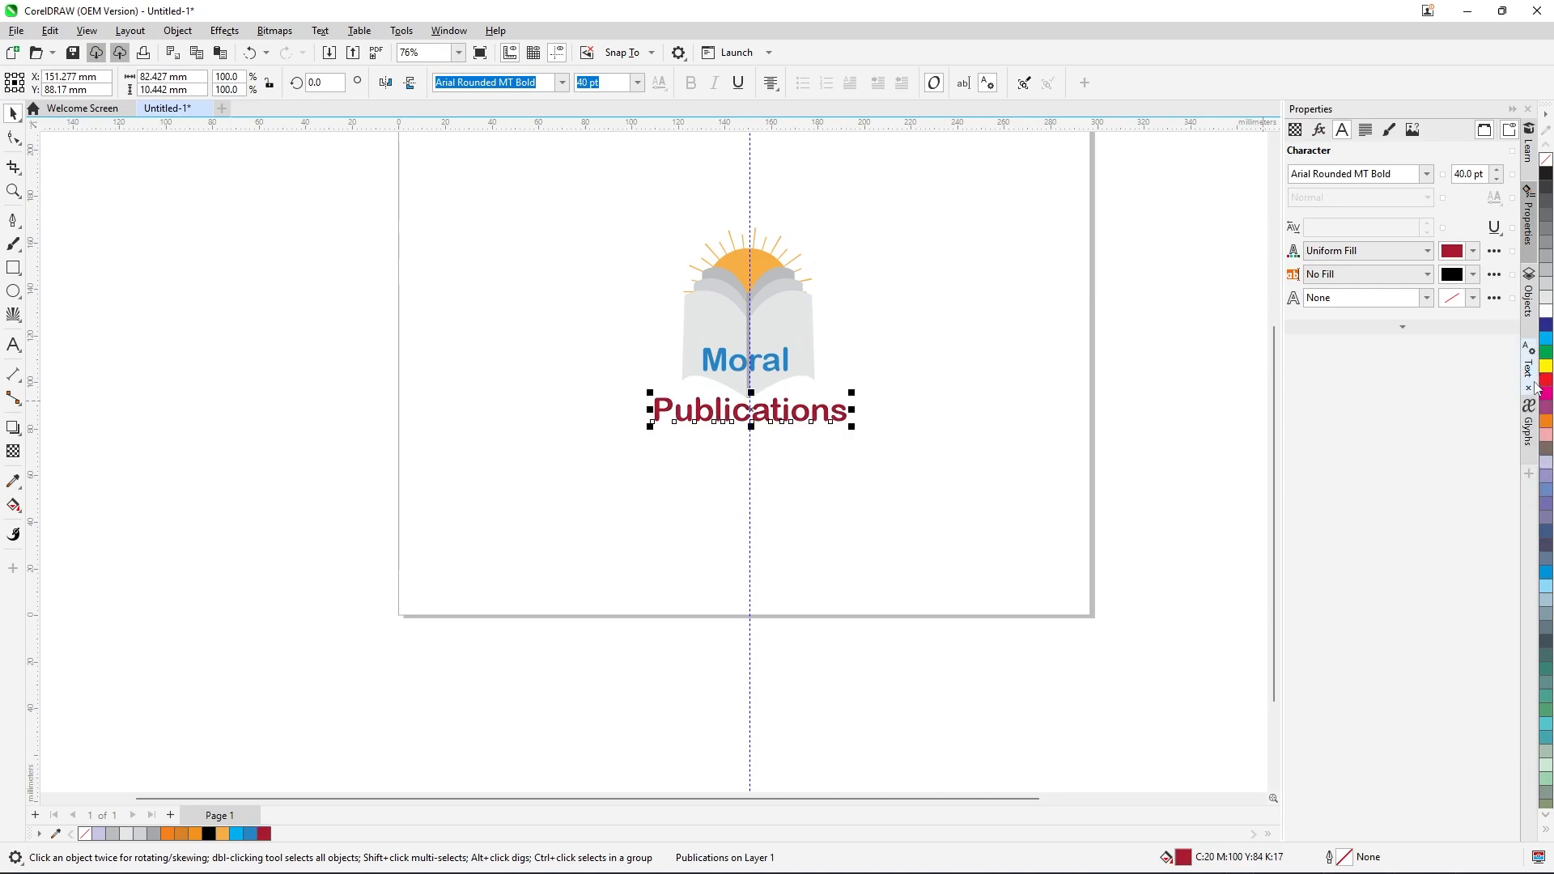
left_click(1534, 390)
left_click(1128, 419)
scroll(851, 402, "down", 2)
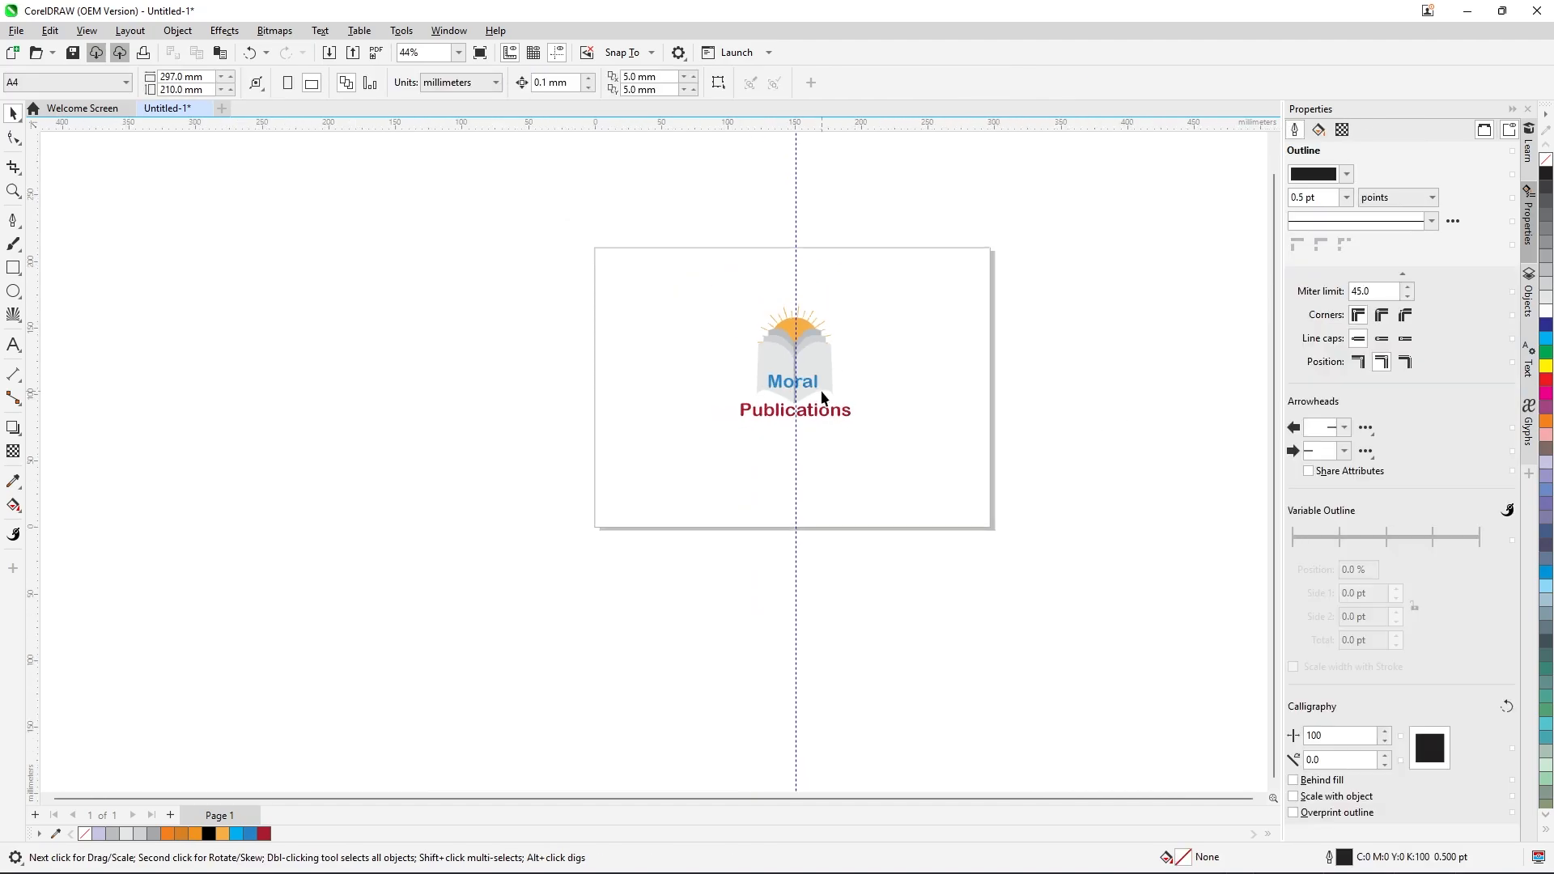
Fill the word "Moral" on the book with a darker blue shade and deselect it.
scroll(822, 396, "up", 5)
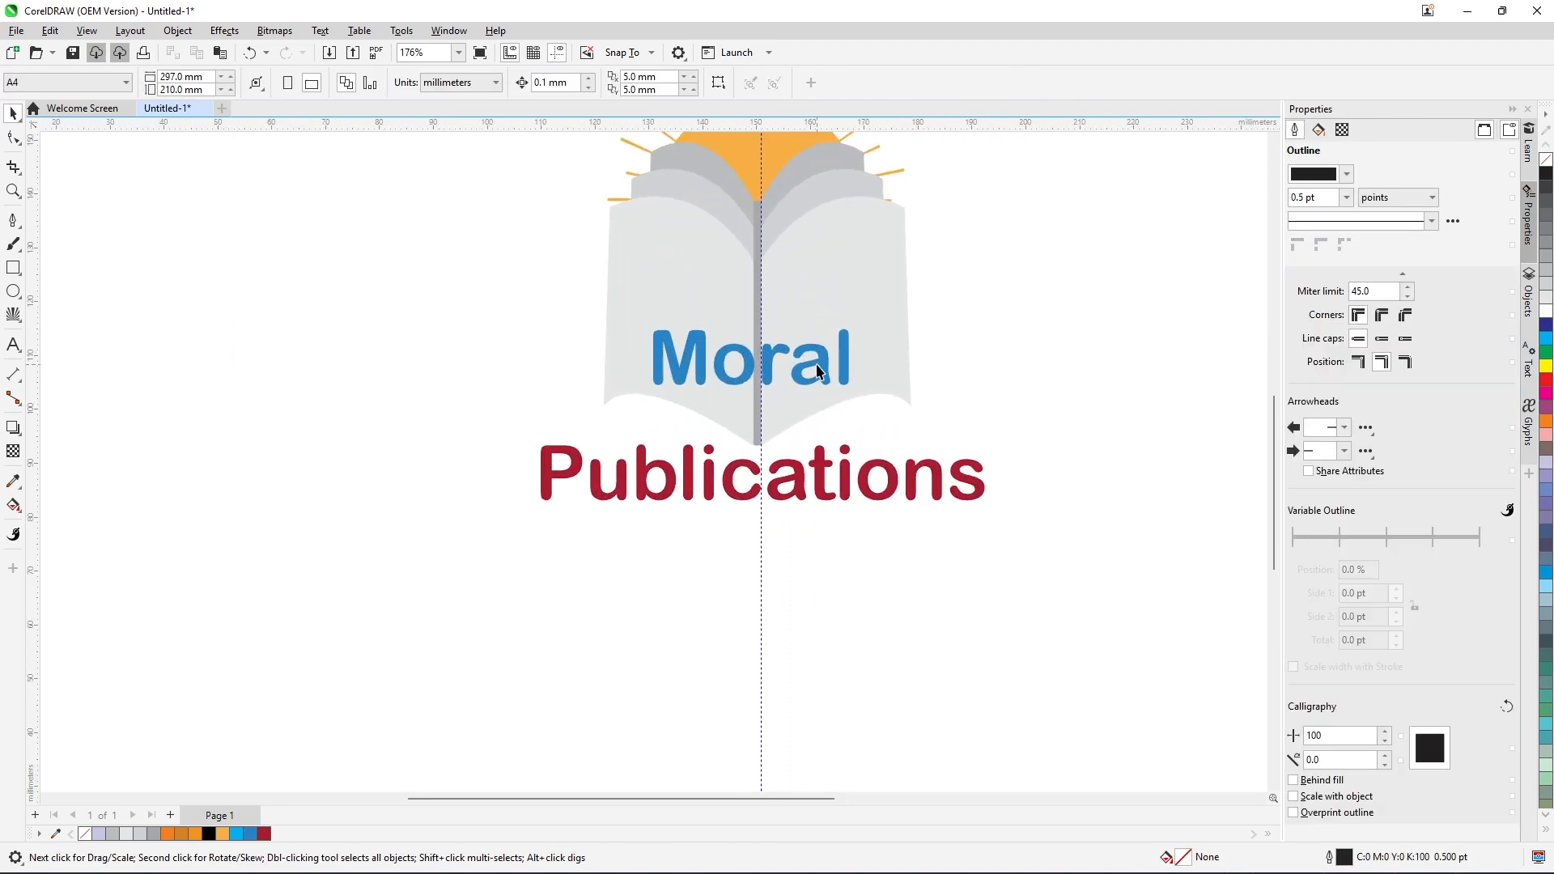
left_click(817, 371)
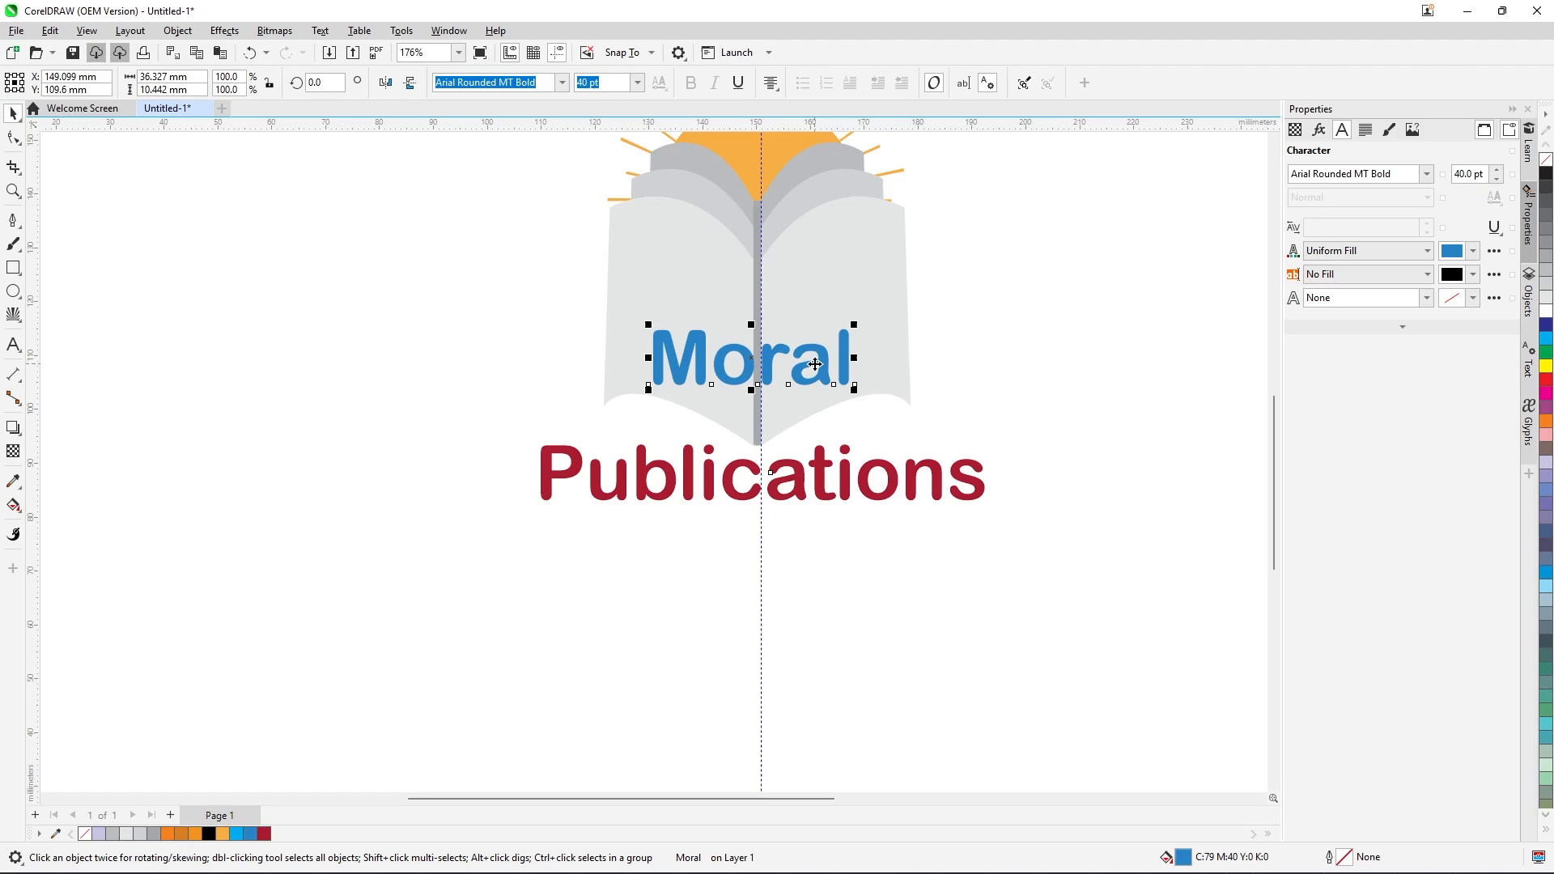
scroll(814, 364, "down", 5)
left_click(808, 458)
scroll(818, 371, "up", 1)
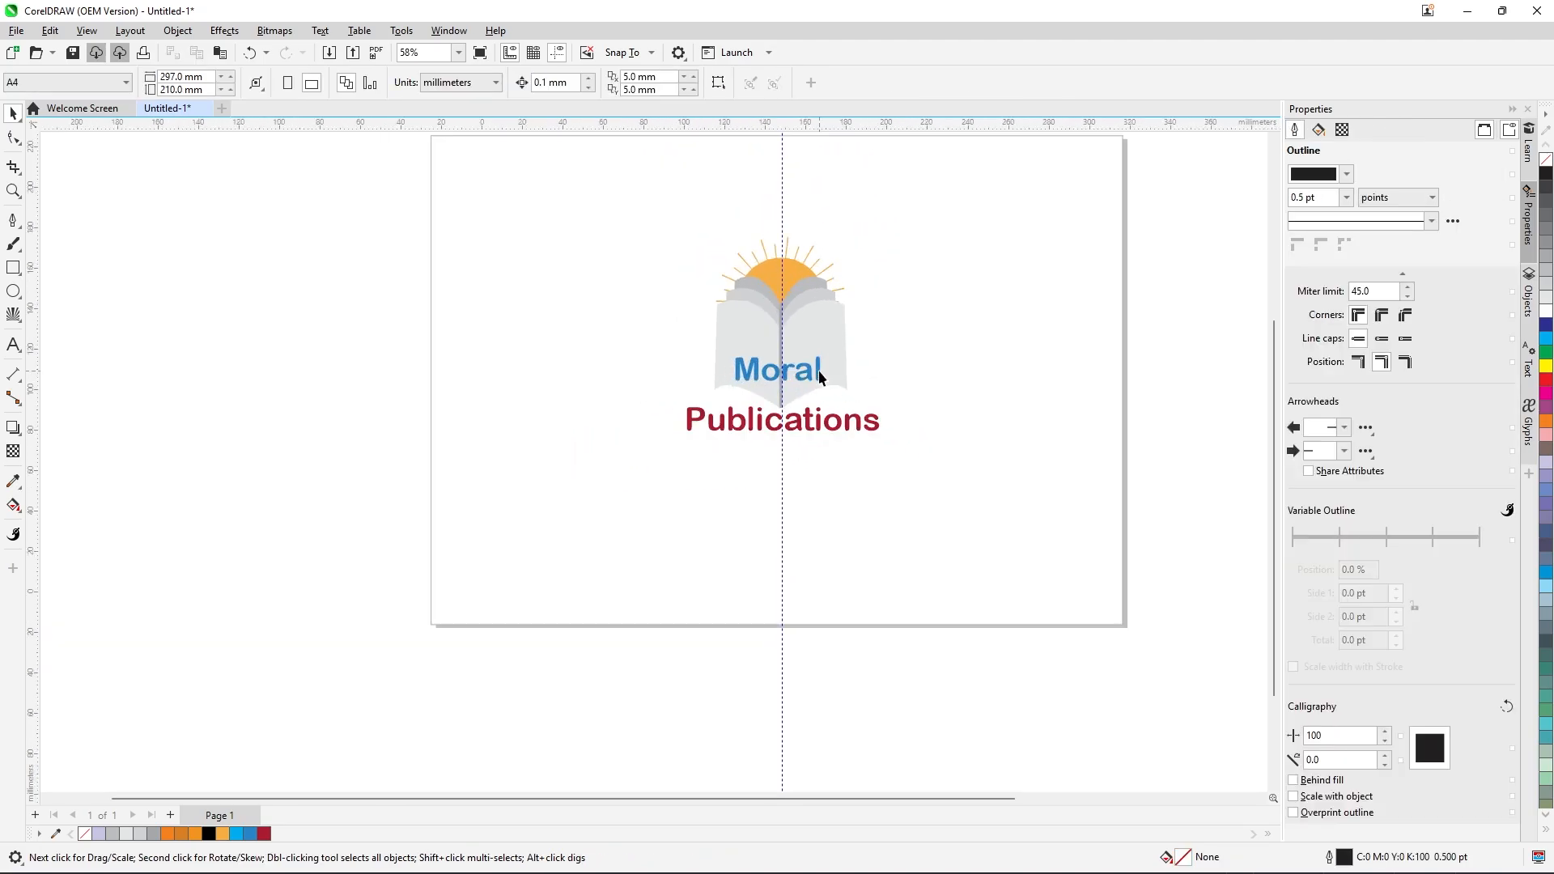
scroll(818, 371, "up", 3)
left_click(818, 371)
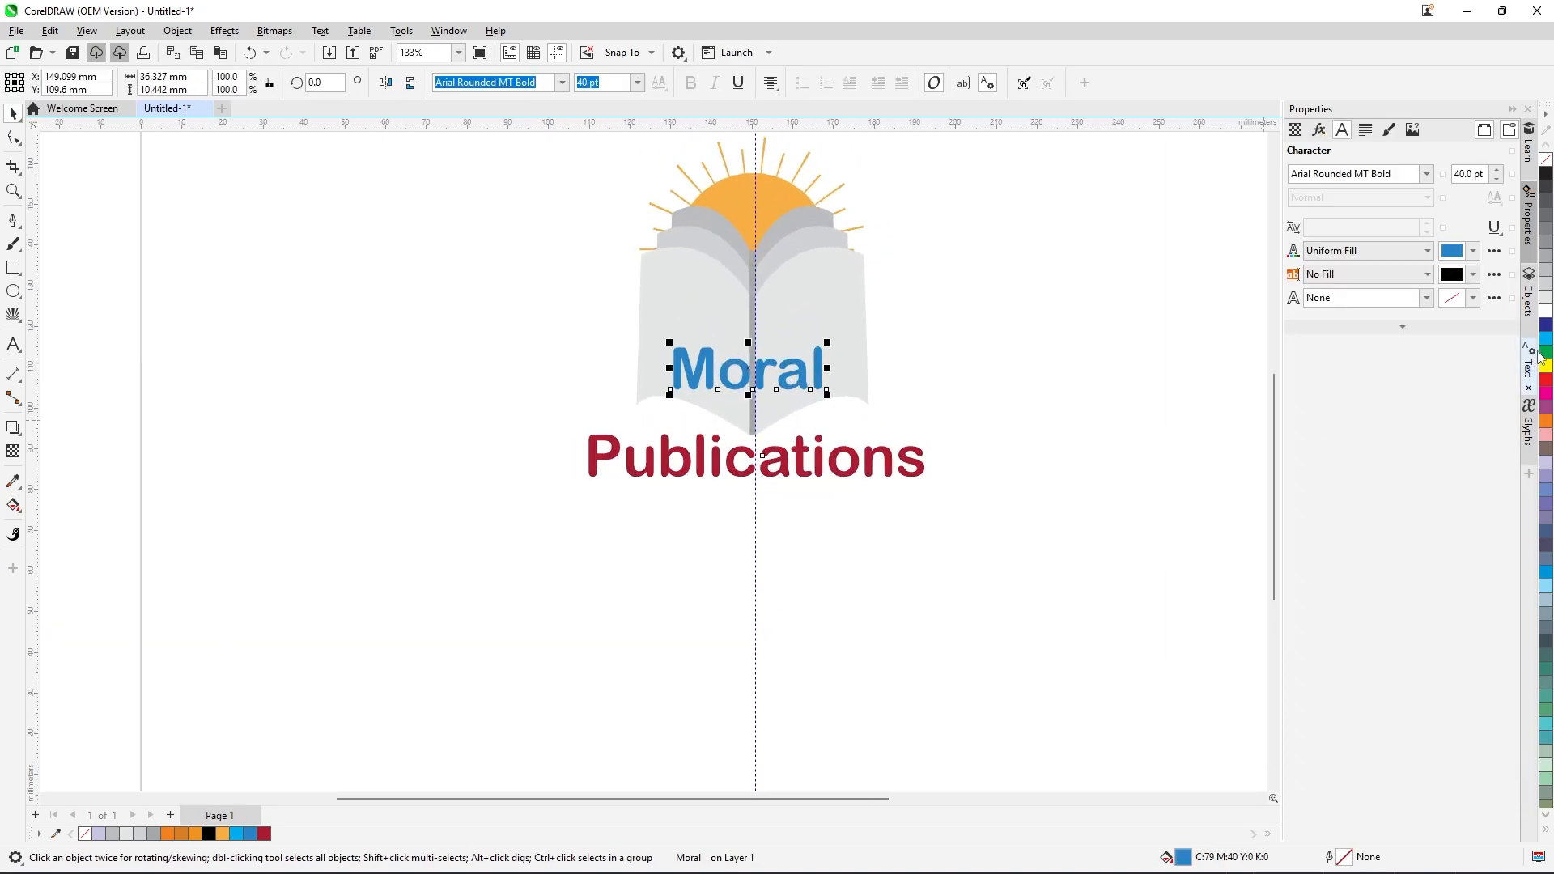
left_click(1546, 579)
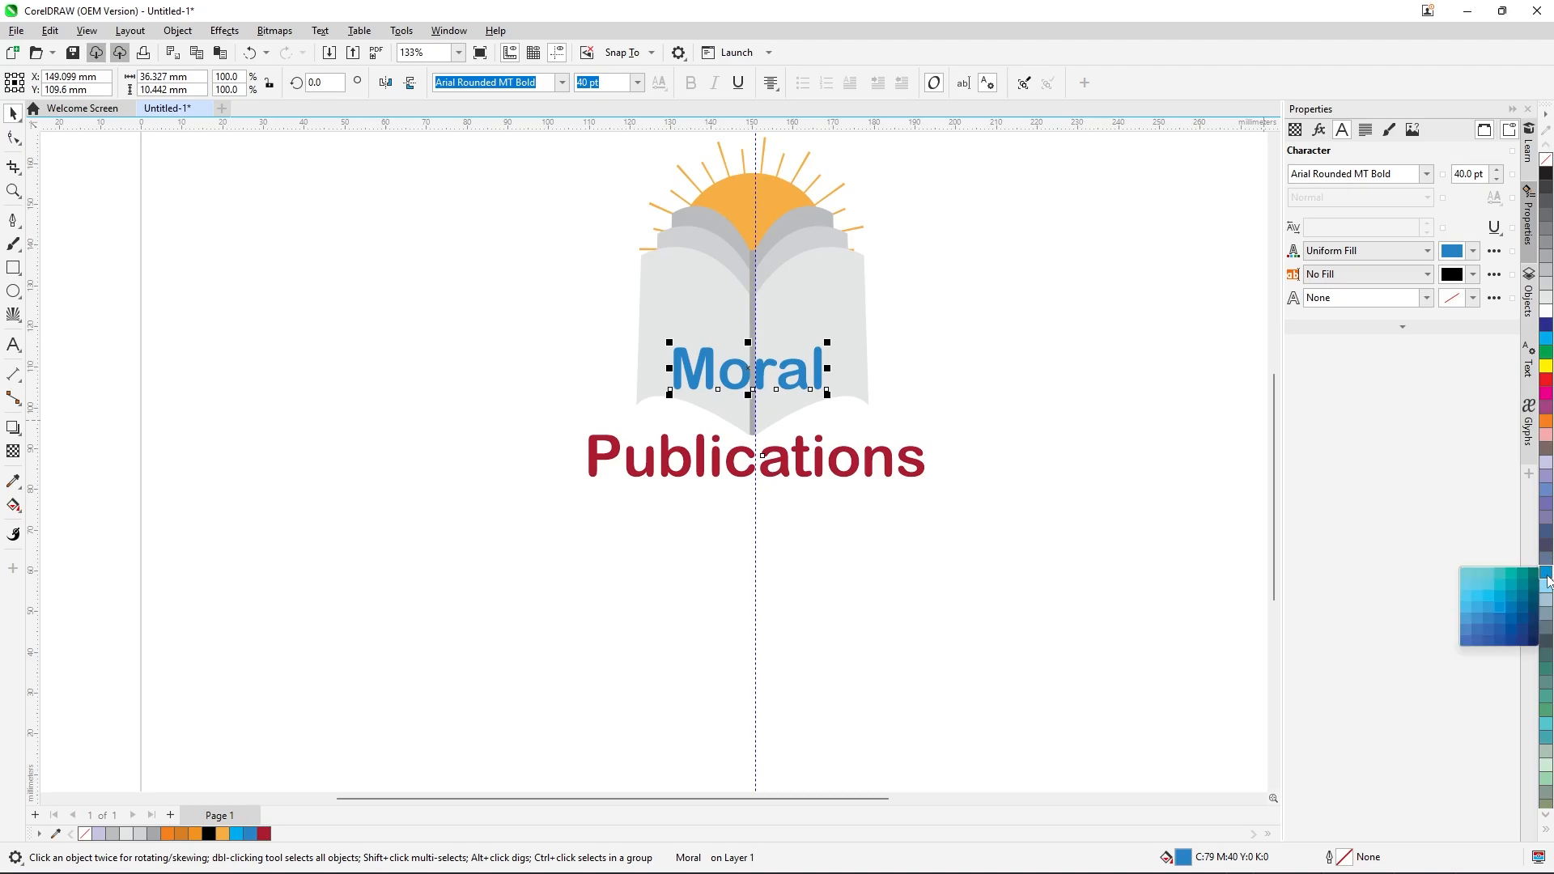
left_click(1516, 612)
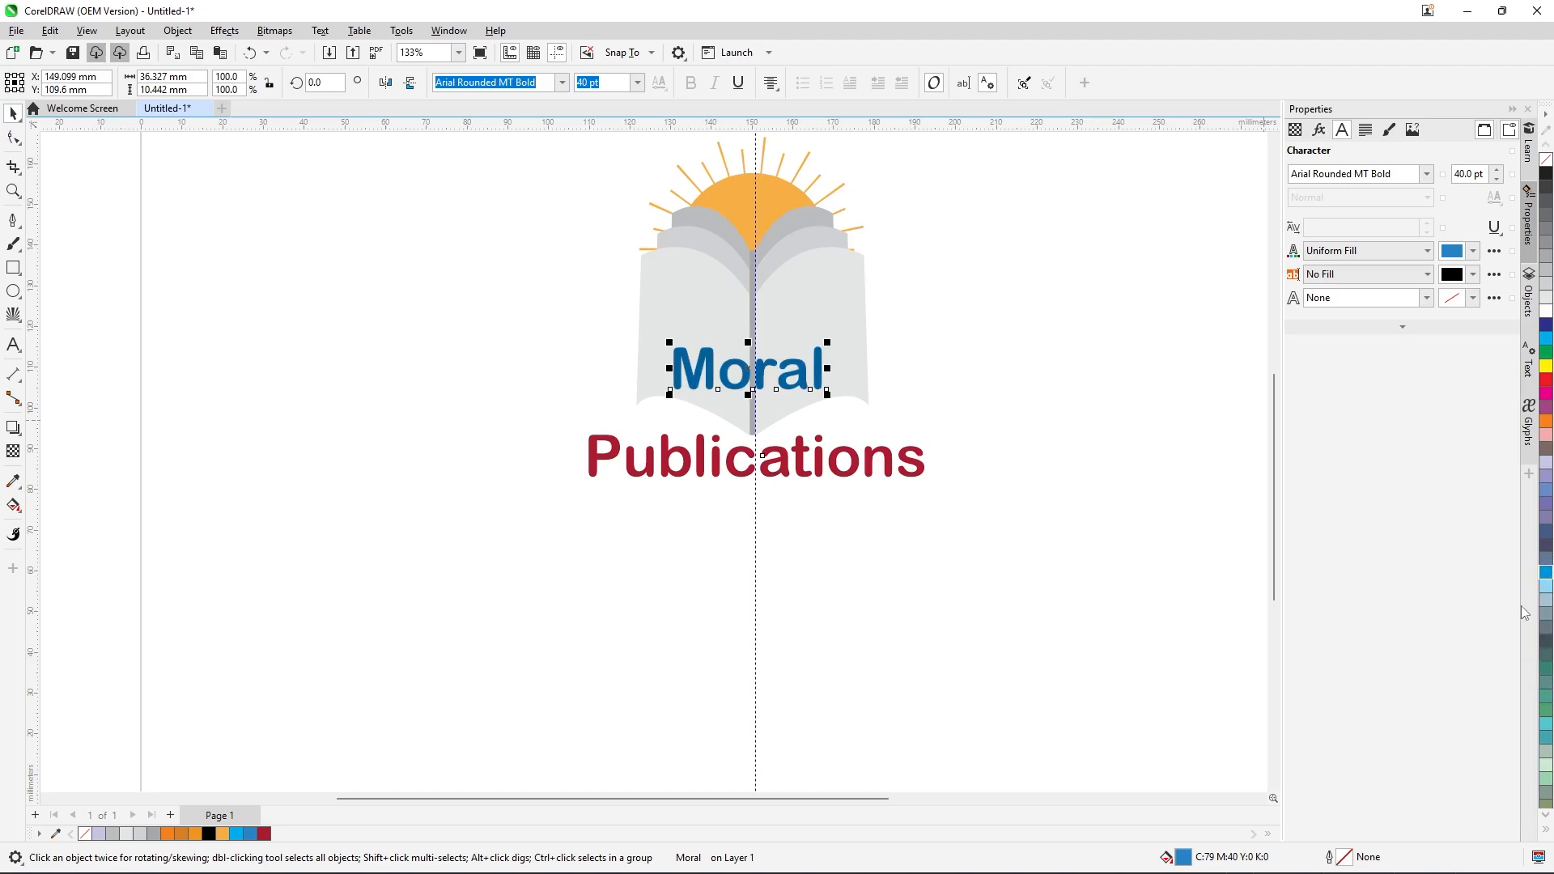
left_click(1218, 519)
scroll(955, 443, "down", 3)
scroll(927, 454, "up", 3)
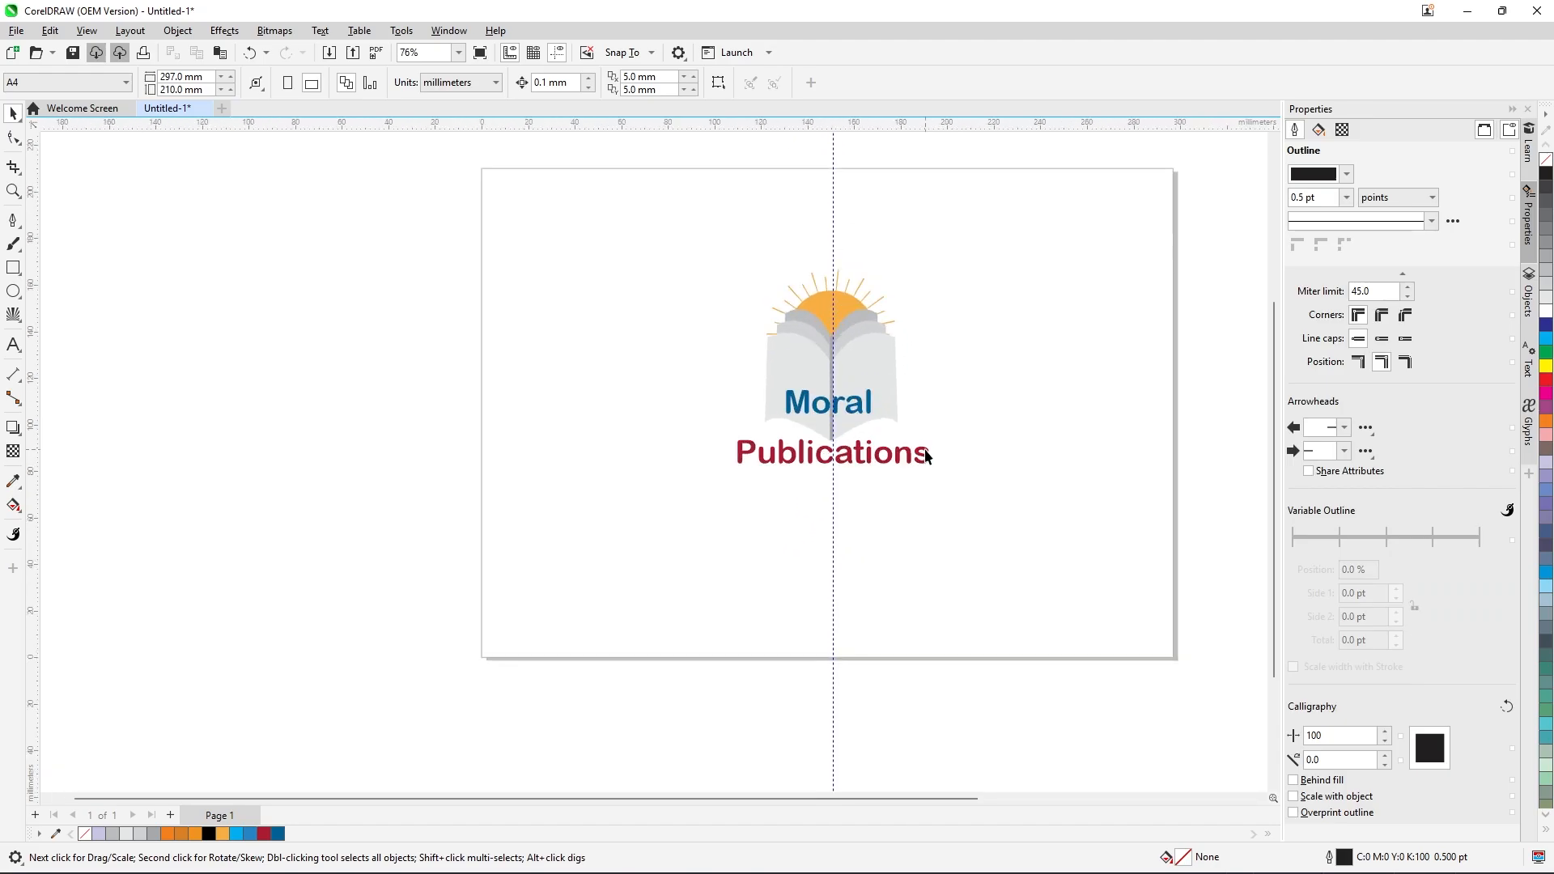
Delete the vertical guideline running through the centre of the logo.
scroll(929, 451, "down", 3)
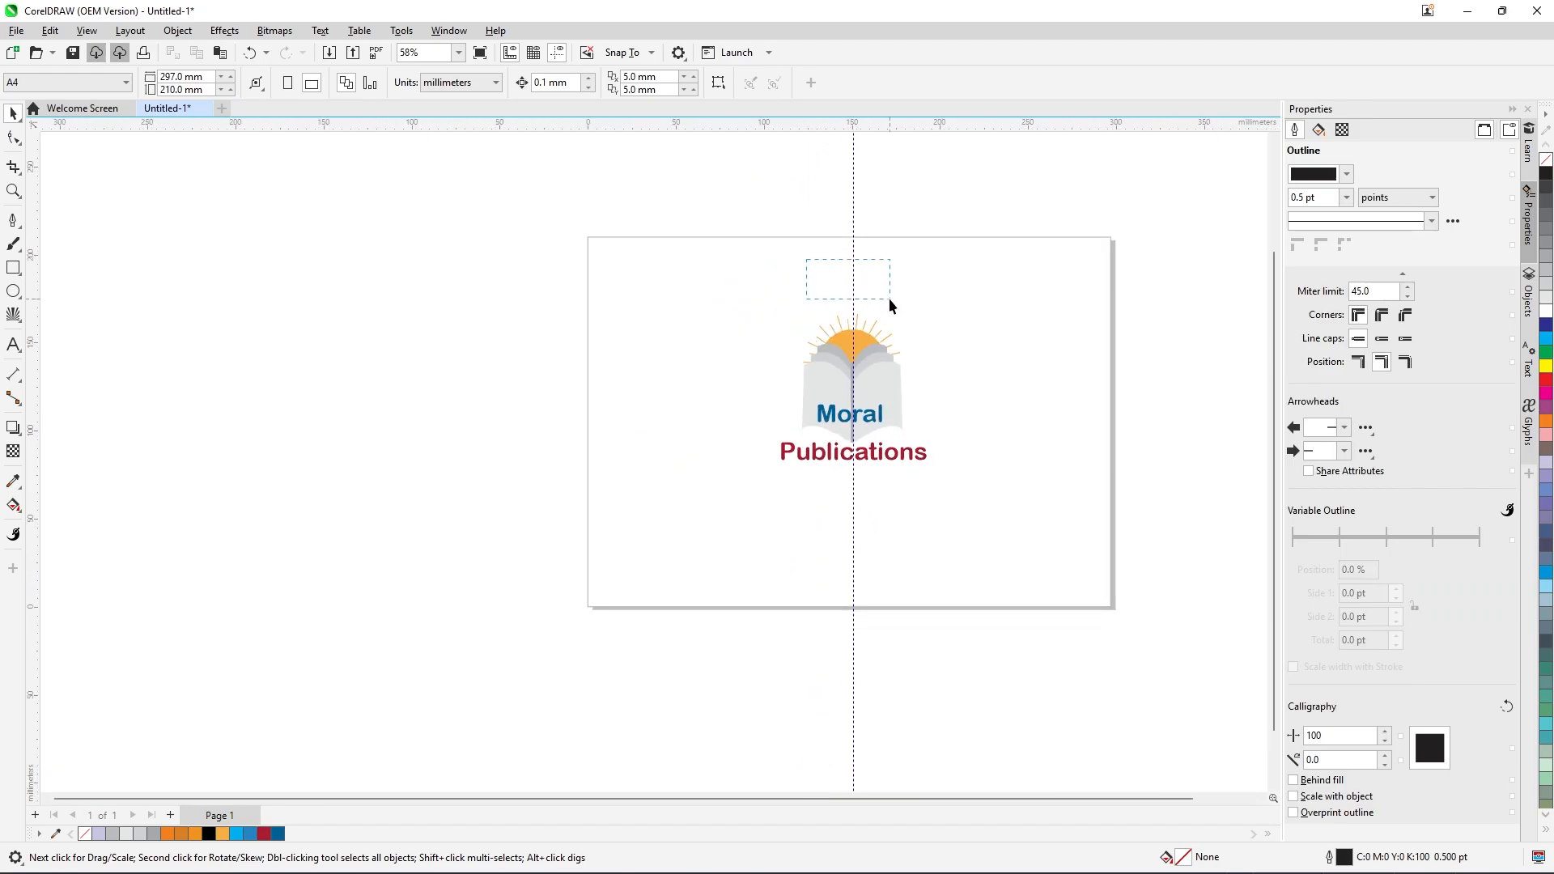
left_click(854, 276)
key("Delete")
scroll(822, 323, "down", 3)
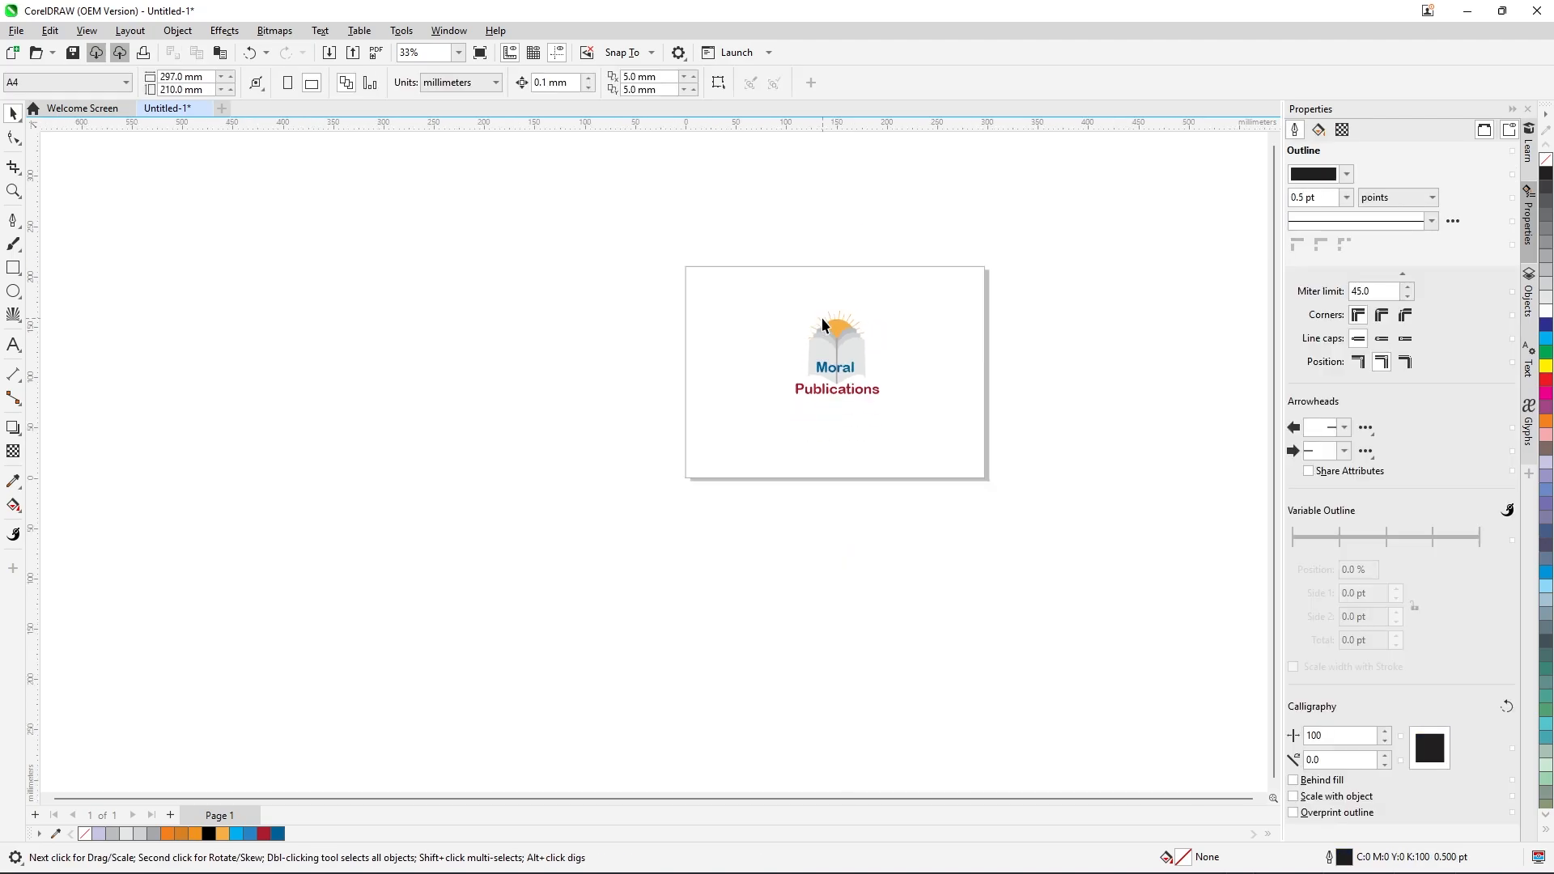
scroll(858, 325, "up", 3)
scroll(858, 331, "down", 1)
scroll(858, 338, "down", 2)
scroll(827, 335, "up", 1)
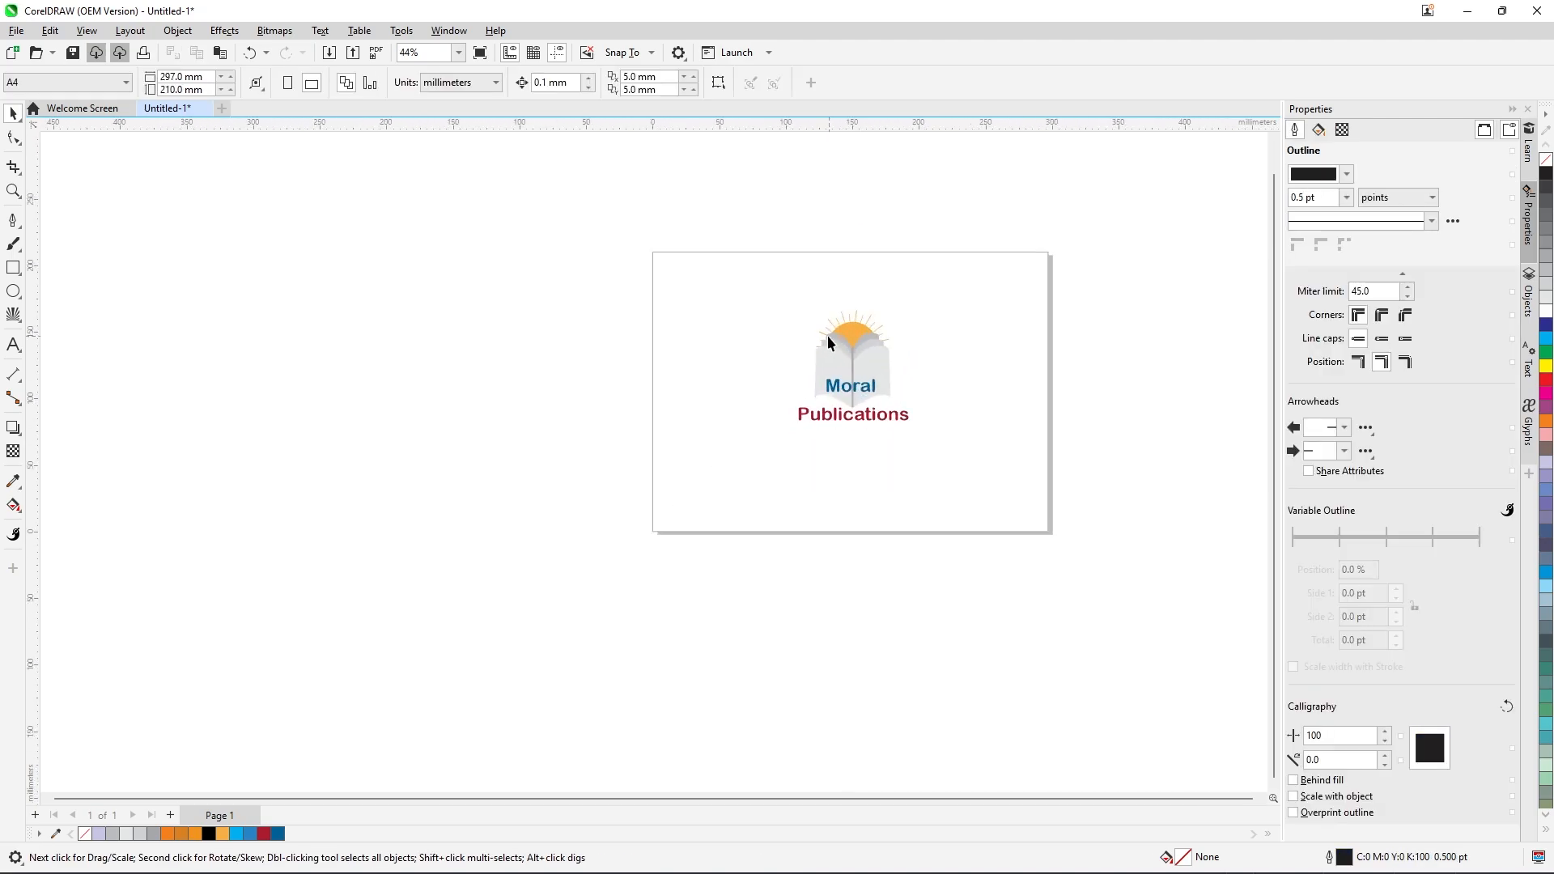
Select the book artwork and both words and nudge them about 1 mm to the left.
left_click_drag(765, 300, 986, 499)
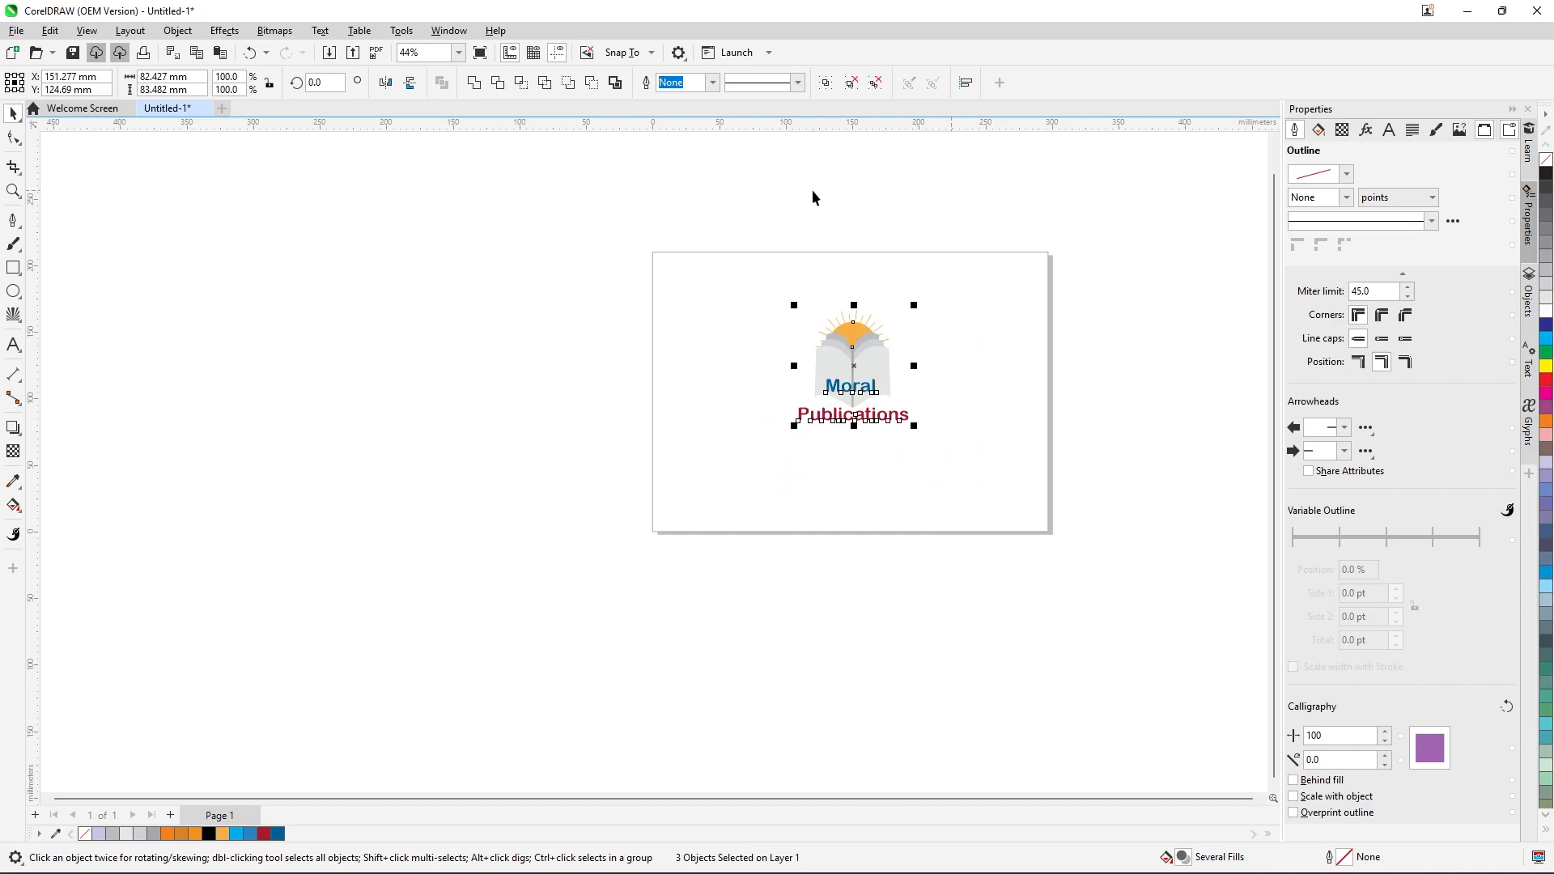
key("Left")
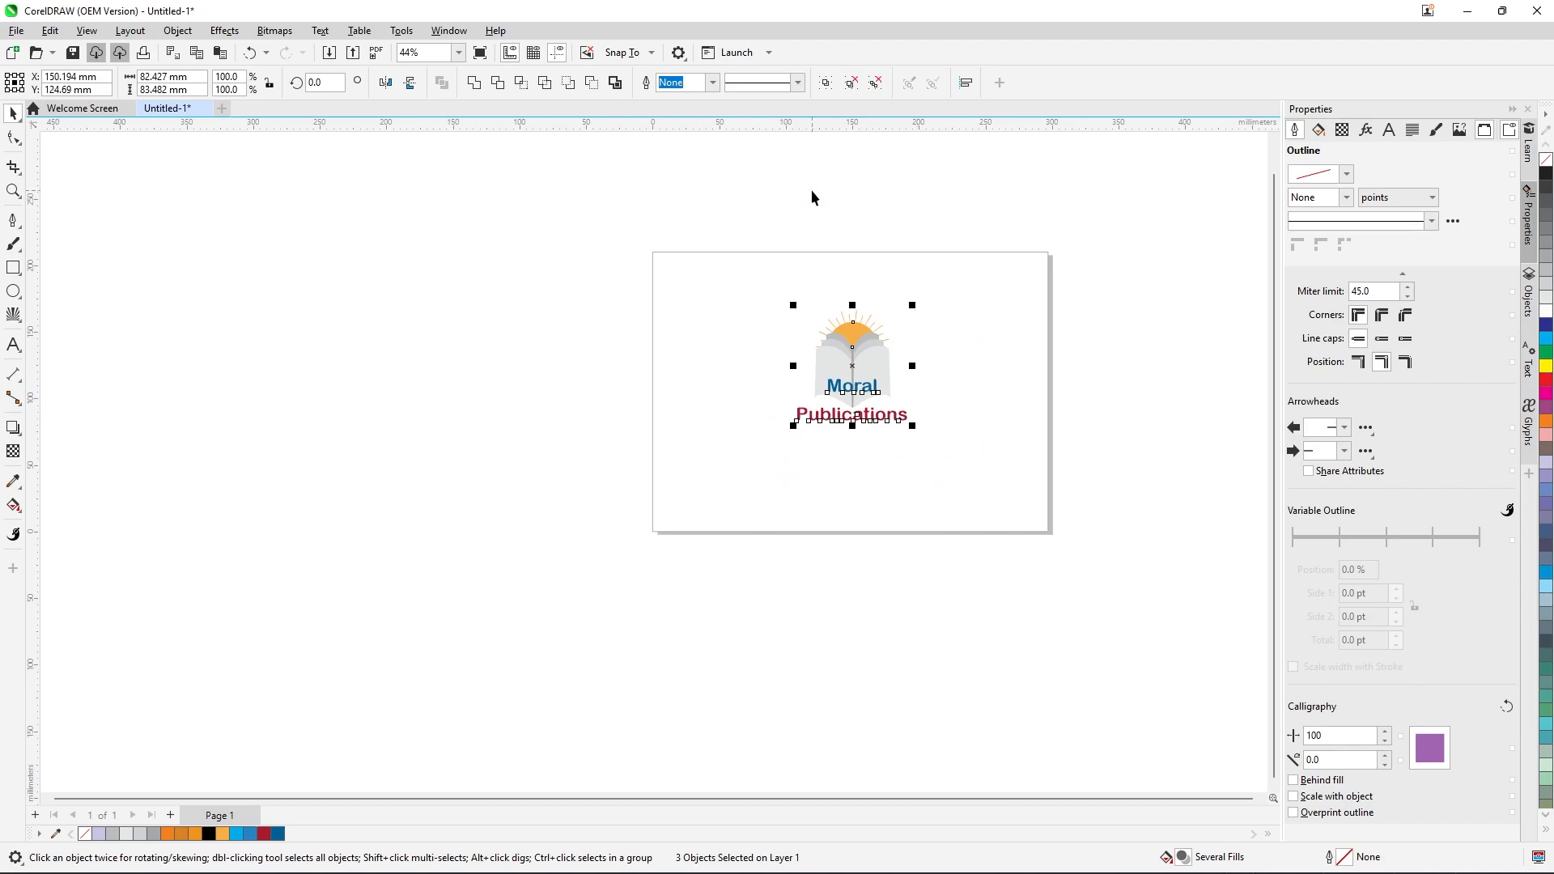
scroll(924, 372, "up", 2)
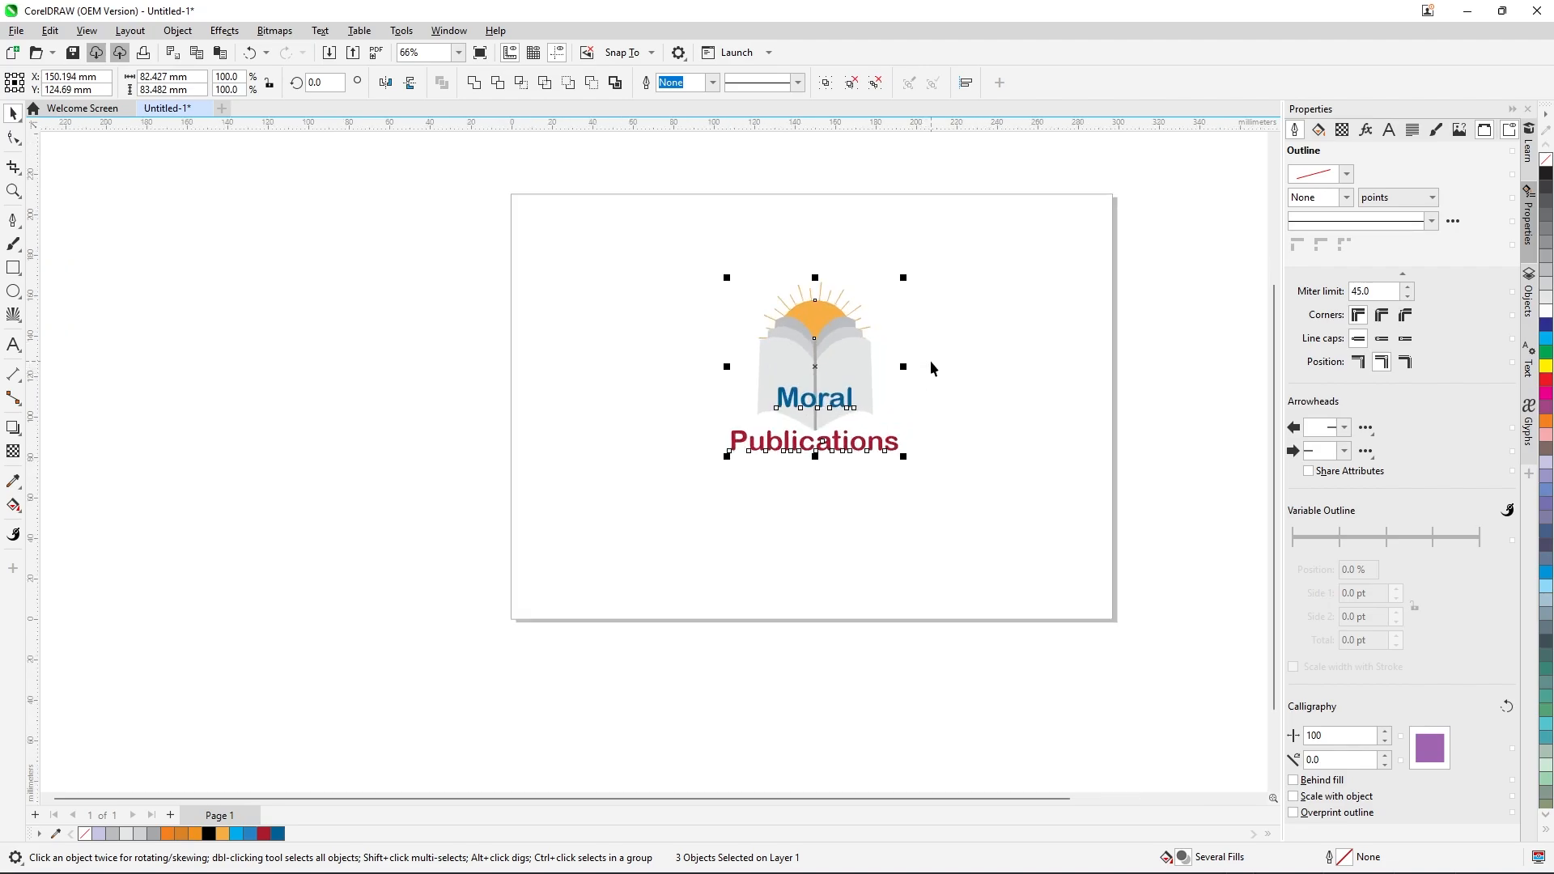
Group the book artwork with the words "Moral" and "Publications".
left_click(930, 361)
left_click_drag(978, 520, 981, 518)
right_click(856, 368)
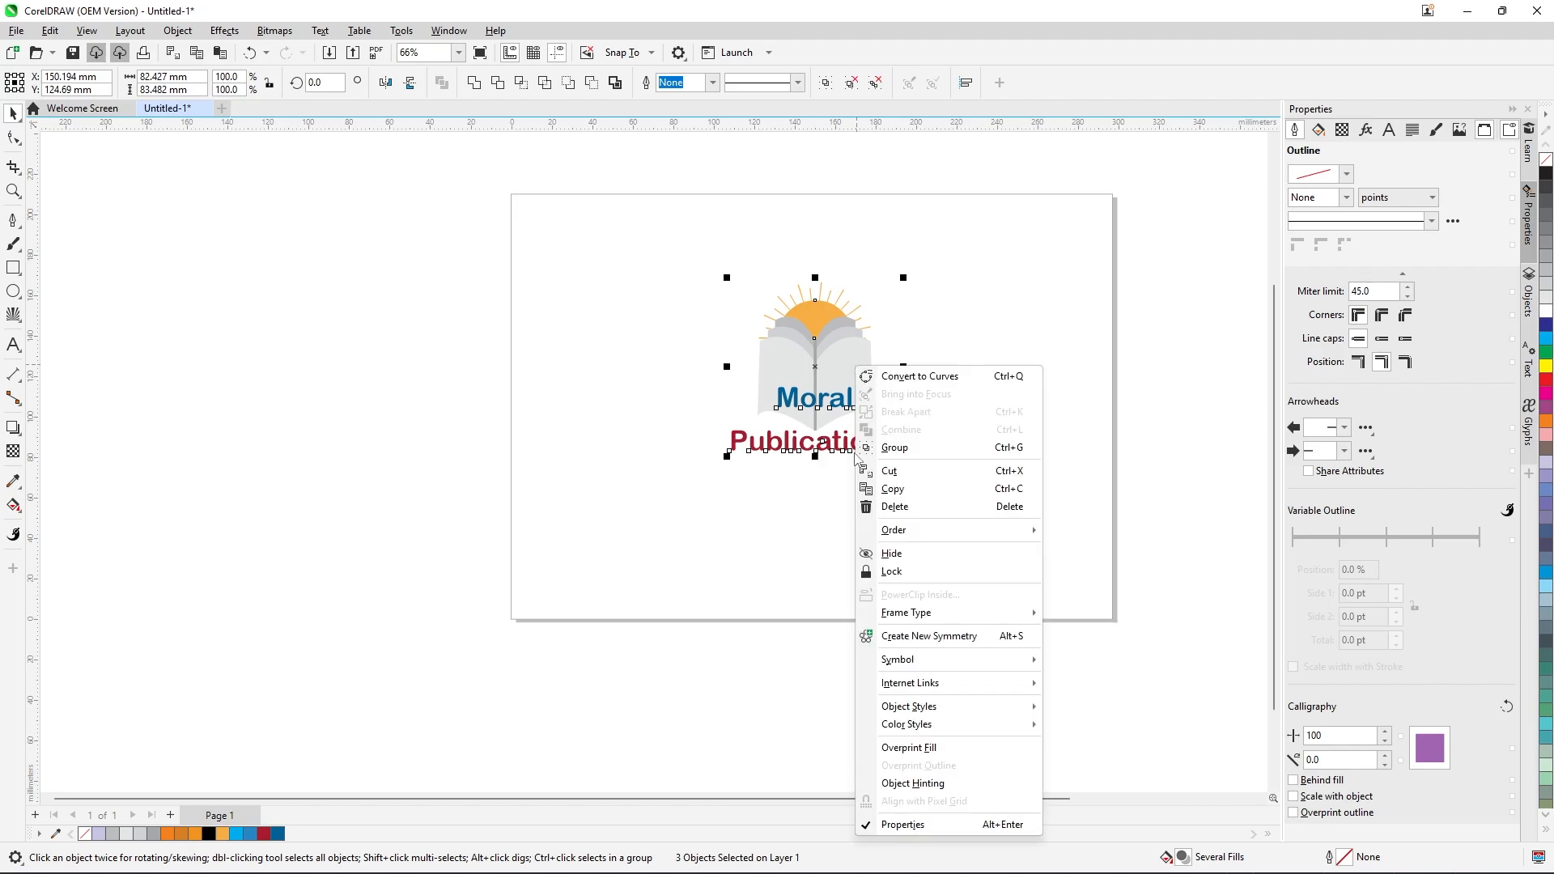
left_click(894, 447)
left_click(942, 433)
left_click(854, 385)
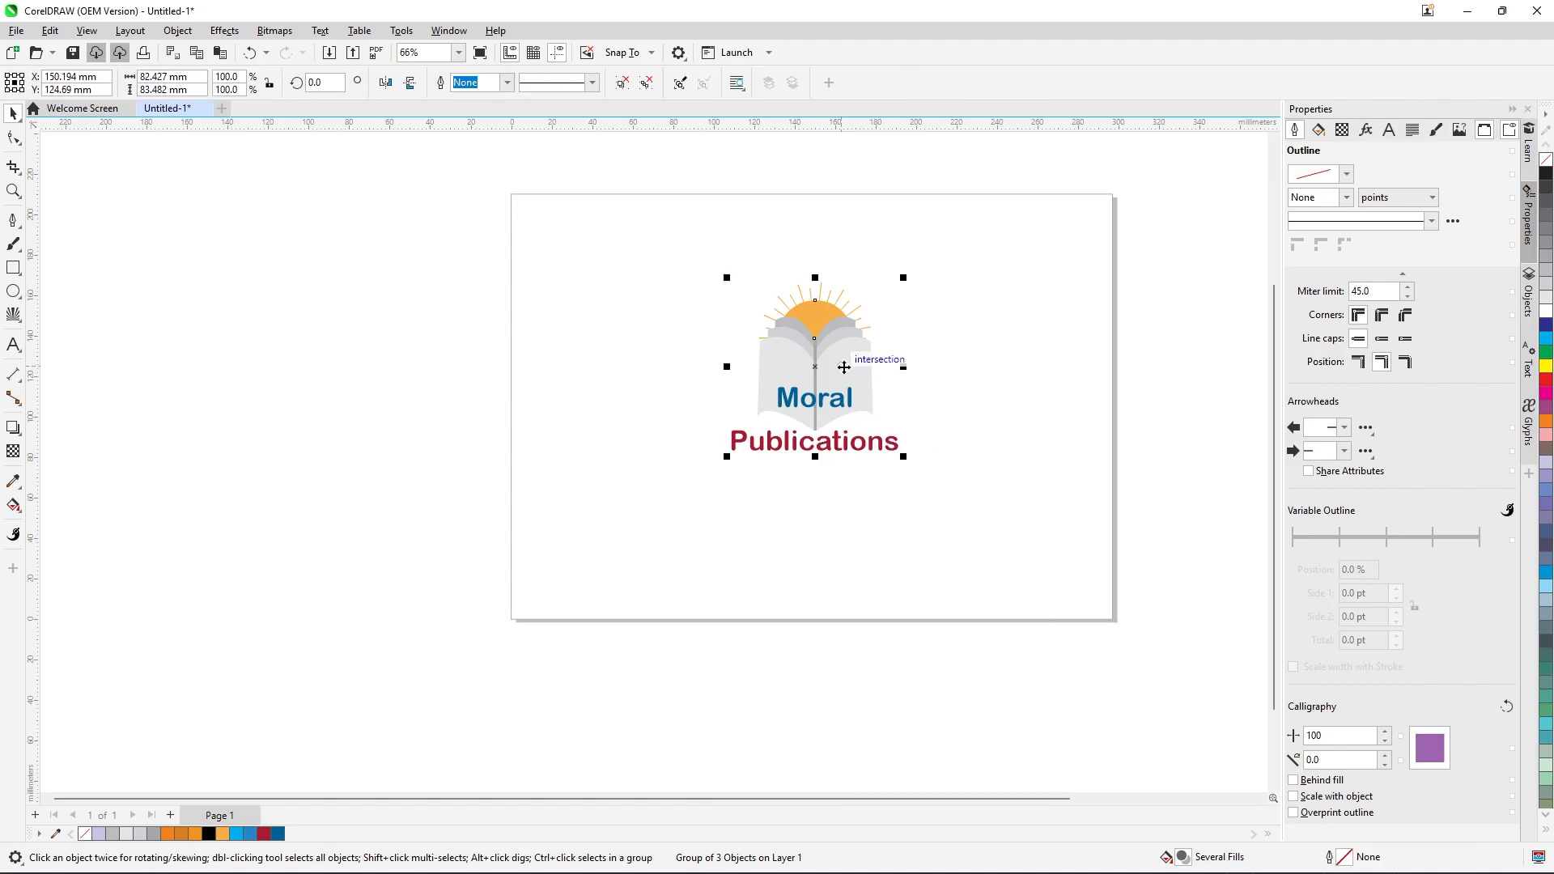
Enlarge the logo group to about 114 × 116 mm and move it down to centre at about X 158, Y 105 mm.
scroll(846, 374, "down", 1)
mouse_move(884, 426)
left_mouse_down()
mouse_move(923, 461)
mouse_move(905, 449)
left_mouse_up()
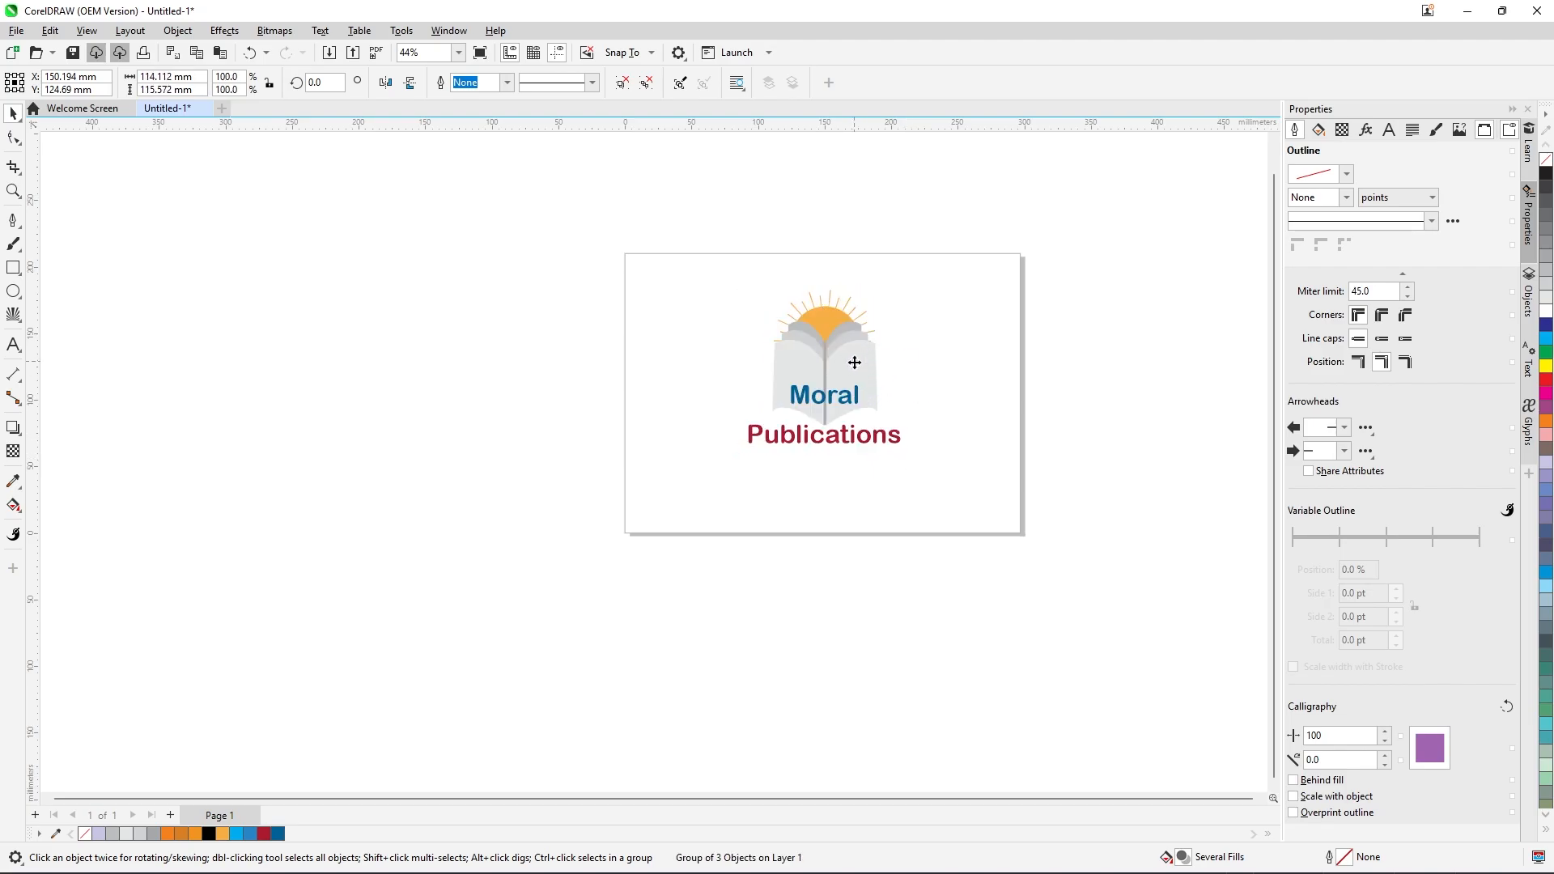
left_click_drag(853, 359, 863, 389)
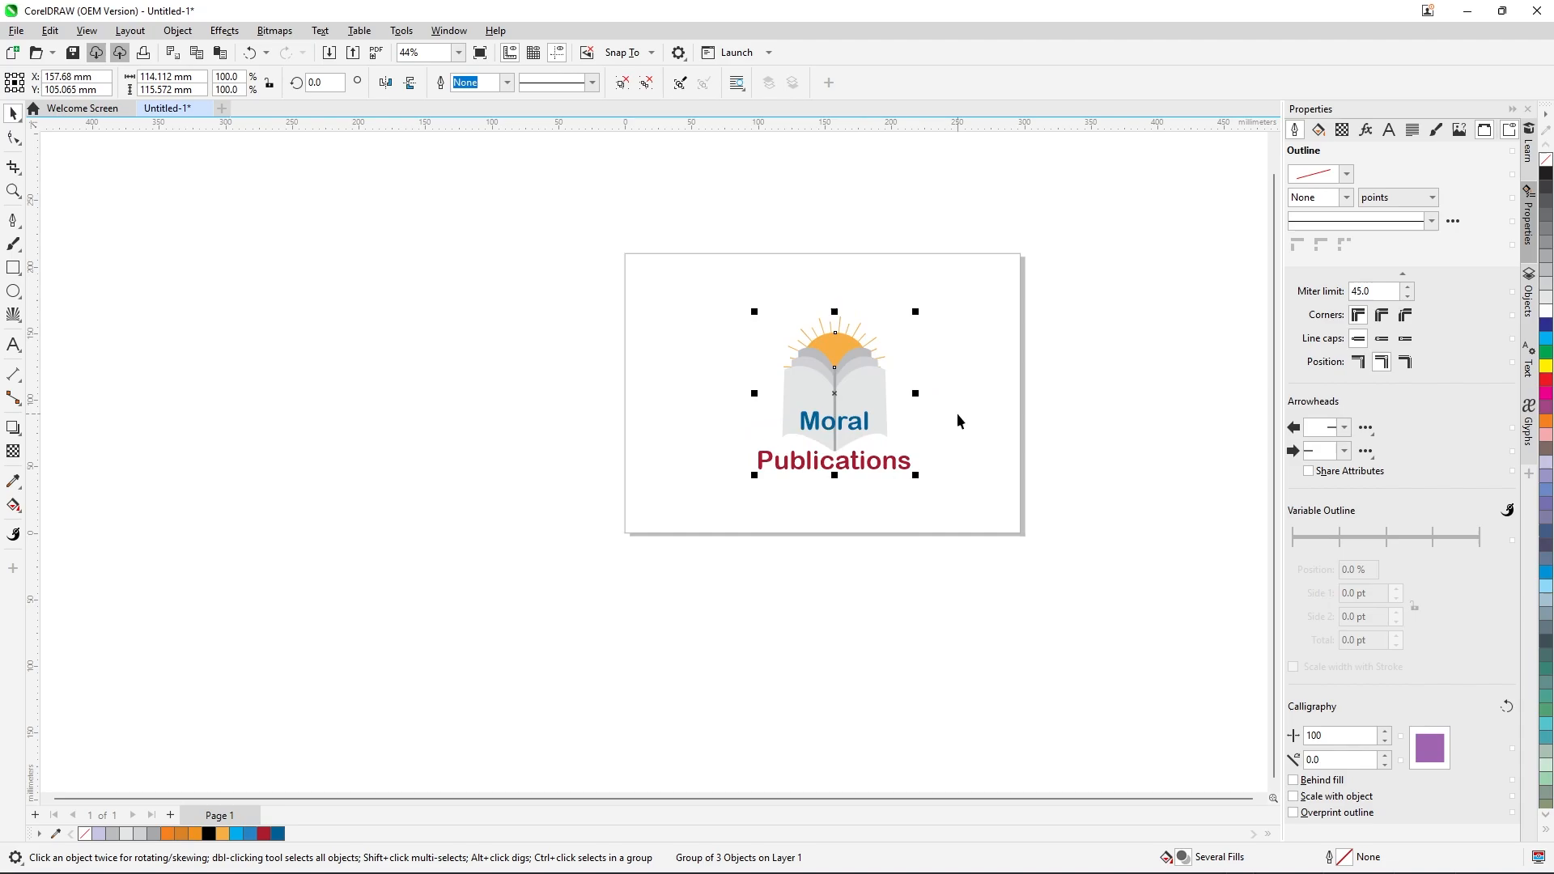
left_click(939, 429)
scroll(834, 359, "down", 2)
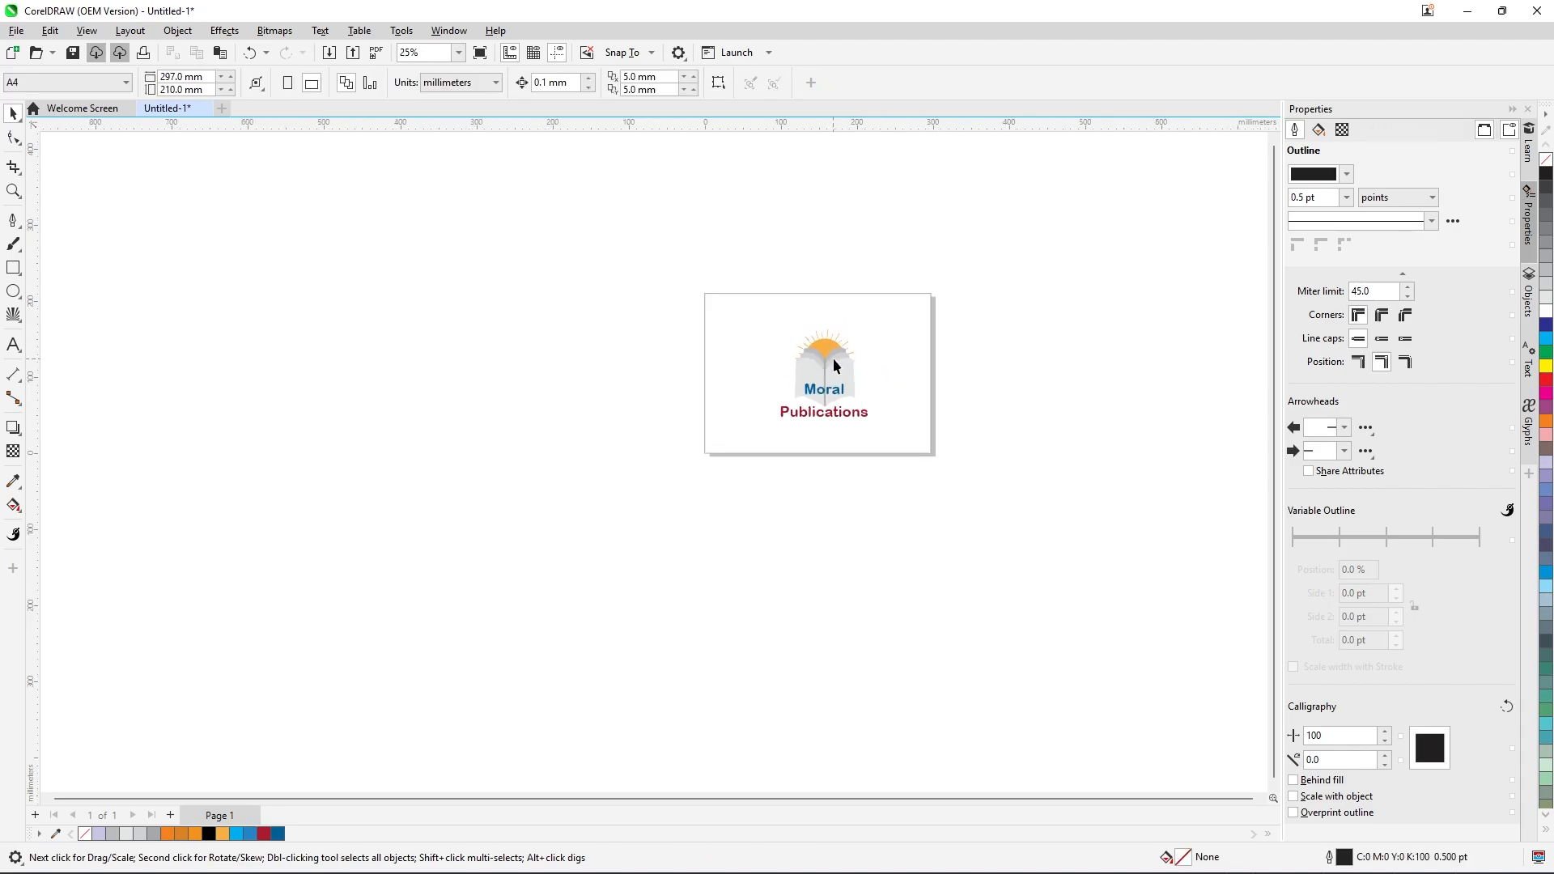
Scale the logo group up about its centre to about 131 × 133 mm and deselect it.
scroll(836, 366, "up", 2)
left_click(833, 357)
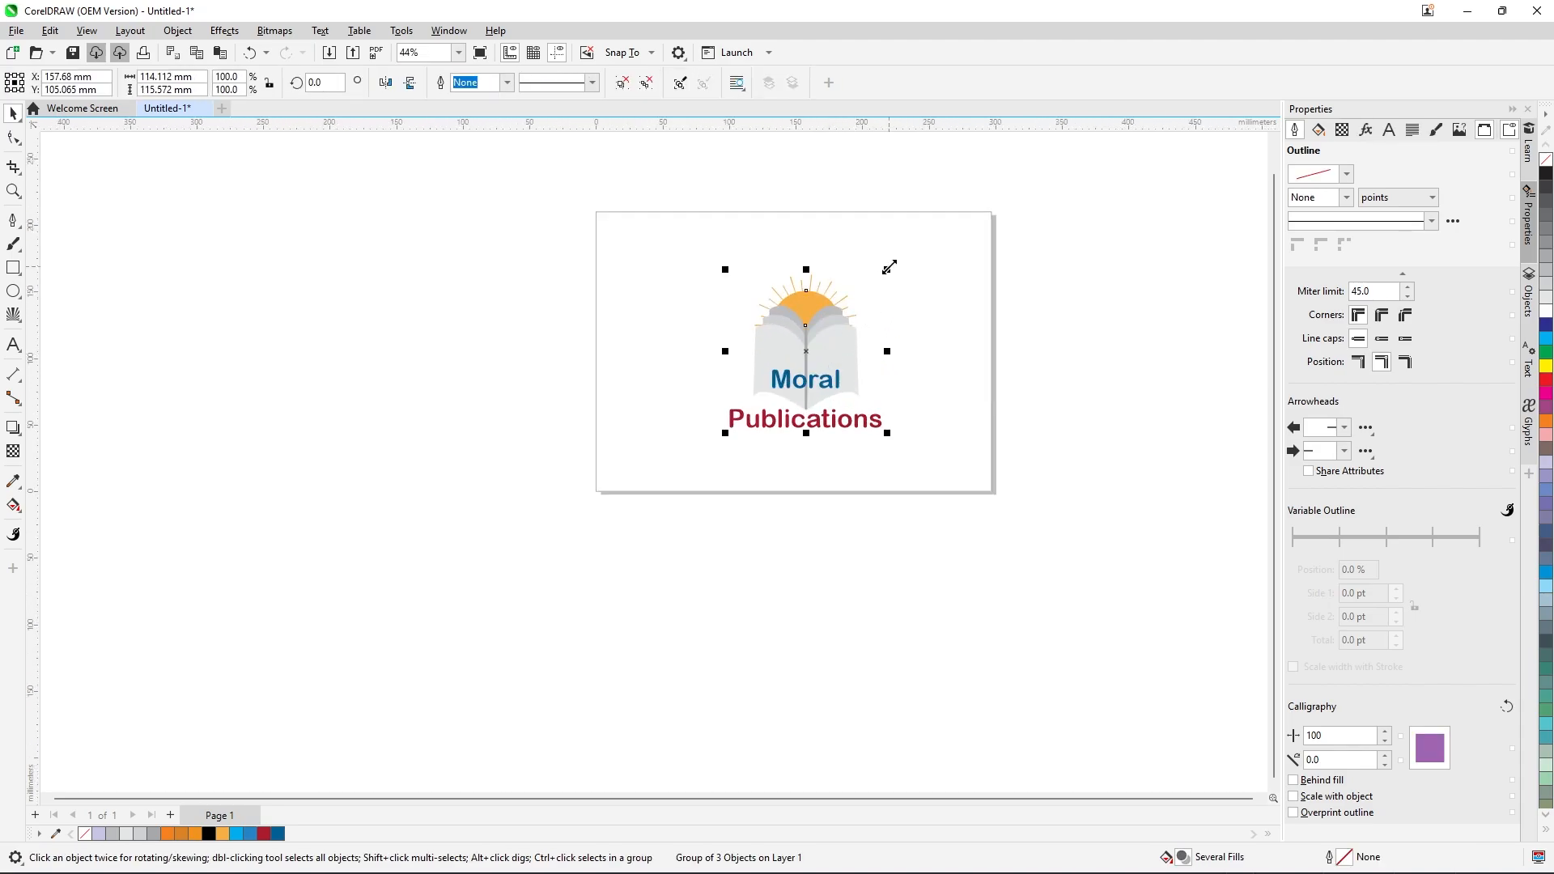
left_click_drag(888, 264, 910, 260)
left_click(925, 370)
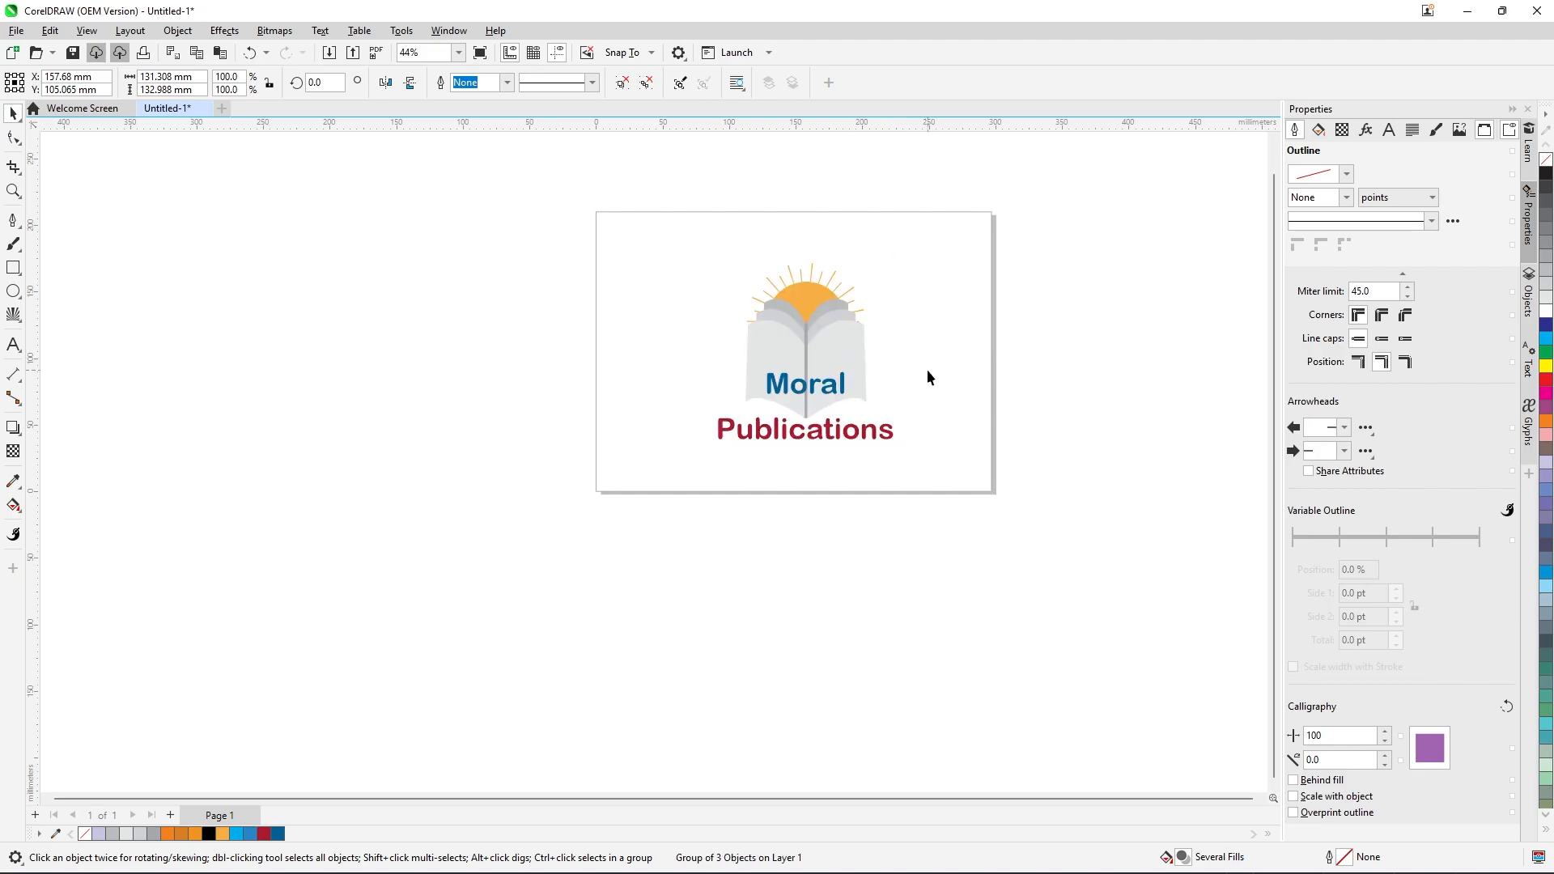
scroll(915, 357, "down", 2)
left_click(859, 360)
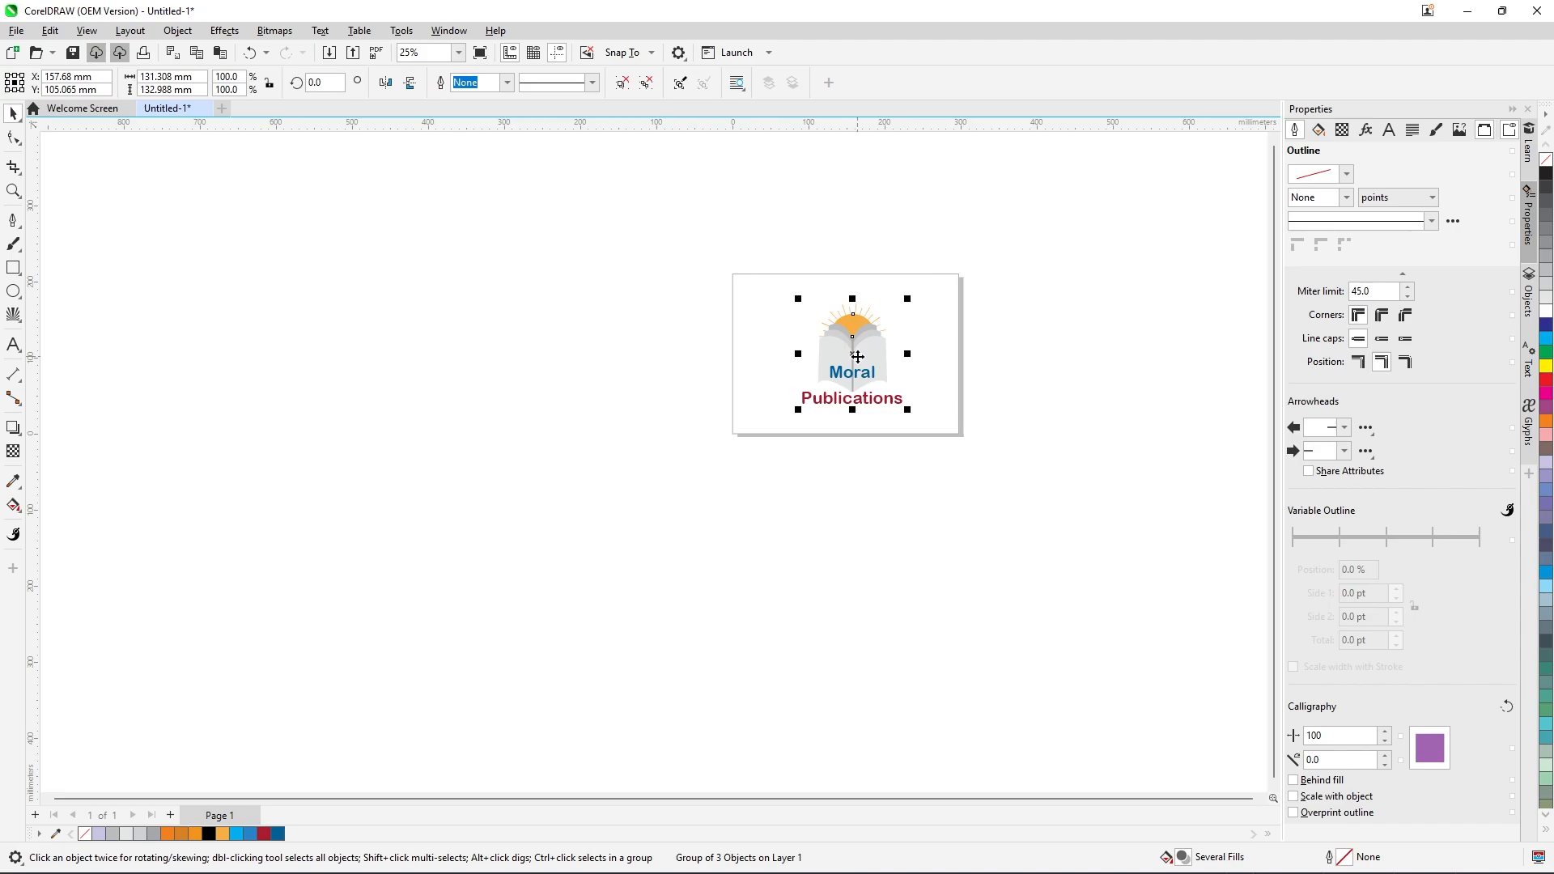
left_click(945, 351)
scroll(899, 353, "down", 2)
scroll(920, 353, "up", 2)
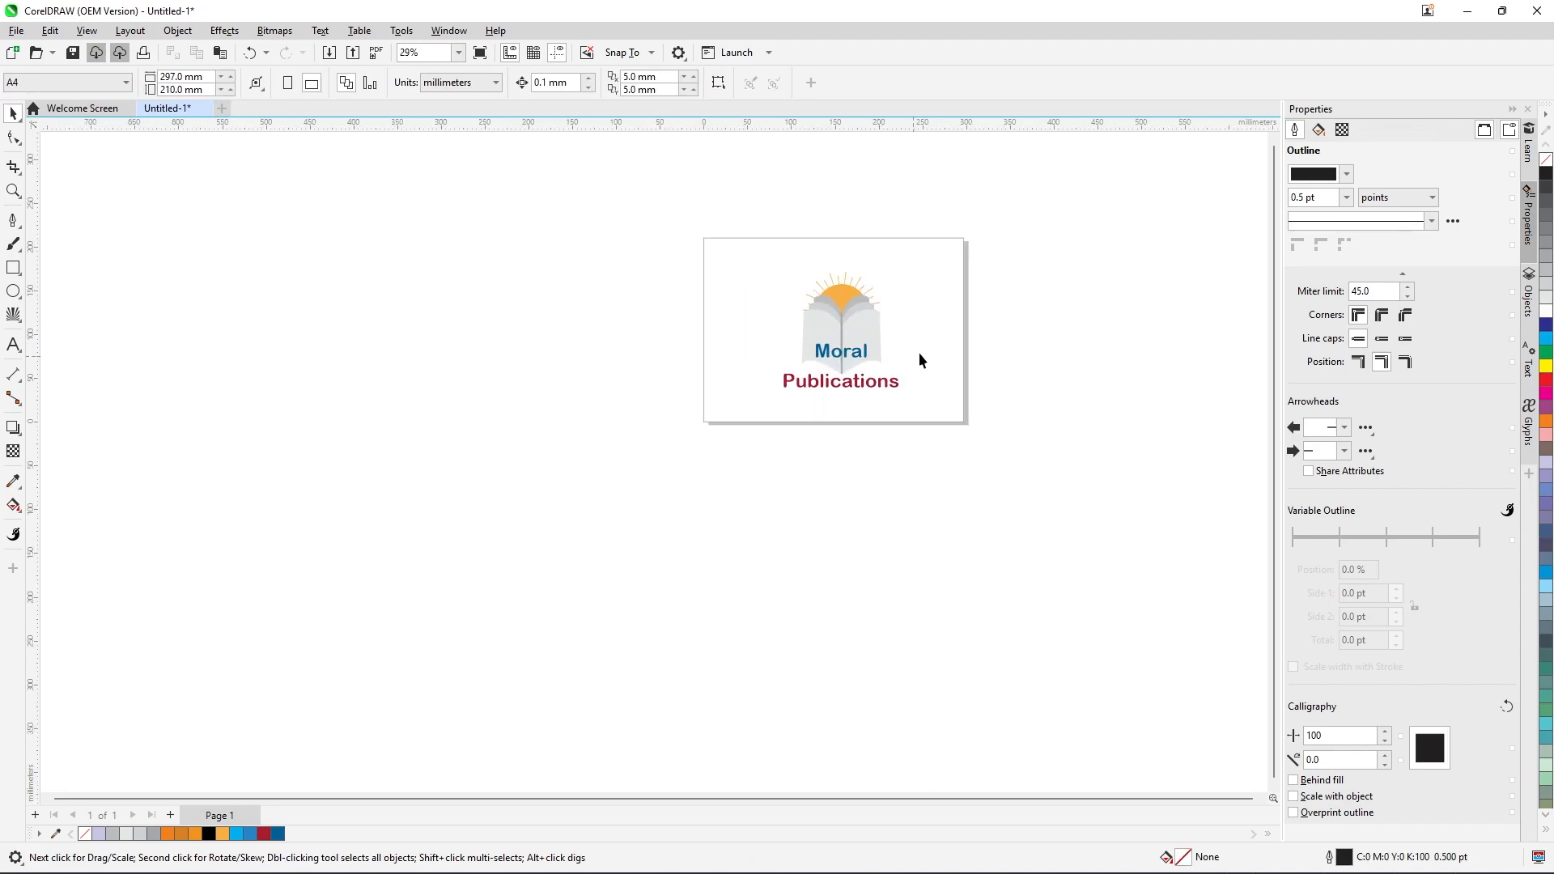
scroll(924, 340, "up", 1)
scroll(929, 306, "down", 2)
scroll(939, 293, "up", 3)
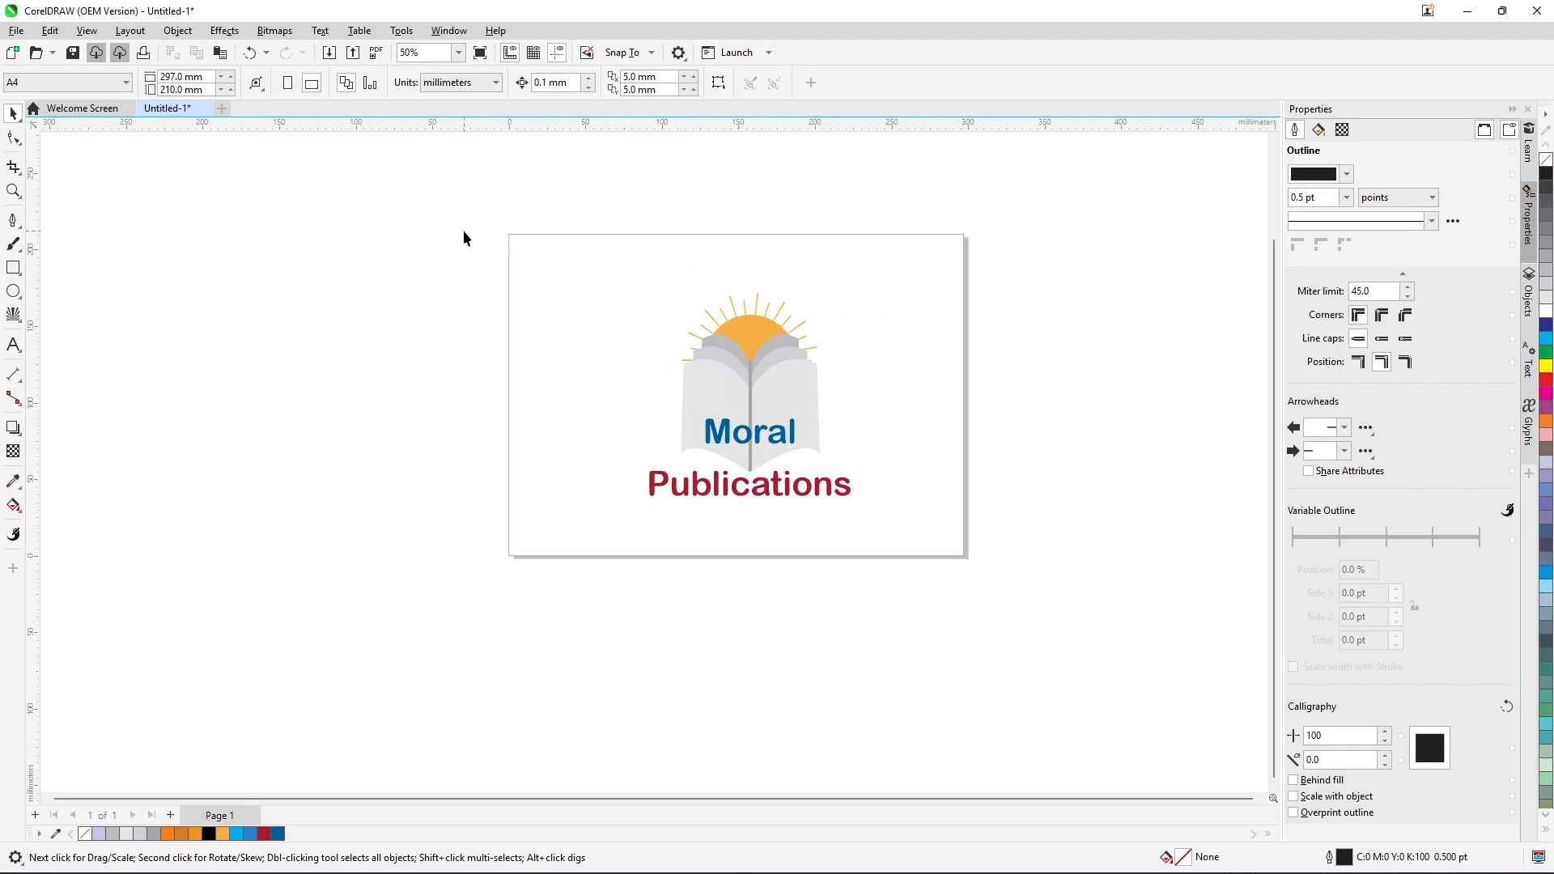
Save the drawing to the Desktop as a CDR file named "moral publications logo".
key("ctrl+s")
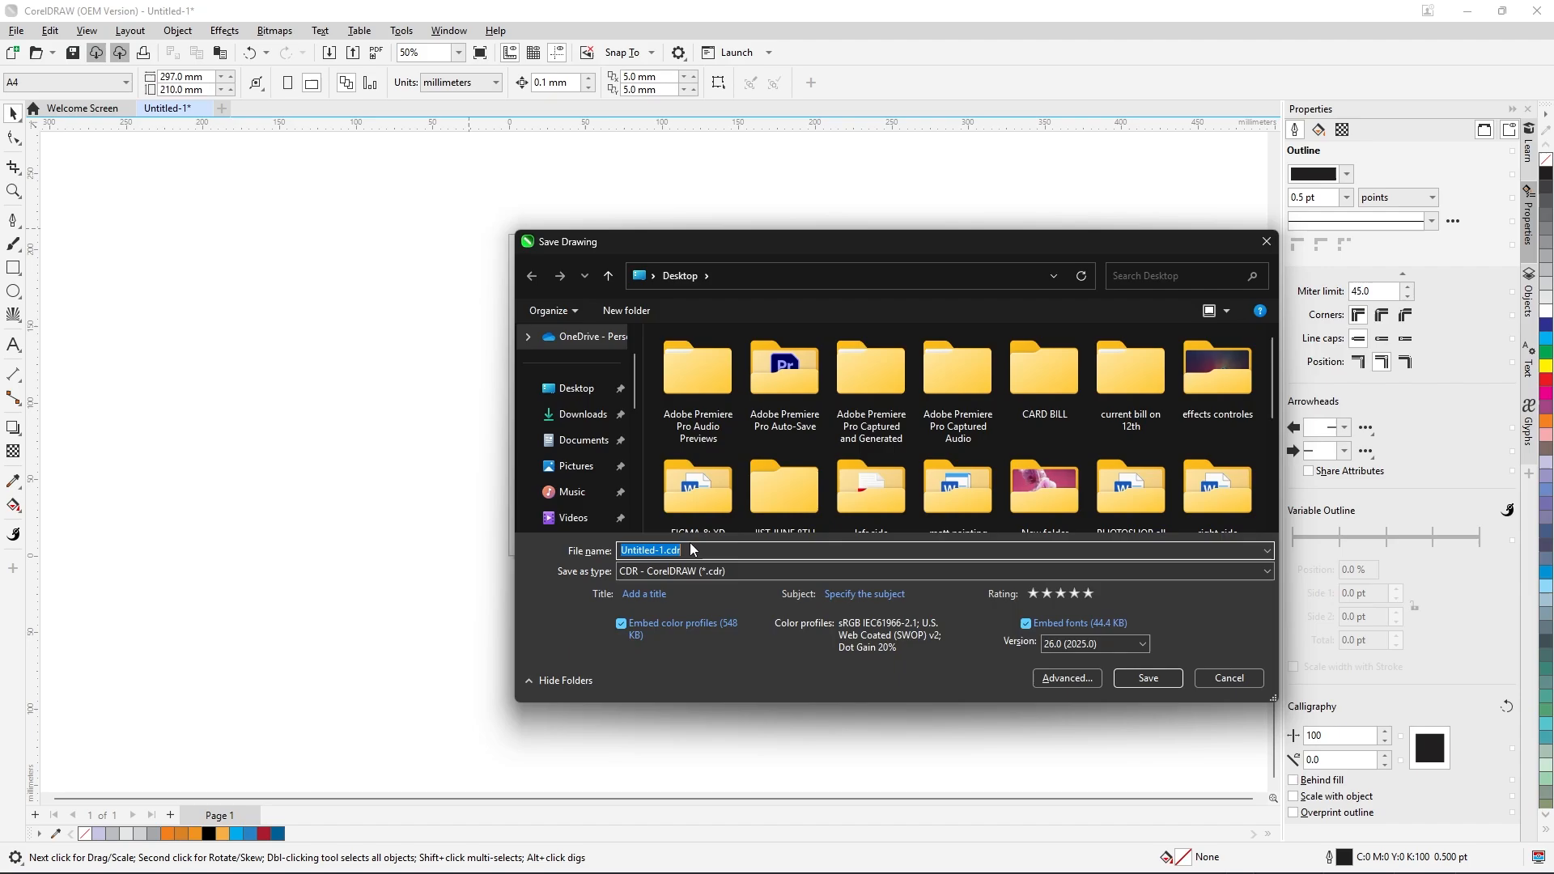
type("mor")
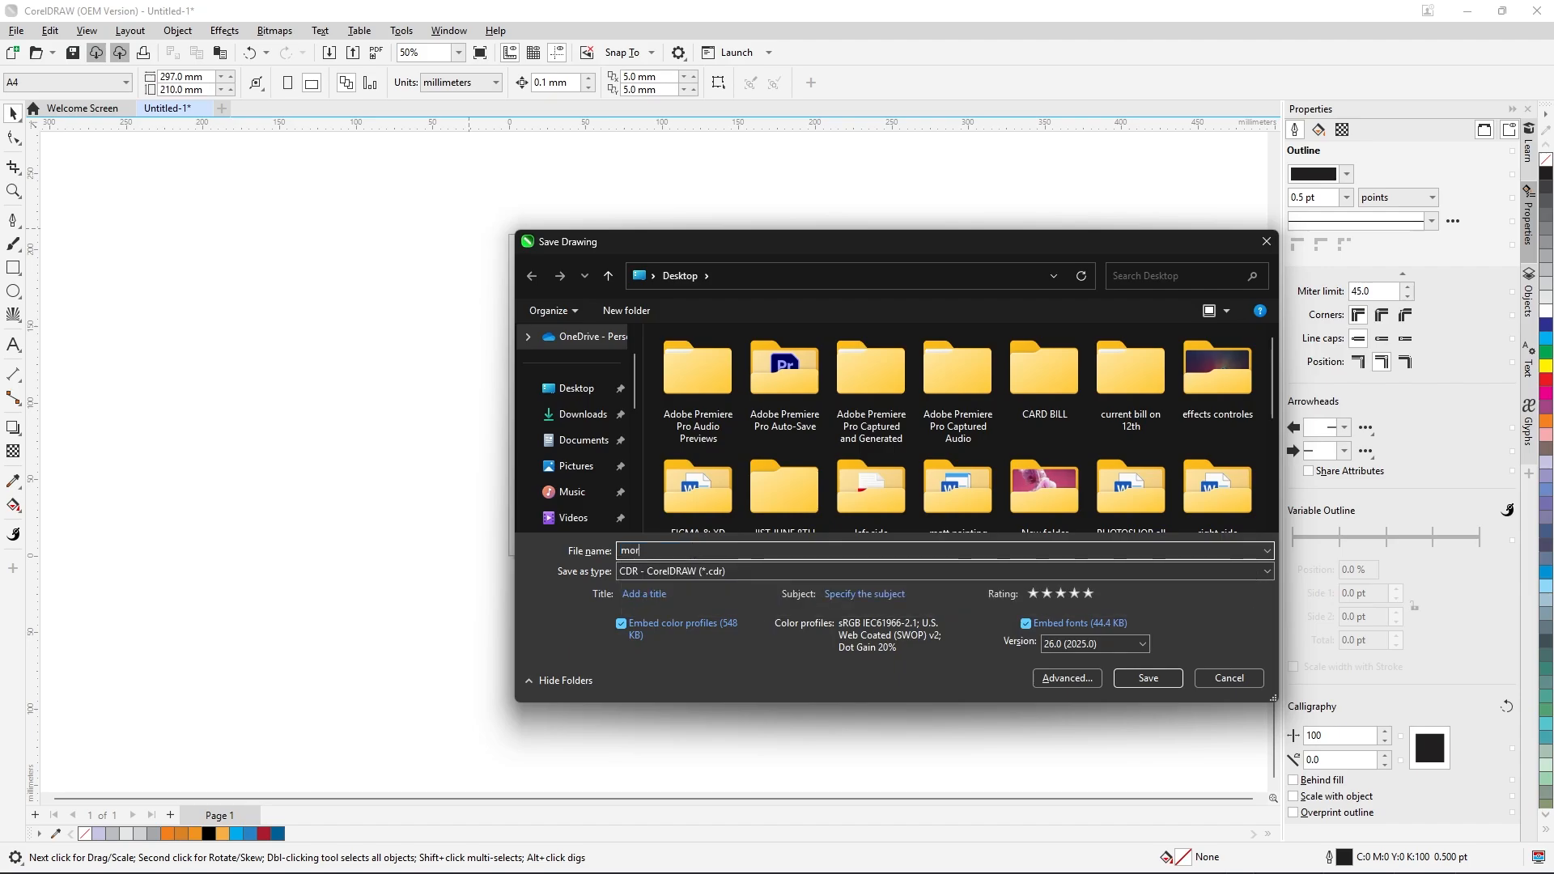
type("al publications logo")
left_click(1129, 677)
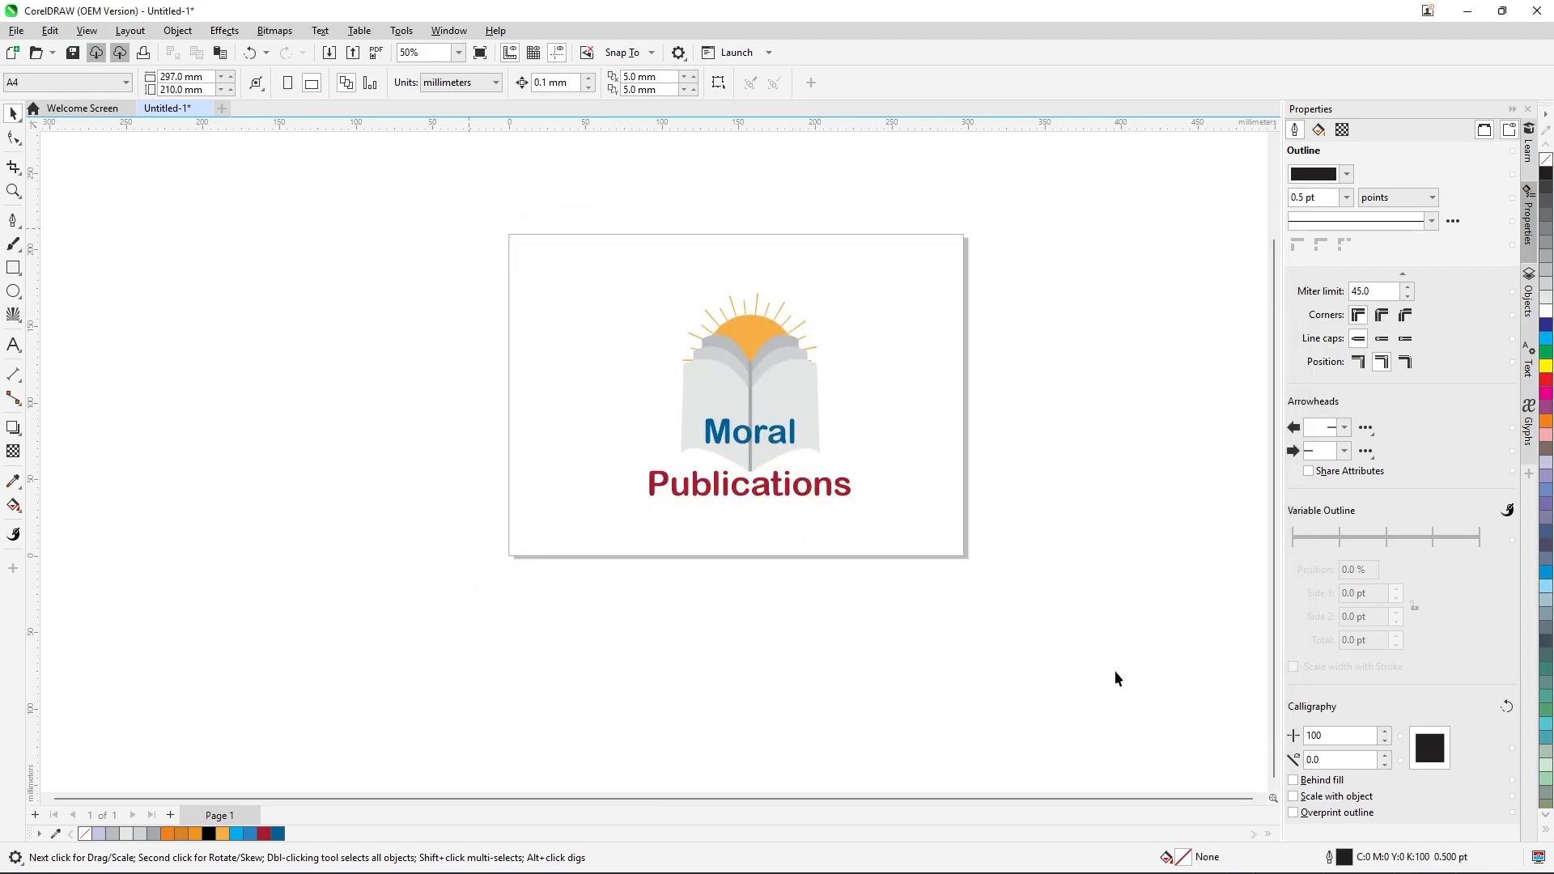
Export the page to the Desktop as "moral publications logo.jpg" in JPEG format, accepting the offered CMYK and Highest quality settings.
scroll(765, 353, "down", 3)
scroll(767, 361, "up", 4)
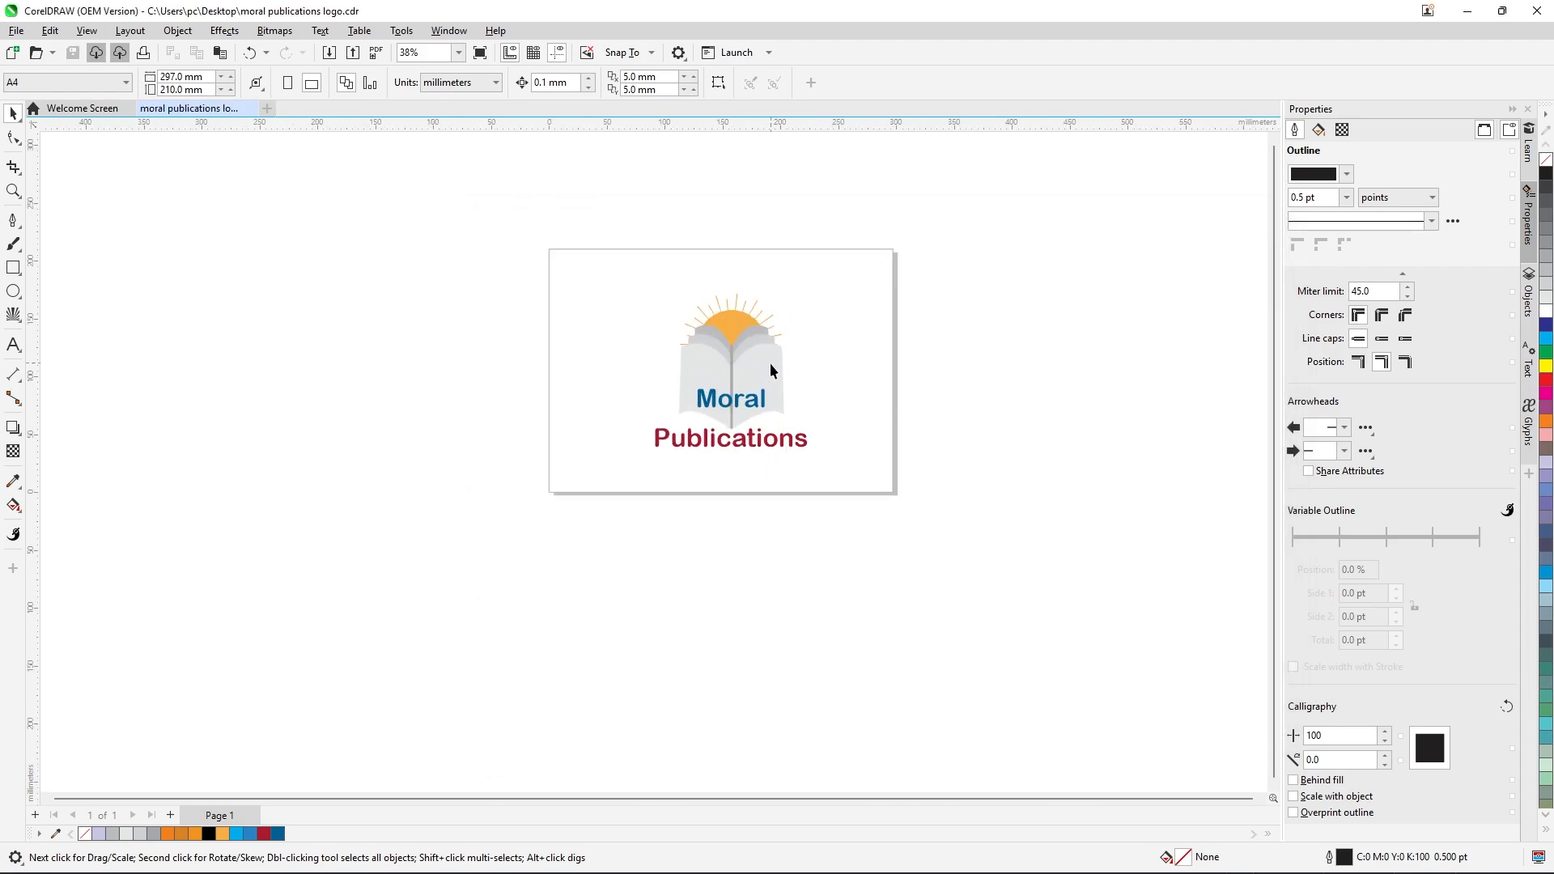
left_click(17, 30)
left_click(71, 318)
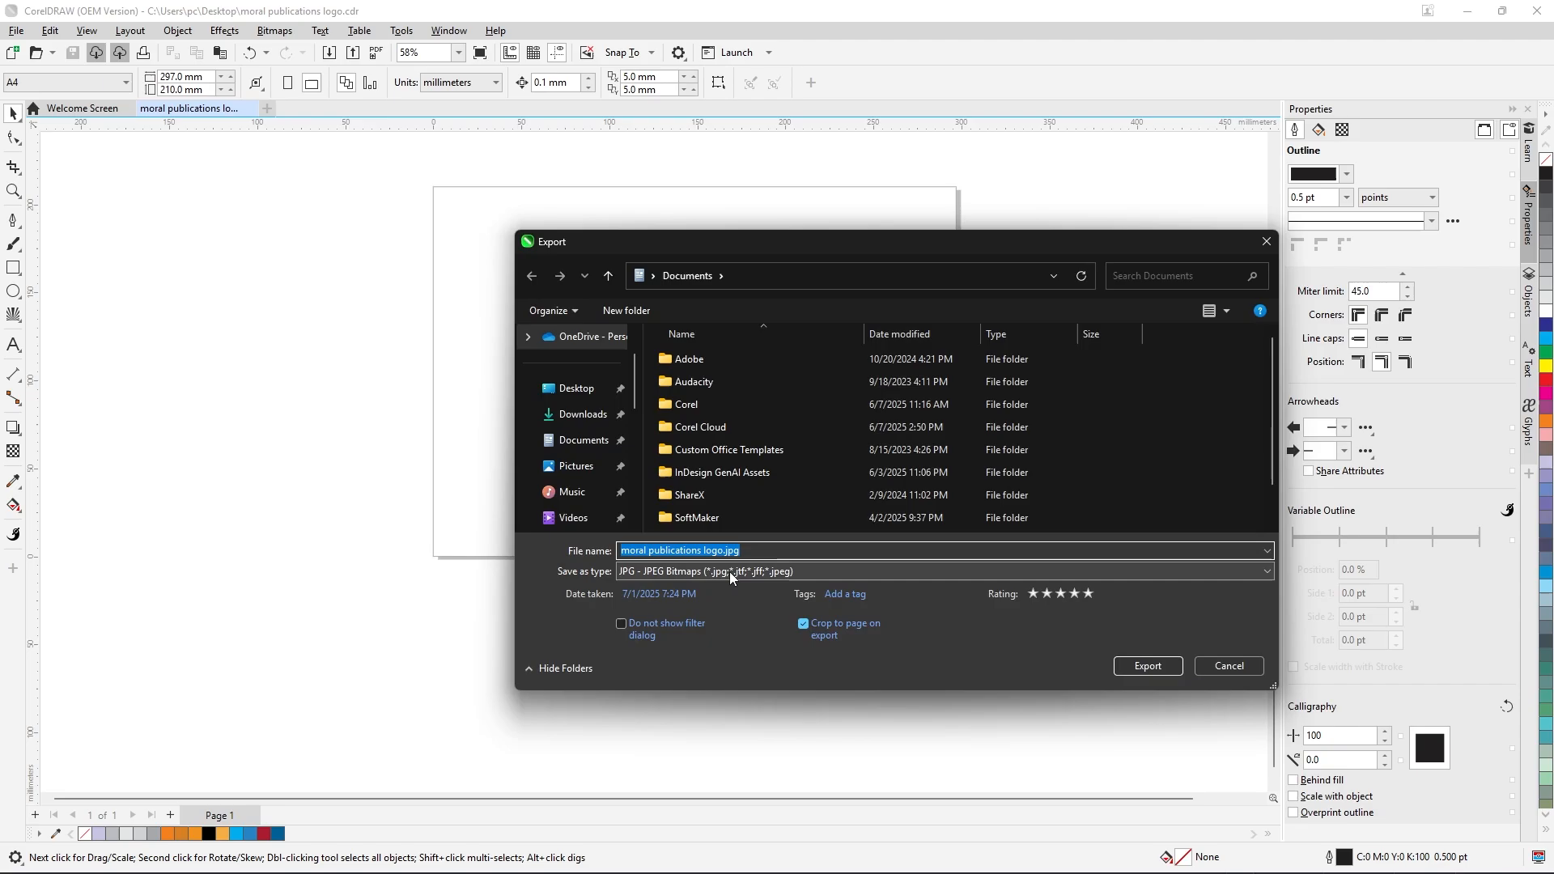
left_click(586, 392)
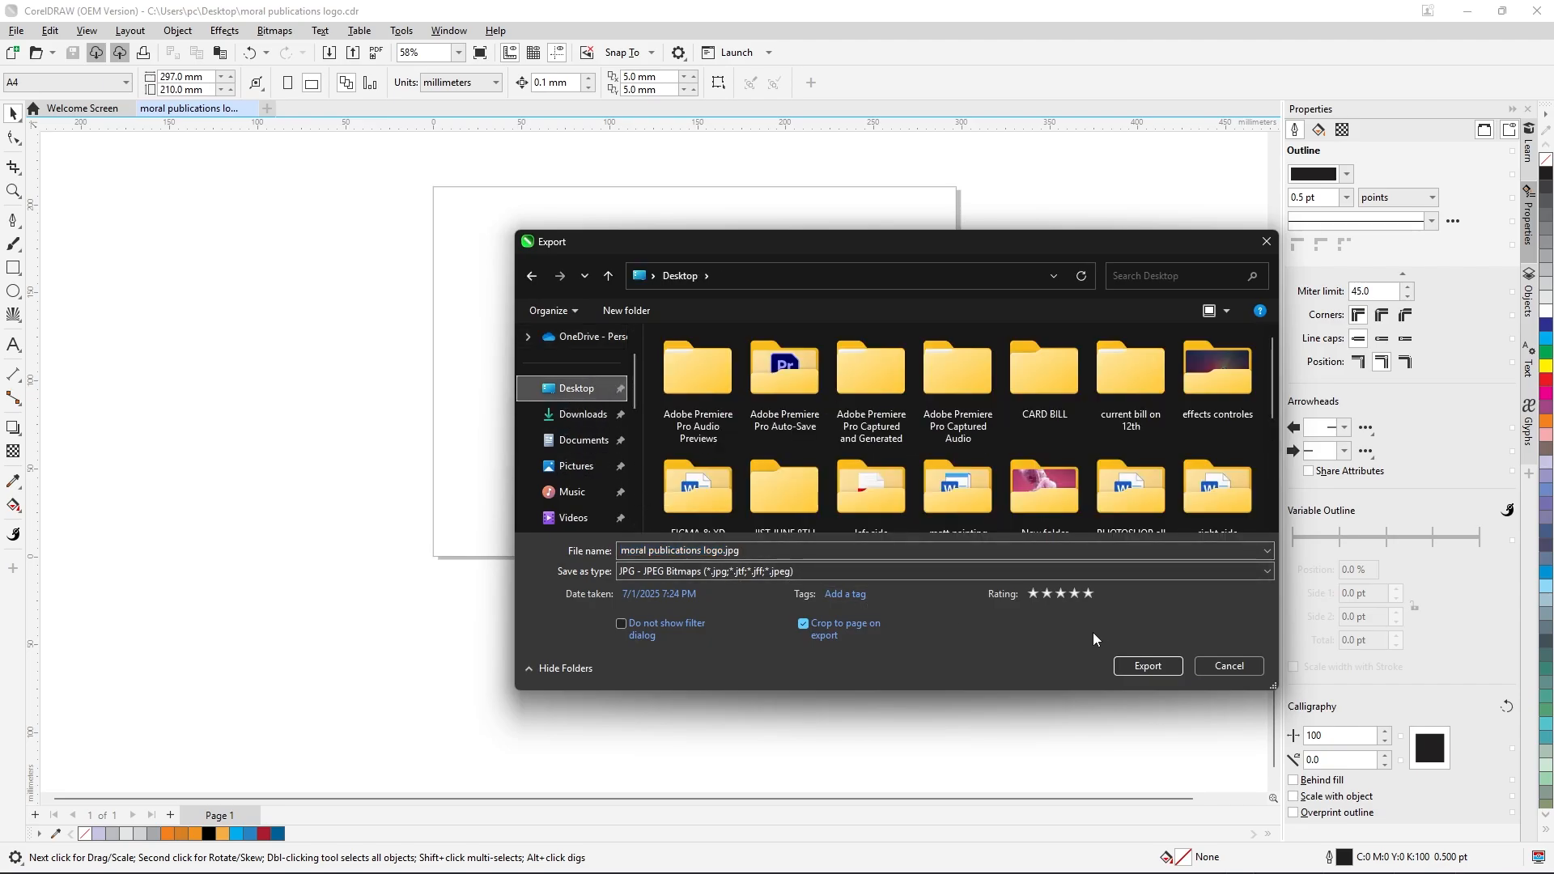
left_click(798, 569)
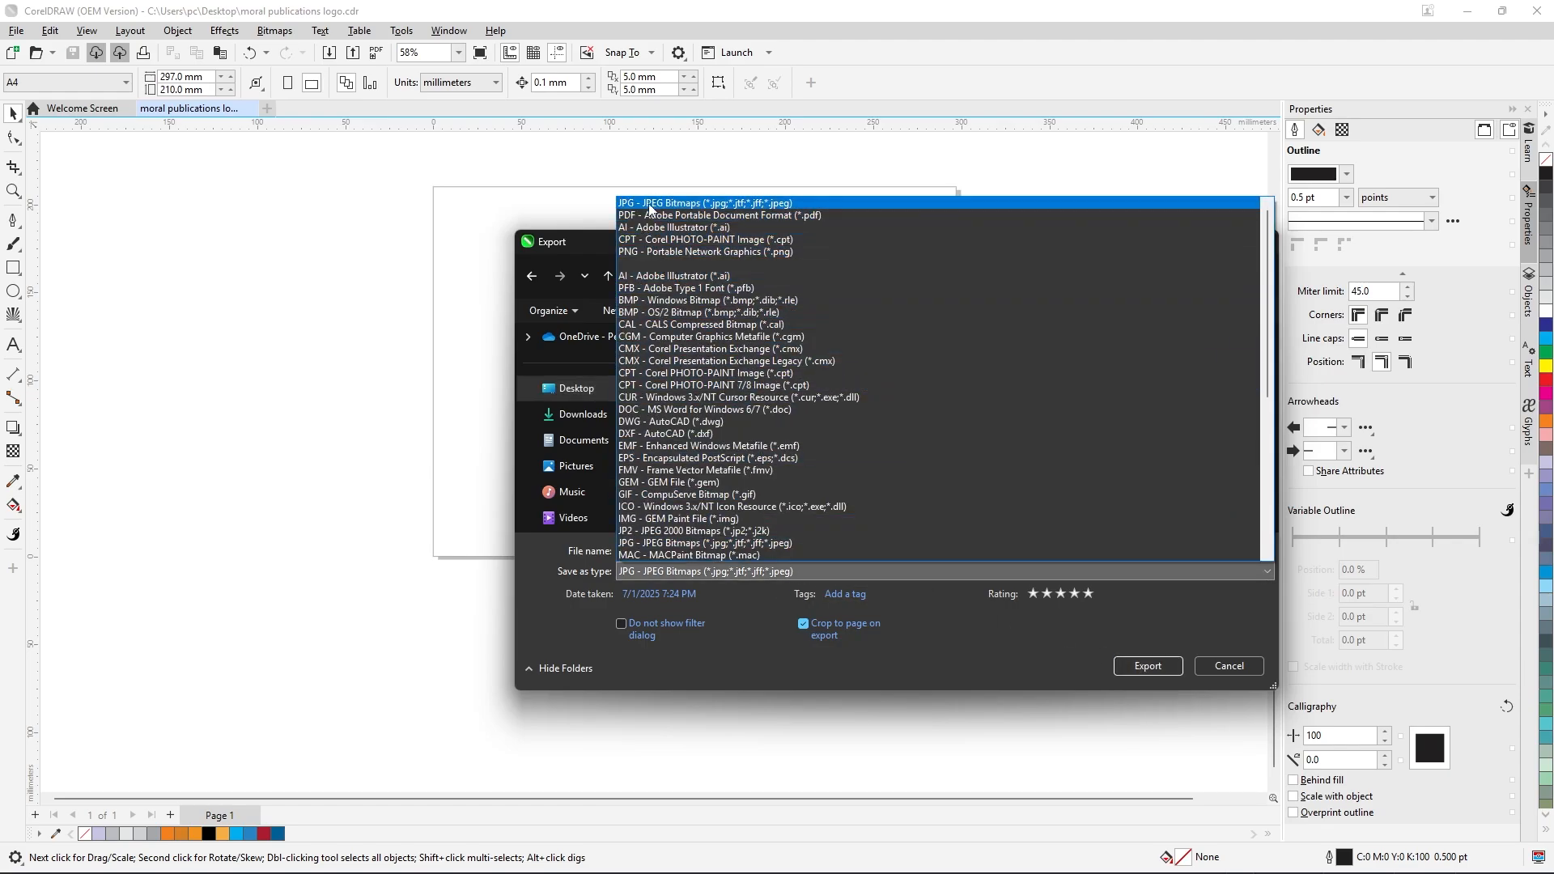
left_click(676, 203)
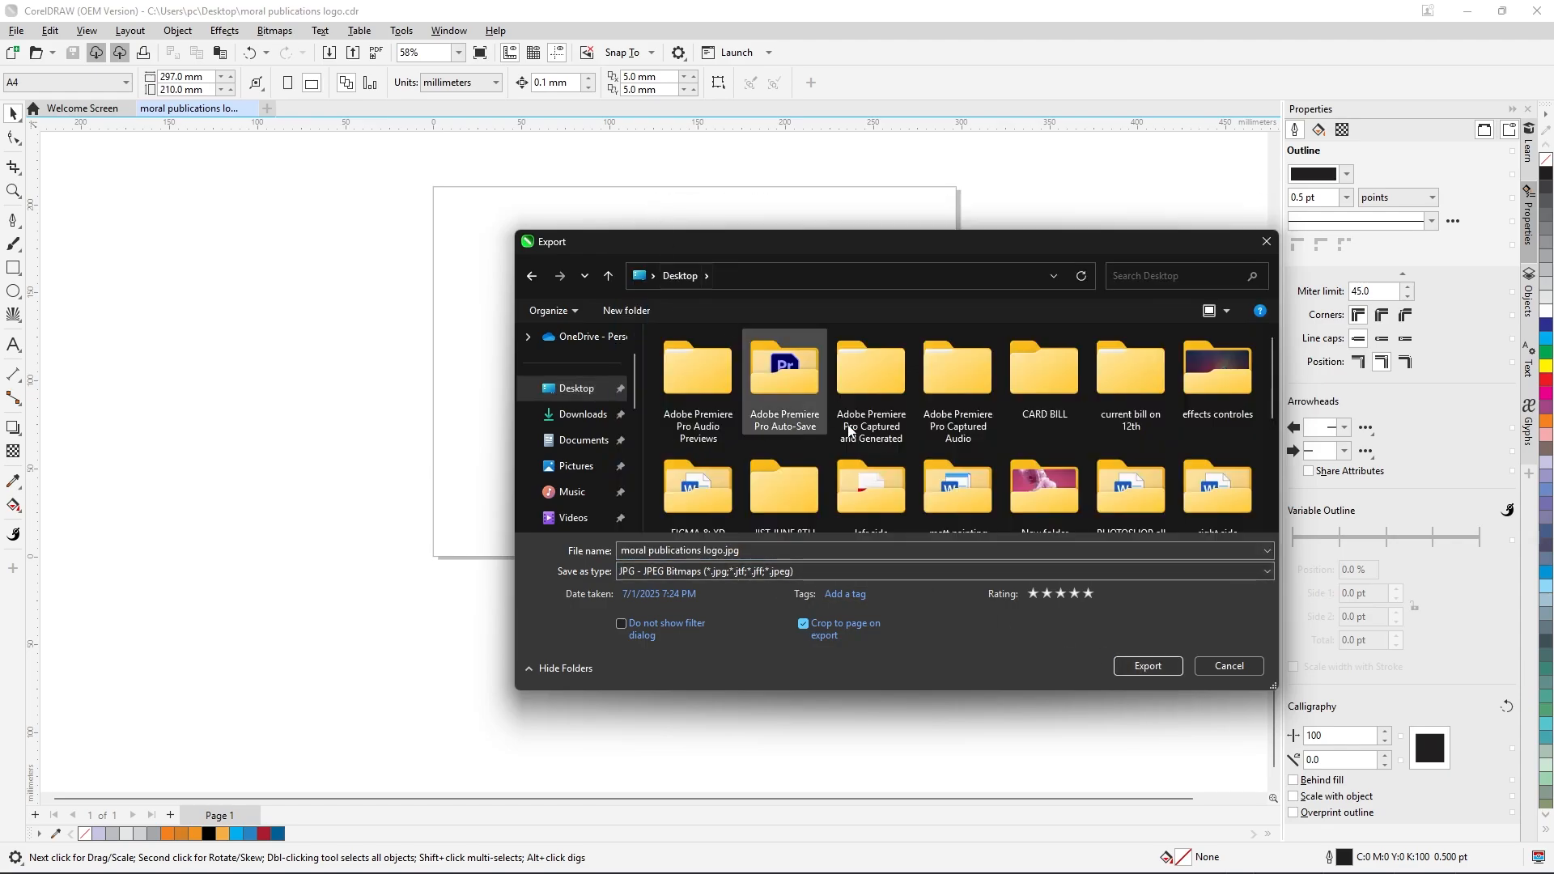
left_click(1132, 671)
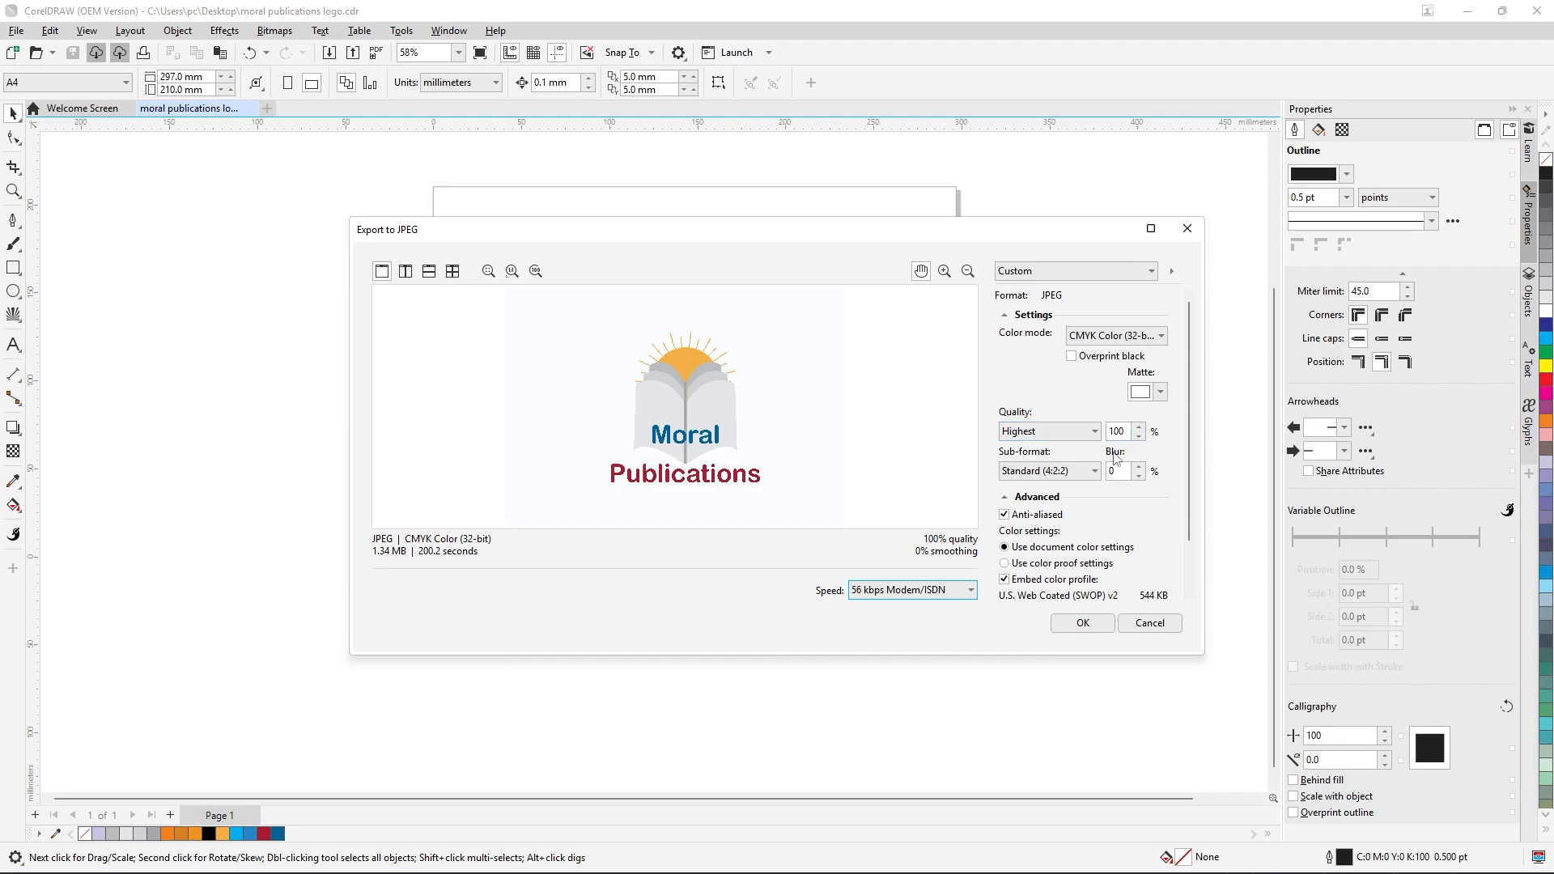
left_click(1083, 623)
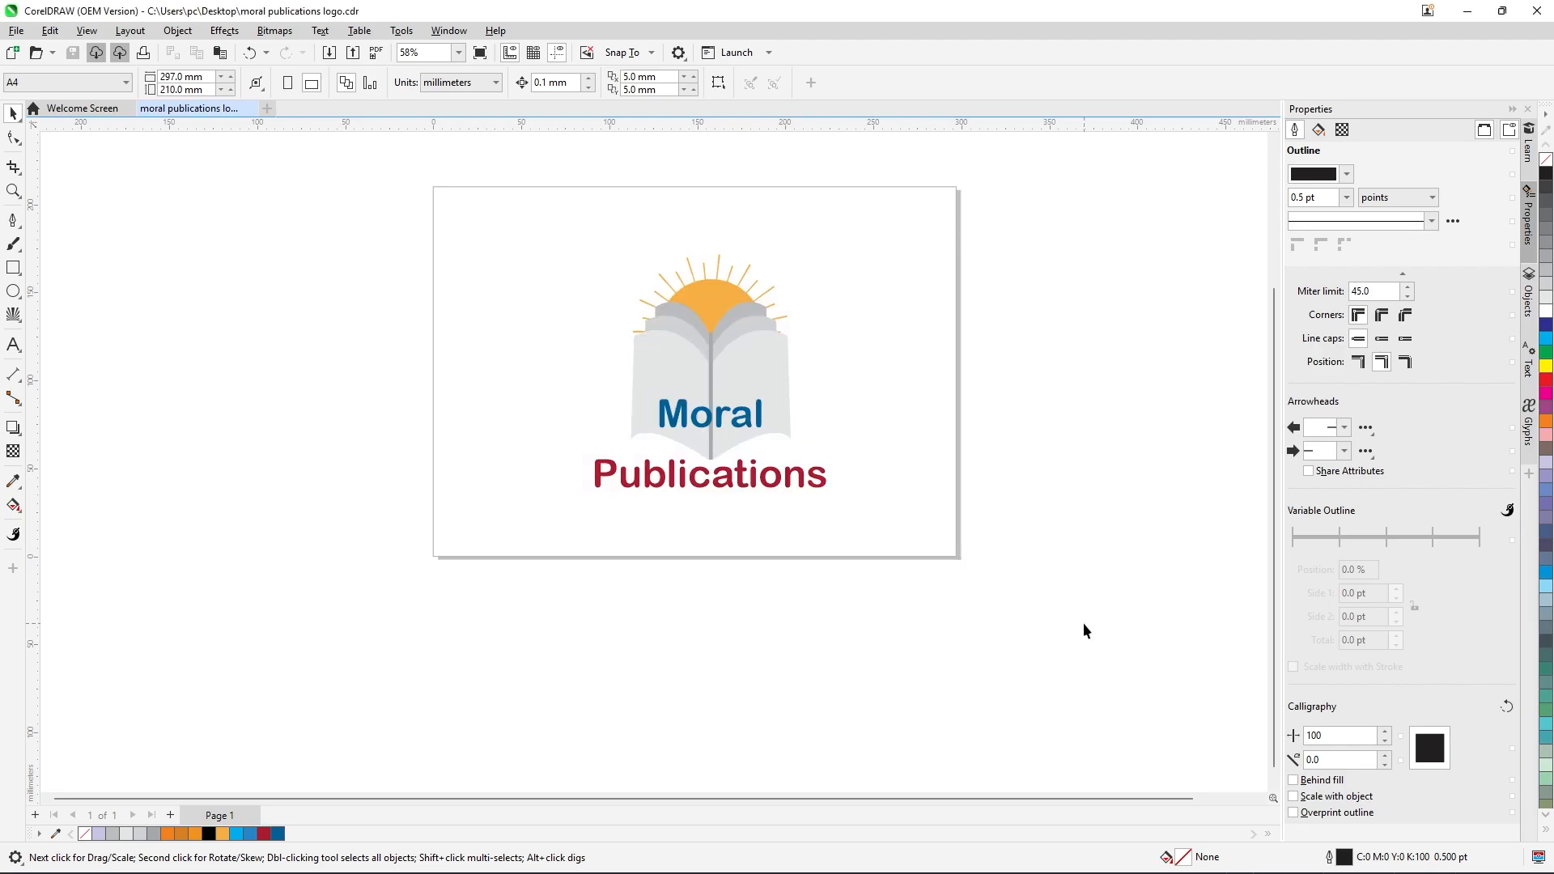
Go to the Windows desktop and open the exported "moral publications logo.jpg" to check the logo image.
left_click(1467, 12)
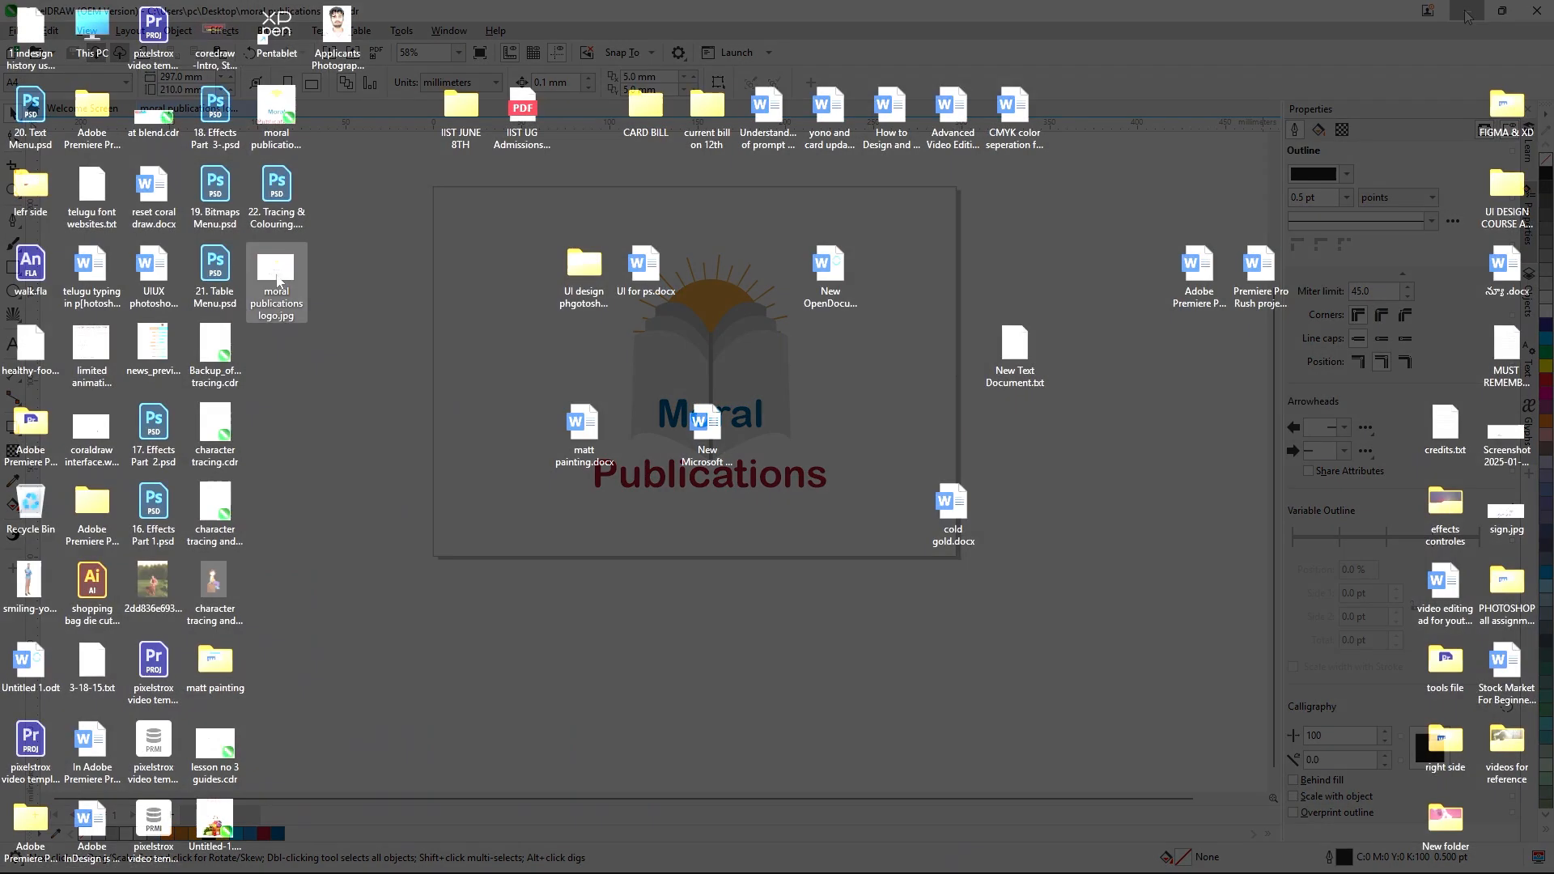
double_click(277, 276)
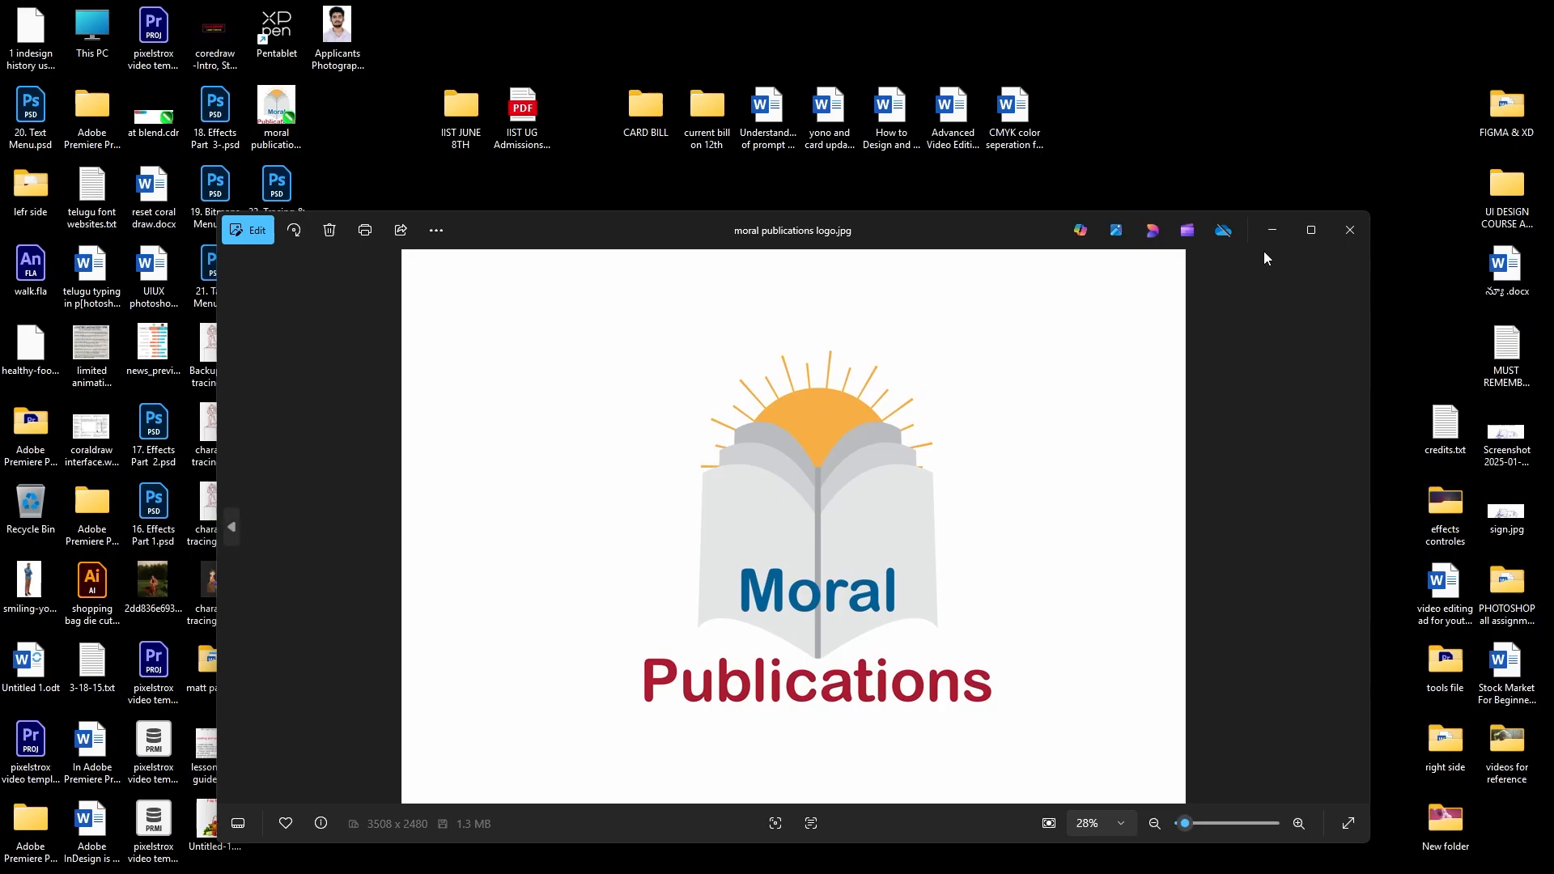
View the exported JPG logo at full window size, close the viewer and return to the logo drawing in CorelDRAW.
left_click(1312, 231)
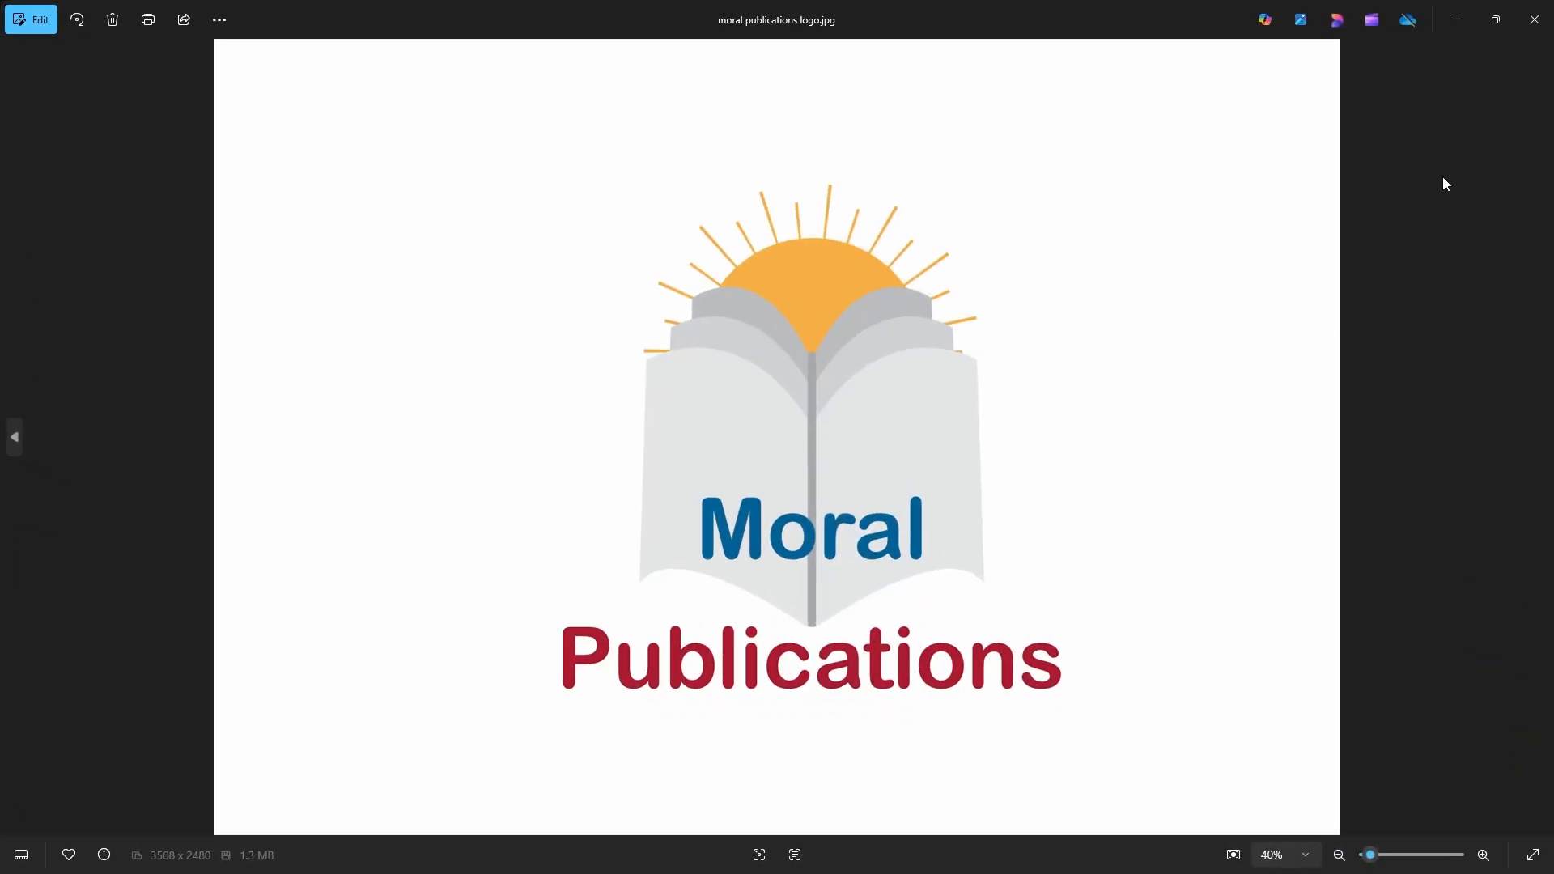
left_click(1533, 20)
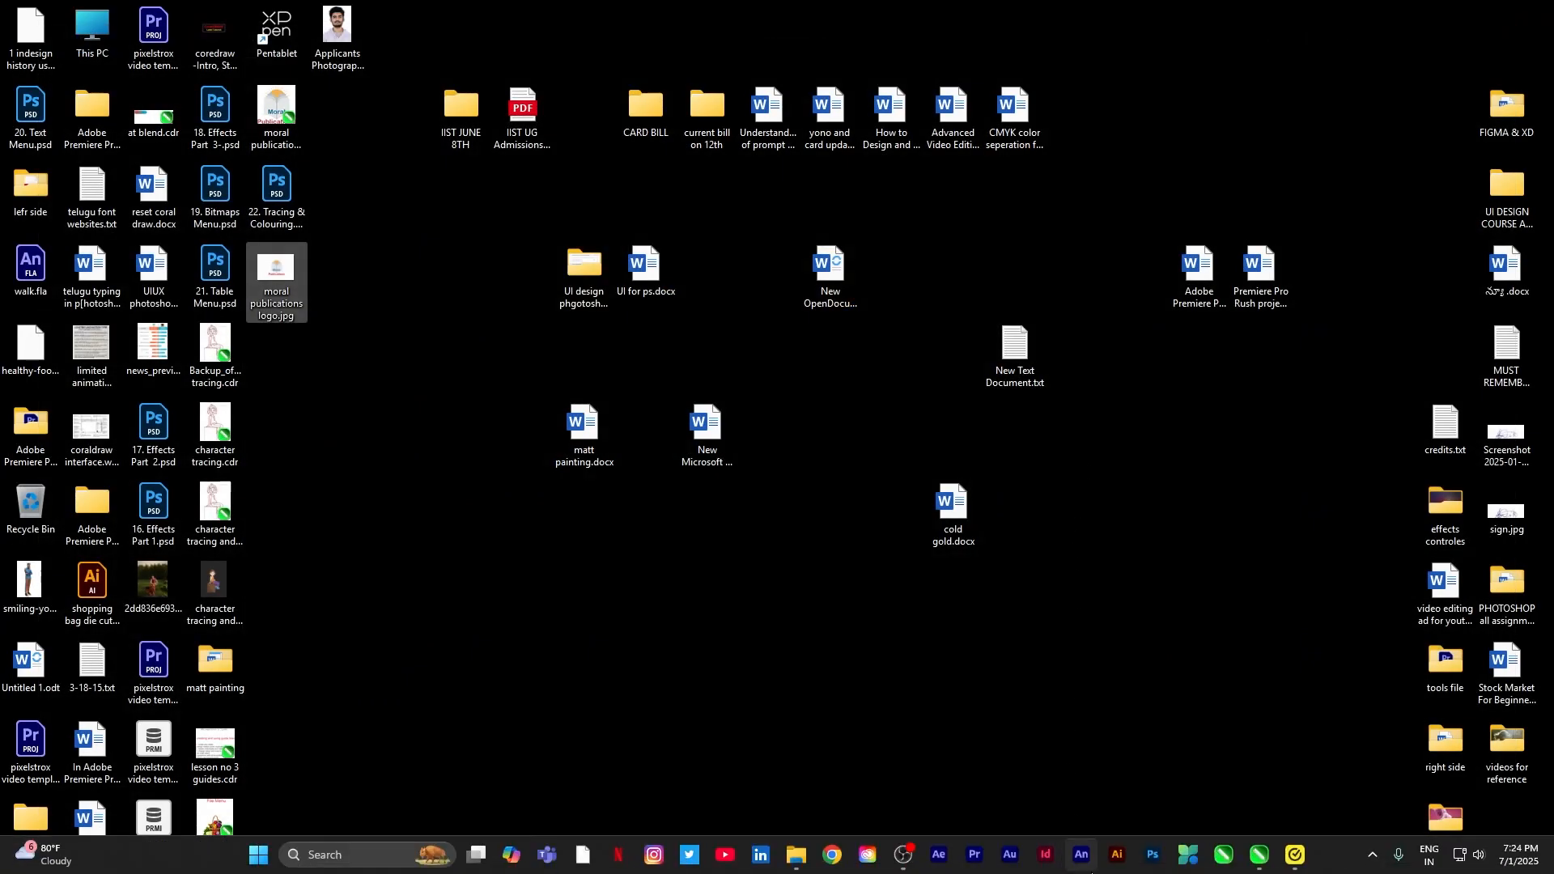
left_click(1256, 859)
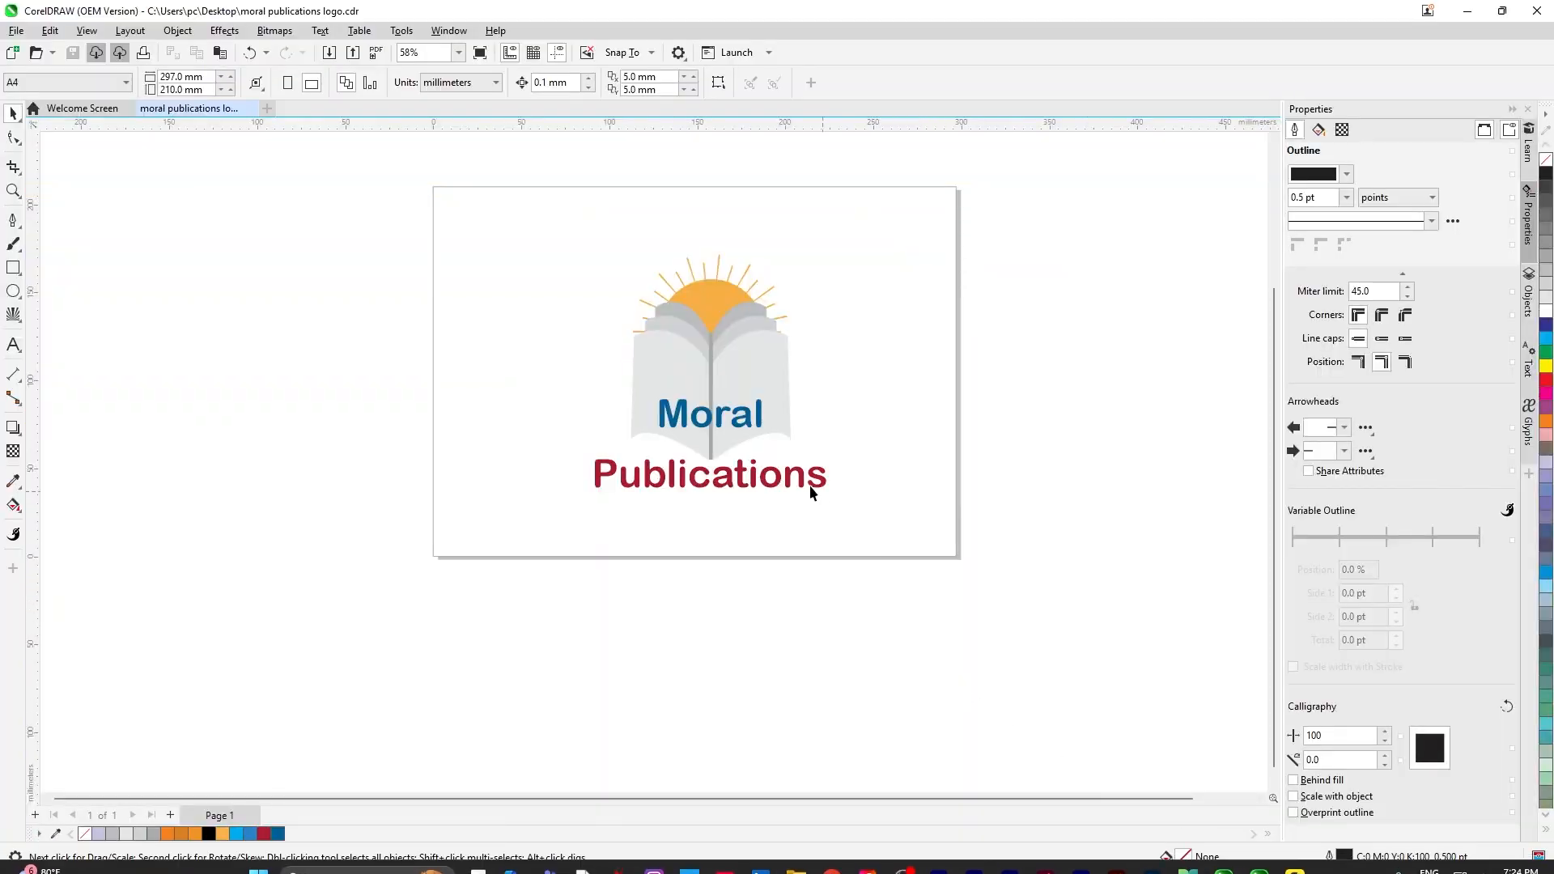
scroll(664, 216, "up", 1)
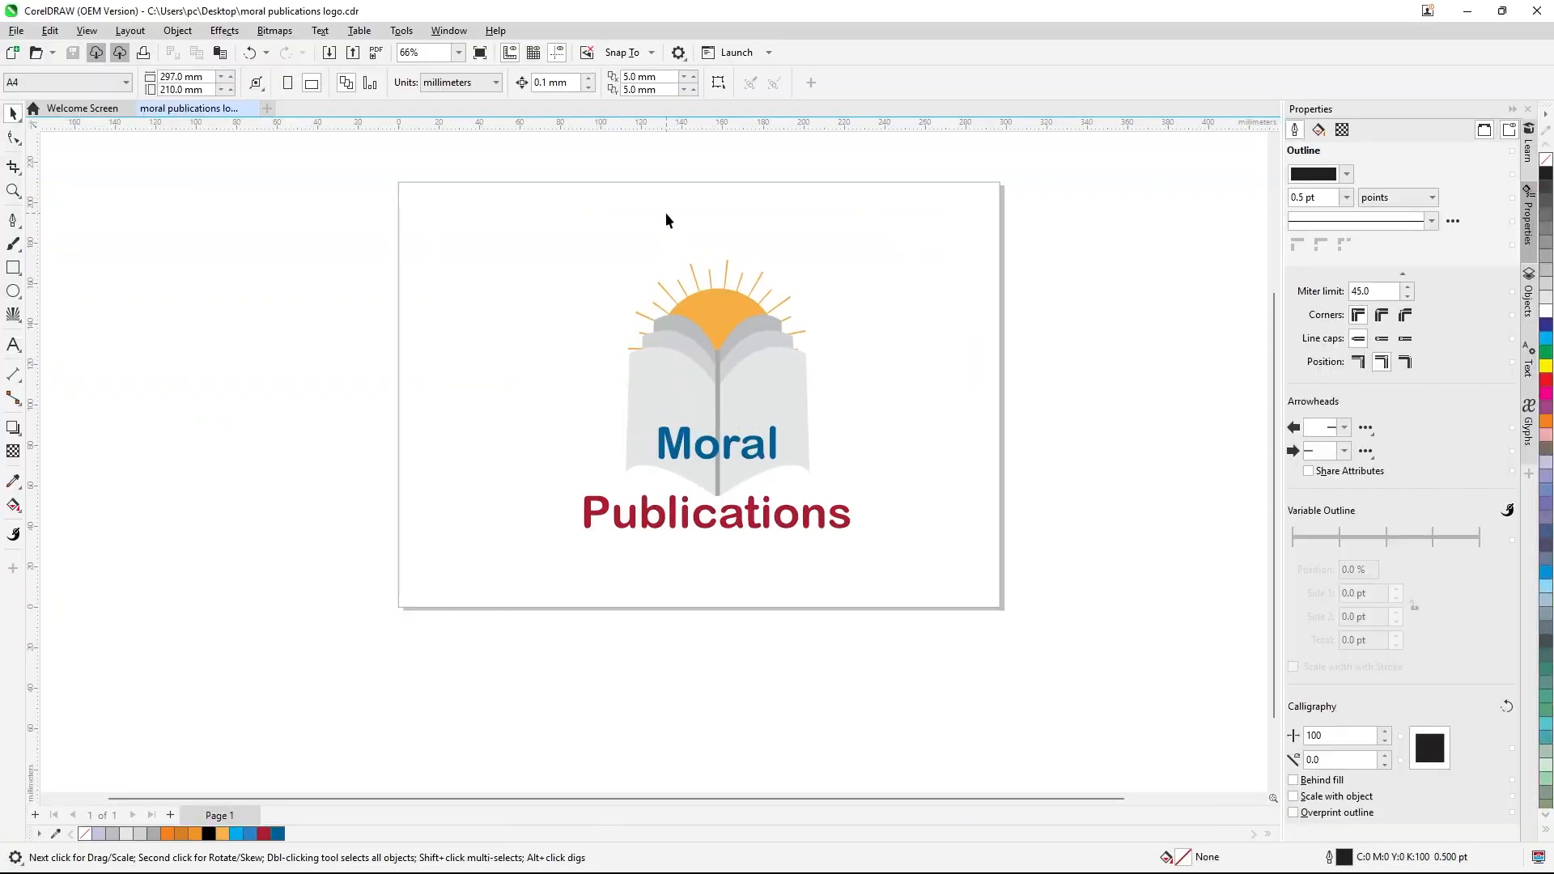
Start exporting the logo page to the Desktop as "moral publications logo.pdf" in PDF format, cropped to the page, and bring up the PDF settings.
left_click(16, 30)
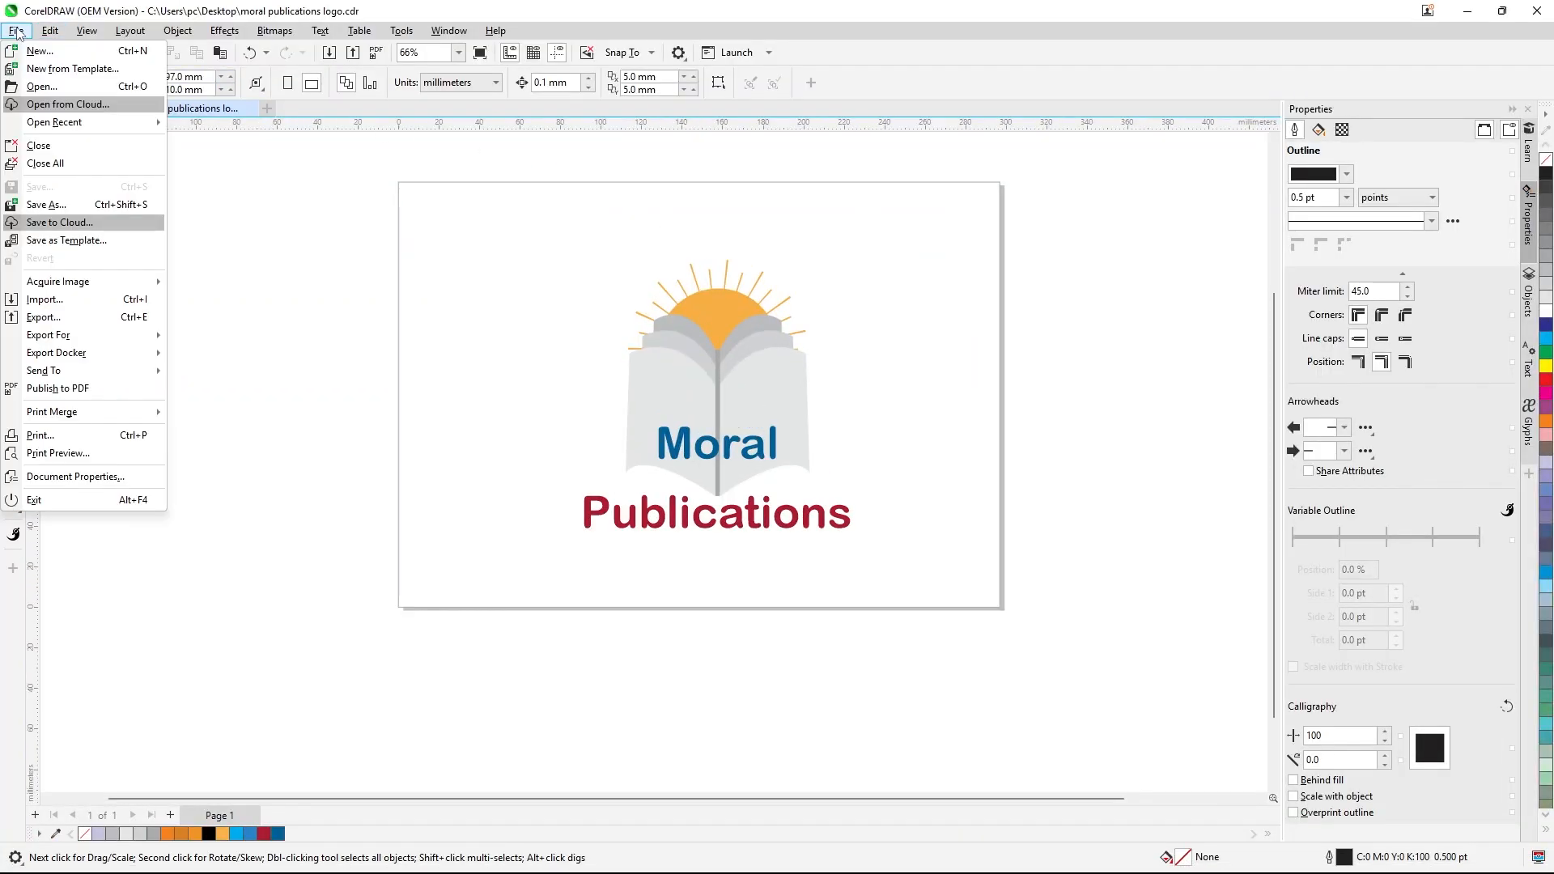
left_click(48, 317)
left_click(718, 574)
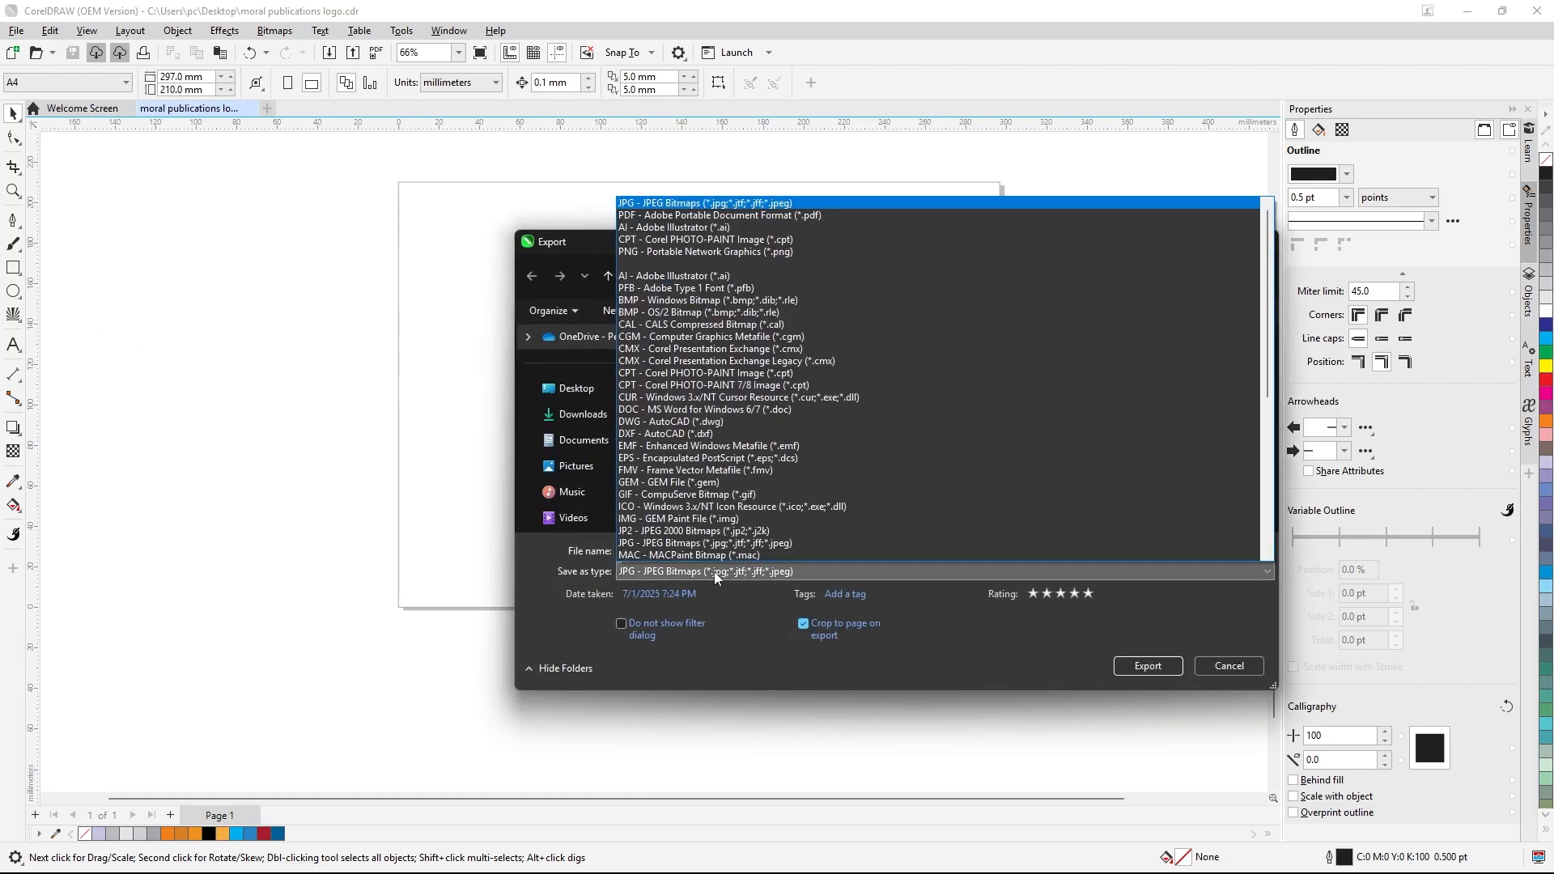
left_click(644, 214)
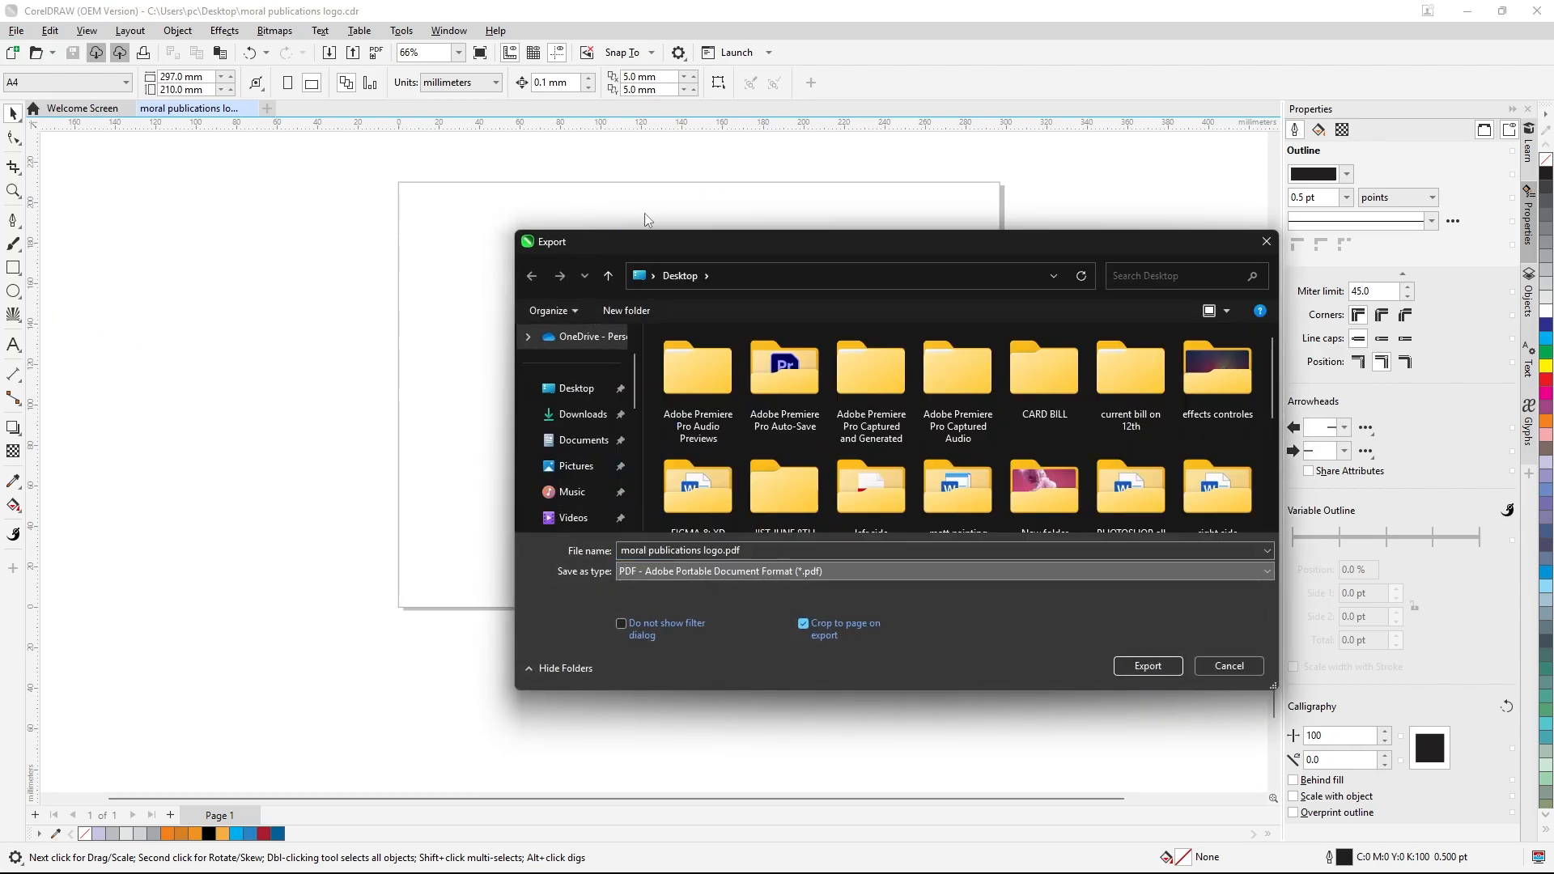
left_click(1124, 665)
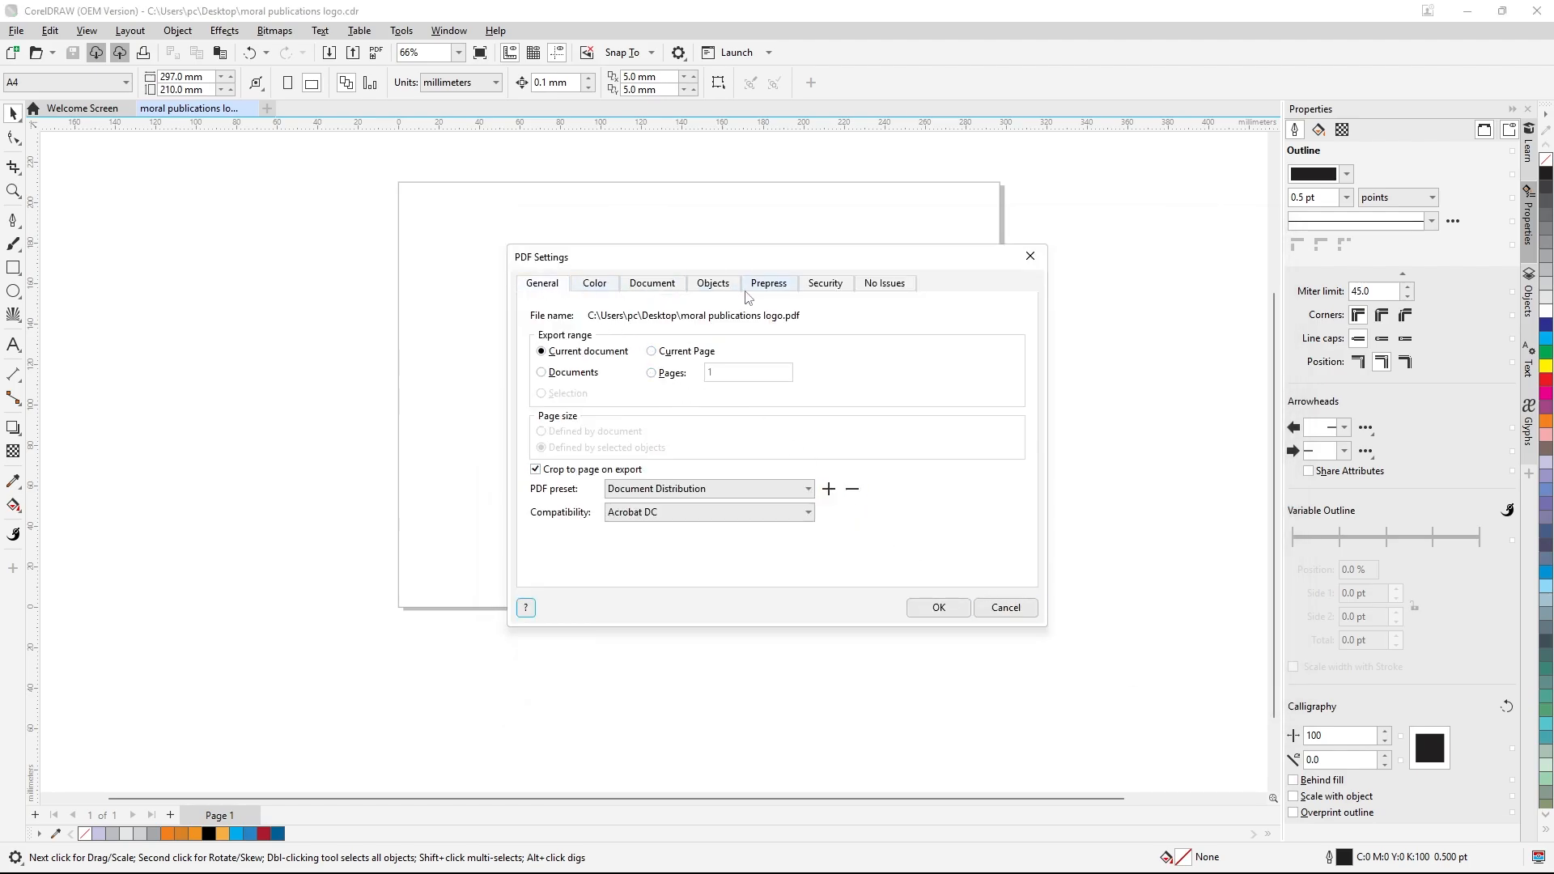
Enable the 3.175 mm bleed limit, halftone preservation, crop marks, file information, registration marks, densitometer scales and OPI links in the PDF prepress settings, and export.
left_click(774, 288)
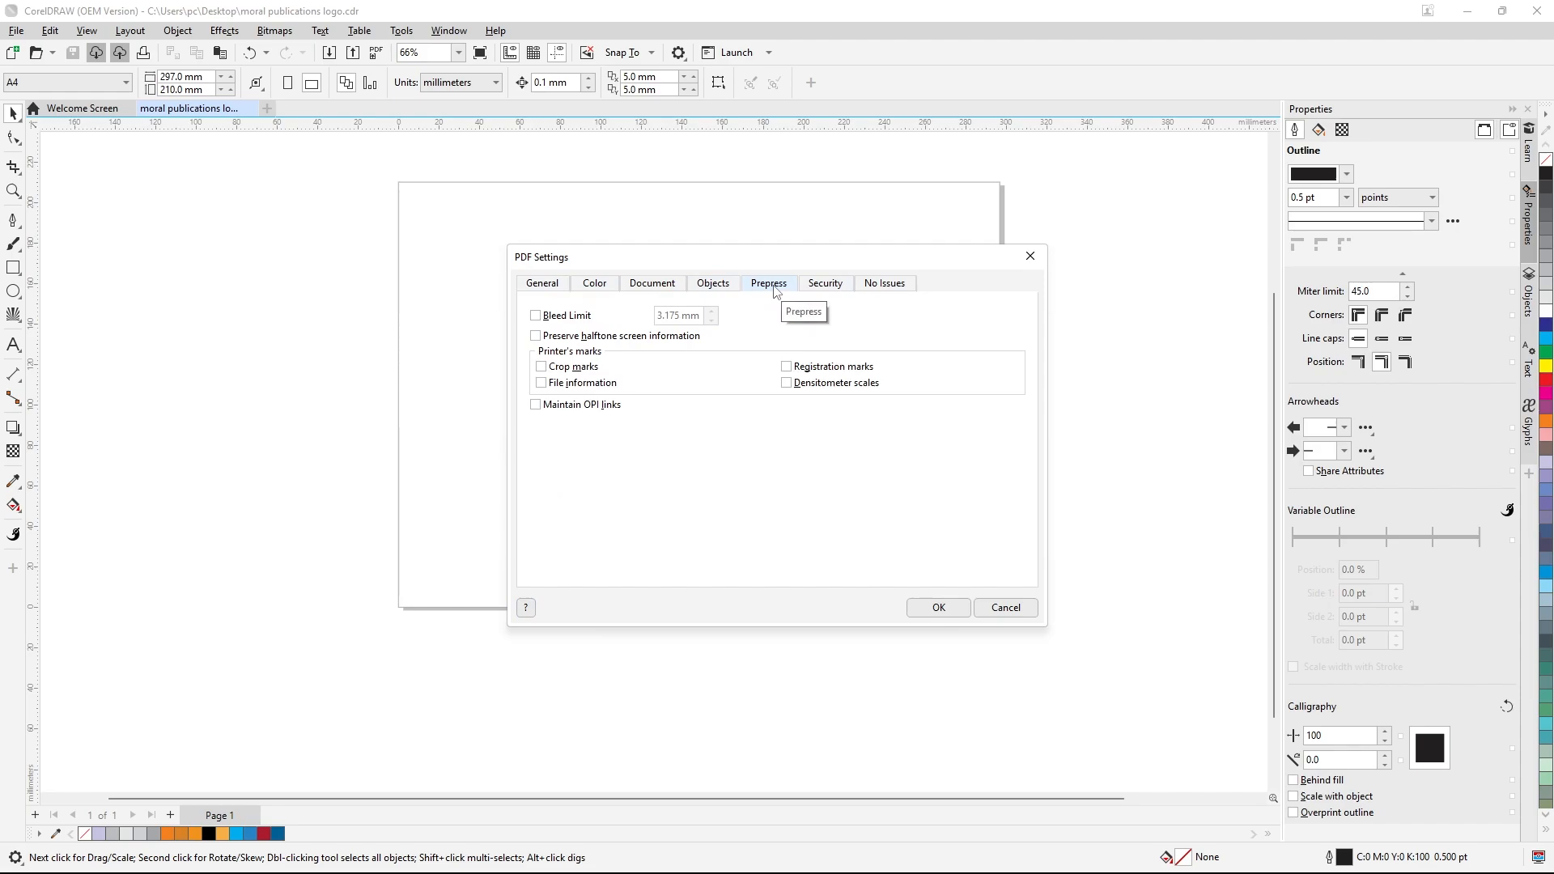
left_click(536, 317)
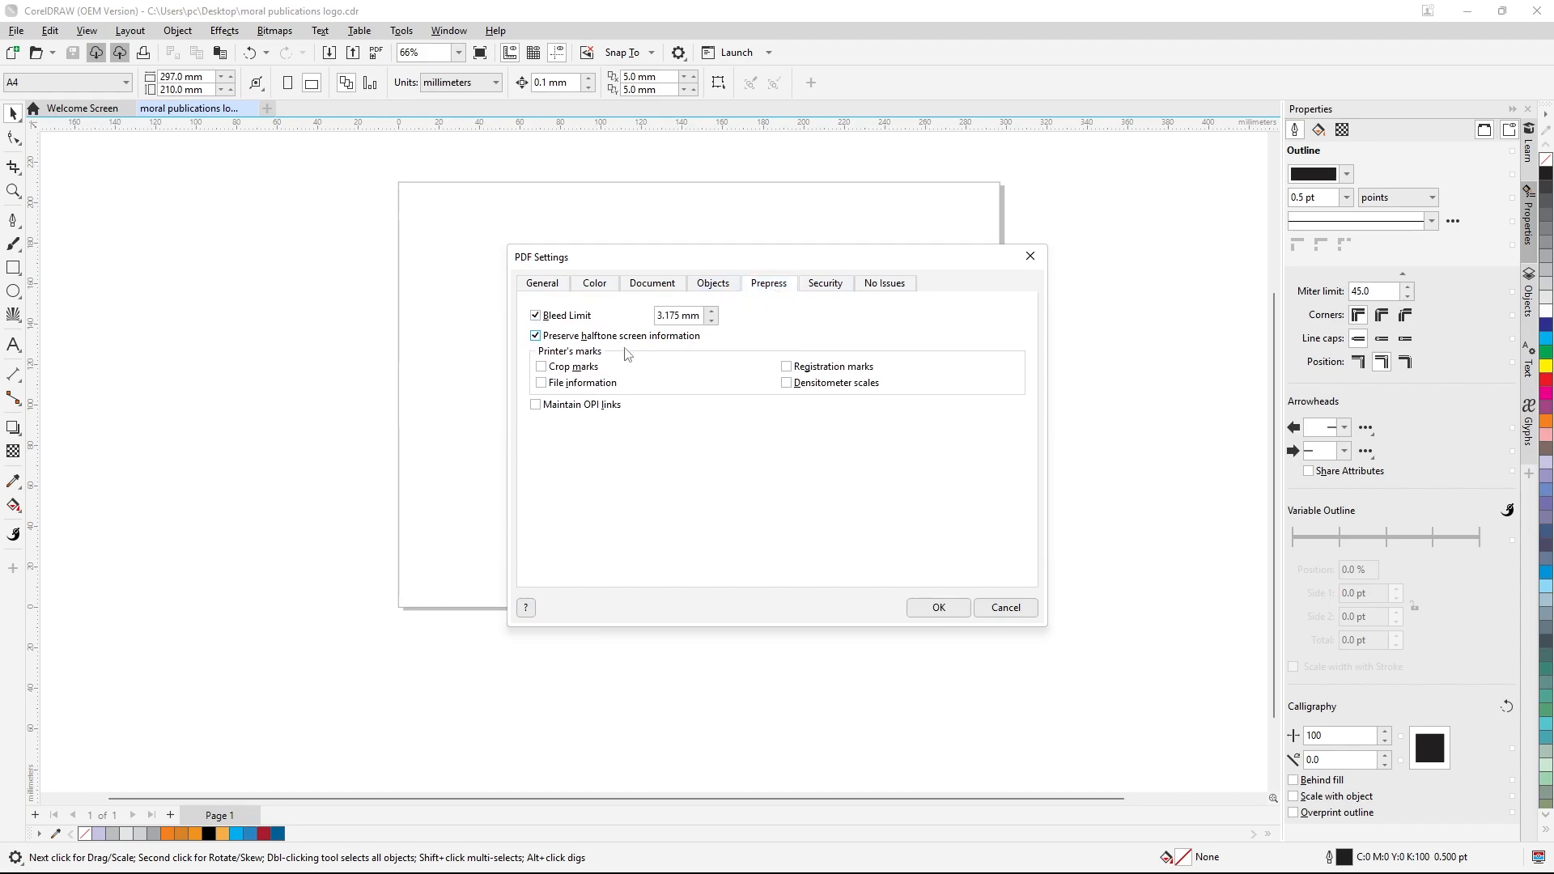
left_click(542, 368)
left_click(536, 406)
left_click(787, 368)
left_click(787, 383)
left_click(937, 607)
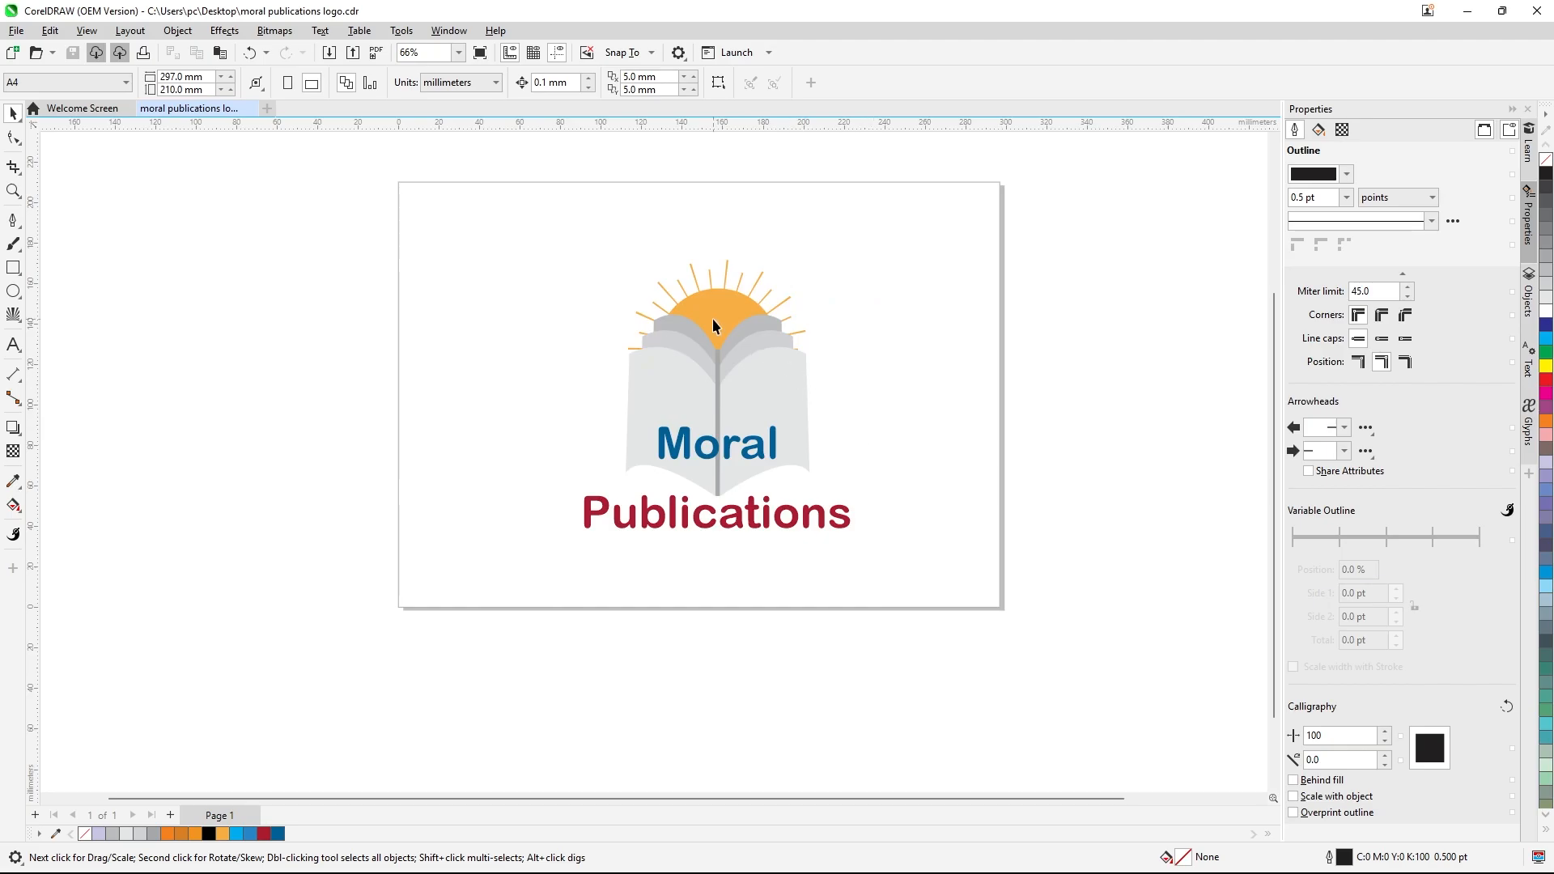
Go to the Windows desktop and open the exported "moral publications logo.pdf" to check the logo and printer's marks on the whole page.
left_click(1465, 13)
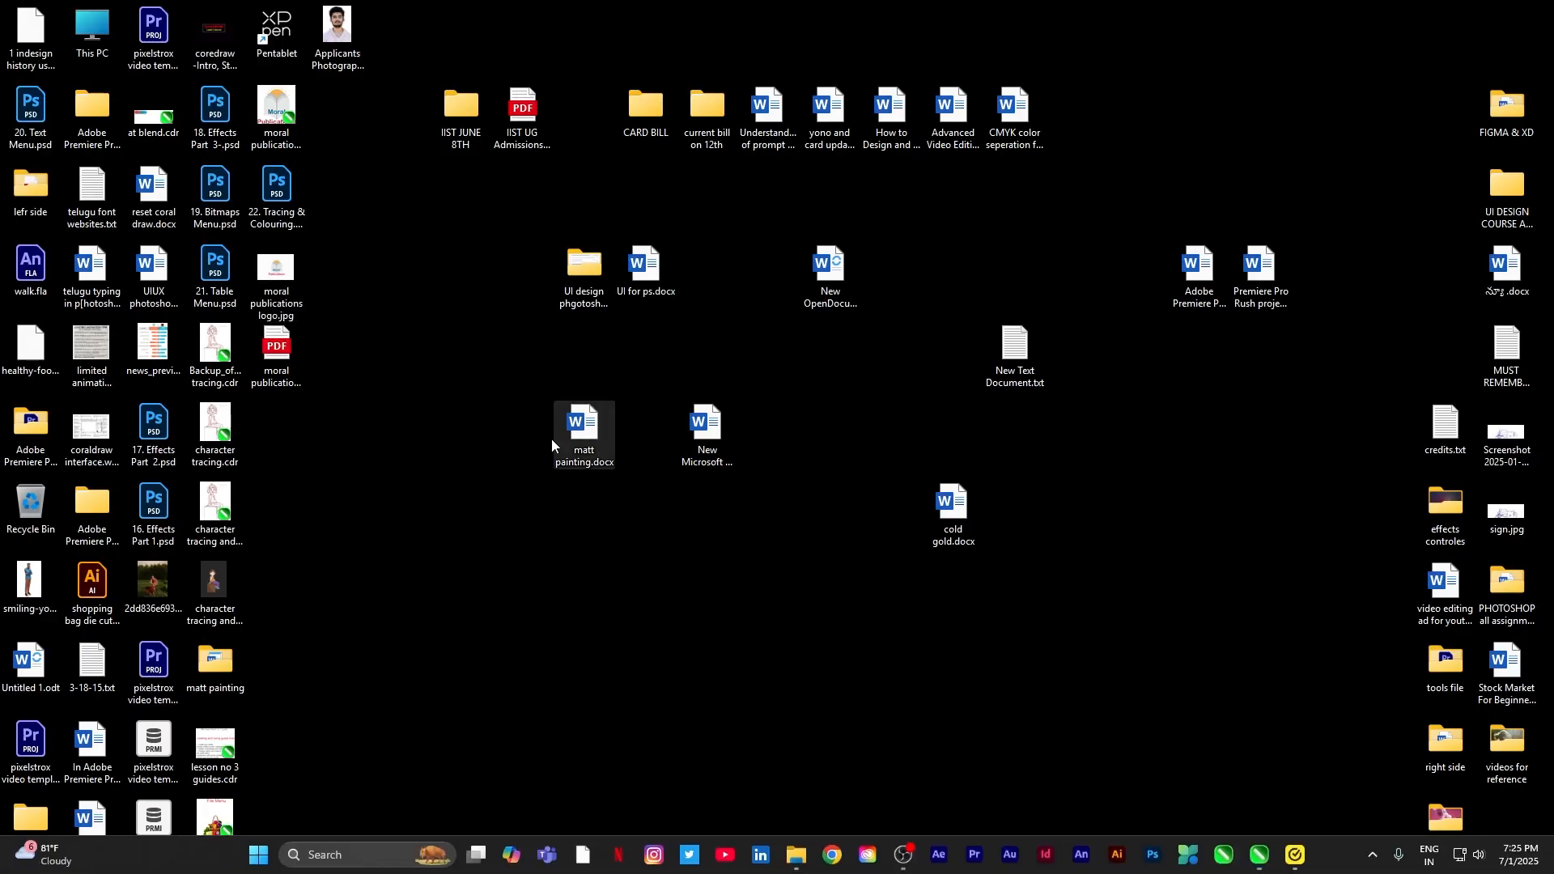
double_click(294, 350)
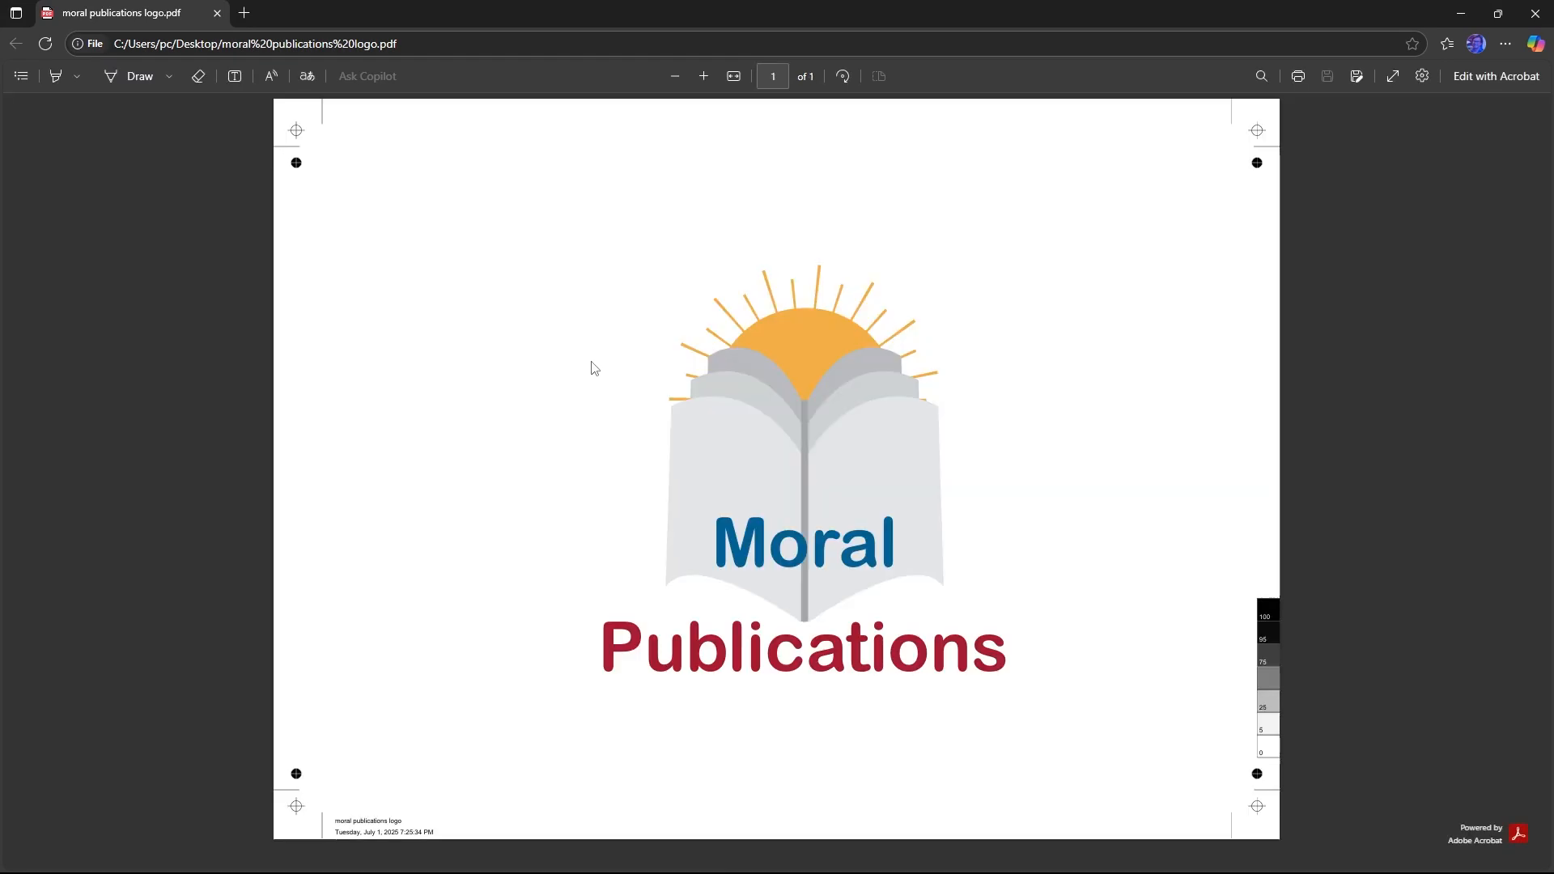
left_click(675, 76)
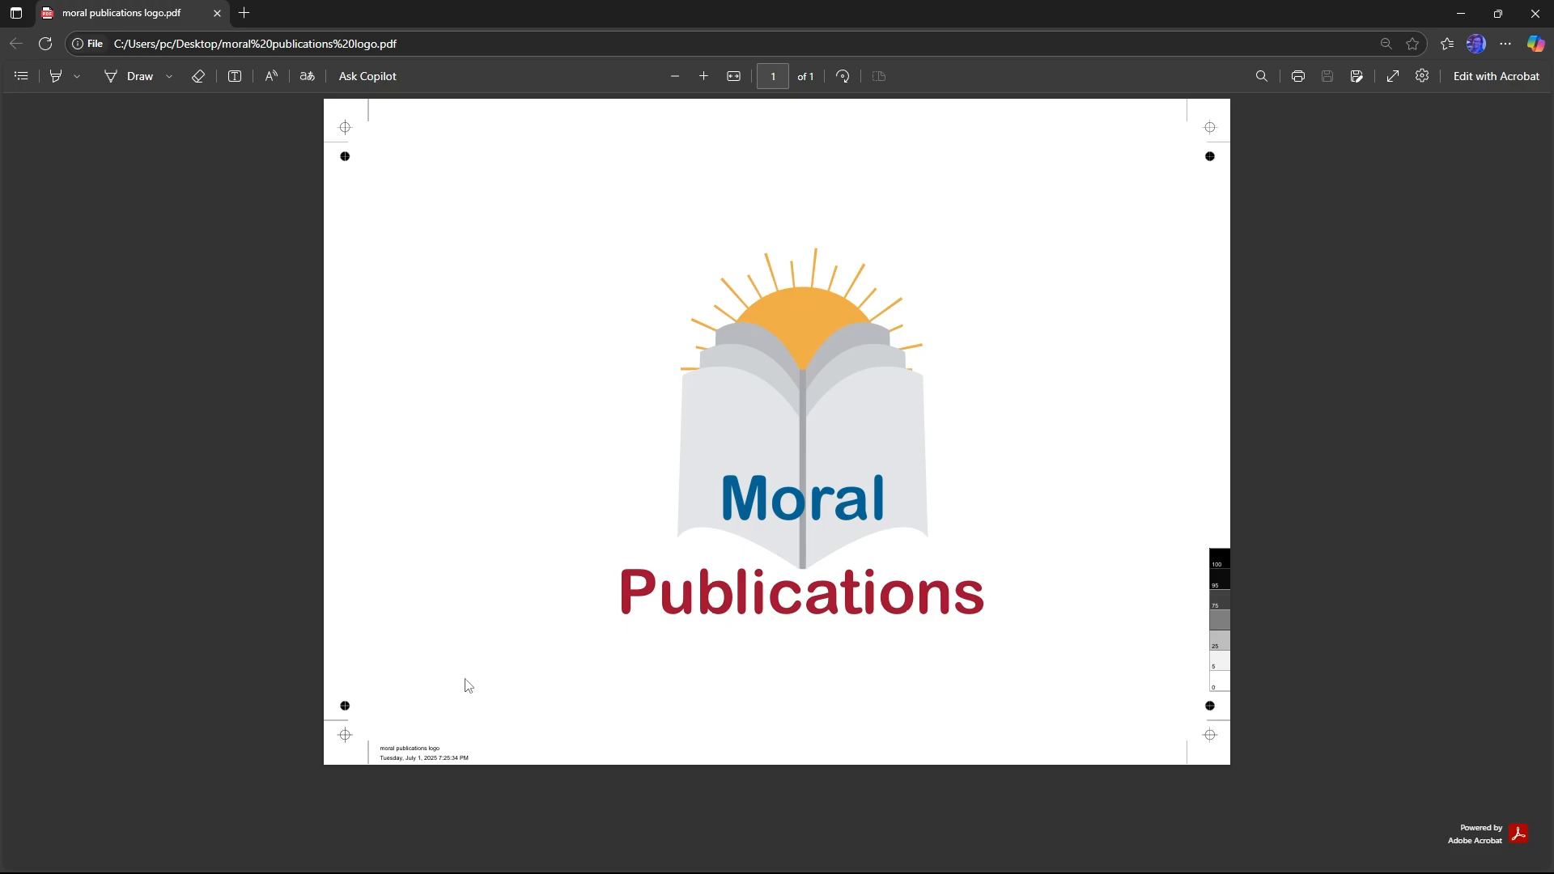